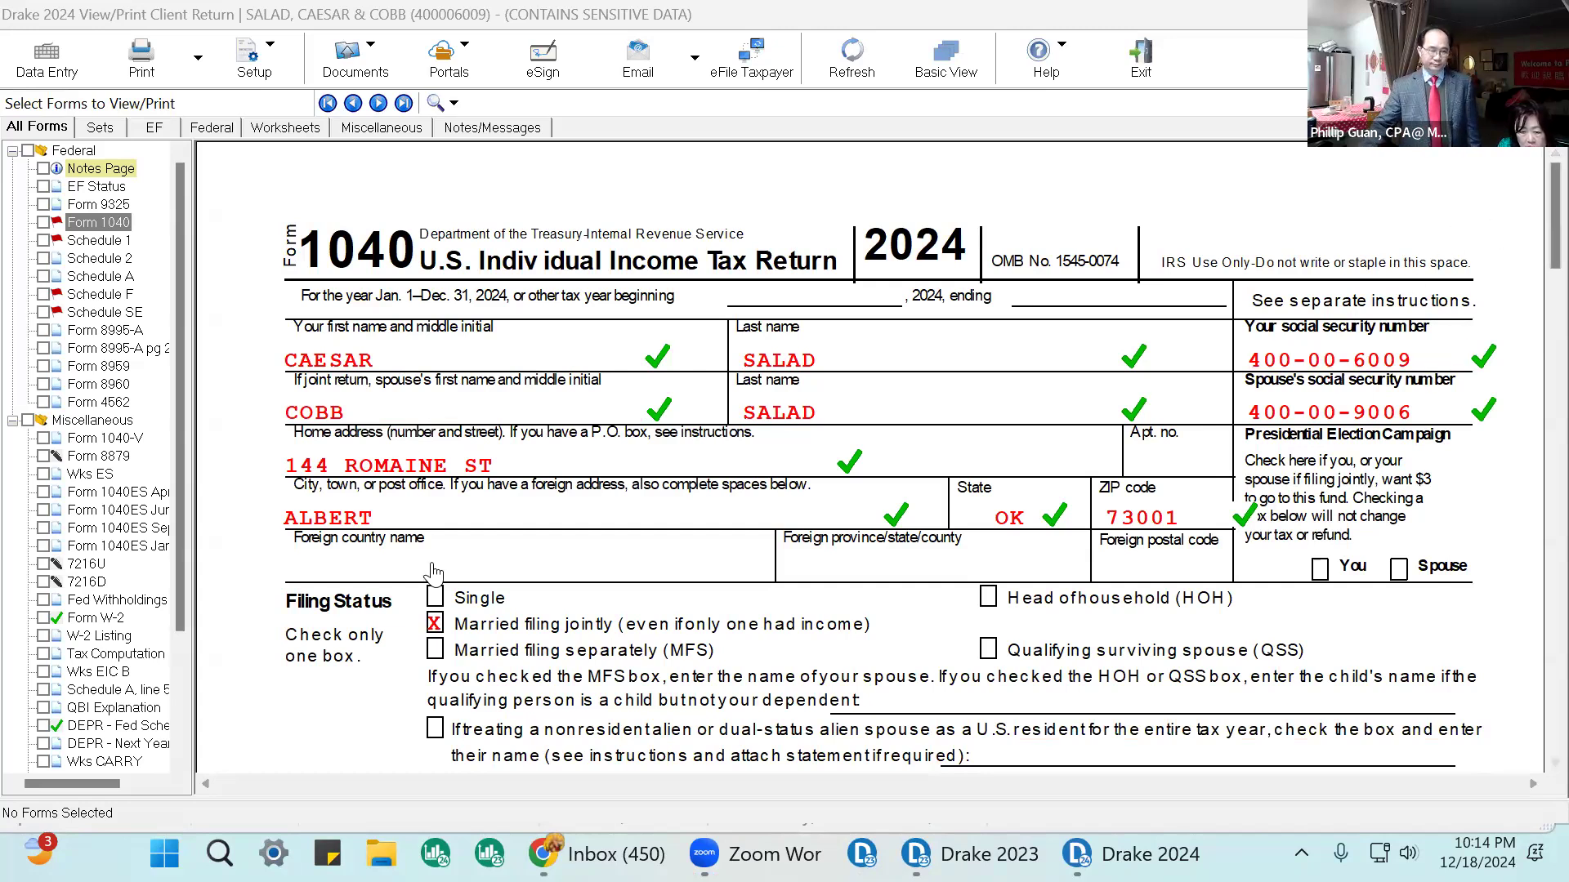
Review the client's Form 1040, Form W-2 and Schedule F in the return view.
scroll(1258, 482, "down", 6)
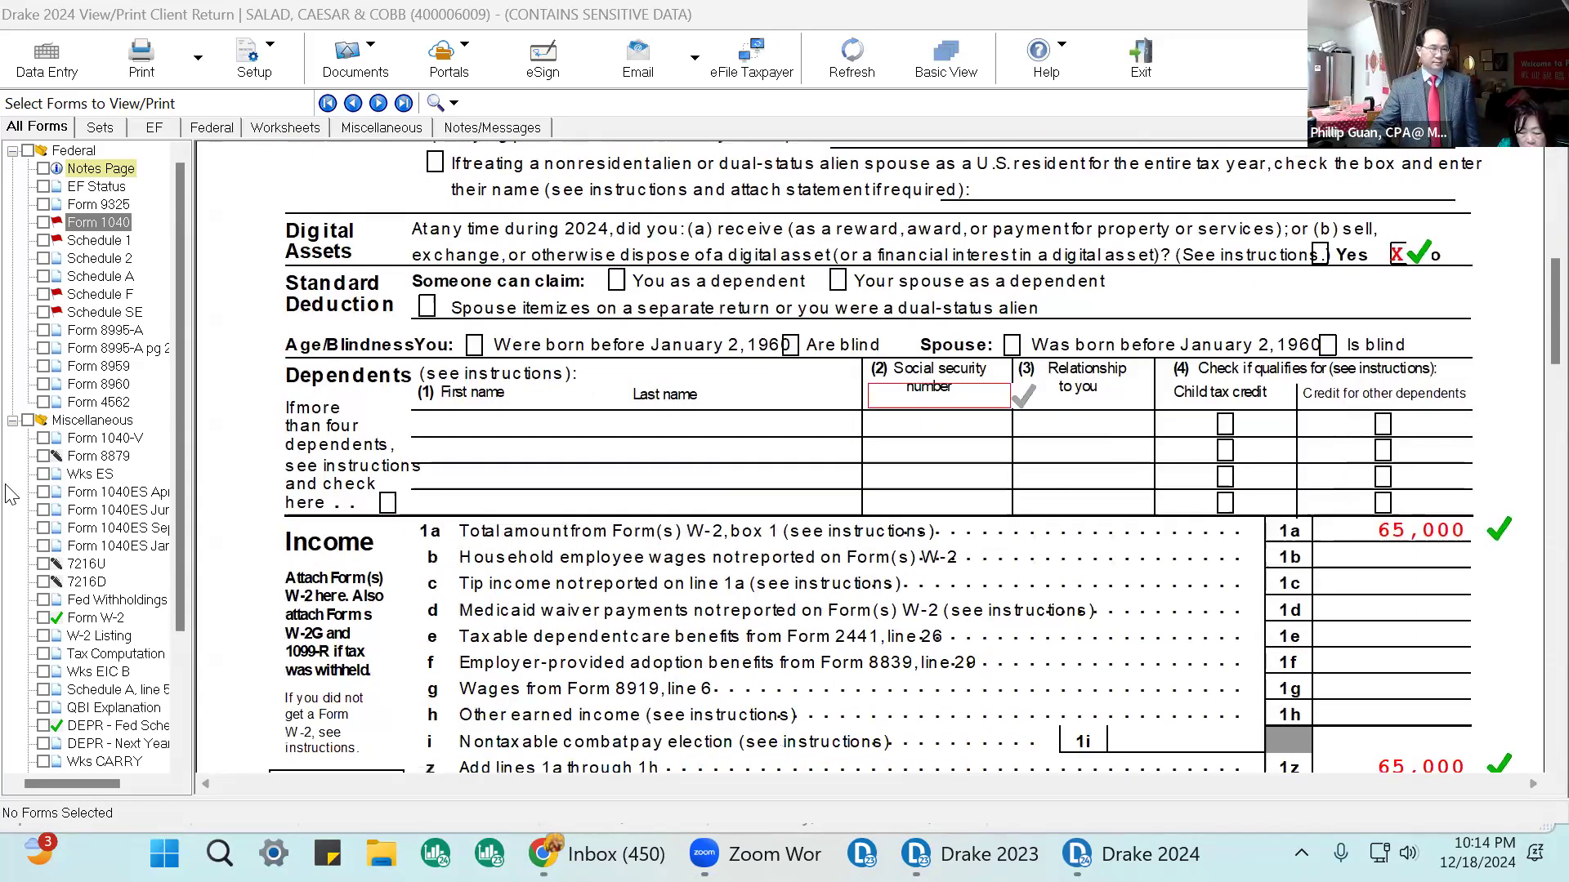
left_click(104, 623)
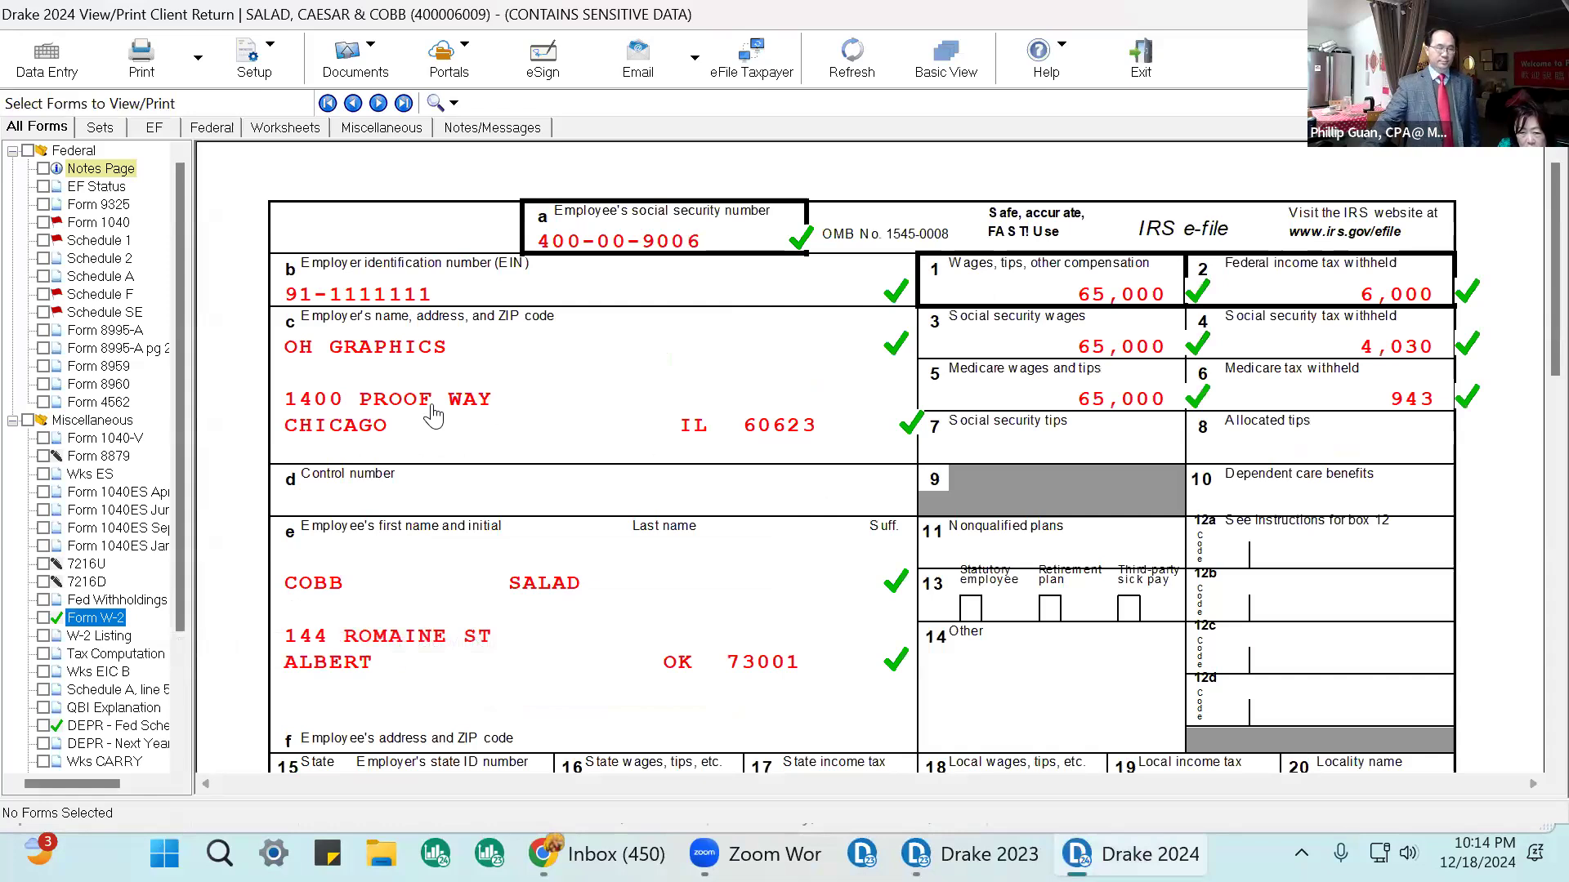
left_click(133, 299)
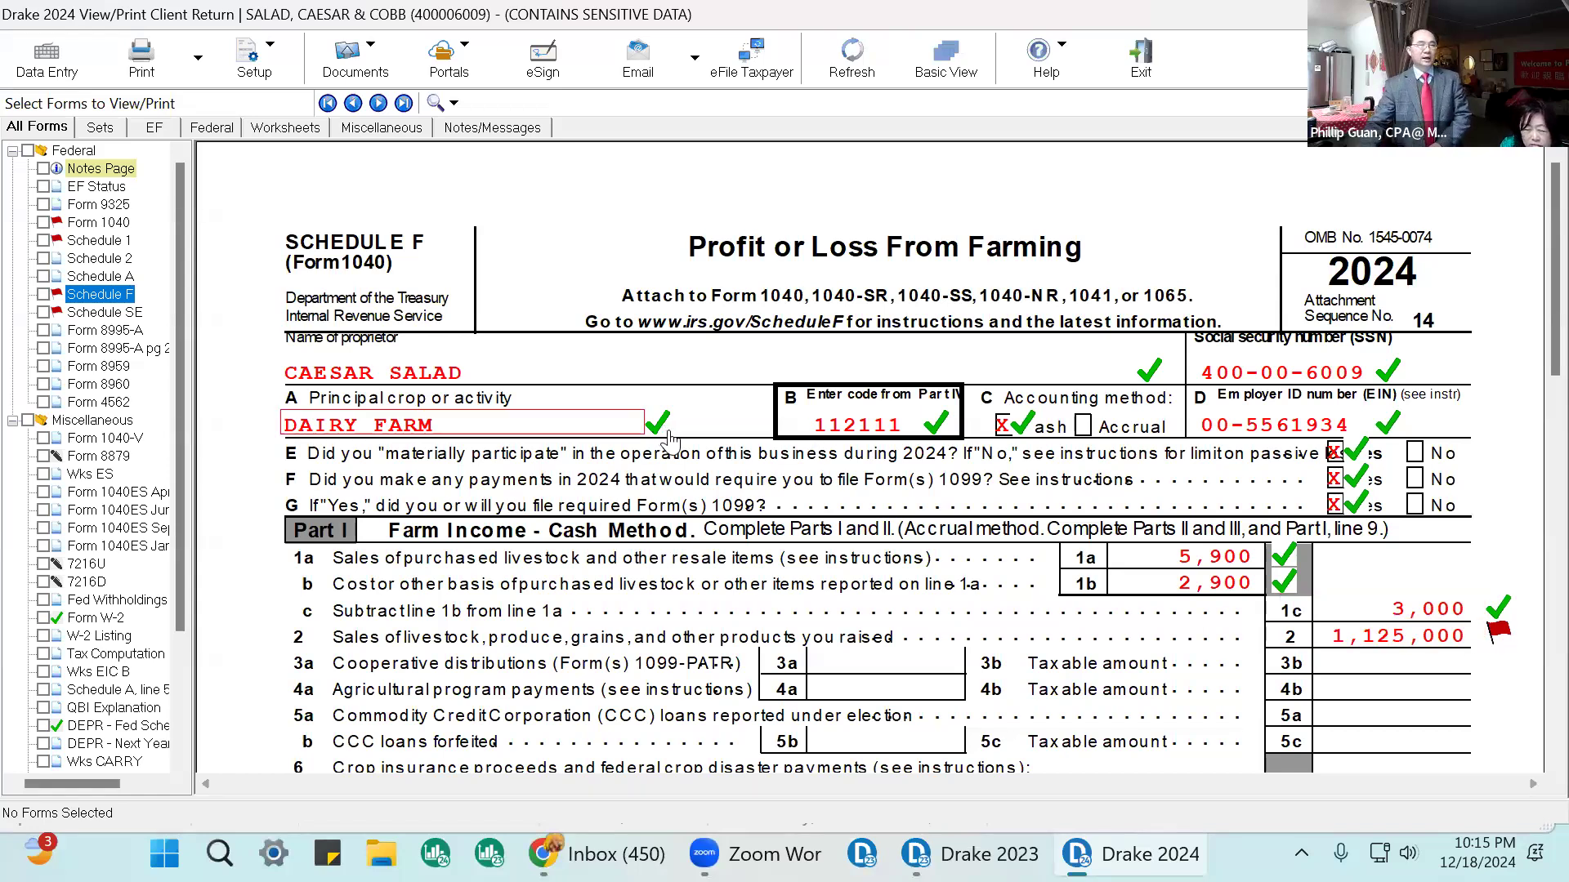
Switch to data entry, open the Name and Address screen, and close it again.
left_click(46, 61)
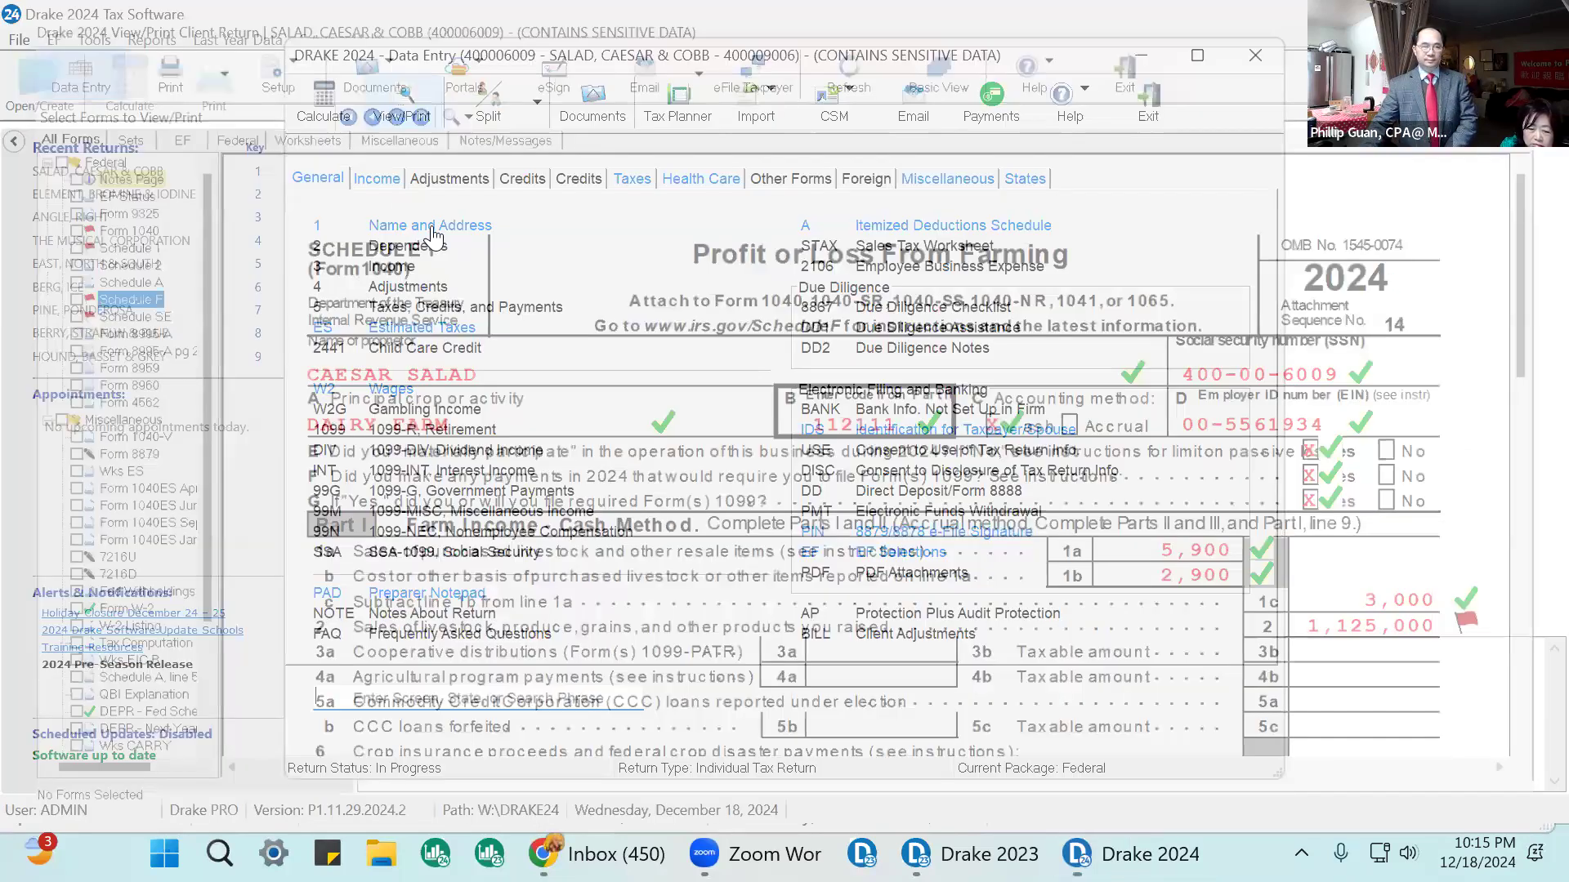
left_click(430, 230)
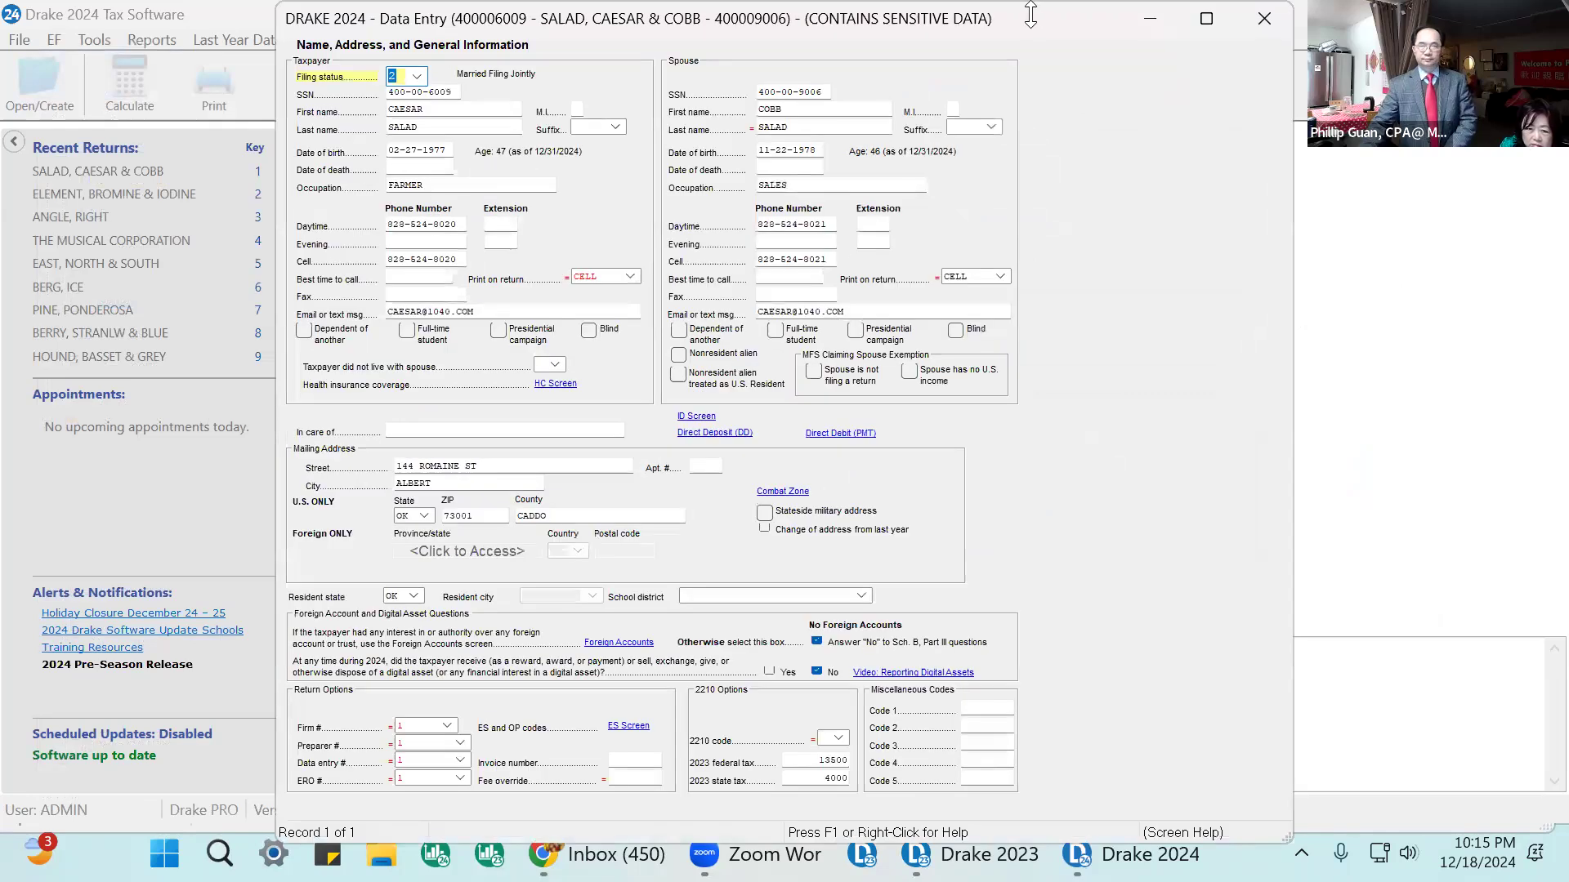
left_click(1263, 20)
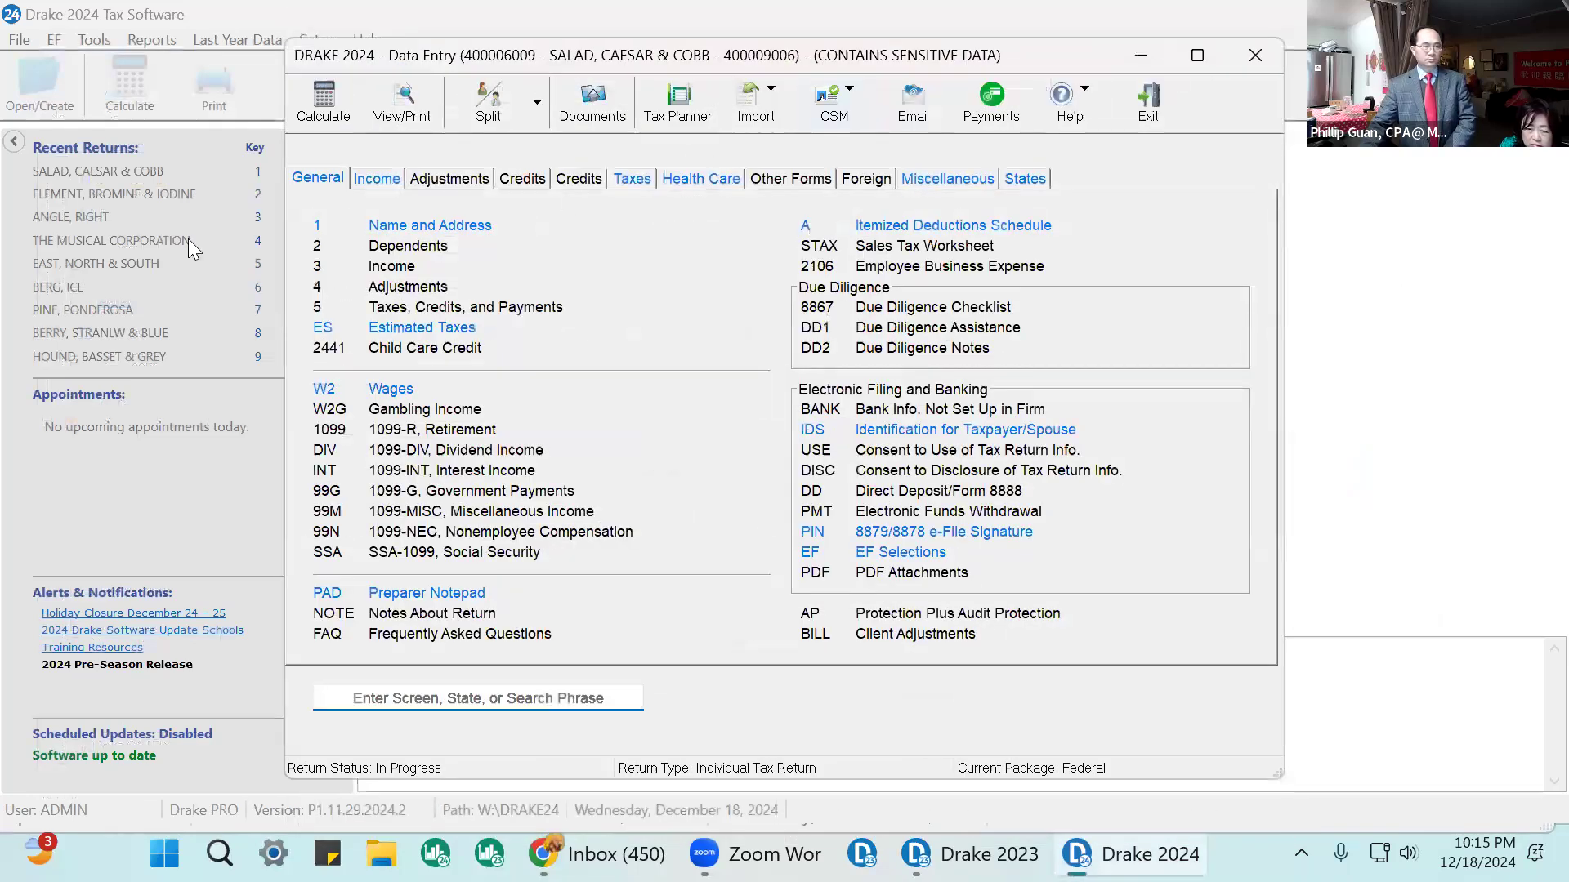
Open the Return Tracking screen under the Miscellaneous category to examine the administrative tracking data, then close it.
left_click(952, 177)
left_click(462, 228)
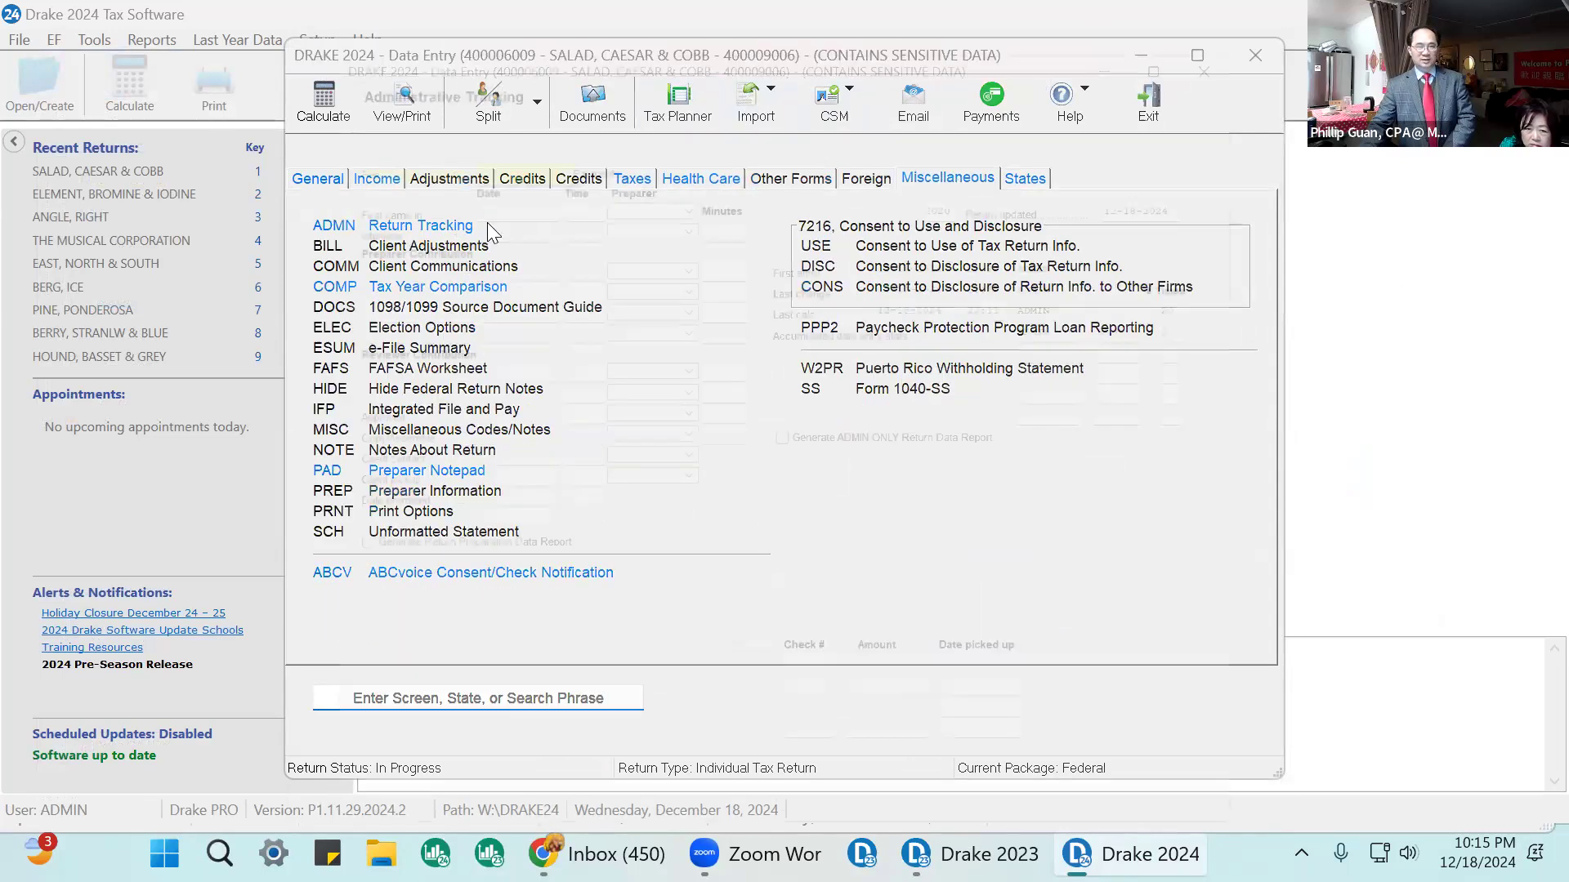
left_click(1182, 326)
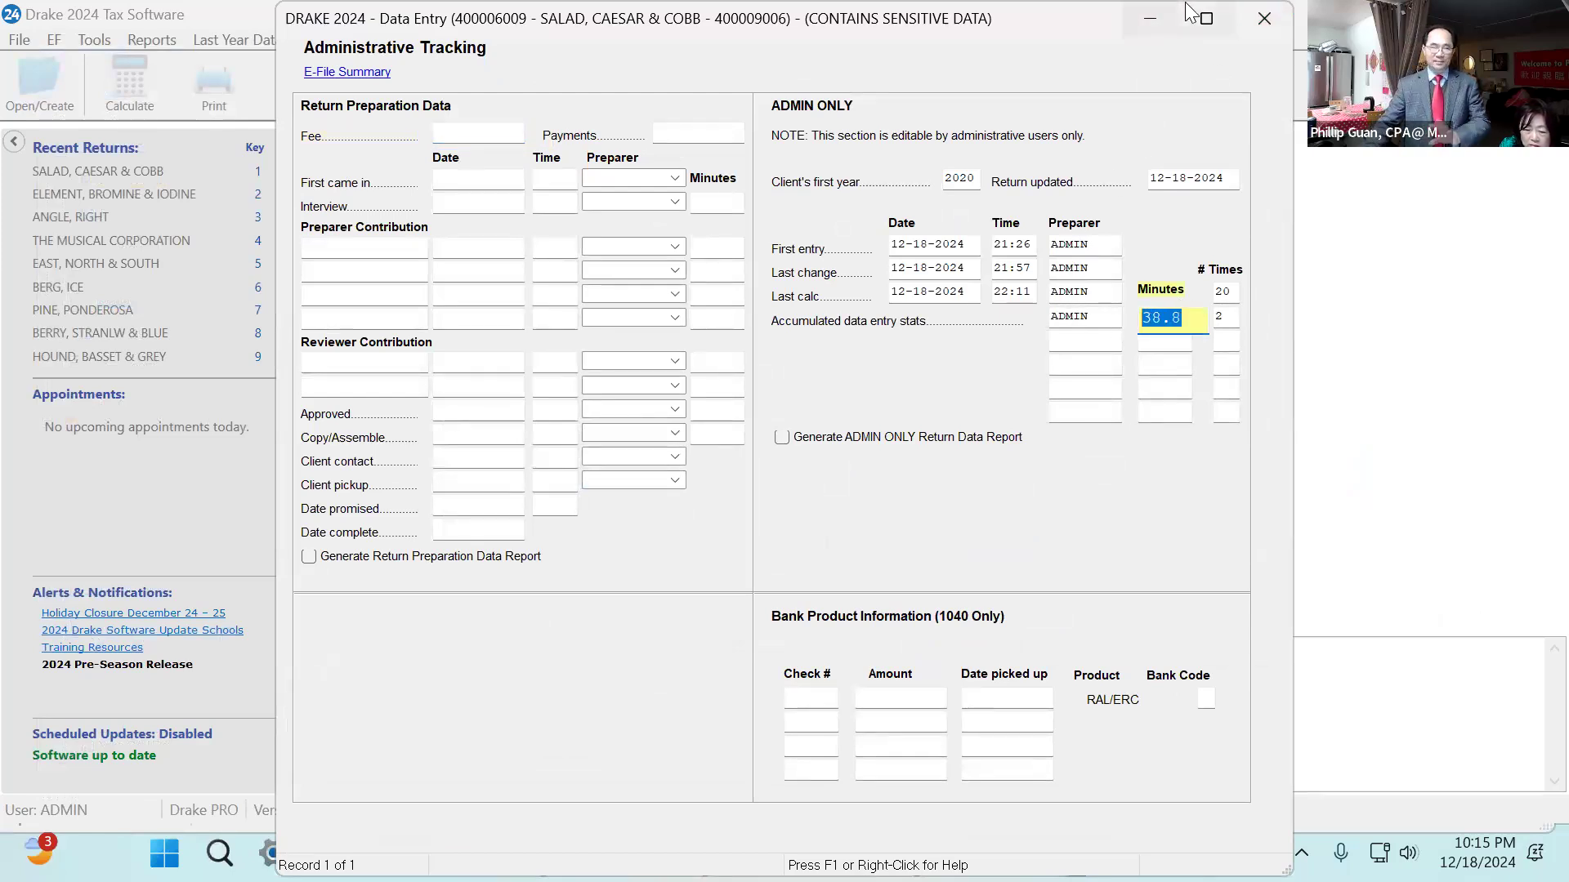
mouse_move(1185, 26)
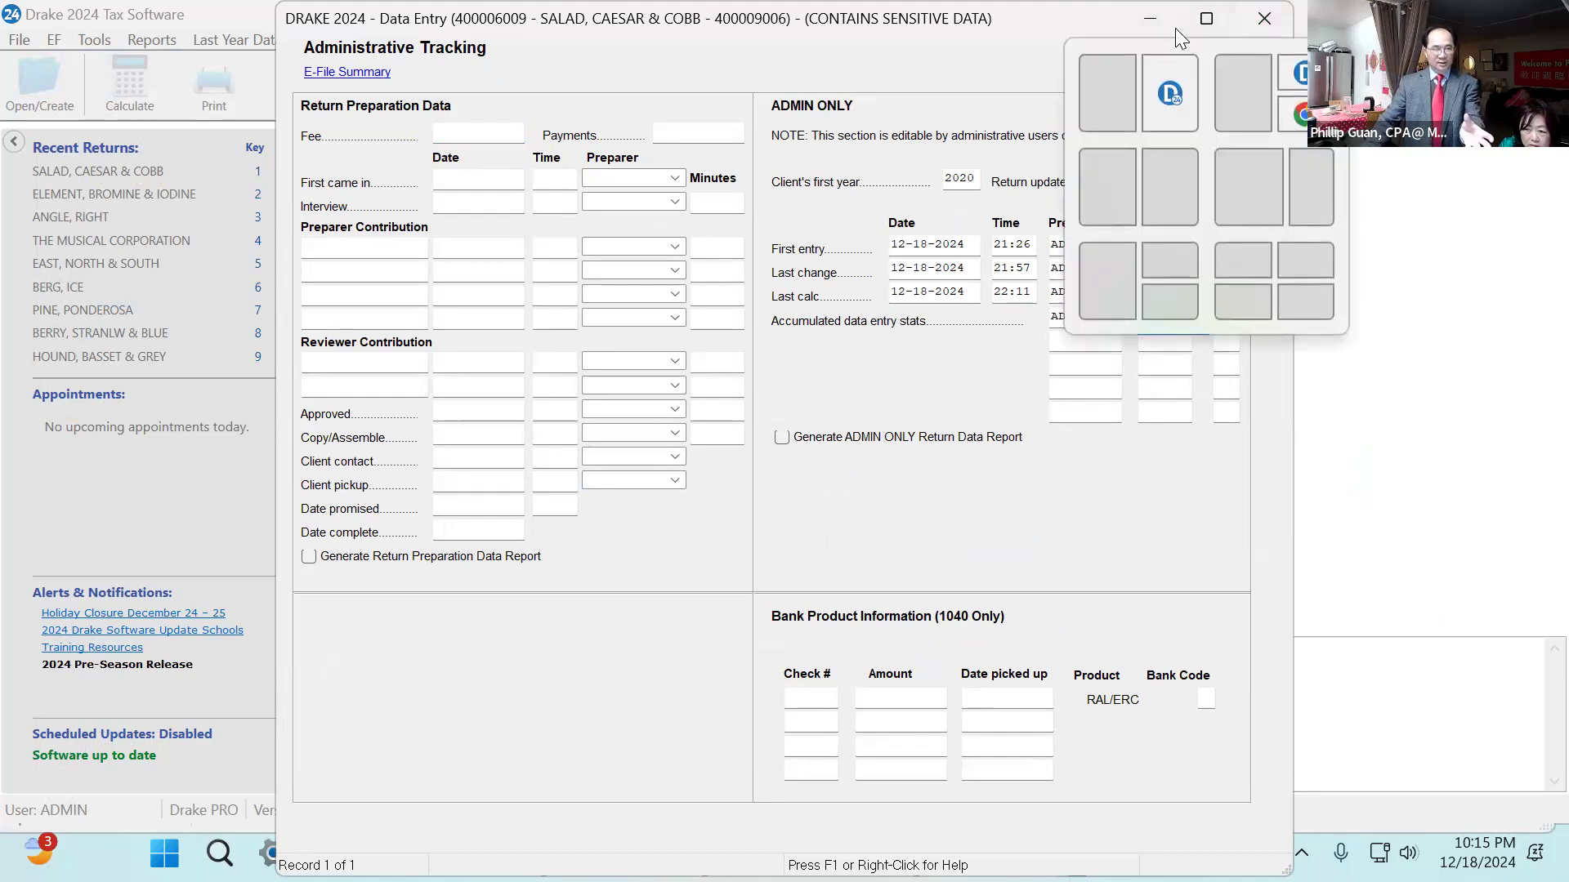
left_click(1258, 17)
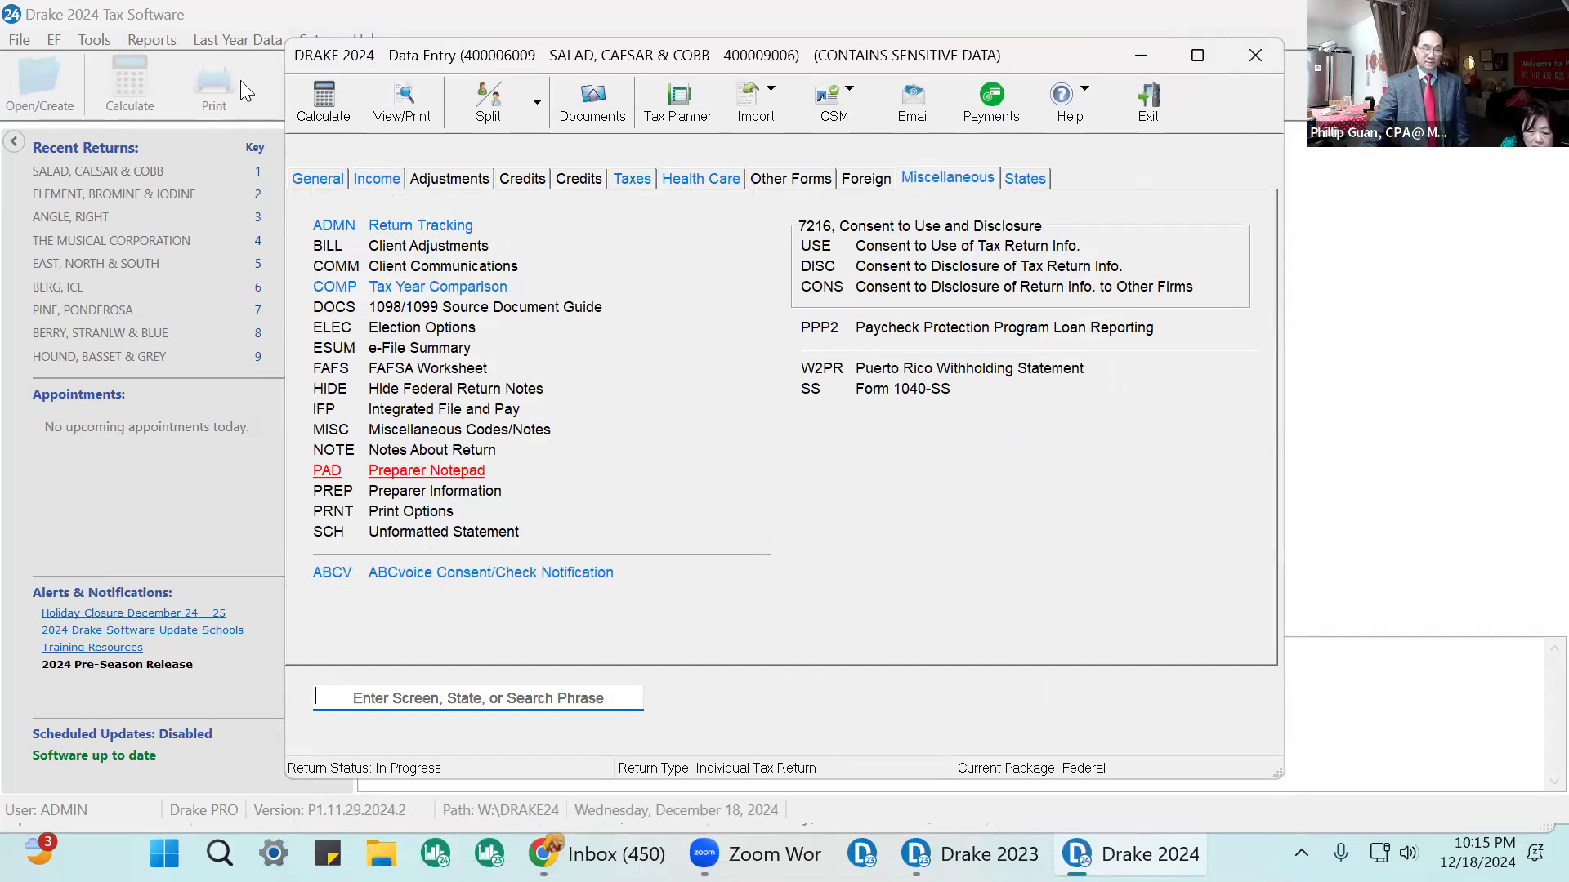
Browse each data entry category in turn, from General through Income, Adjustments, Credits, Taxes, Health Care and Miscellaneous, back to General.
left_click(322, 183)
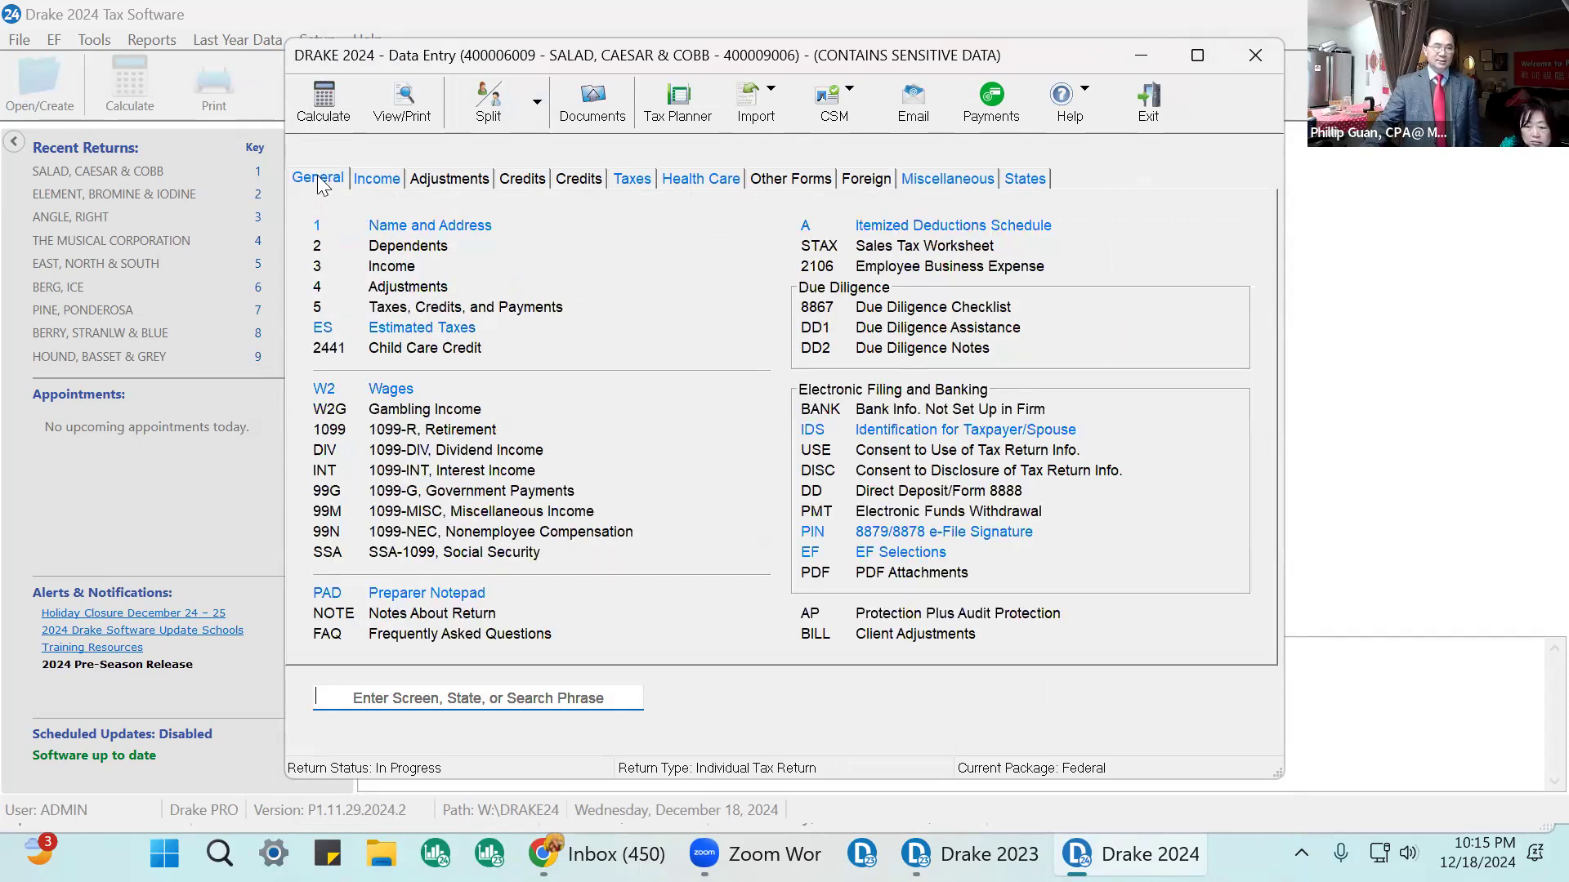
left_click(384, 186)
left_click(490, 180)
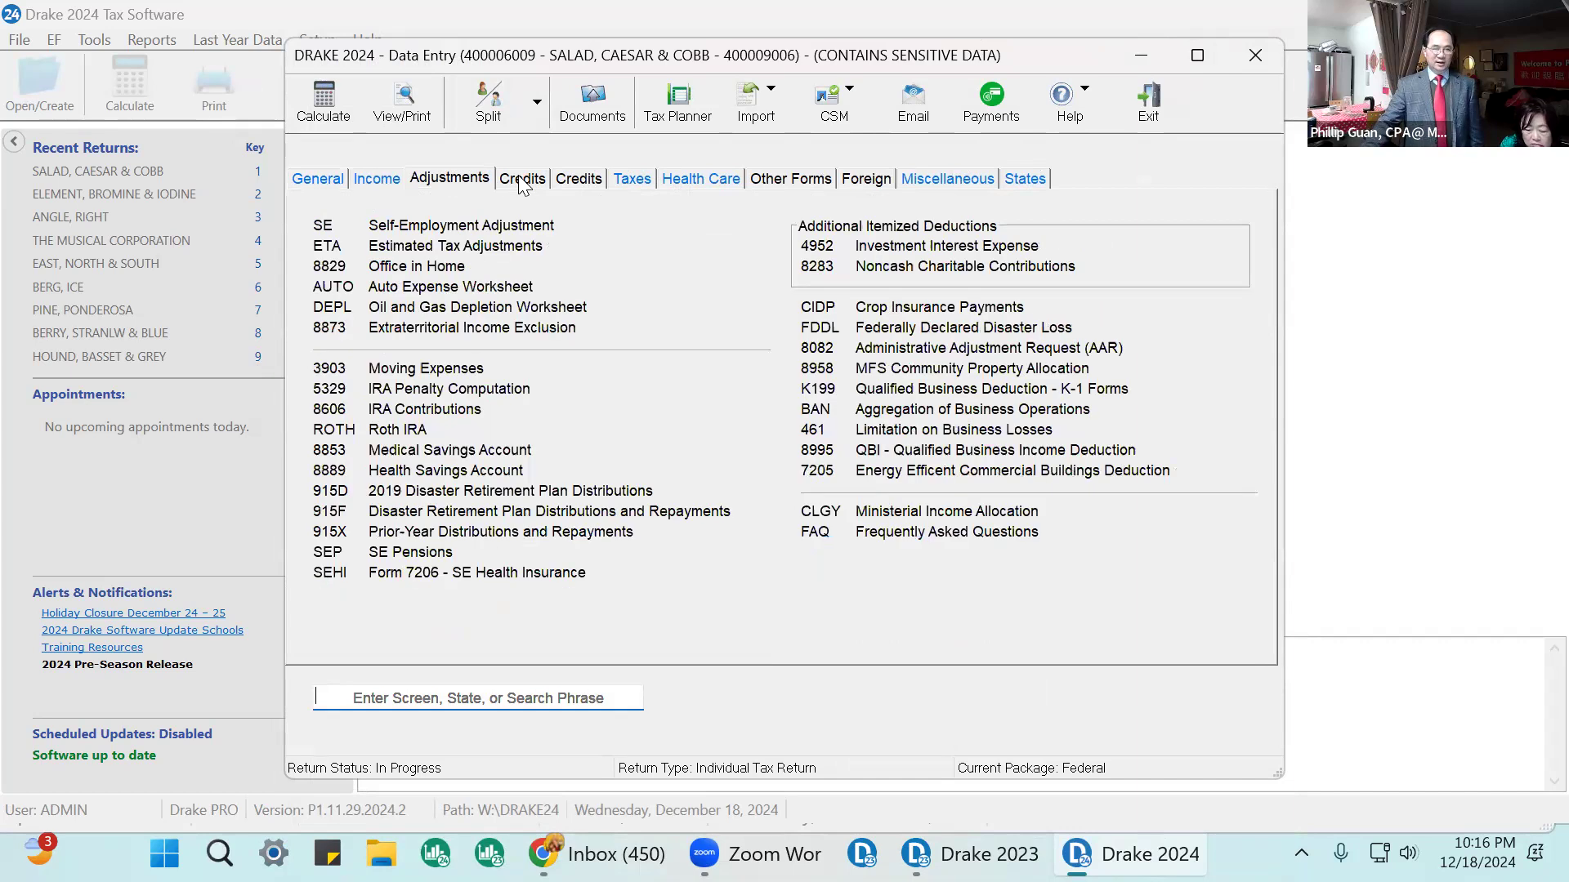
left_click(522, 179)
left_click(579, 180)
left_click(632, 175)
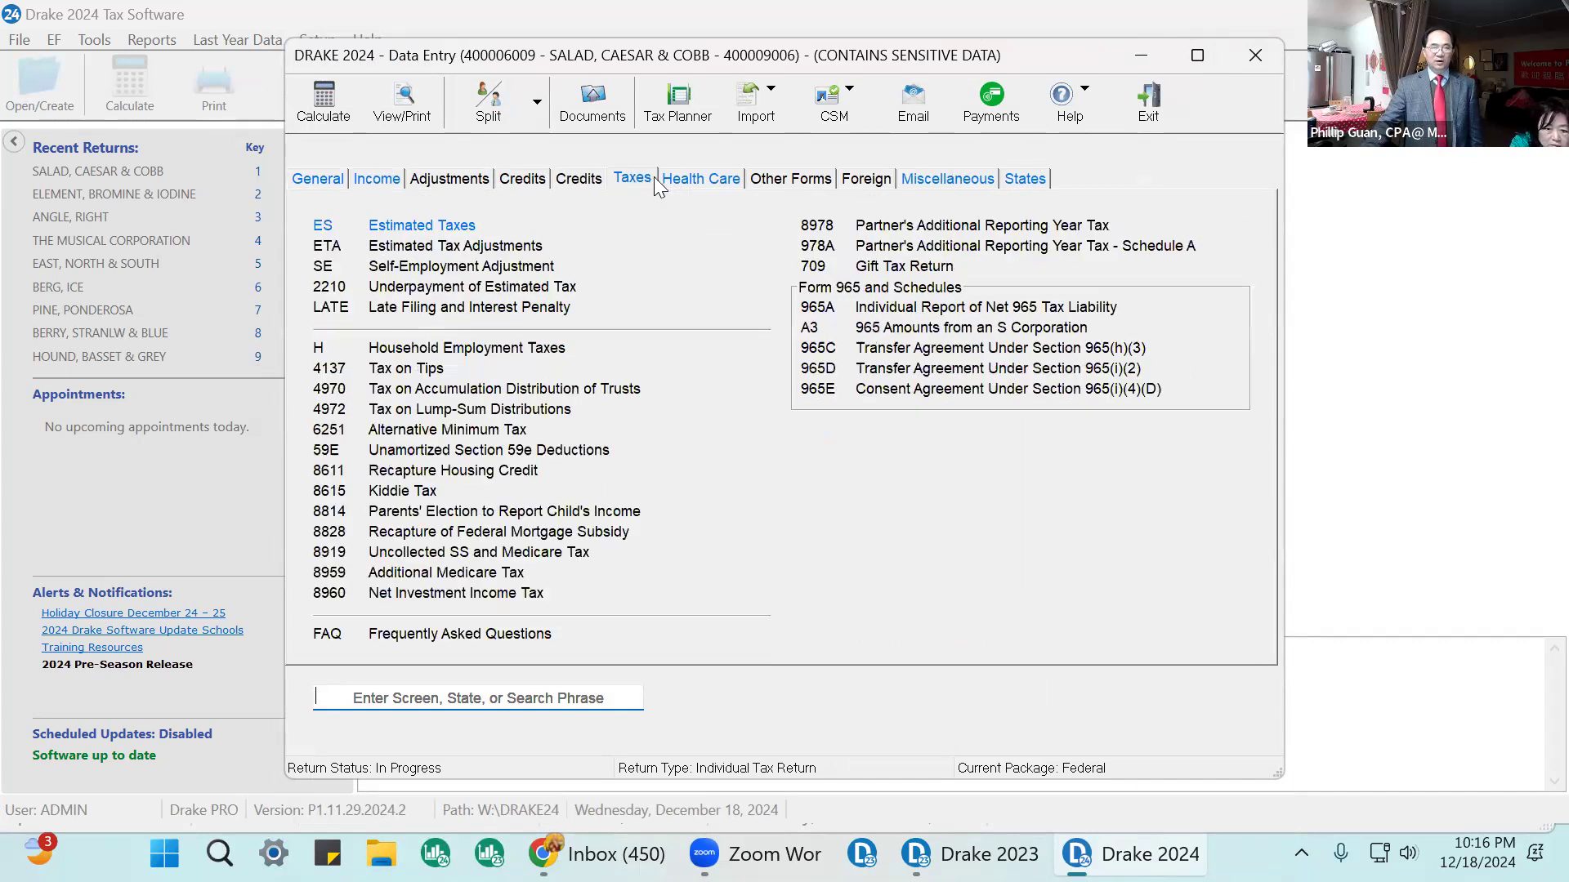
left_click(683, 178)
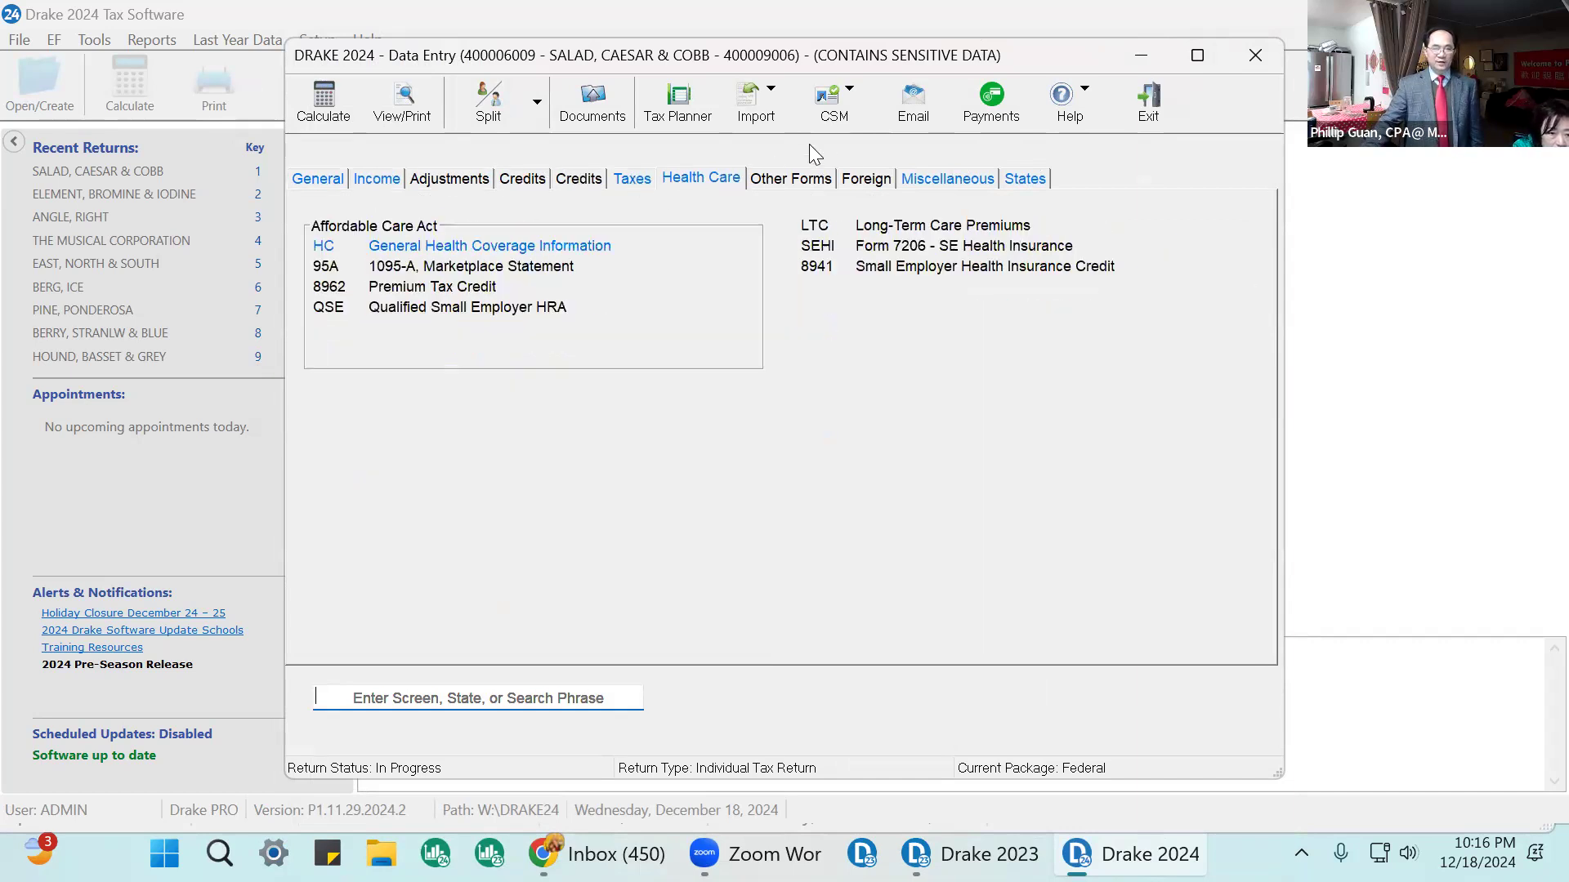
left_click(951, 181)
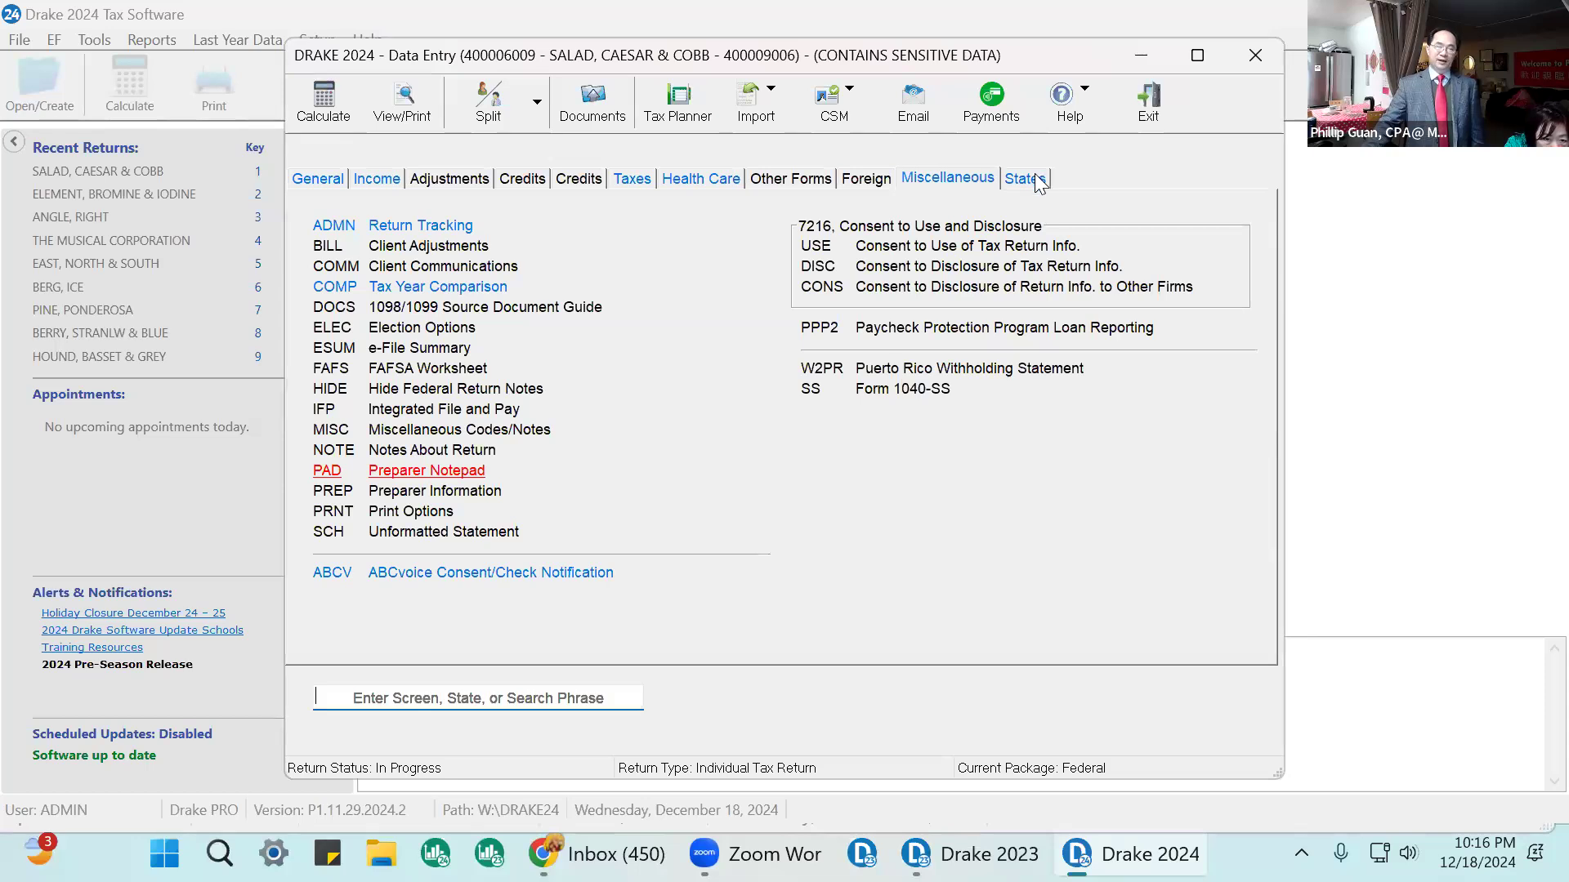
left_click(322, 183)
Open the Name and Address screen and keep the filing status as Married Filing Jointly.
left_click(449, 235)
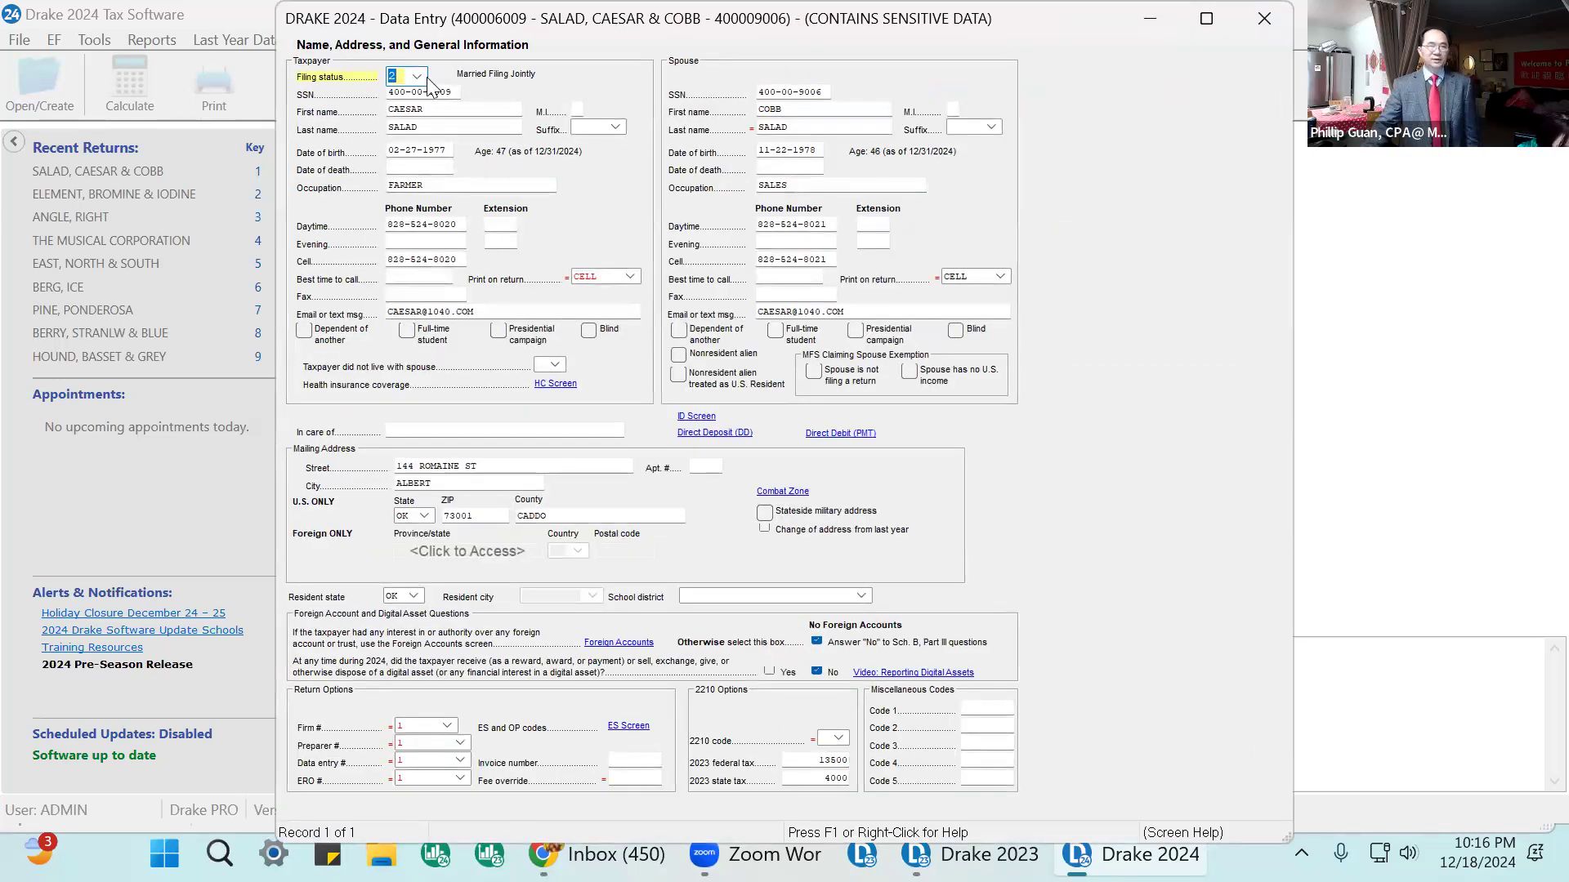
left_click(415, 77)
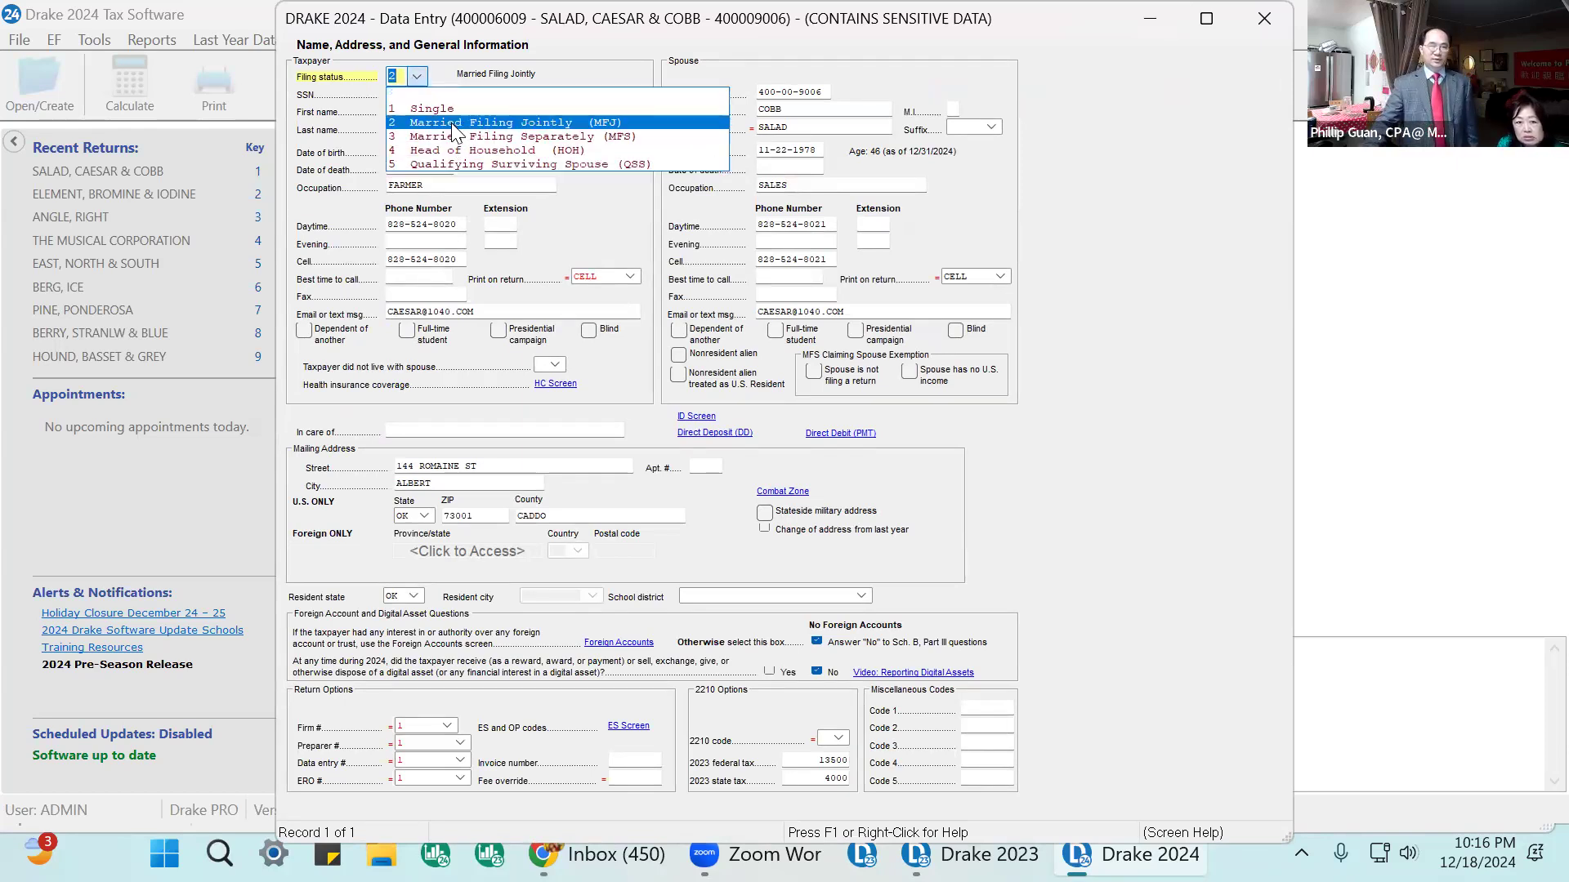
left_click(452, 123)
left_click(416, 91)
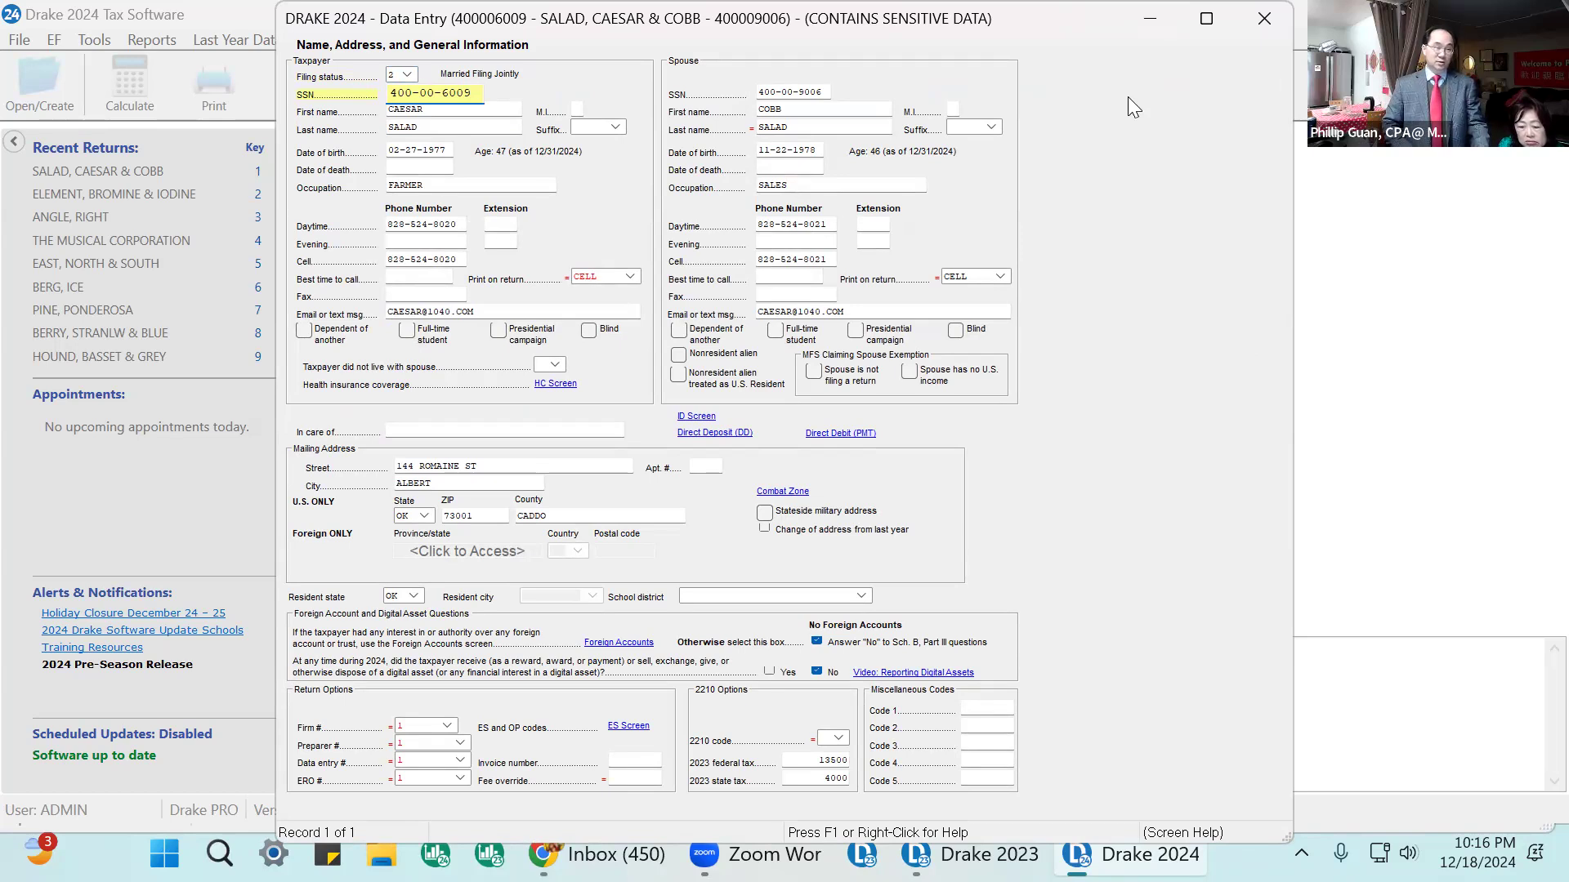
Step through the taxpayer's fields on the Name and Address screen to review each entry.
key("Tab")
key("Tab")
key("Tab")
key("Tab")
key("Tab")
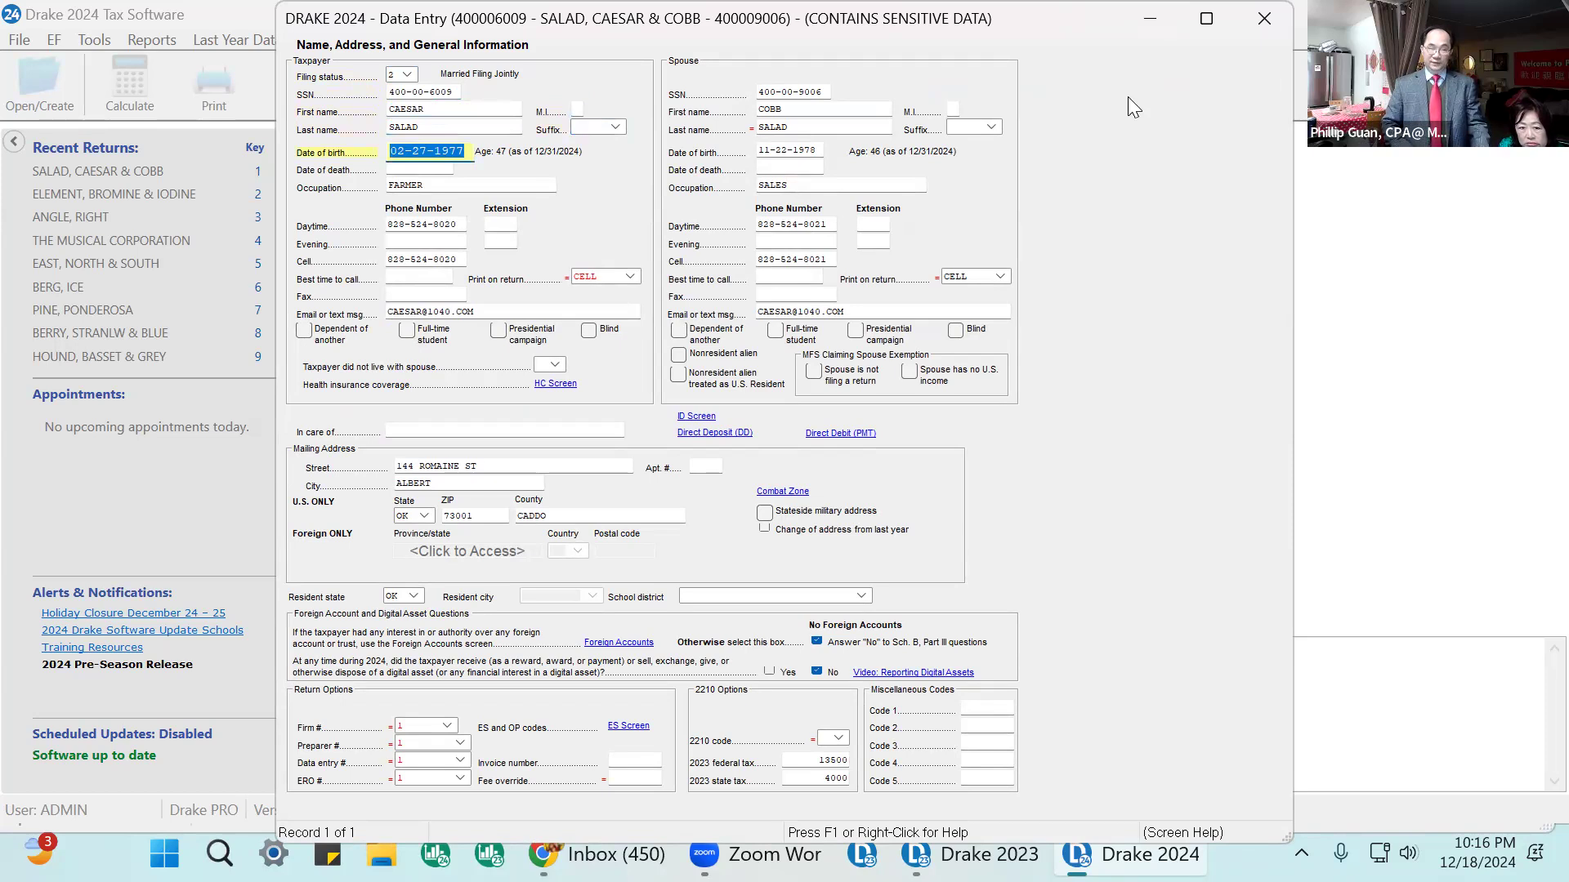
key("Tab")
key("Tab")
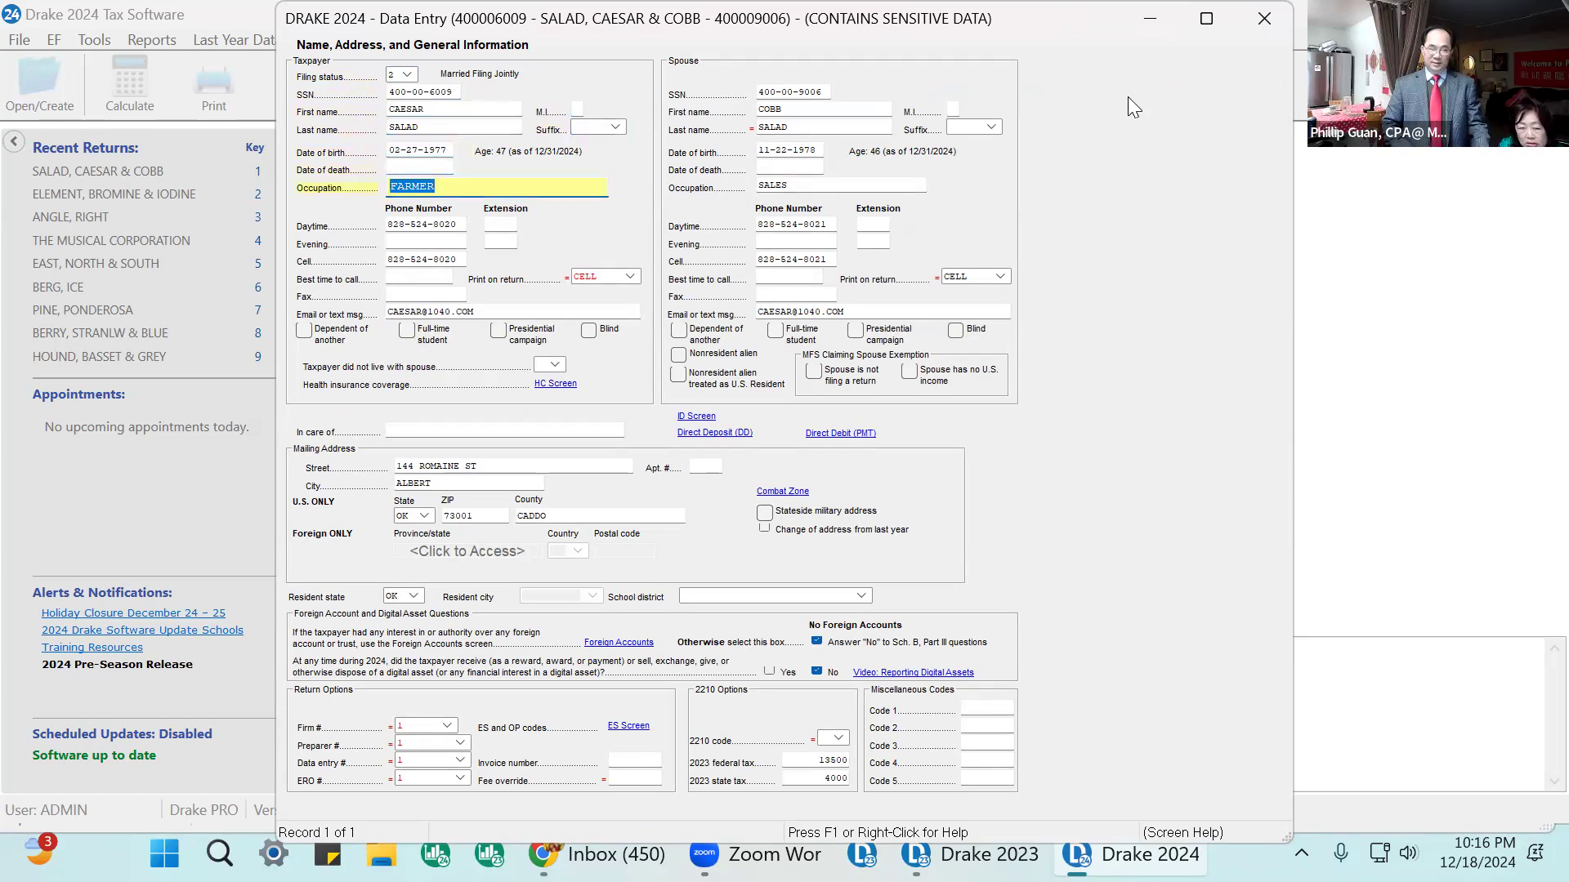
key("Tab")
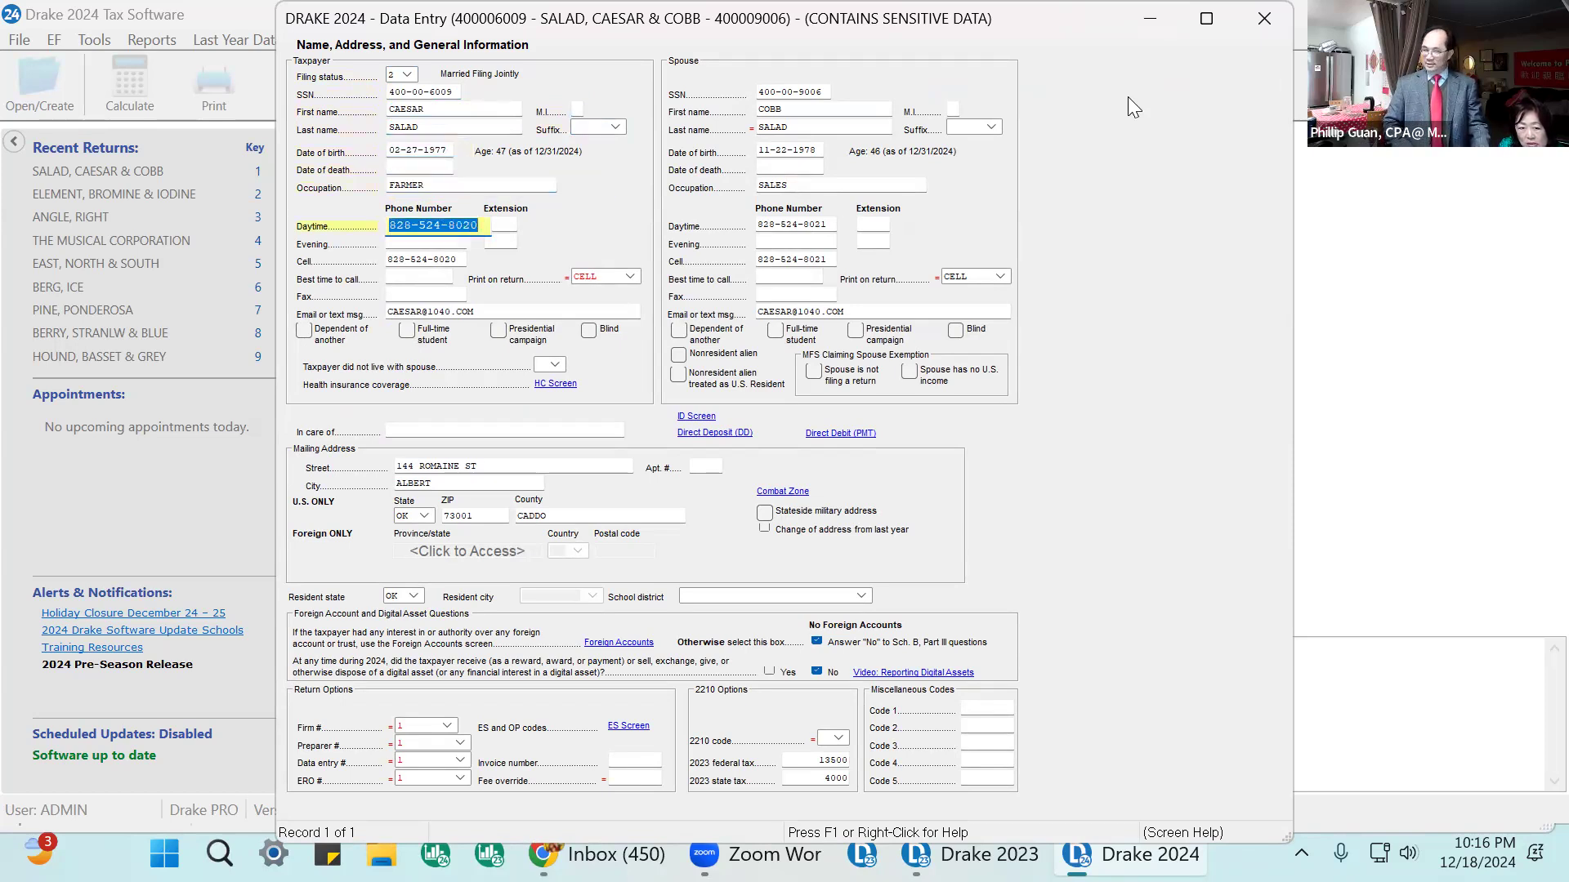
key("Tab")
key("Tab")
key("Tab")
key("Tab")
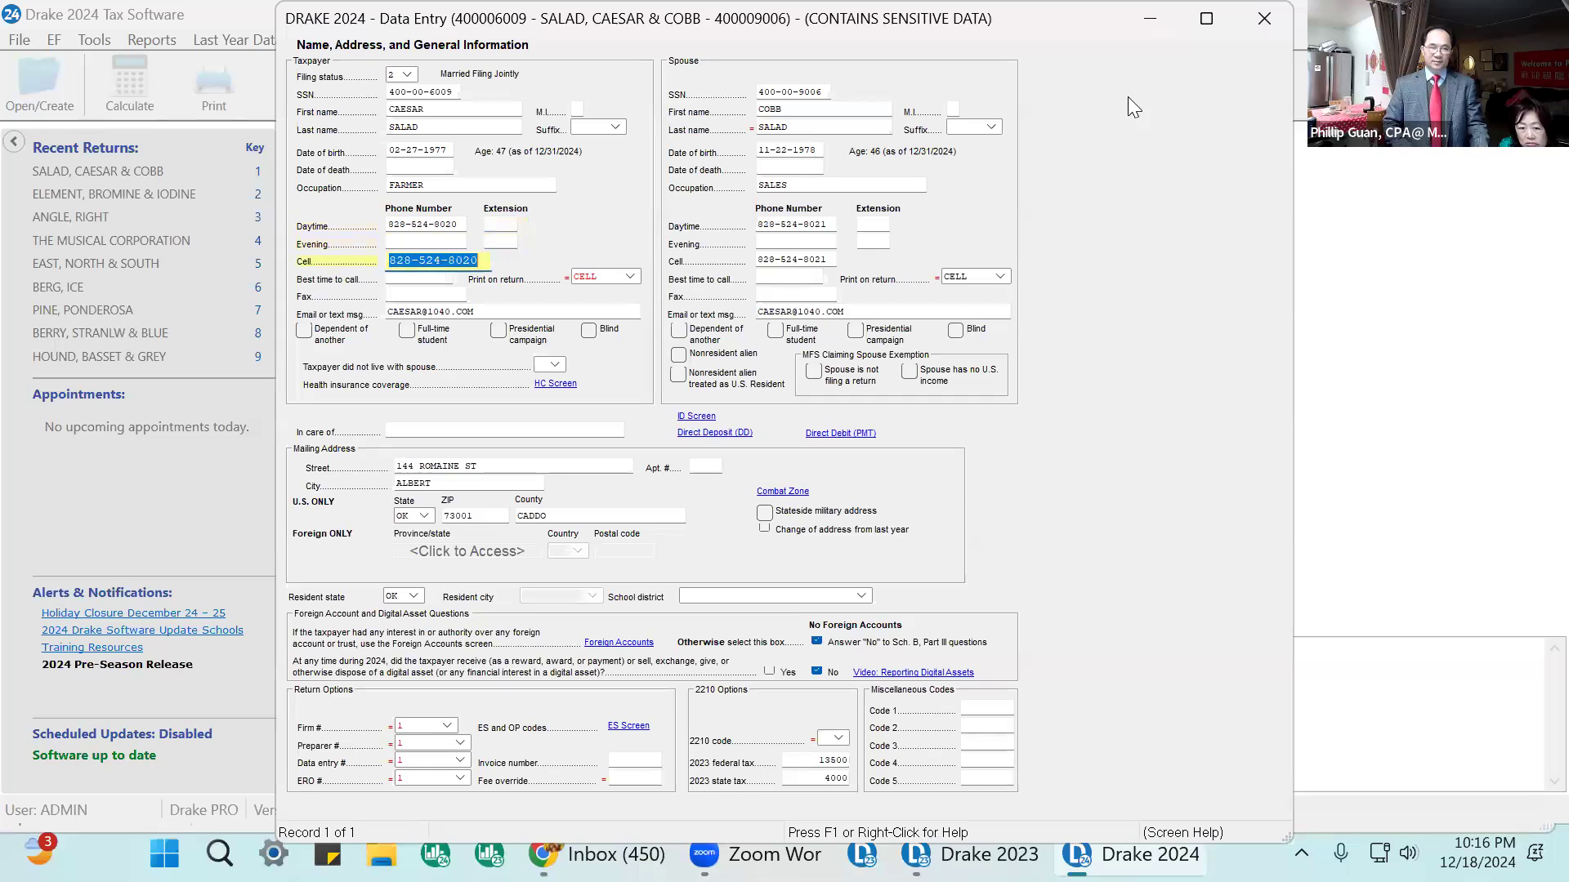
key("Tab")
key("Tab")
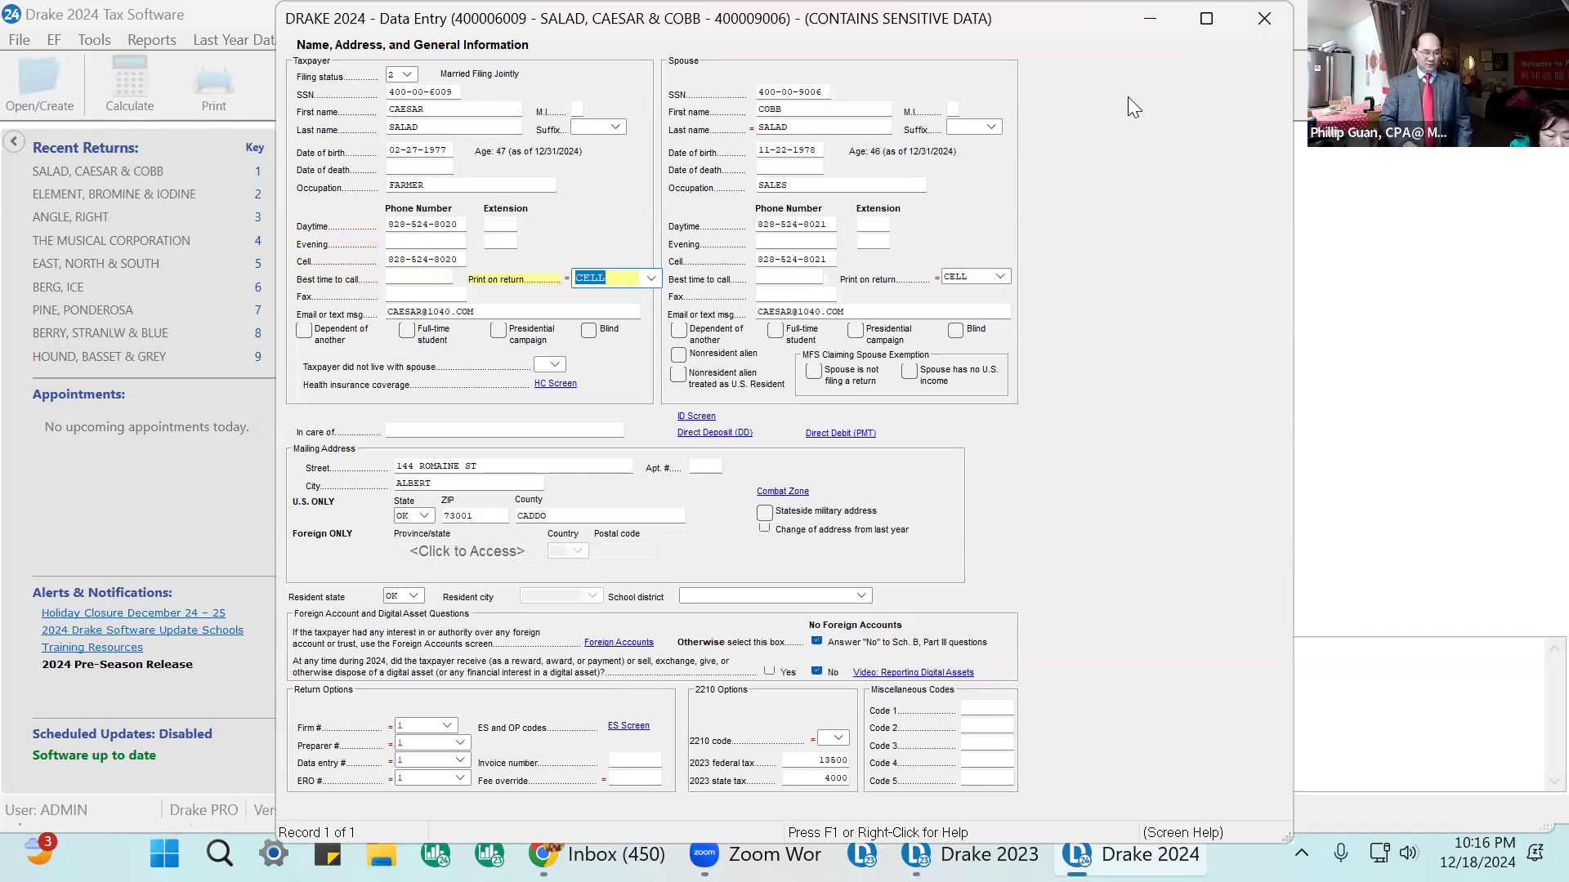
key("Tab")
key("Tab")
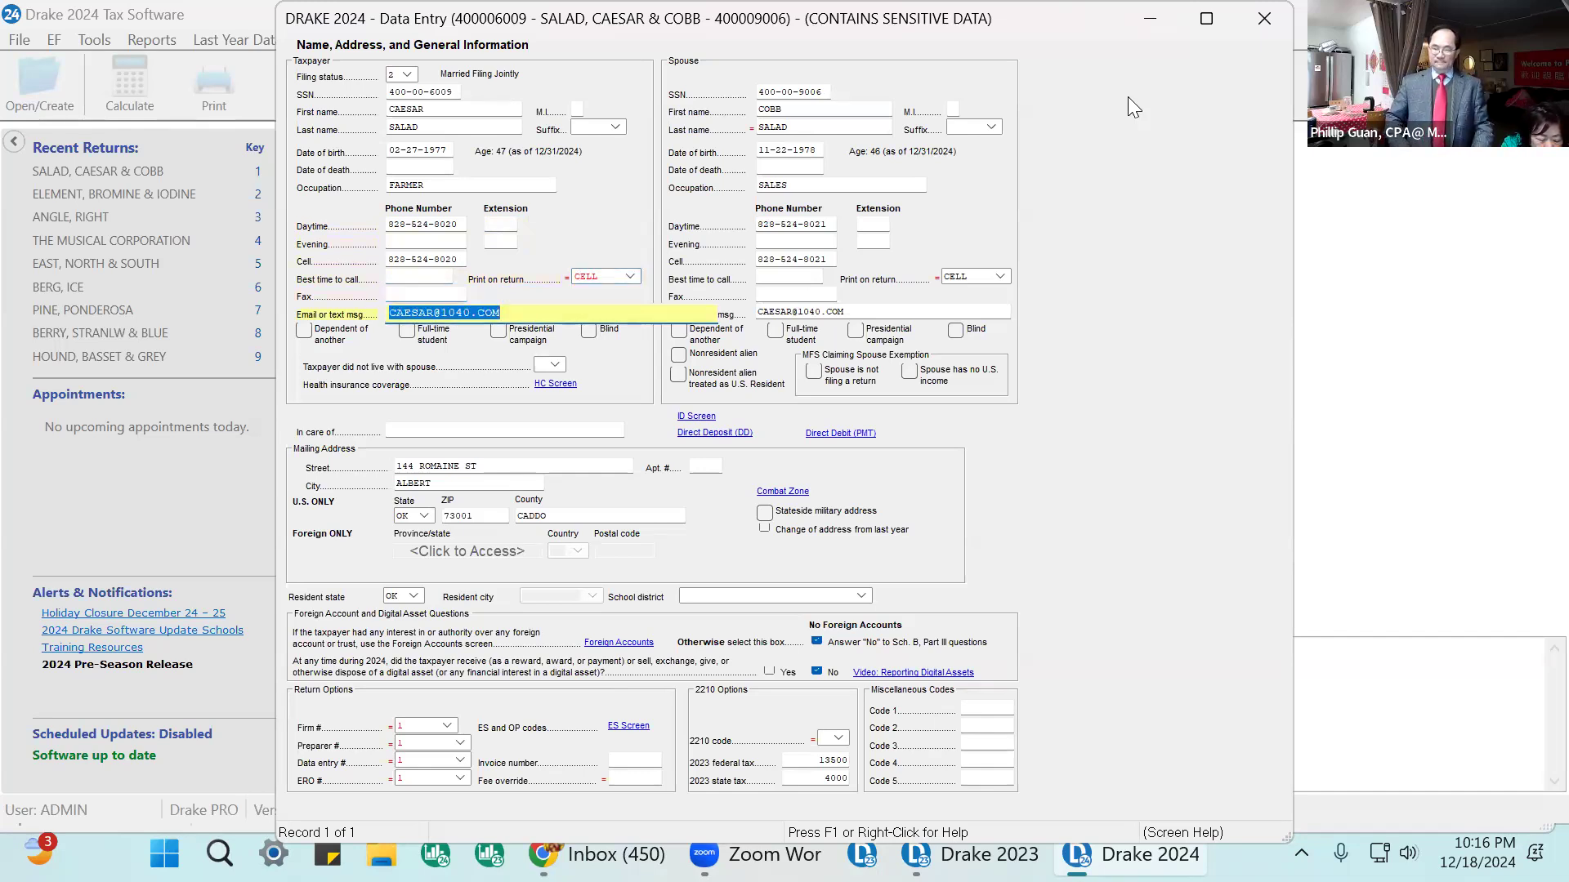
key("Tab")
key("Tab")
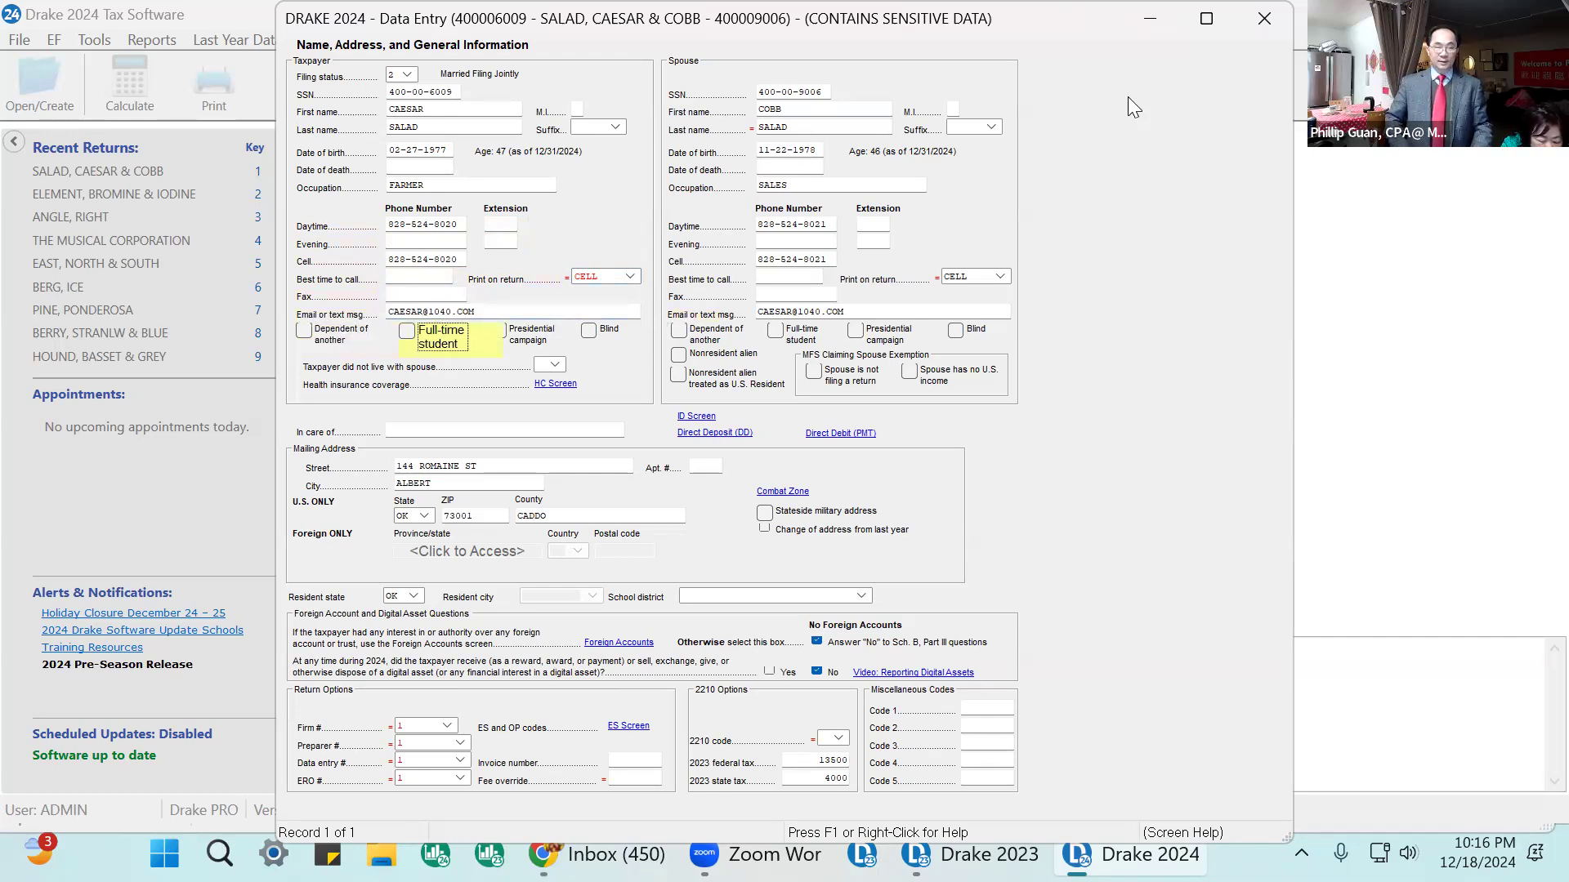
key("Tab")
key("Tab")
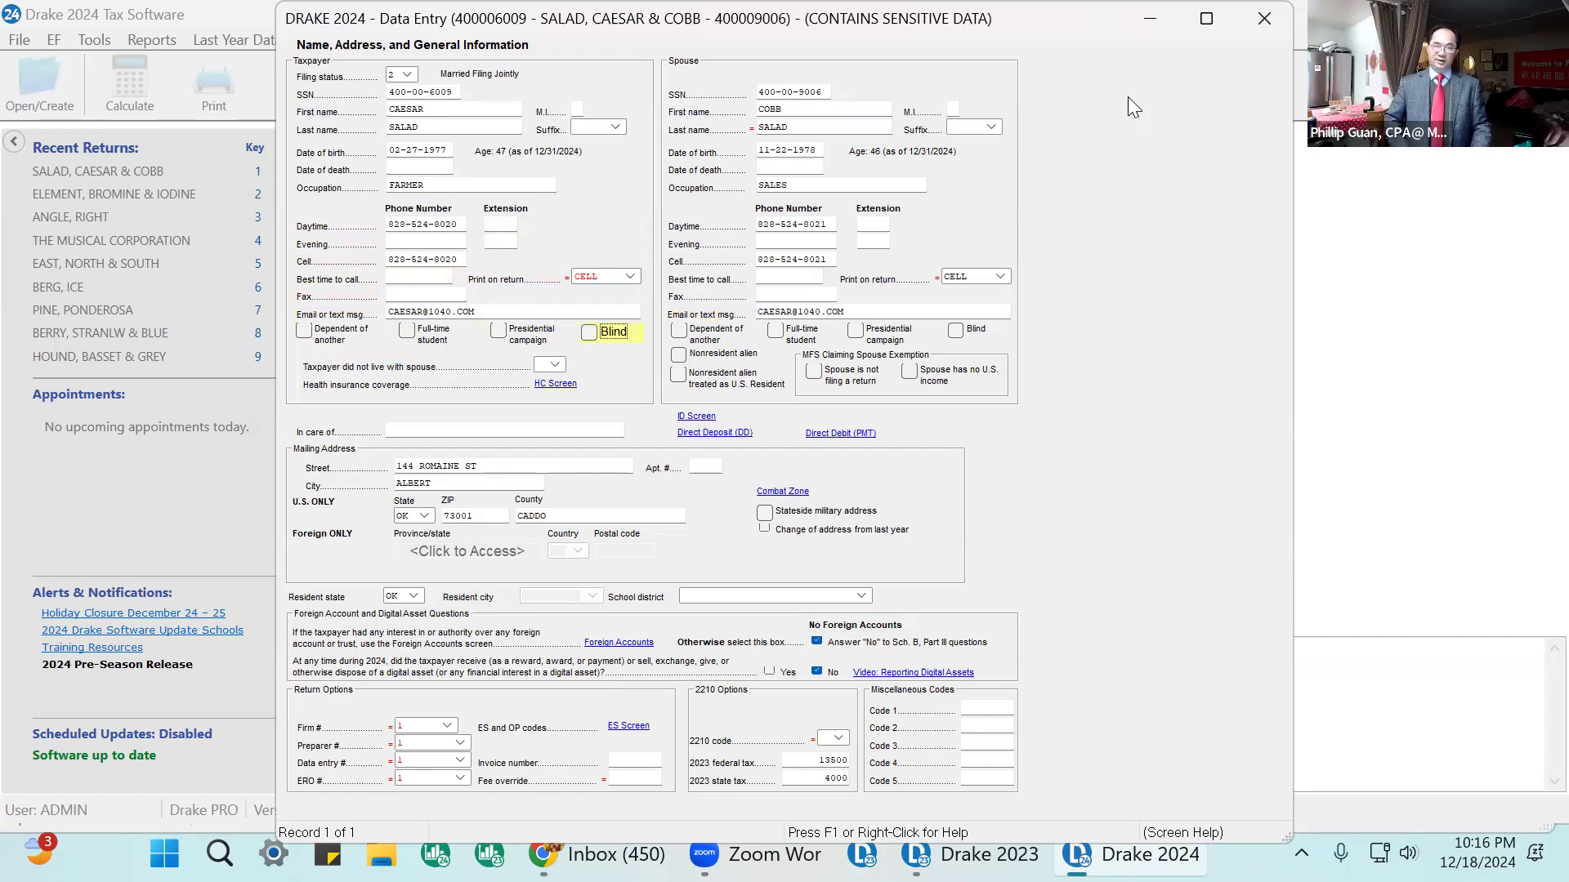
key("Tab")
key("Tab")
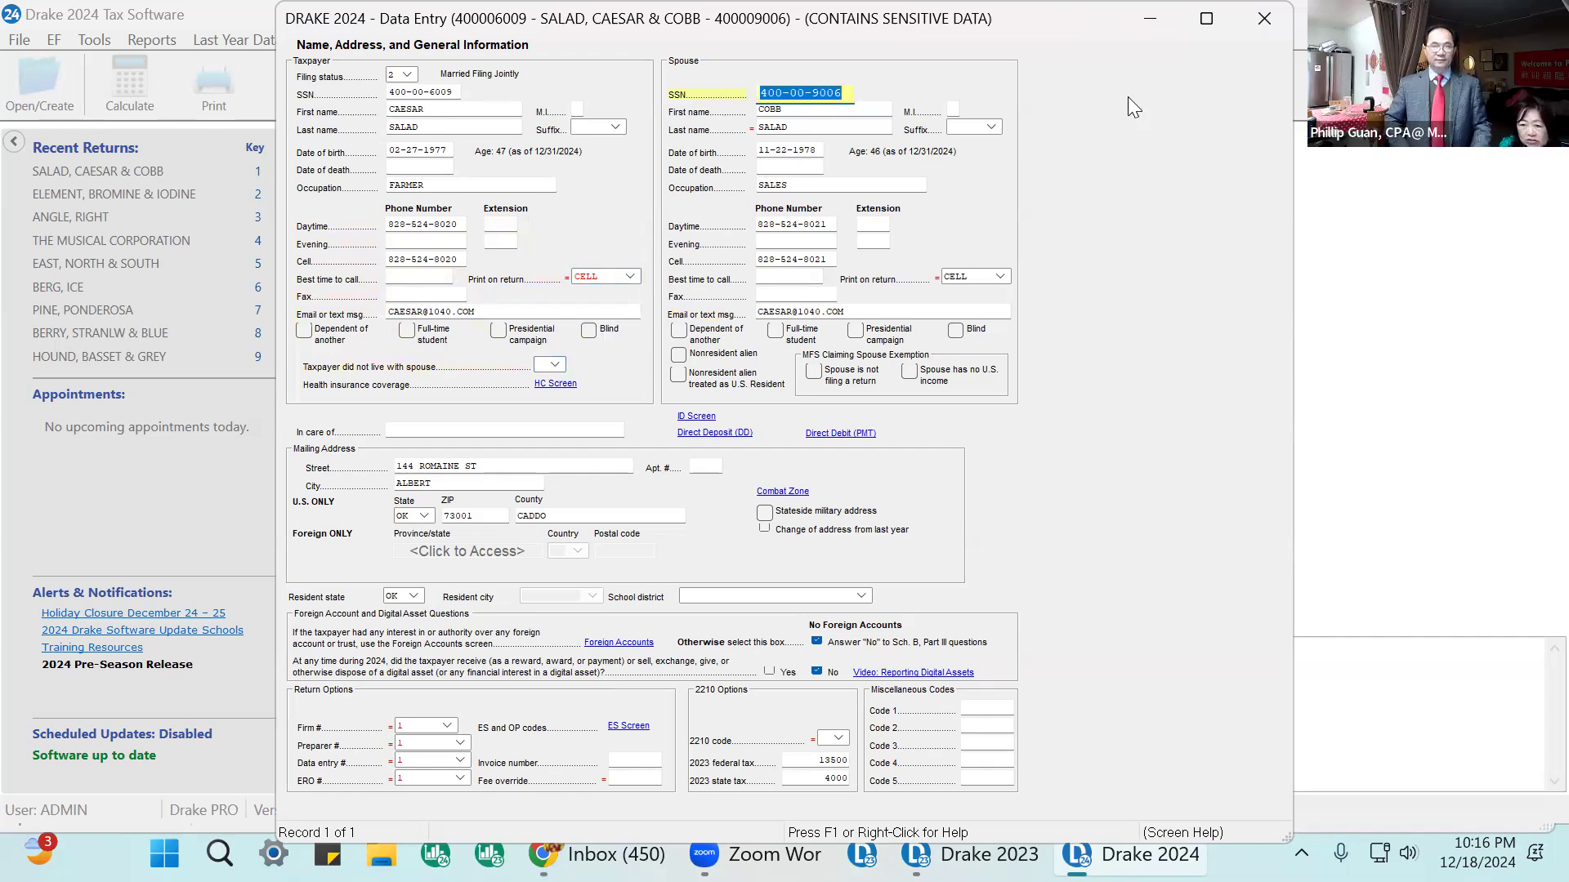
Step through the spouse's fields on the Name and Address screen to review each entry.
key("Tab")
key("Tab")
key("Tab")
key("Tab")
key("Tab")
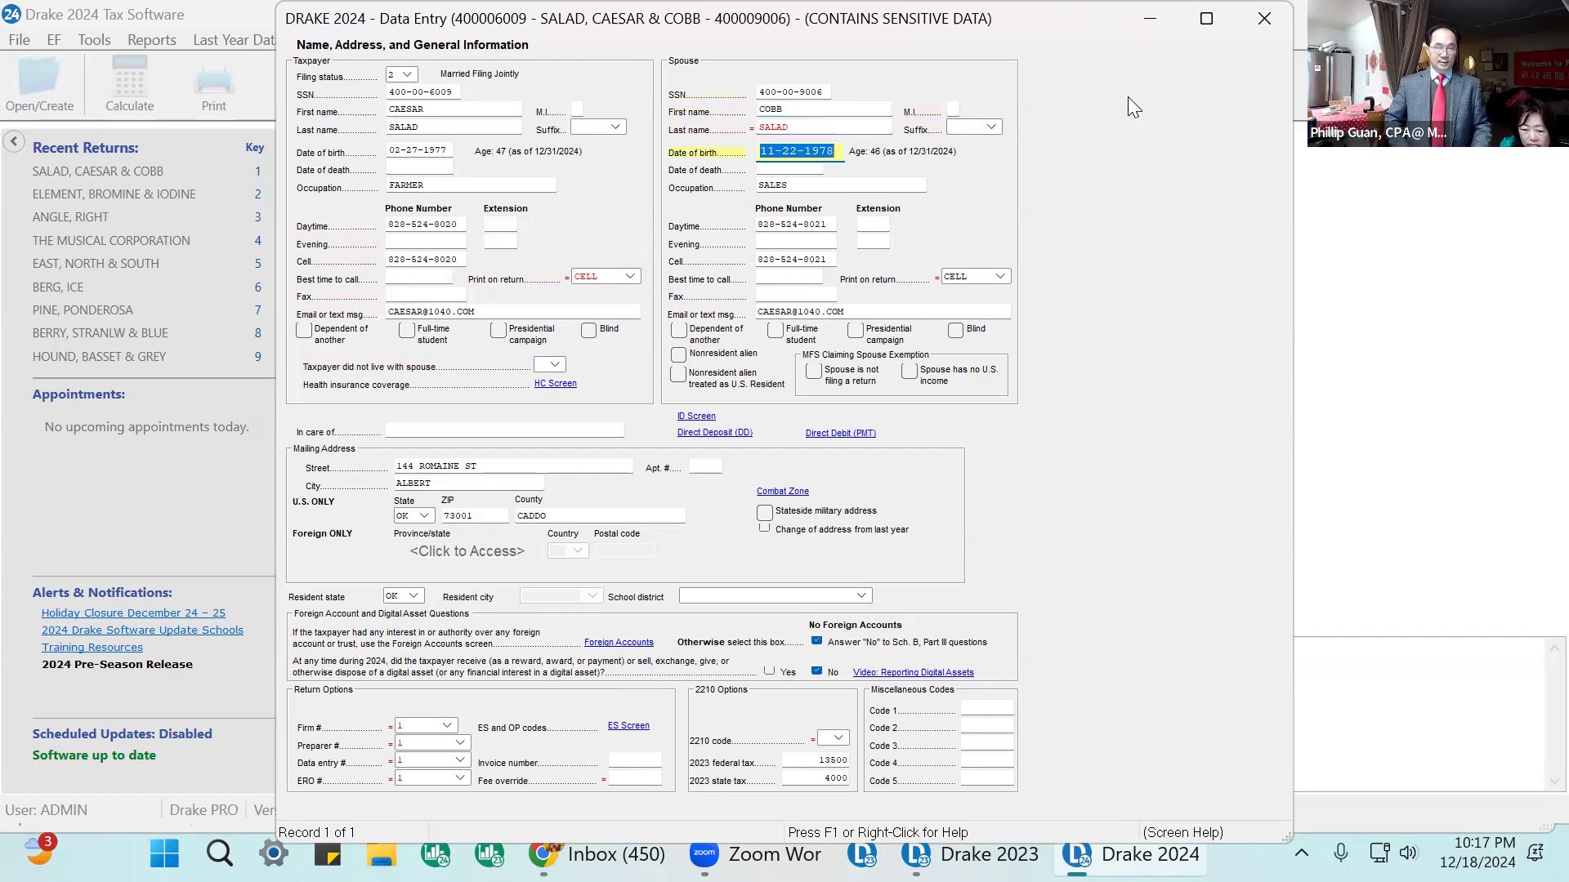
key("Tab")
key("Tab")
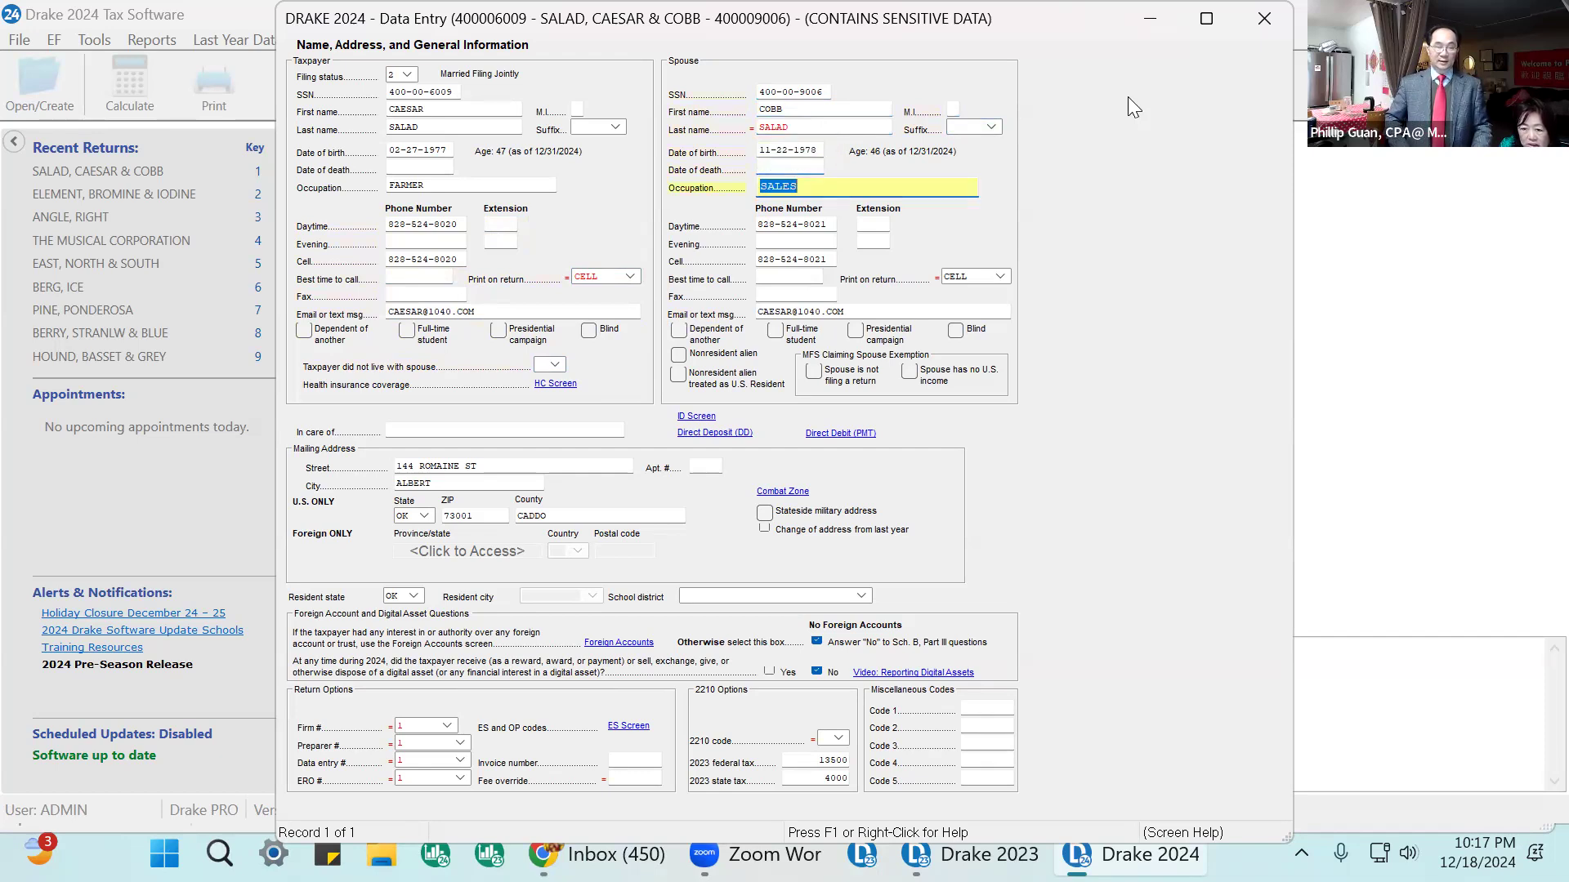
key("Tab")
key("Tab")
key("Tab")
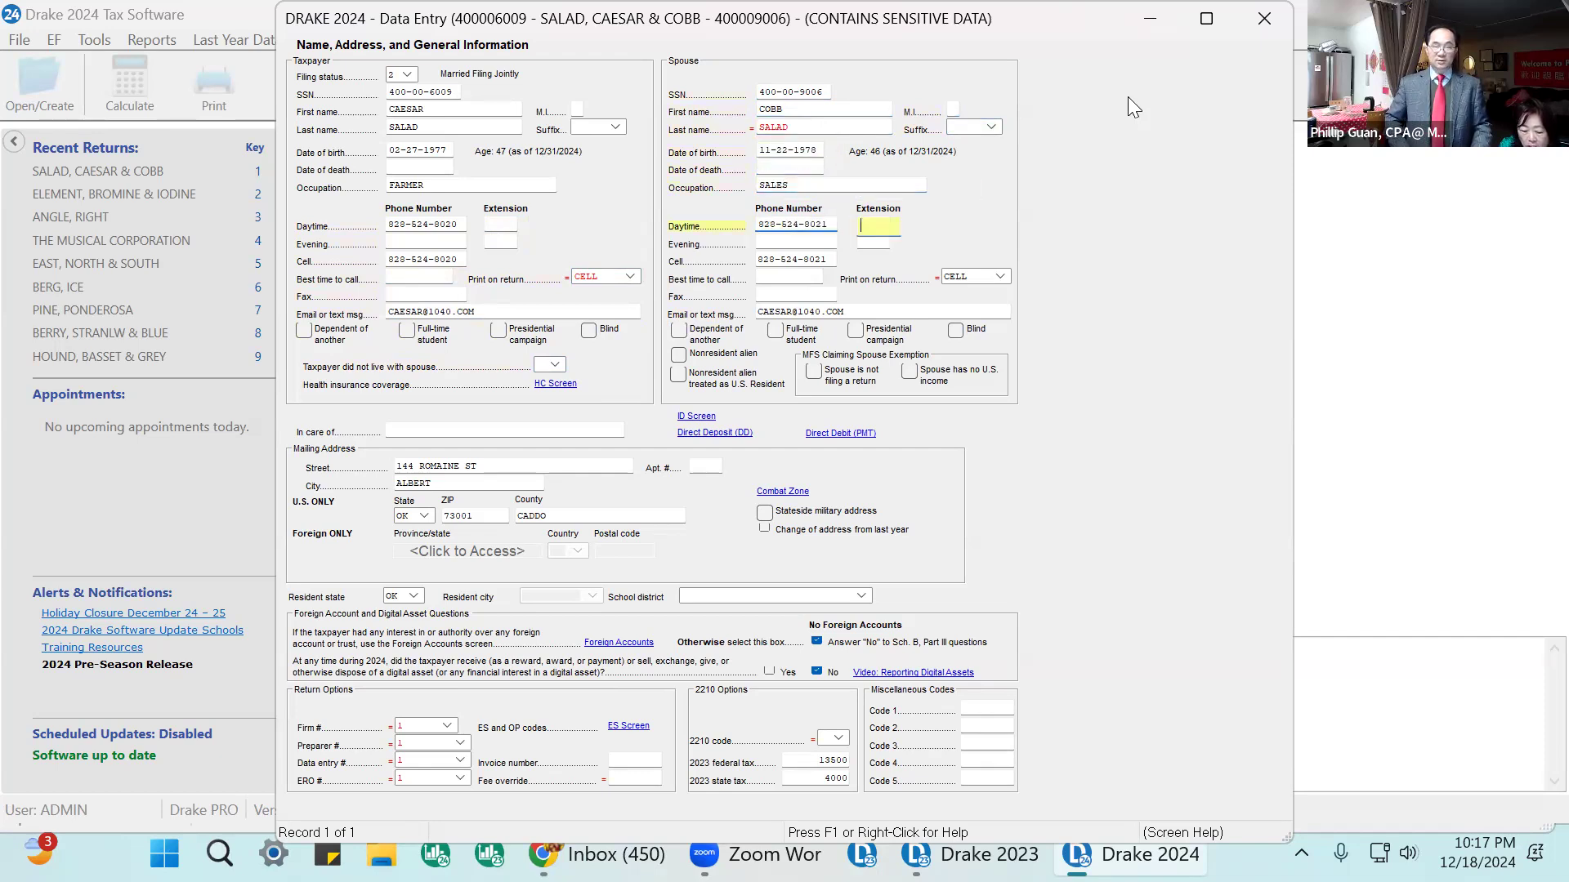
key("Tab")
key("Tab")
key("Tab")
key("Tab")
key("Tab")
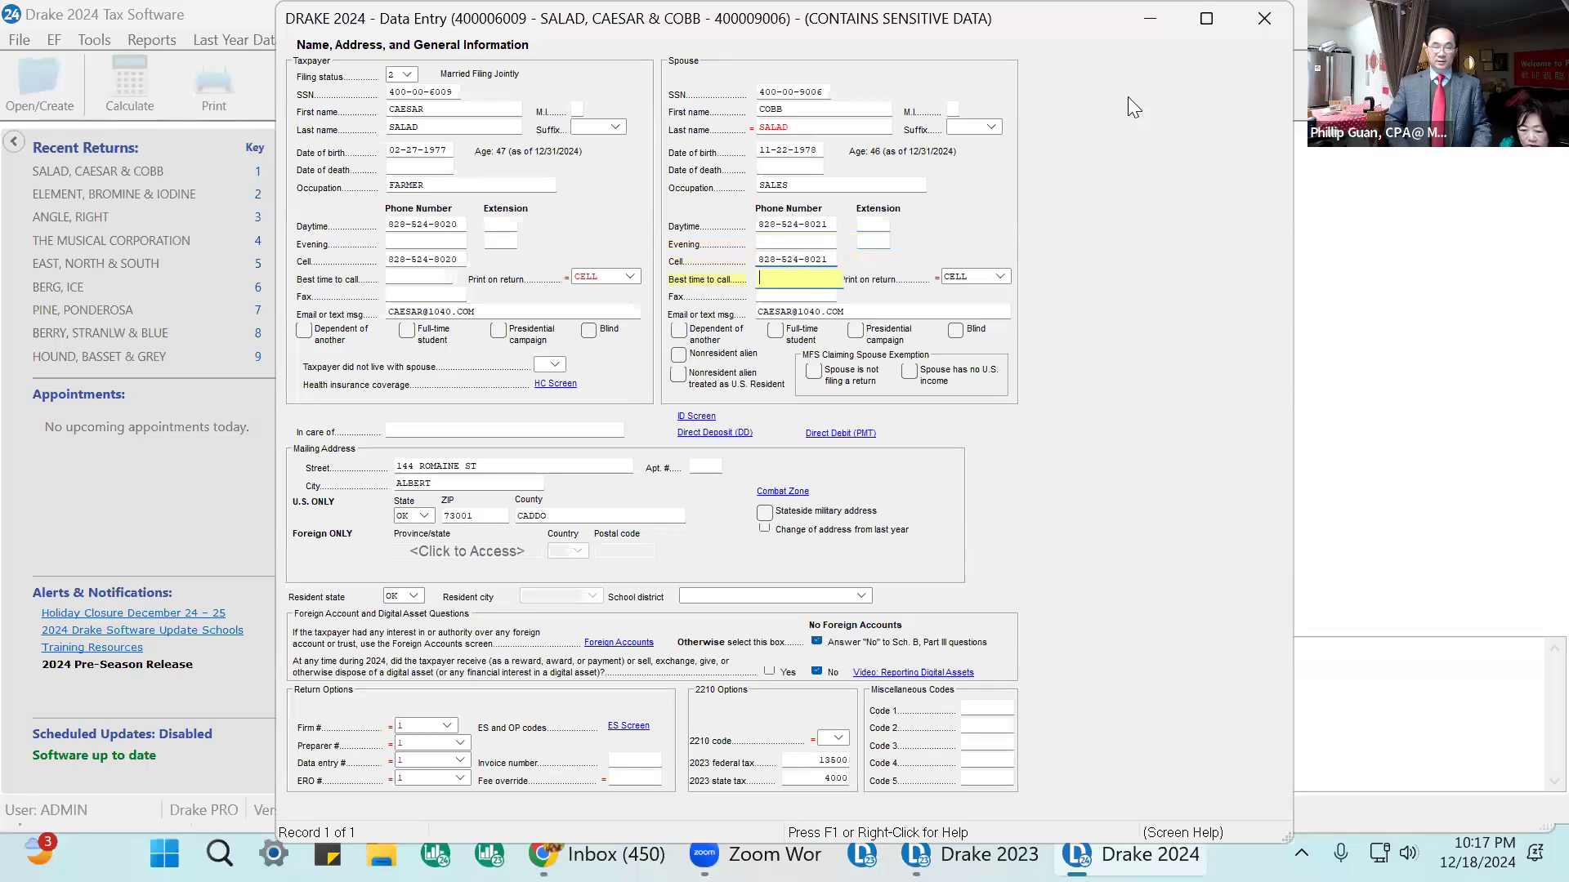
key("Tab")
key("Tab")
key("Tab")
key("Tab")
key("Tab")
key("Tab")
key("Tab")
key("Tab")
key("Tab")
key("Tab")
key("Tab")
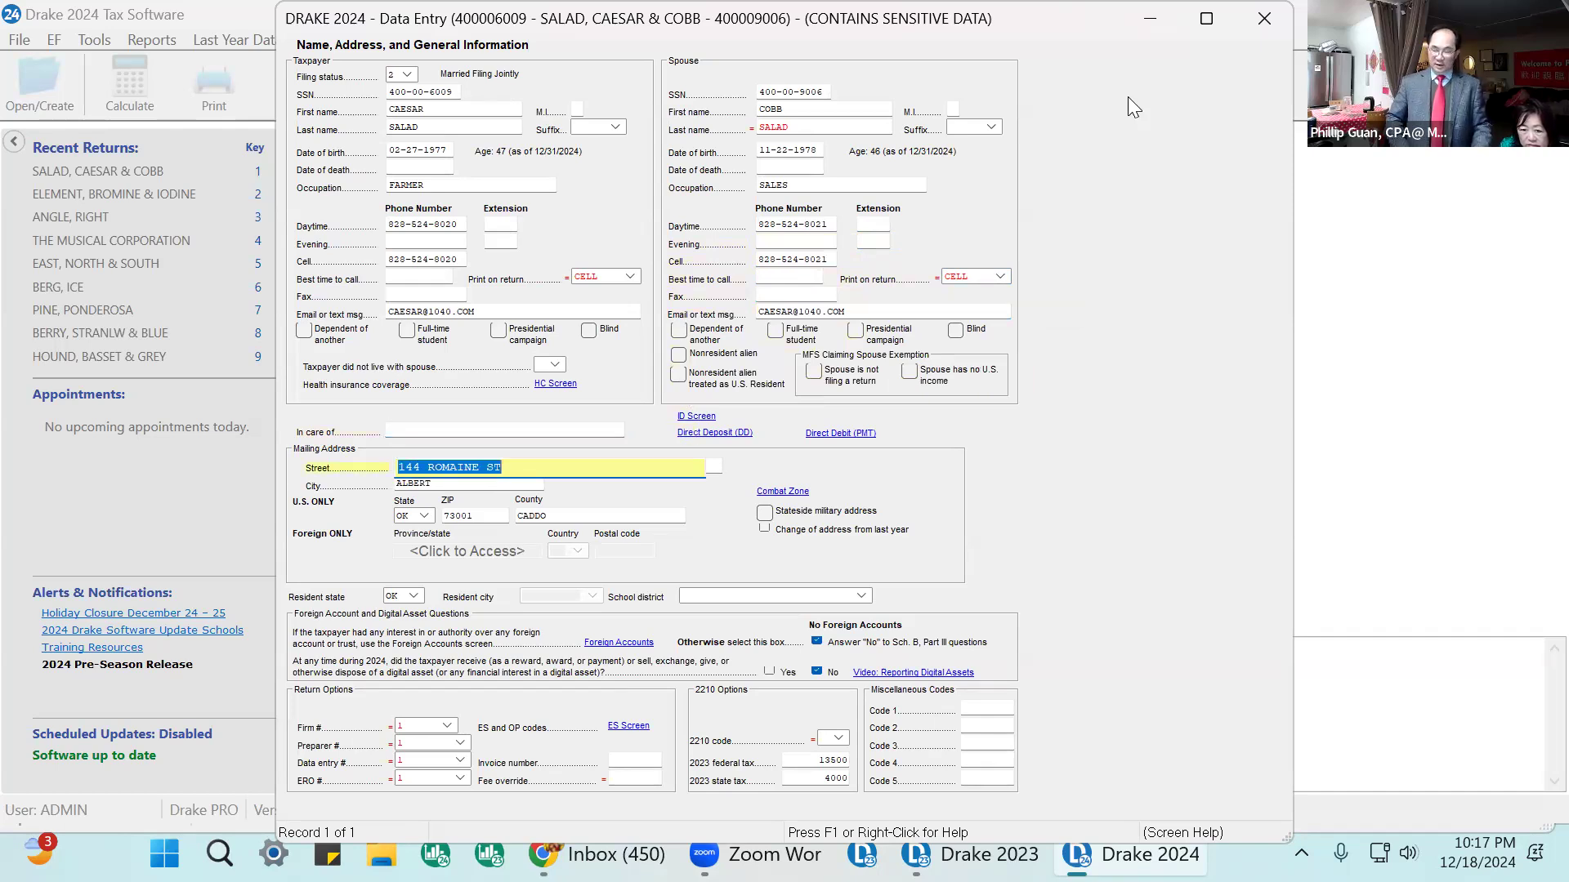
Step through the mailing address, resident state and foreign account fields to review them.
key("Tab")
key("Tab")
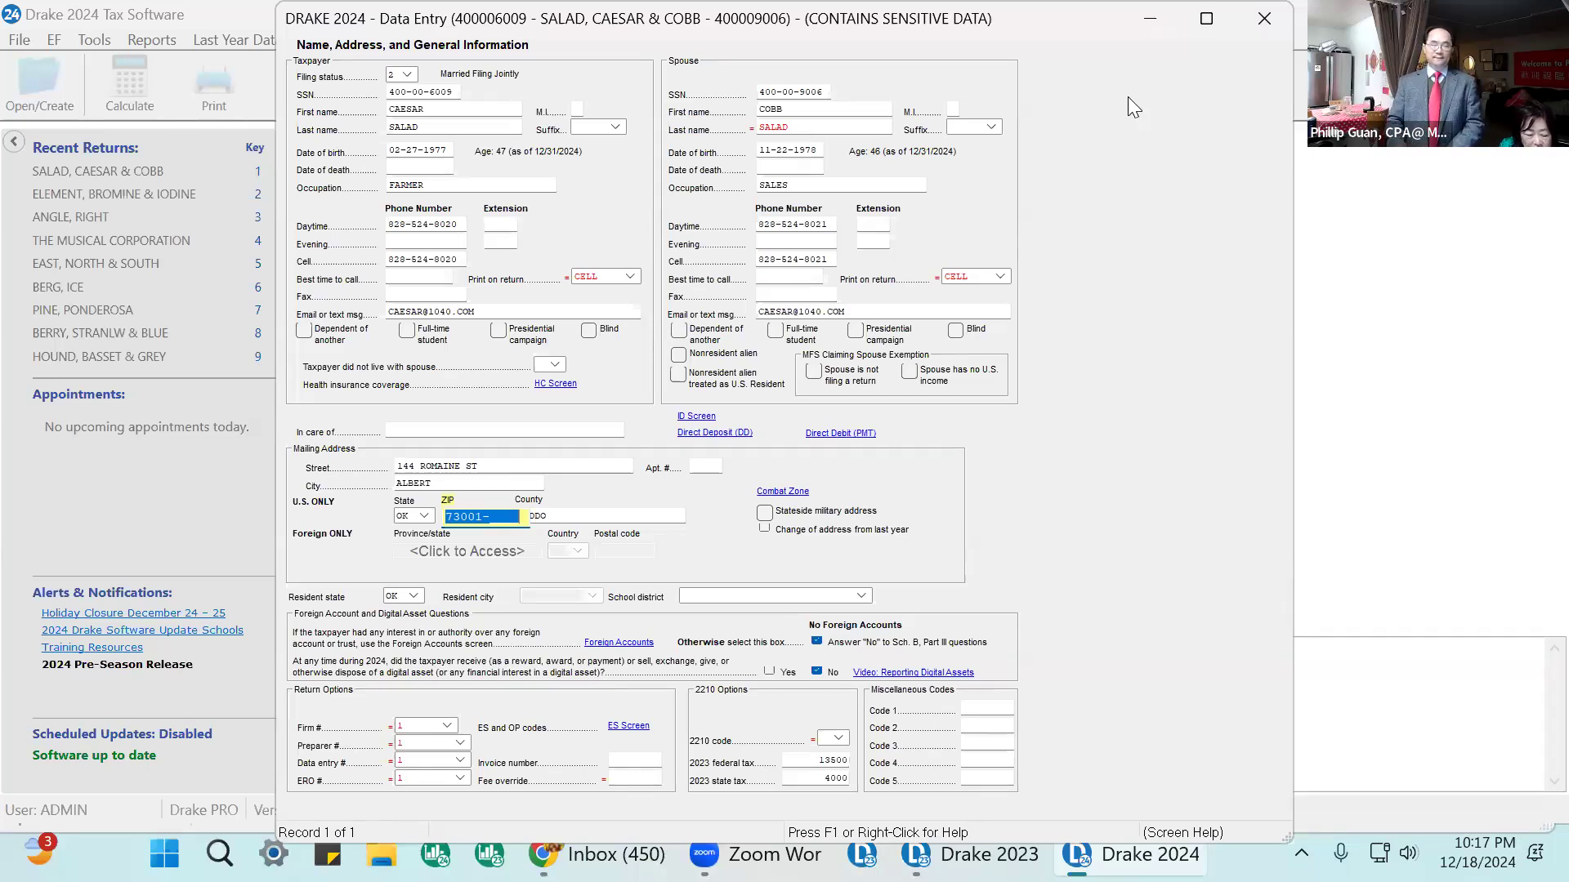
key("Tab")
key("Tab")
key("Tab")
key("Tab")
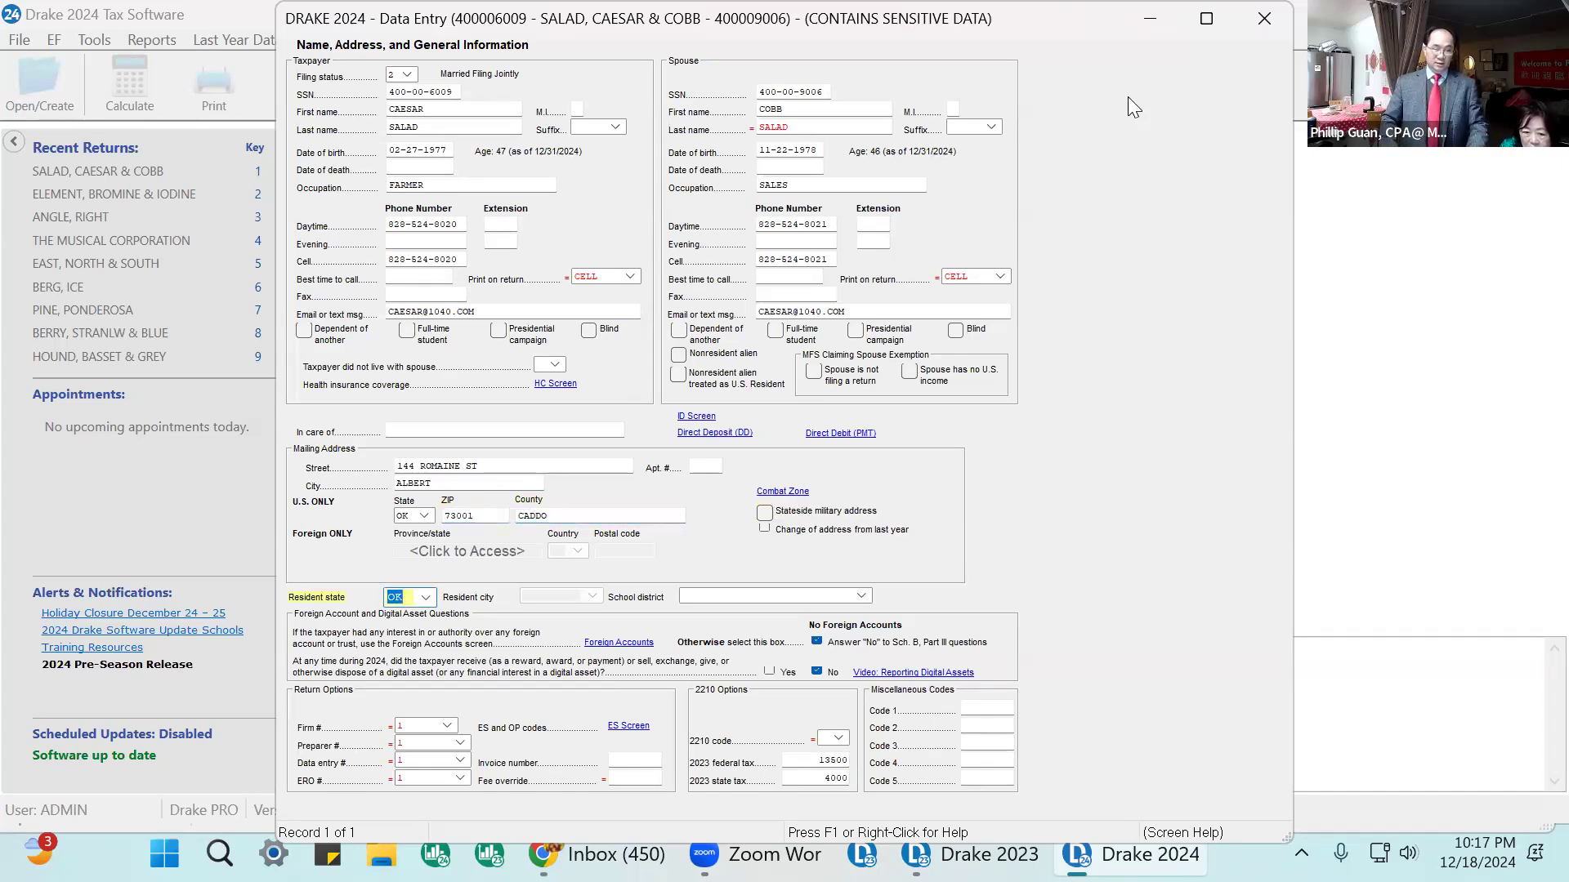
key("Tab")
key("Tab")
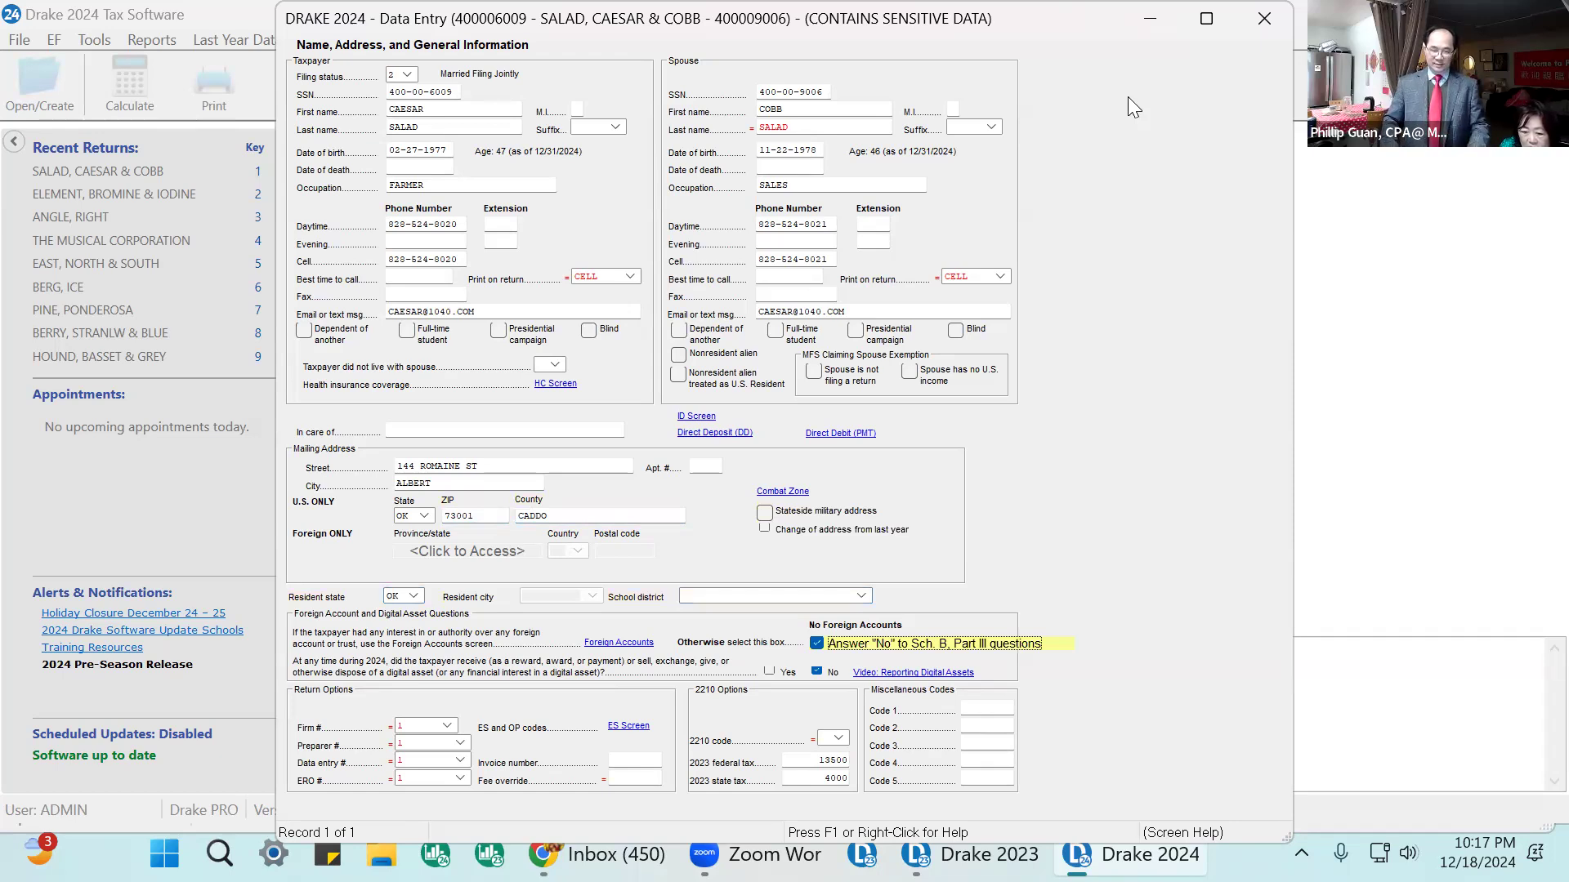
Step through the digital asset question, return options and 2210 option fields on the Name and Address screen to review them.
key("Tab")
key("Tab")
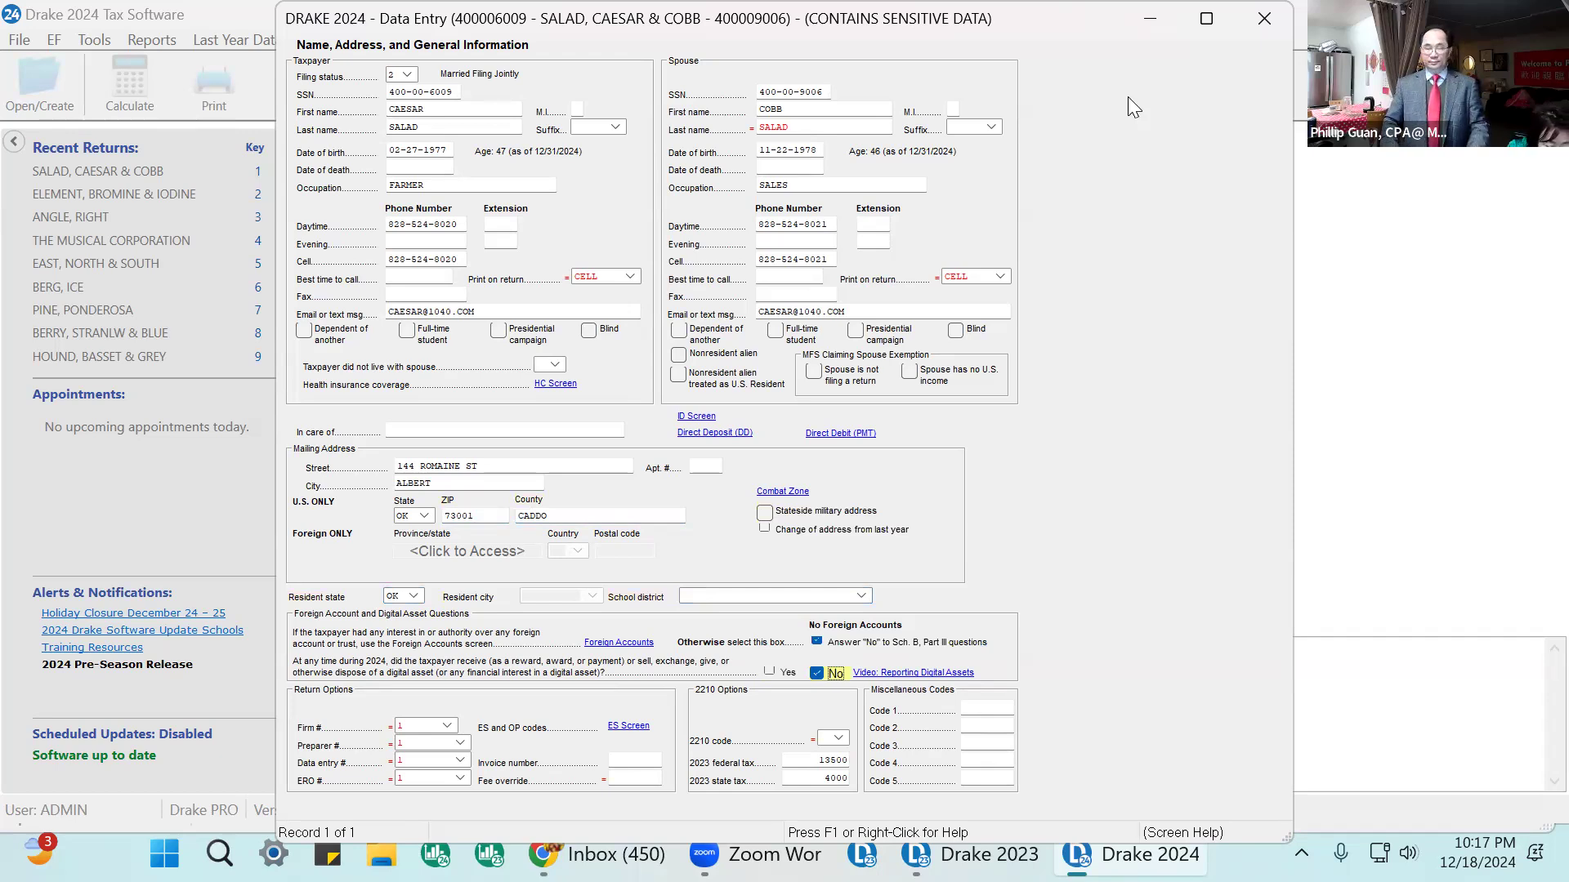
key("Tab")
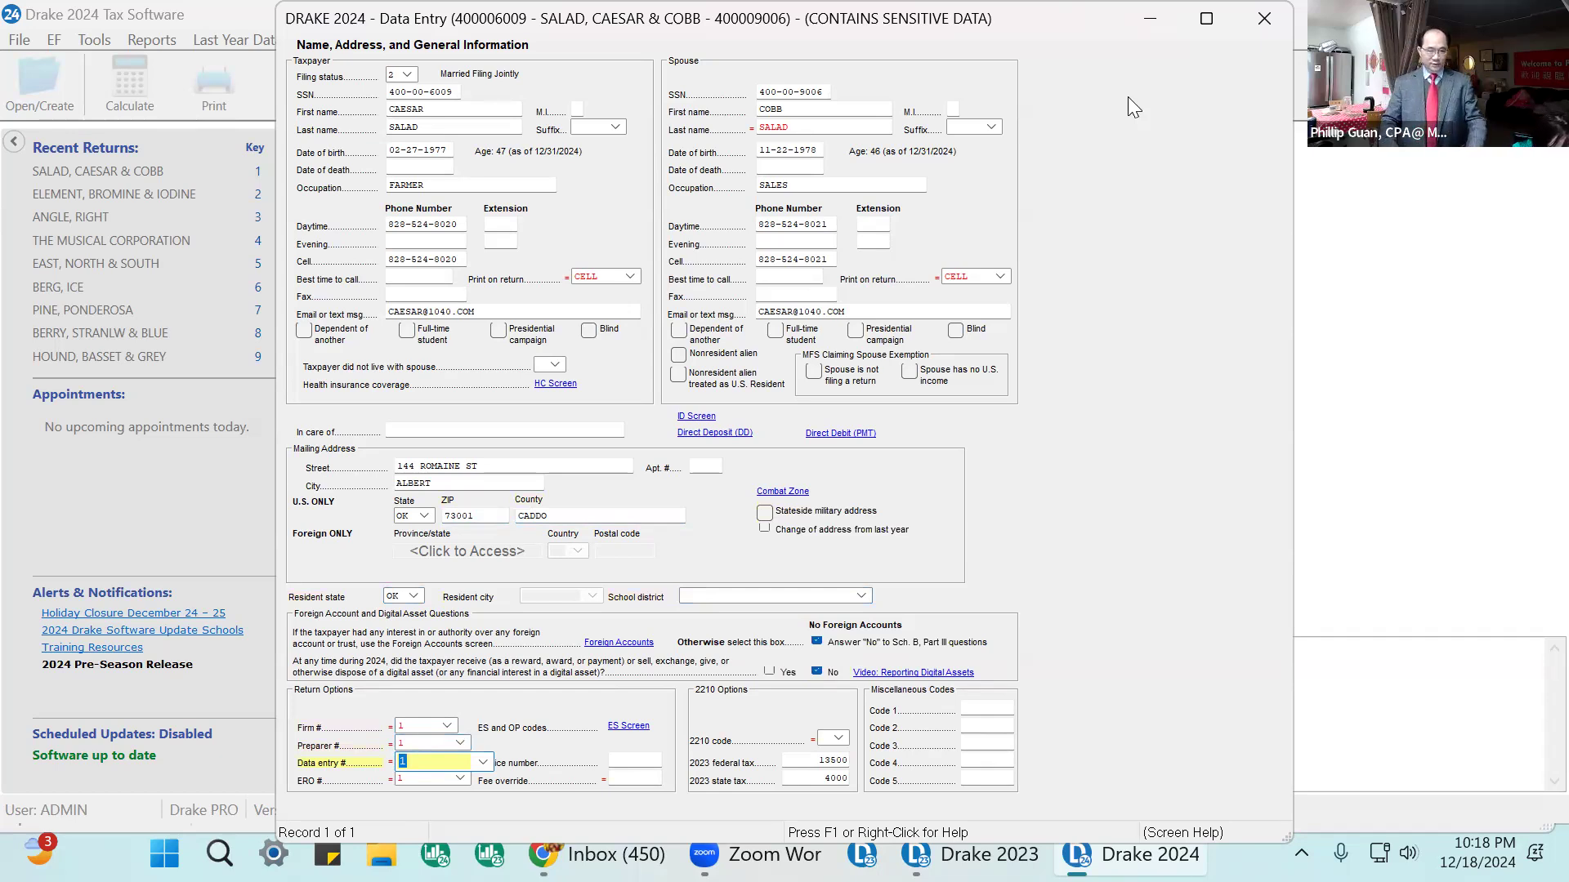
key("Tab")
key("Tab")
key("Tab")
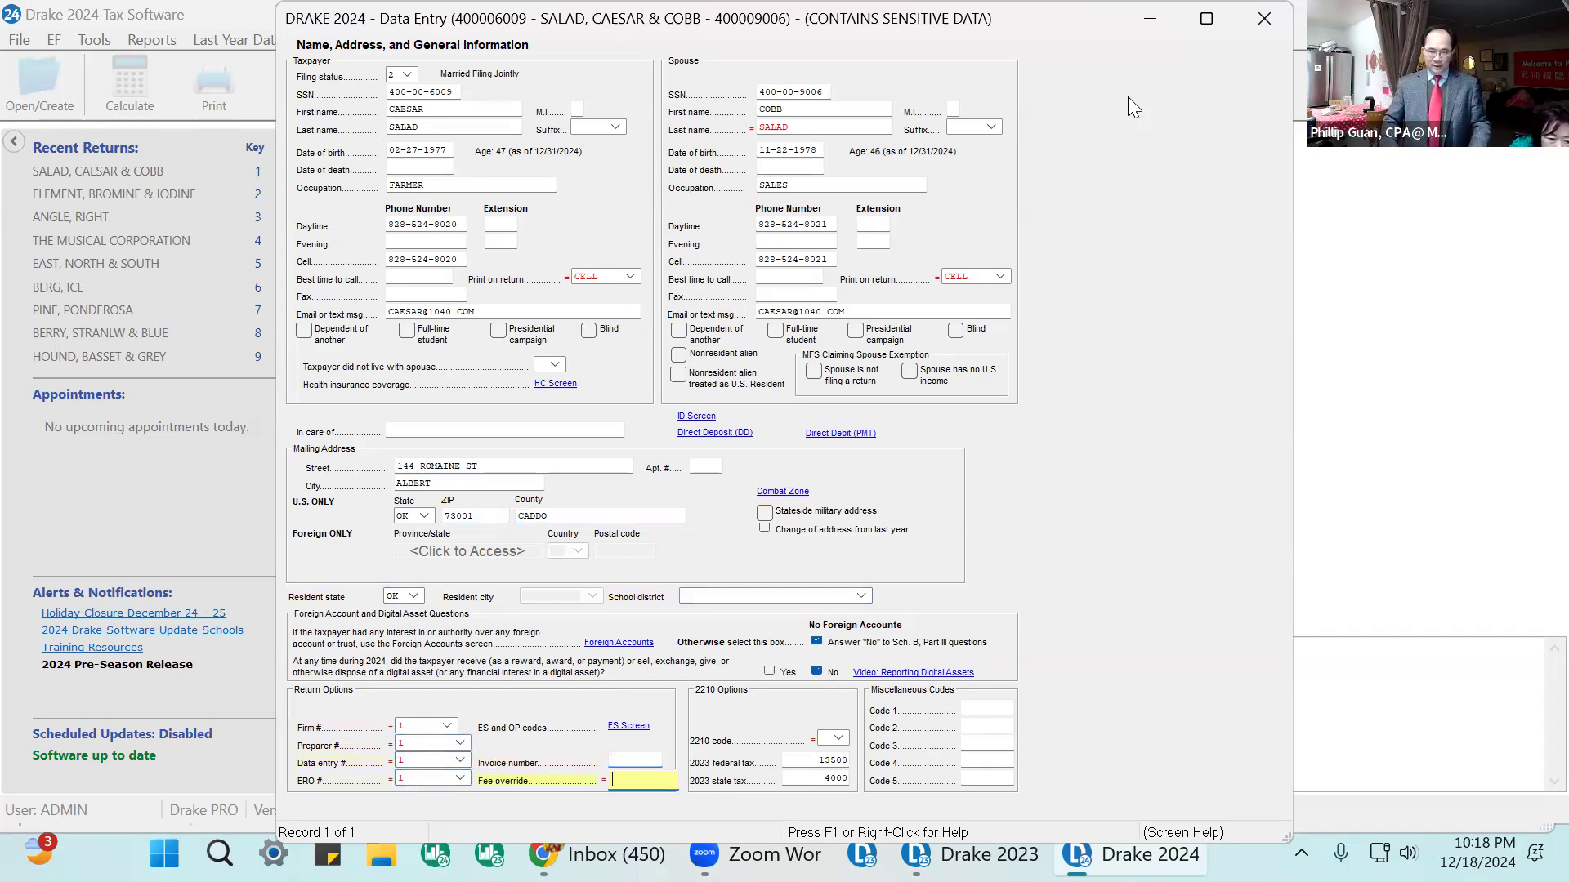
key("Tab")
key("Tab")
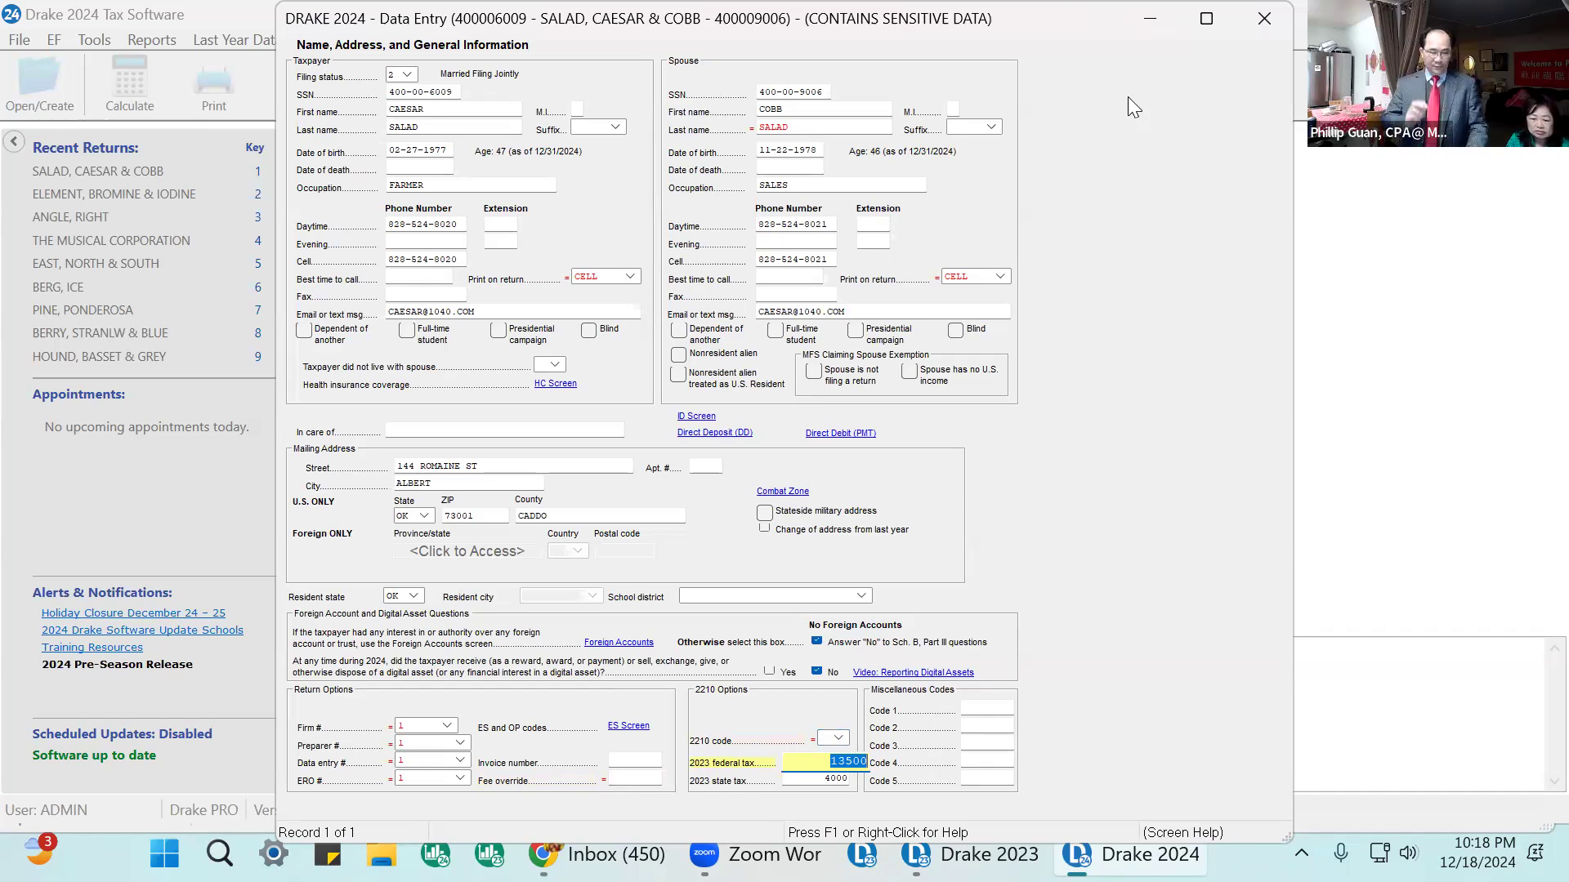
key("Tab")
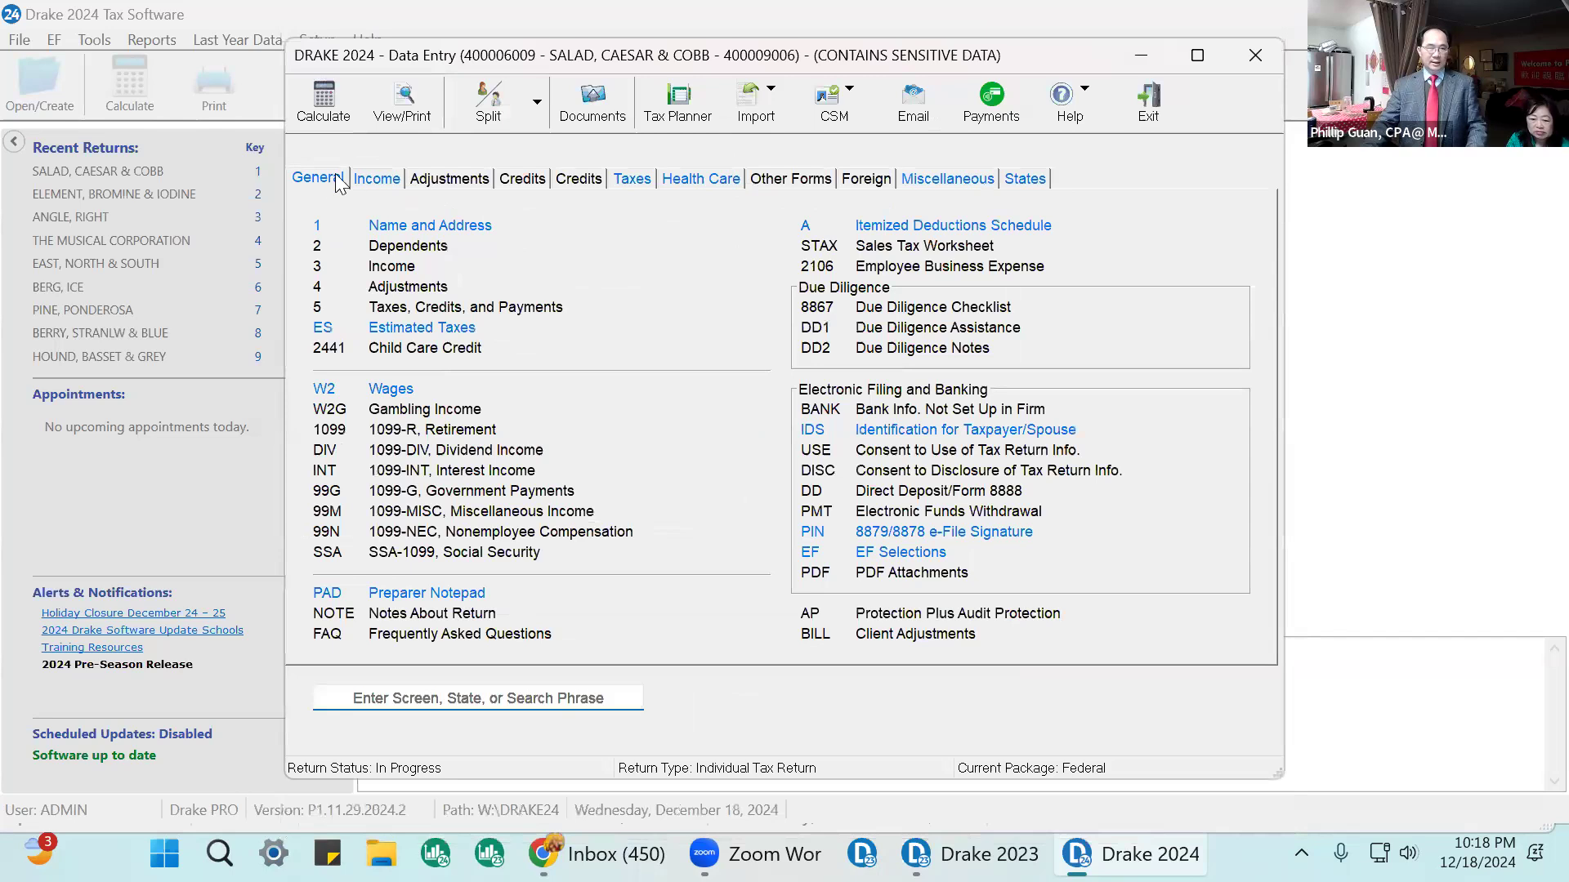
Open the health care coverage screen from Name and Address and answer Yes that everyone had minimum essential coverage.
left_click(432, 226)
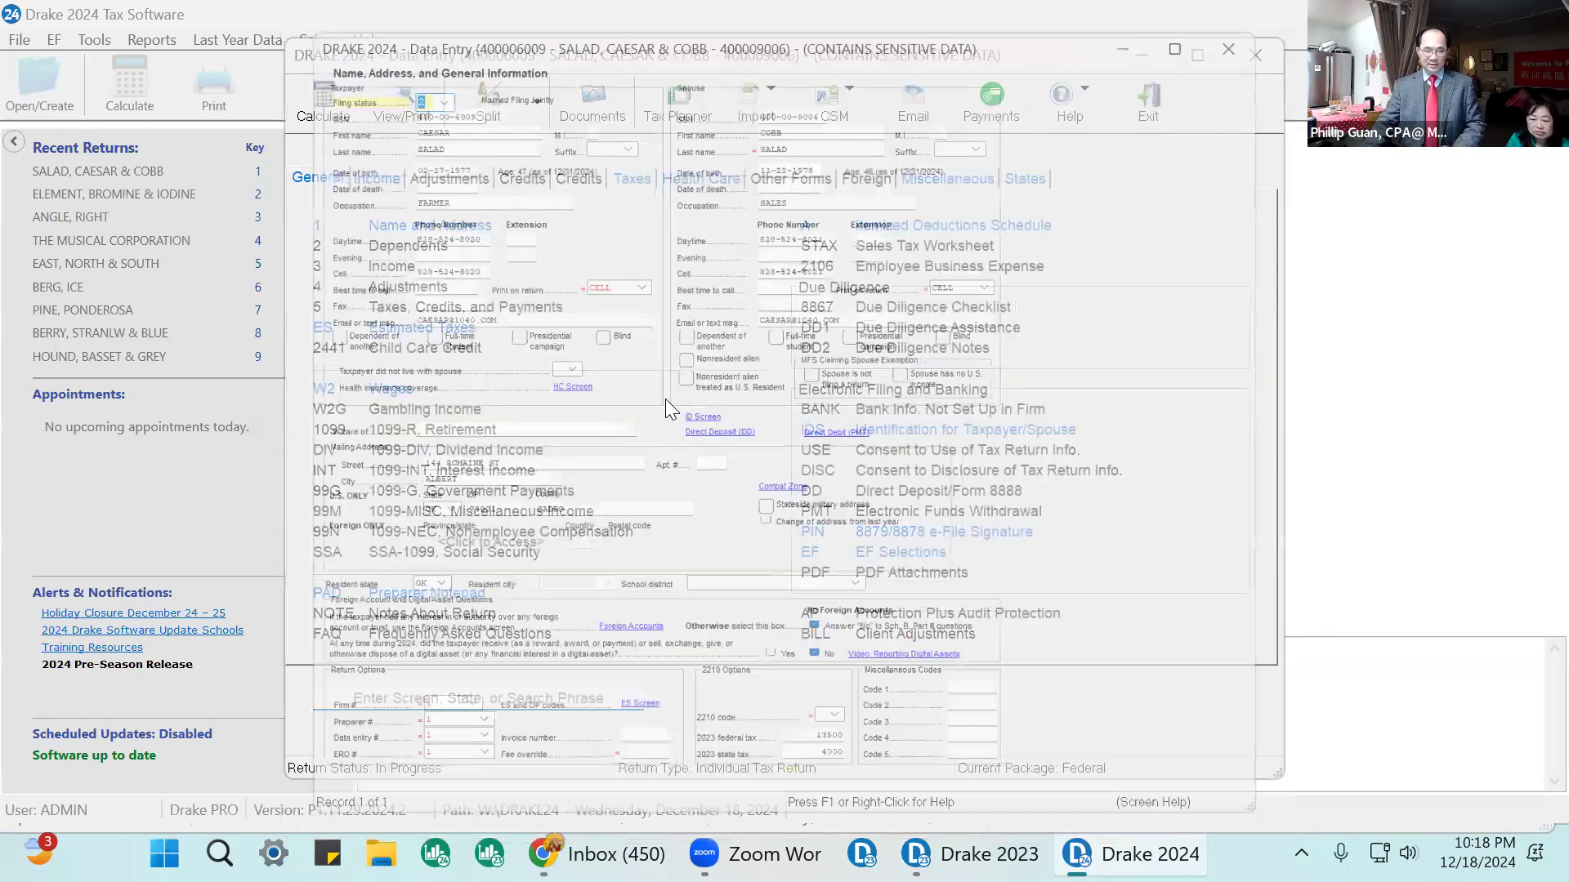
left_click(560, 384)
left_click(986, 404)
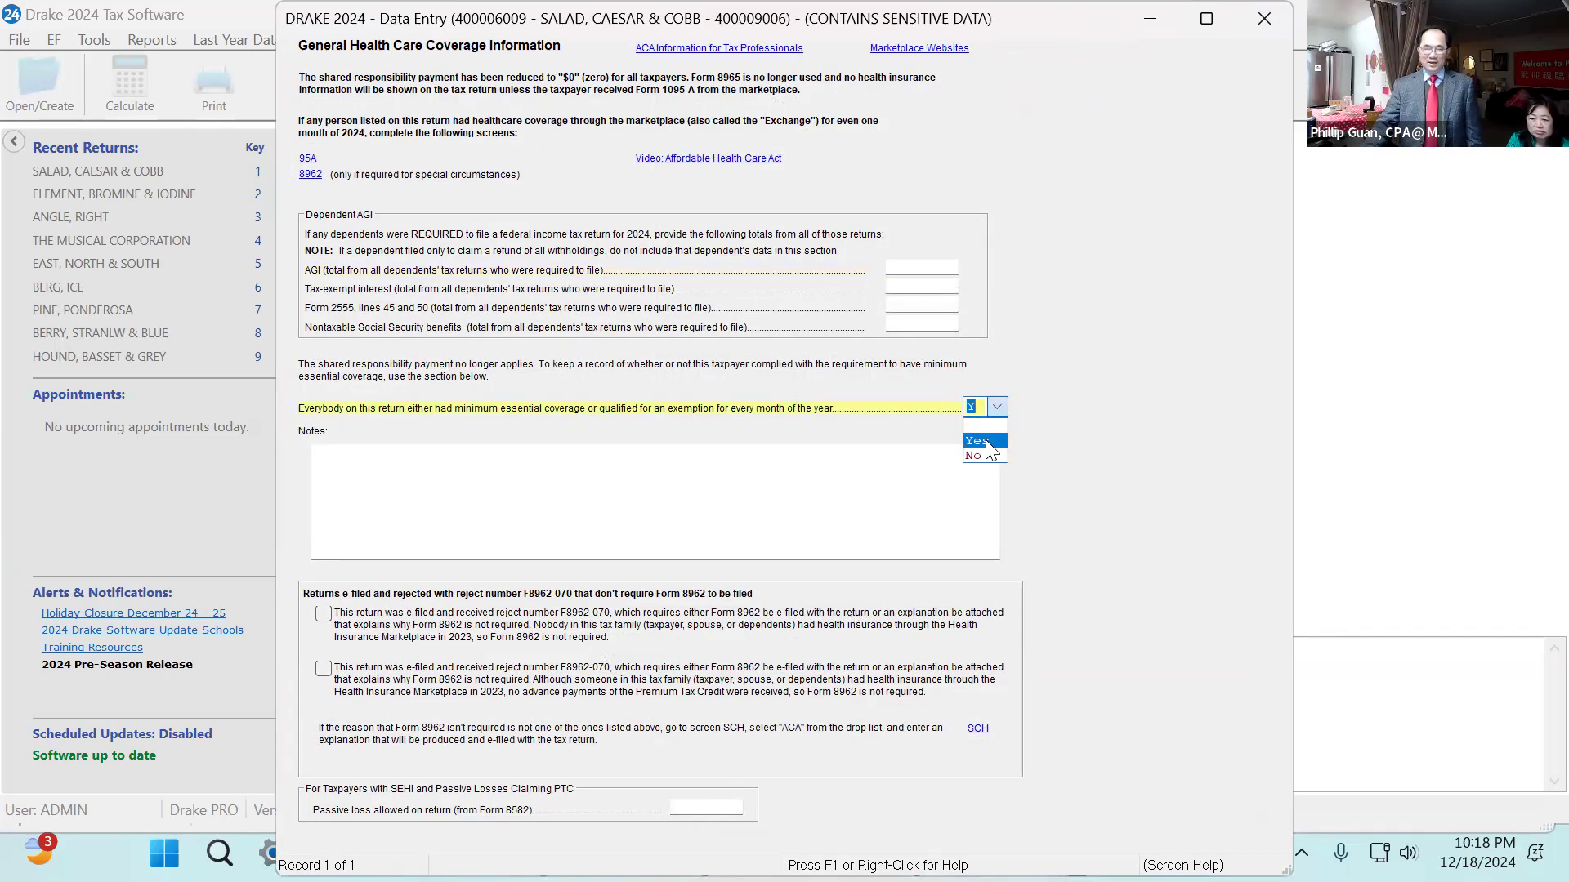
left_click(985, 440)
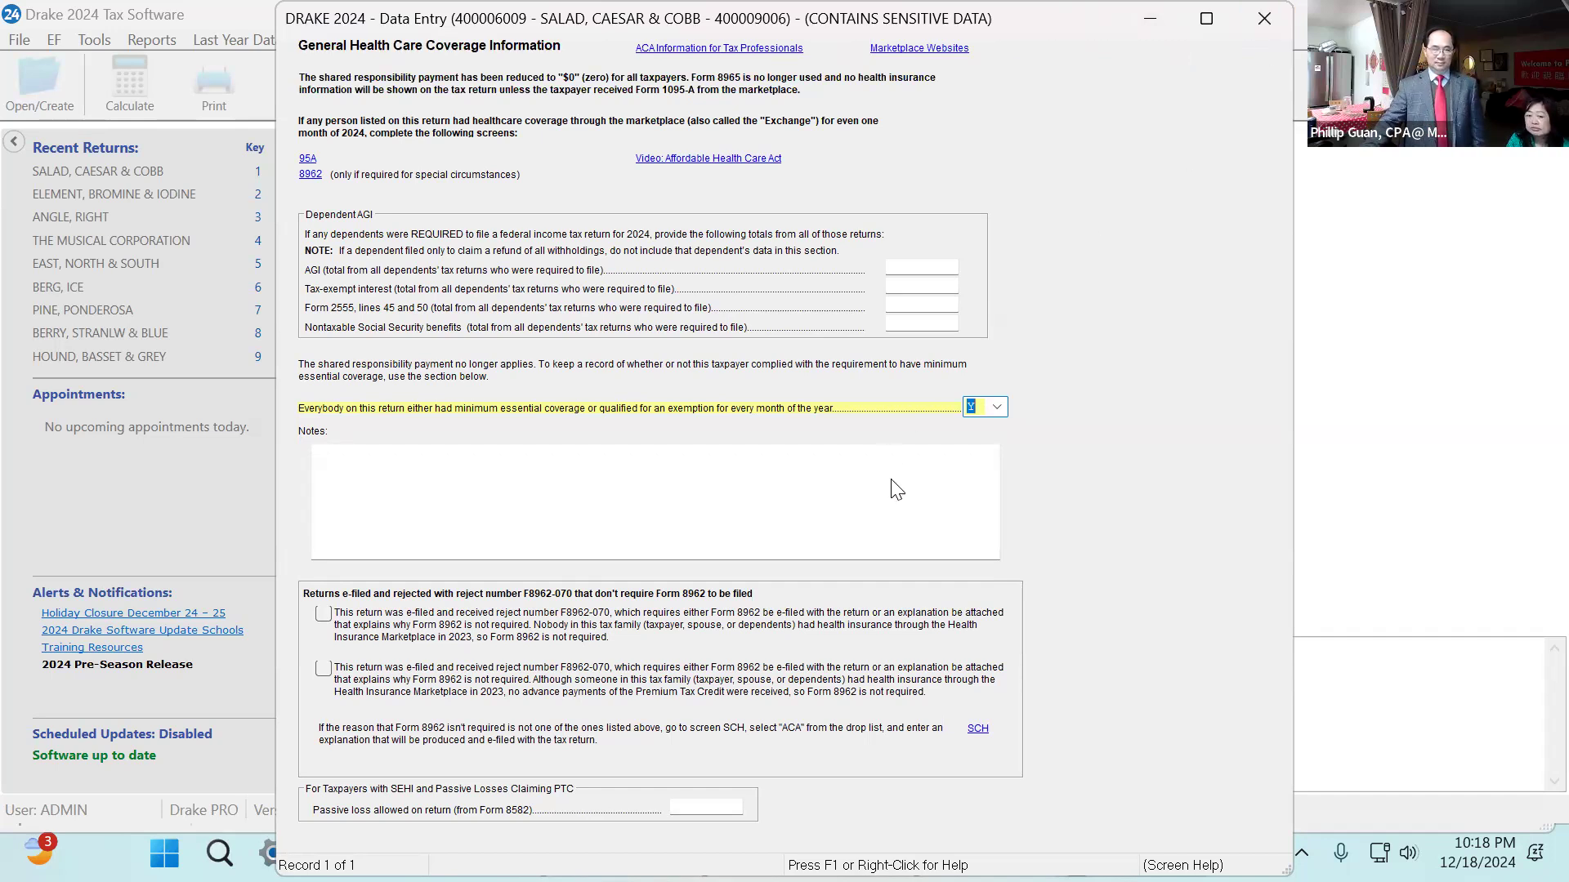
key("Escape")
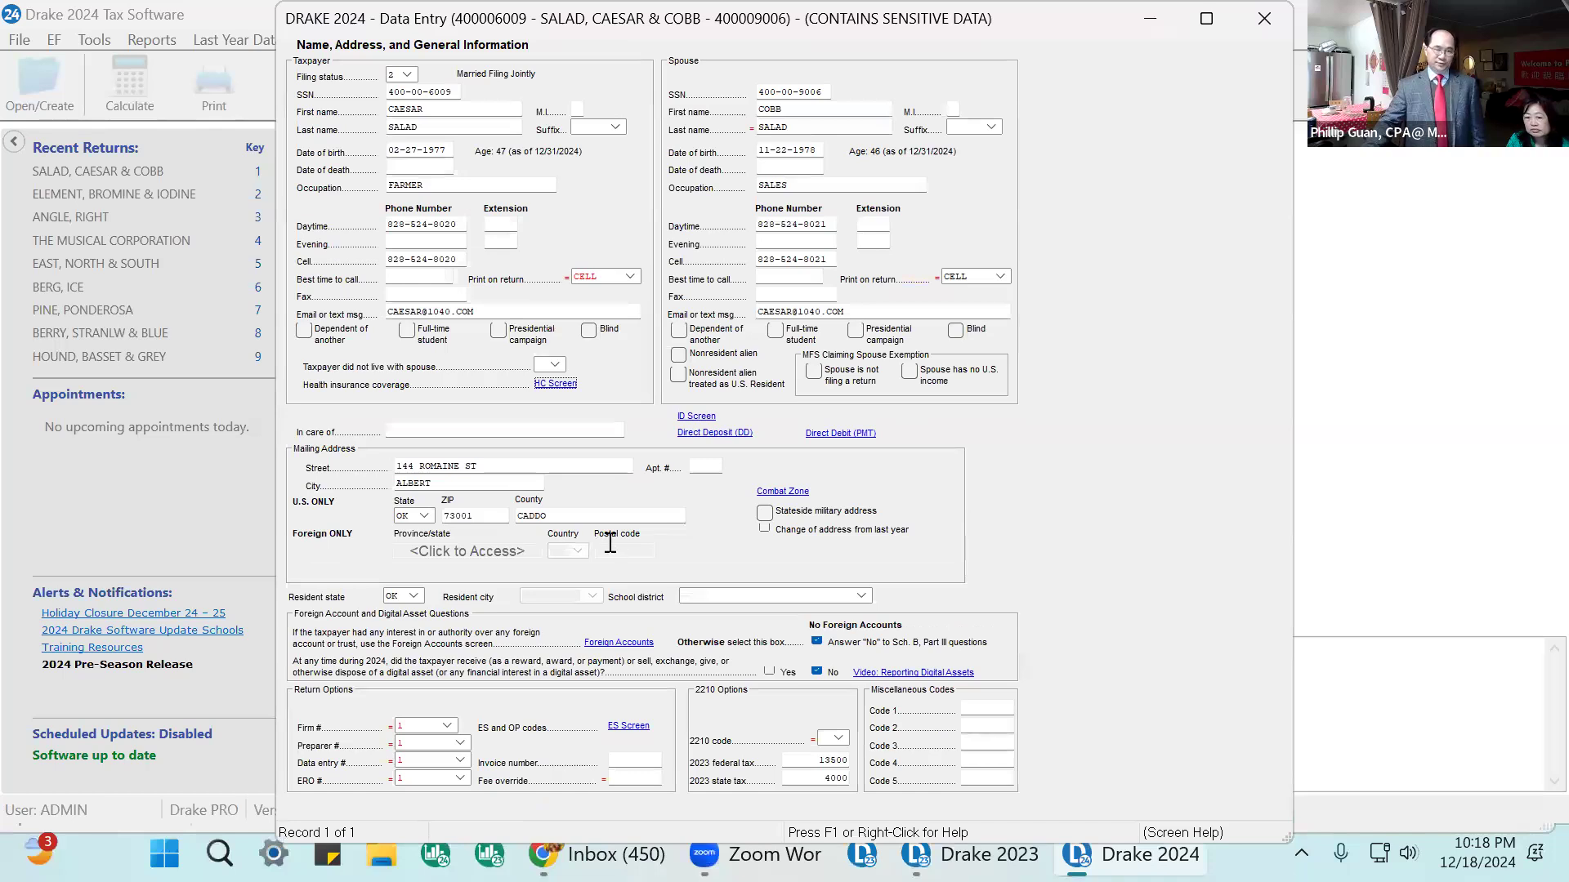
Open the ID screen to review both spouses' driver's license details, then return to the main screen menu.
left_click(696, 417)
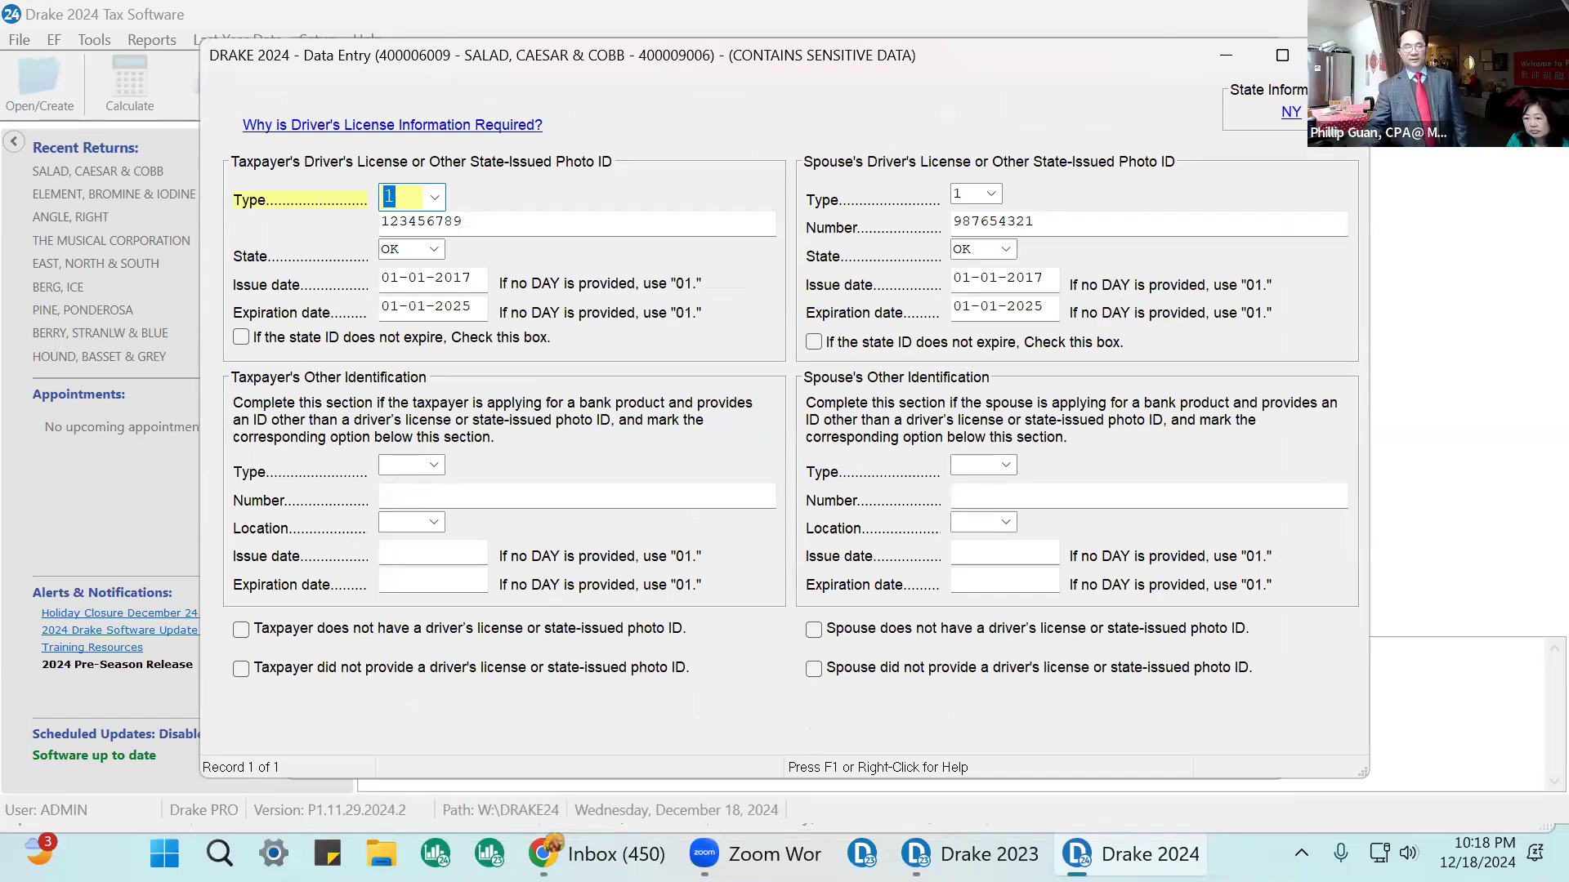
key("Escape")
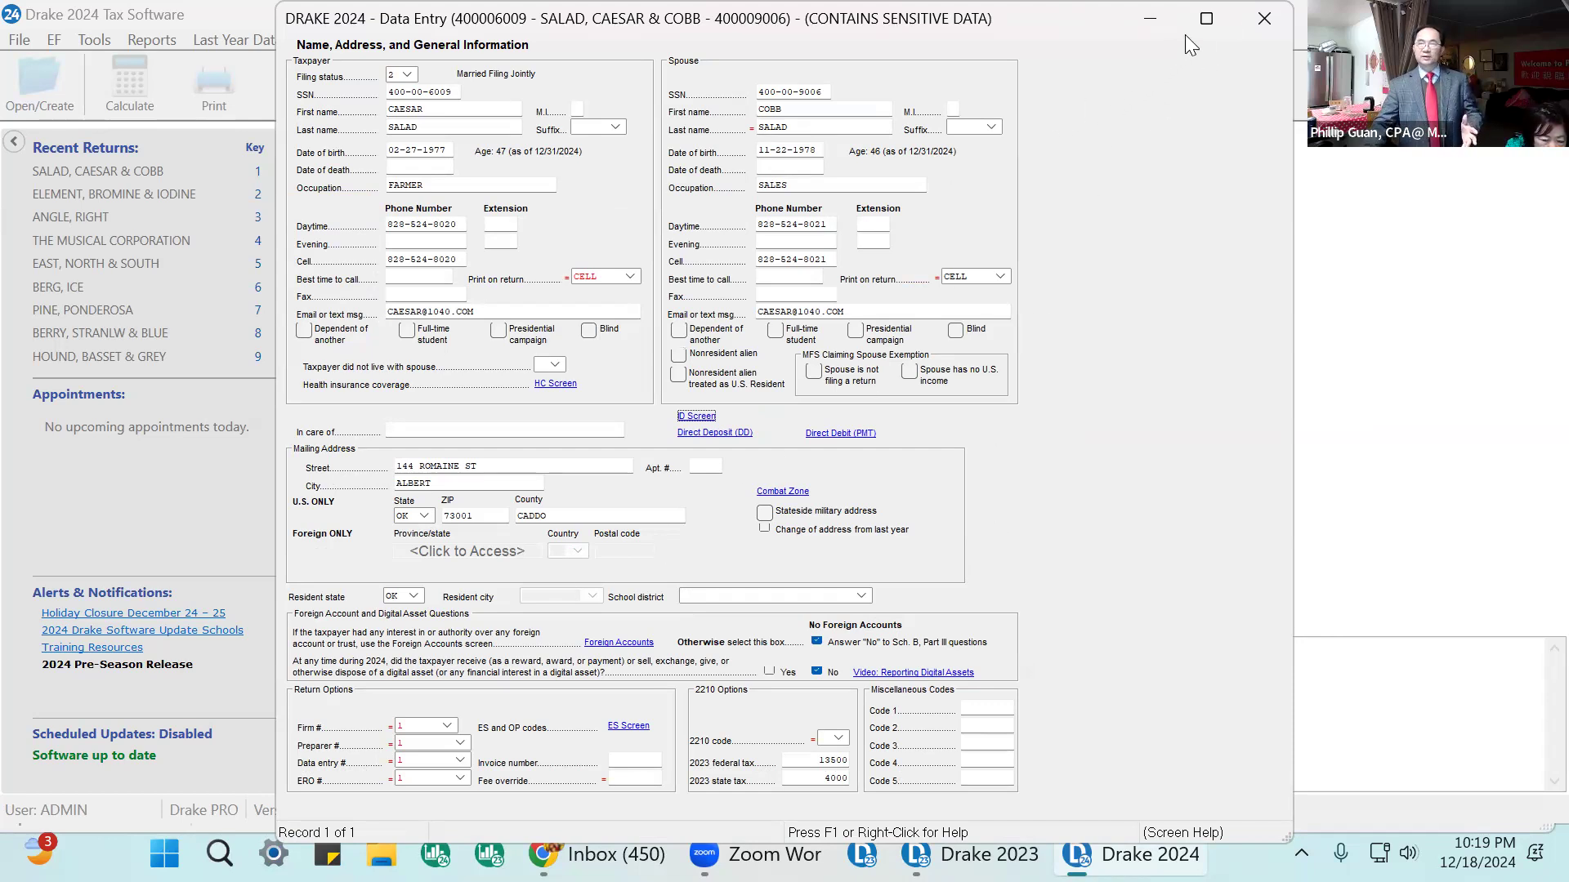
left_click(1262, 18)
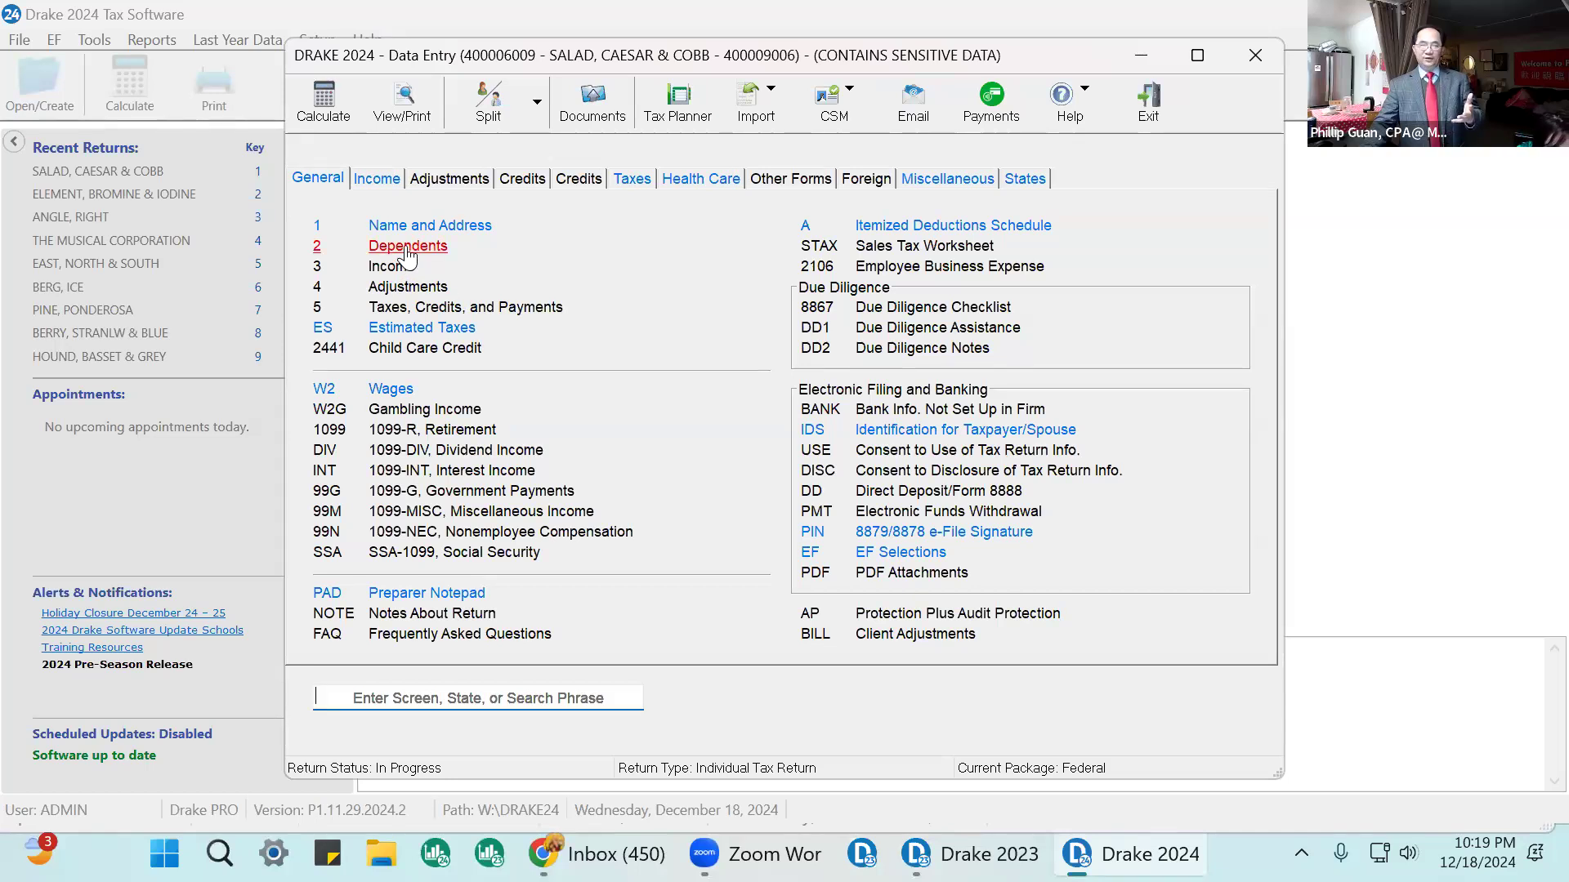
Open the Estimated Taxes screen and step through the four quarterly 2024 federal payment dates and amounts.
left_click(414, 330)
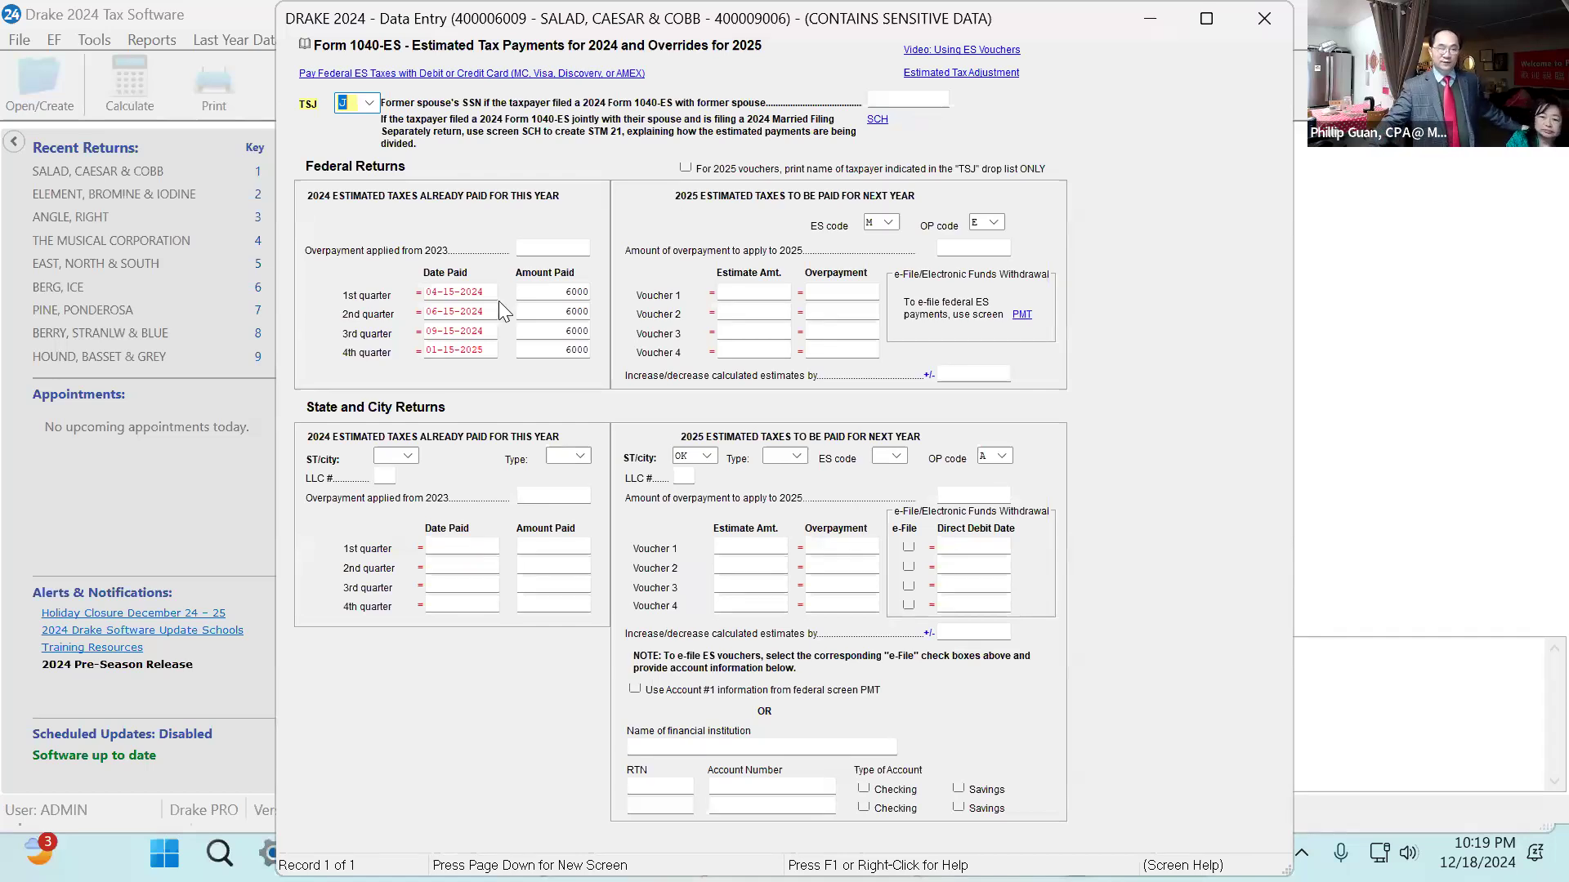
left_click(471, 290)
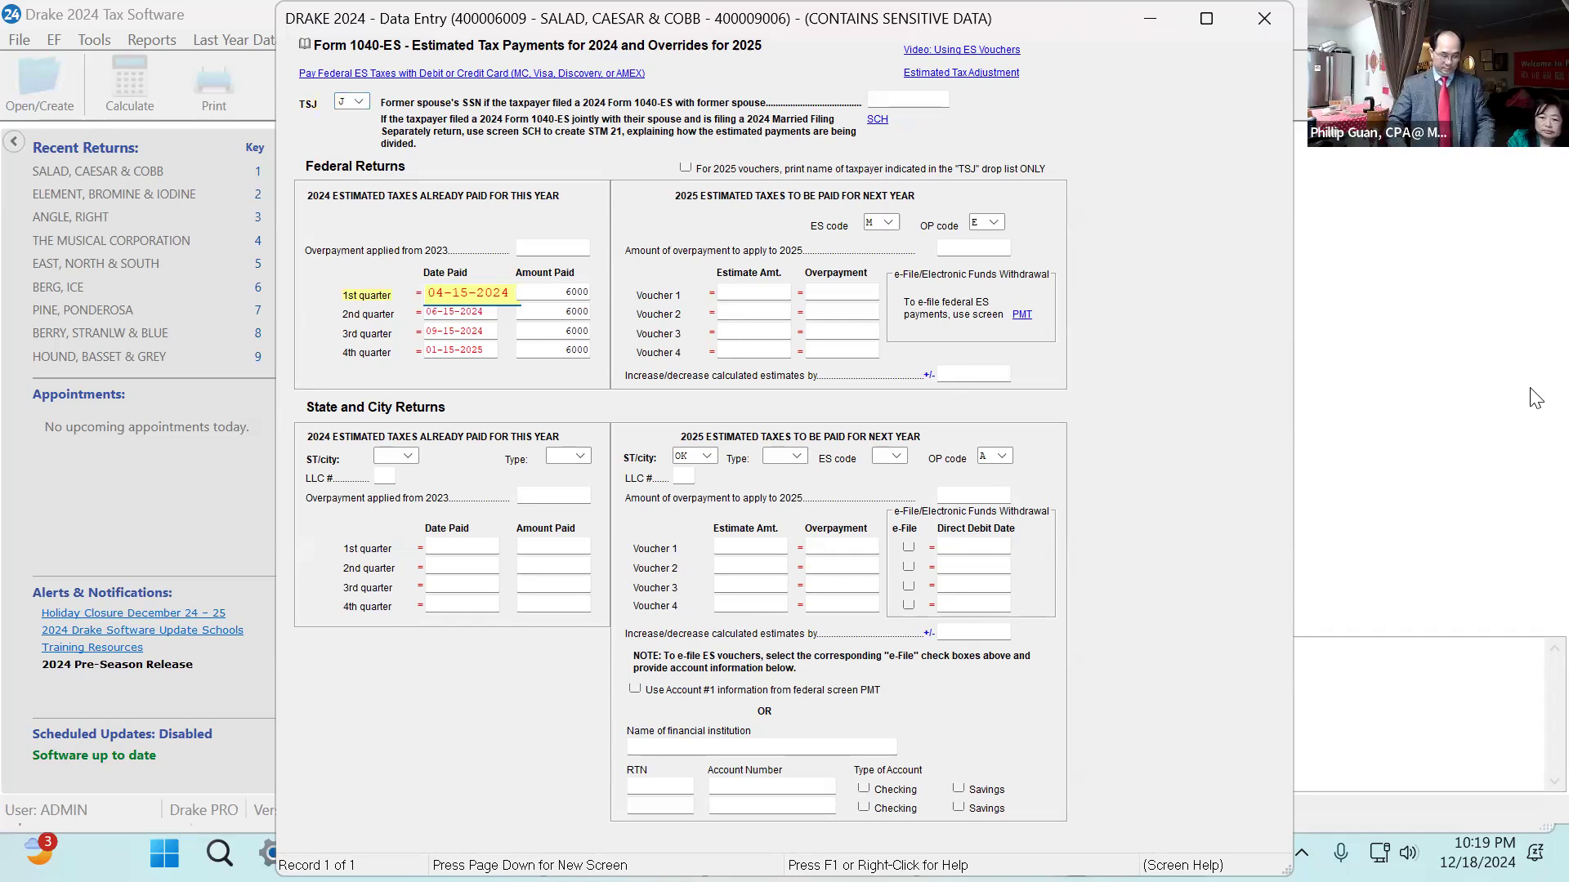
key("Tab")
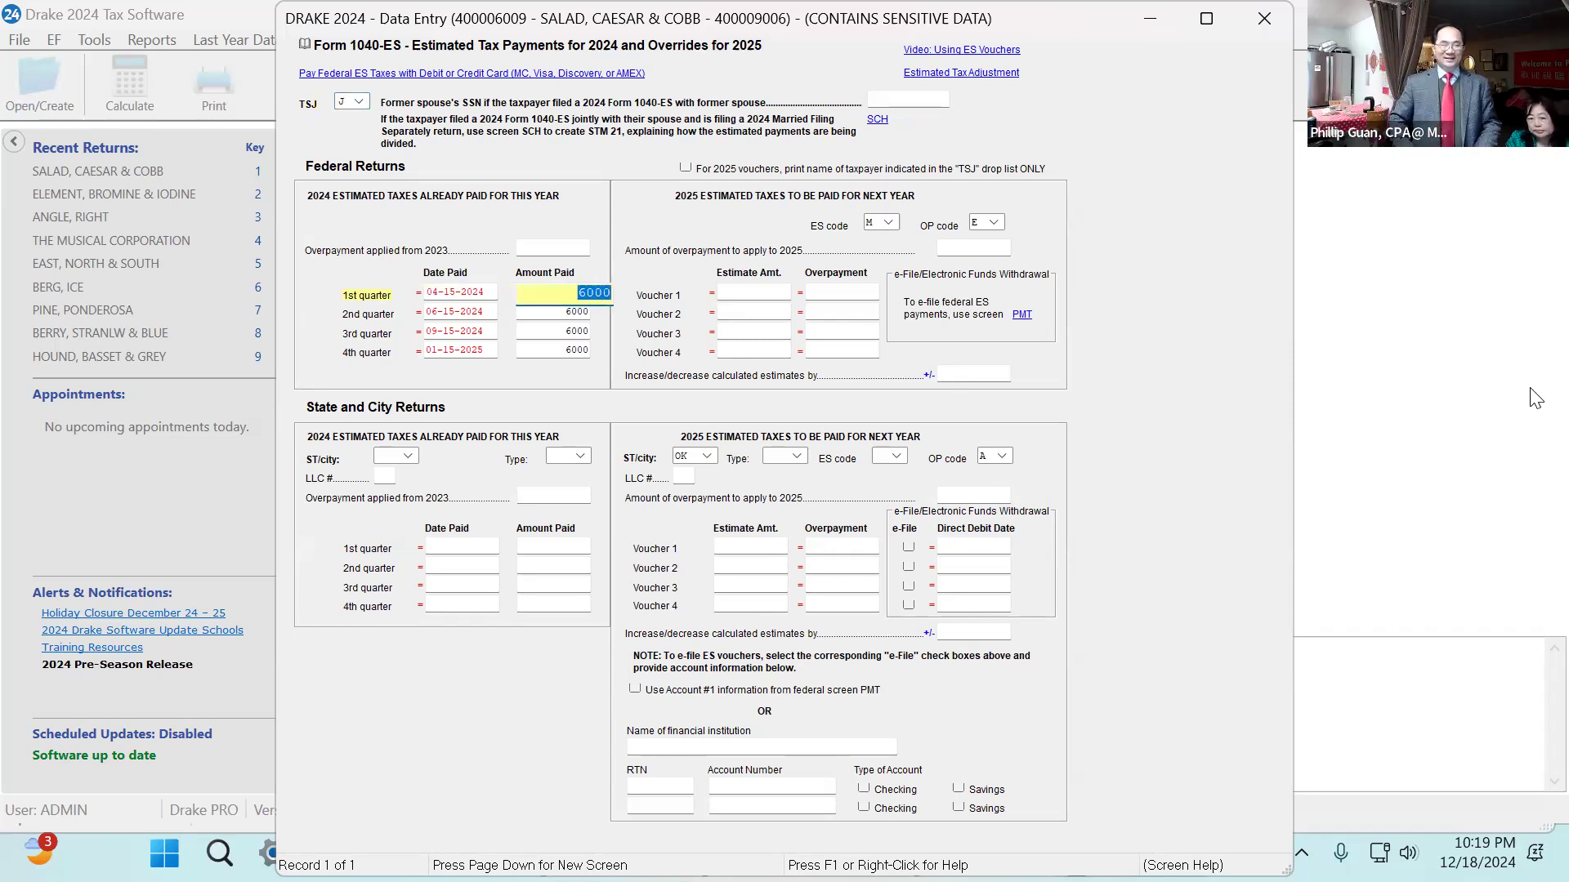
key("Tab")
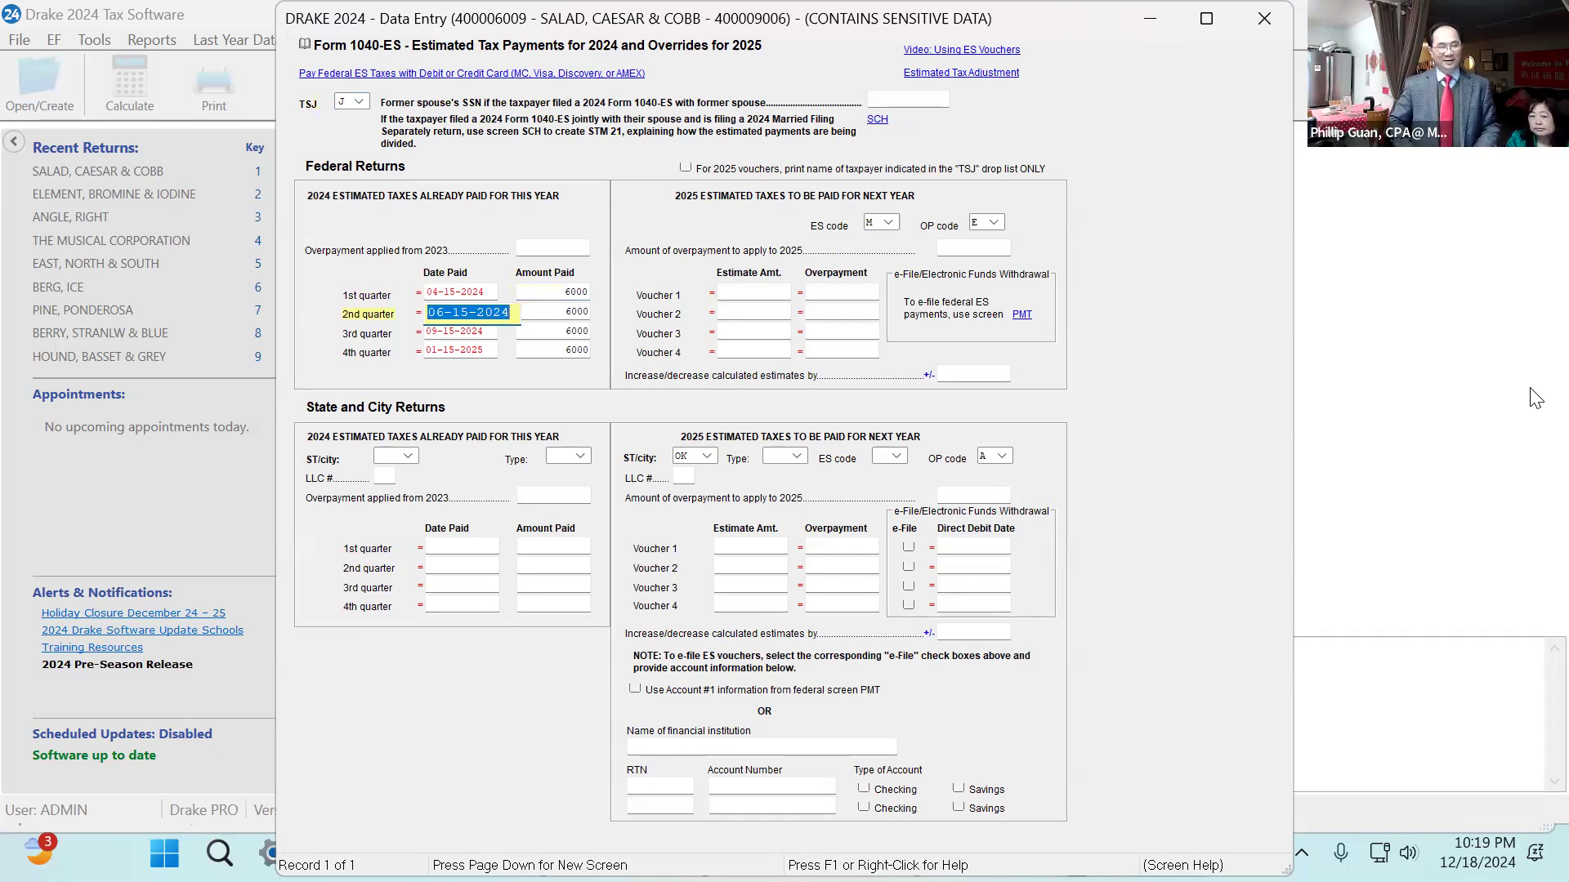
key("Tab")
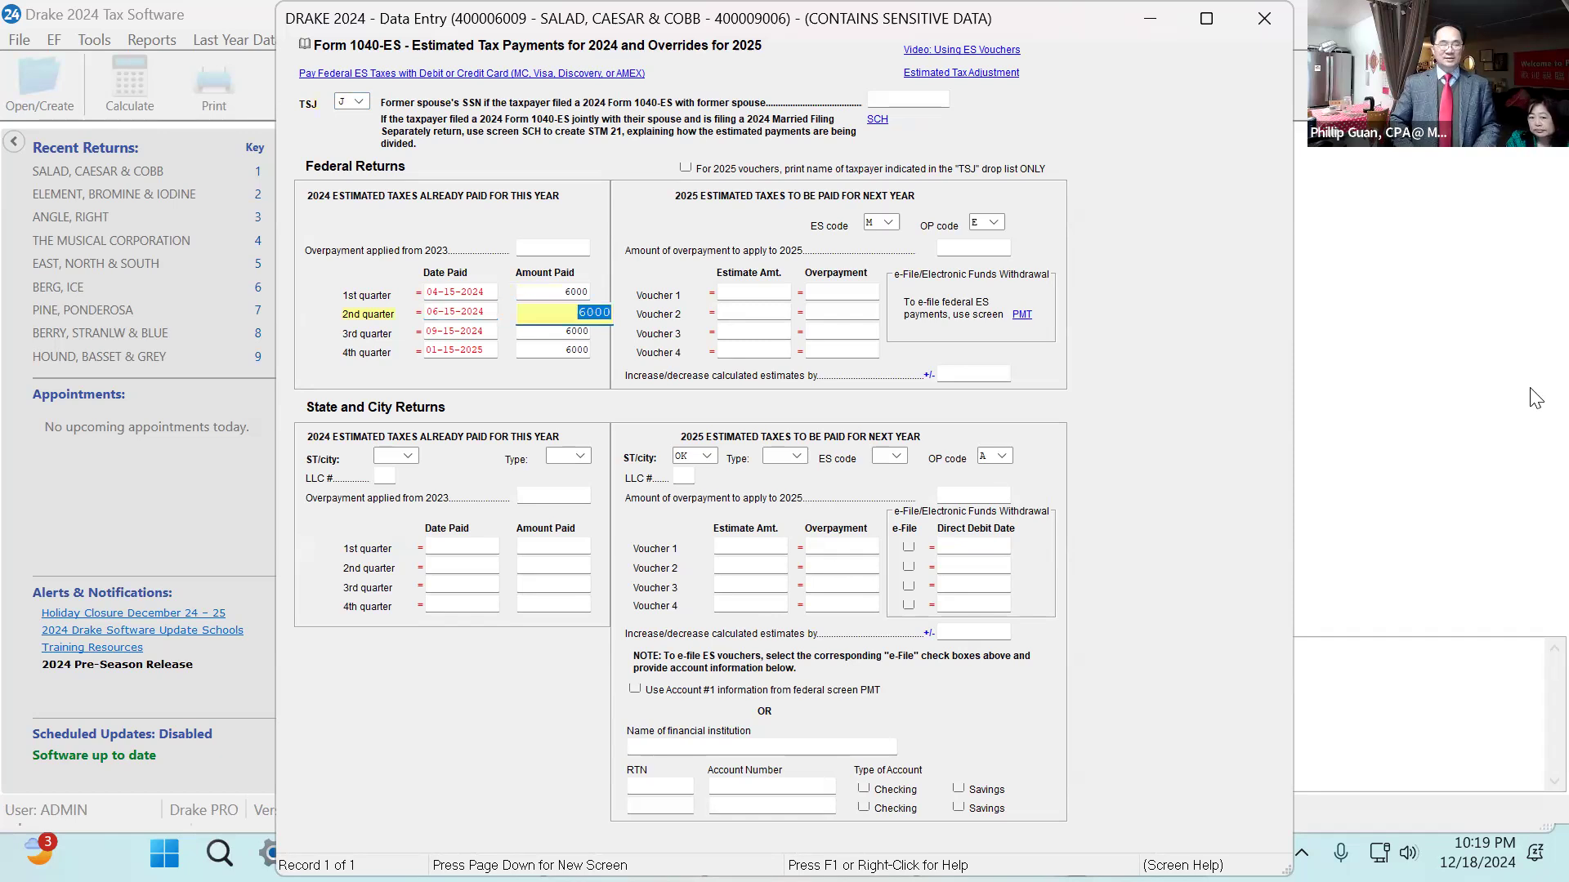
key("Tab")
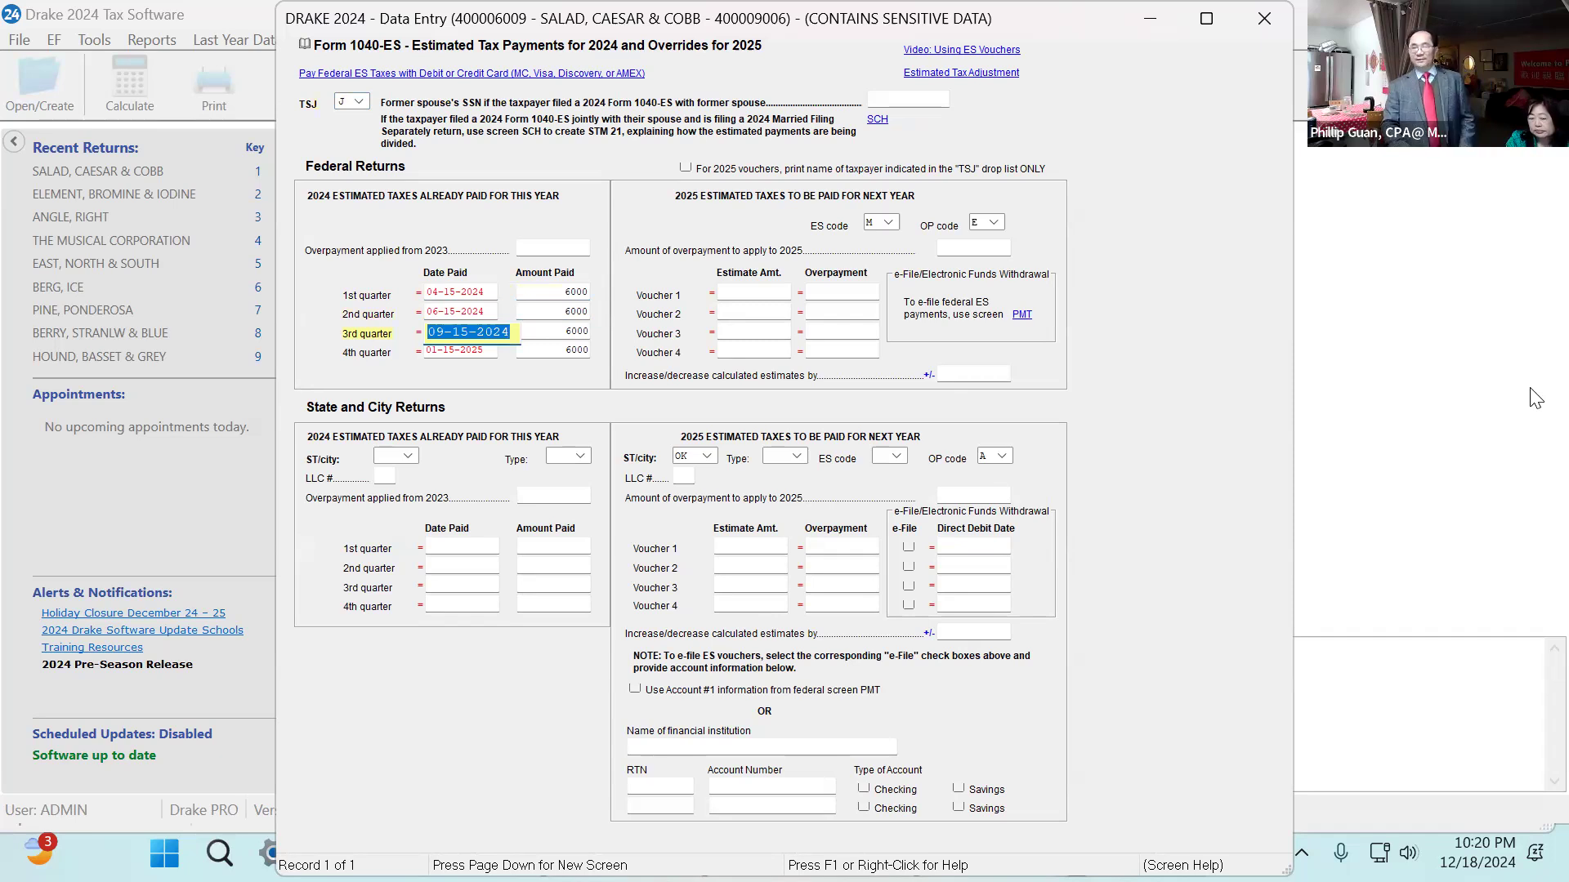
key("Tab")
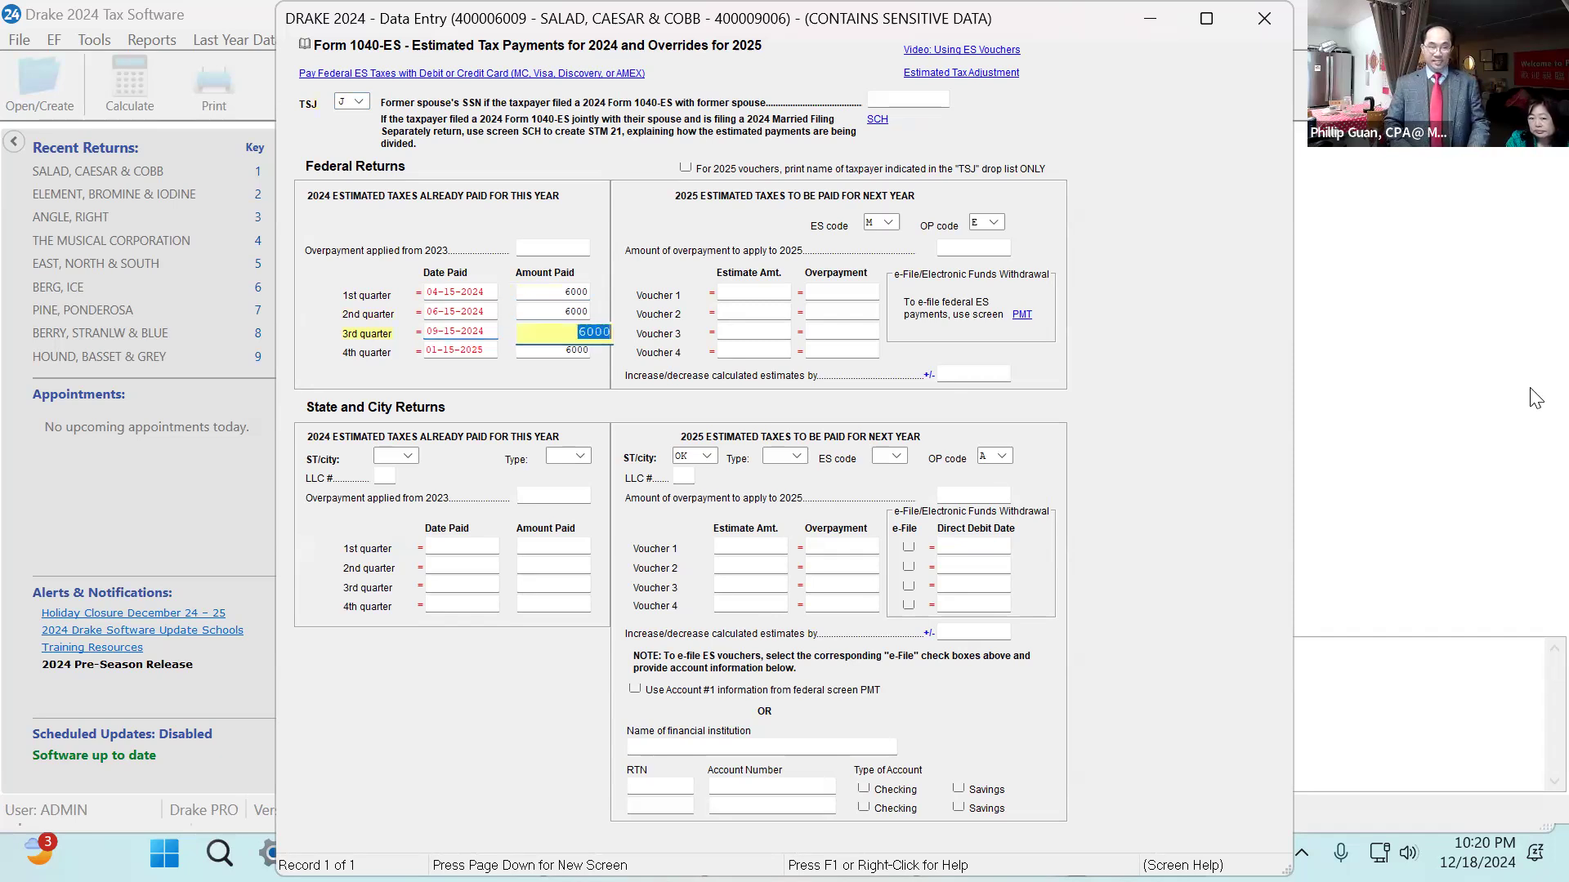
key("Tab")
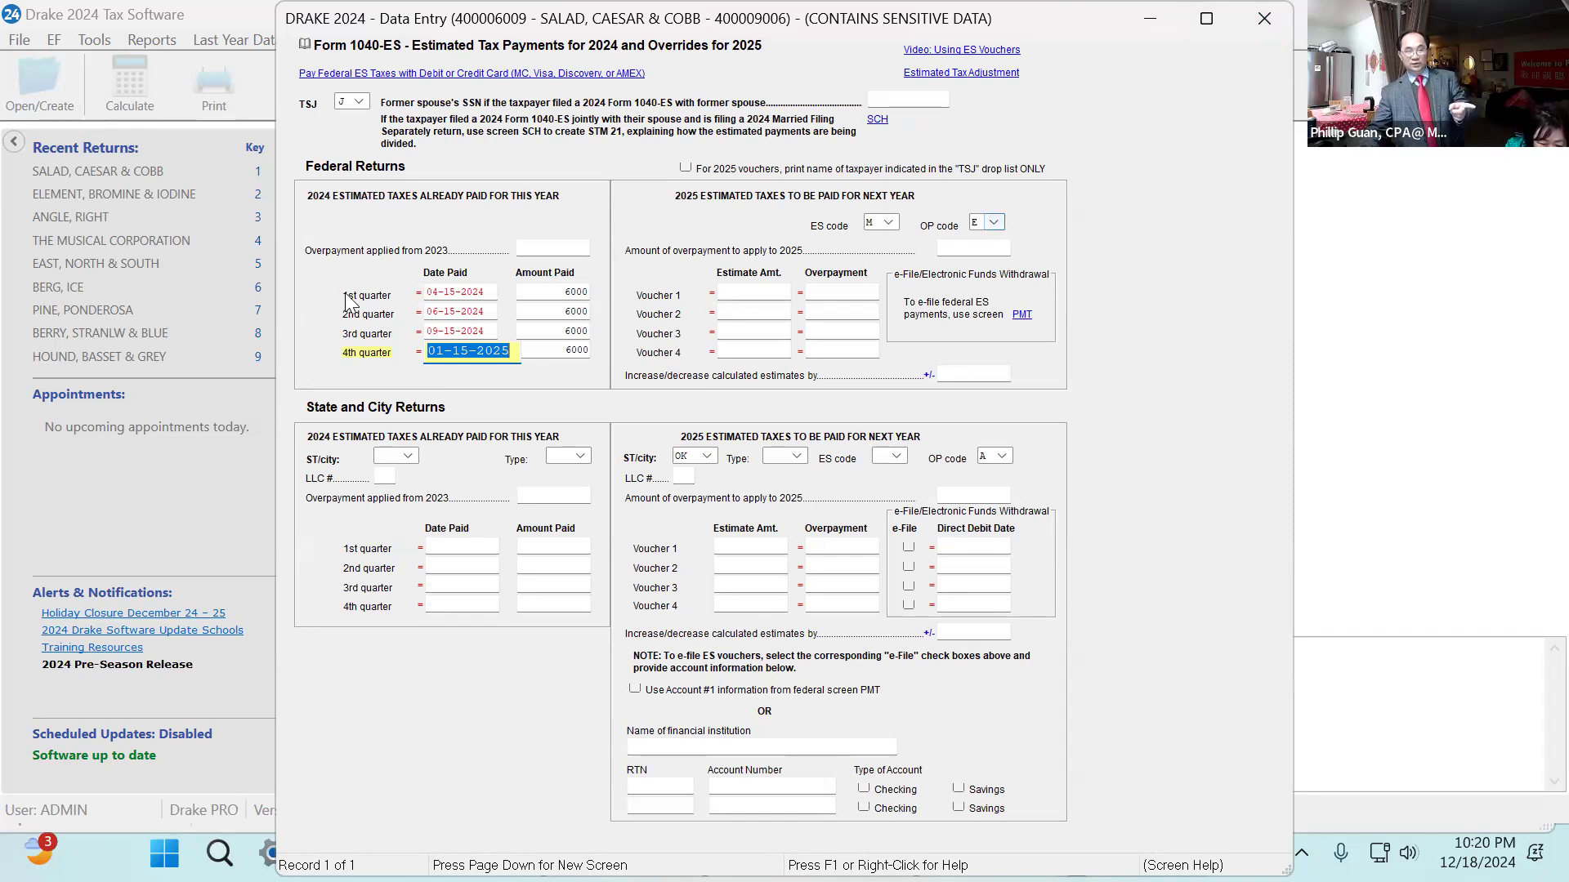
Set the overpayment code to A, applying the overpayment to vouchers in order, and close the screen.
left_click(1004, 224)
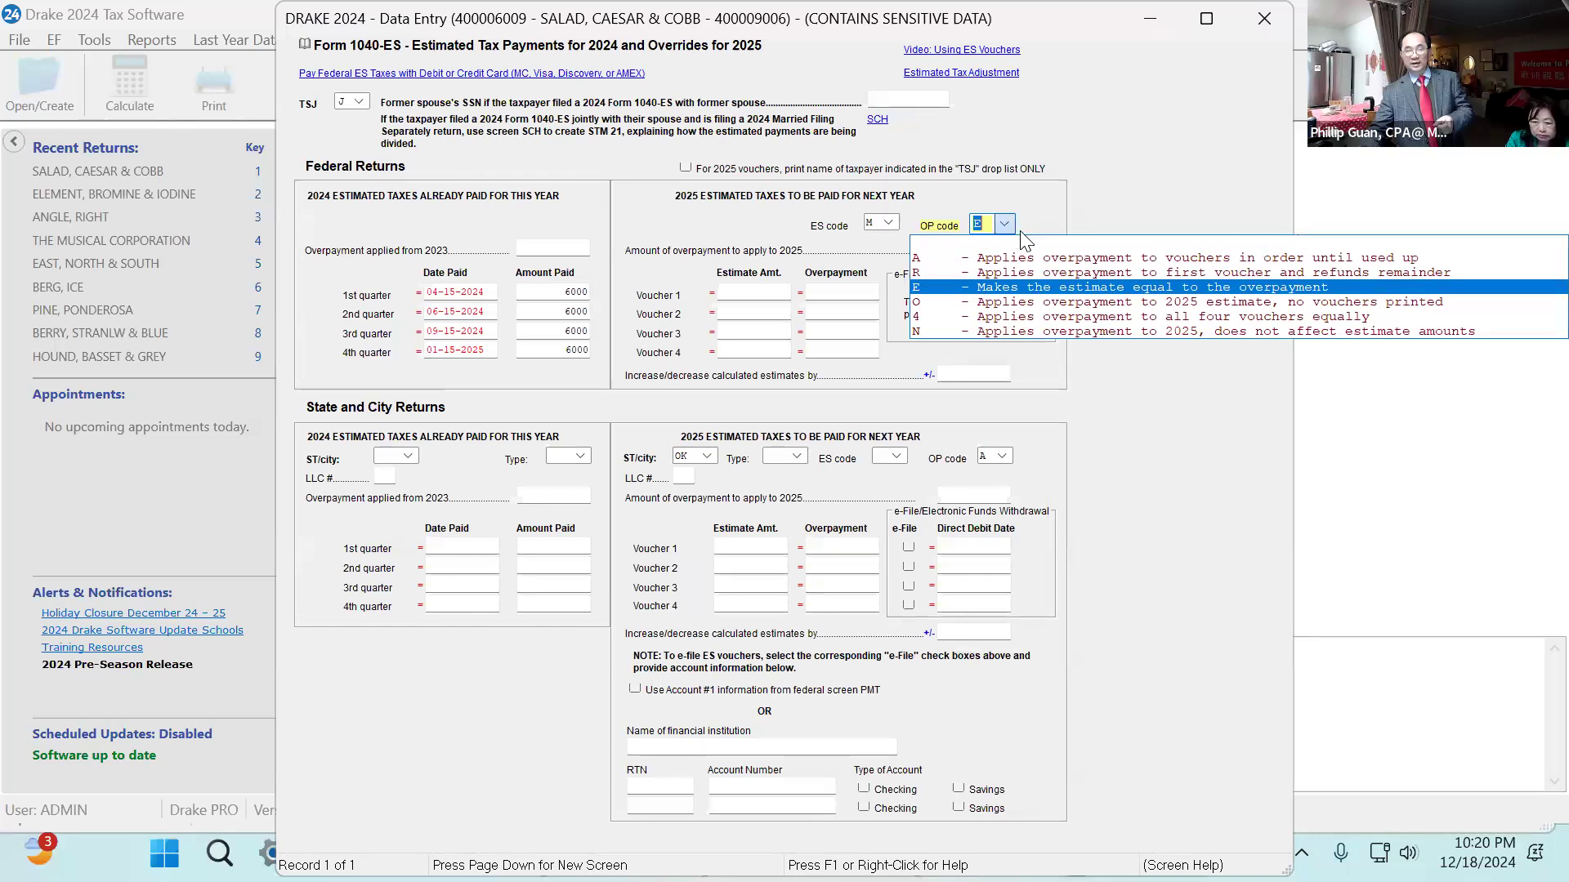
left_click(1052, 262)
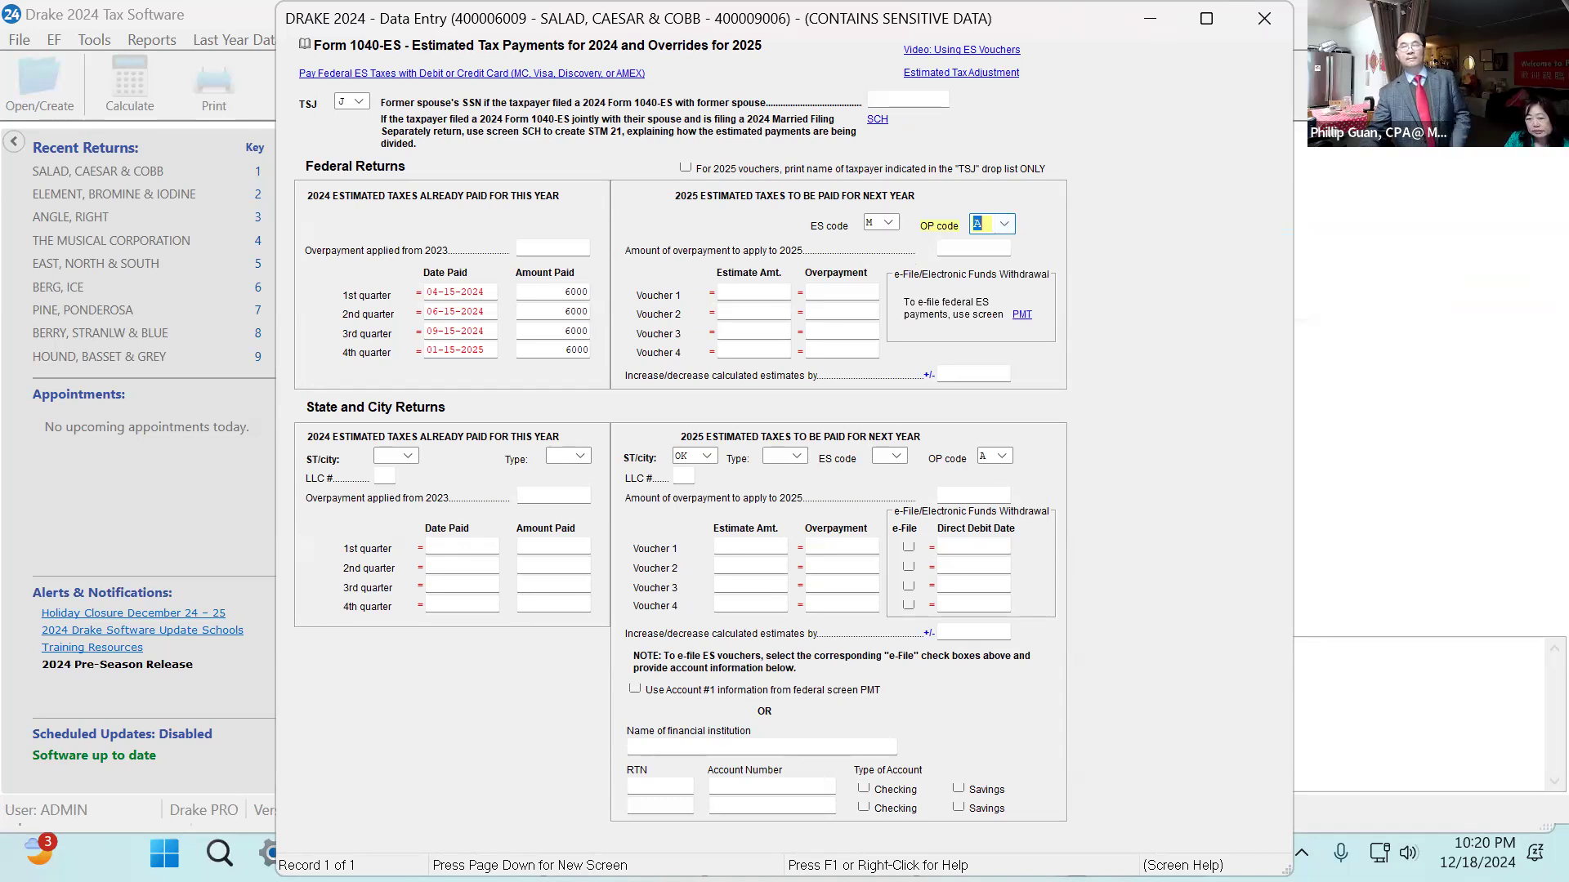
left_click(1264, 19)
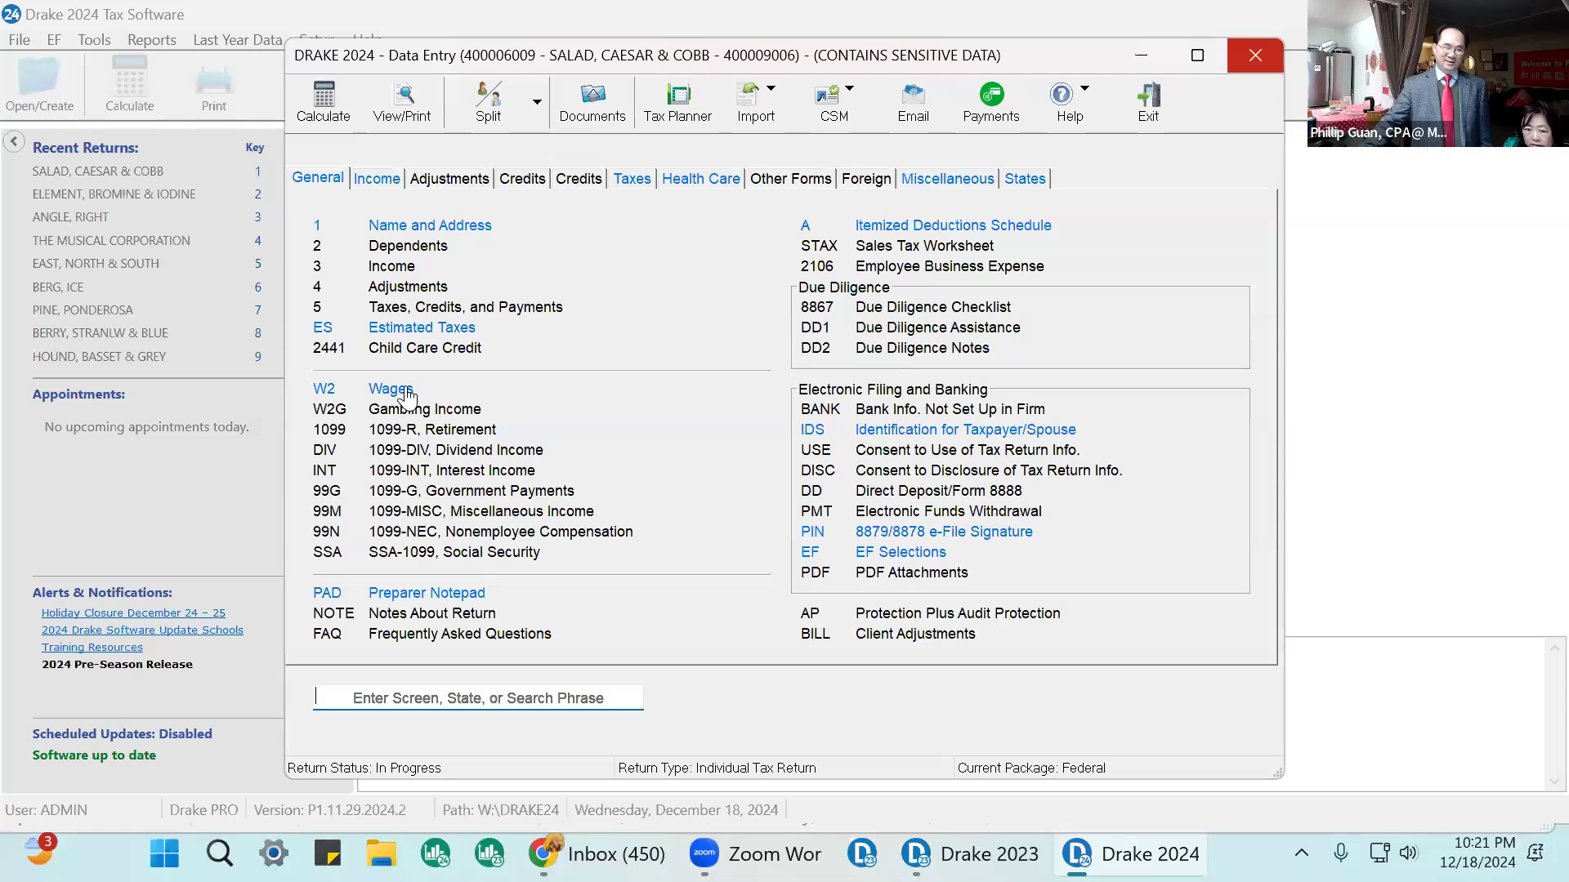
Open the W-2 wages screen and assign the form to the spouse of the primary taxpayer.
left_click(375, 391)
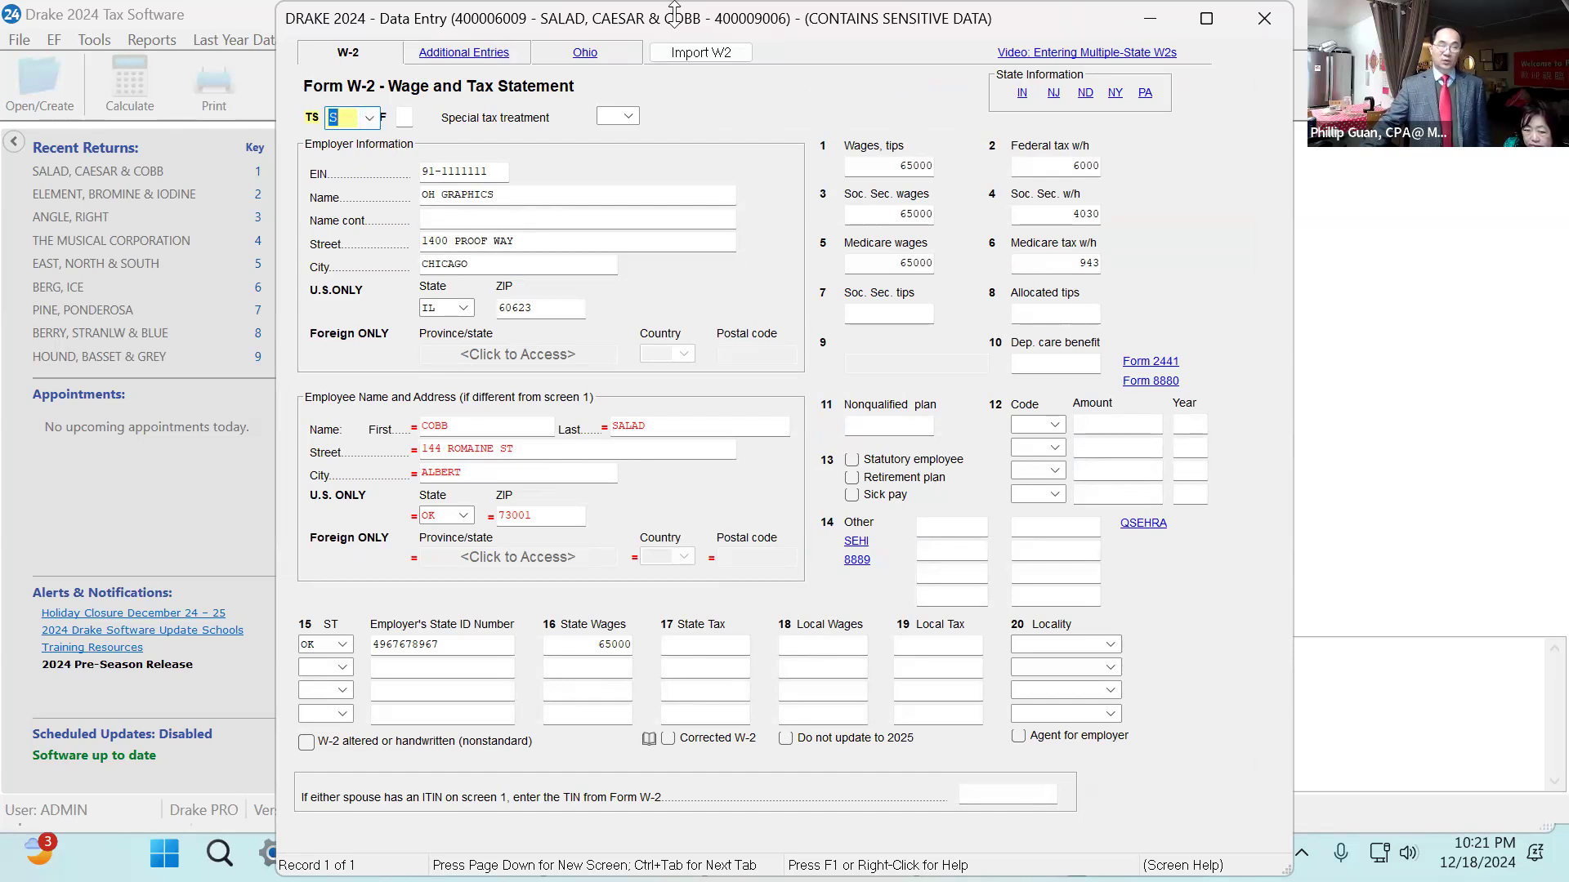
mouse_move(639, 28)
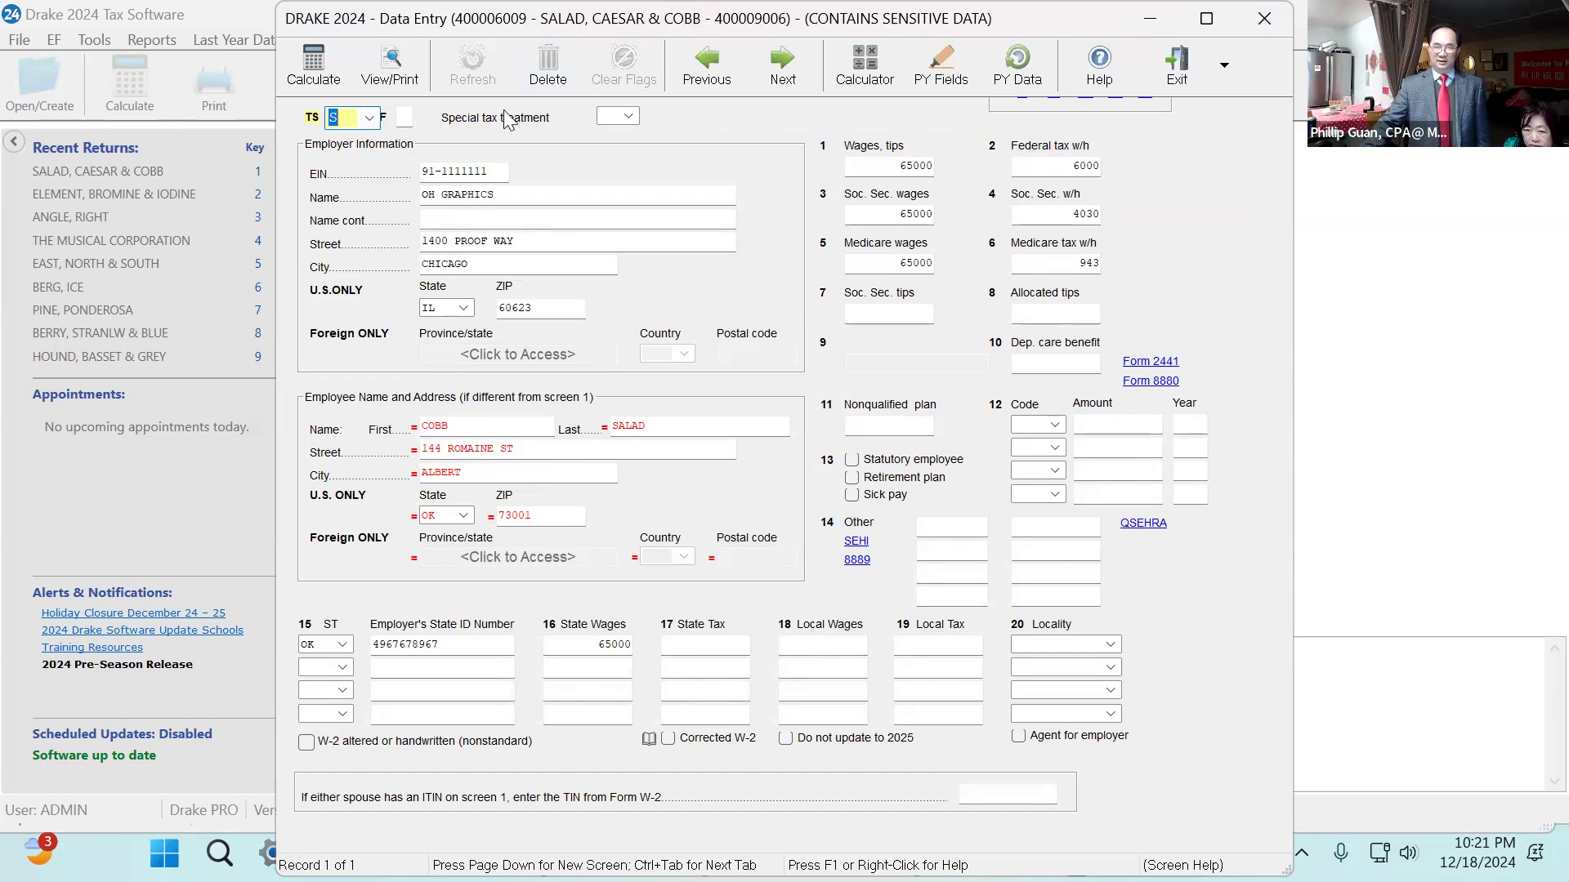
left_click(369, 116)
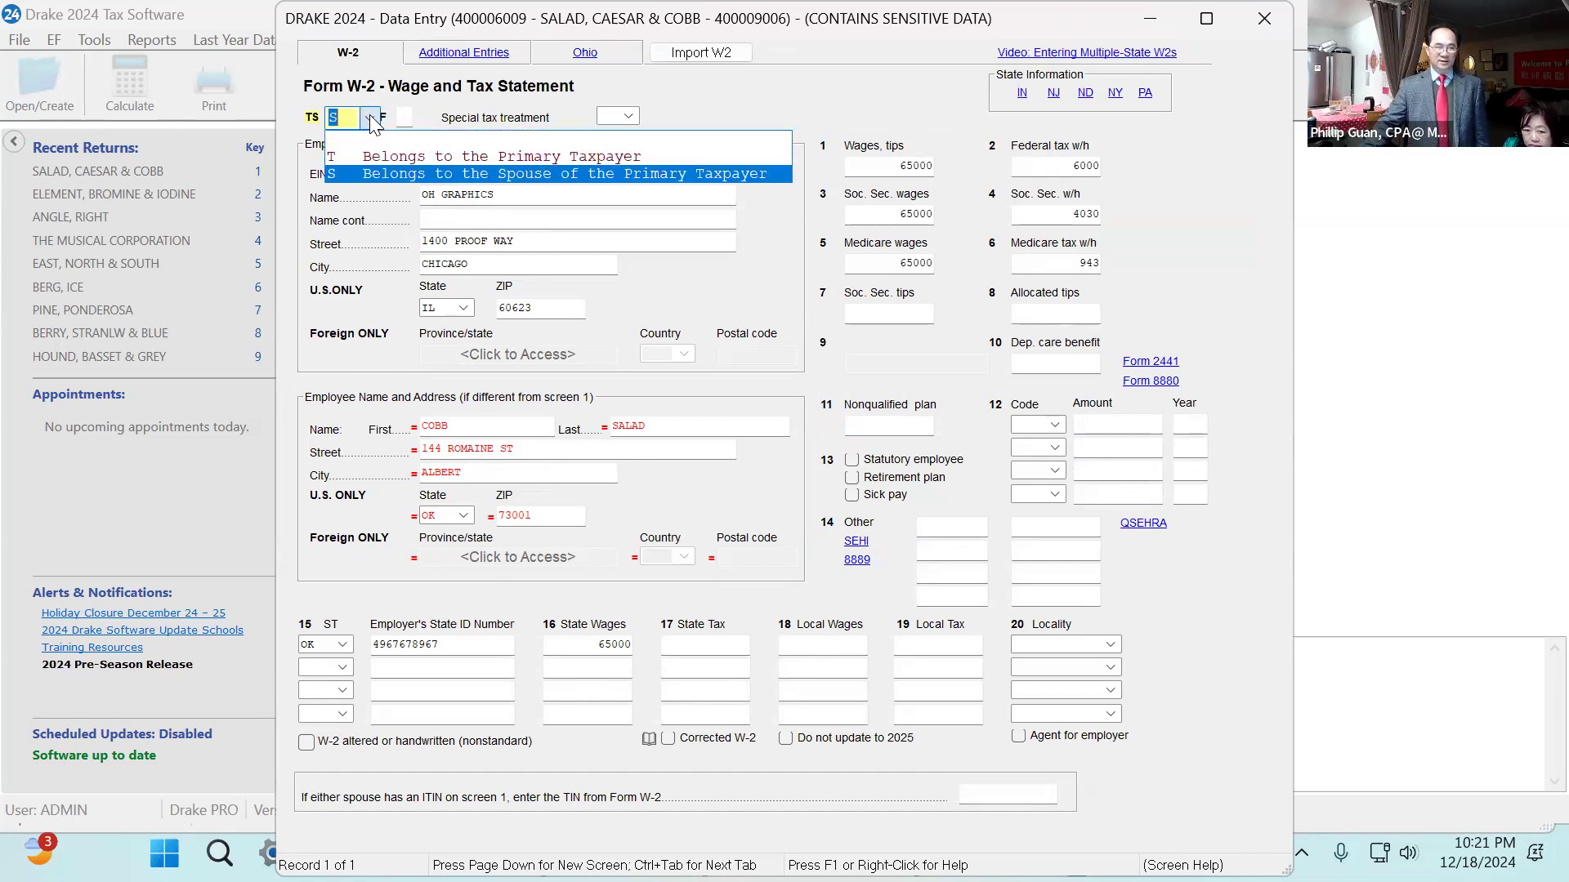
left_click(400, 175)
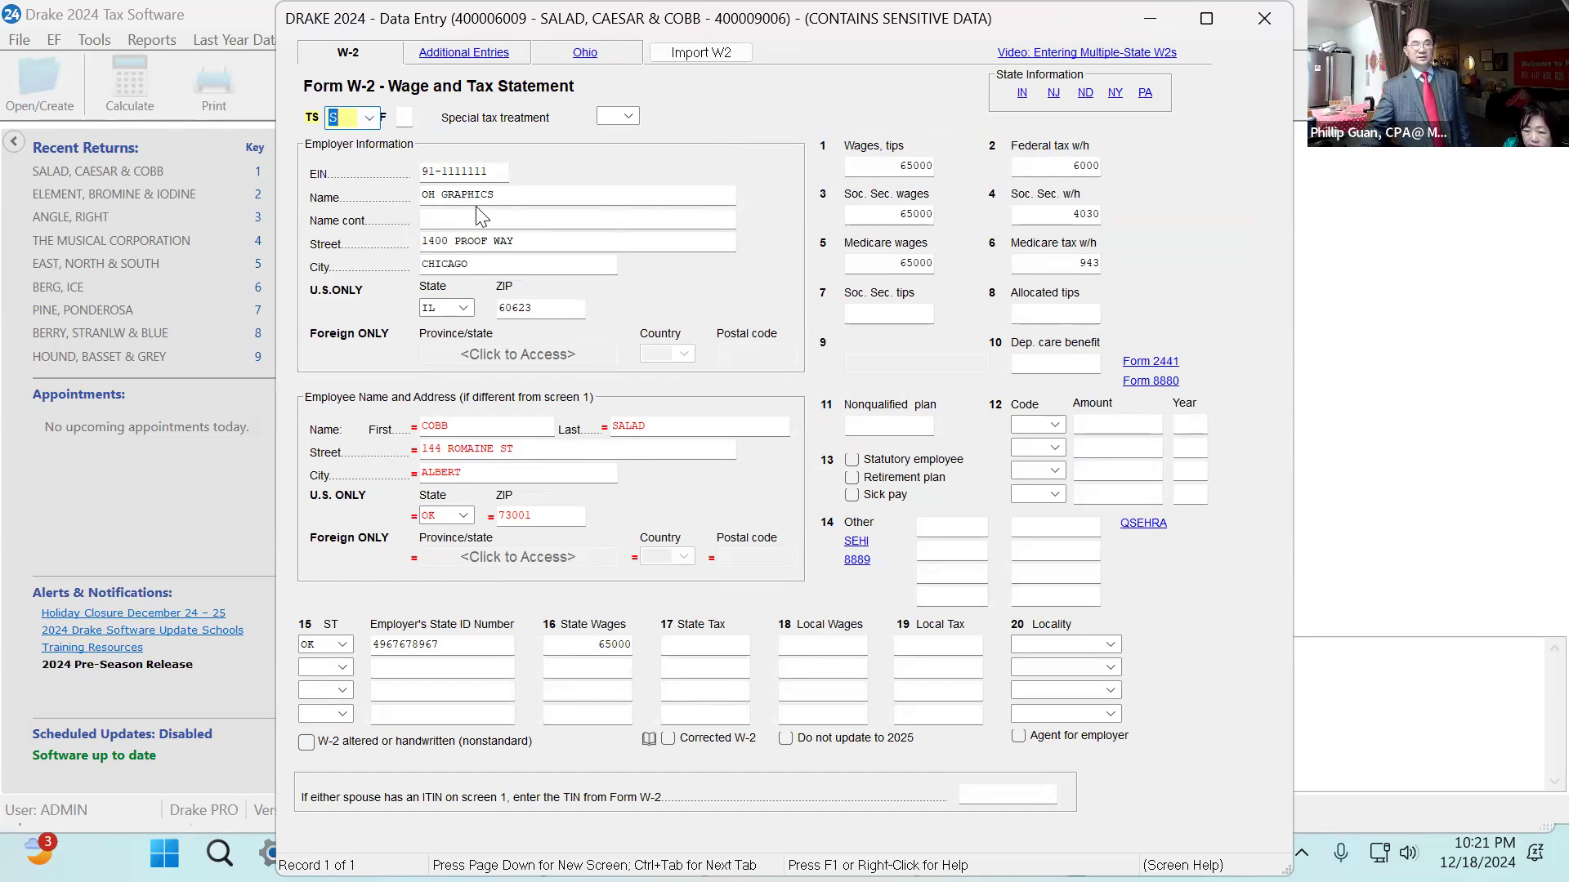
Step through the W-2 employer EIN and the wage and withholding boxes to review each entry.
left_click(471, 168)
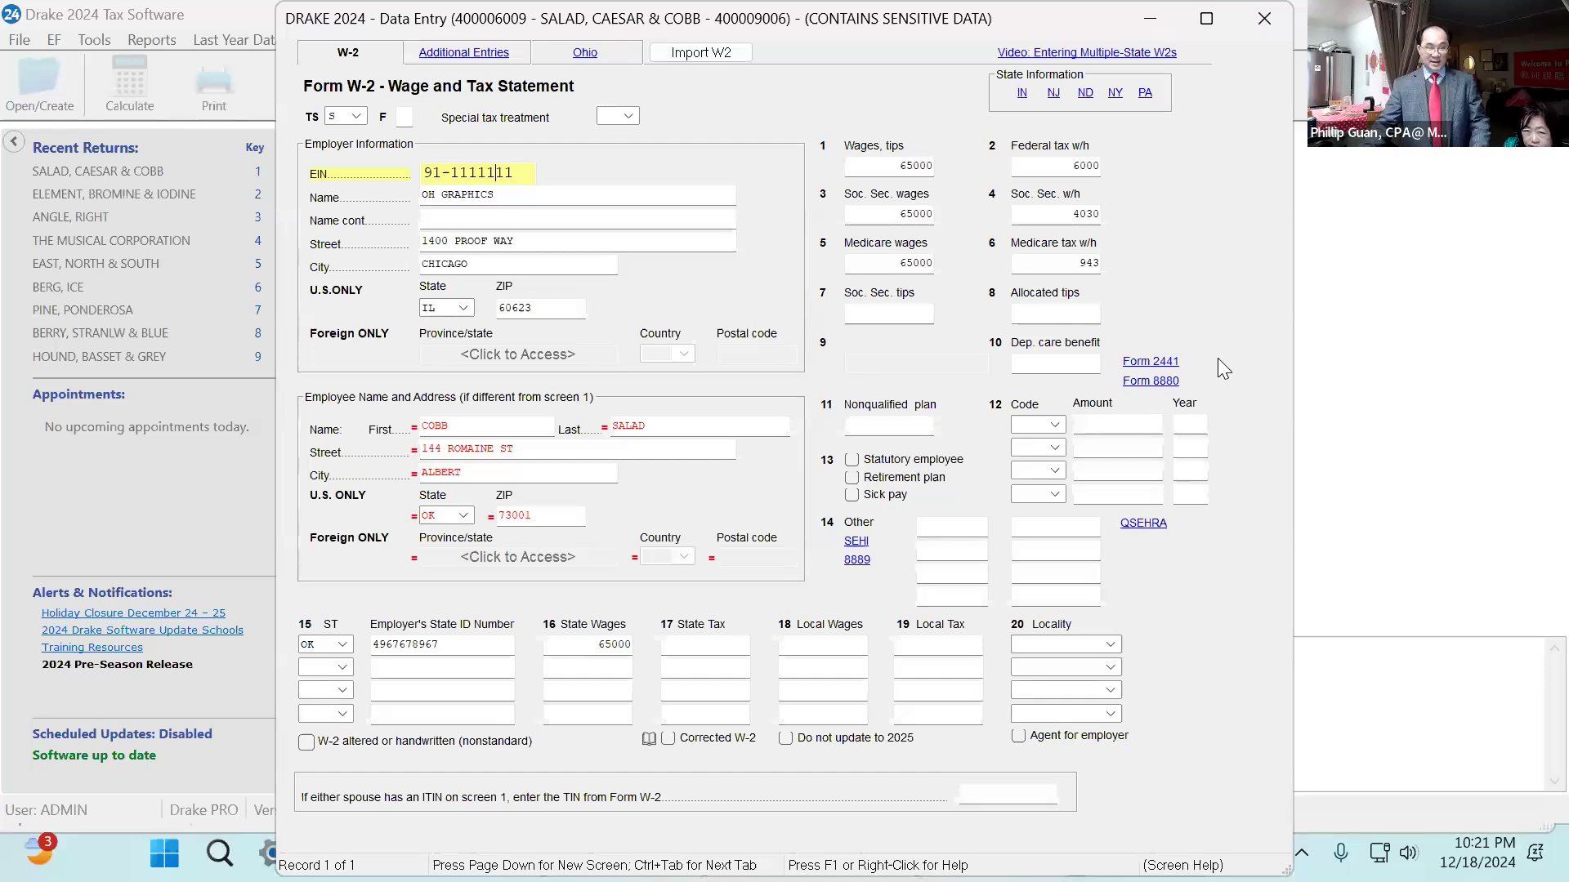
key("Tab")
key("Tab")
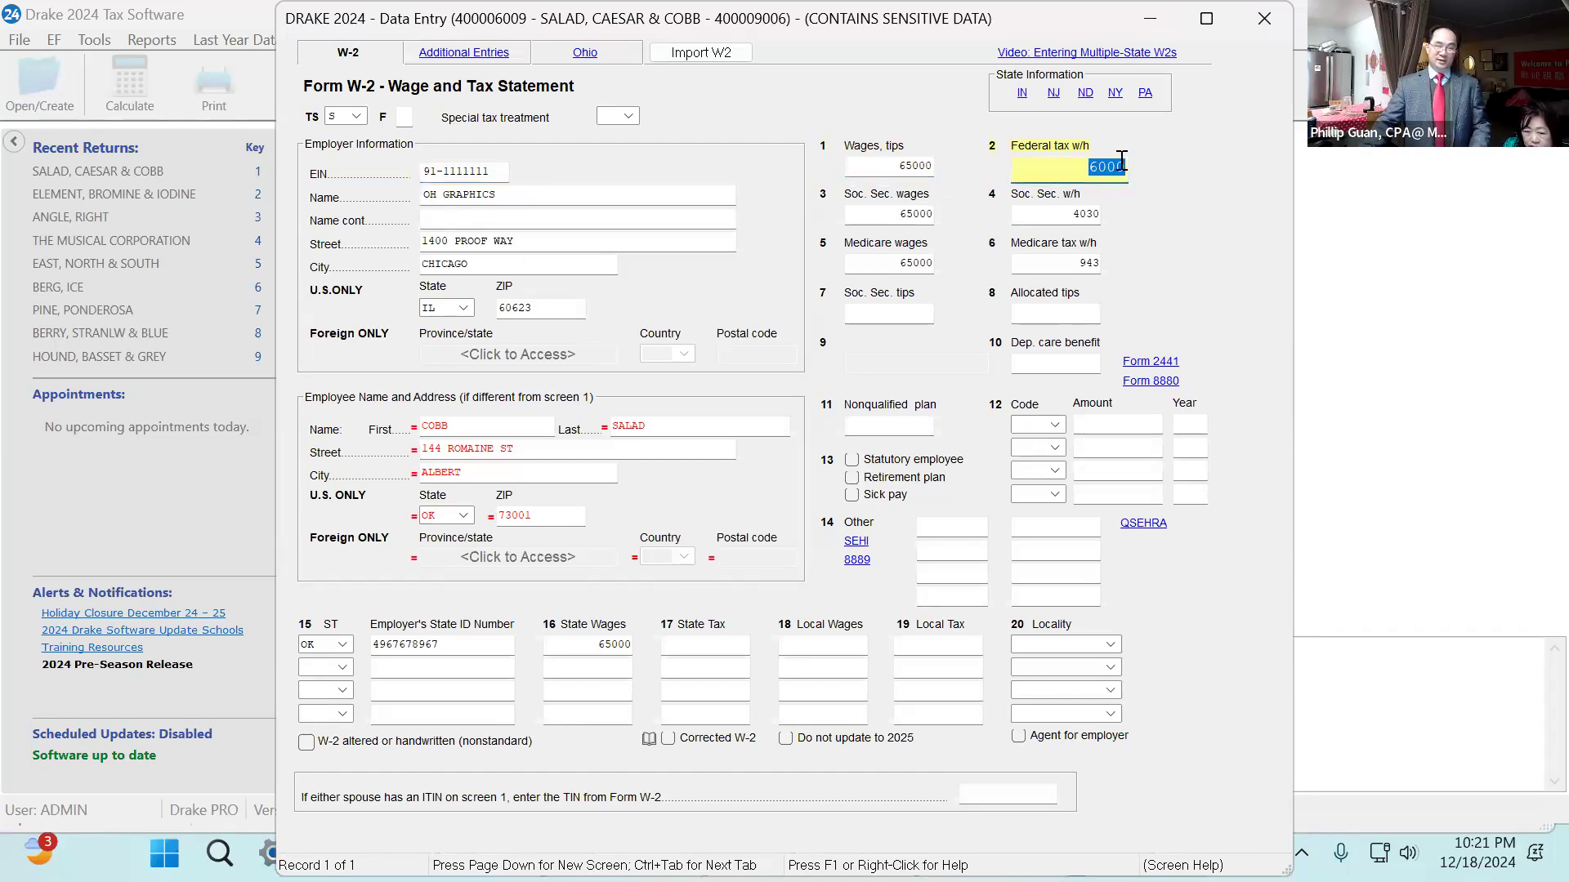
left_click(929, 167)
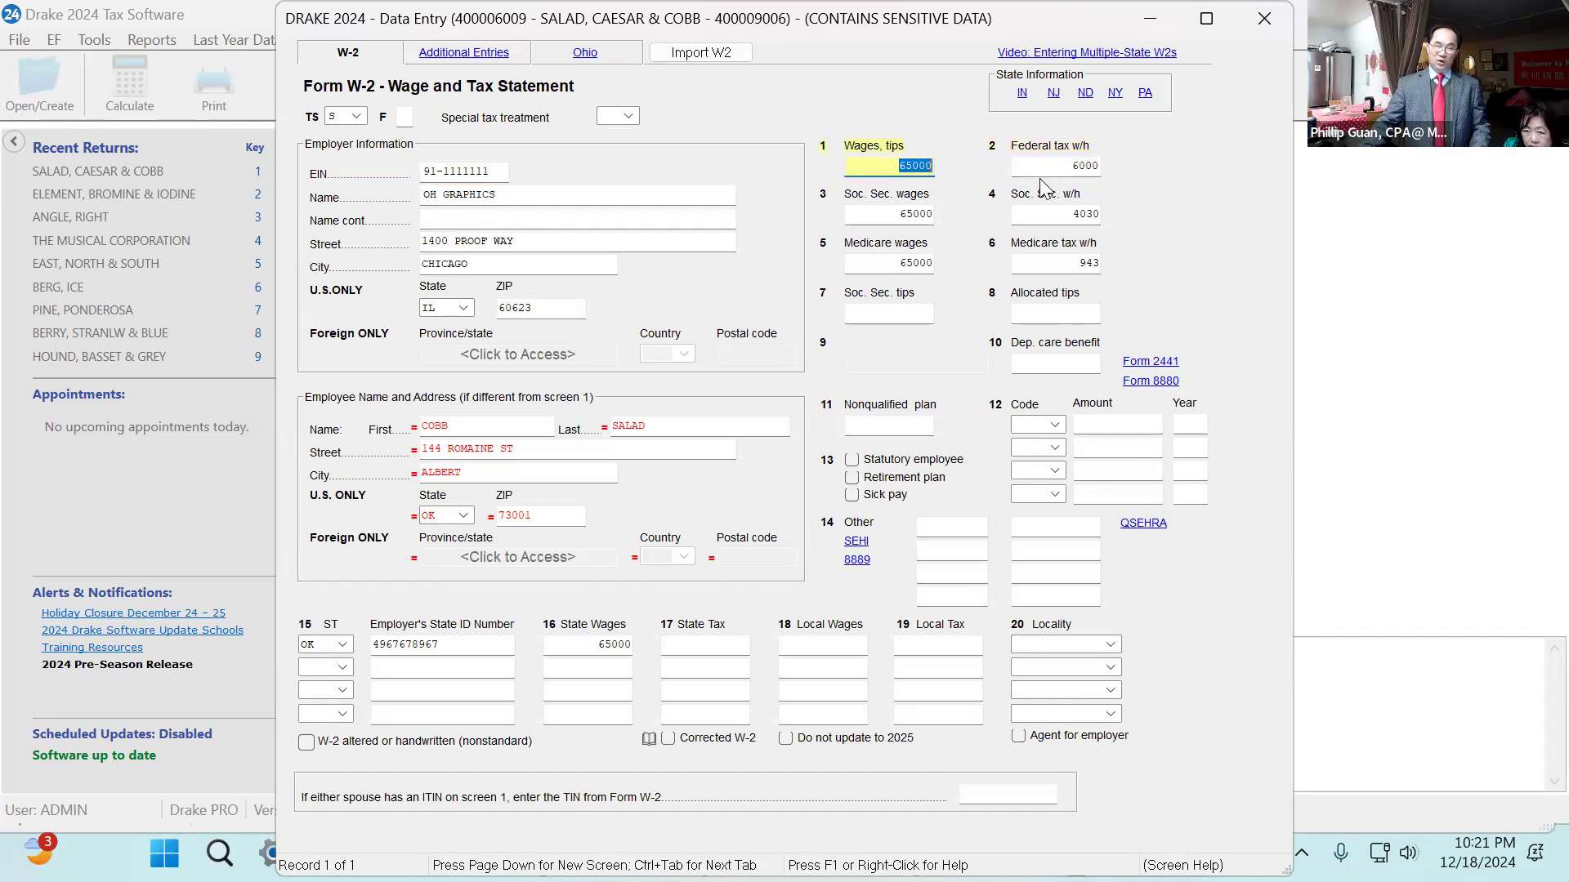
key("Tab")
key("Tab")
key("Tab")
key("Tab")
key("Tab")
key("Tab")
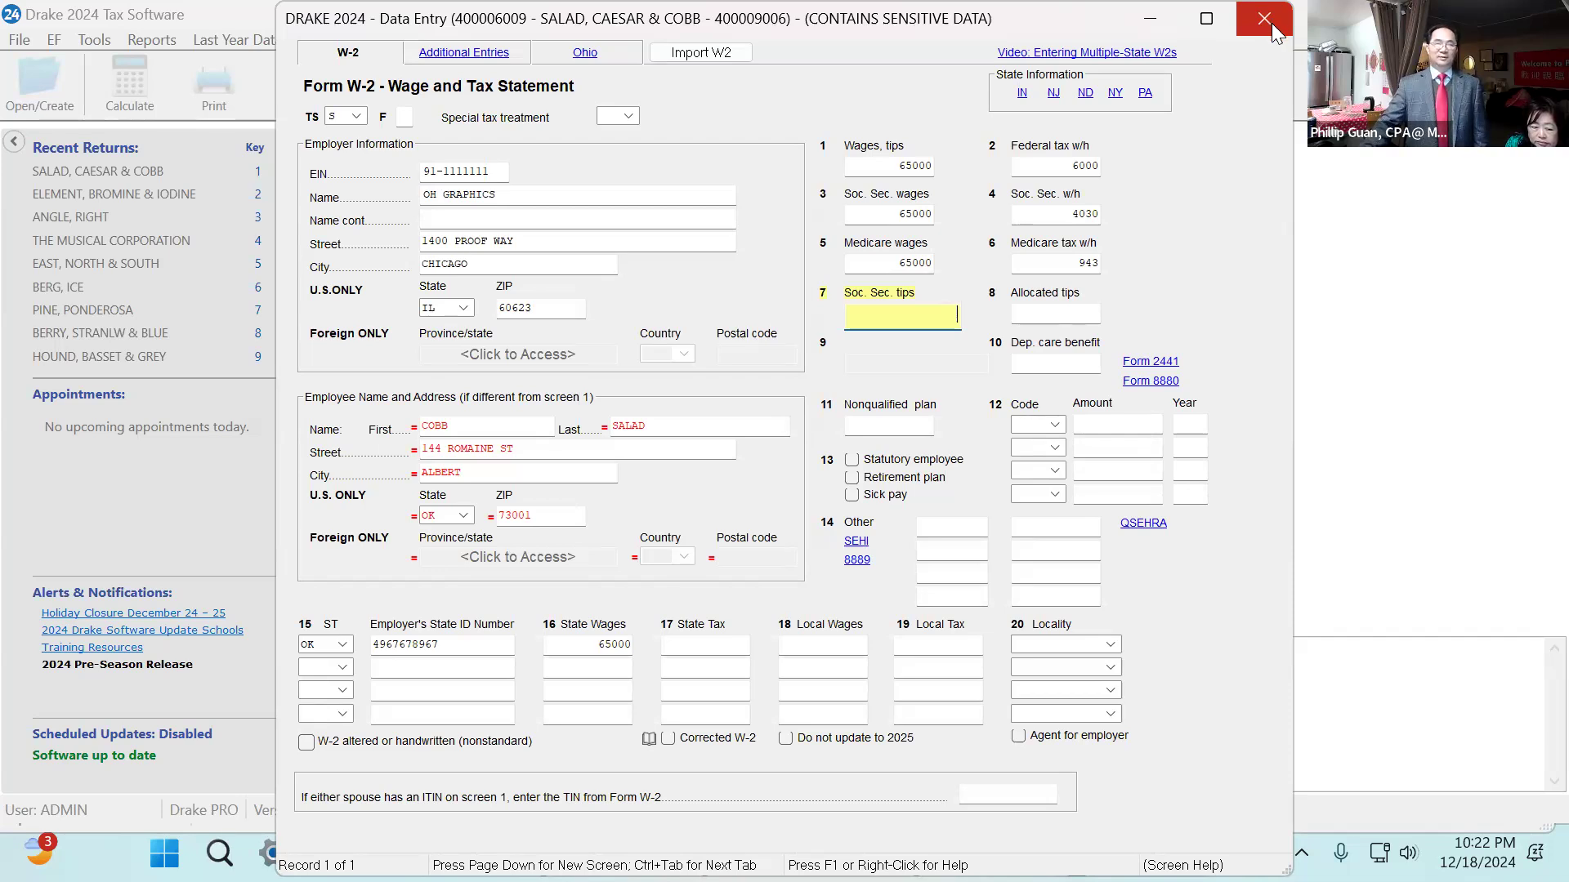
Look through the W-2 Additional Entries and Ohio locality tabs, then return to the main W-2 tab.
left_click(472, 54)
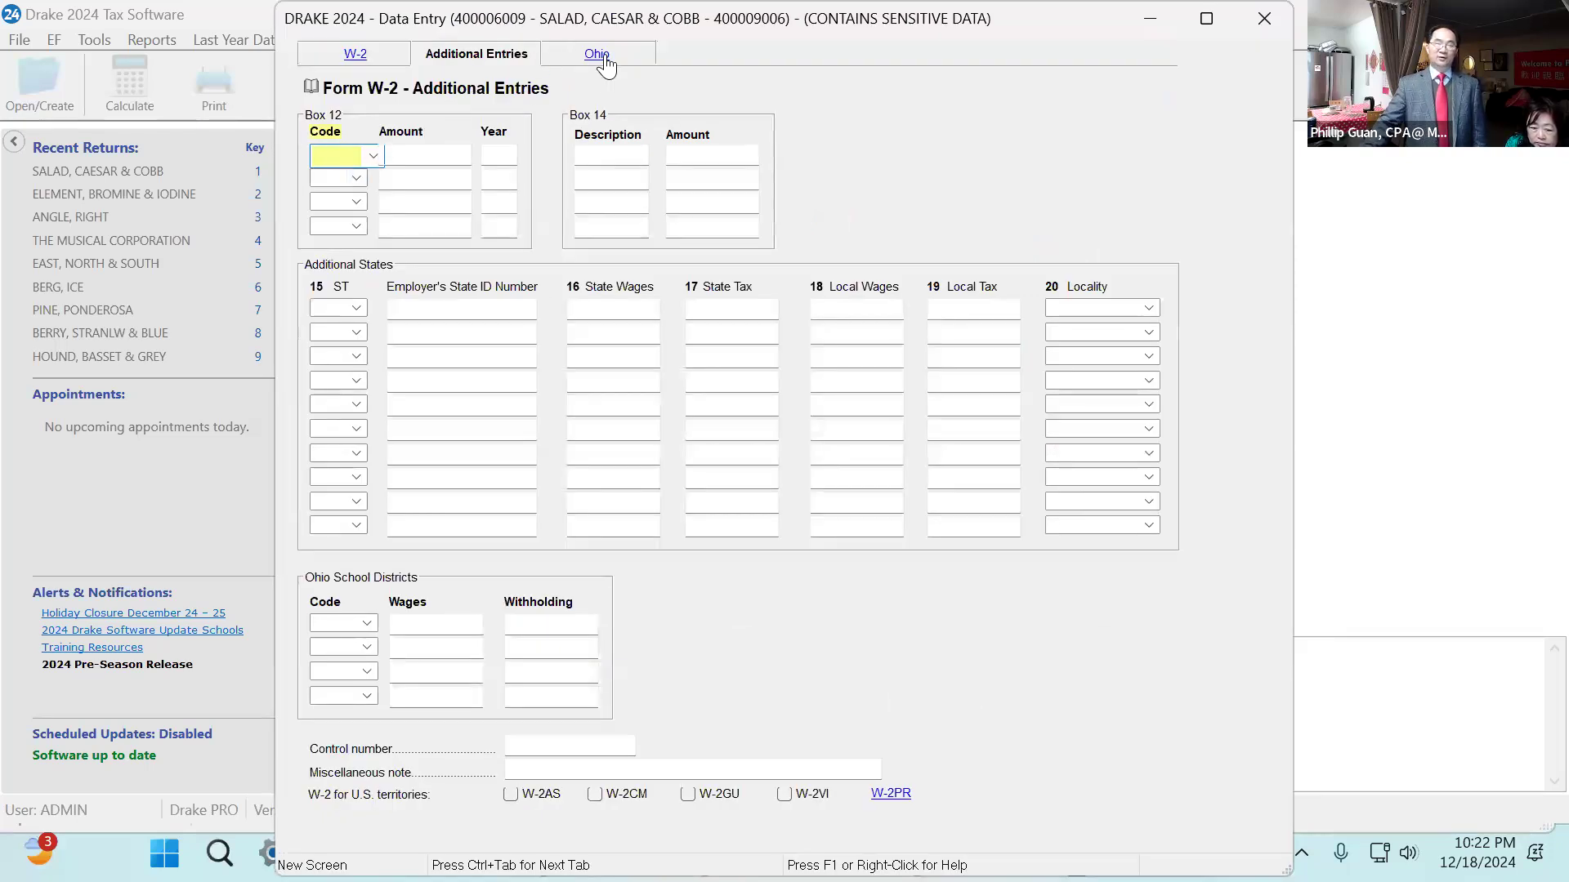
left_click(601, 54)
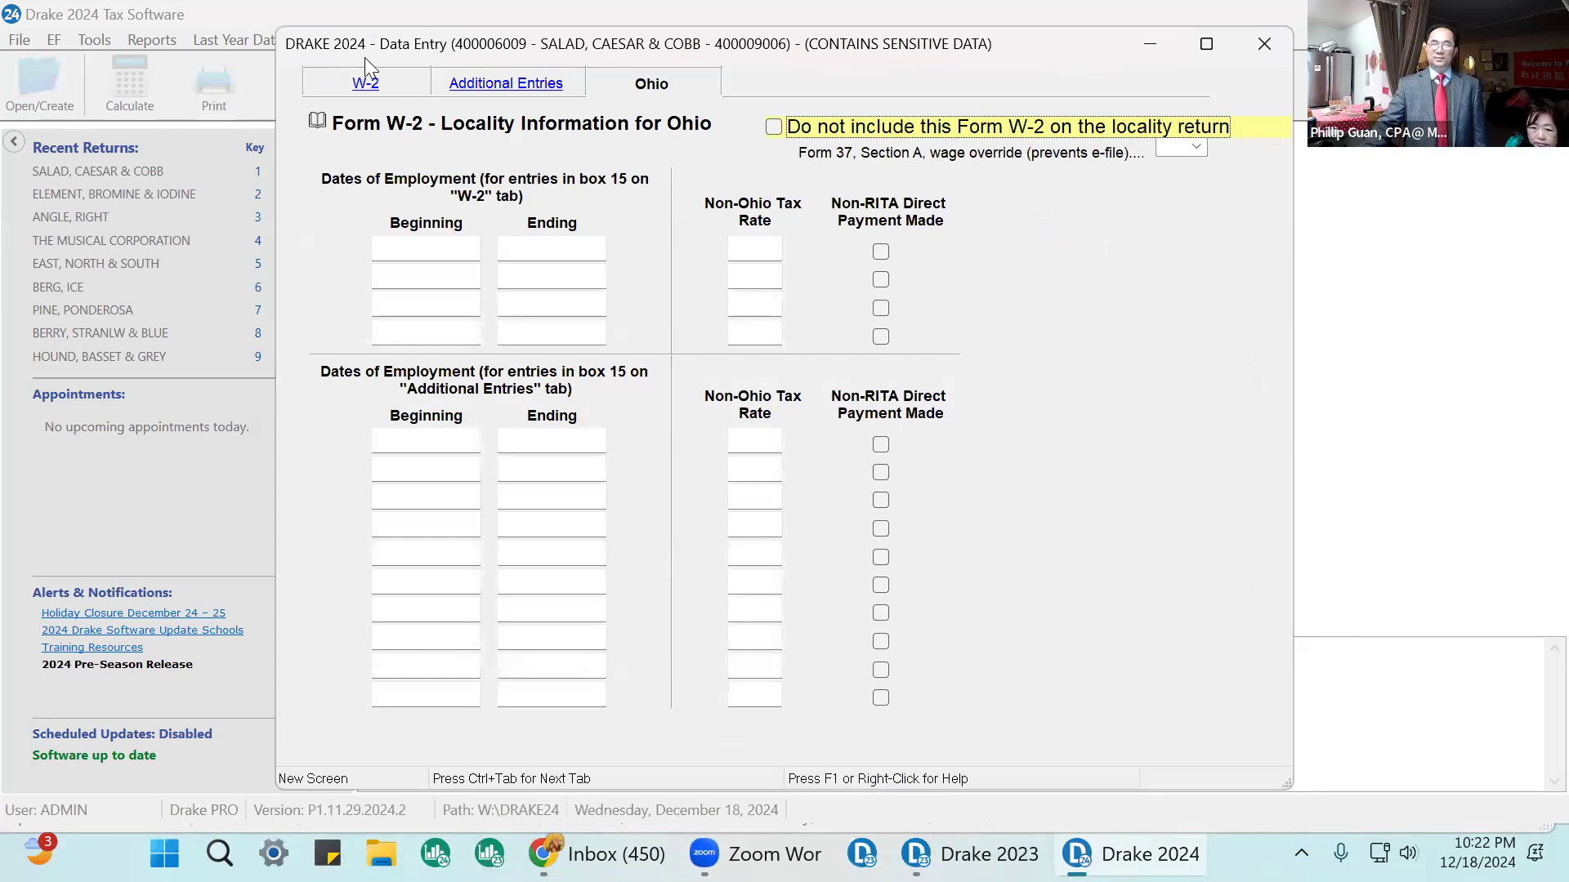
left_click(368, 88)
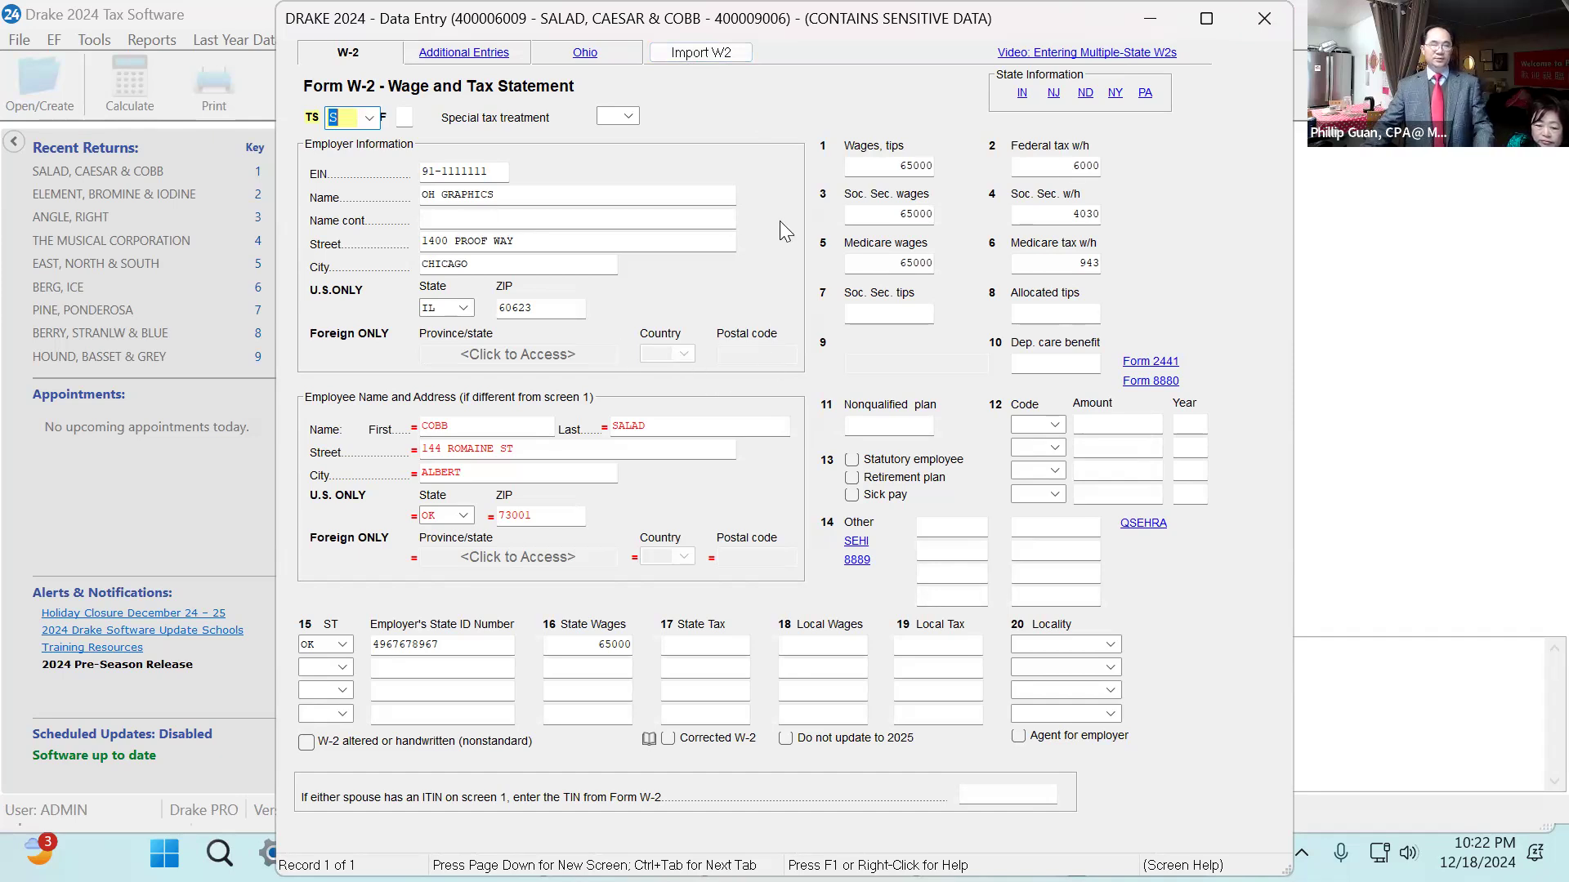
key("Page_Down")
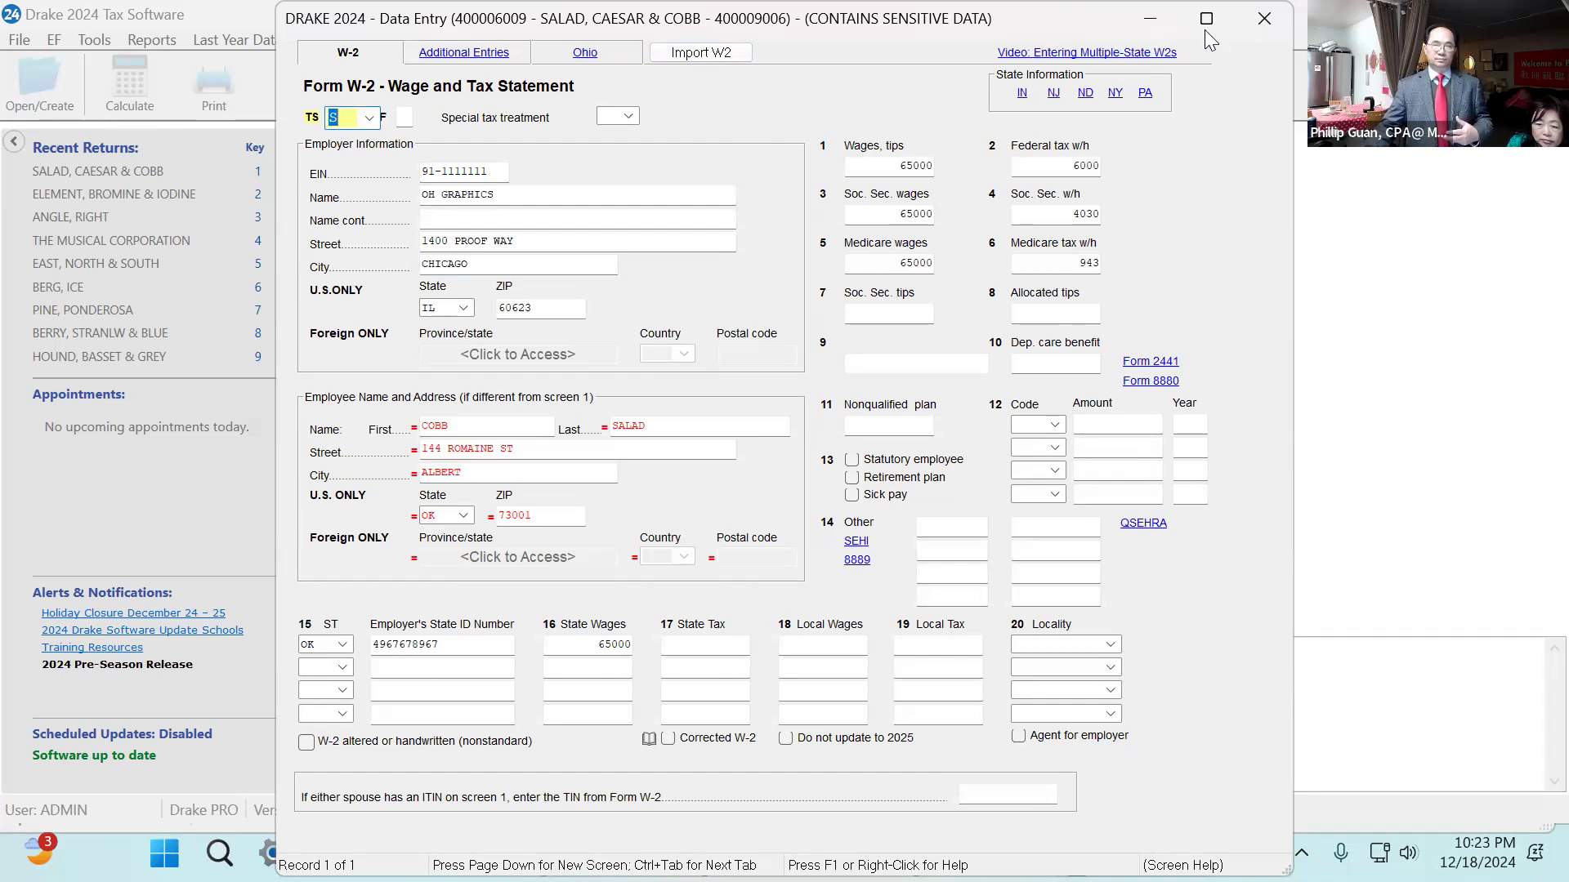
Close the W-2 screen, then open and review the taxpayer and spouse identification screen before closing it.
left_click(1264, 18)
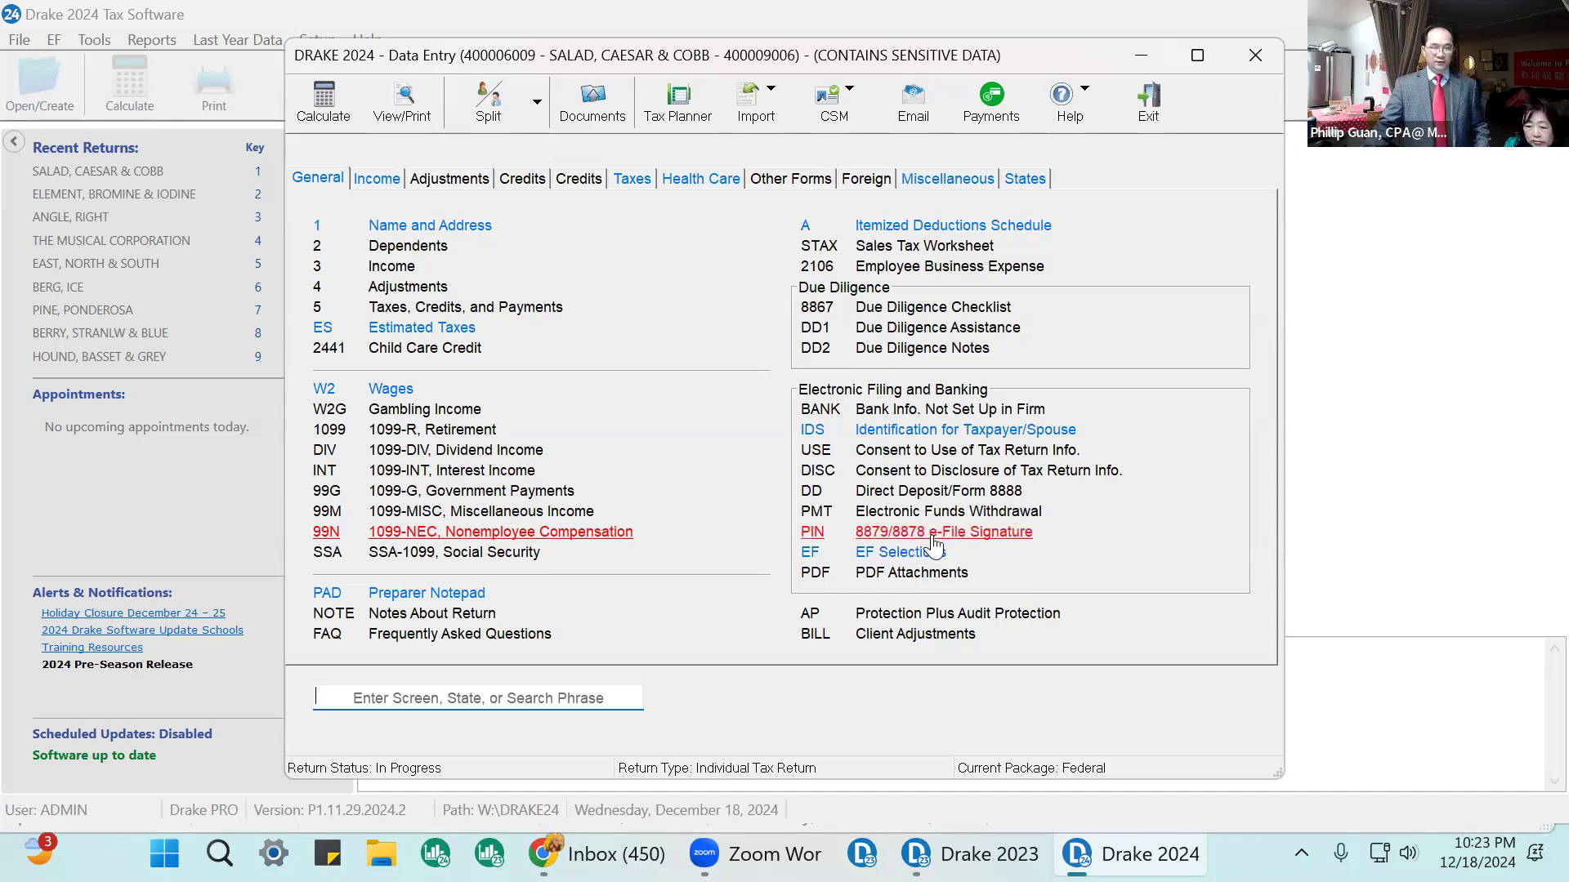
left_click(918, 428)
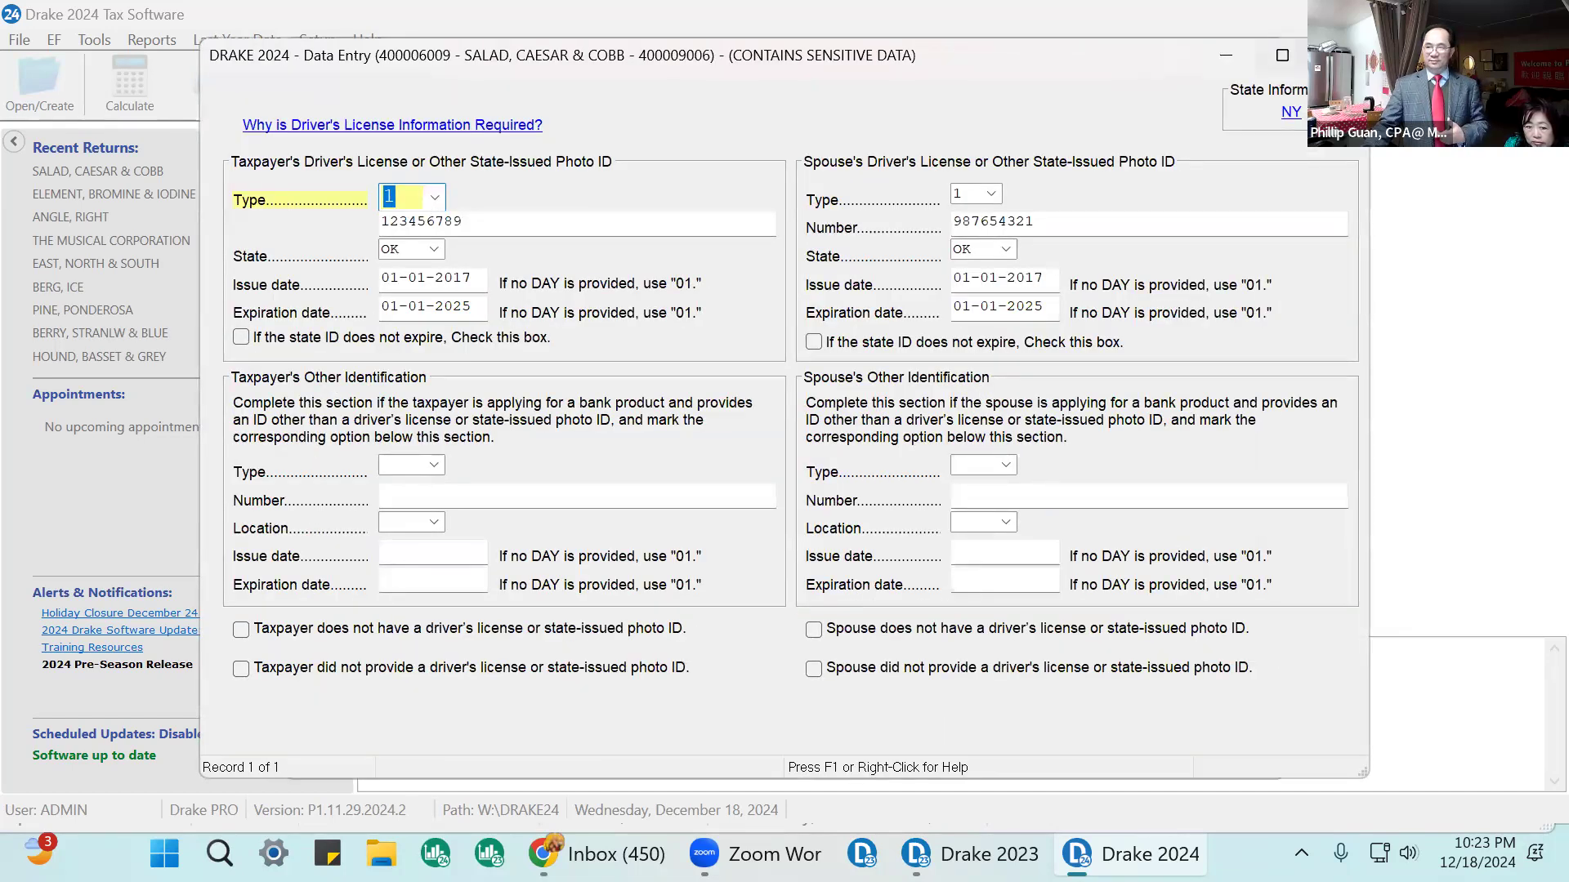
left_click(1338, 56)
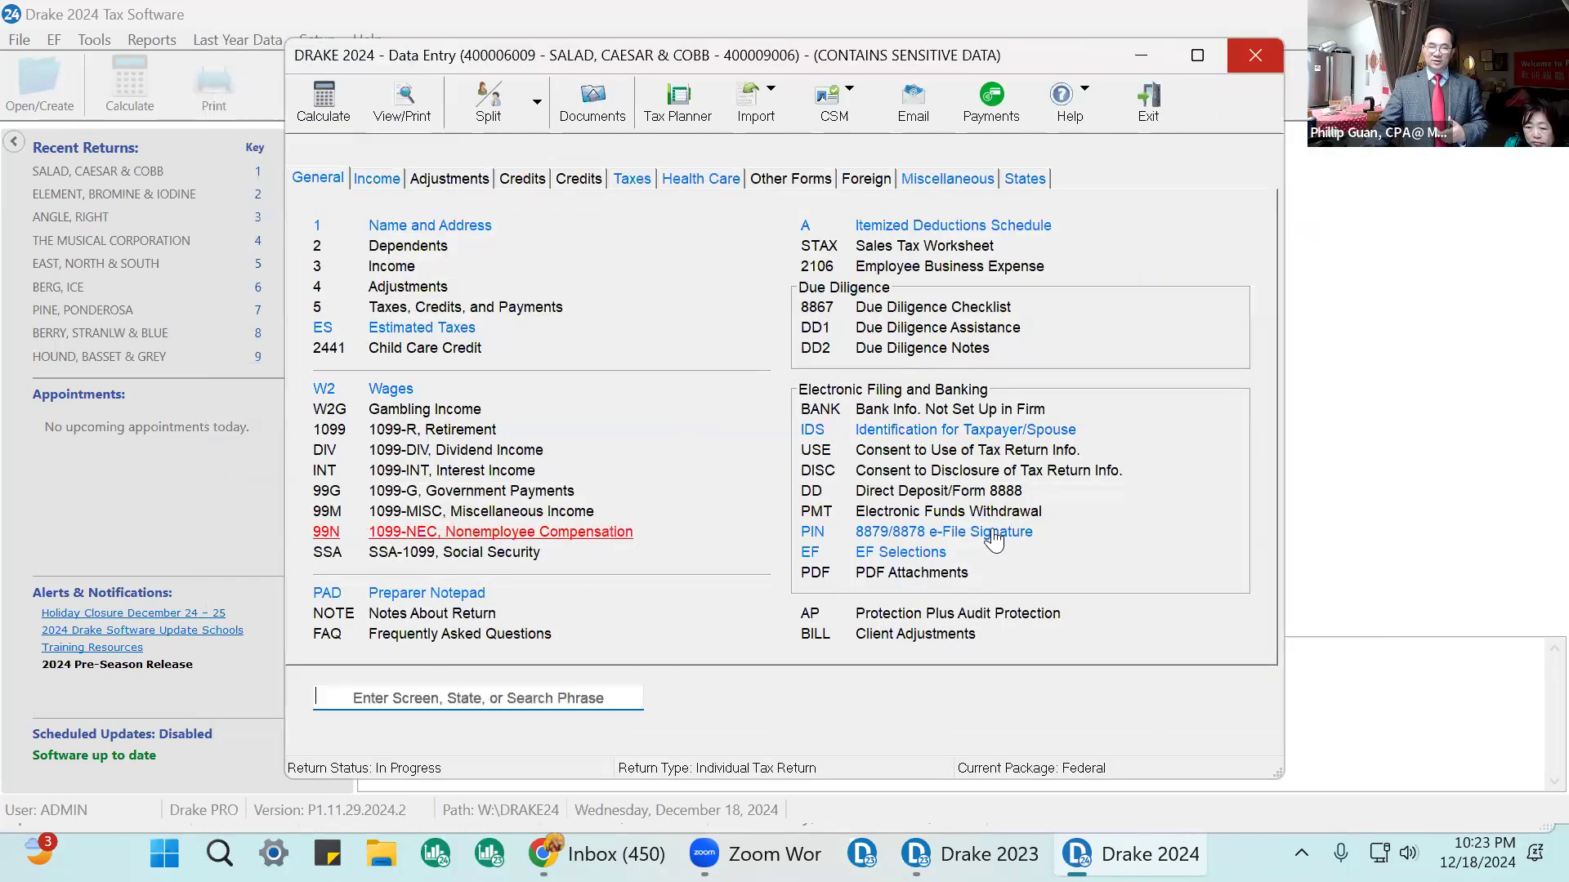
Open the 8879/8878 e-file signature page, check the PIN signature entries, and close the screen.
left_click(994, 539)
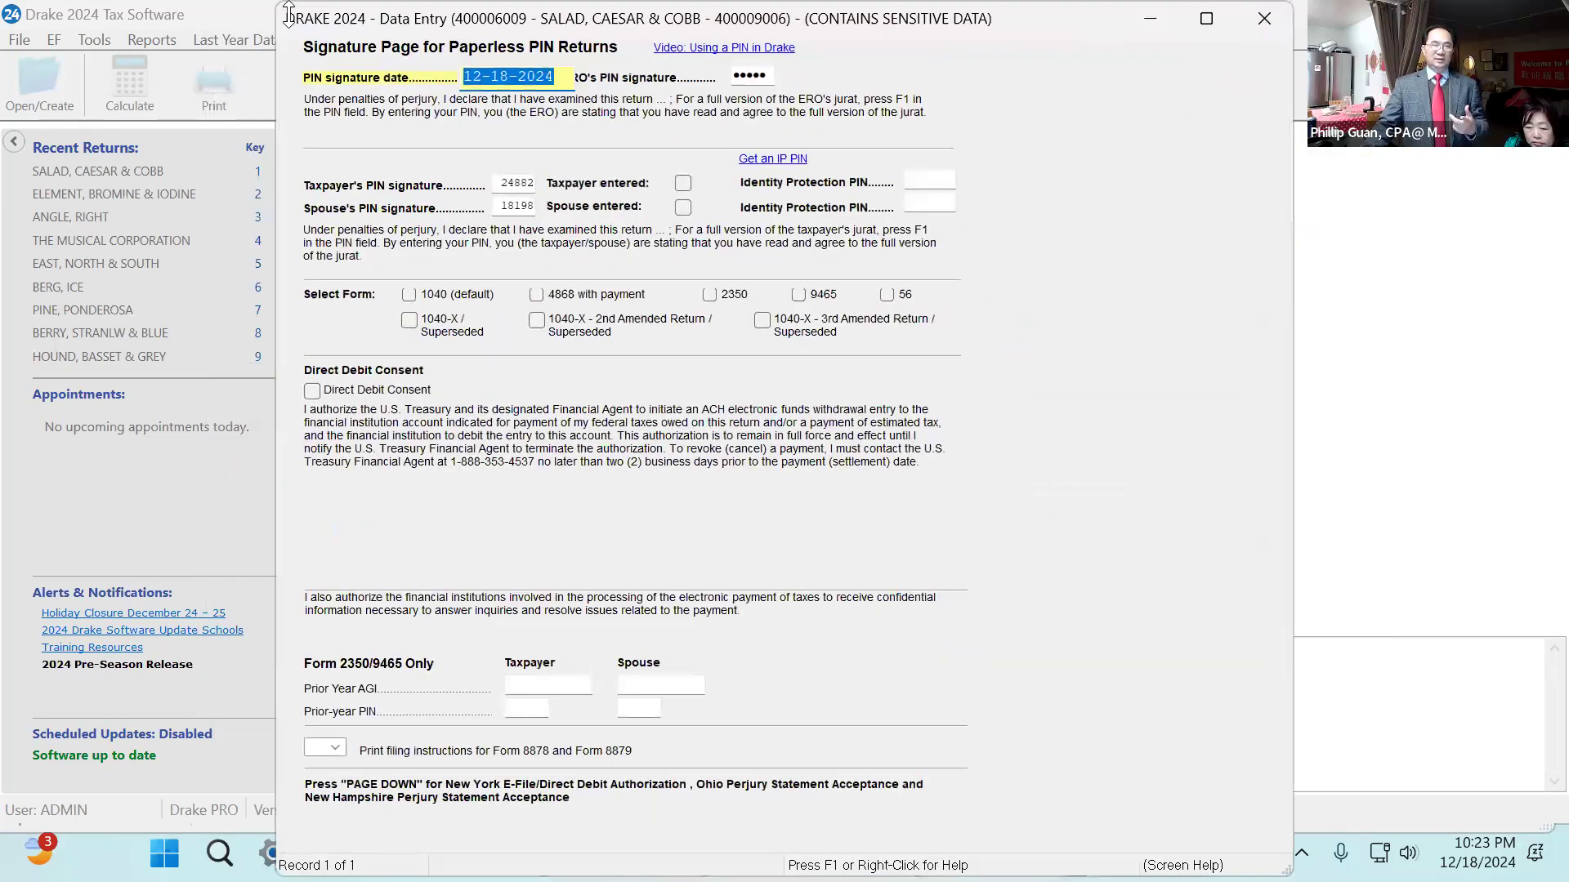
left_click(765, 77)
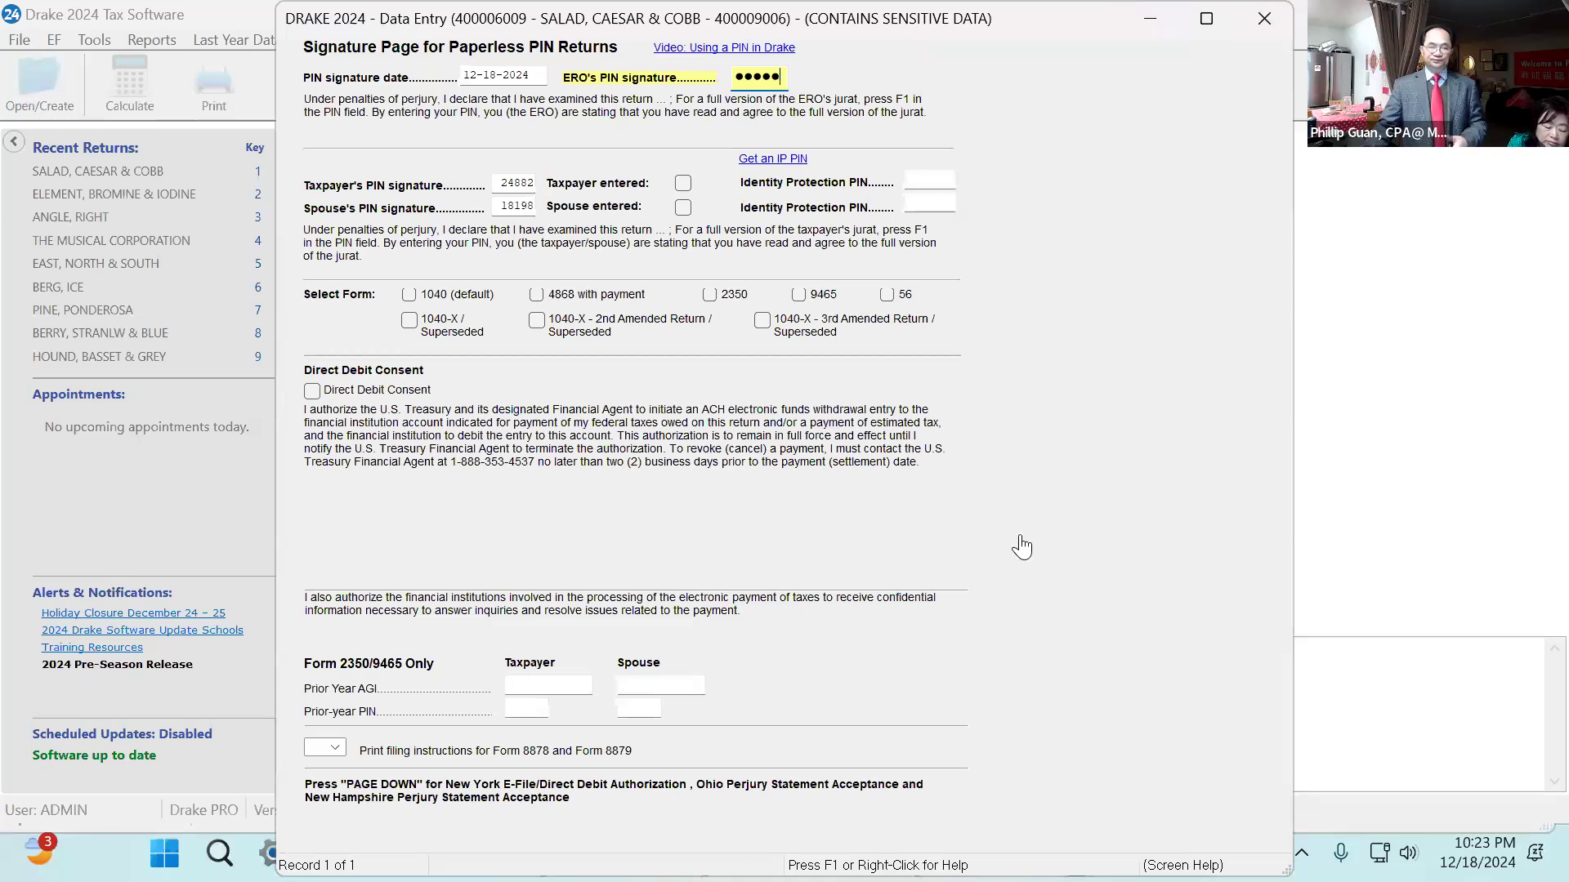
key("Escape")
Examine the EF Selections screen's federal 1040 and Oklahoma state e-file options, then close it.
left_click(924, 553)
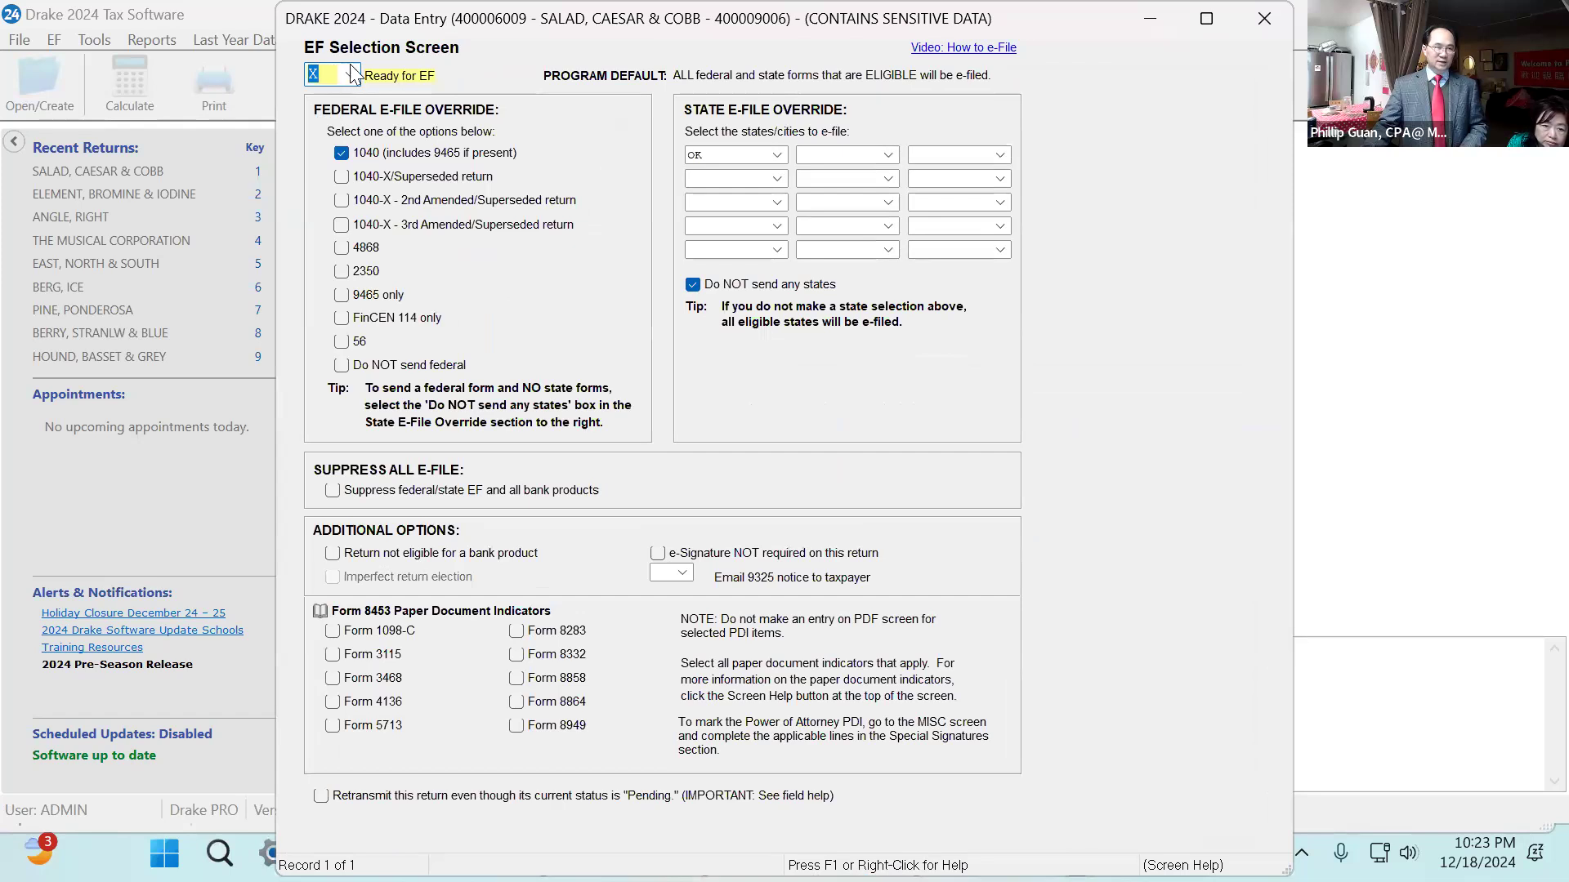
left_click(351, 69)
left_click(380, 119)
left_click(343, 155)
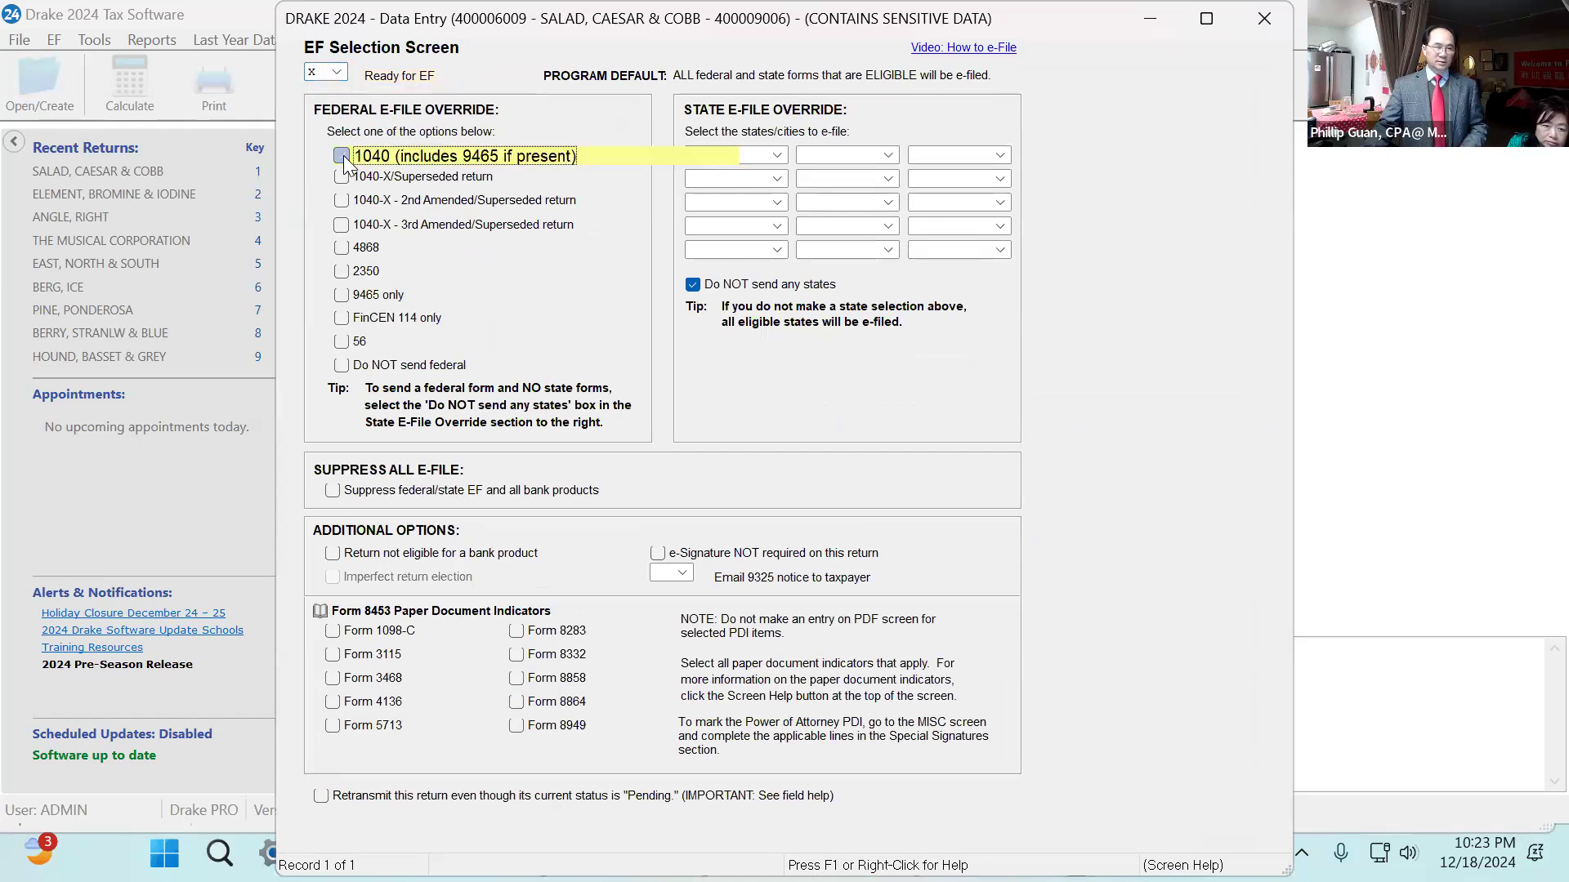
left_click(737, 154)
type("OK")
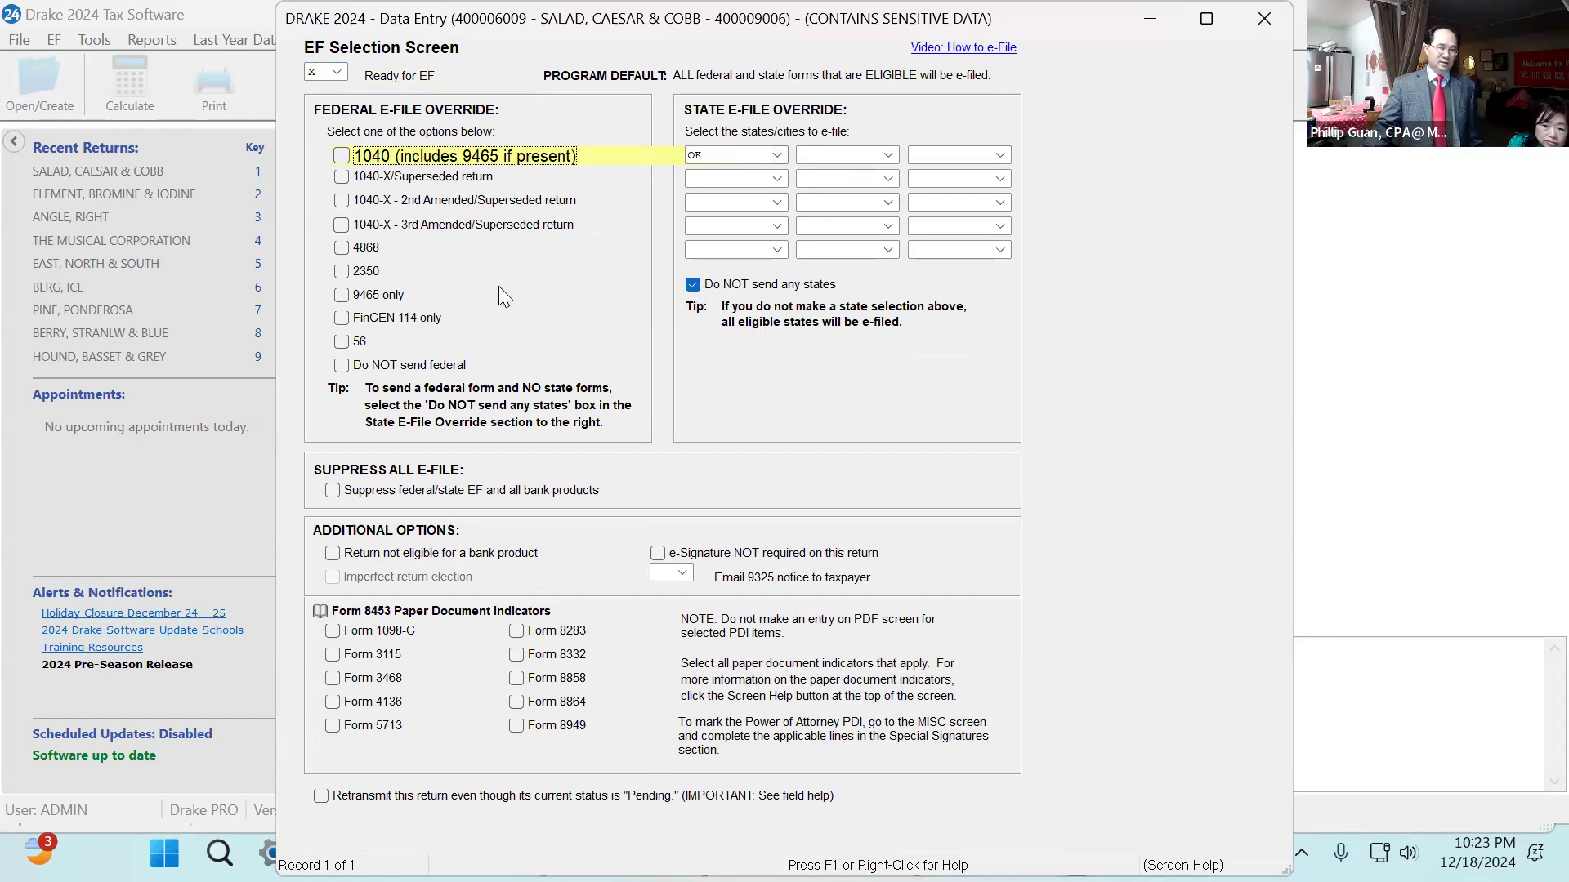
left_click(338, 157)
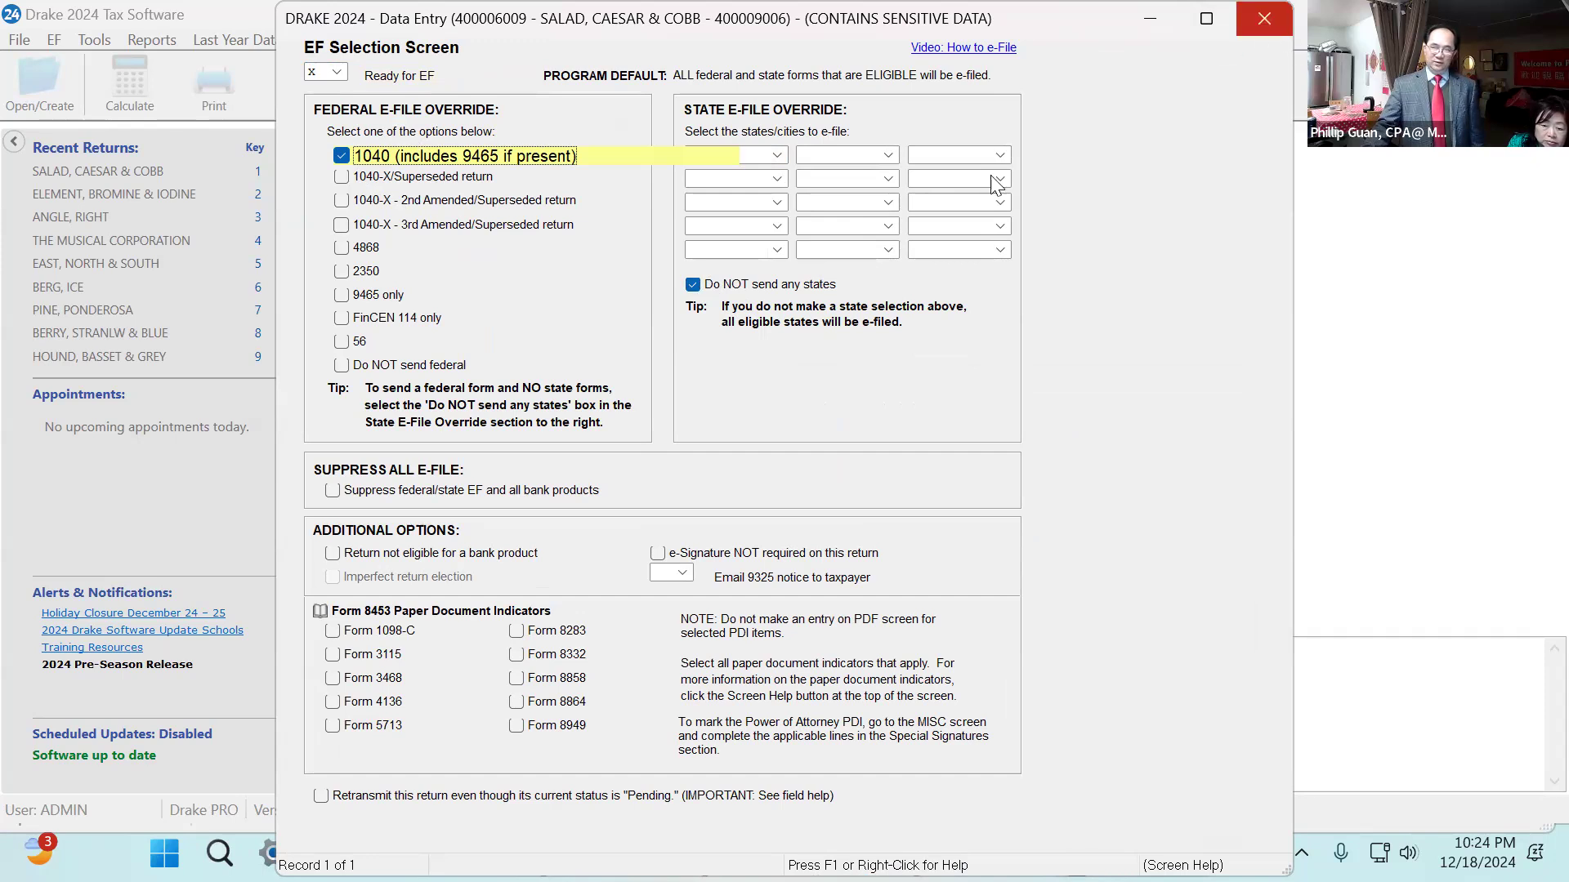
left_click(693, 283)
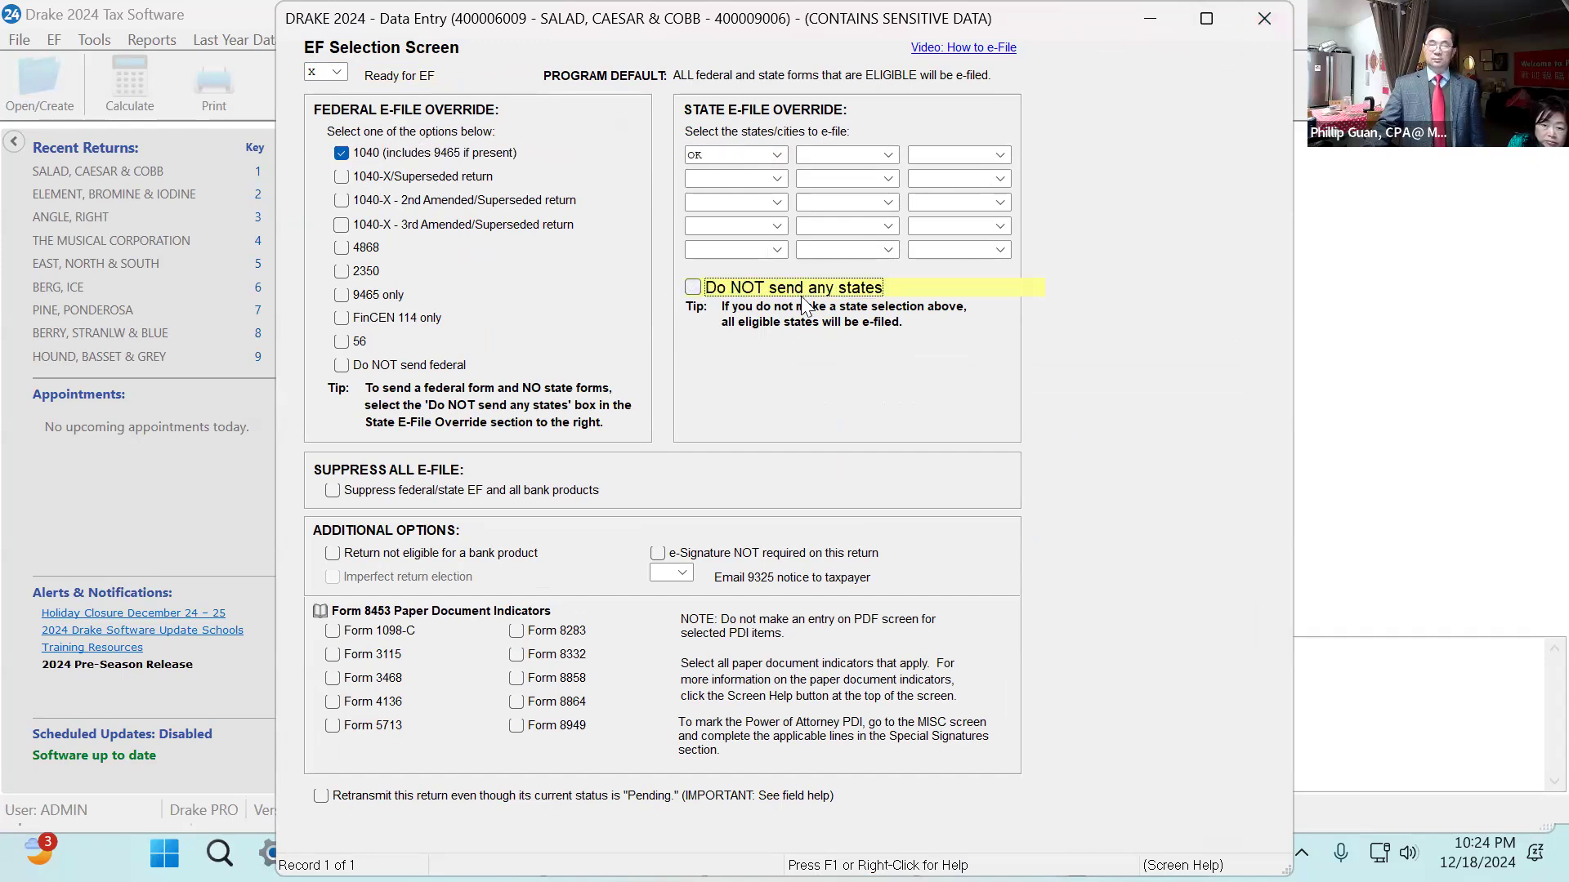
left_click(693, 286)
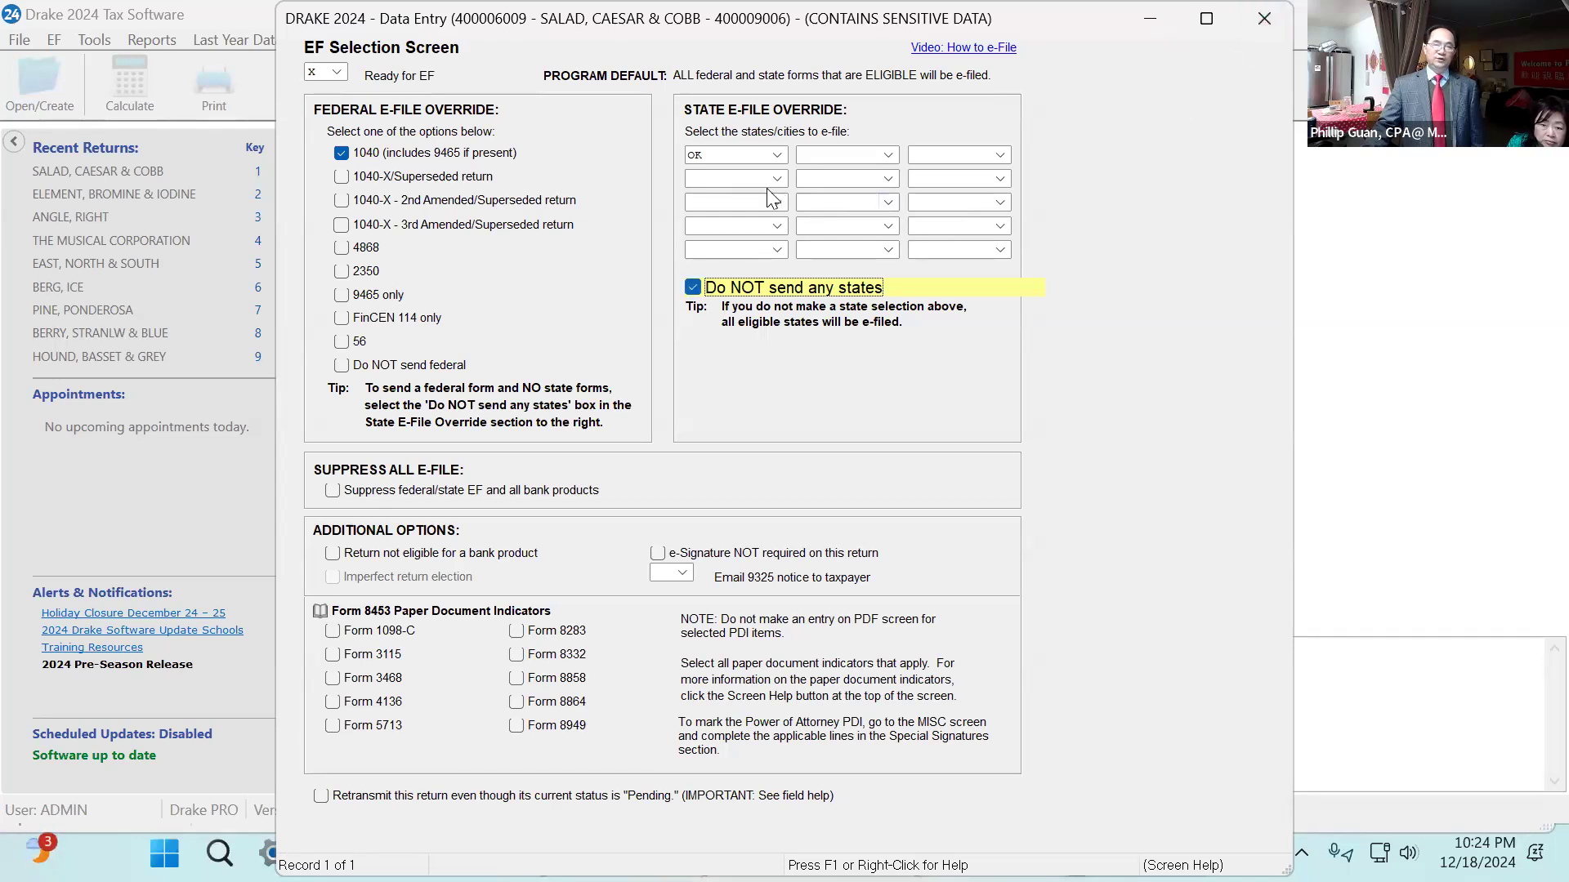
left_click(717, 177)
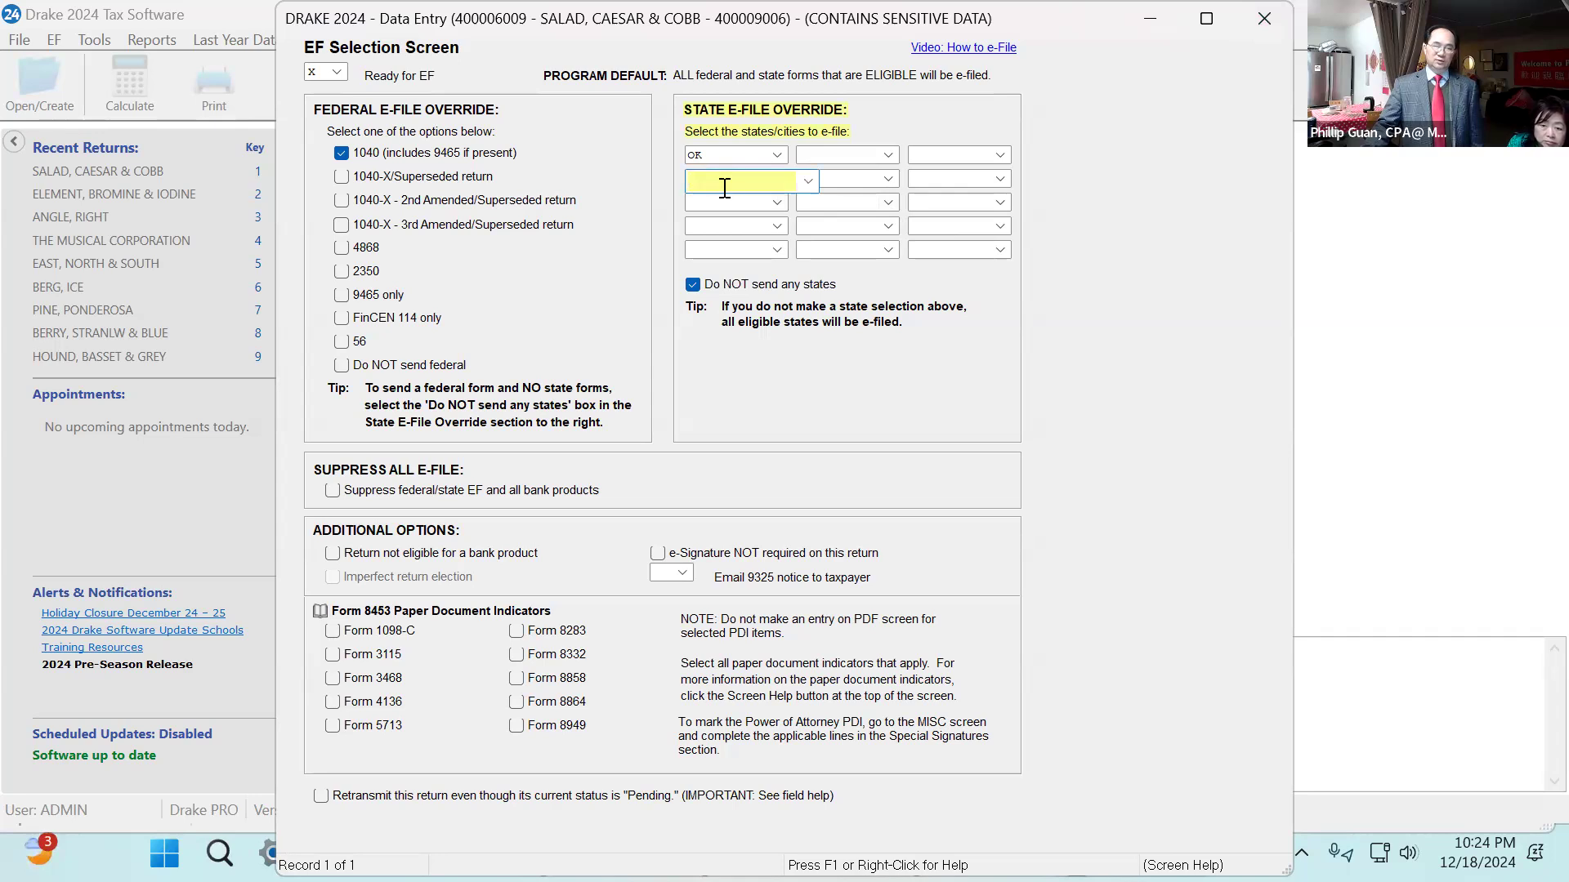
left_click(1258, 12)
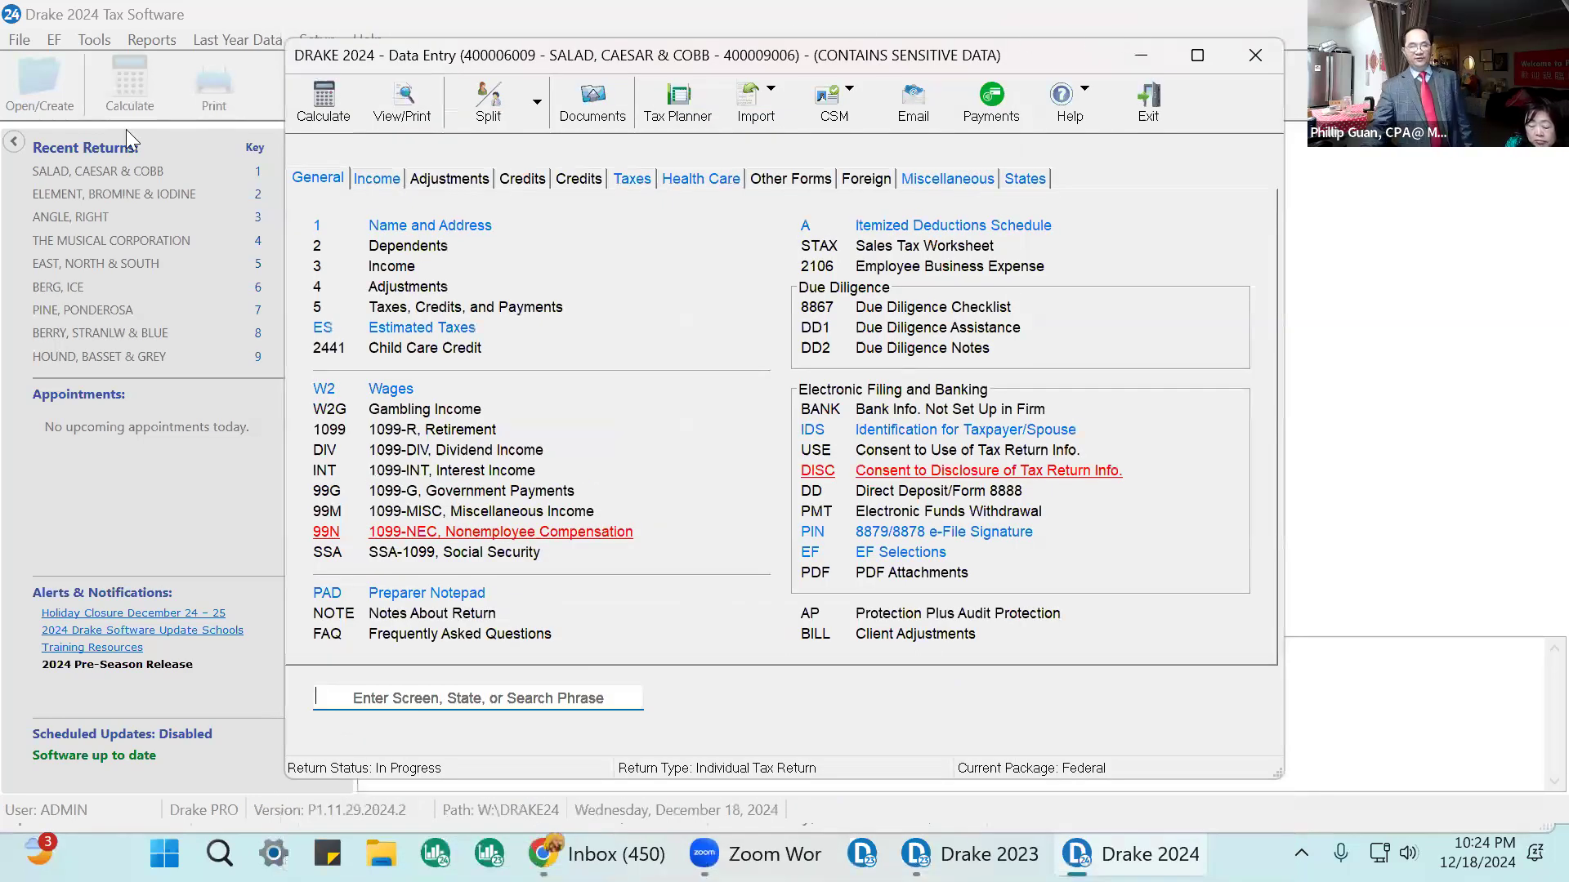
Open Schedule F farm income and assign it to the primary taxpayer with state OK.
left_click(383, 181)
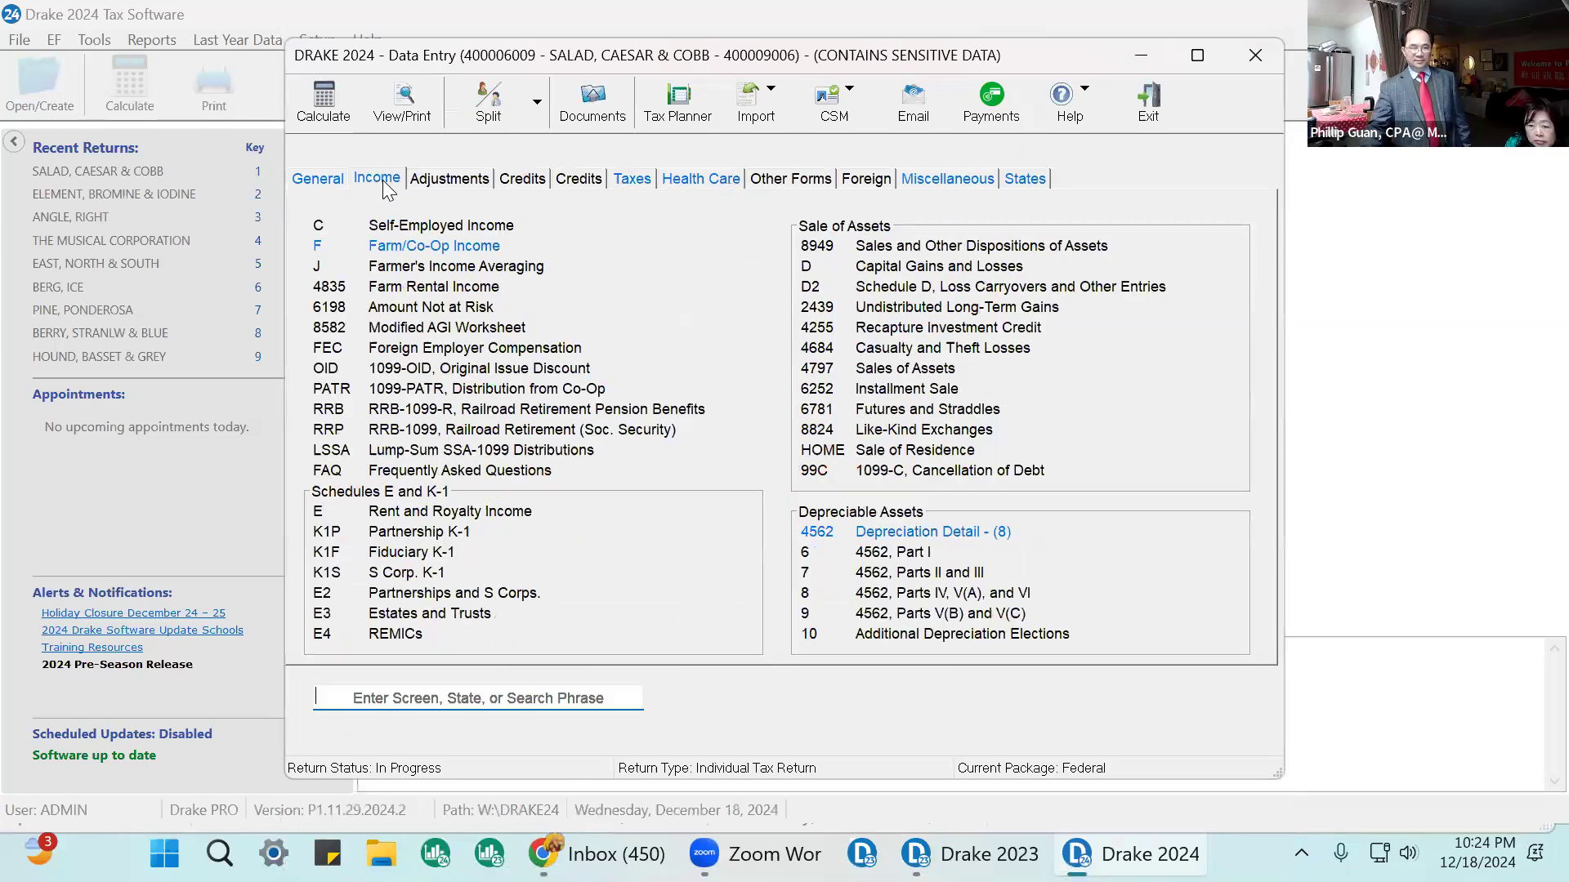
left_click(443, 250)
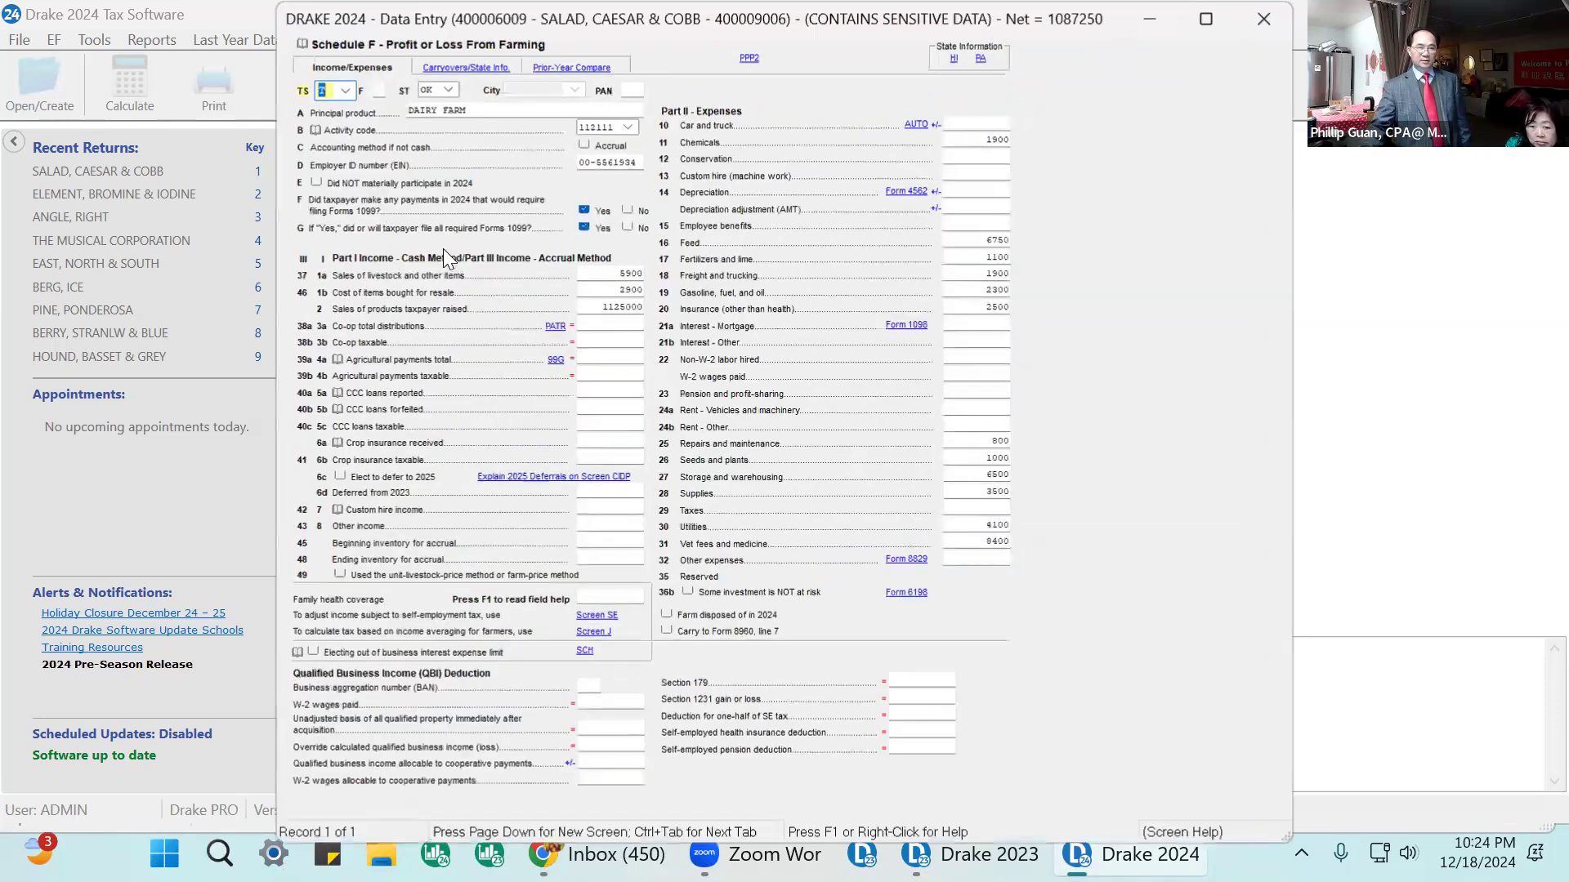
left_click(344, 90)
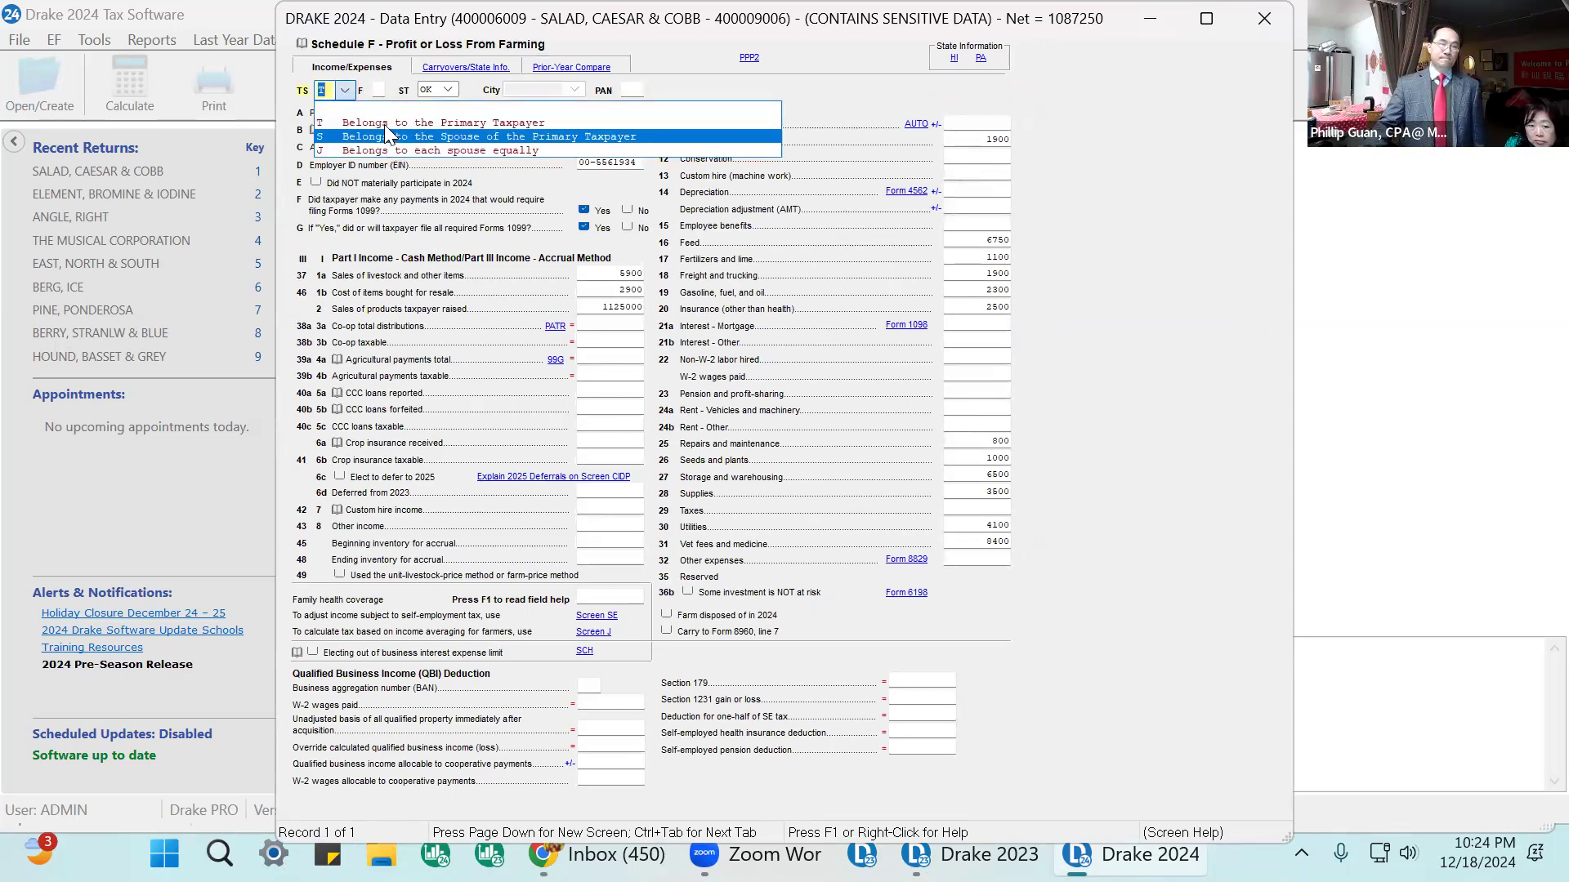
left_click(368, 122)
left_click(447, 87)
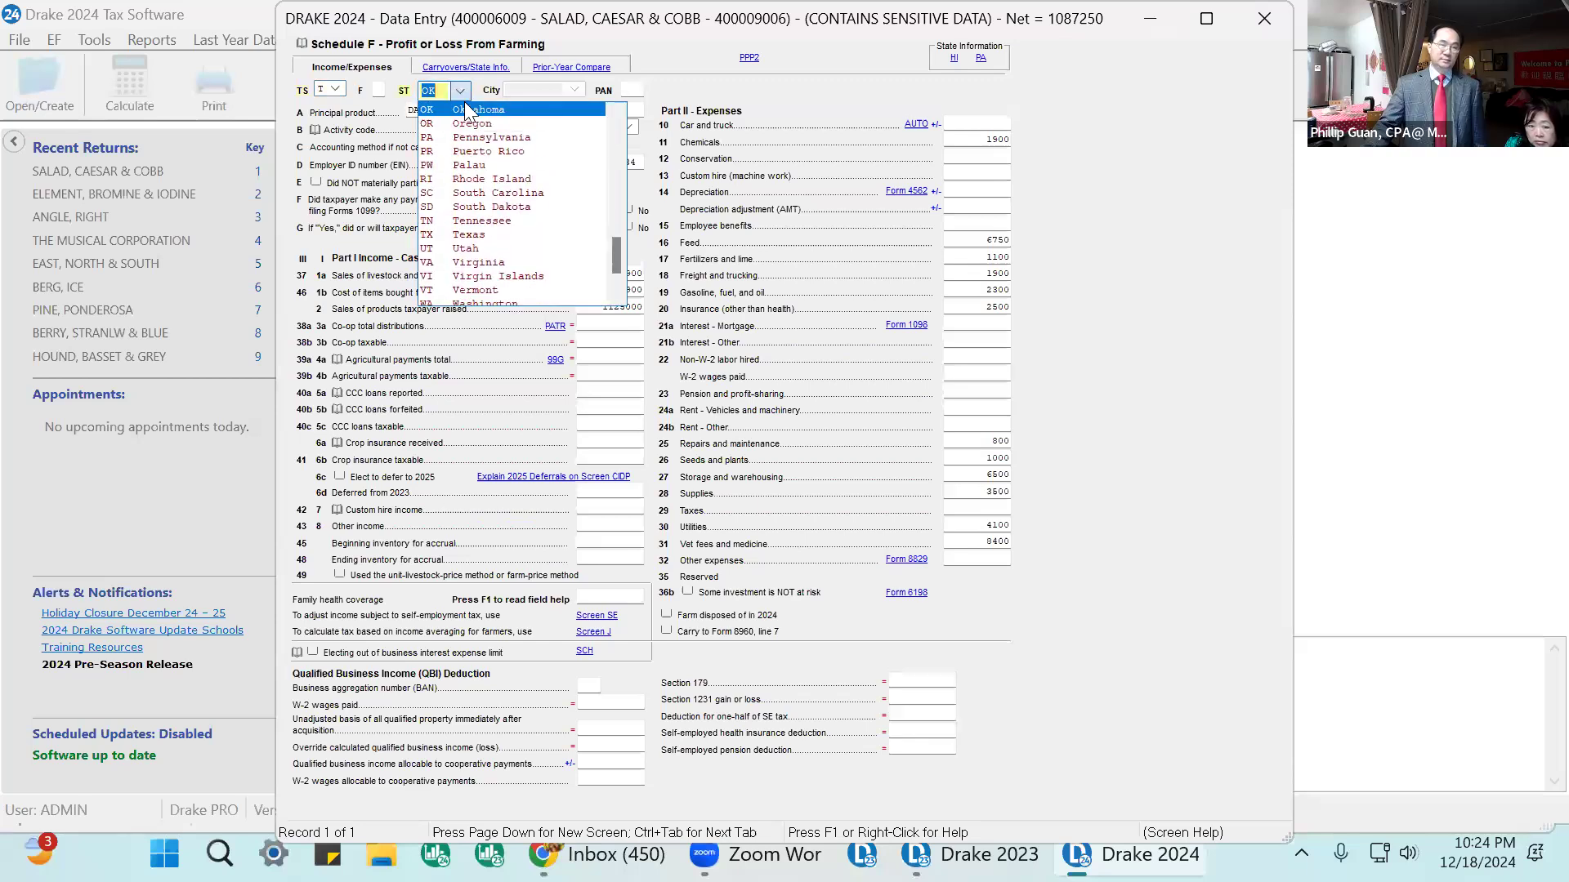
left_click(472, 104)
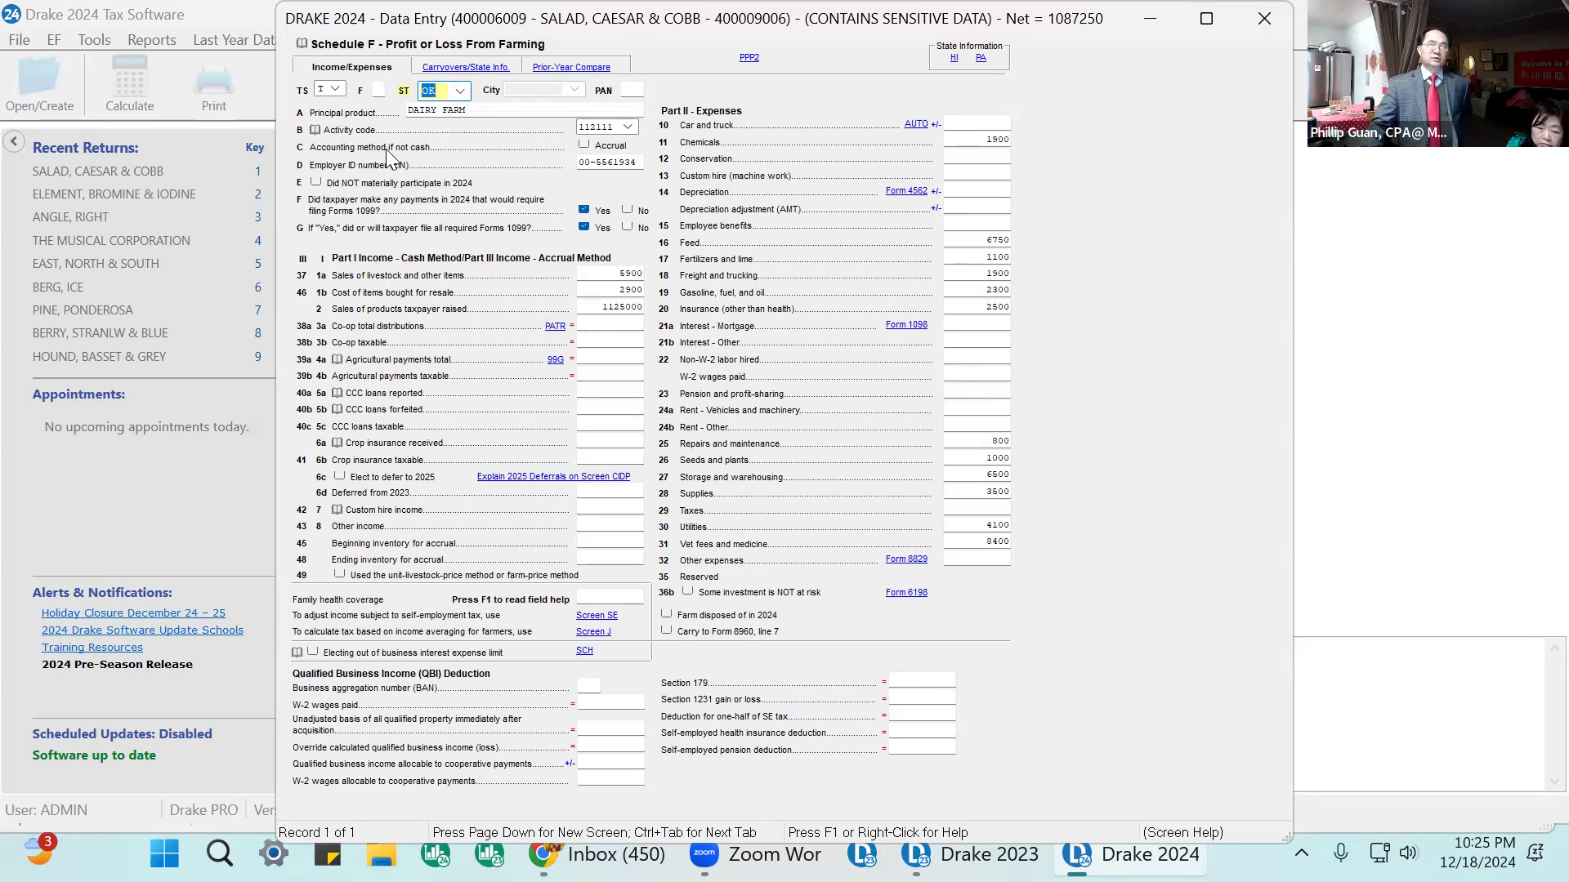
Check the Schedule F principal product, activity code 112111 and employer ID number entries.
left_click(455, 111)
left_click(600, 125)
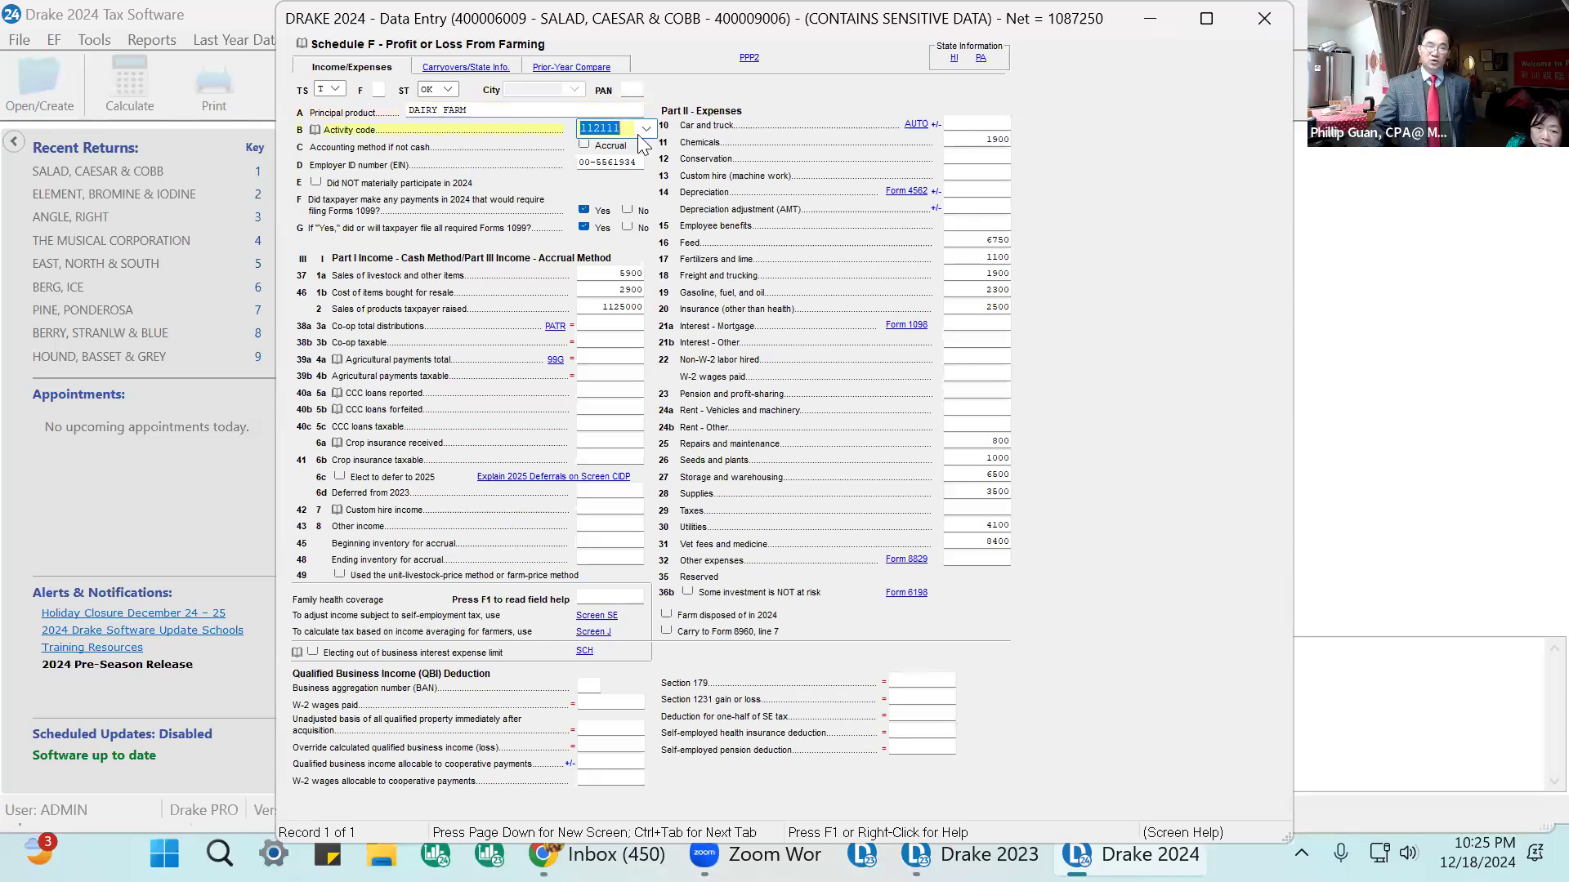
left_click(646, 128)
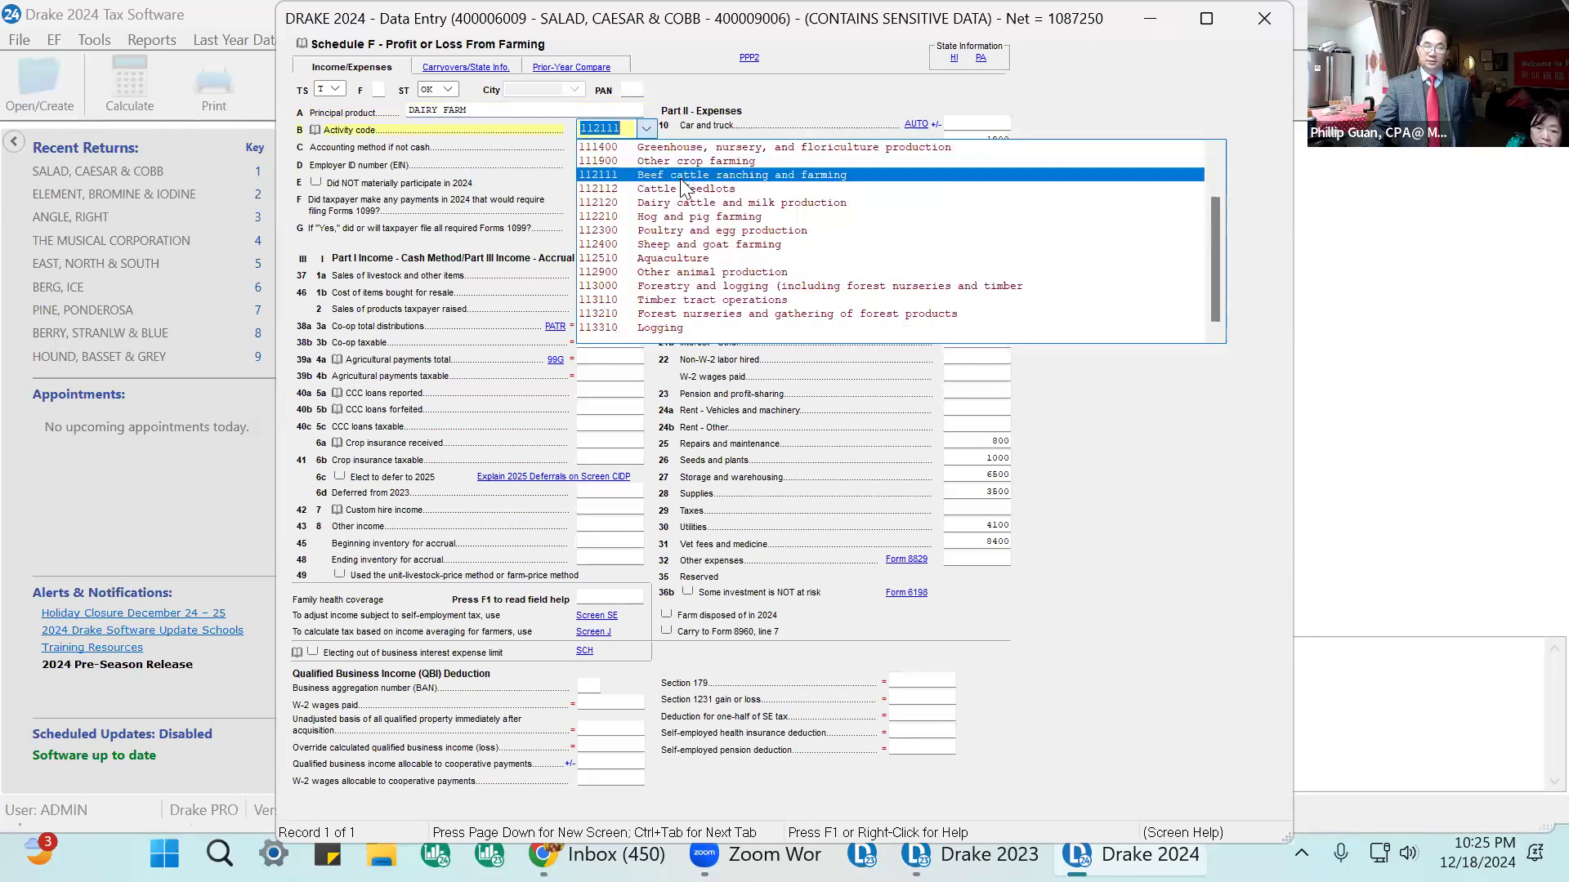
left_click(682, 181)
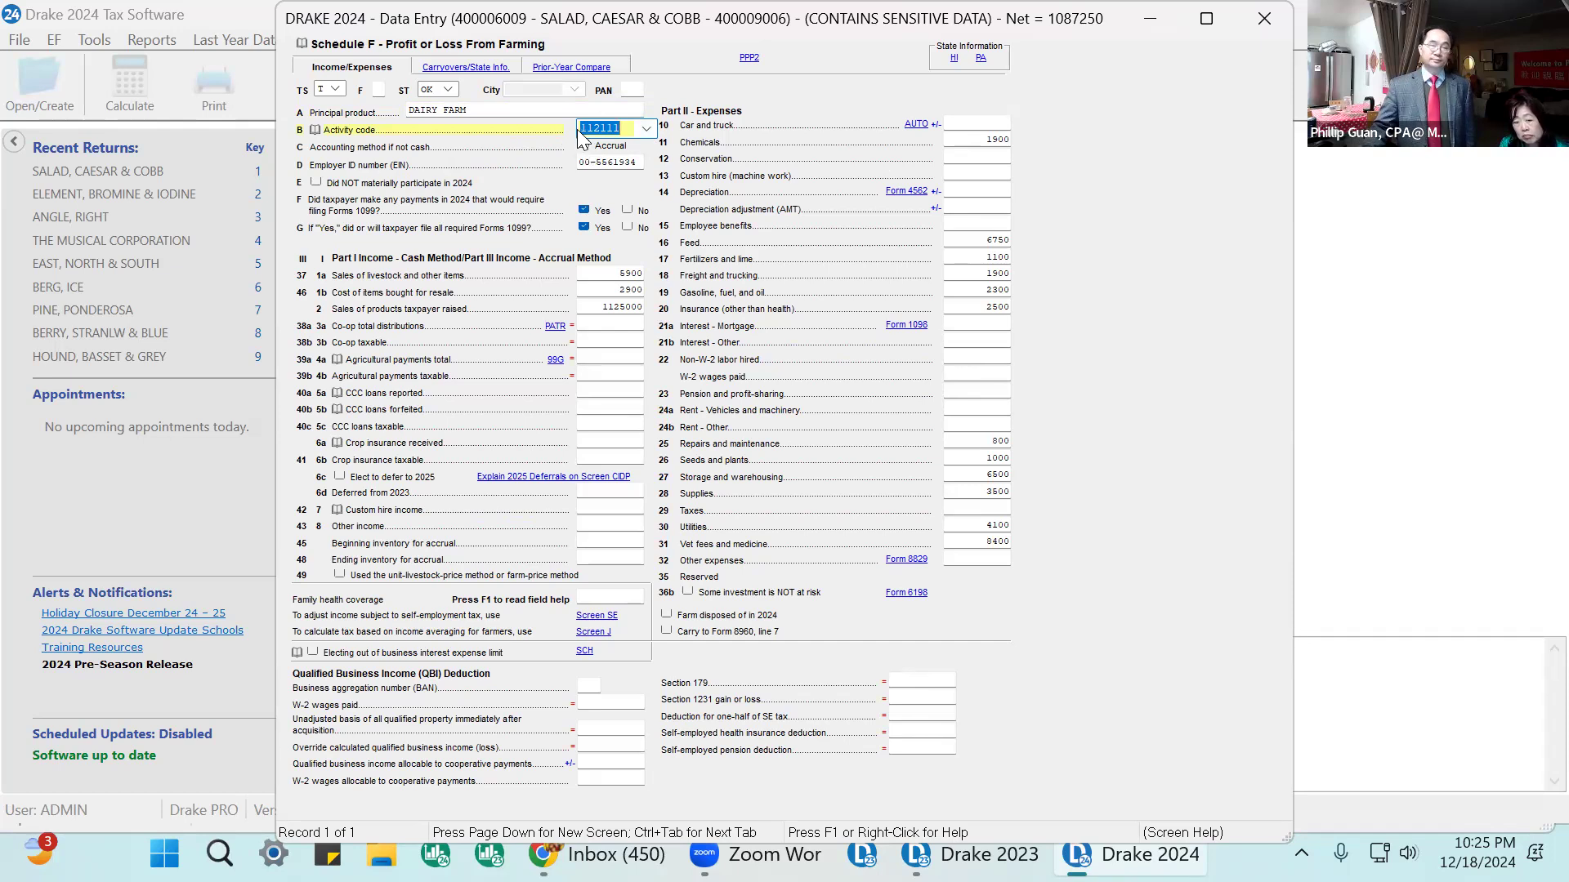
left_click(620, 164)
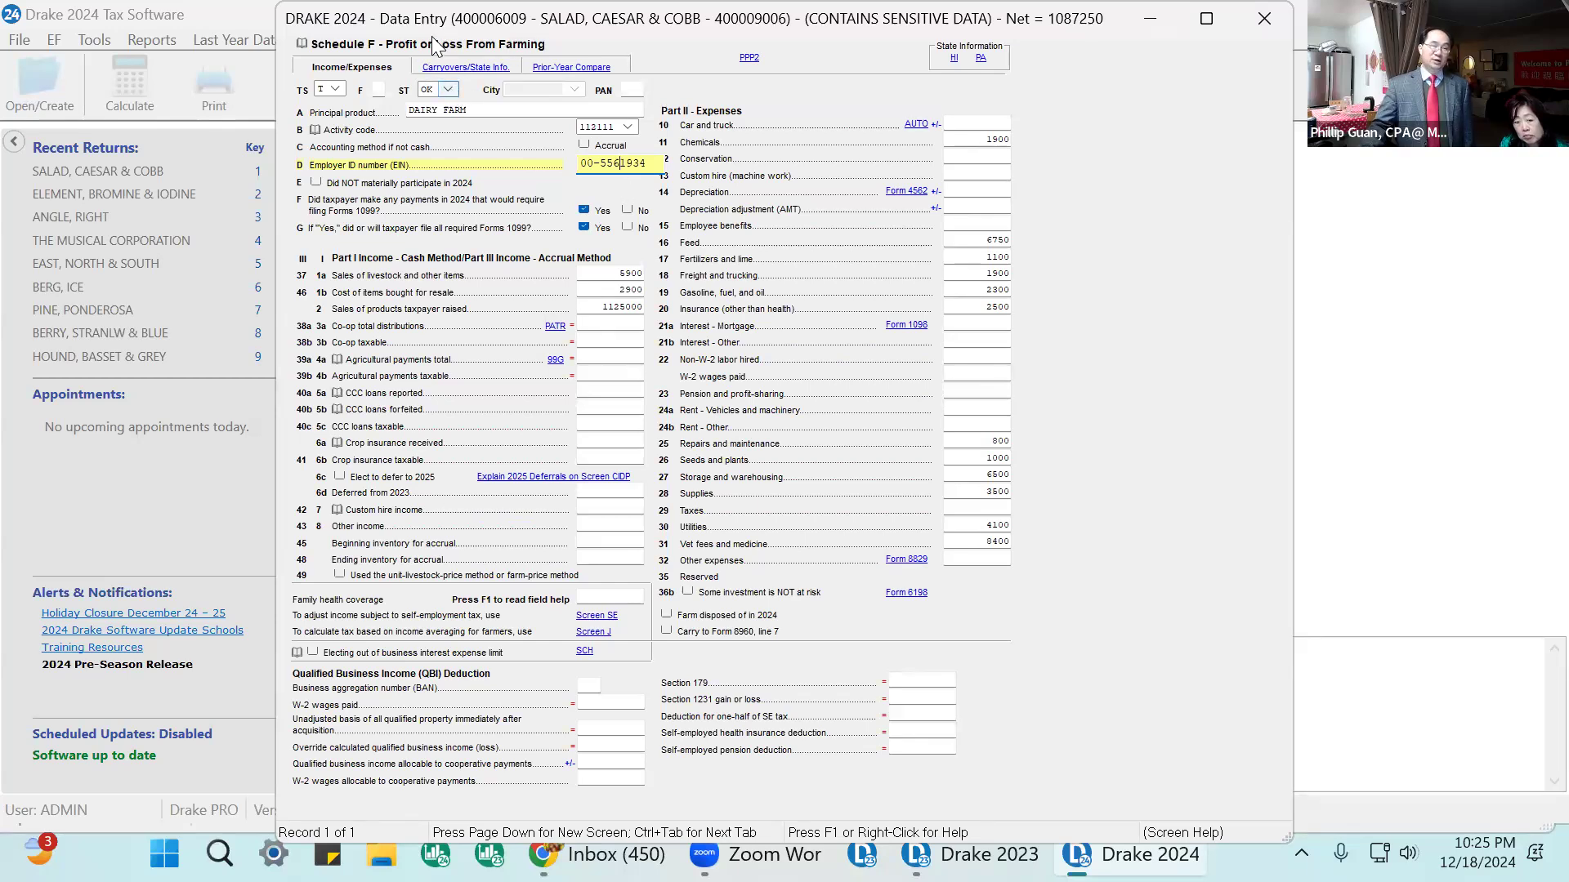
left_click(652, 166)
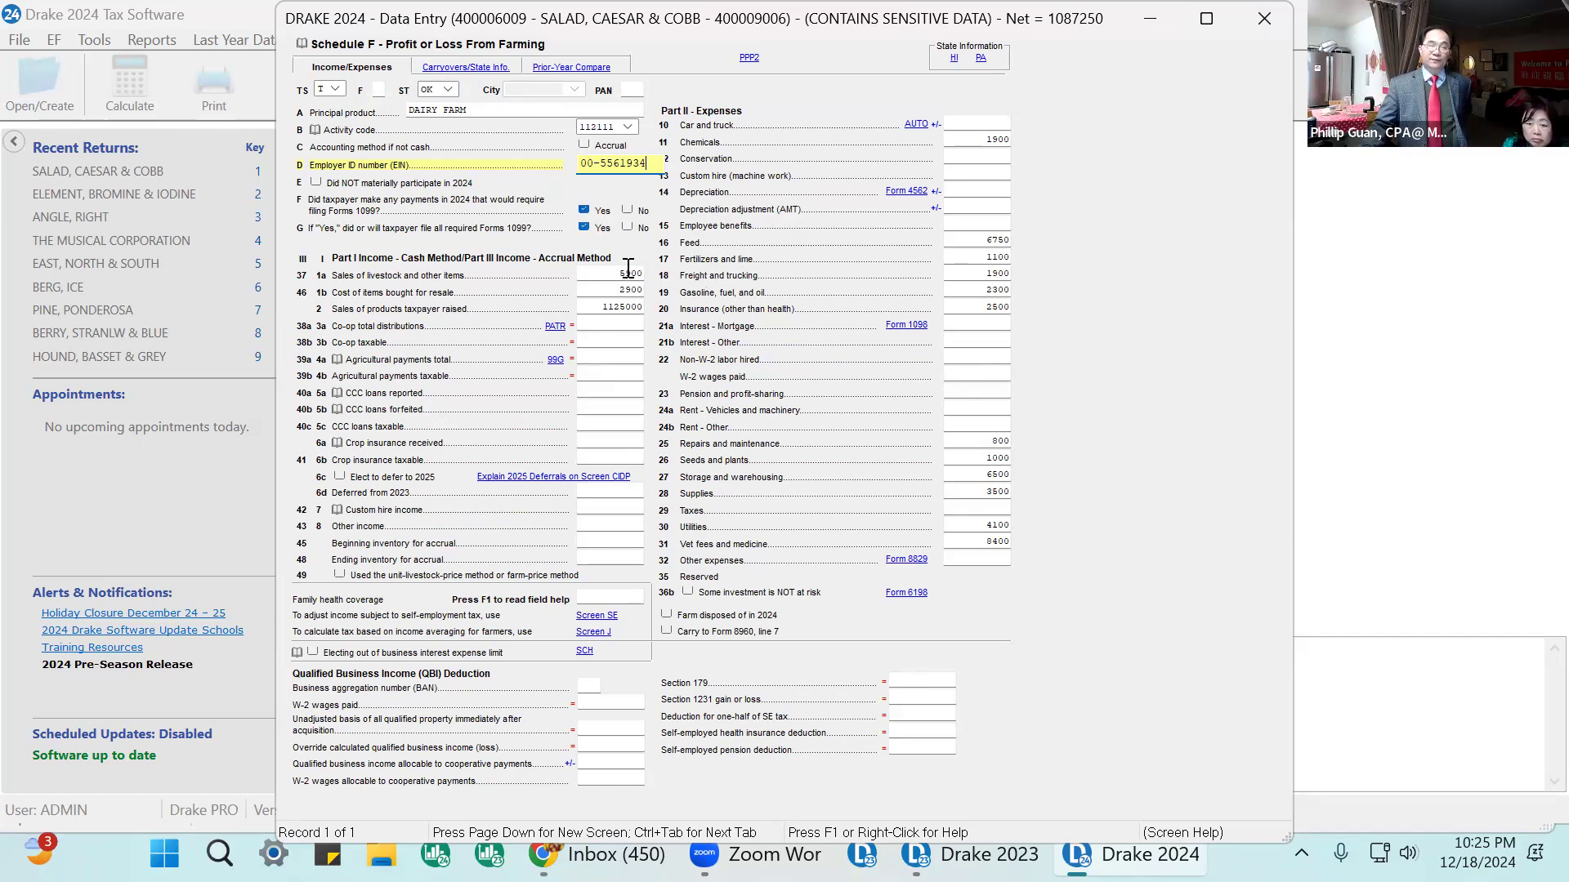
Review the livestock sales and cost lines and correct sales of products raised to 125000.
left_click(612, 294)
double_click(612, 293)
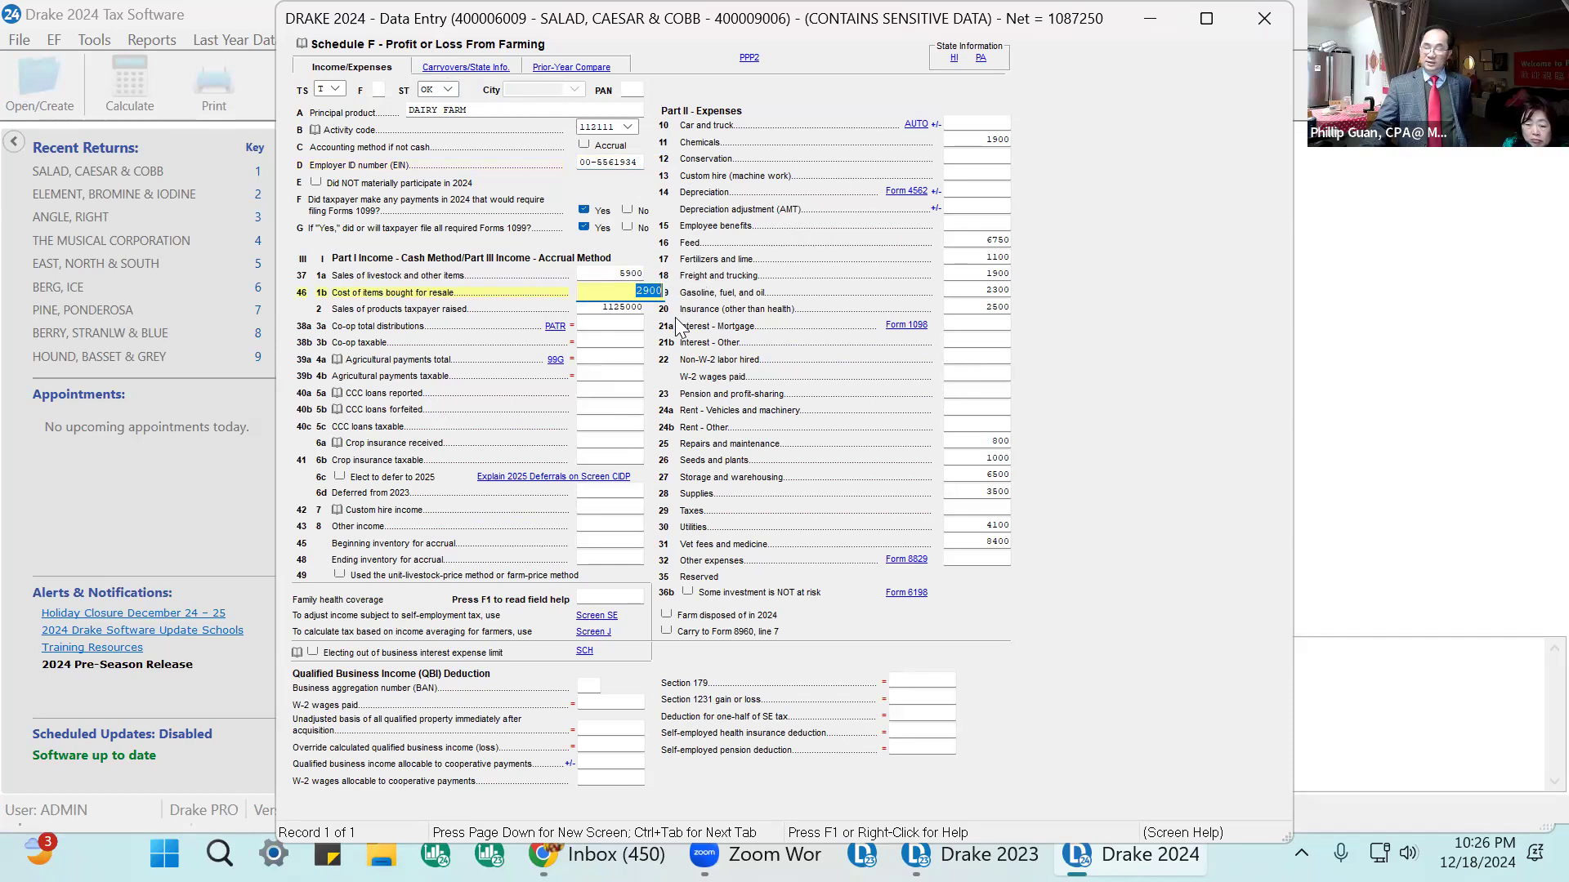
double_click(613, 276)
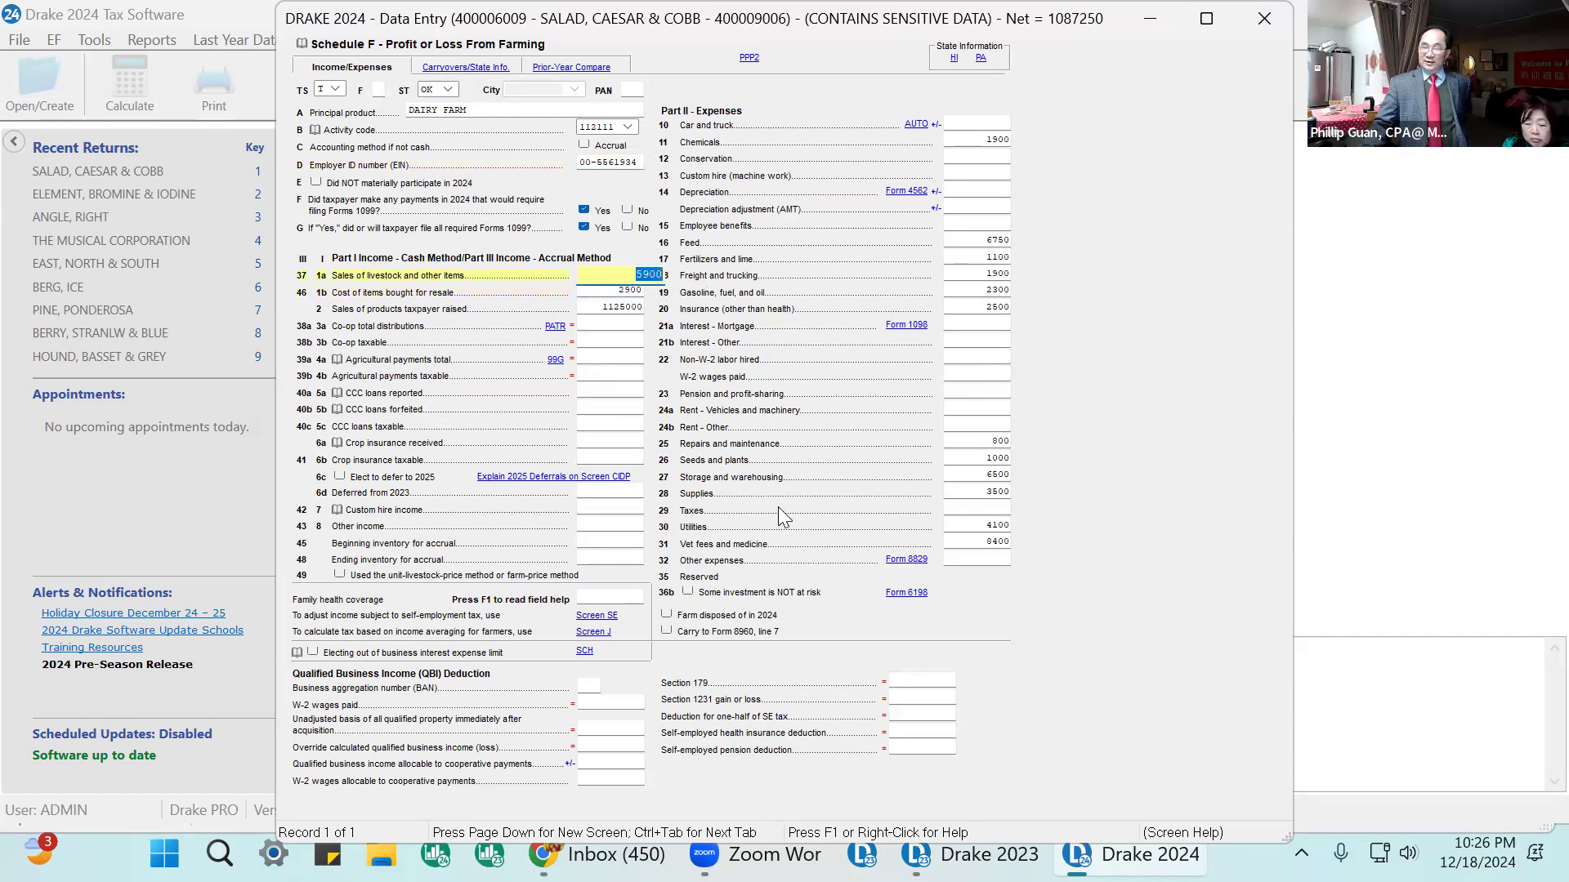
left_click(610, 310)
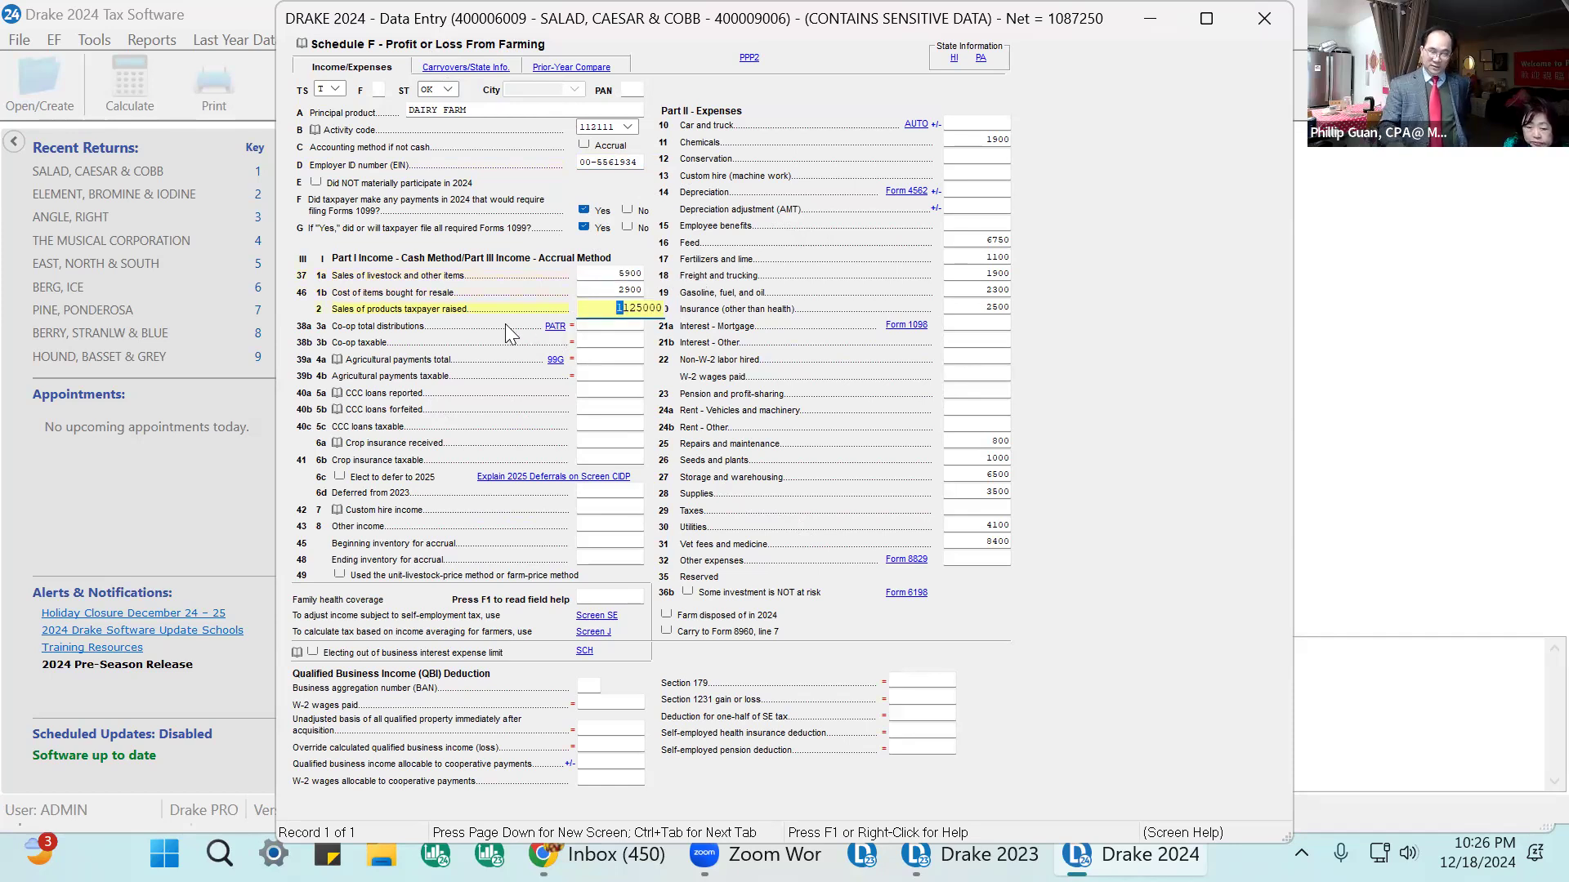
key("Return")
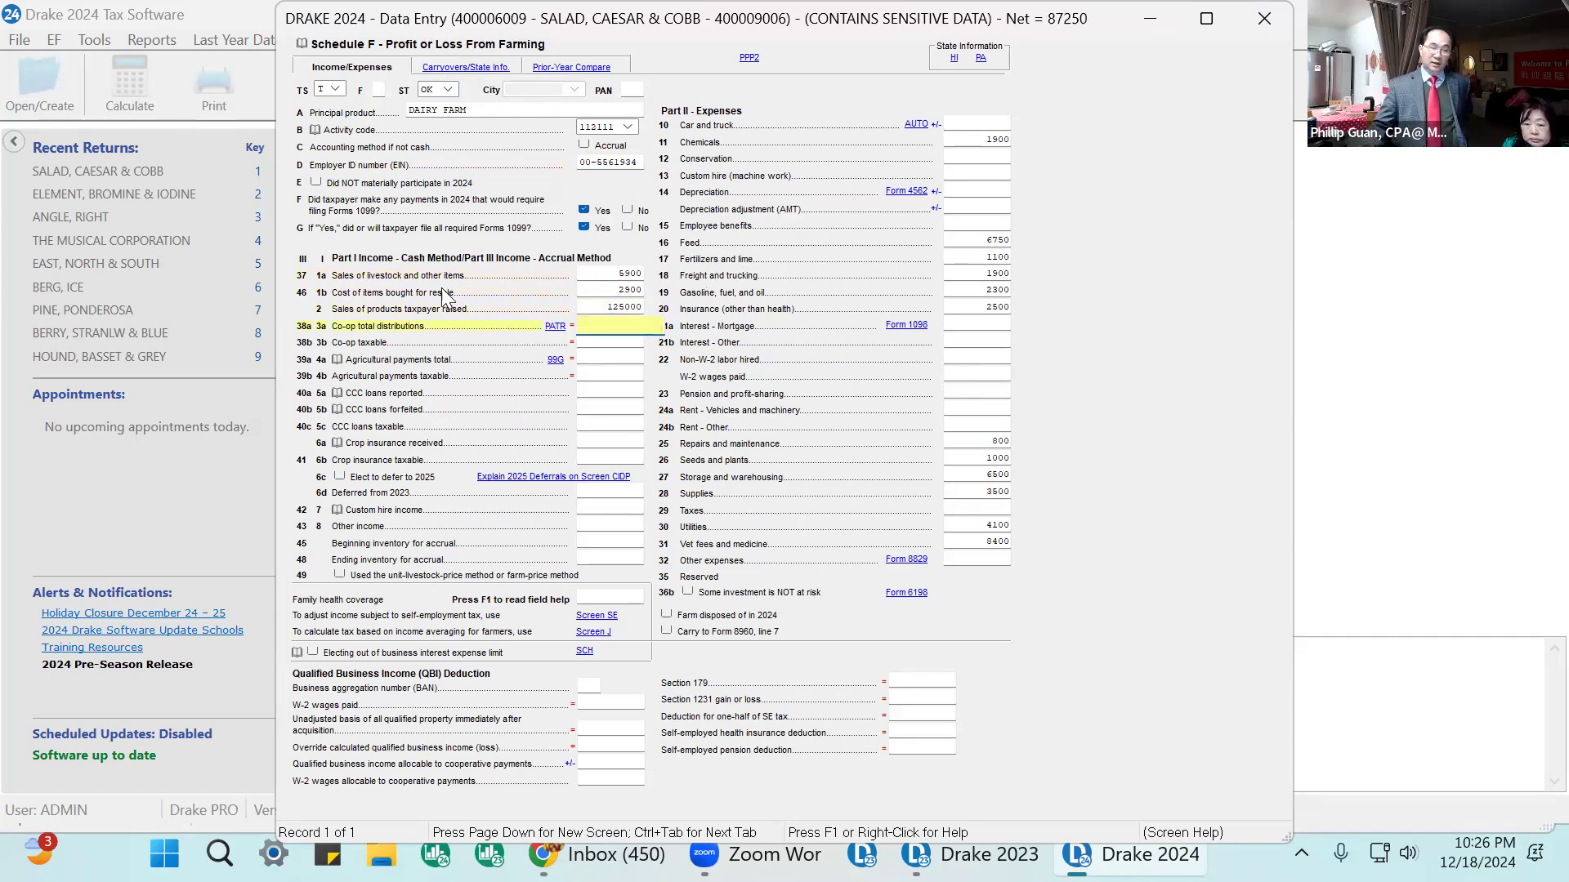
left_click(606, 308)
key("shift+End")
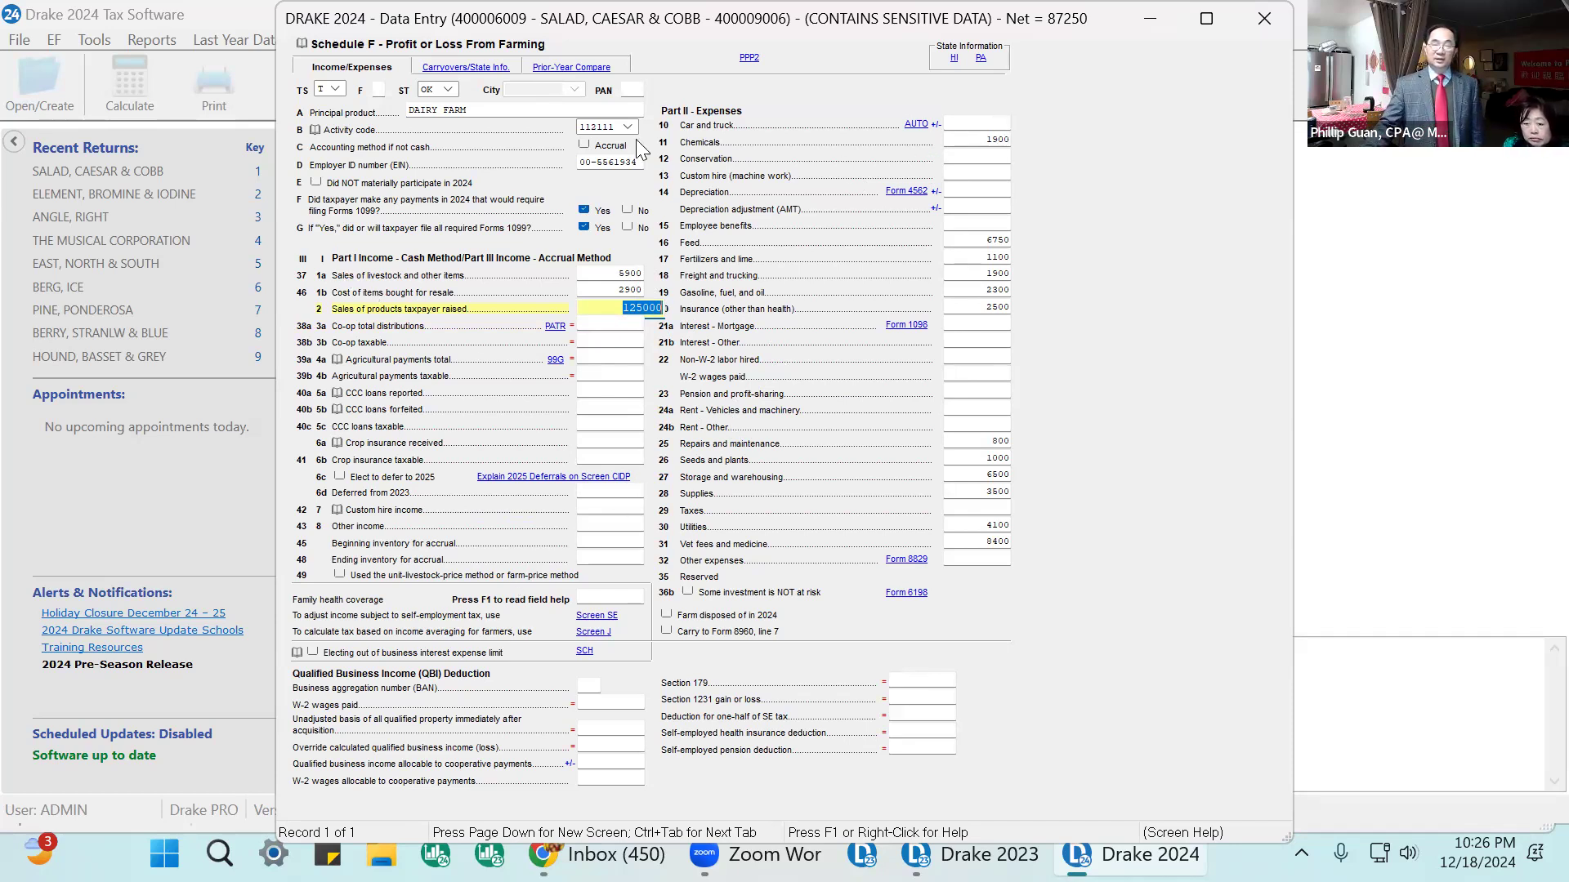
Step through the Part II farm expense lines to review each amount.
left_click(957, 122)
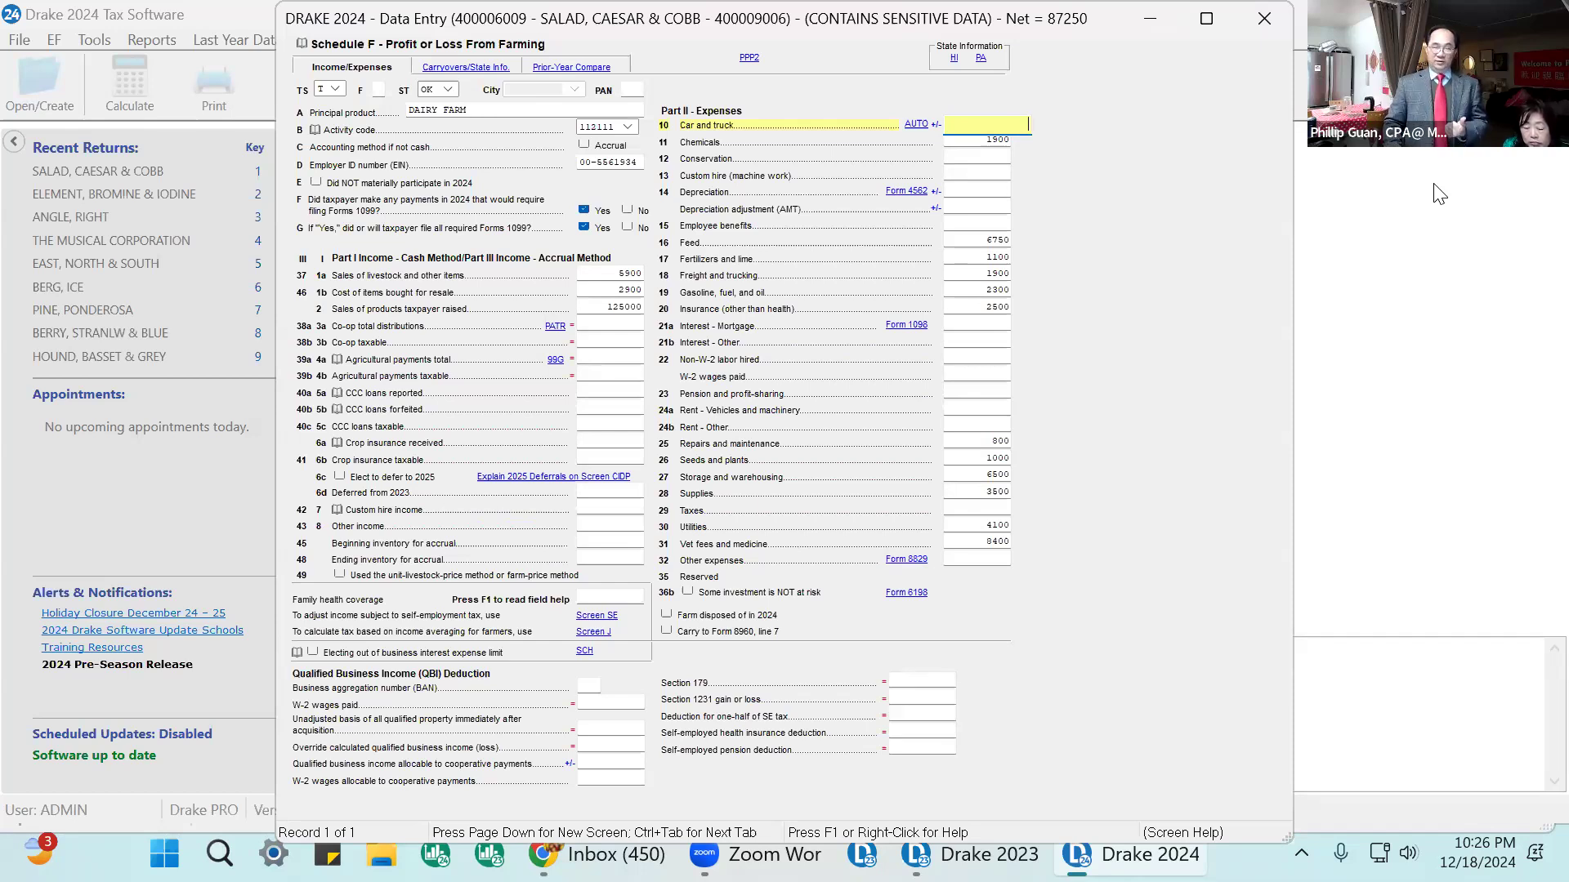
key("Return")
key("Return")
key("Return")
key("Return")
key("Return")
key("shift+Tab")
key("Return")
key("Return")
key("Return")
key("Return")
key("Return")
key("Return")
key("Return")
key("Return")
key("Return")
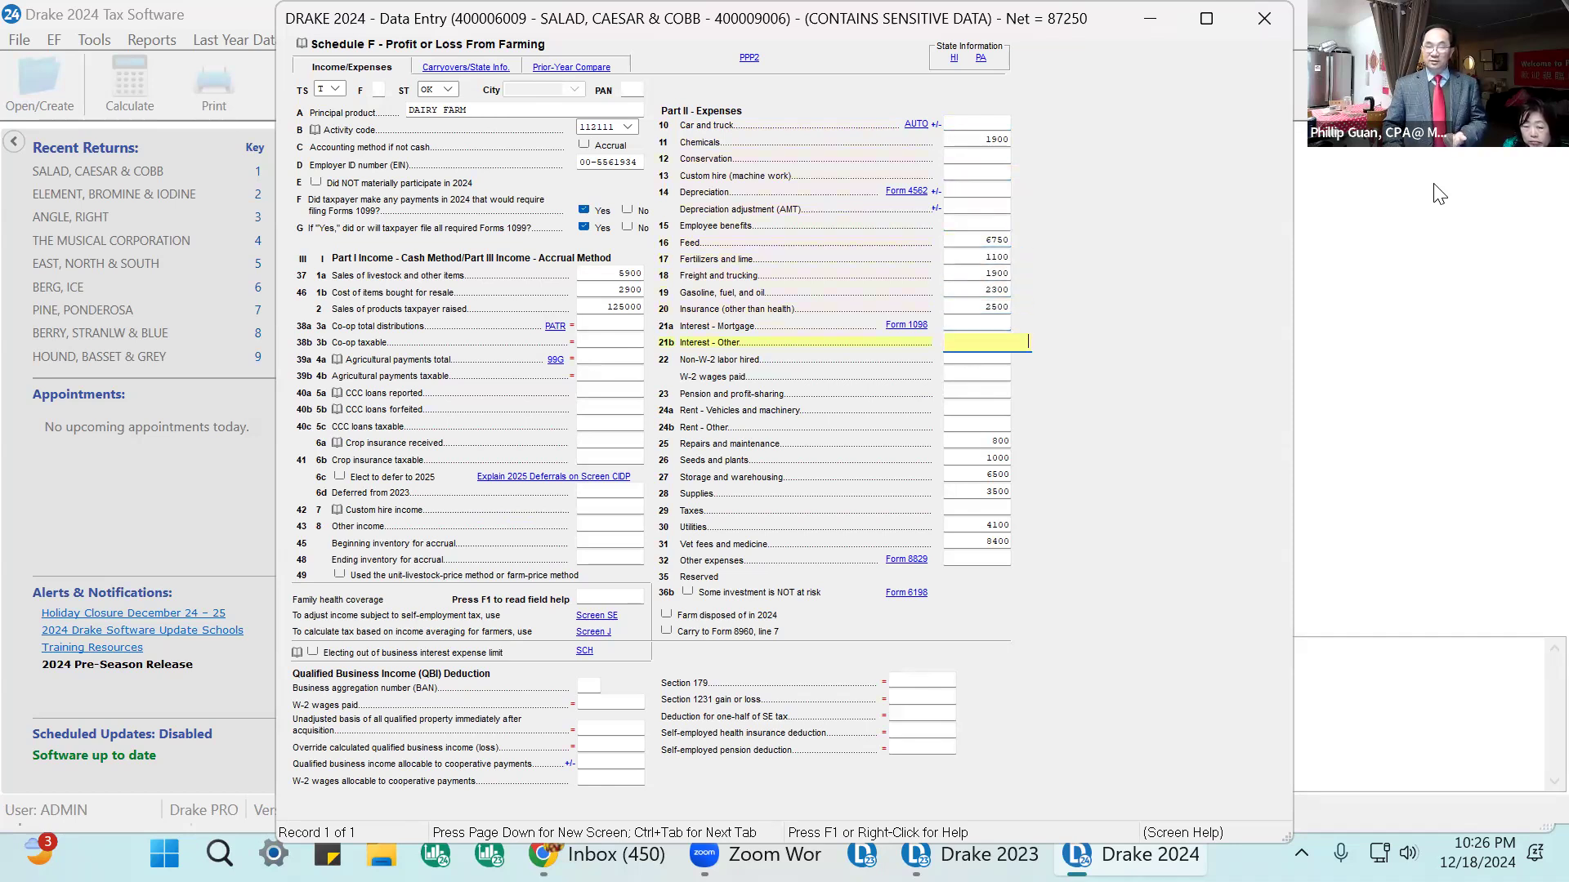
key("Return")
key("Return")
key("Return")
key("Return")
key("Return")
key("Return")
key("Return")
key("Return")
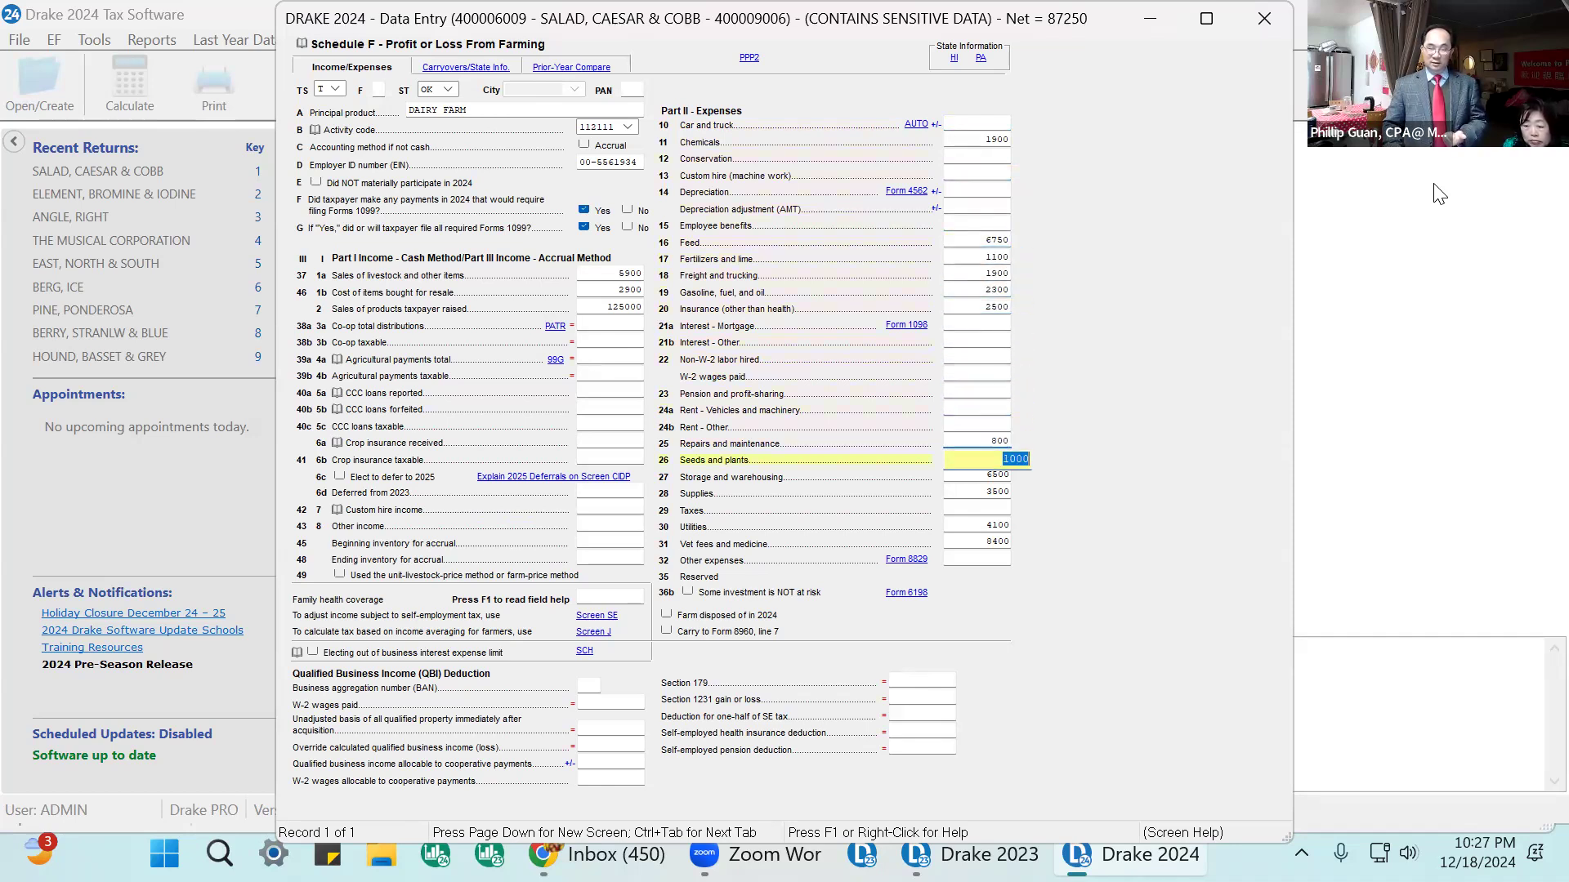
key("Return")
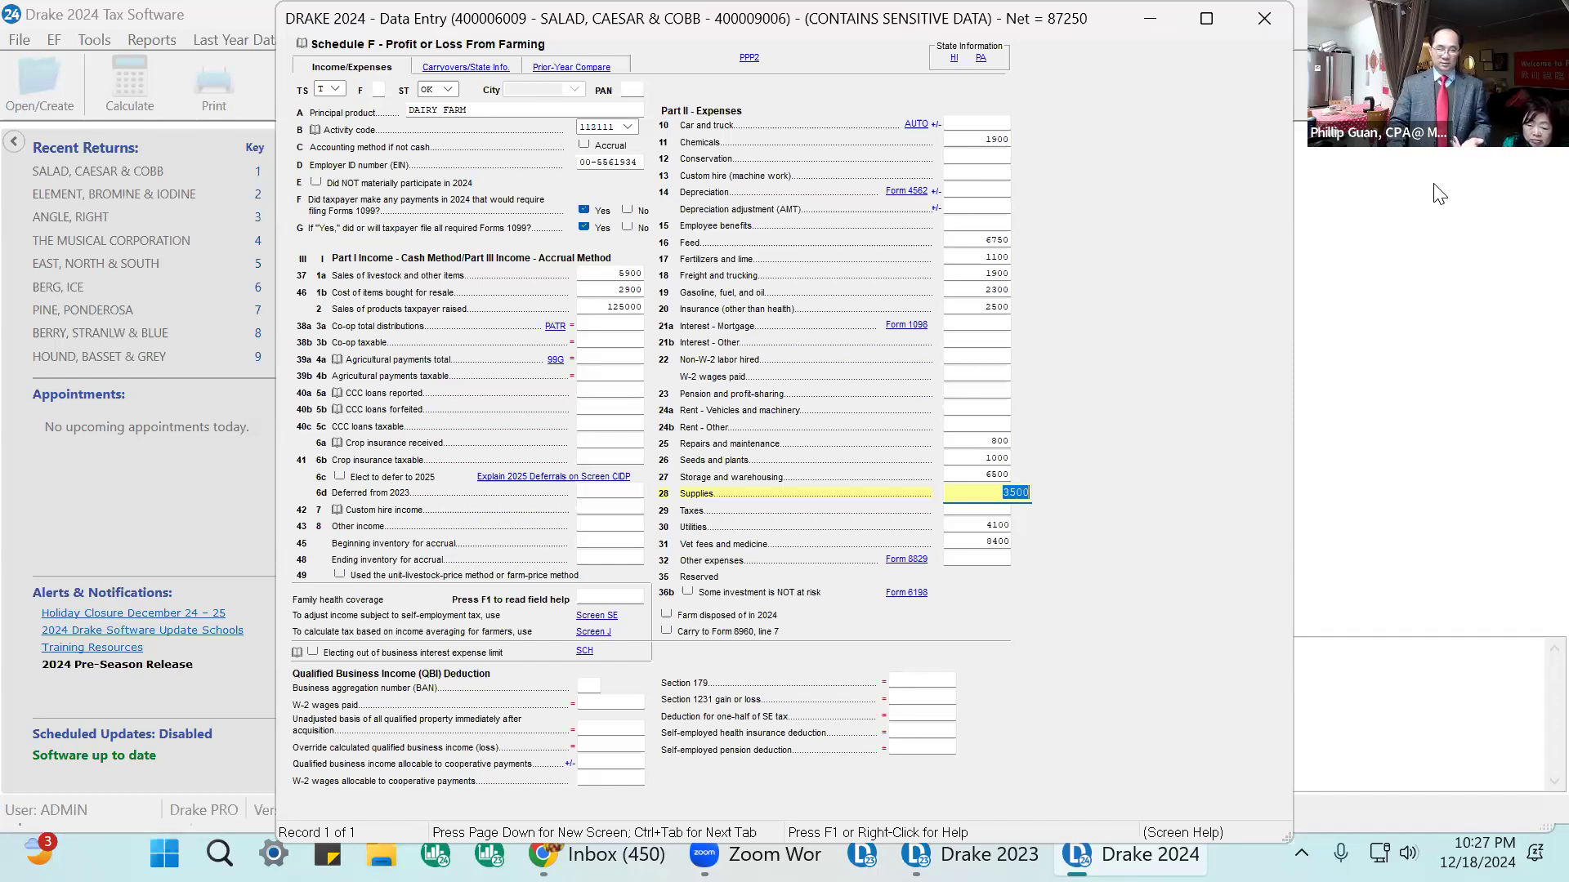
key("Return")
key("Return")
key("Return")
key("Return")
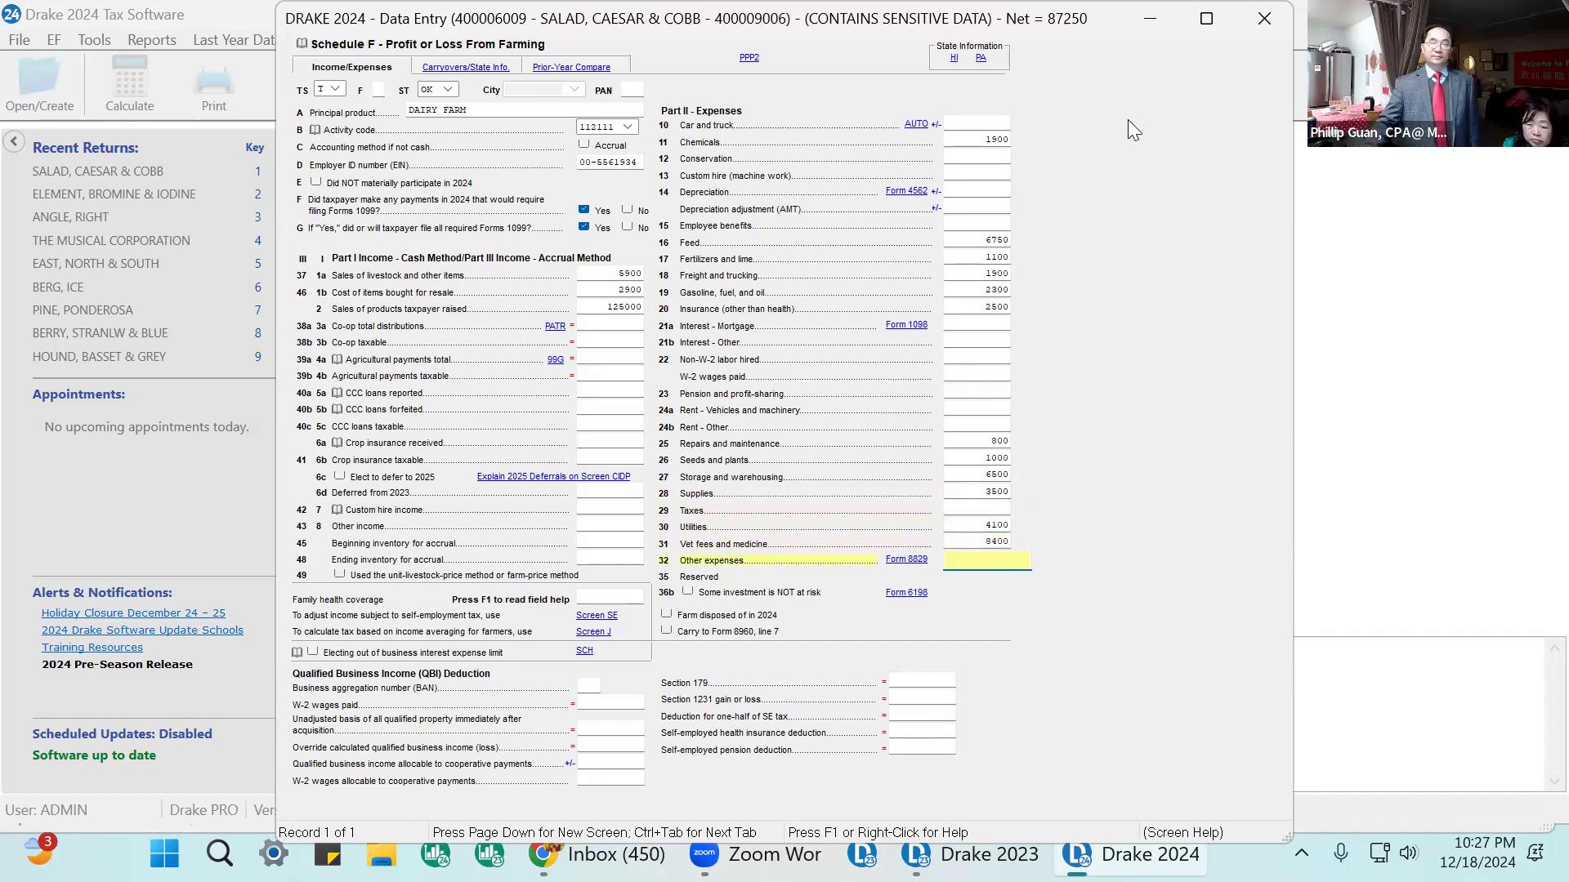
Open the Schedule F Carryovers/State Info tab.
left_click(587, 128)
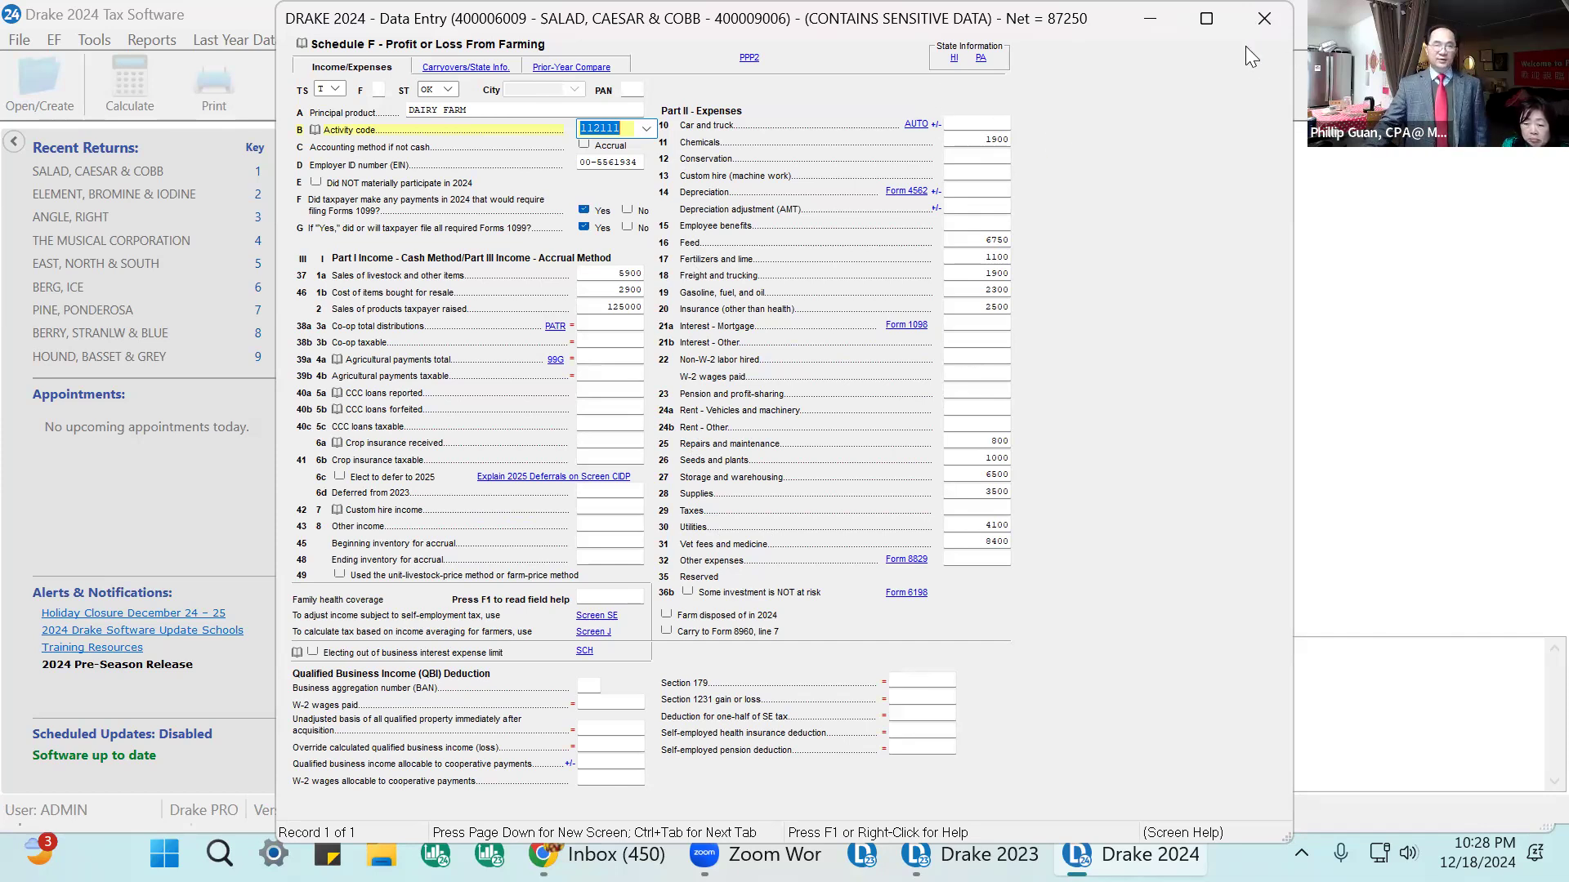
left_click(467, 67)
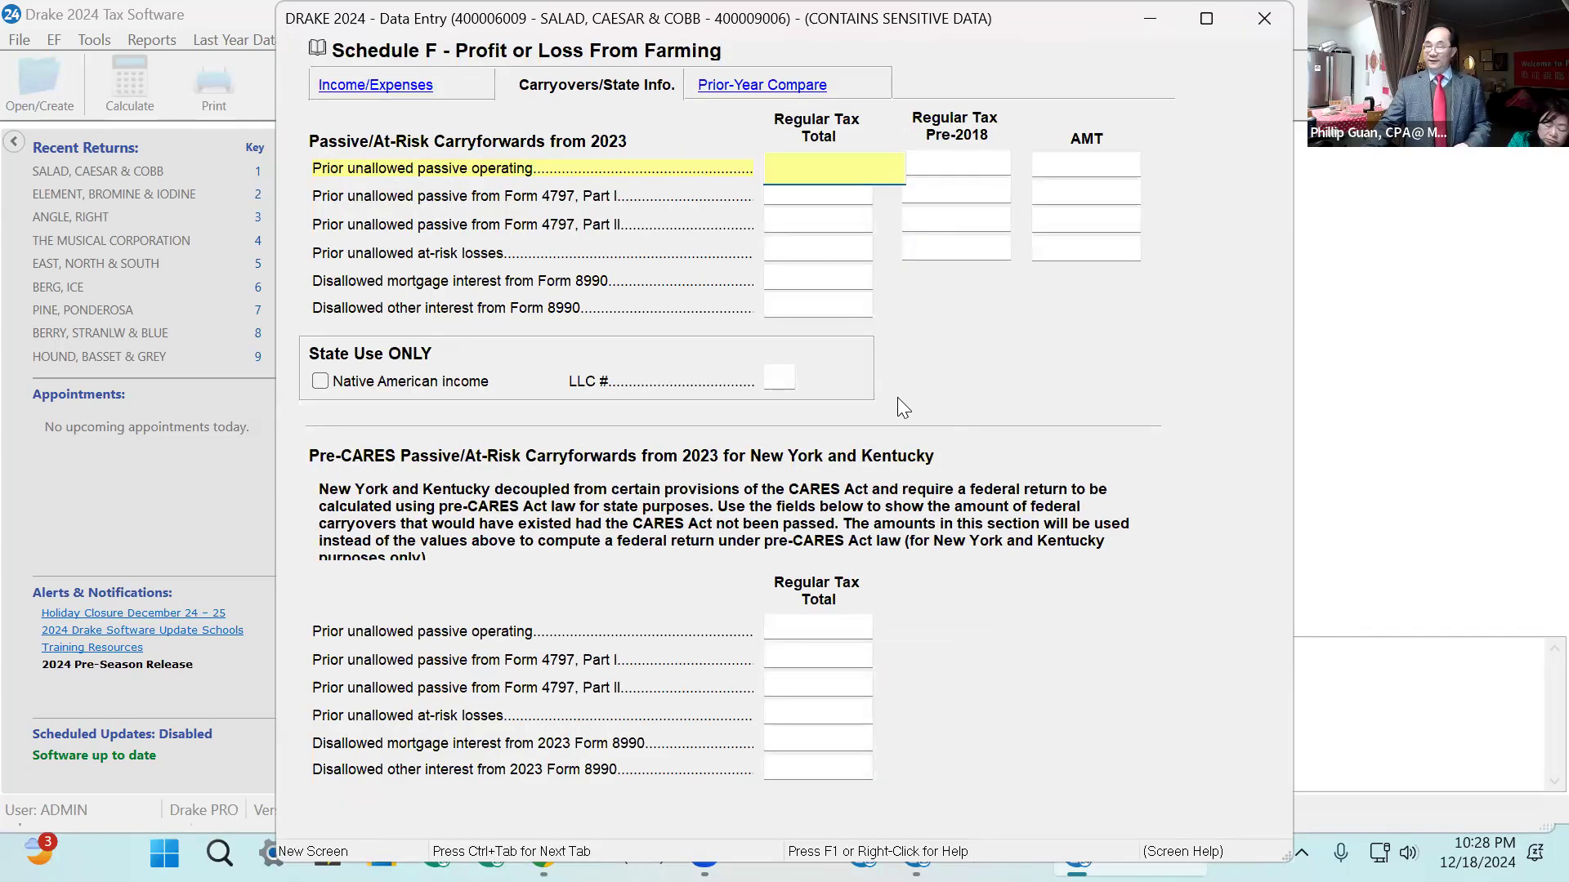
On Schedule F's prior-year comparison, set 2023 resale livestock sales to 5800, their cost to 3000, and products raised to 115000.
left_click(755, 84)
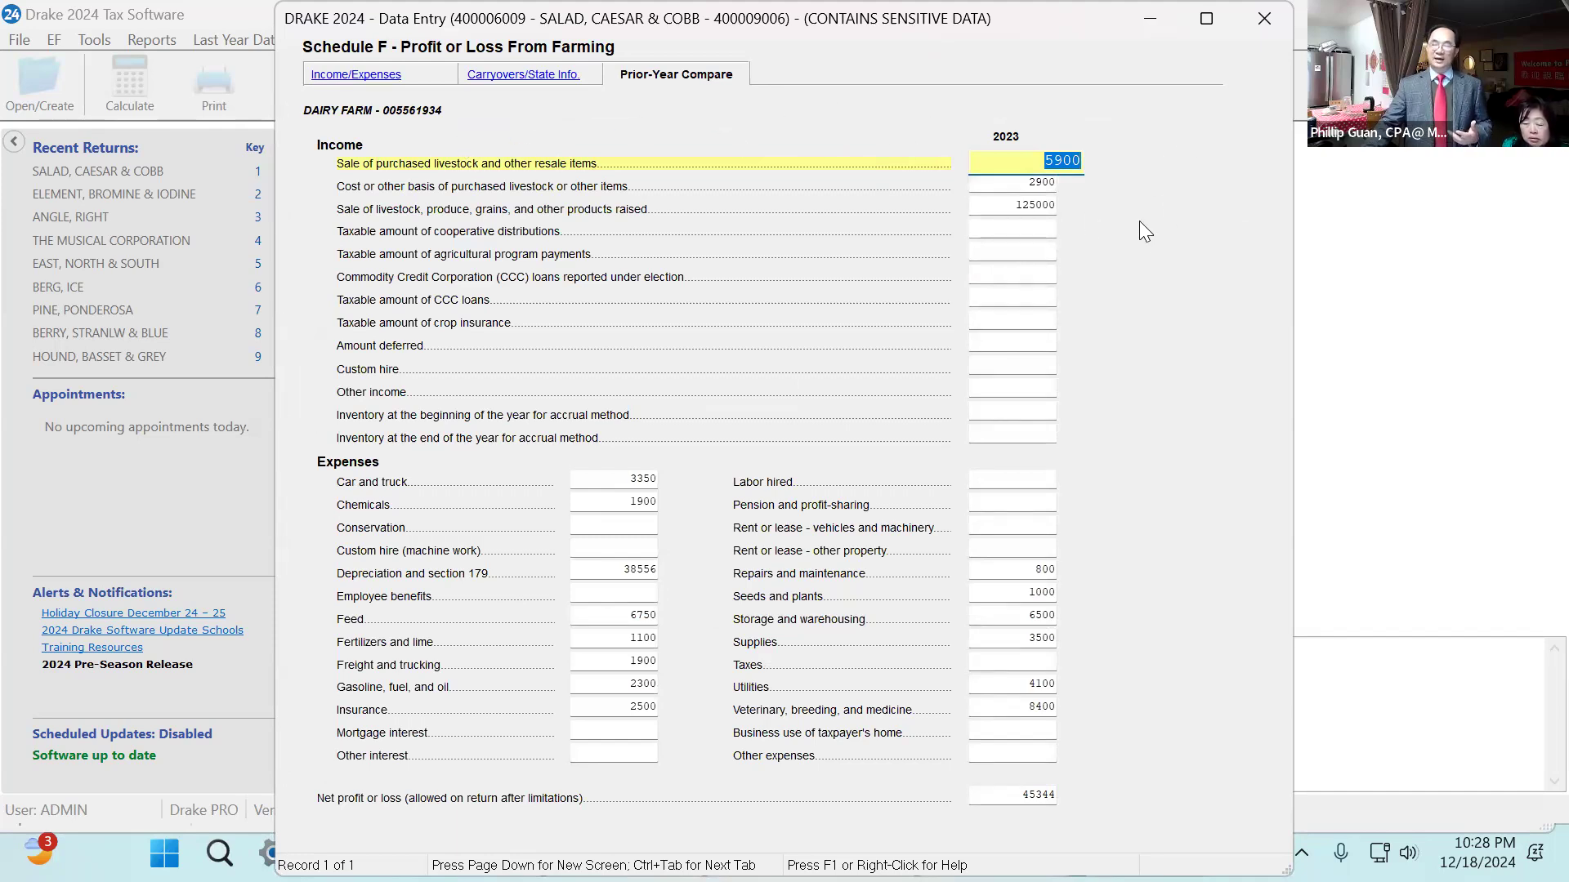
left_click(367, 75)
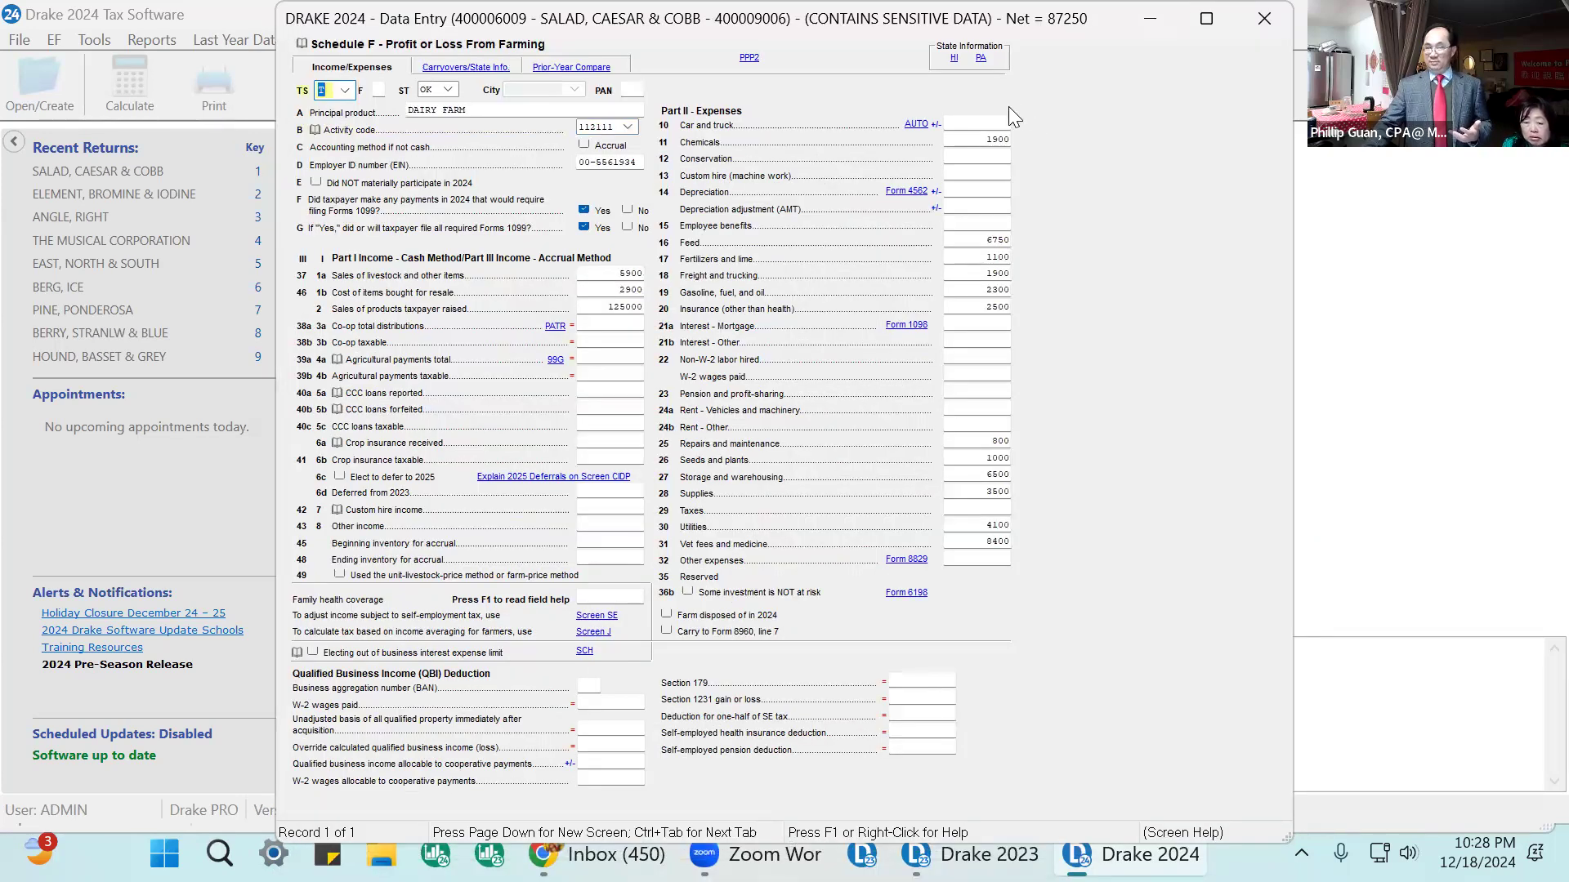
left_click(571, 67)
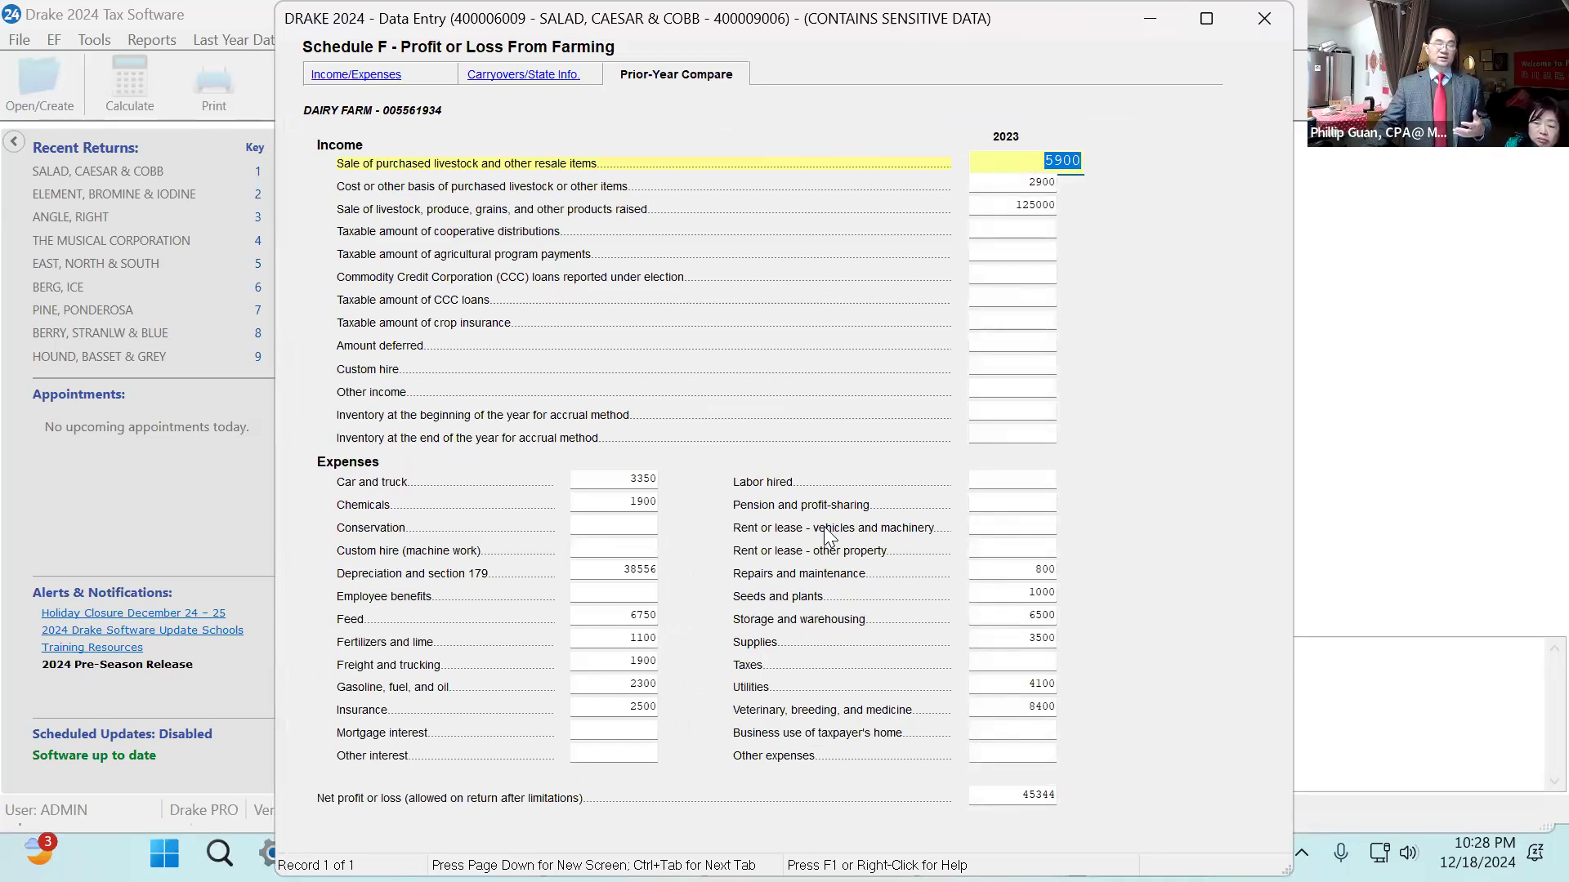
left_click(1055, 159)
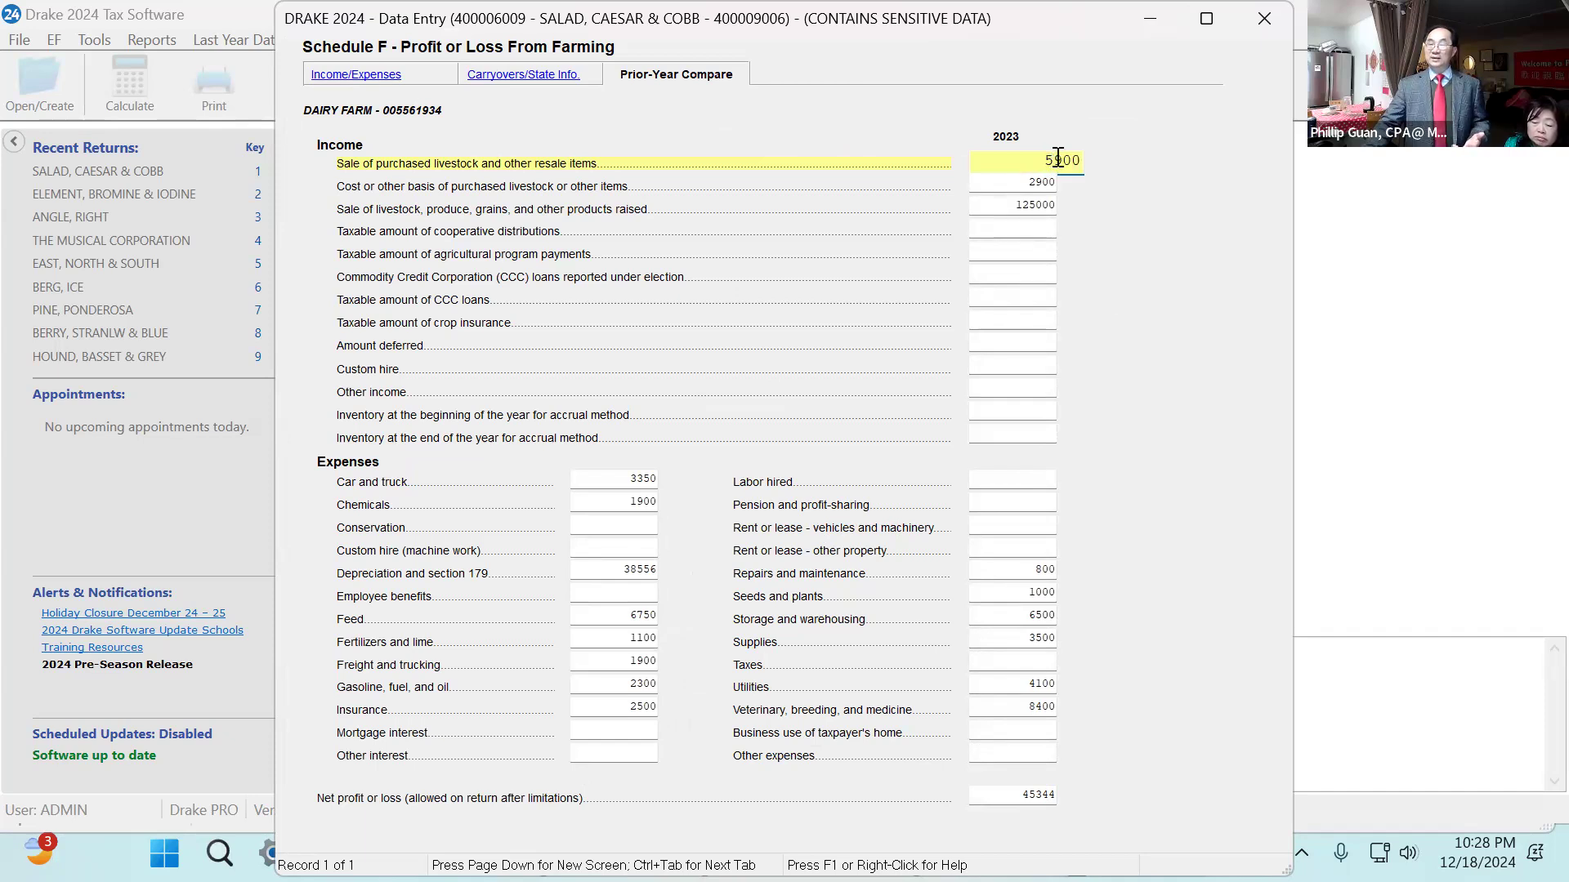
left_click_drag(1062, 160, 1036, 160)
left_click(1060, 160)
key("BackSpace")
type("8")
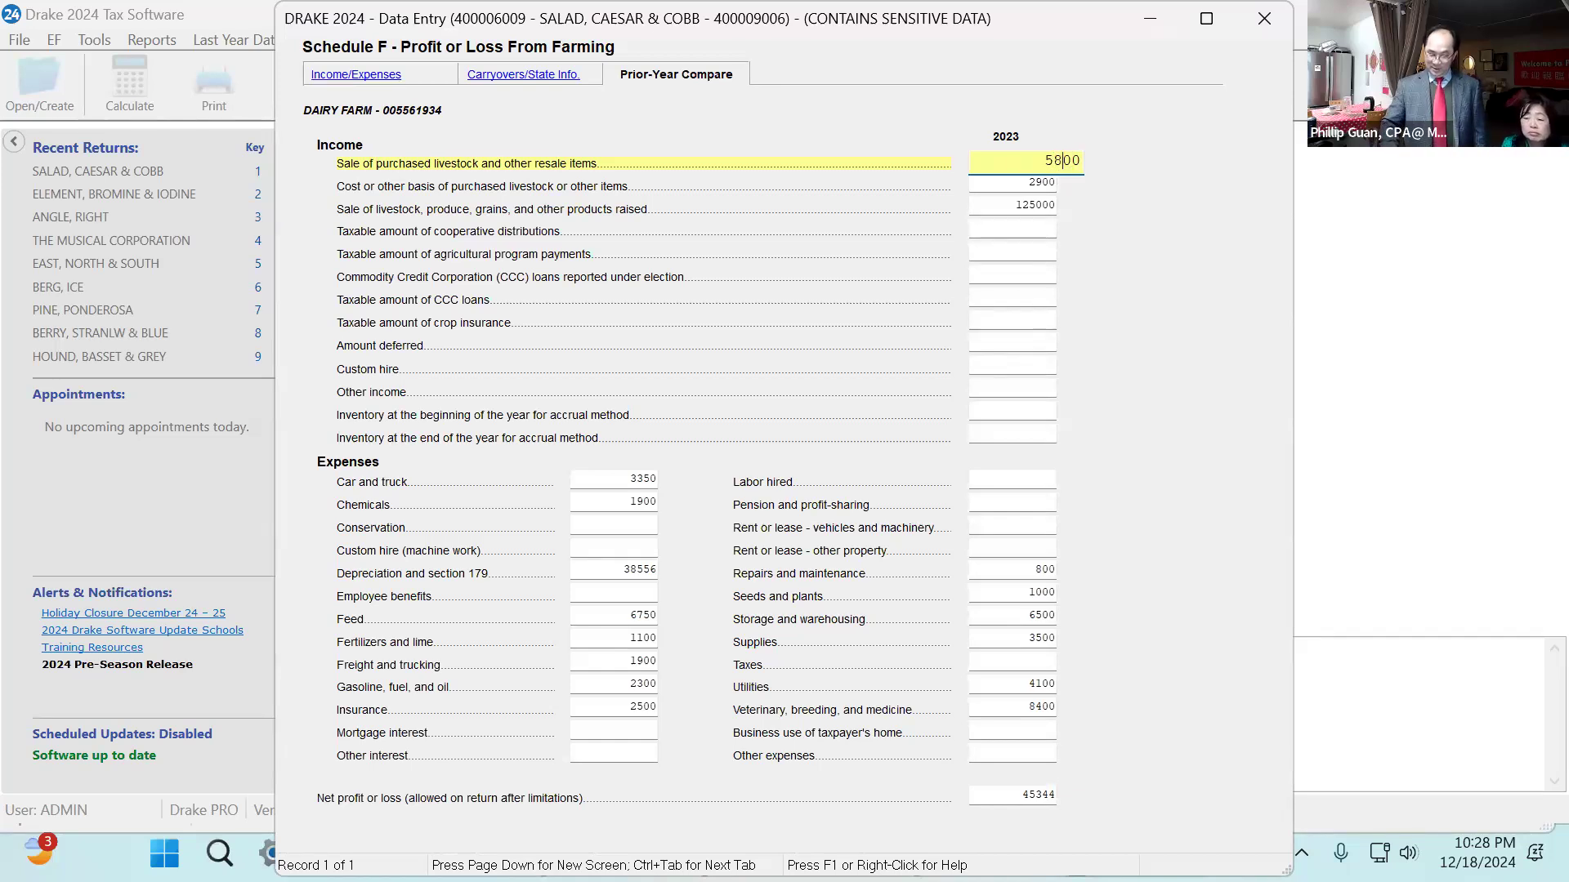
key("Tab")
type("3000")
key("Tab")
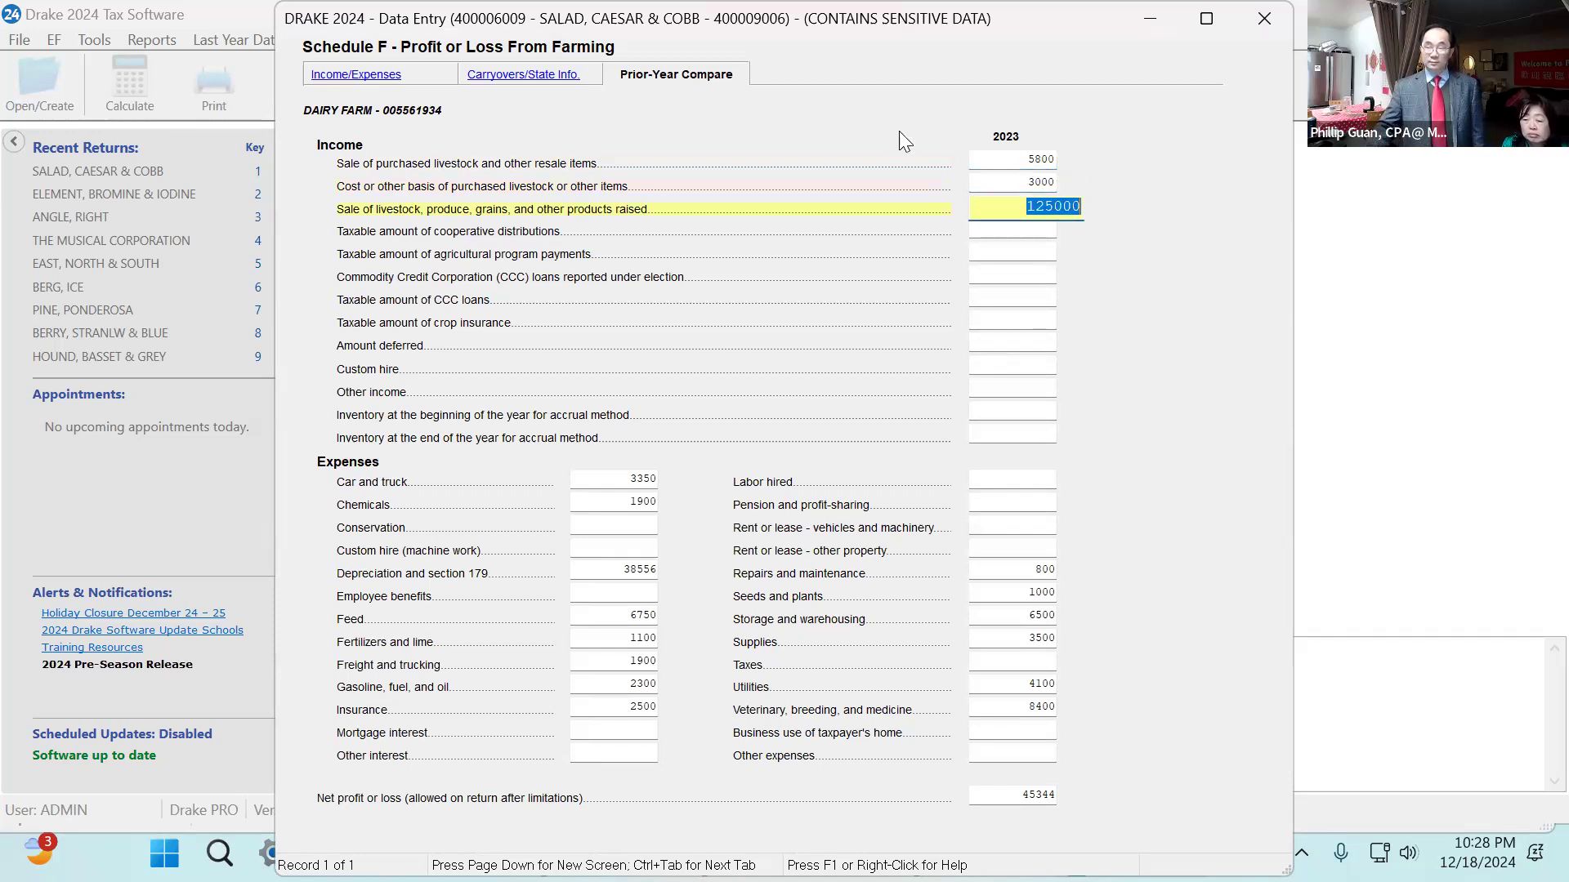
left_click(1047, 204)
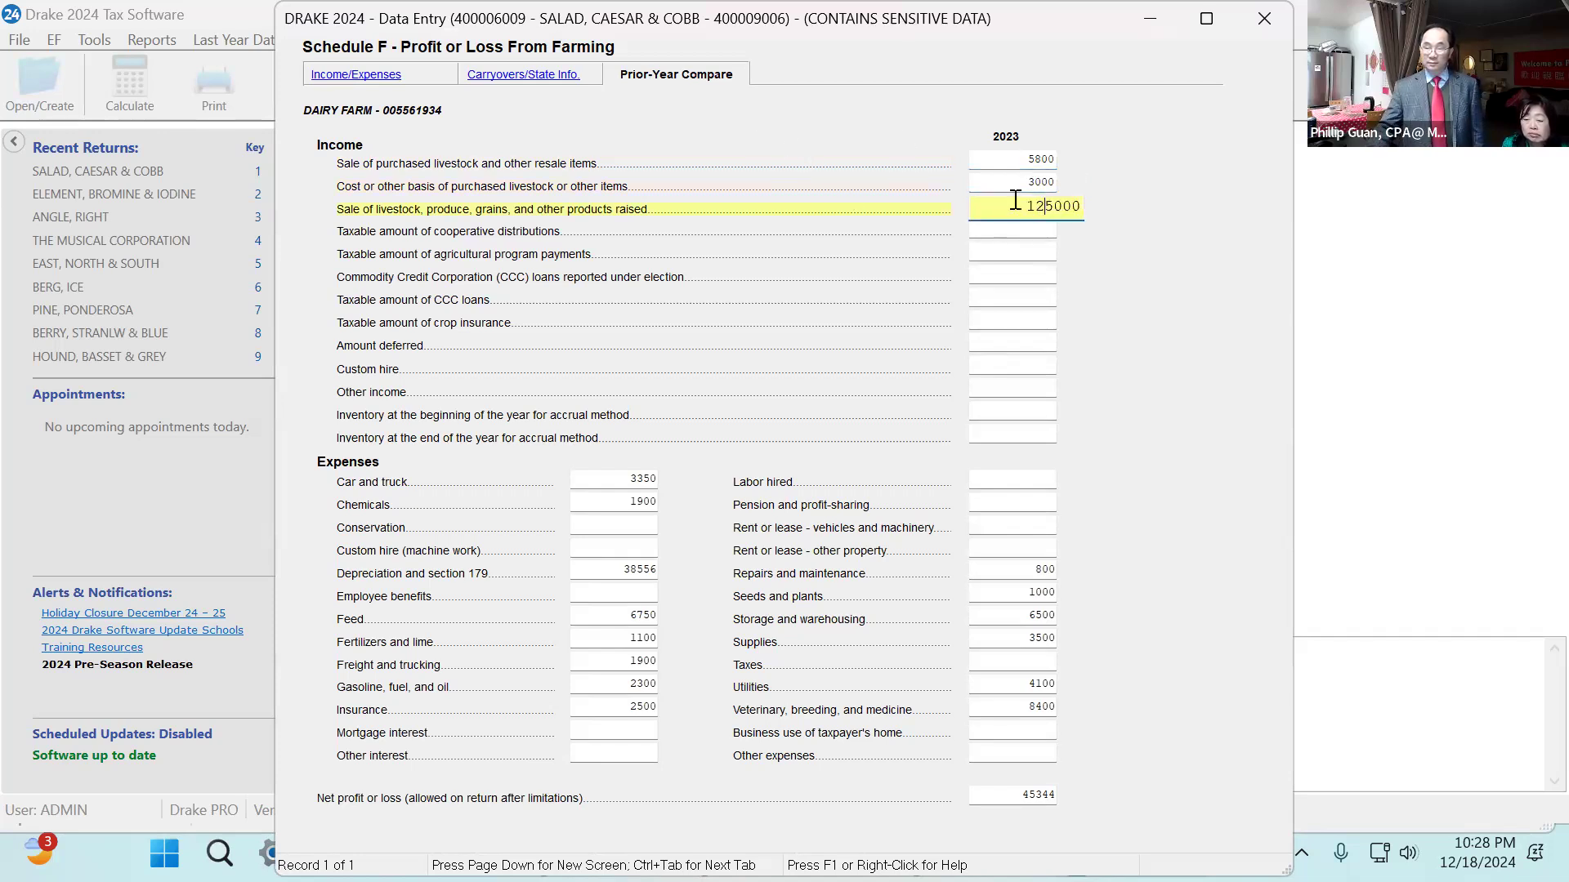
key("BackSpace")
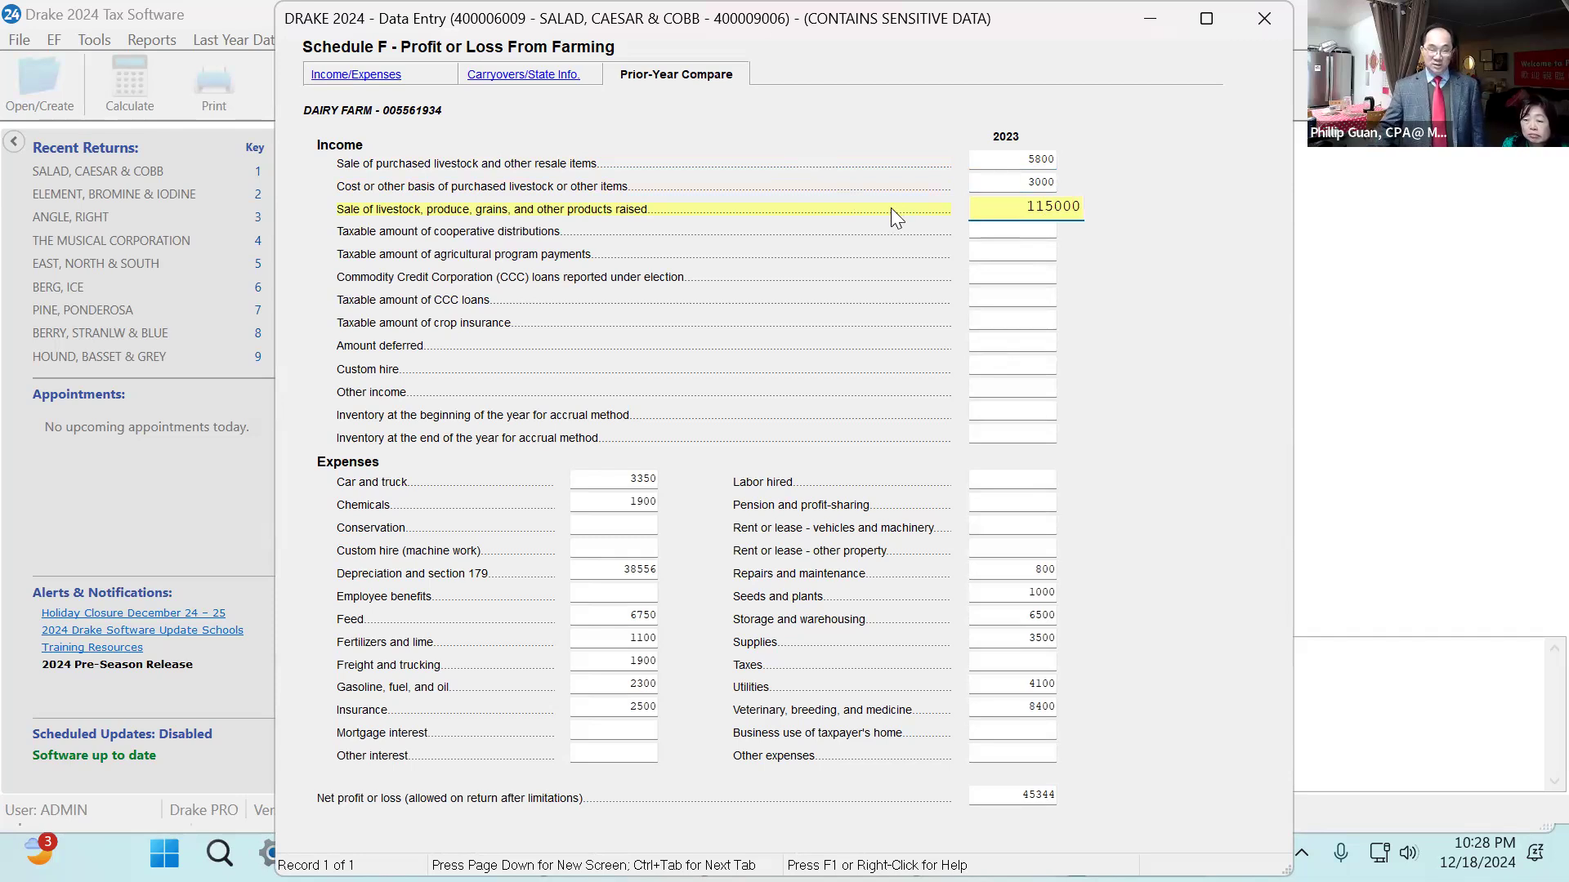
Enter 2023 expenses: car and truck 2350, chemicals 1800, depreciation 36556, feed 6050, fertilizers and lime 1000.
left_click(635, 482)
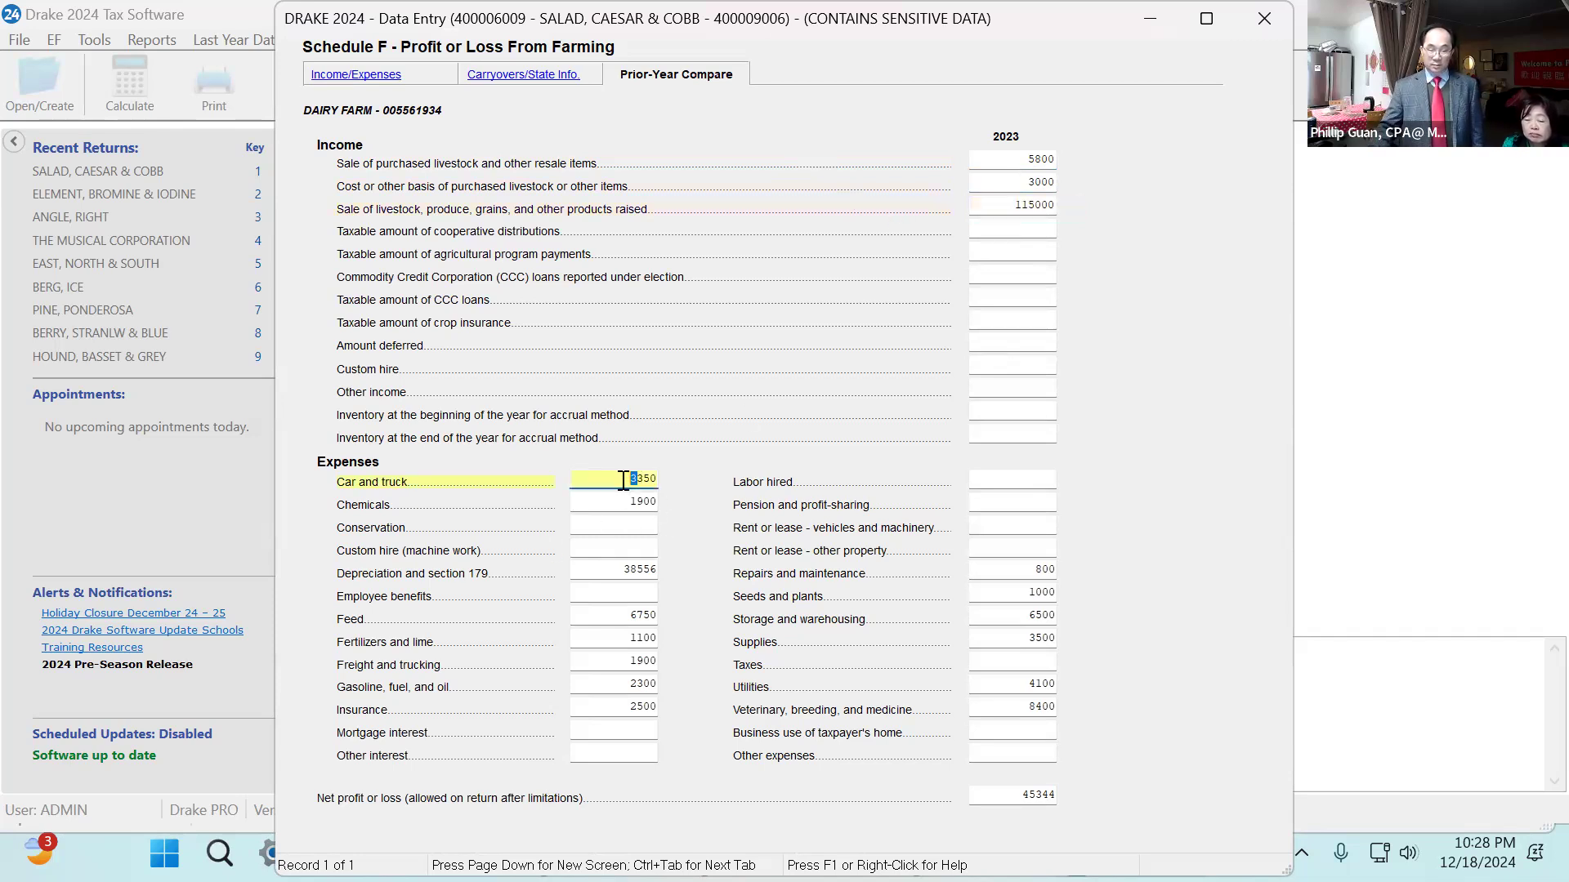
type("2")
key("Tab")
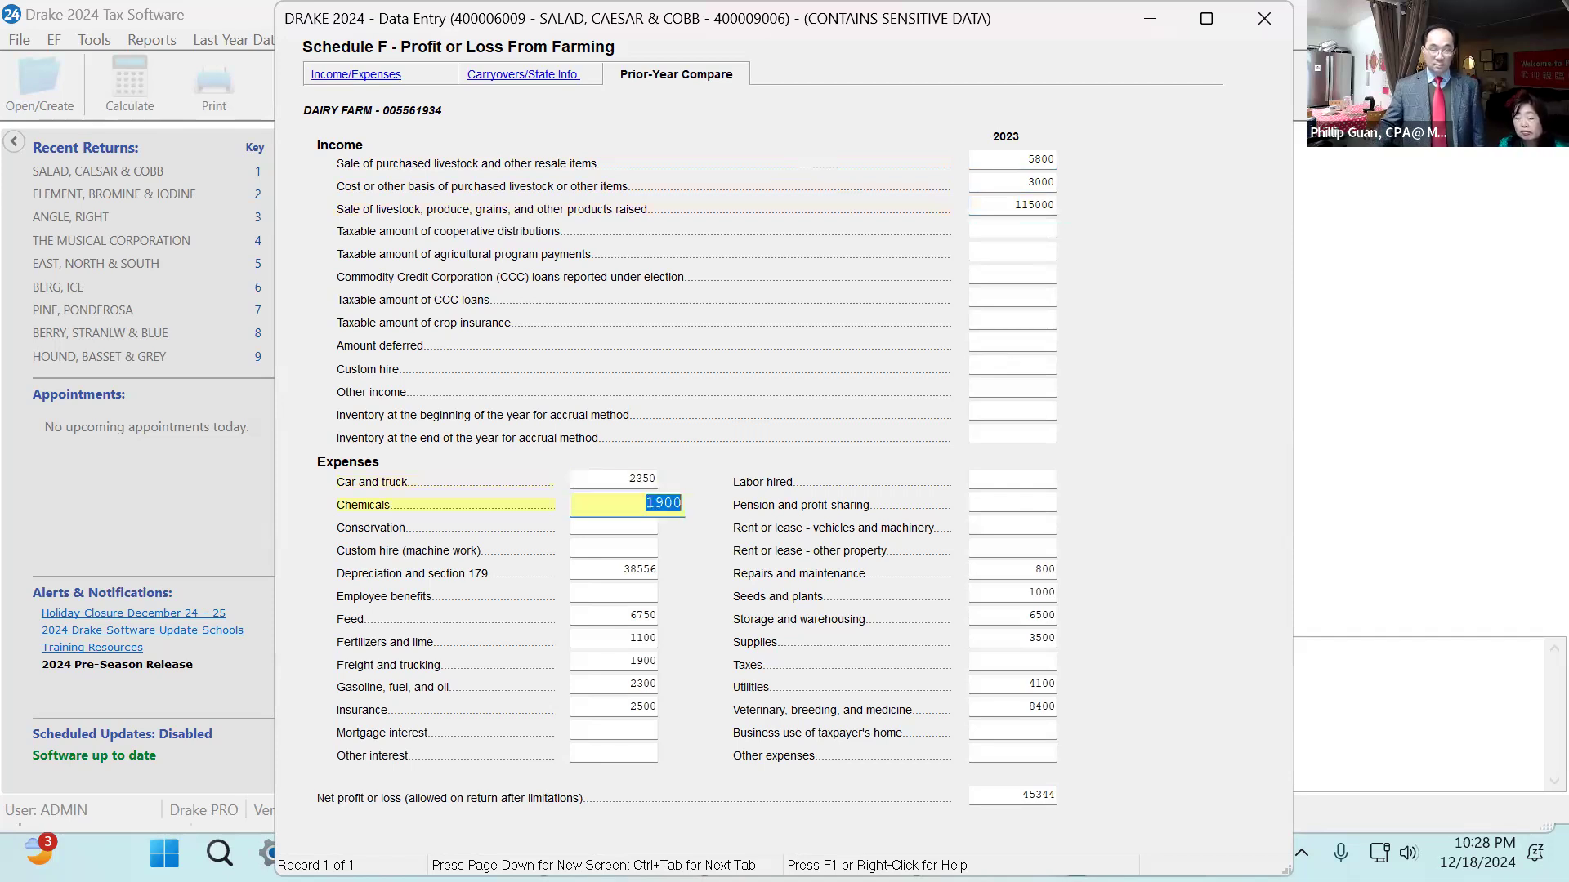
left_click(667, 502)
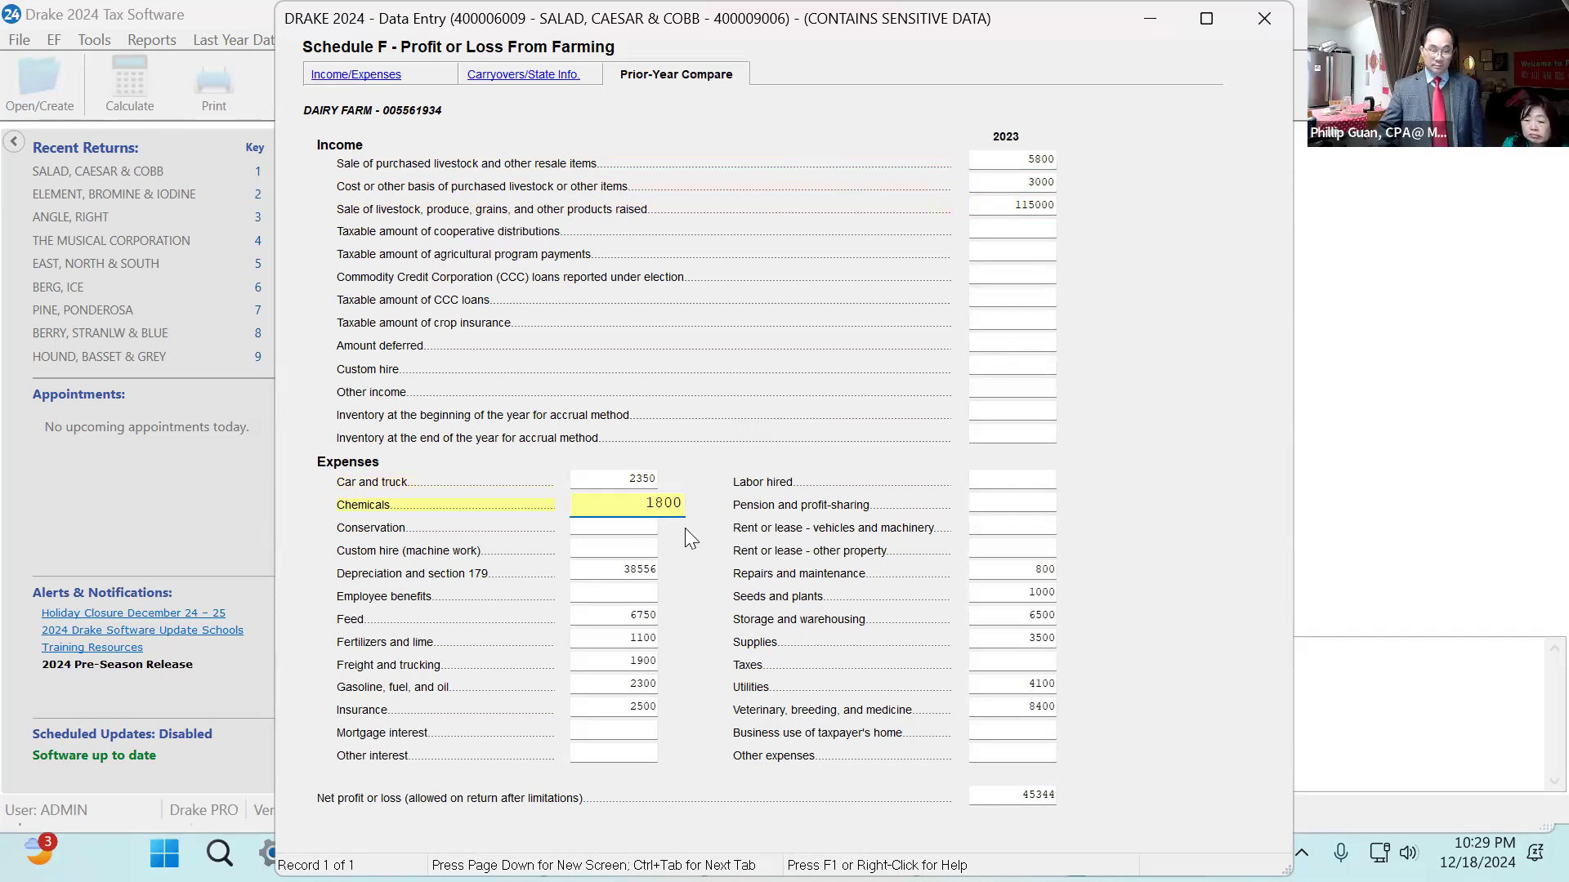
left_click(639, 570)
key("BackSpace")
type("6")
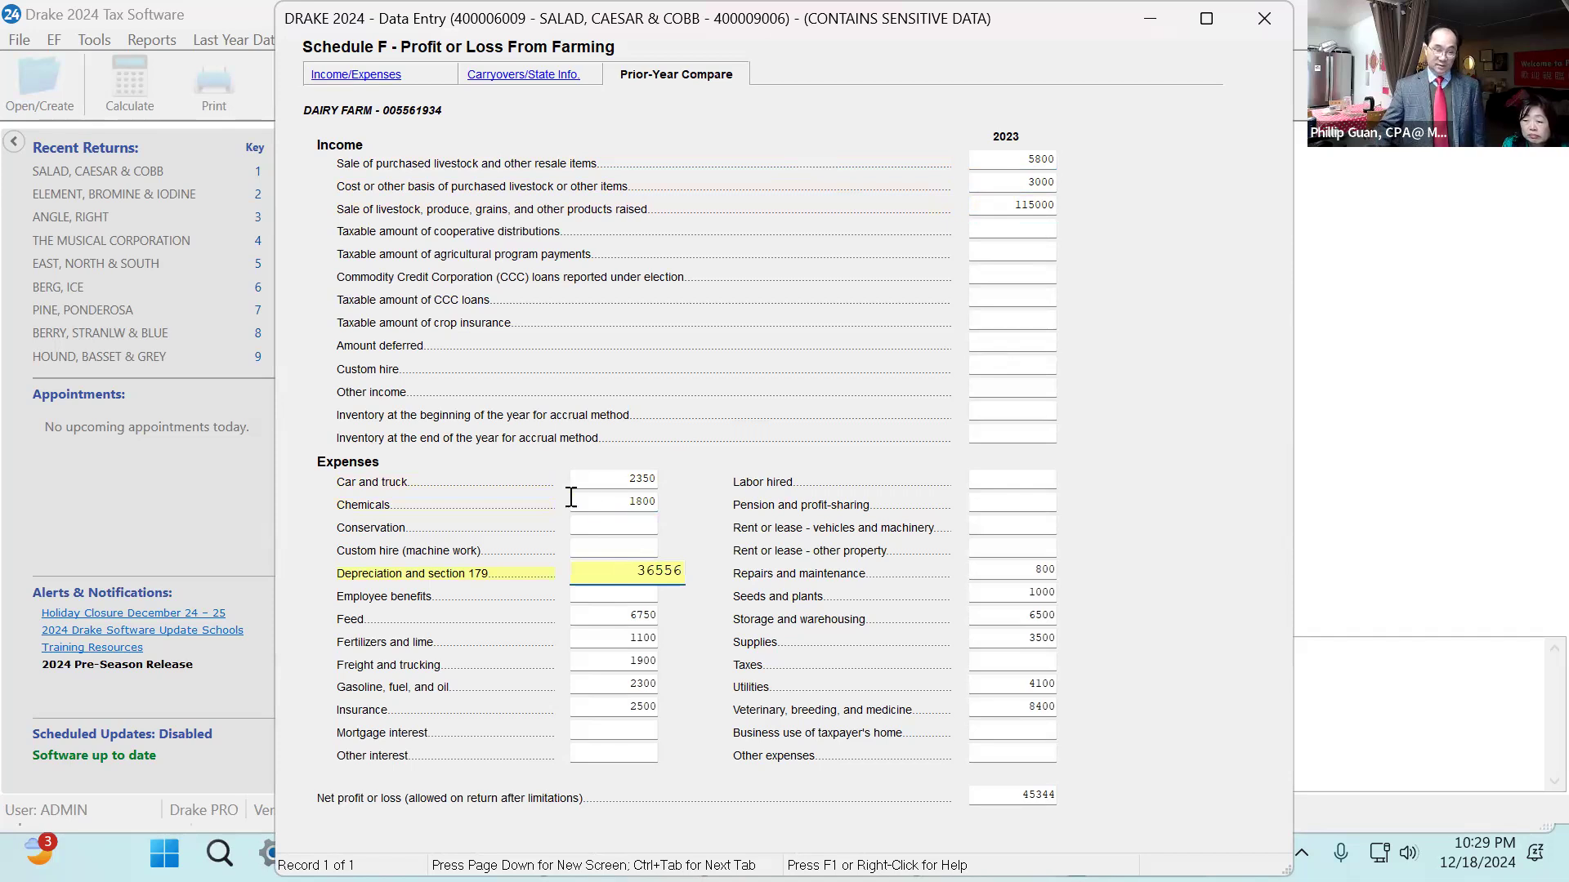
left_click(641, 615)
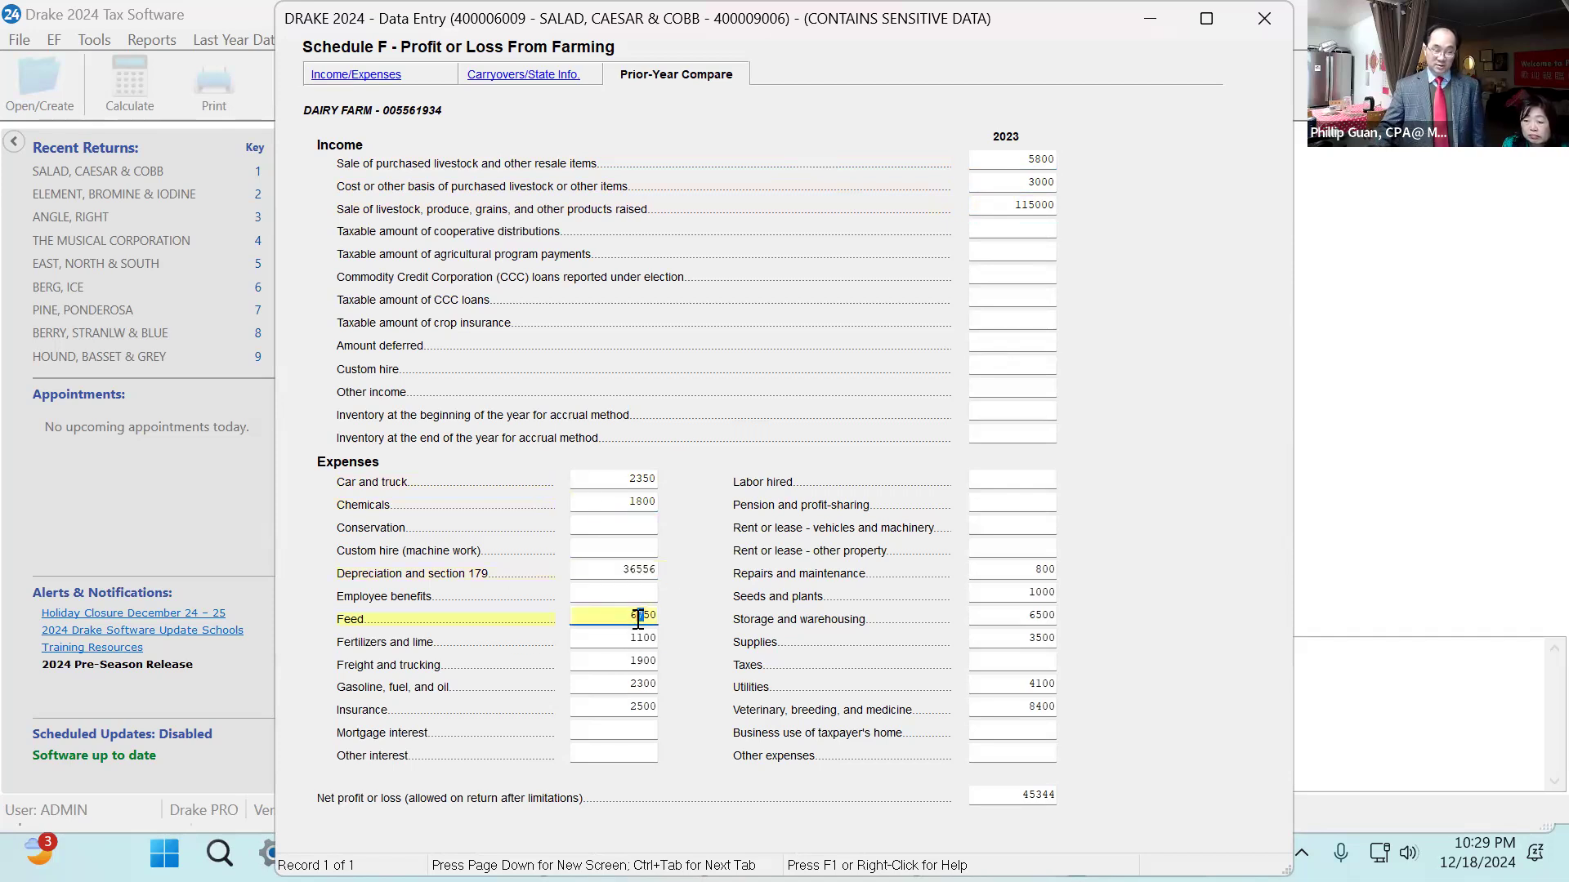
type("0")
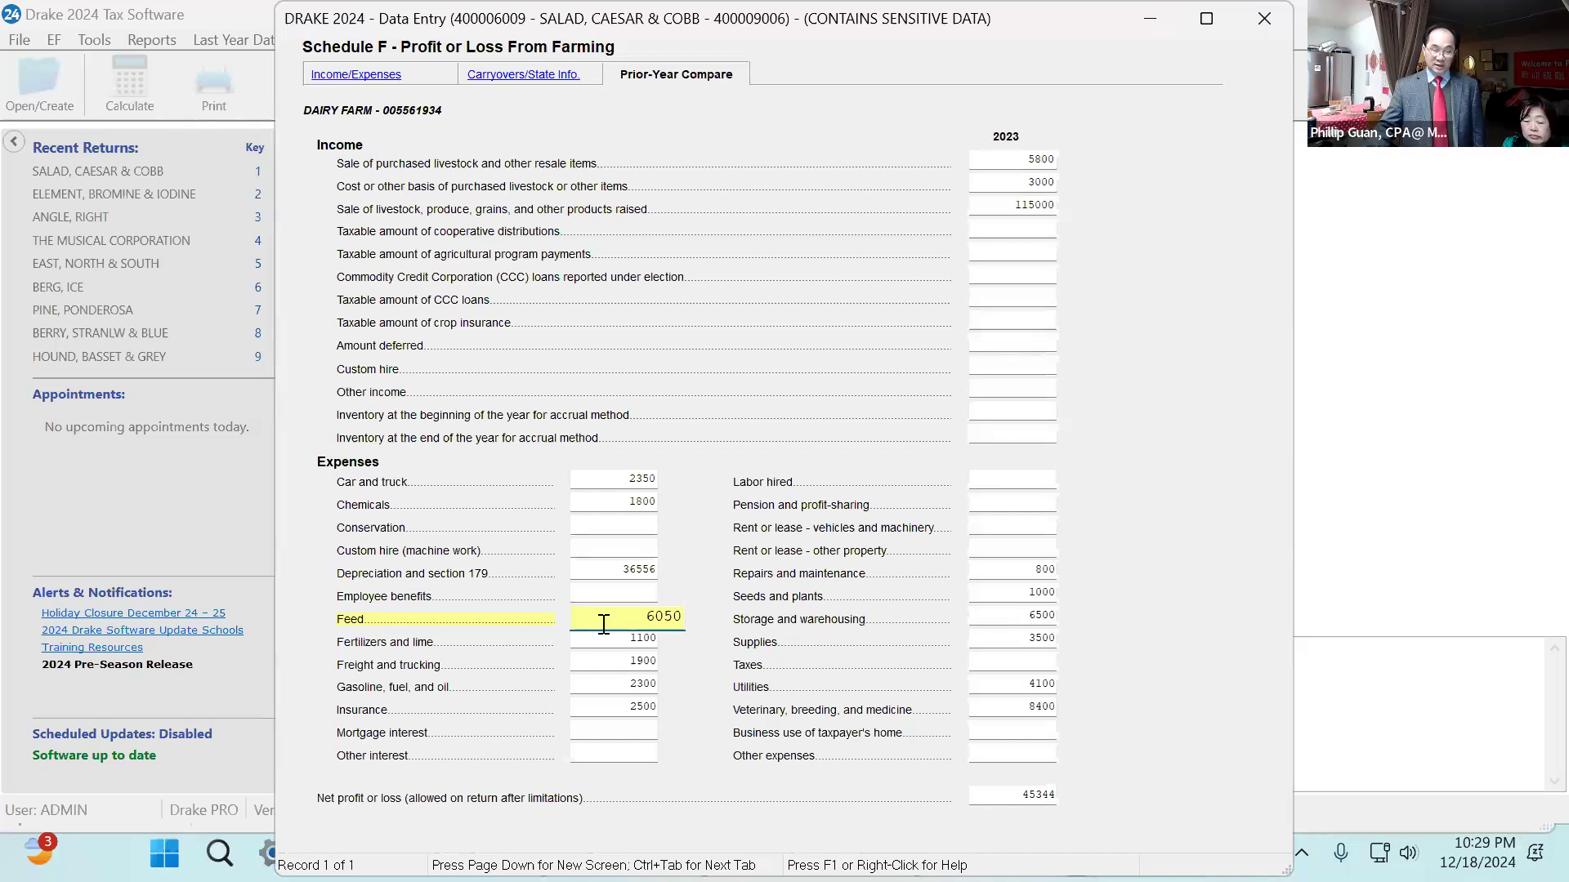
left_click(641, 640)
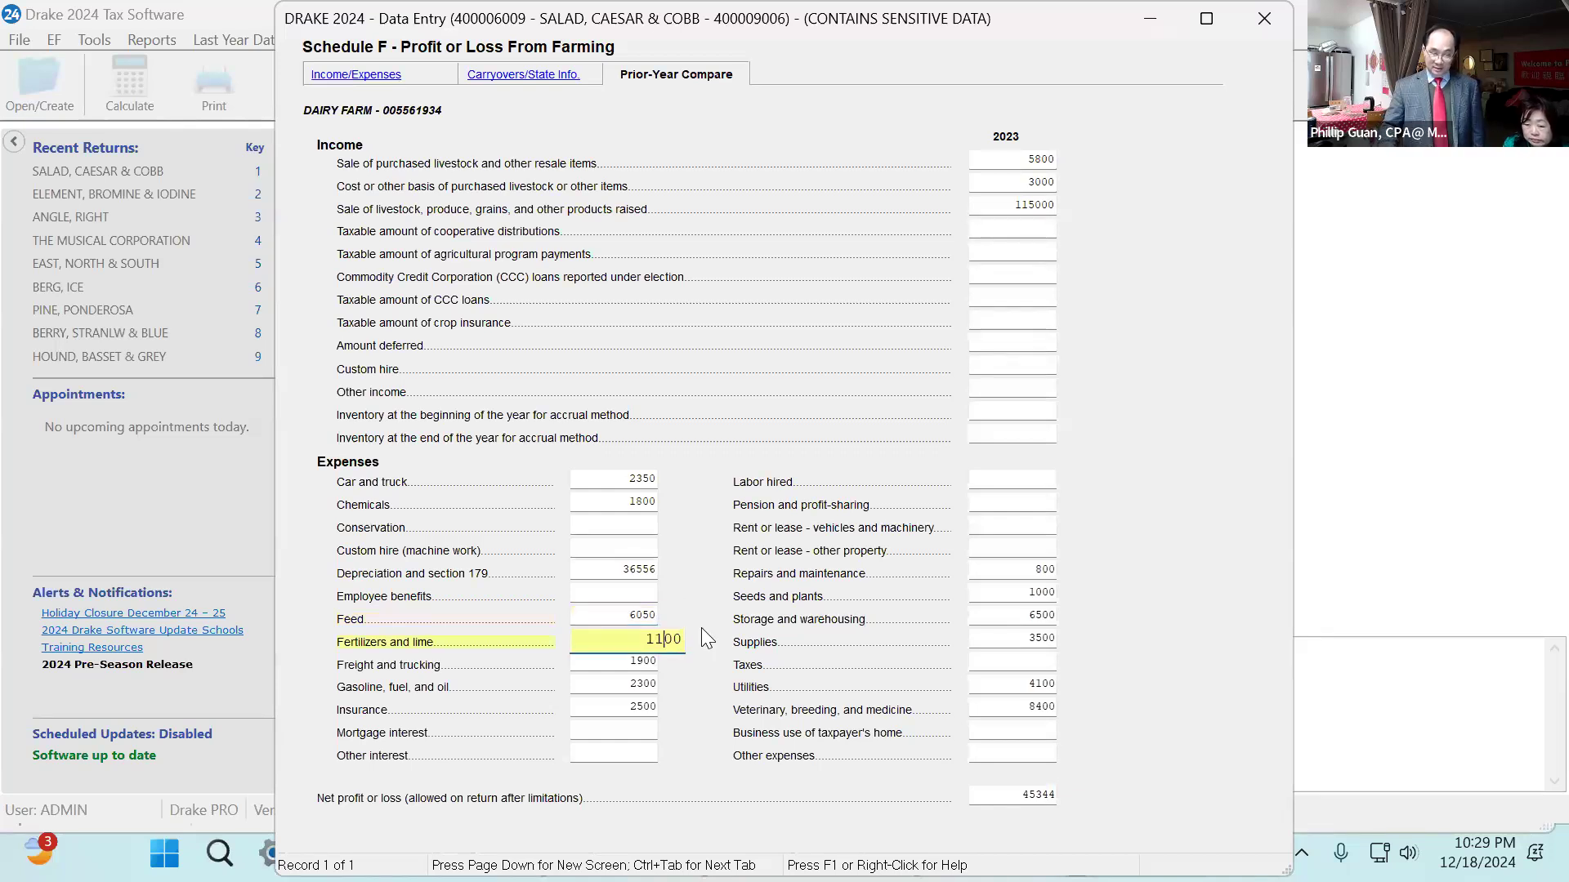
type("0")
key("Return")
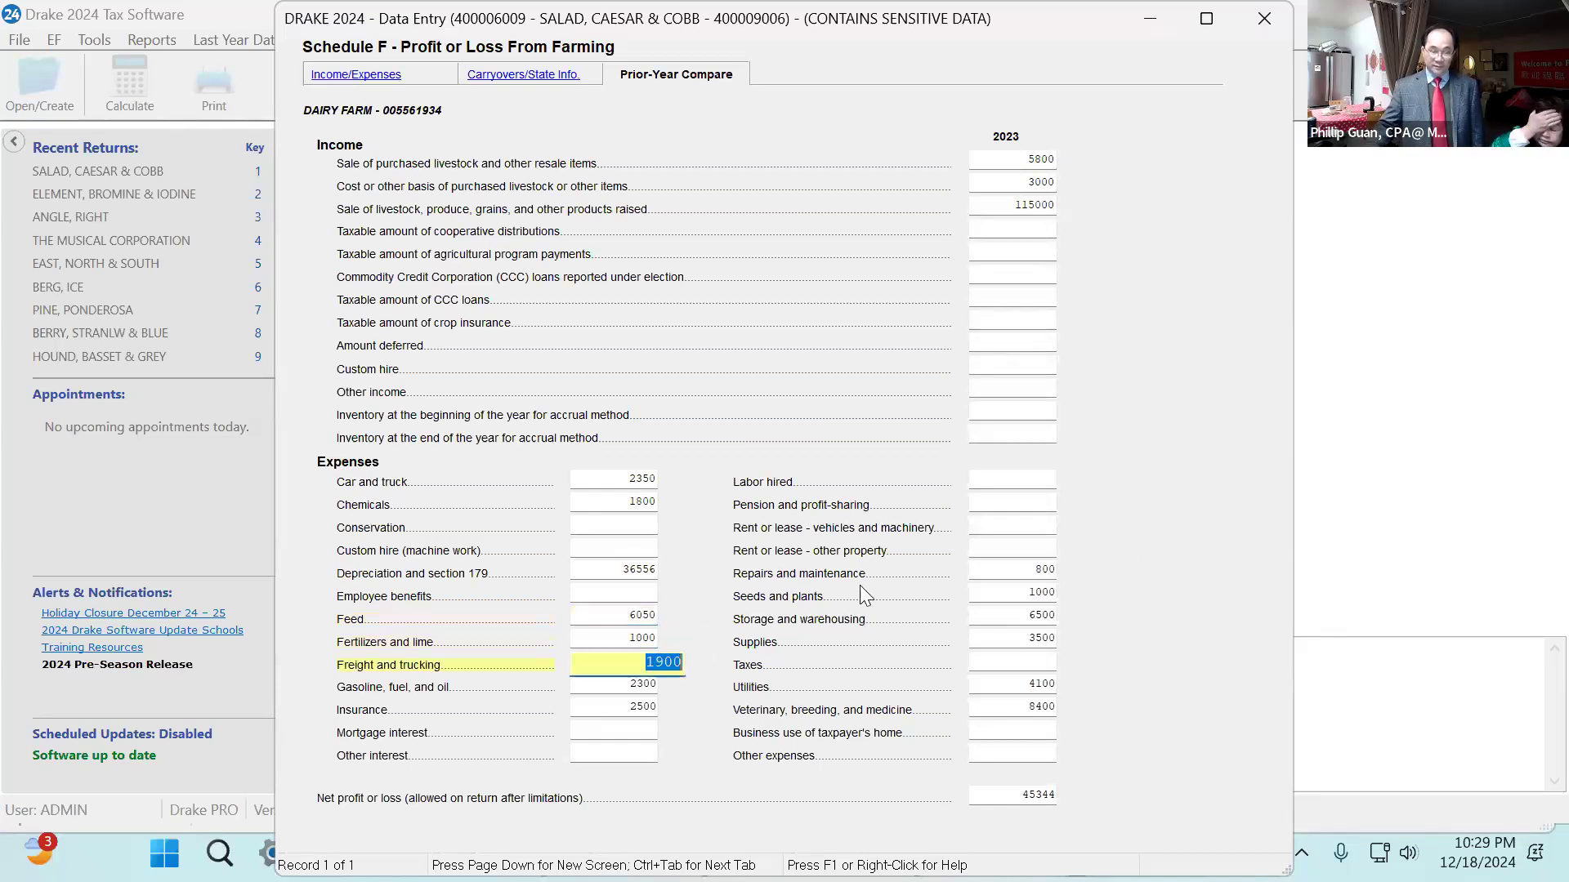
Enter 2023 freight and trucking 11800, gasoline, fuel and oil 2200, and insurance 2400.
type("19")
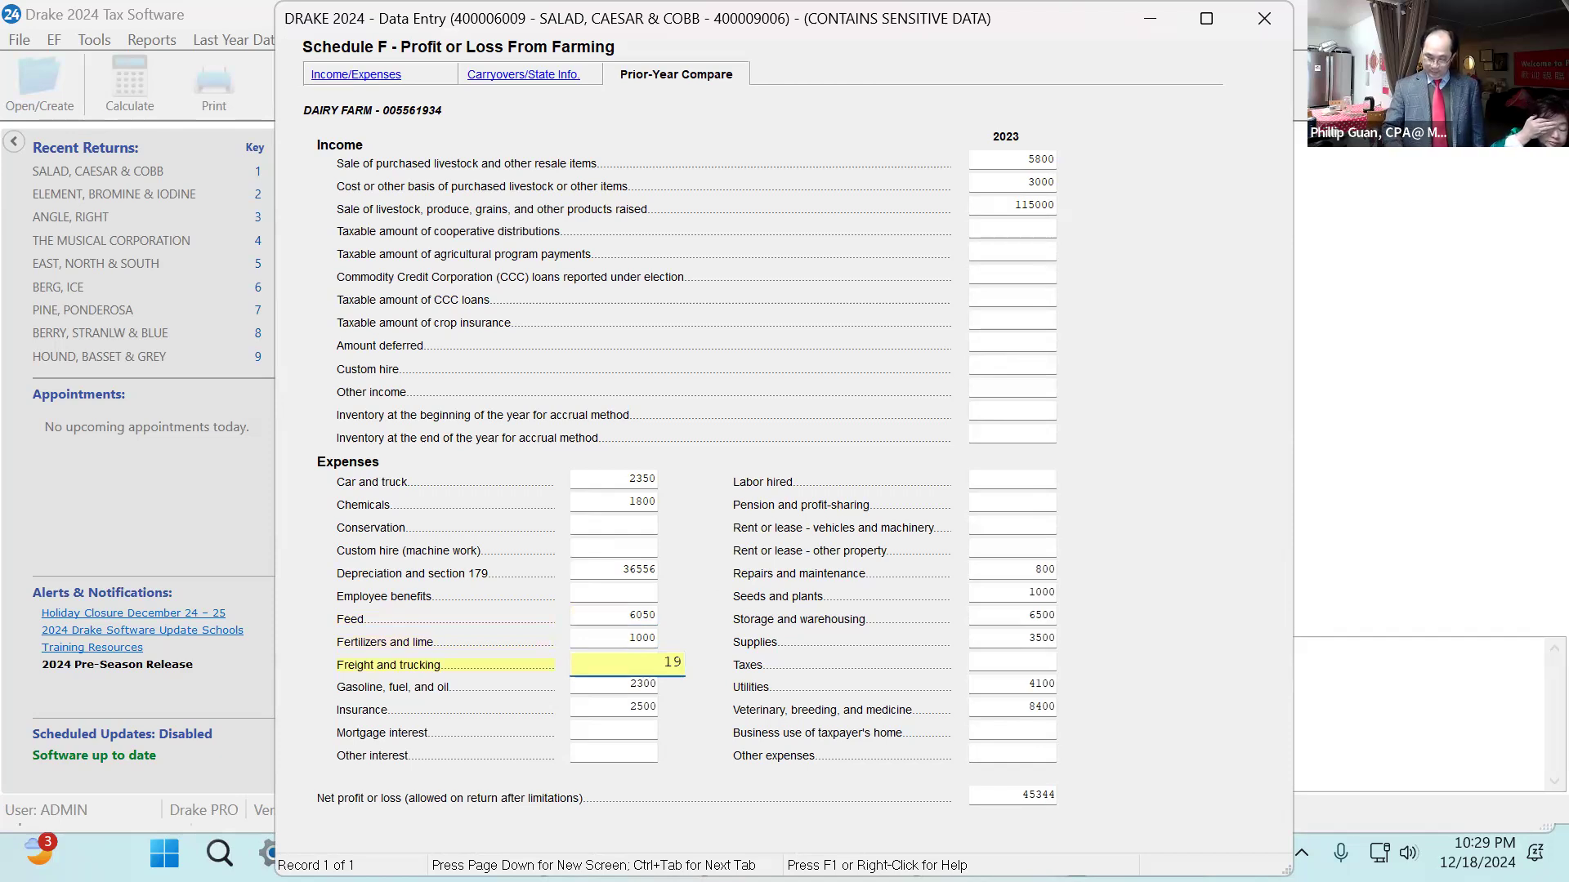
type("00")
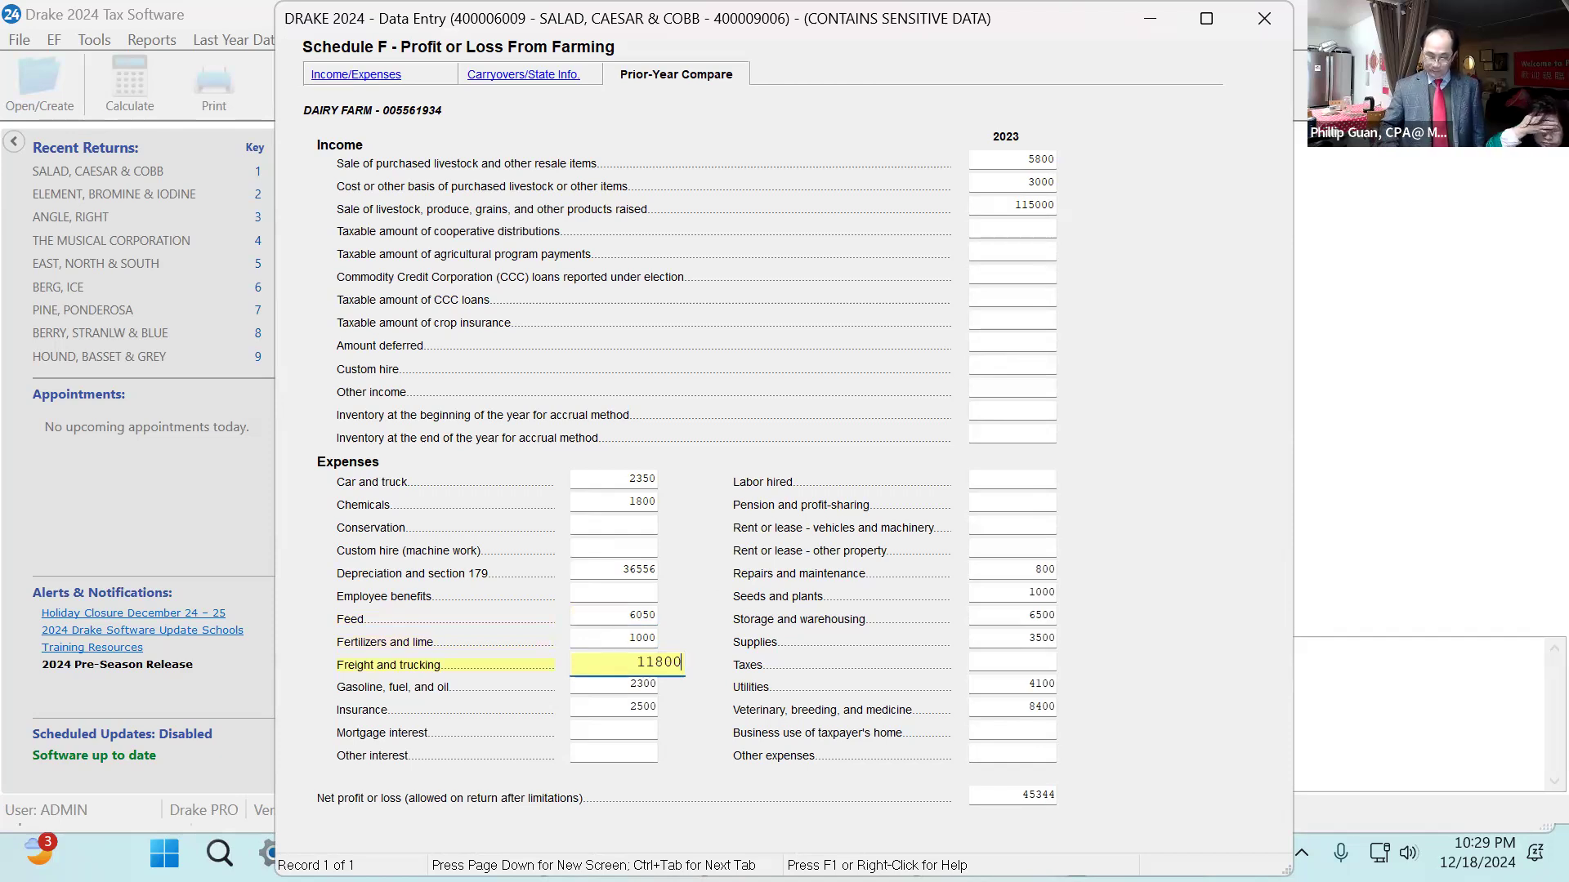
key("Return")
type("2200")
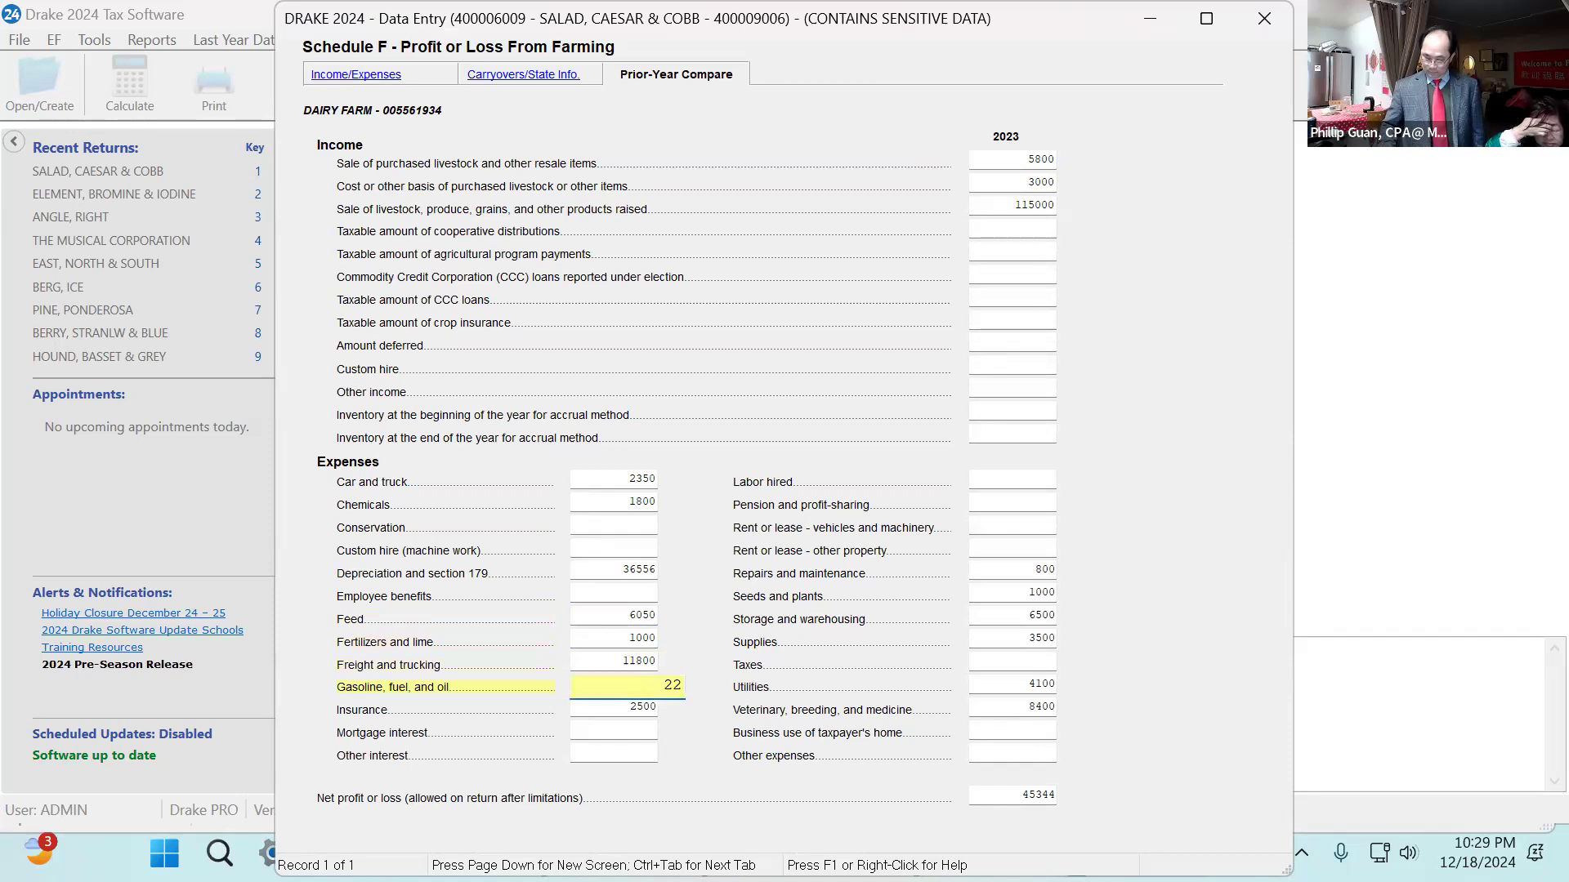
key("Return")
type("2400")
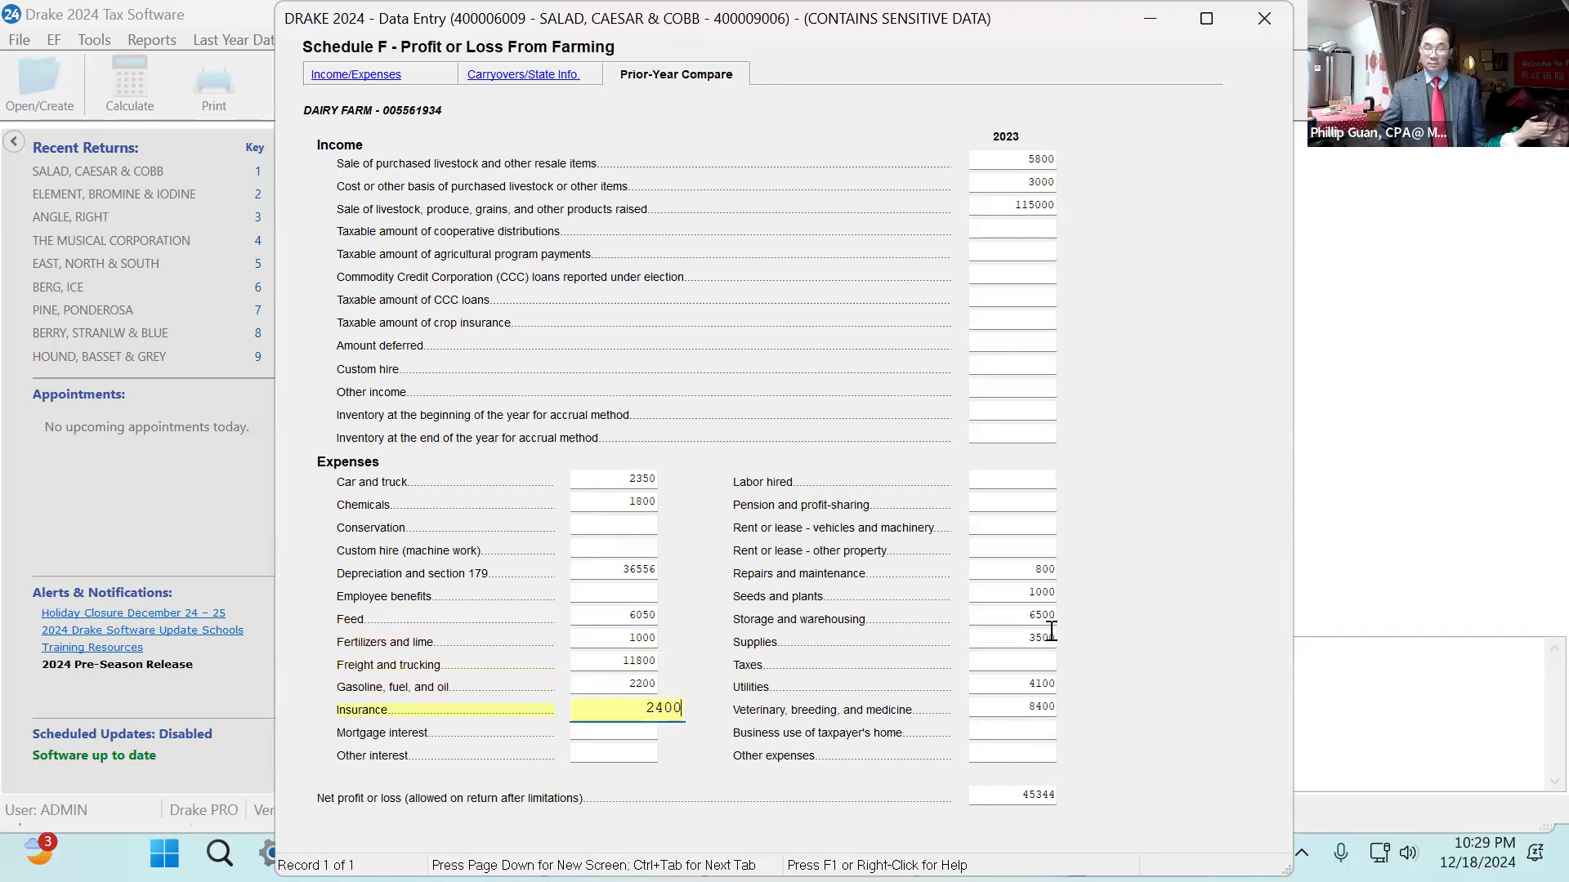
Enter 2023 repairs and maintenance 750, seeds and plants 950, and storage and warehousing 6325.
left_click(1033, 574)
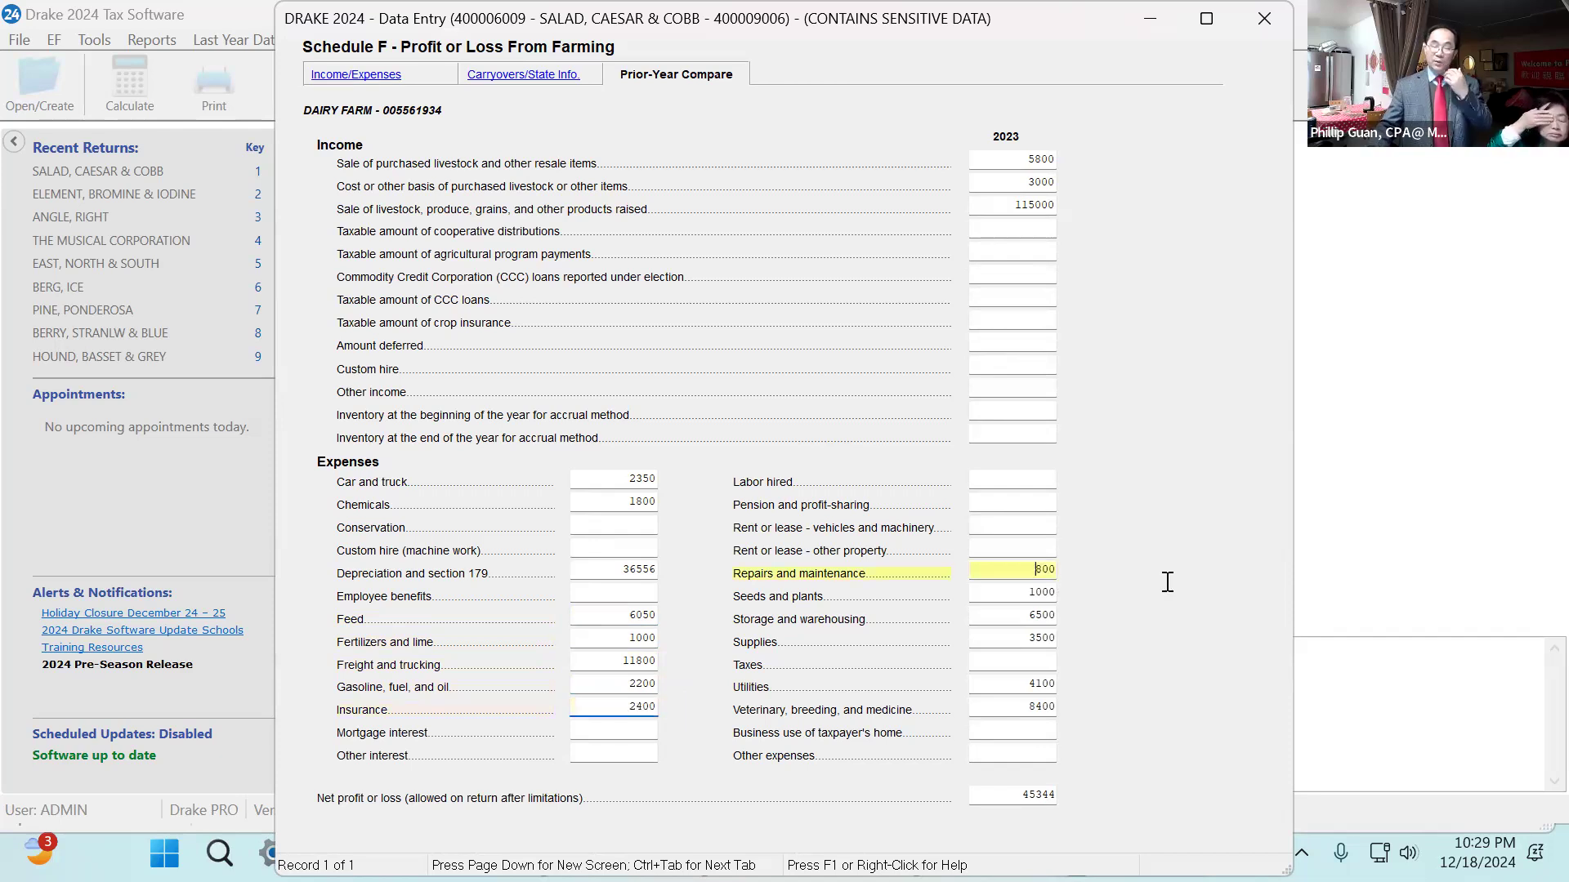
type("750")
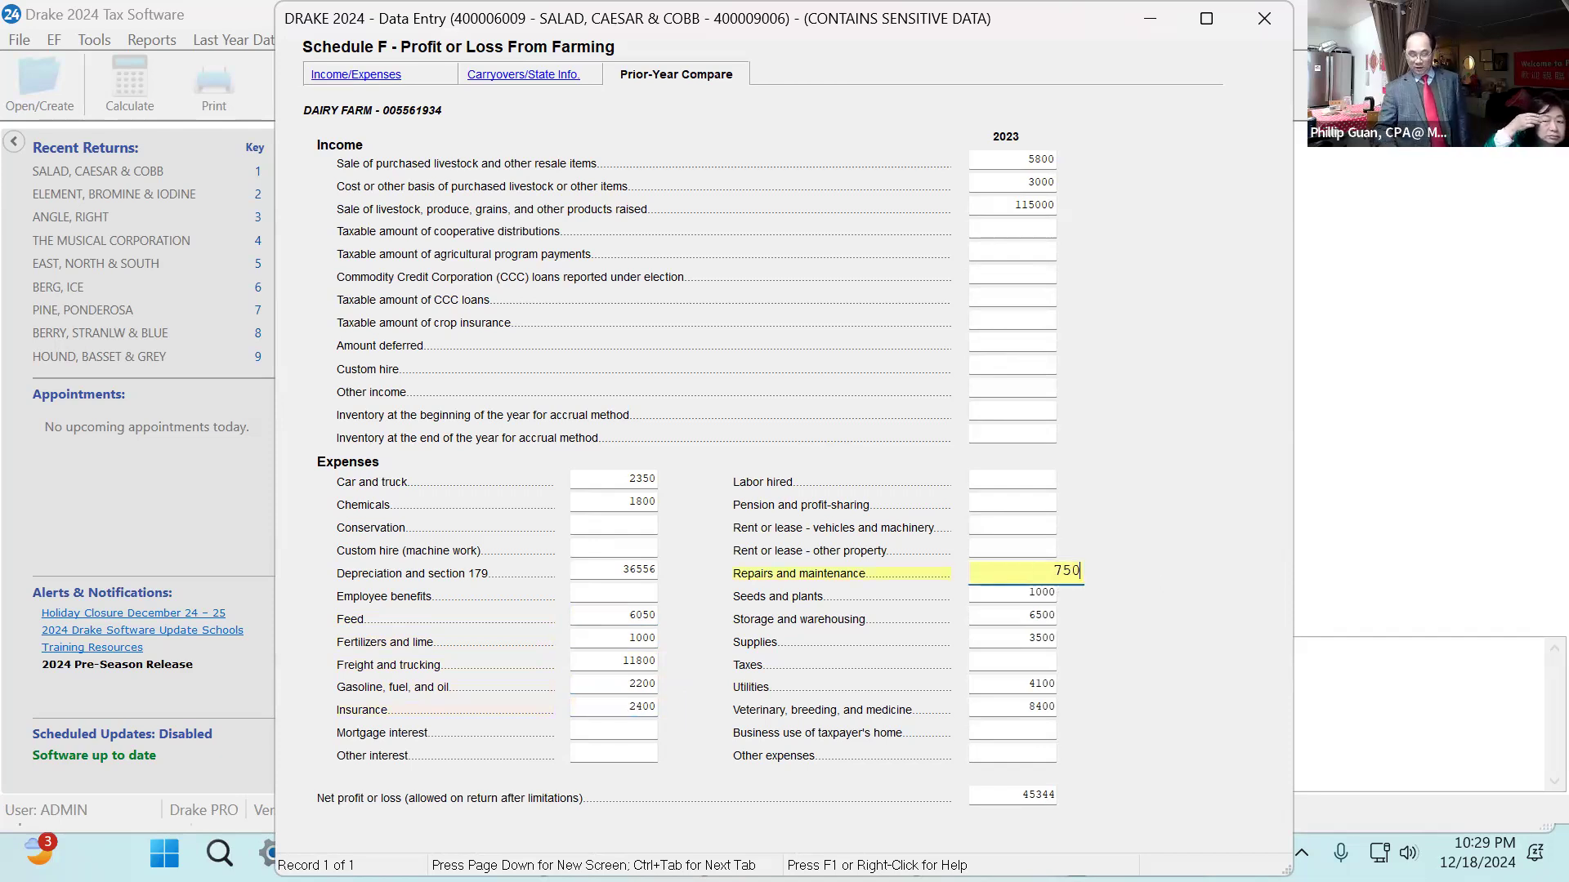
key("Tab")
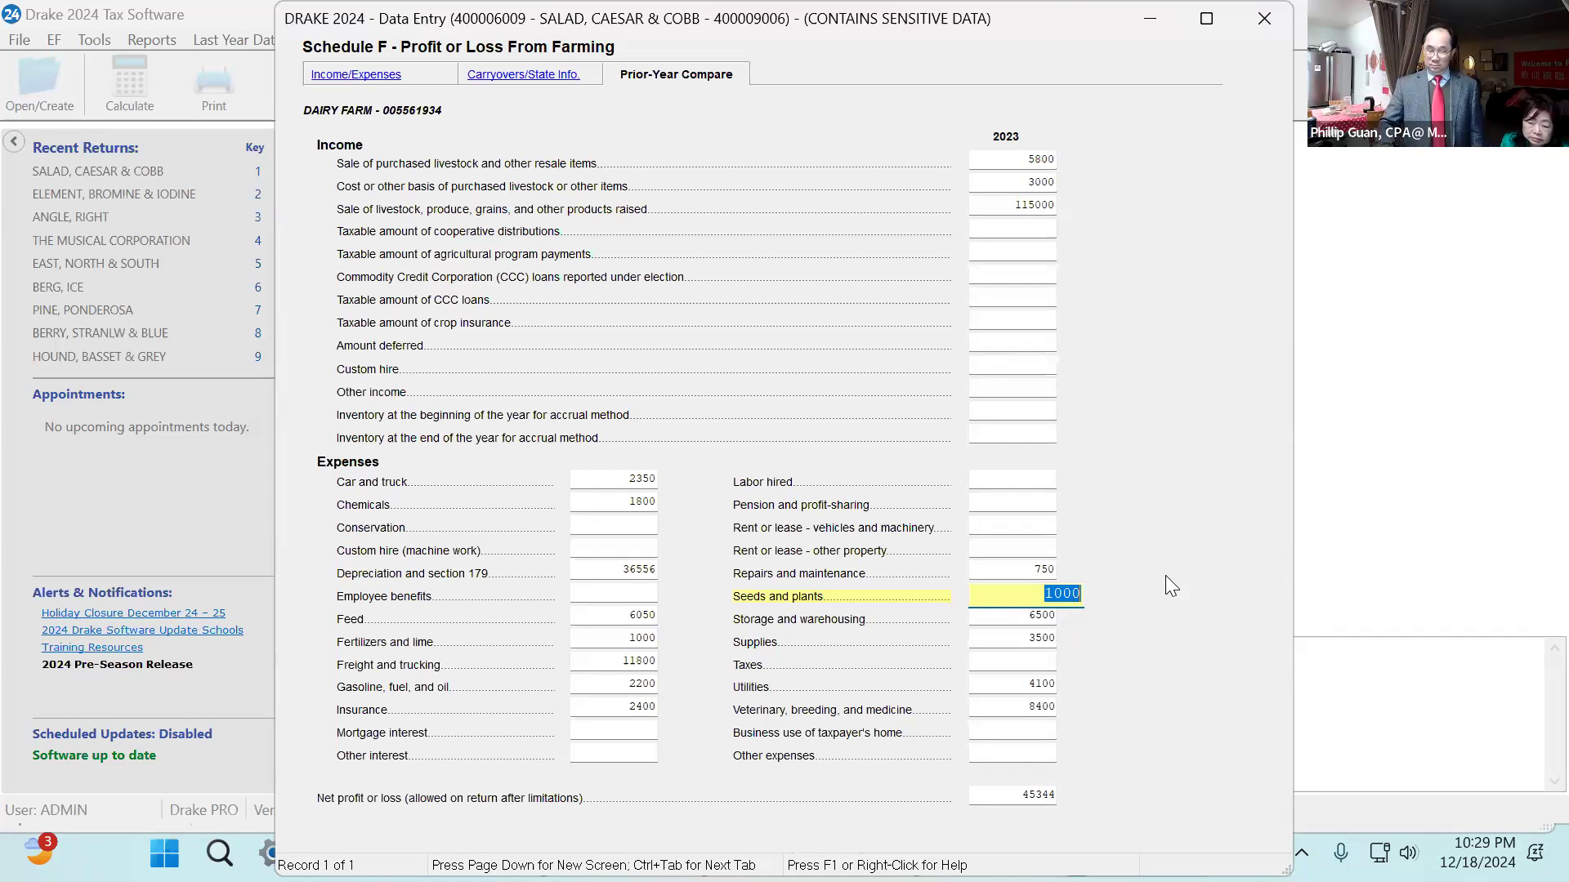
type("950")
key("Tab")
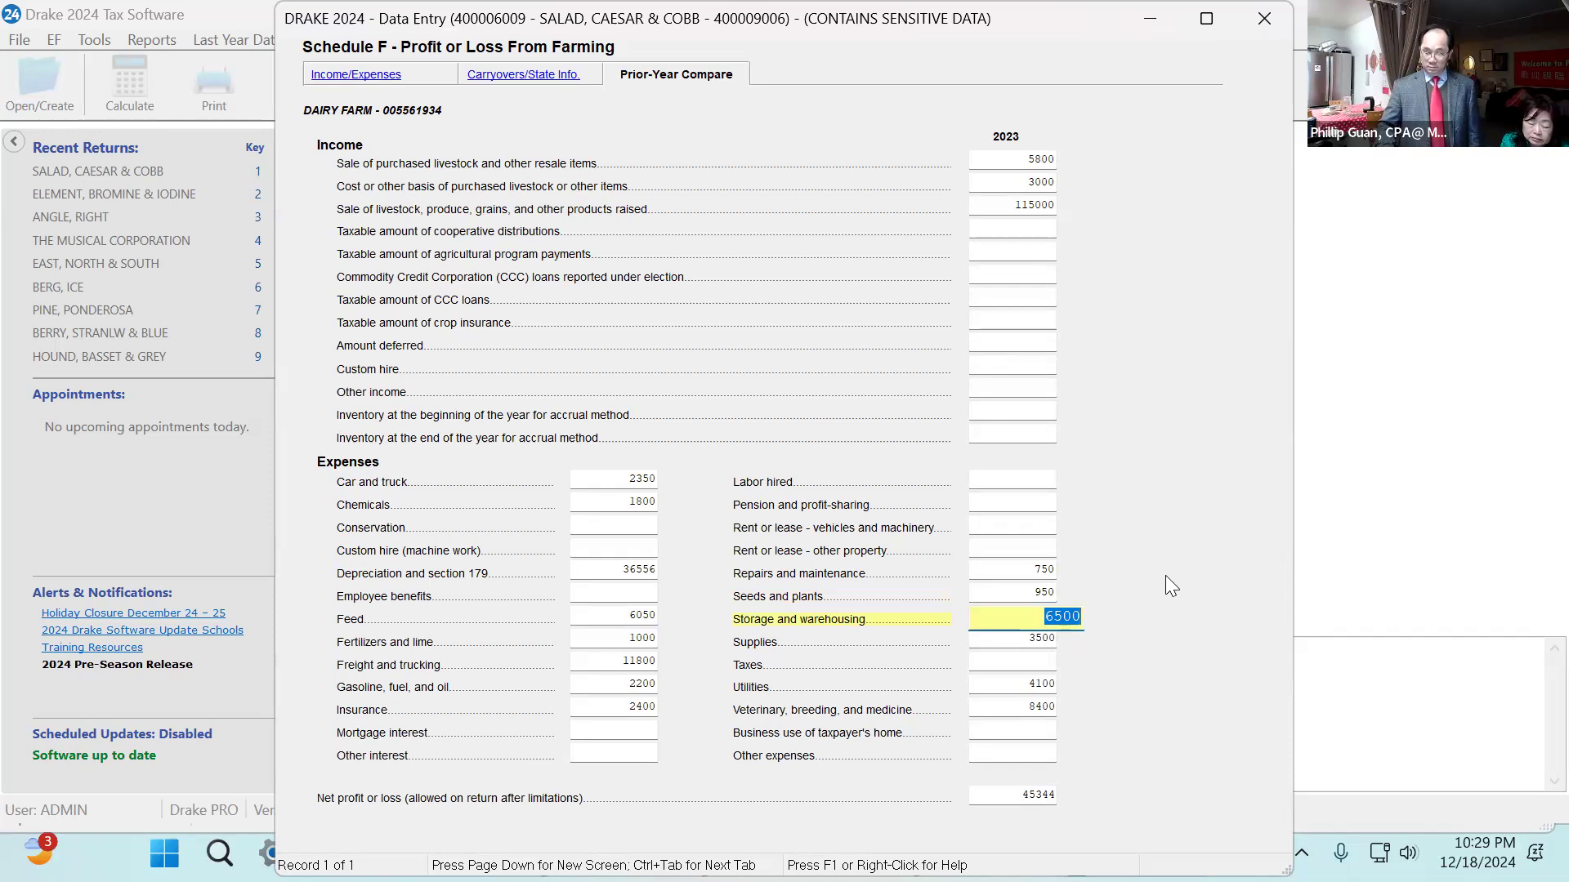
type("6325")
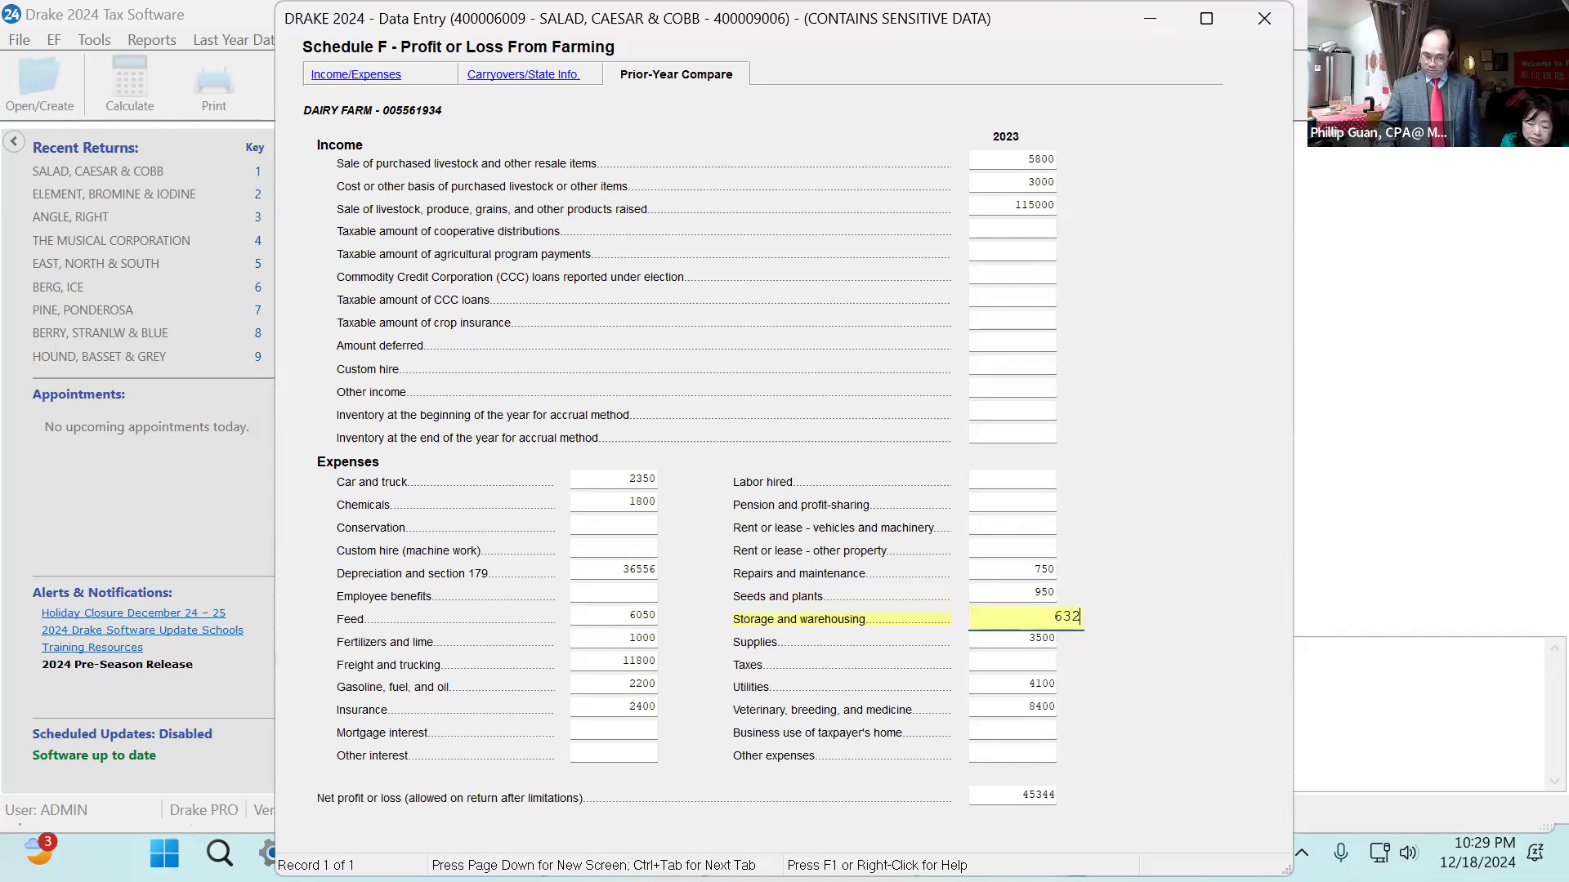
key("Tab")
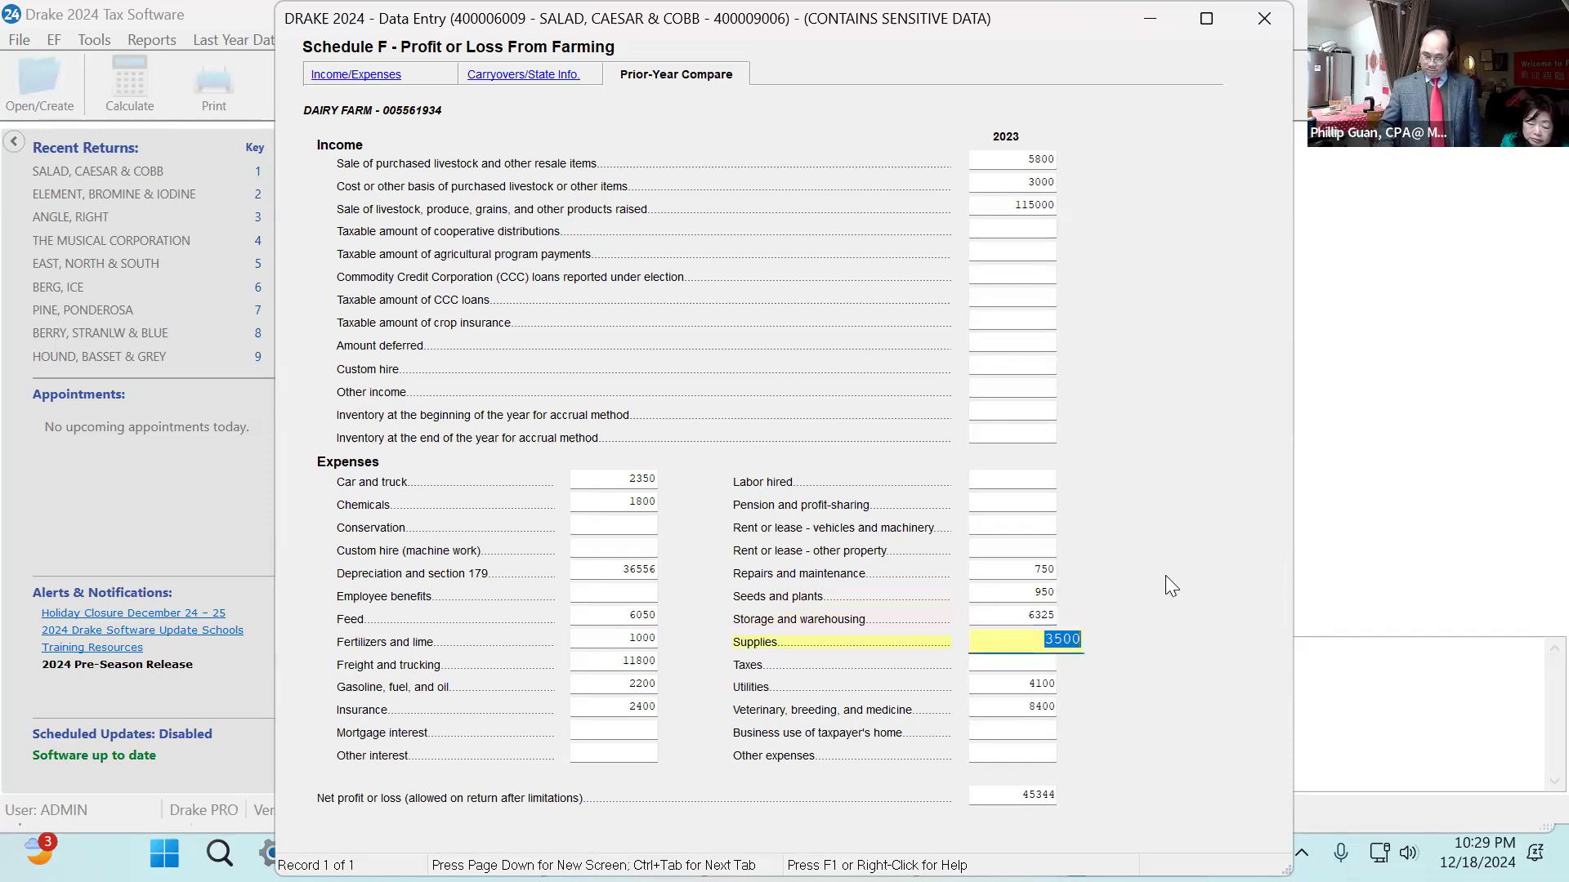
Enter 2023 supplies 3150, utilities 3850, and veterinary, breeding and medicine 7900.
type("31")
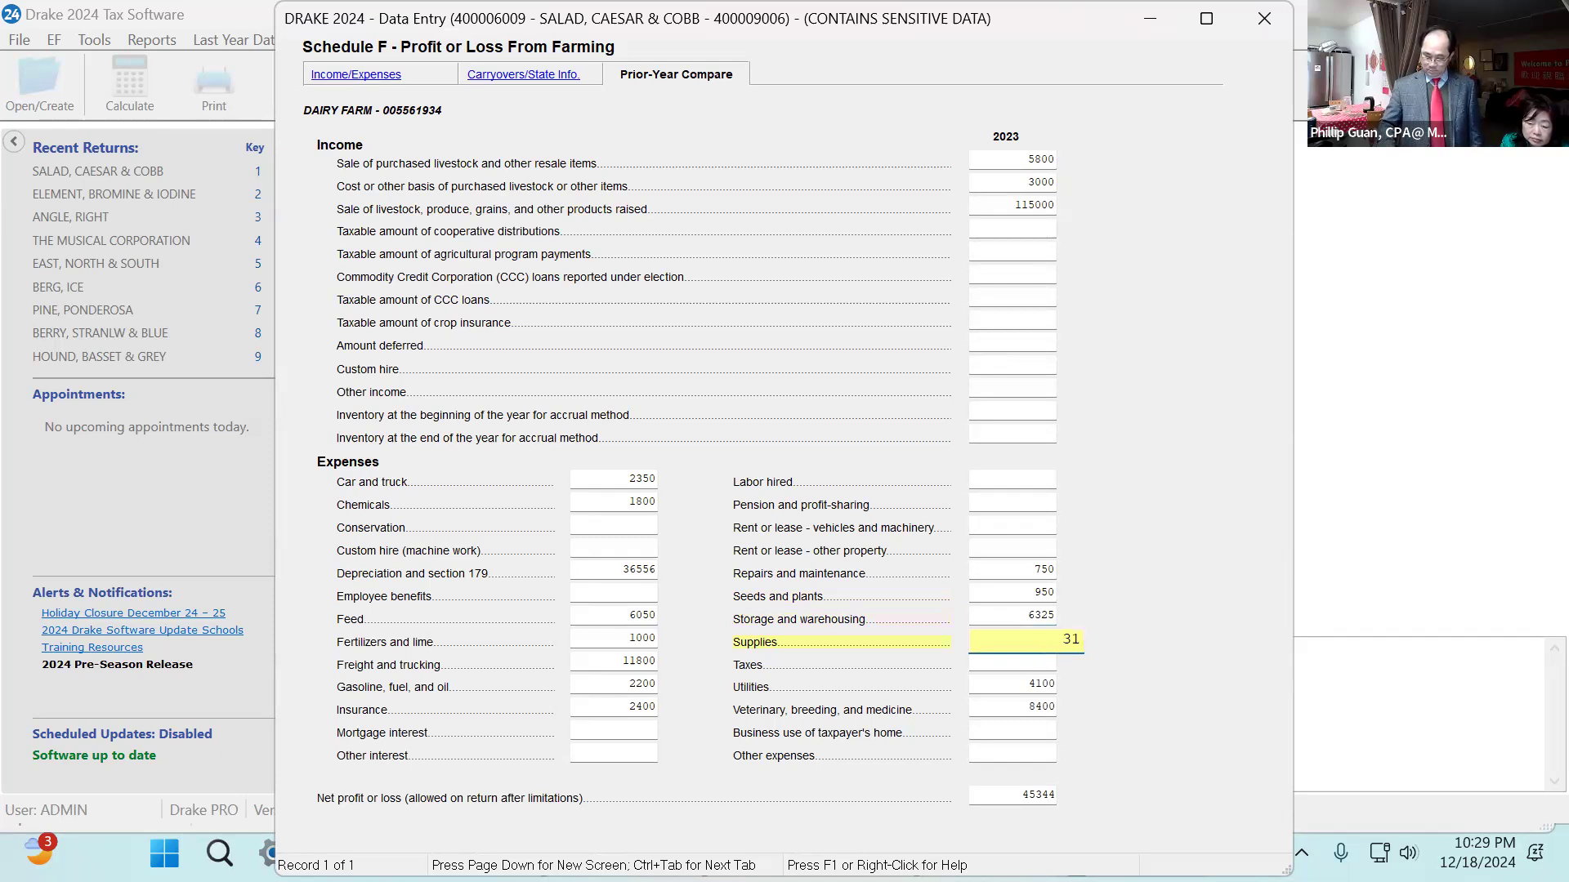
type("50")
key("Tab")
key("Tab")
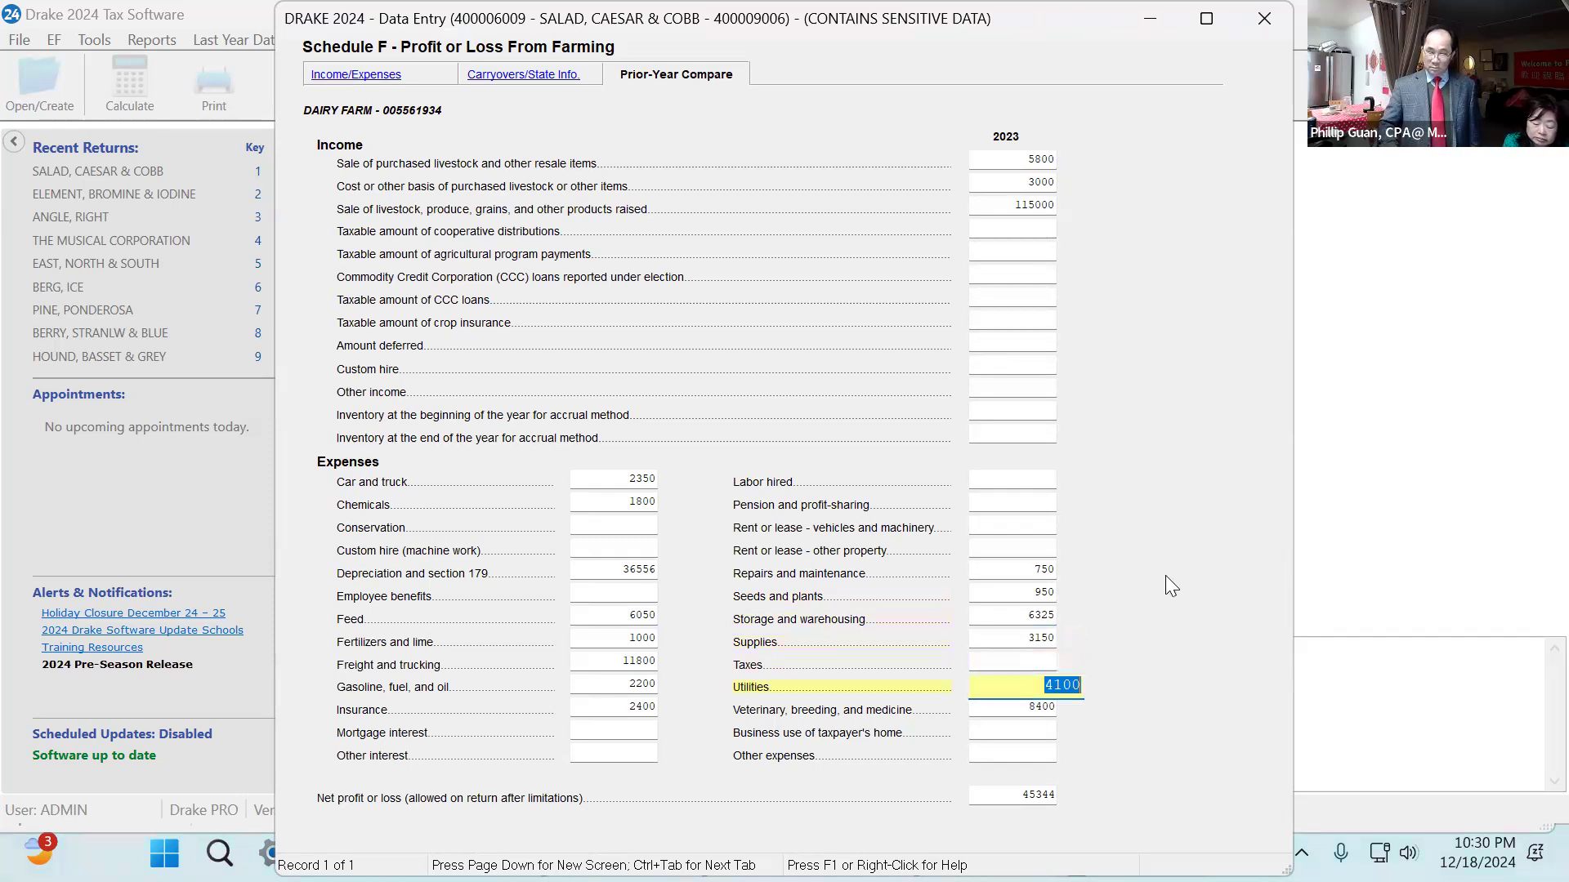
type("3850")
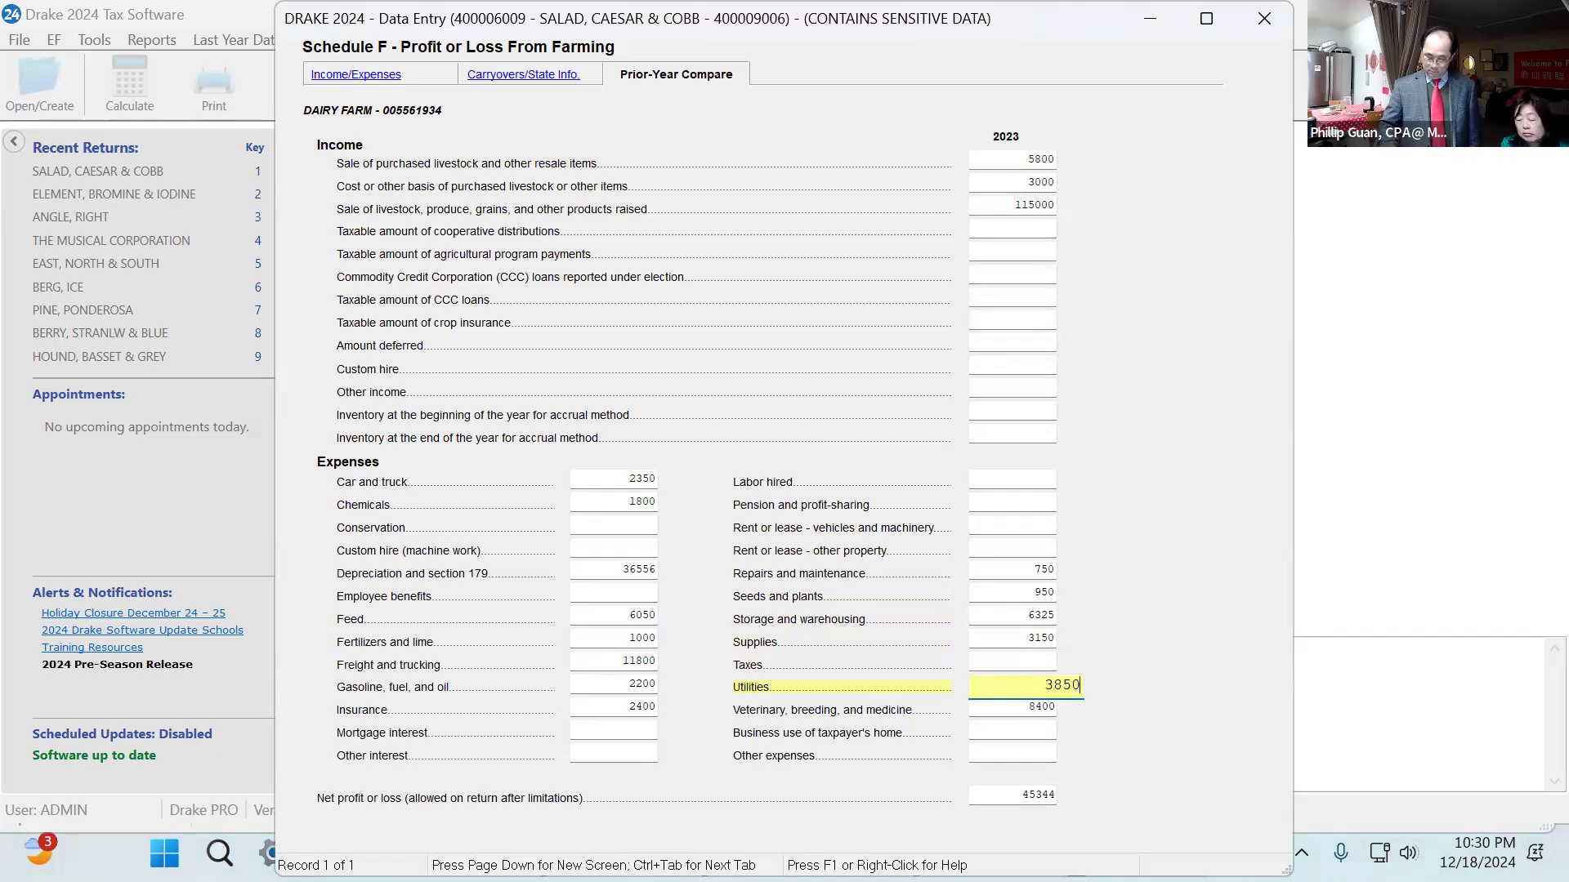
key("Tab")
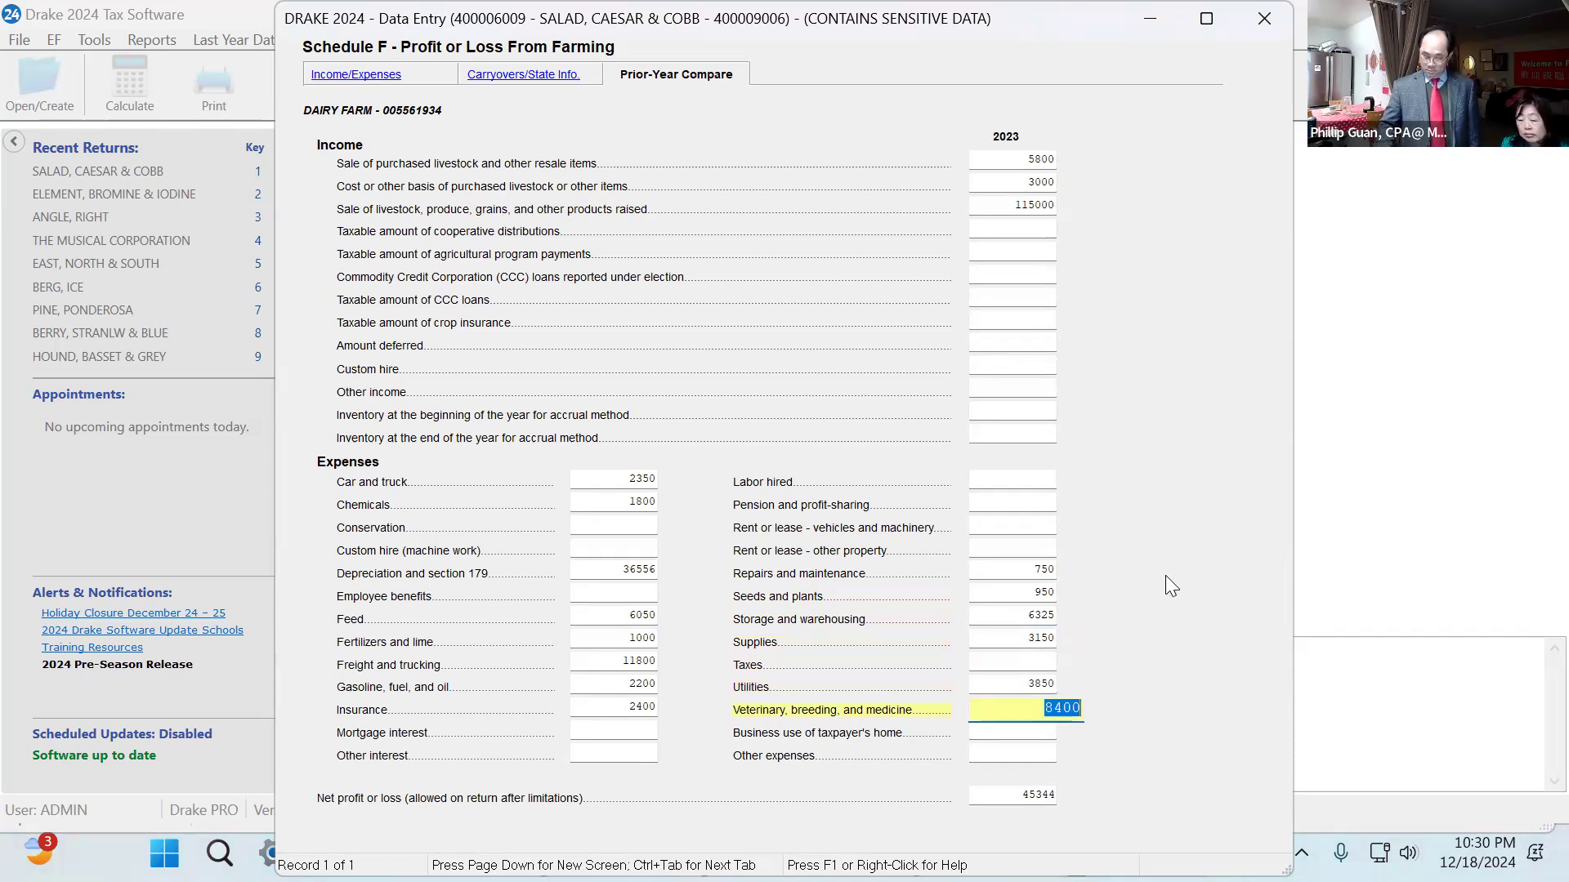
type("7900")
key("Tab")
key("Tab")
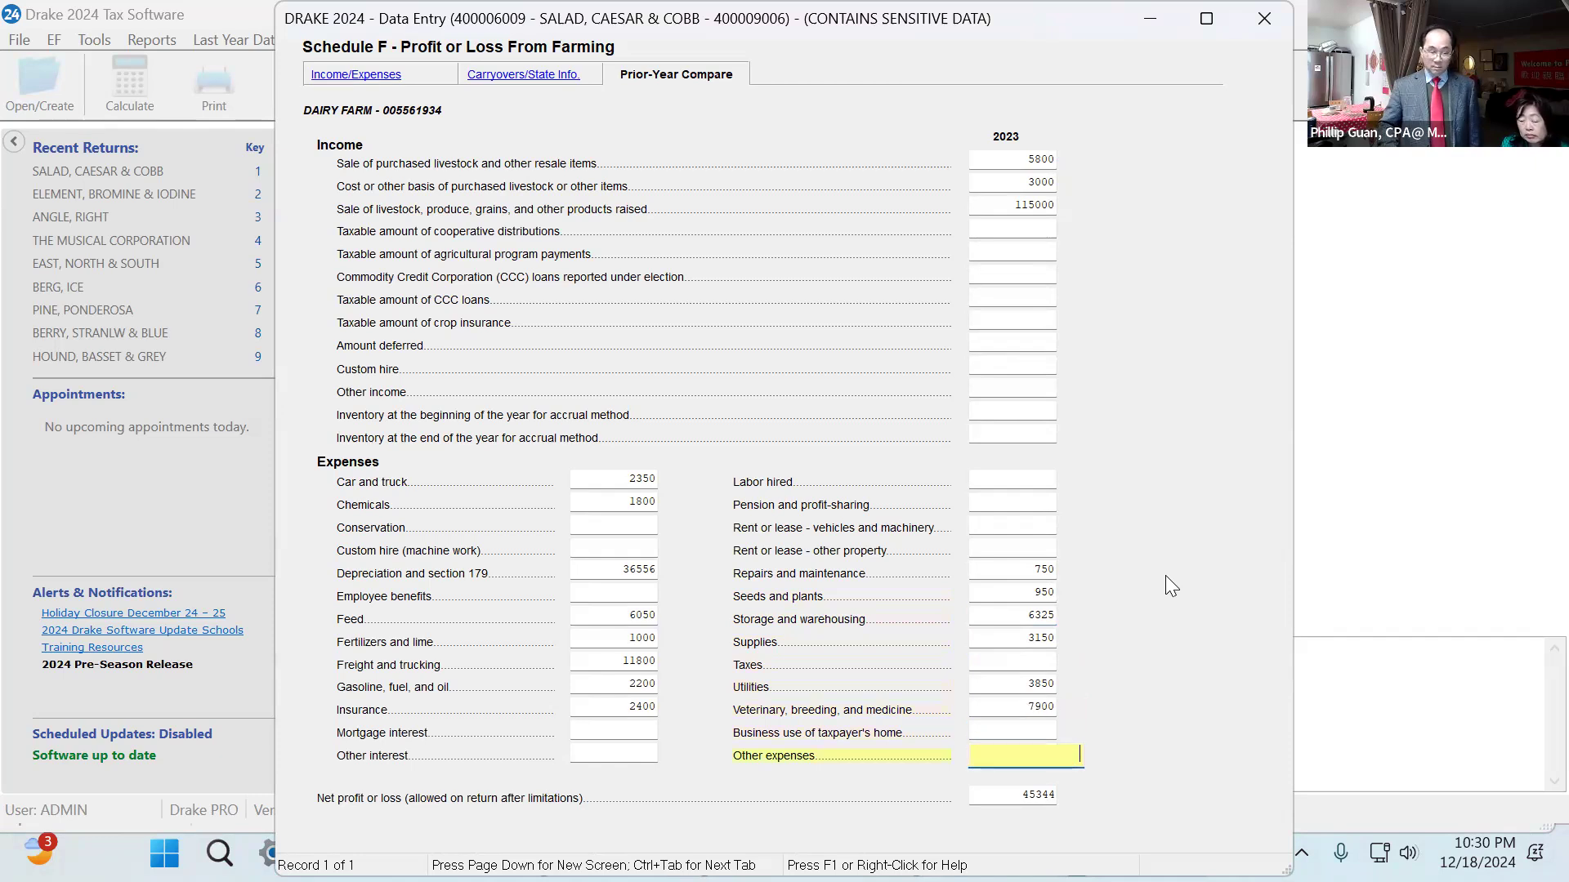
Set the 2023 net farm profit to 40152.
key("Tab")
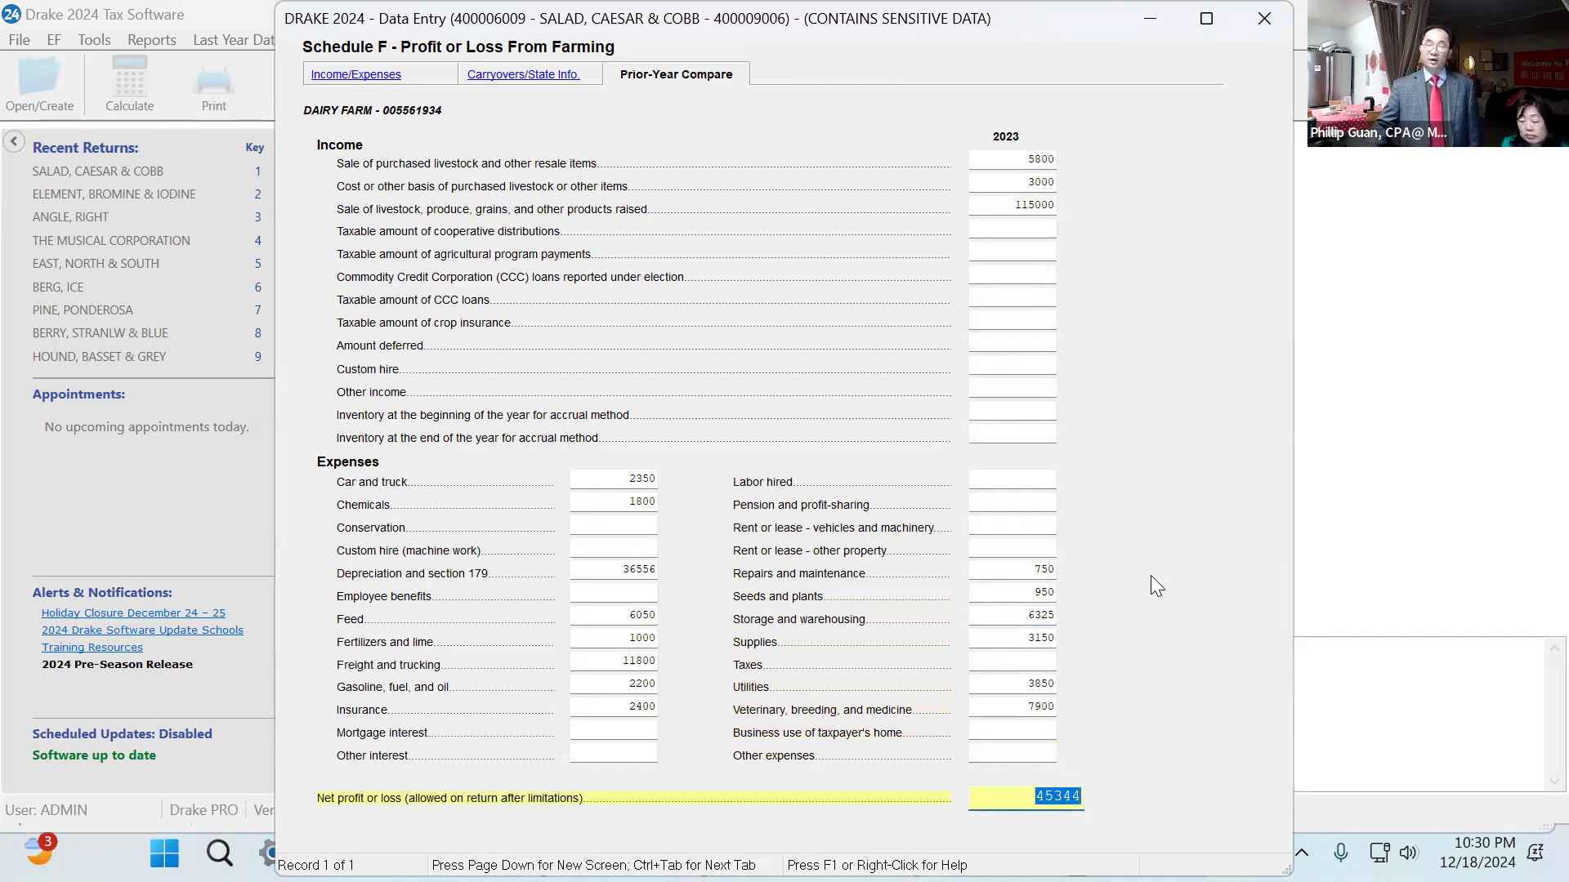
type("40152")
key("Tab")
Close Schedule F and open the return in View/Print, dismissing the error report.
left_click(1263, 16)
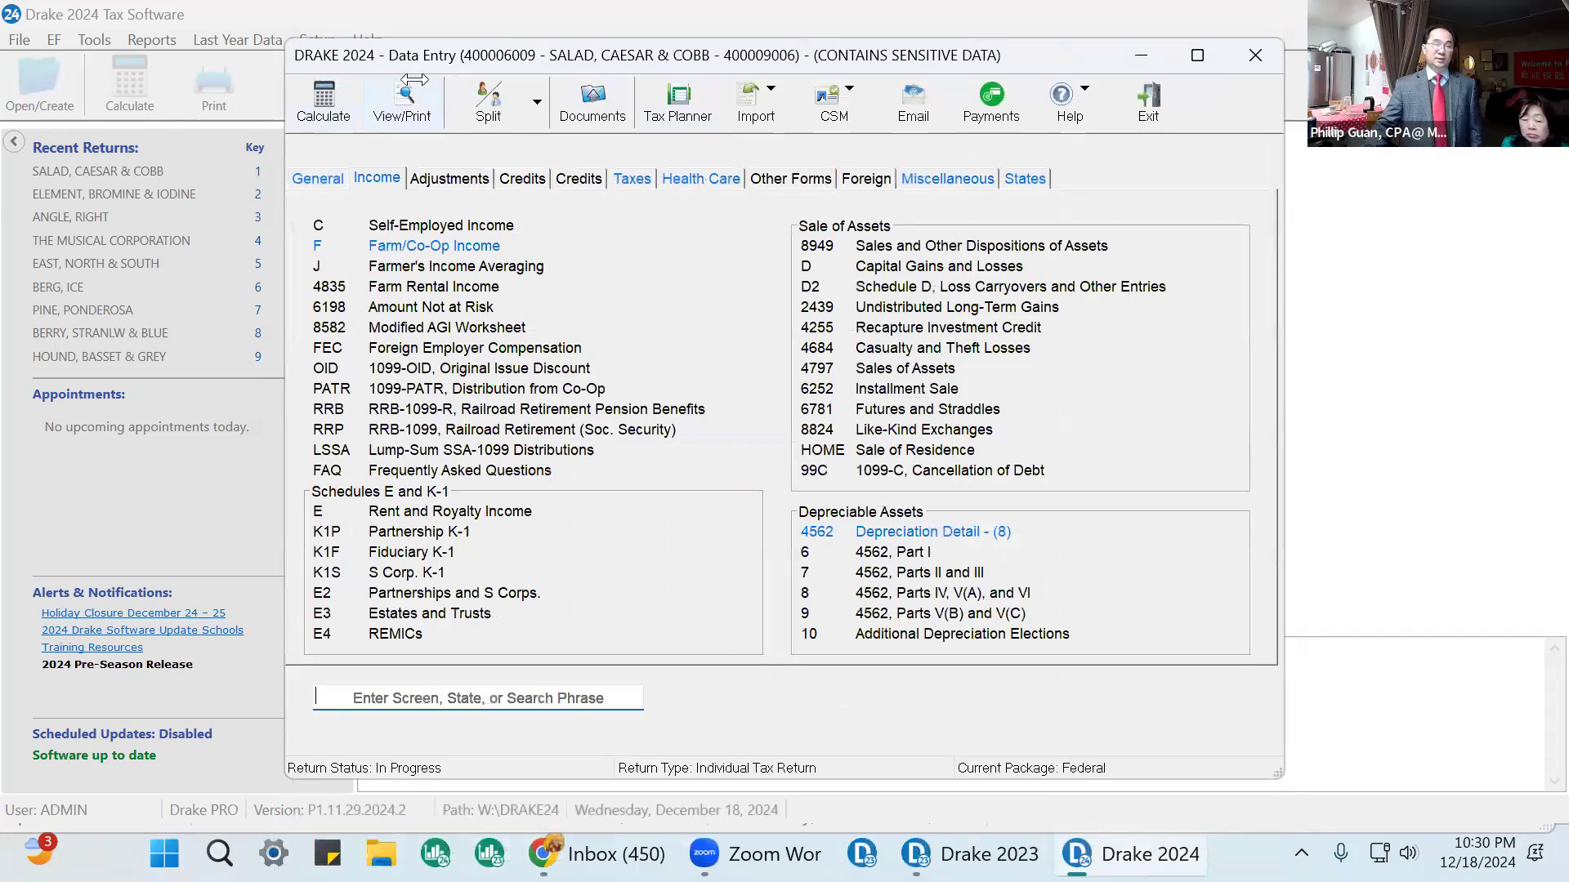
left_click(409, 105)
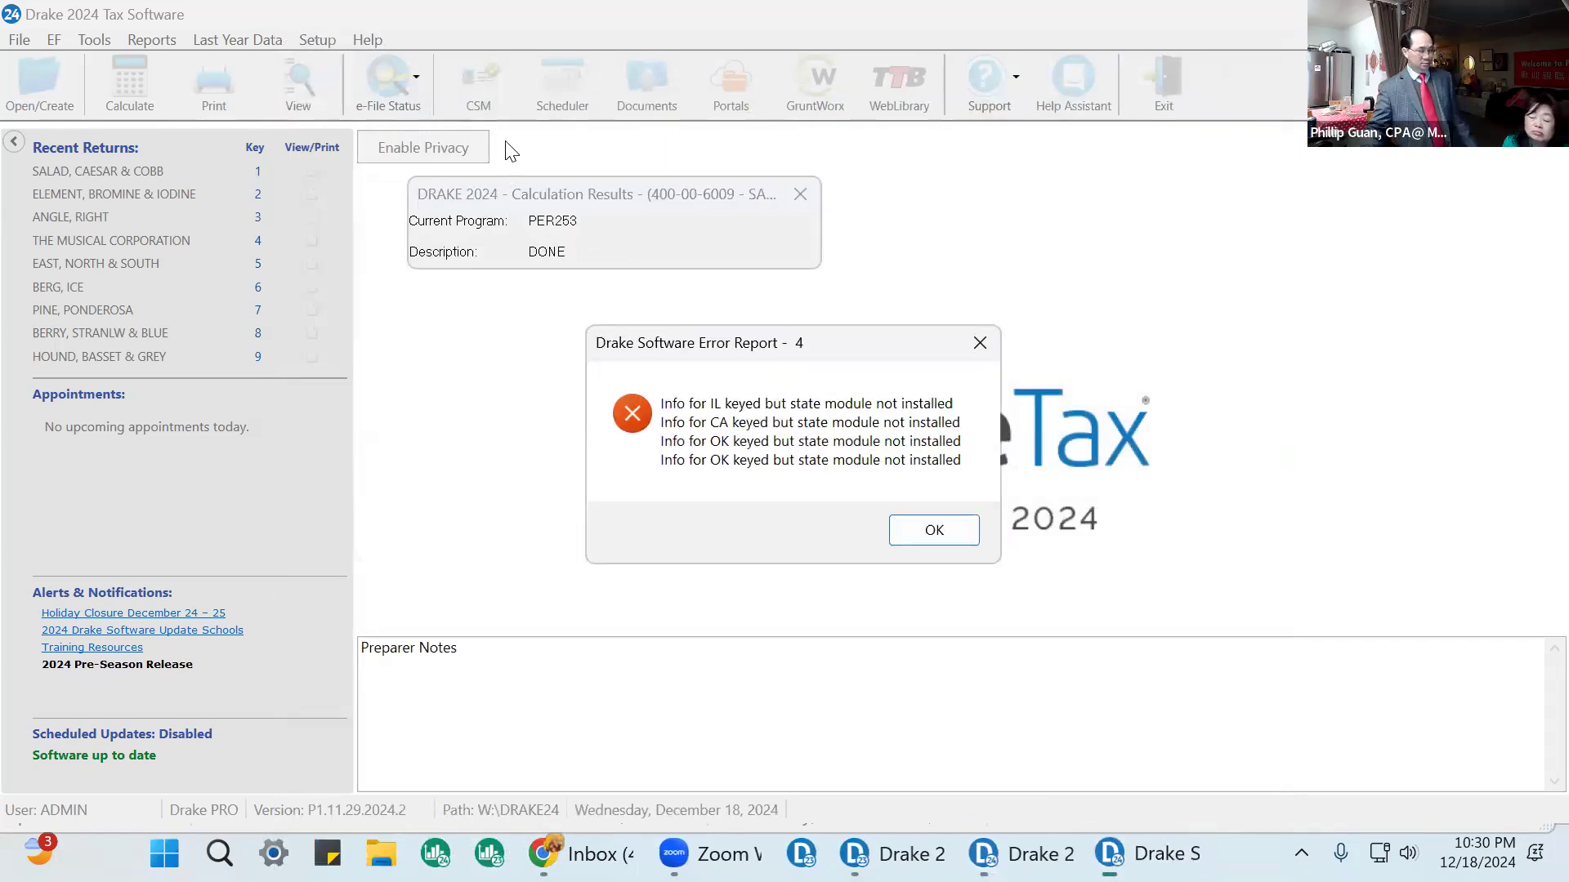
left_click(925, 530)
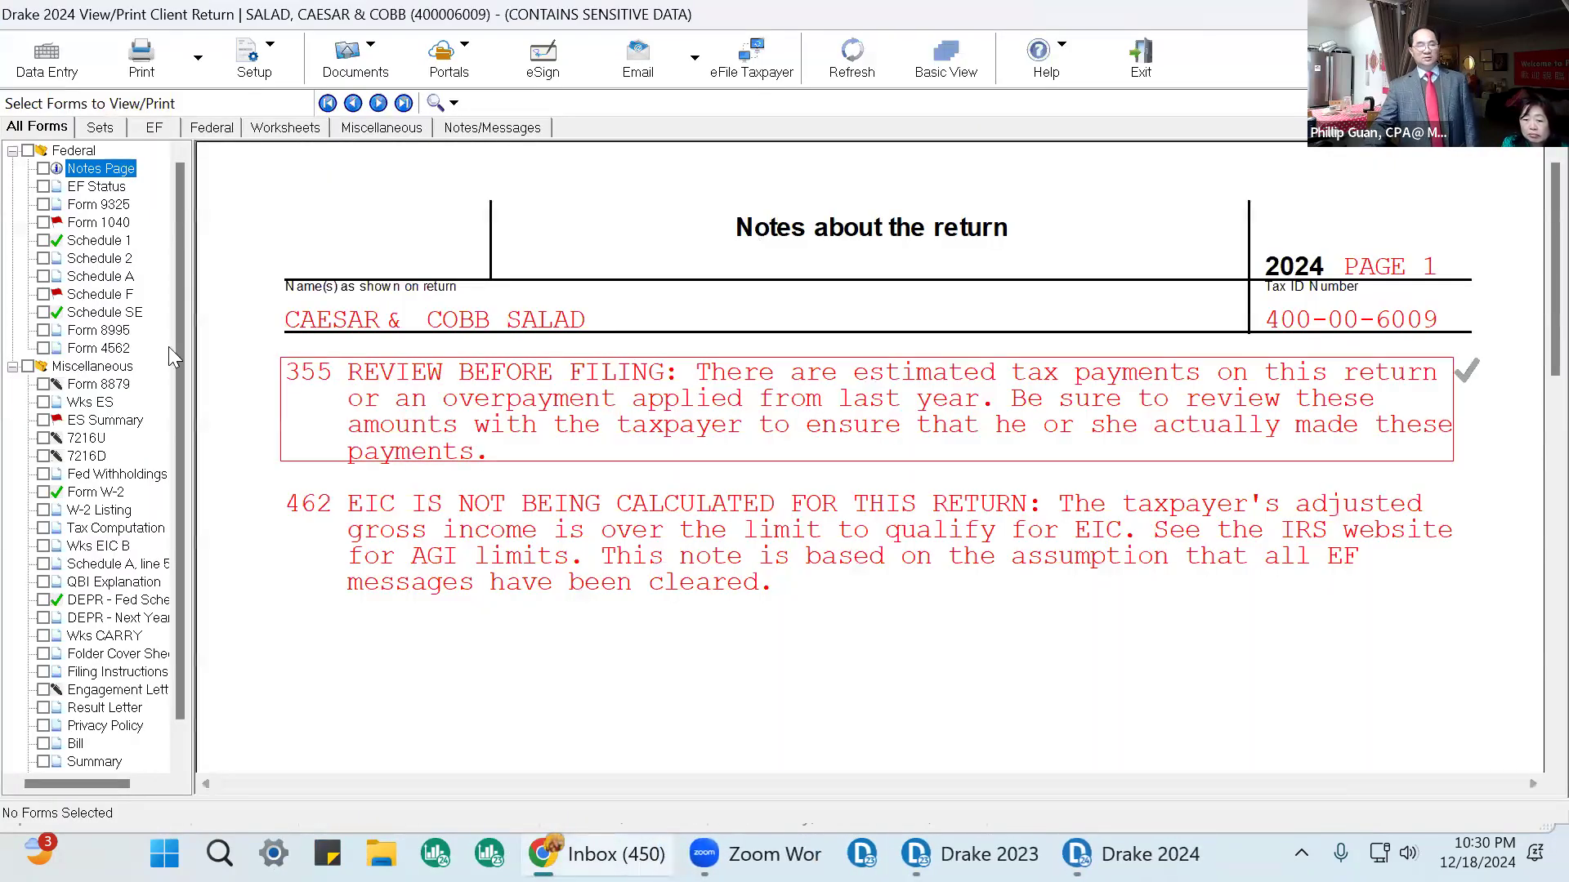
Open the Schedule F comparison worksheet from the form list.
scroll(179, 523, "down", 1)
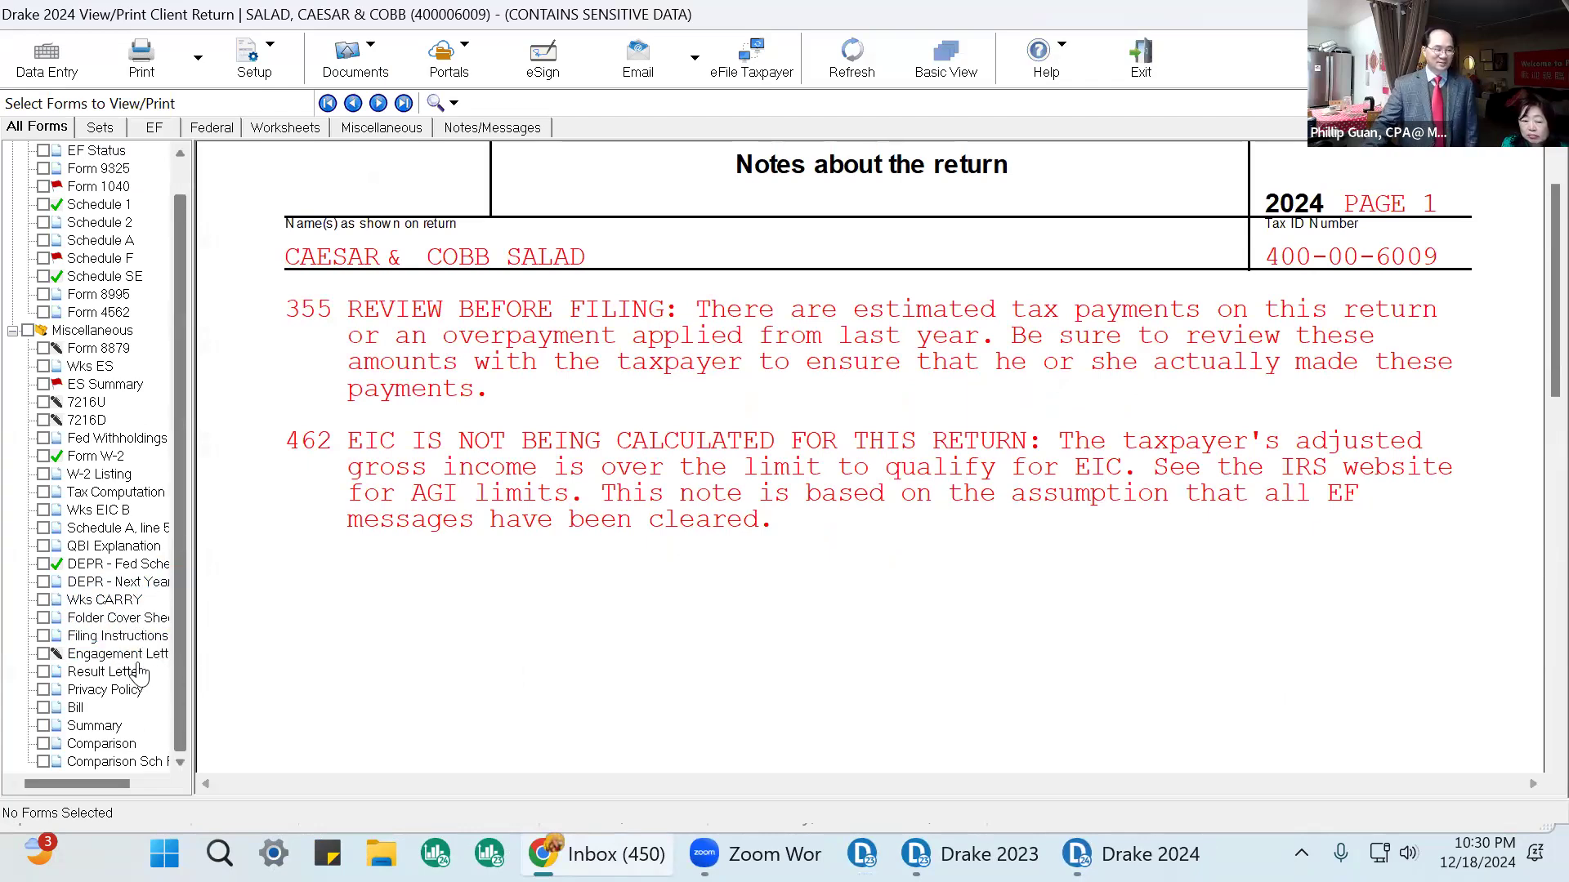
left_click(102, 745)
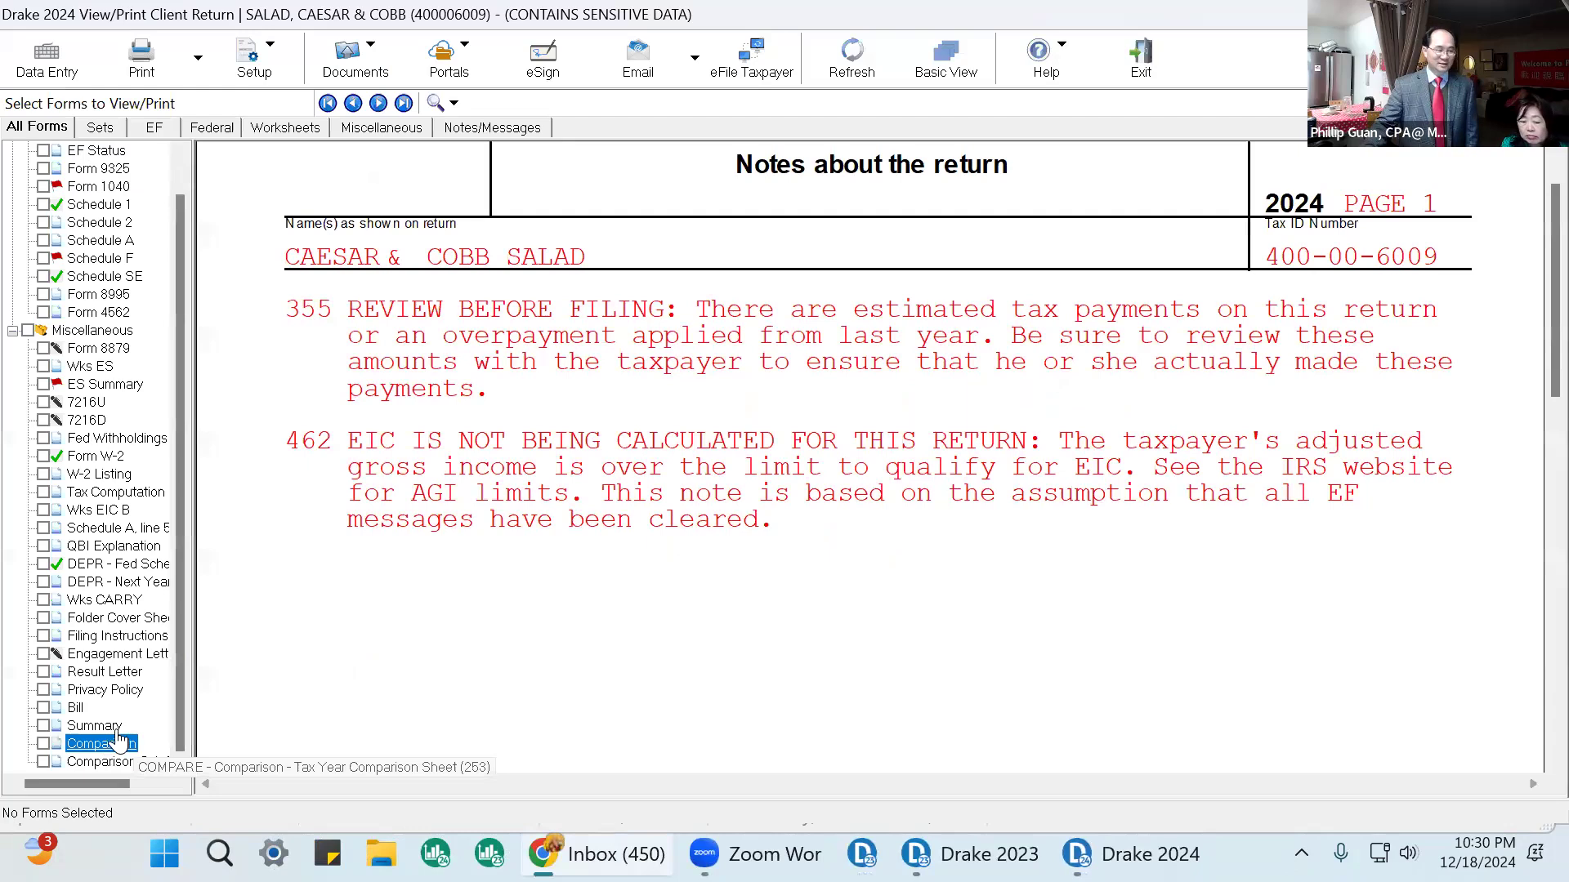
left_click(116, 764)
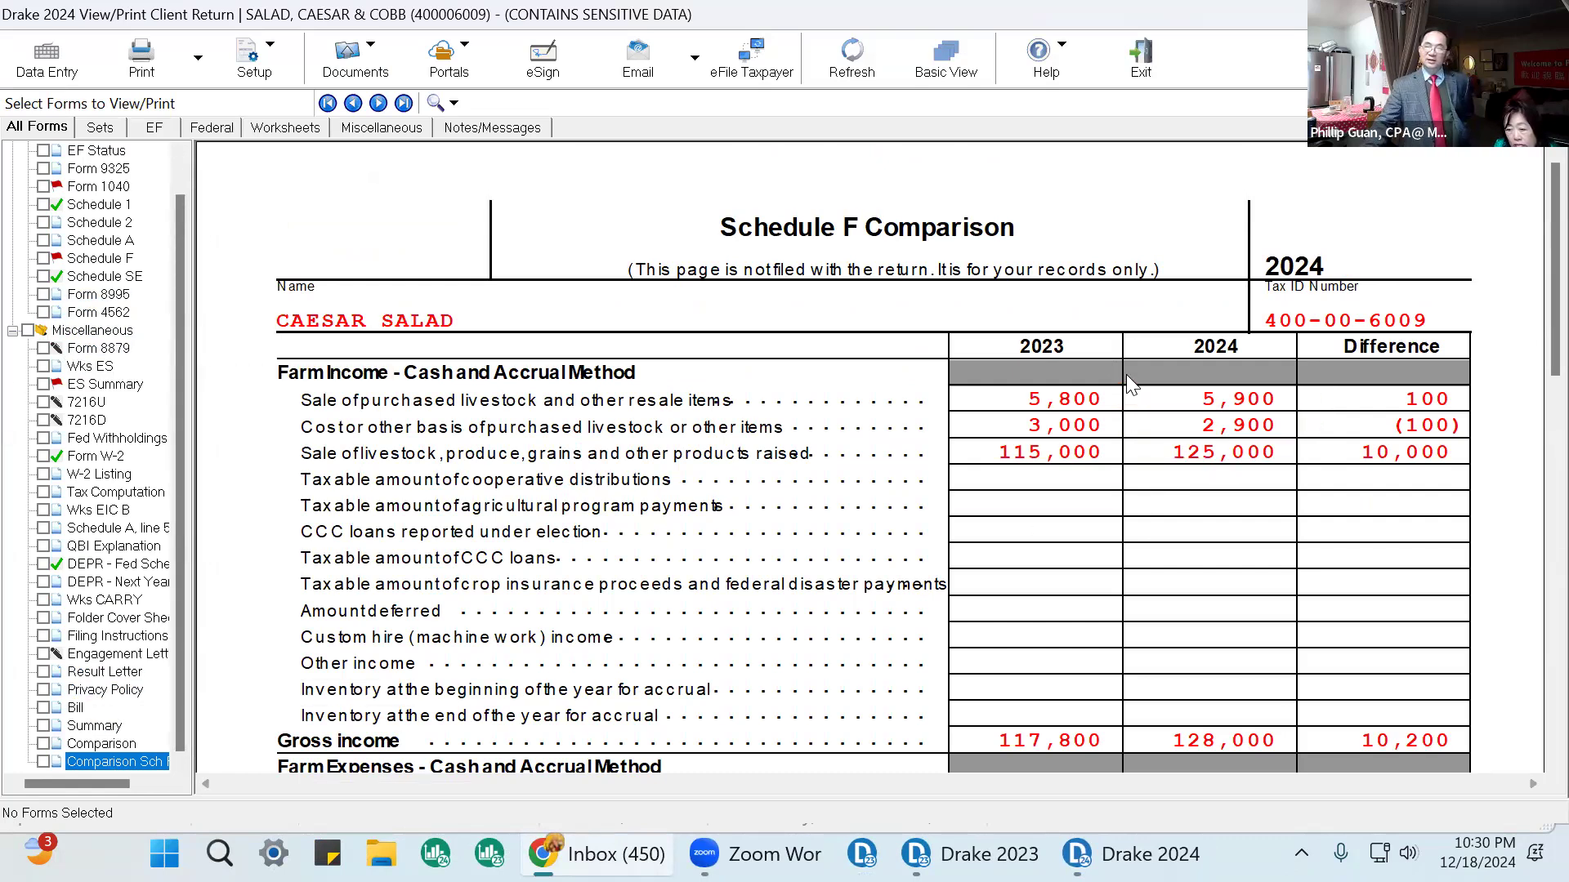
Tick off the 2023, 2024 and difference amounts for the livestock sales, cost, raised products and gross income lines as reviewed.
left_click(1130, 400)
left_click(1304, 401)
left_click(1304, 424)
left_click(1133, 424)
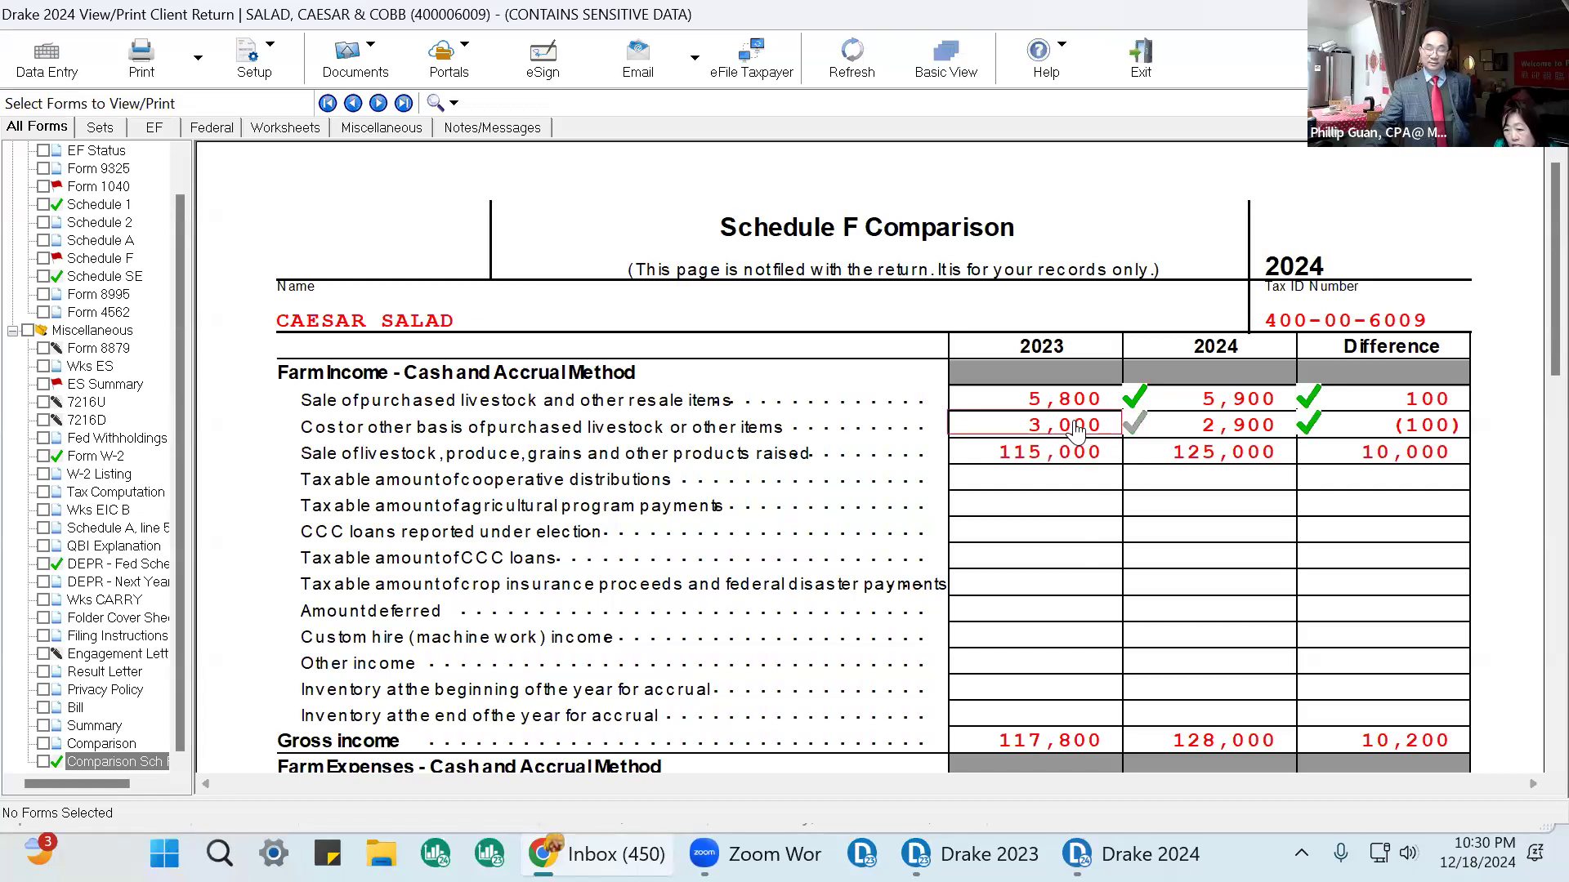
left_click(1483, 423)
left_click(1483, 398)
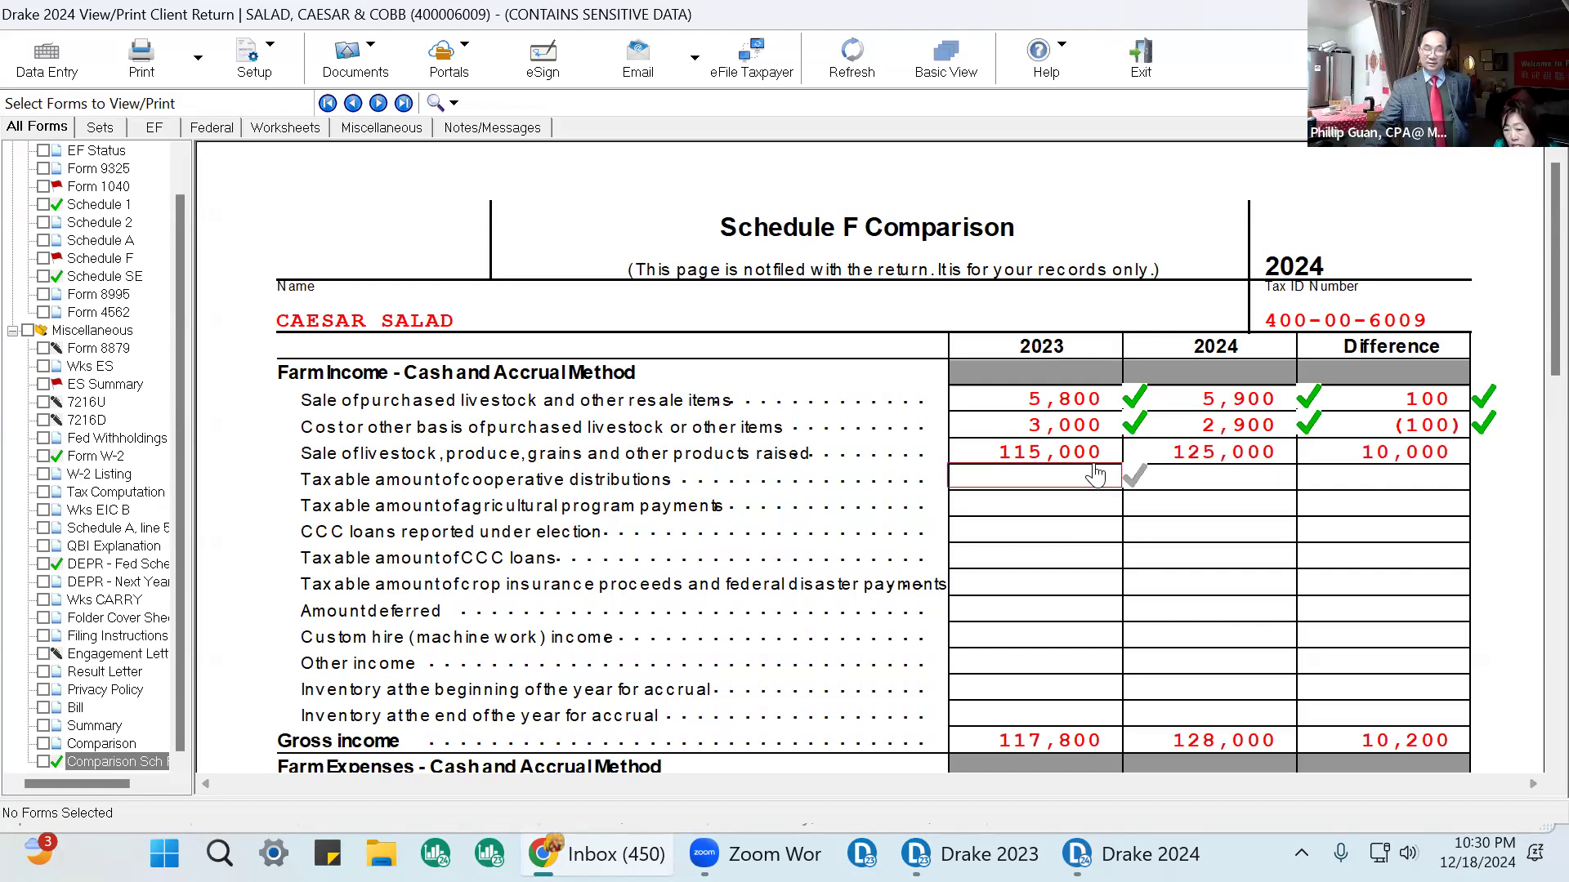
left_click(1264, 461)
scroll(1287, 478, "down", 3)
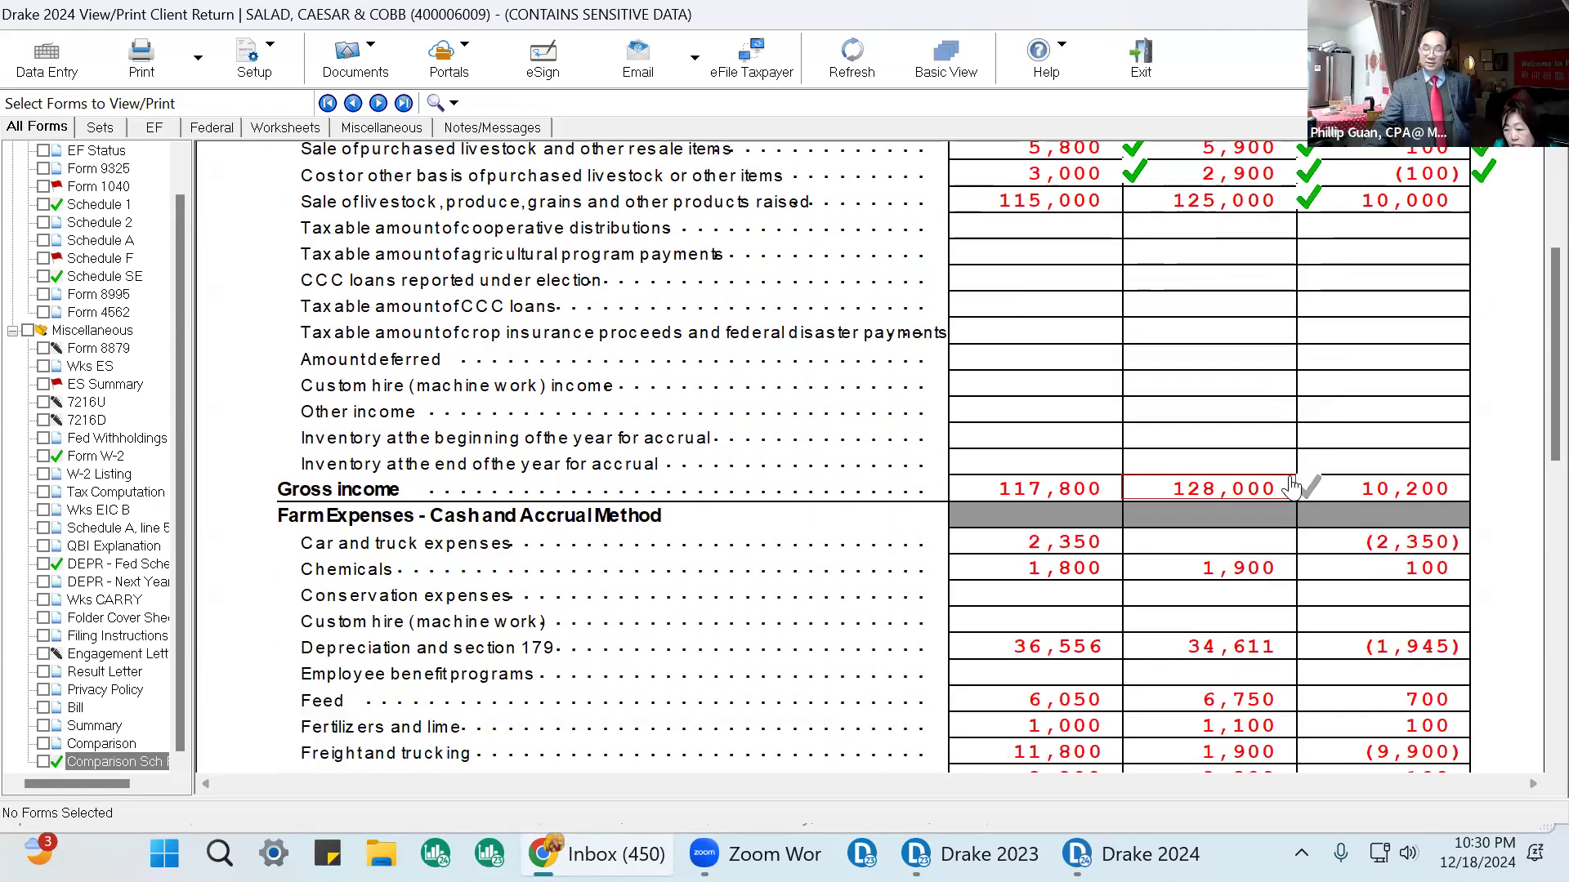
left_click(1295, 490)
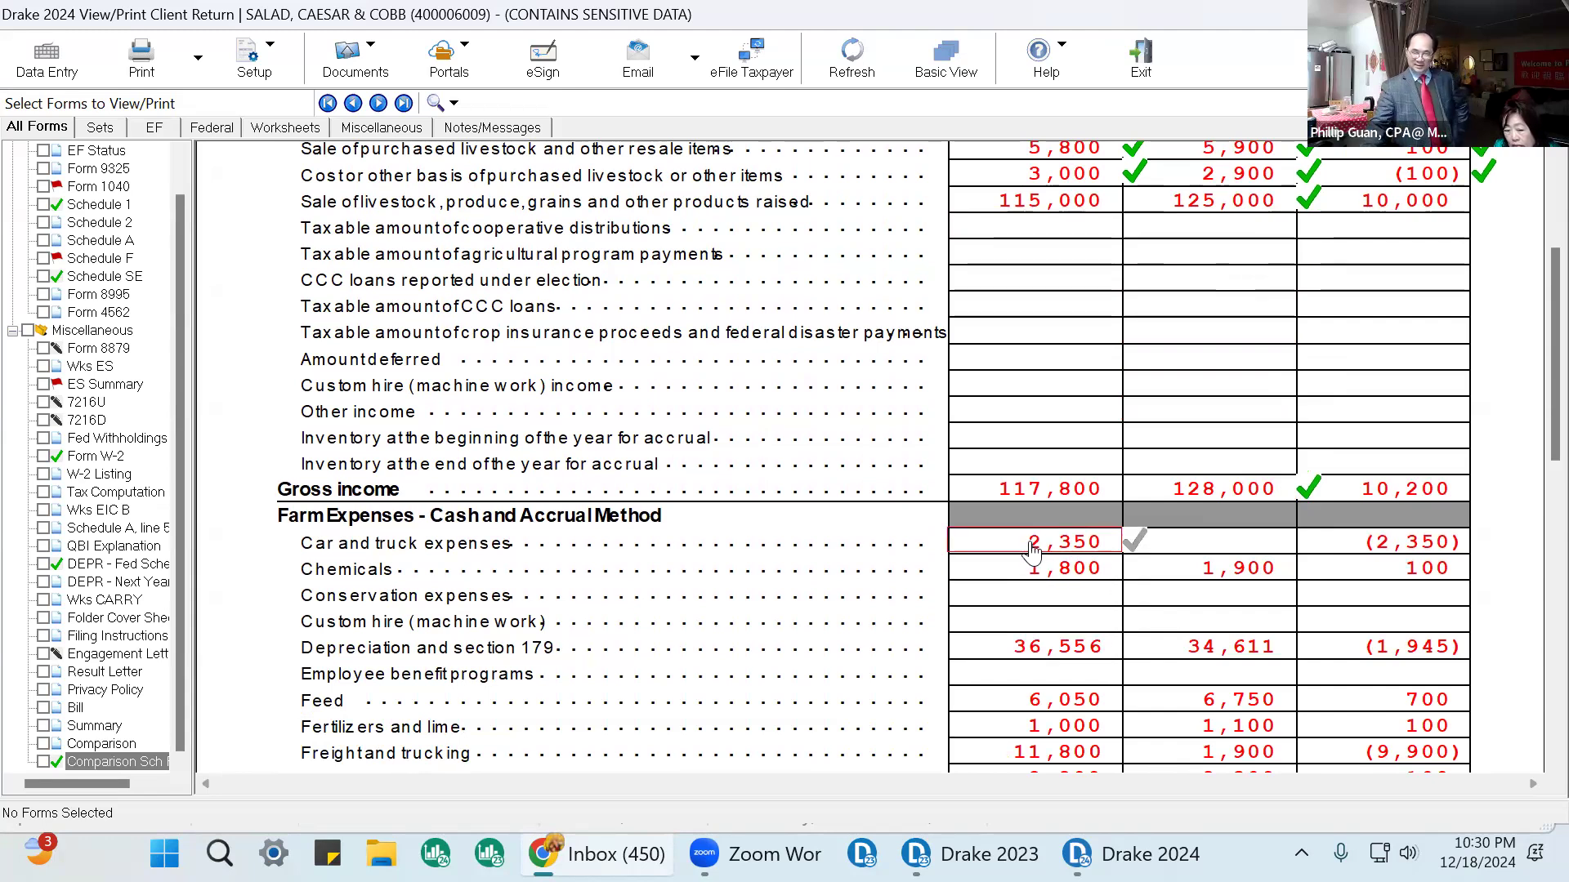
scroll(1182, 564, "up", 2)
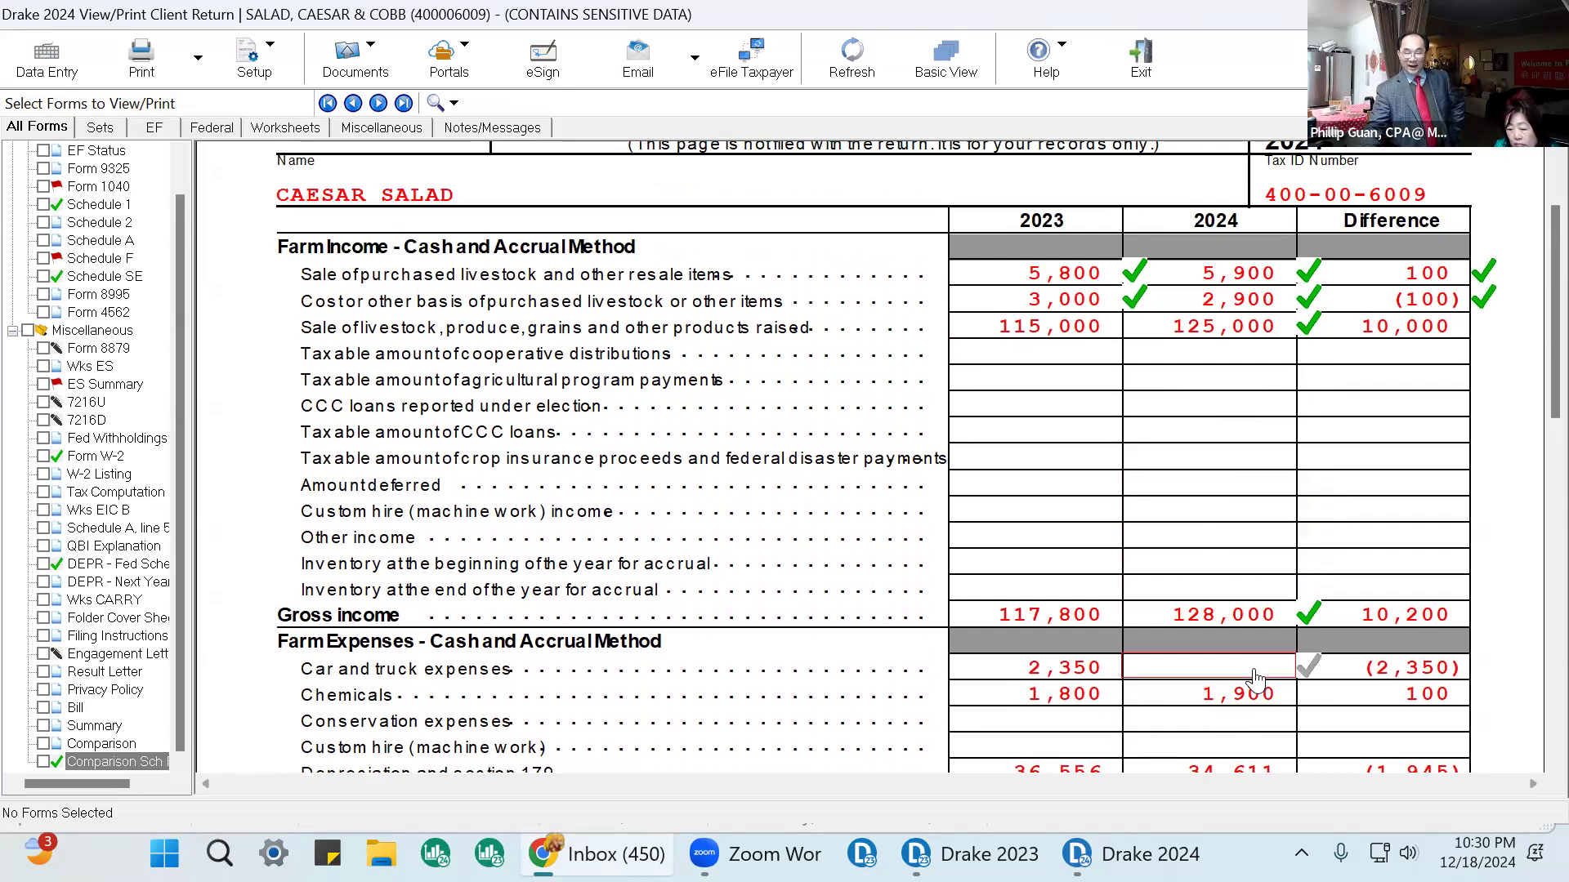
Return to data entry, open Schedule F and view the auto expense worksheet for car and truck expenses, then close it.
left_click(47, 57)
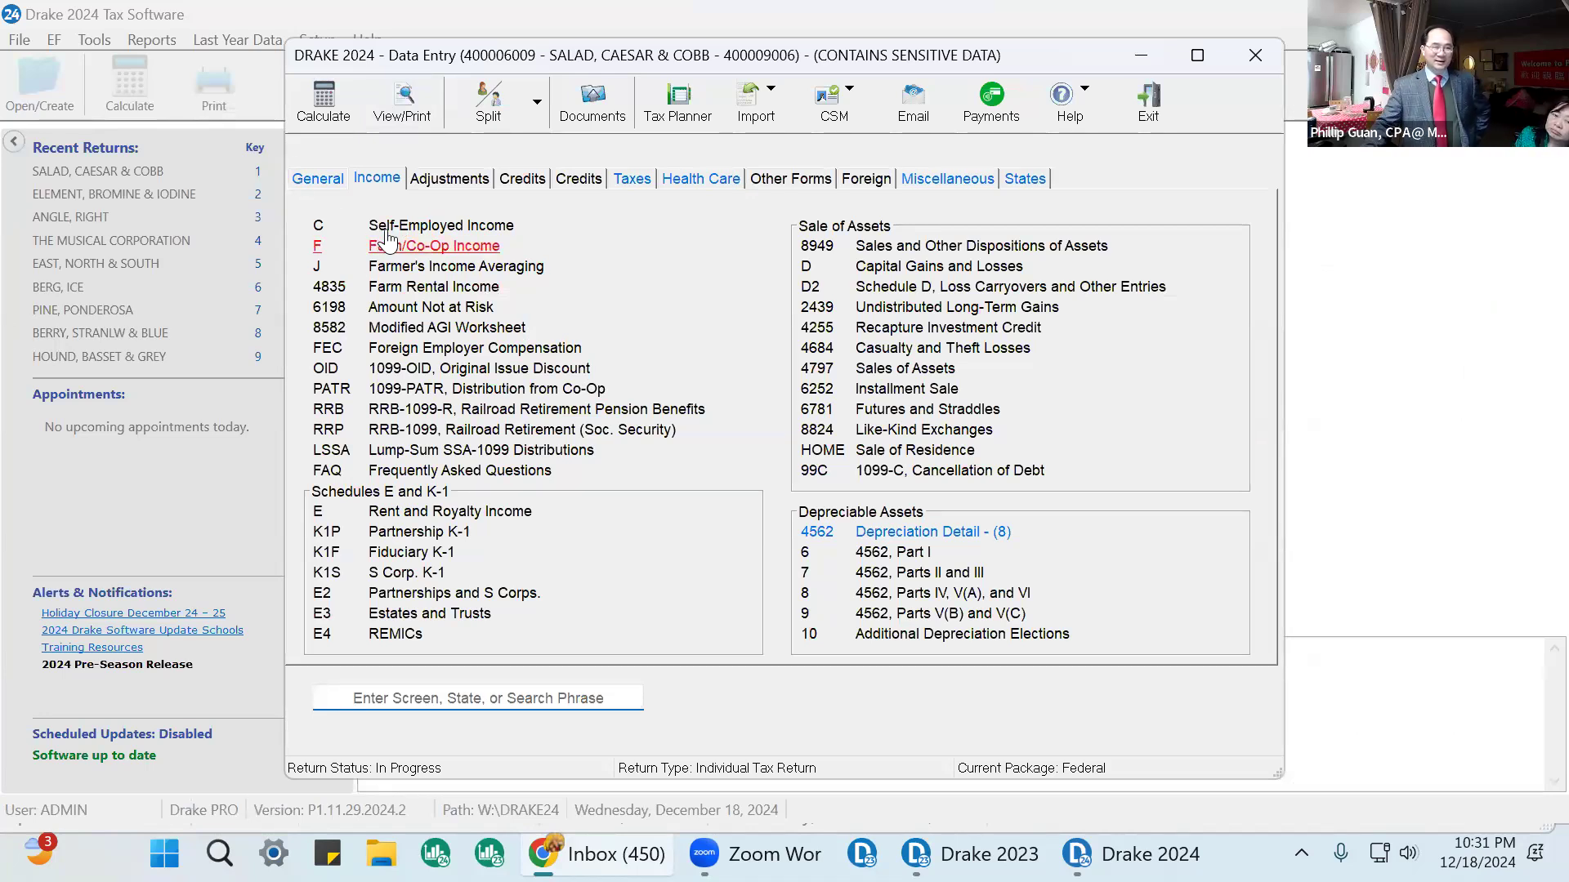
left_click(411, 247)
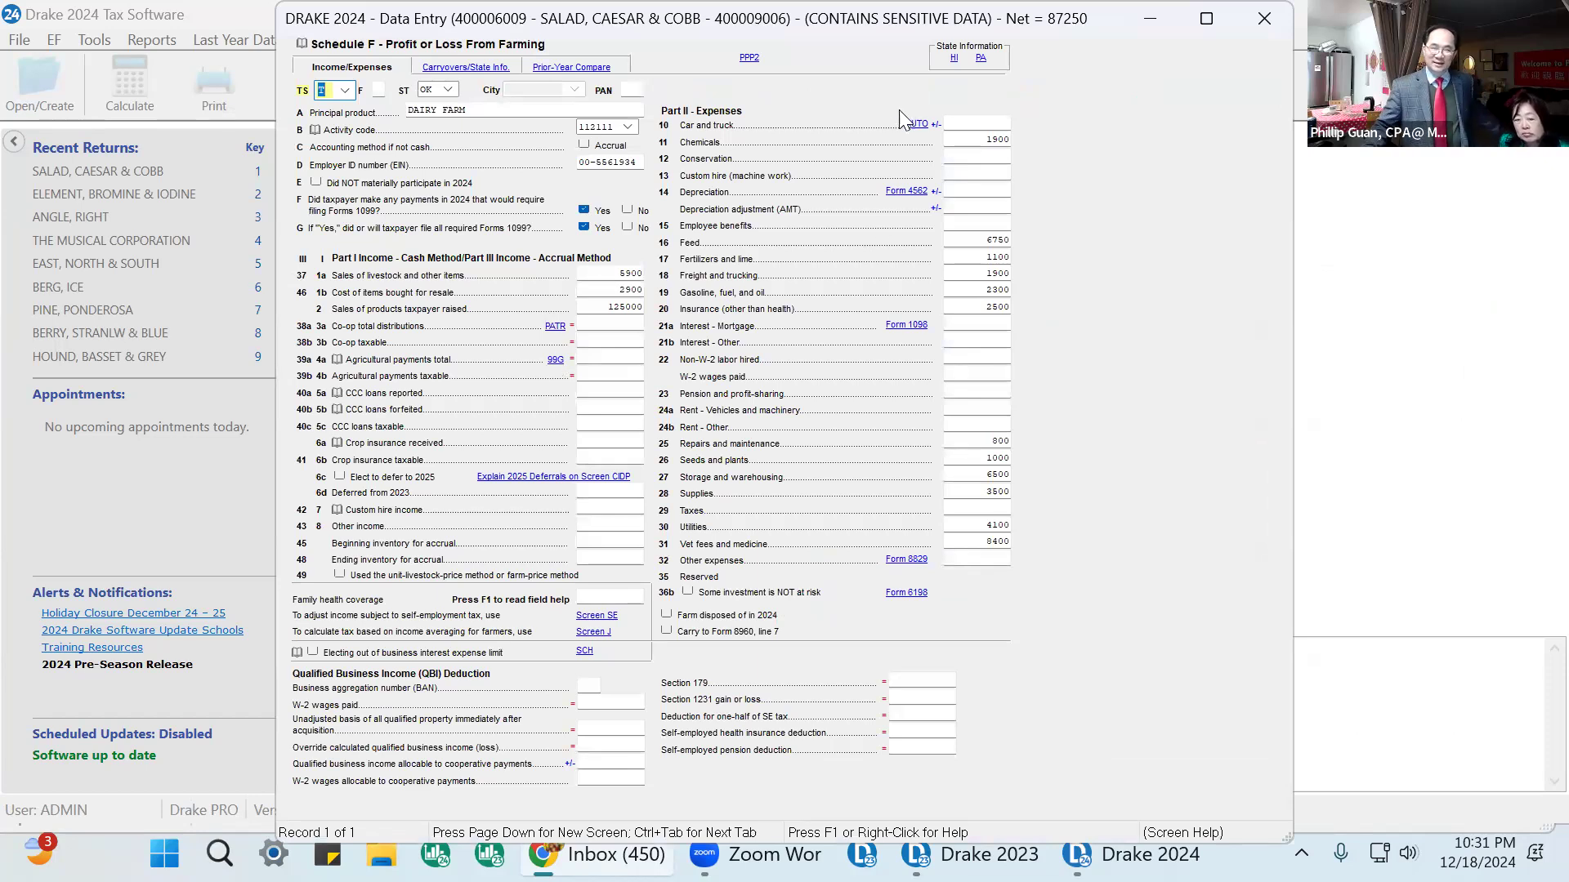
left_click(915, 125)
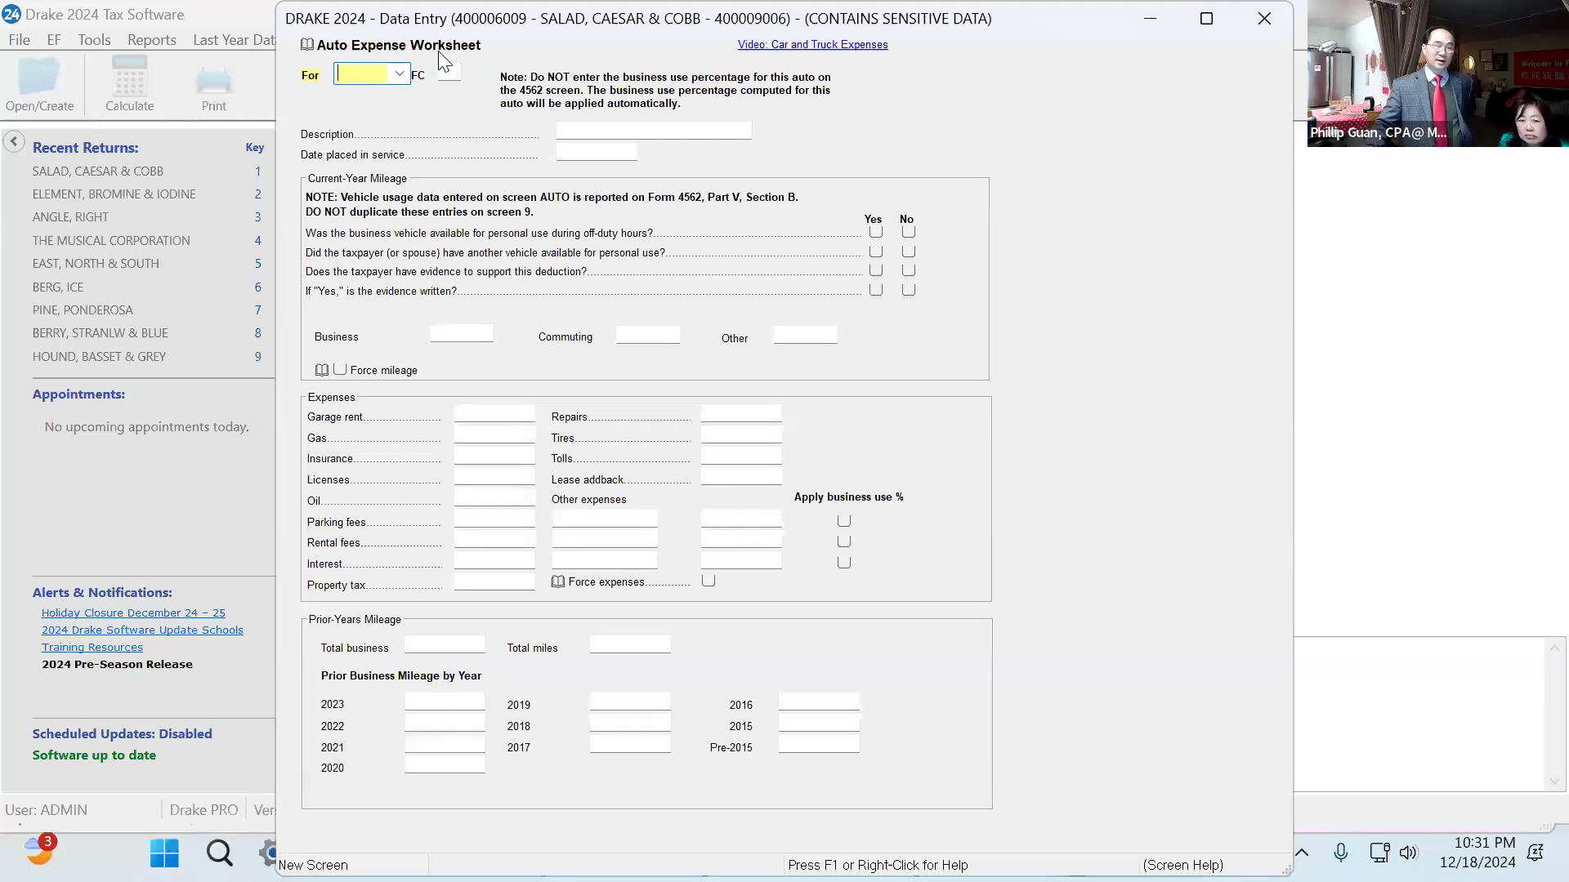
left_click(401, 75)
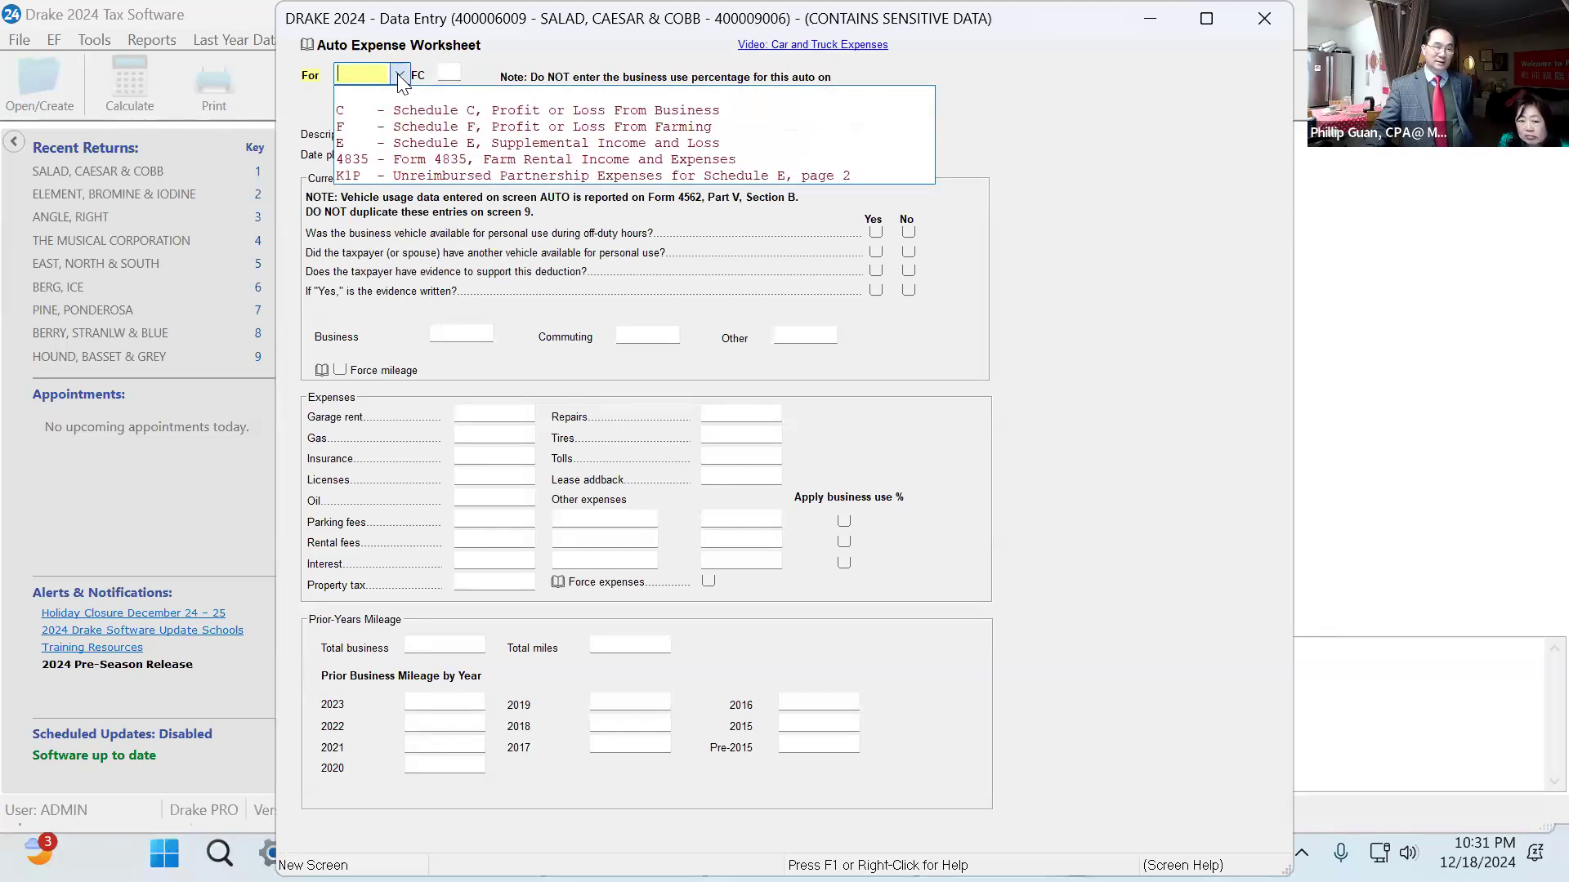
left_click(1264, 18)
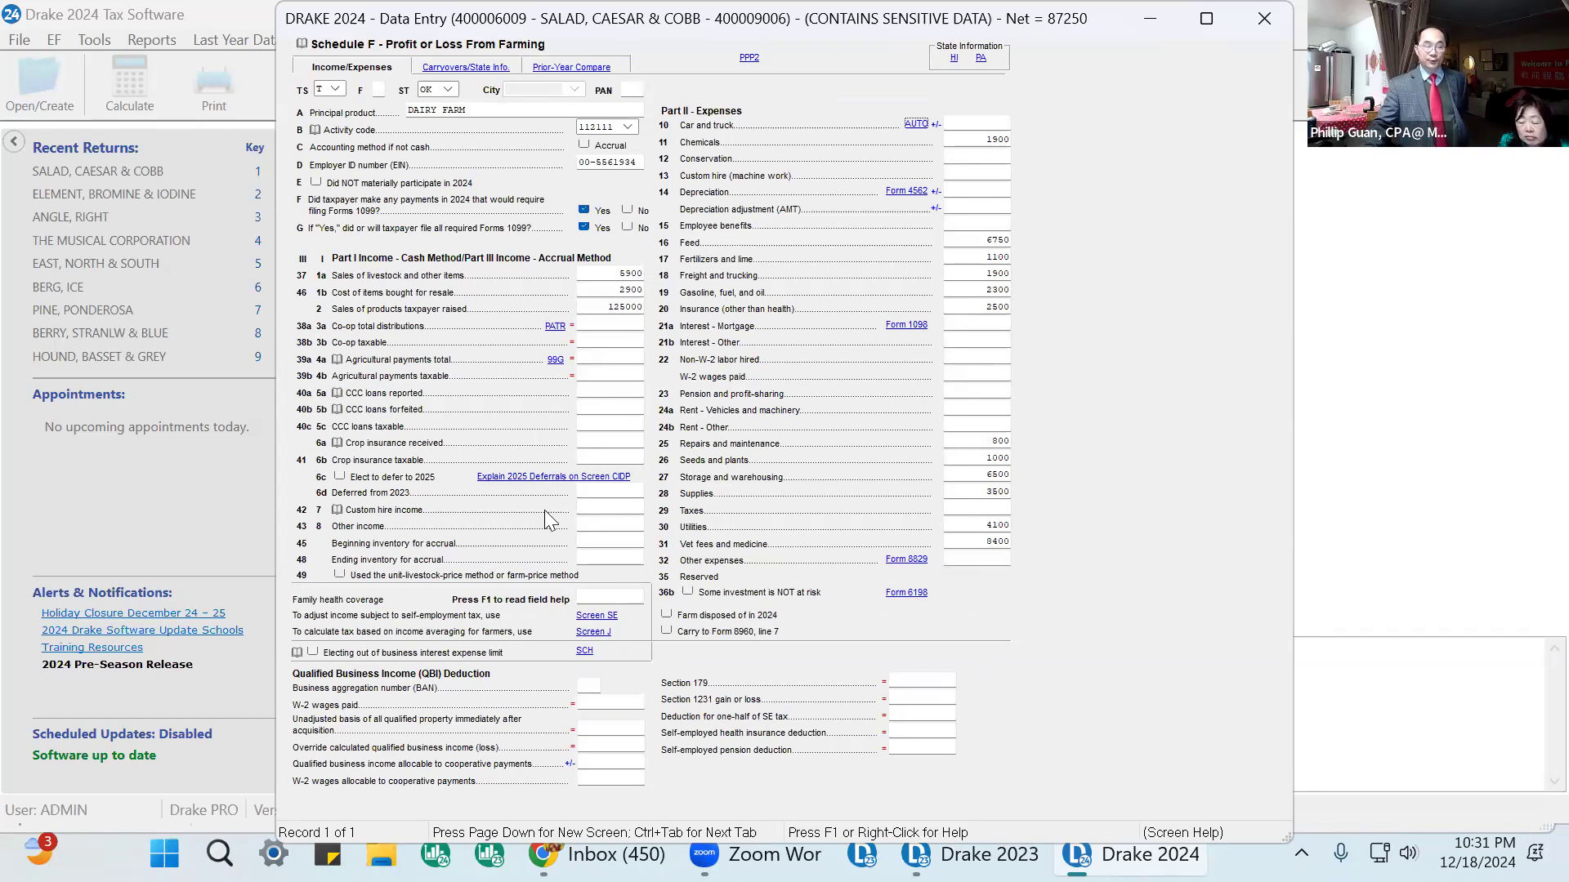
Open the truck's Form 4562 depreciation record and set its listed property type to trucks and vans and property type to 45.
left_click(896, 192)
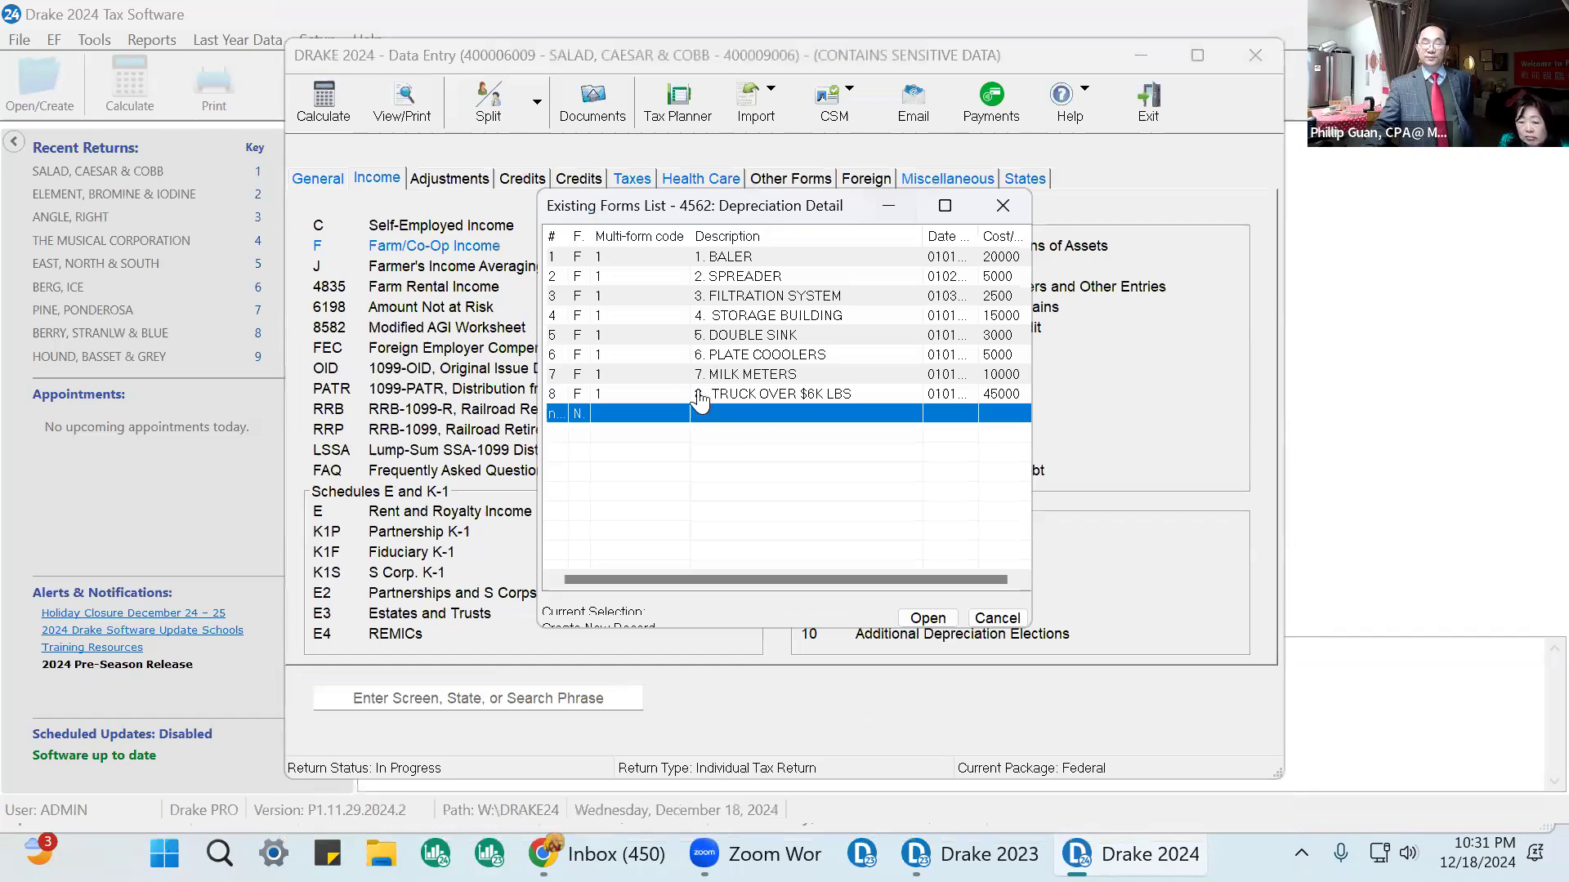
double_click(731, 403)
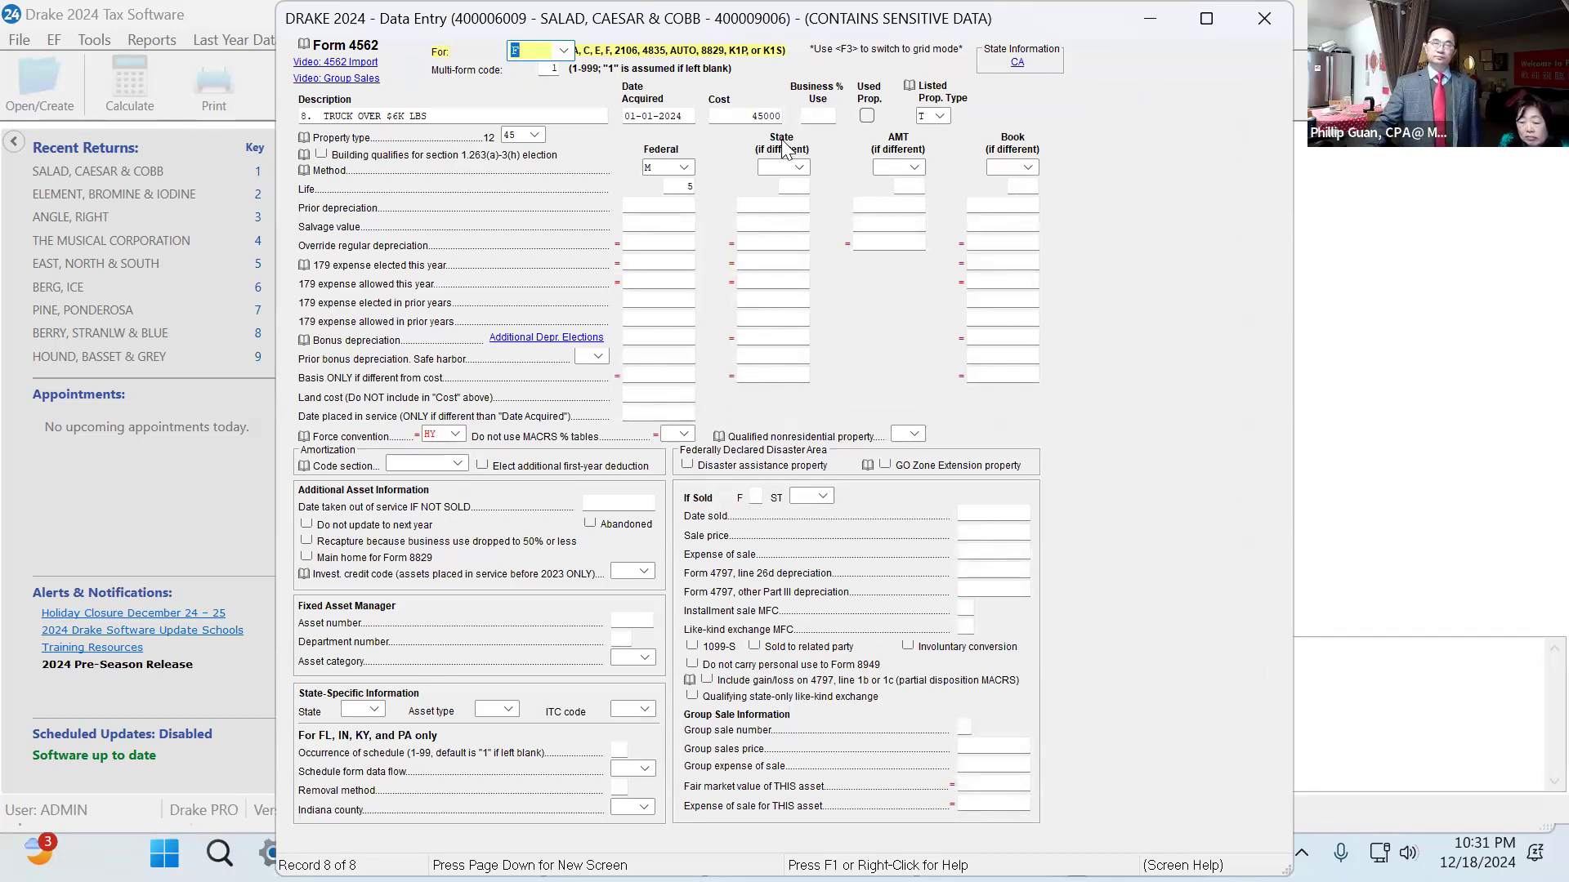
left_click(749, 117)
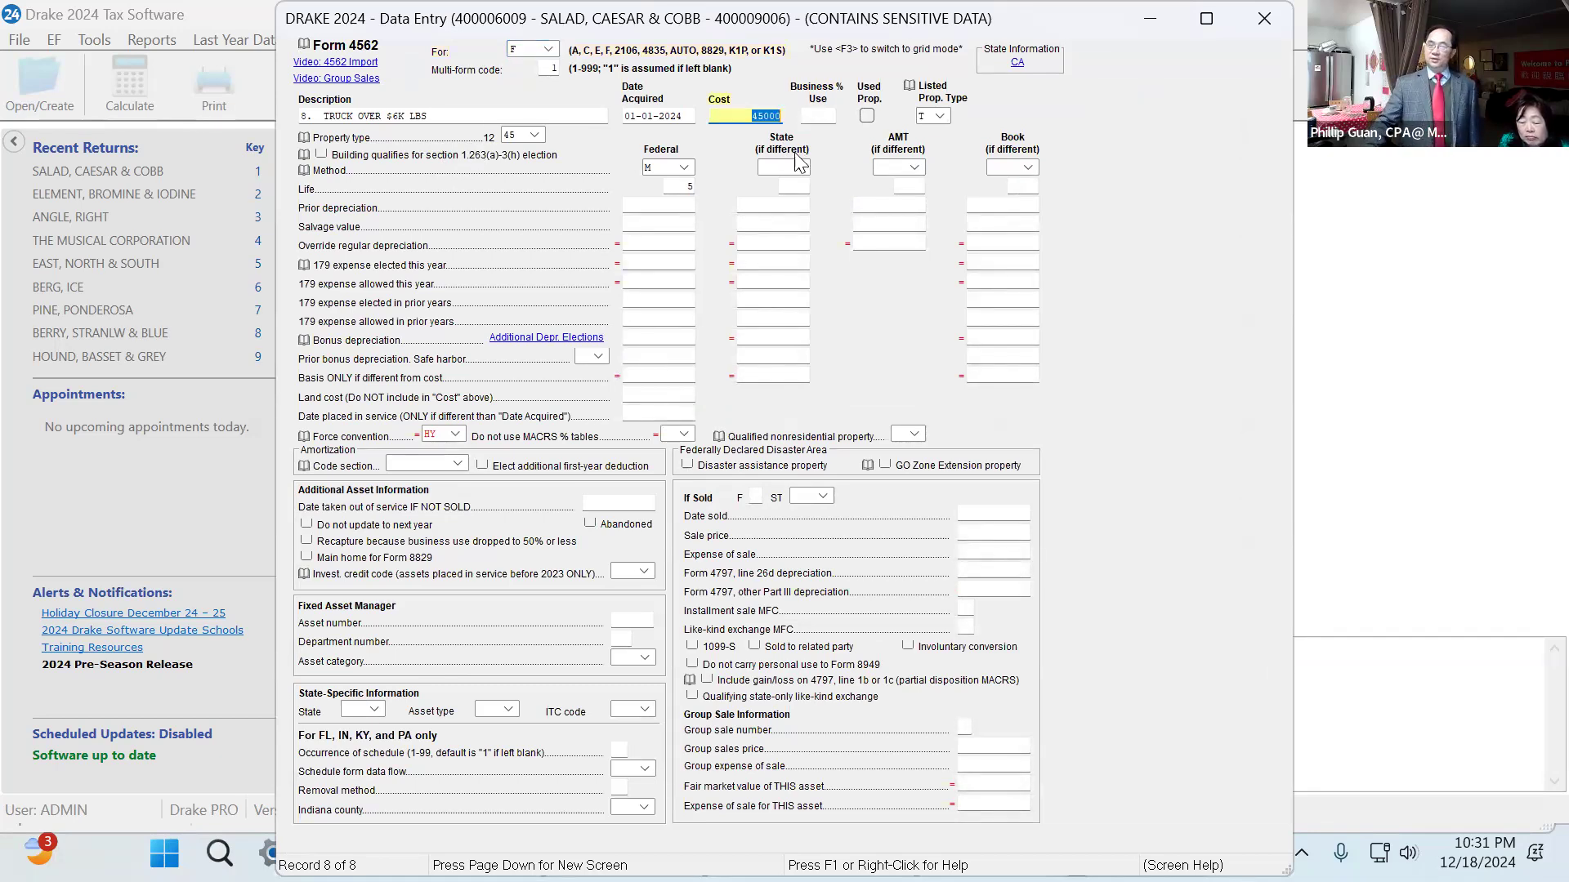
left_click(941, 115)
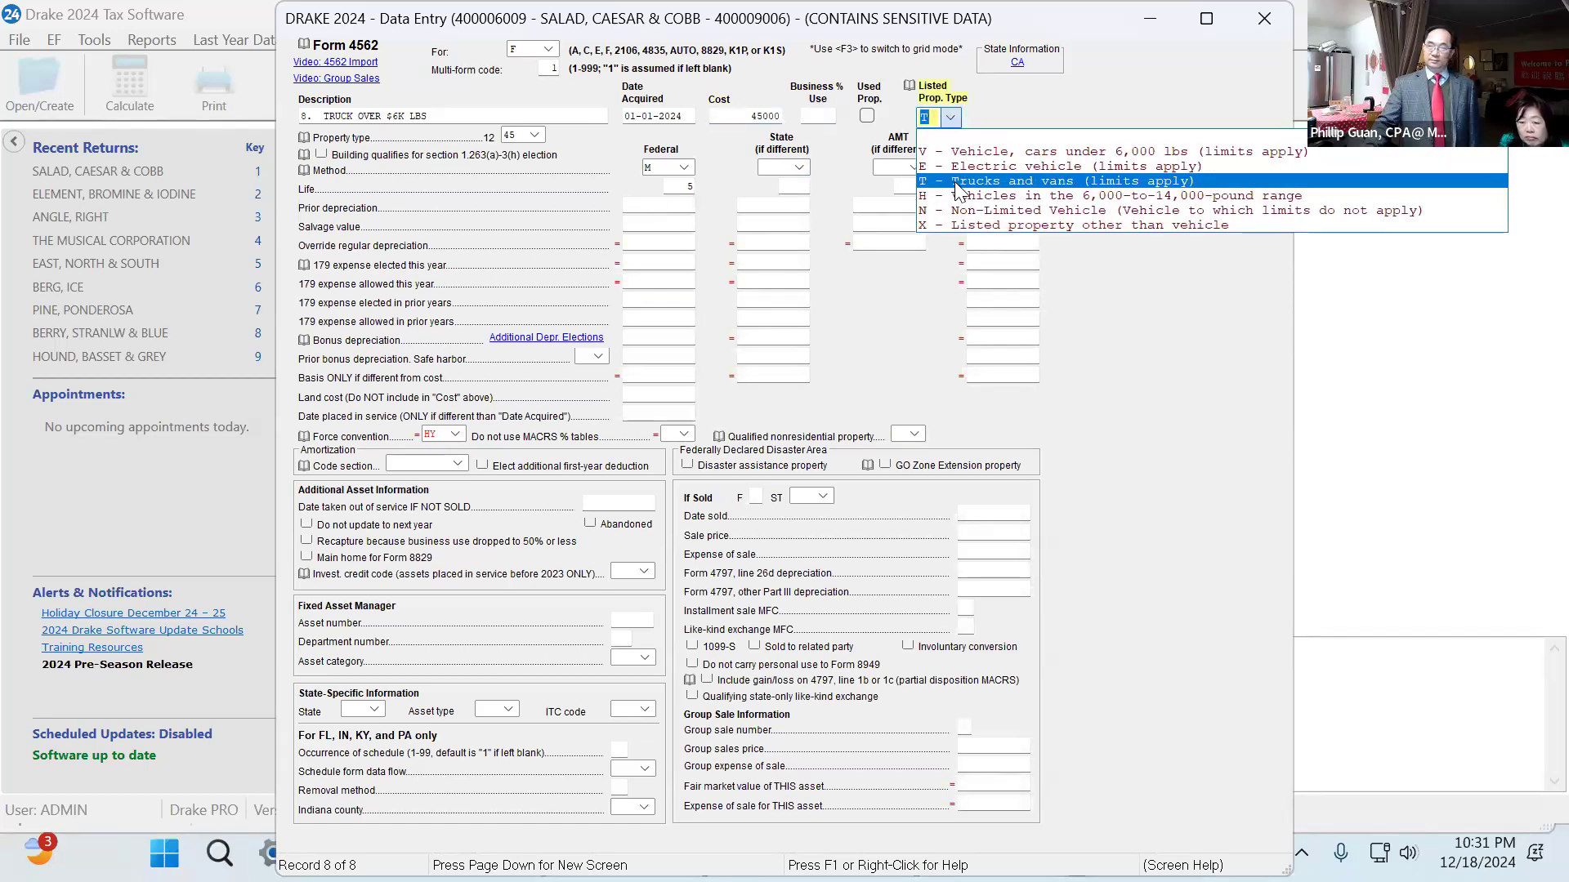
left_click(957, 183)
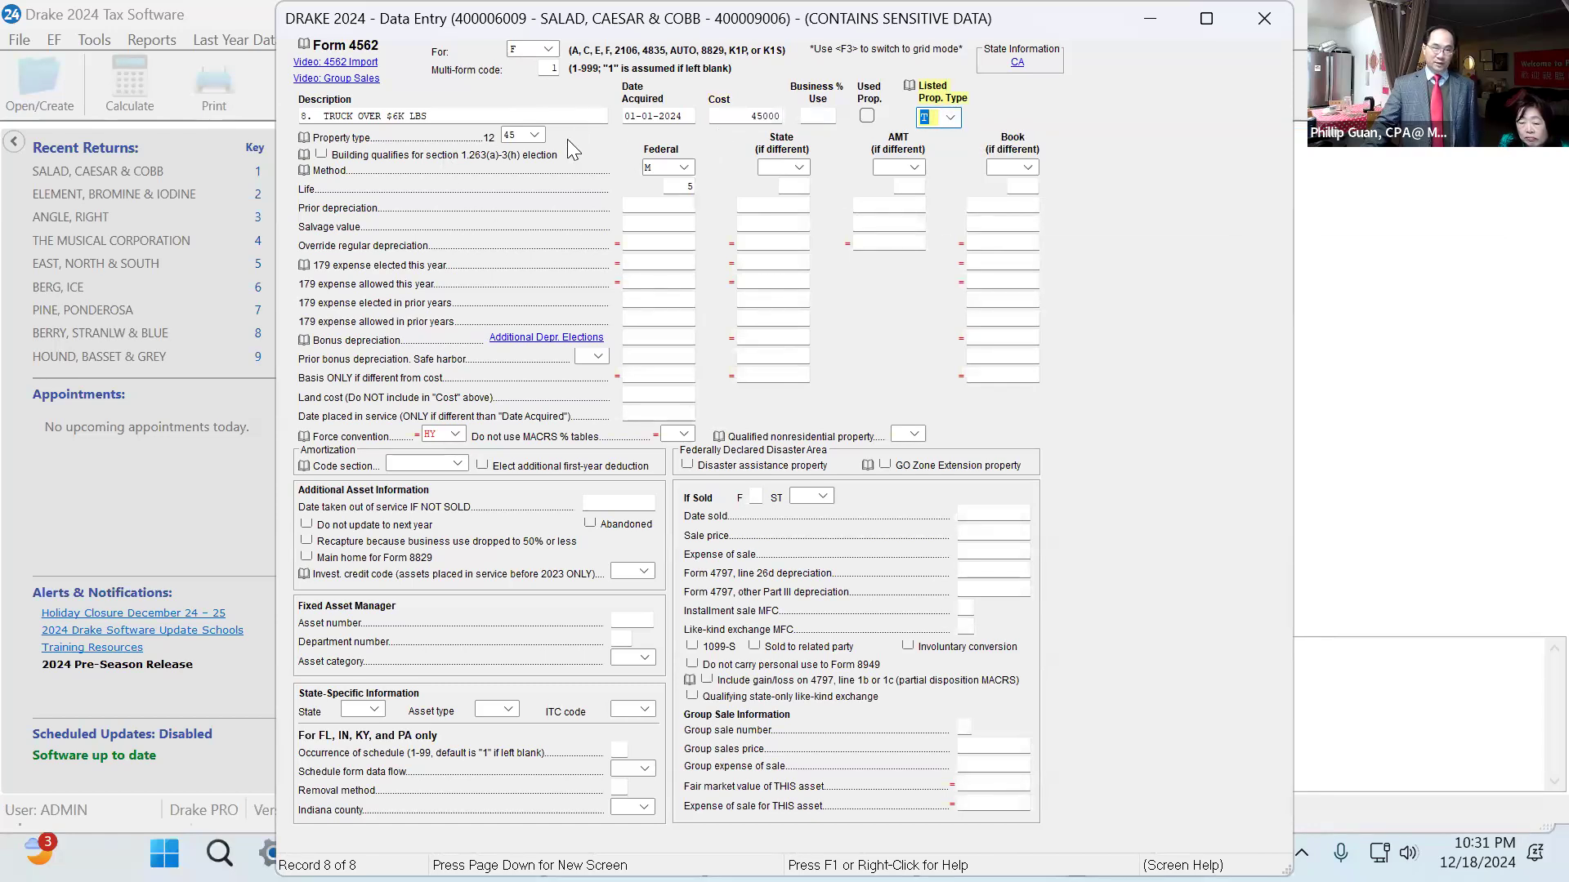
left_click(535, 134)
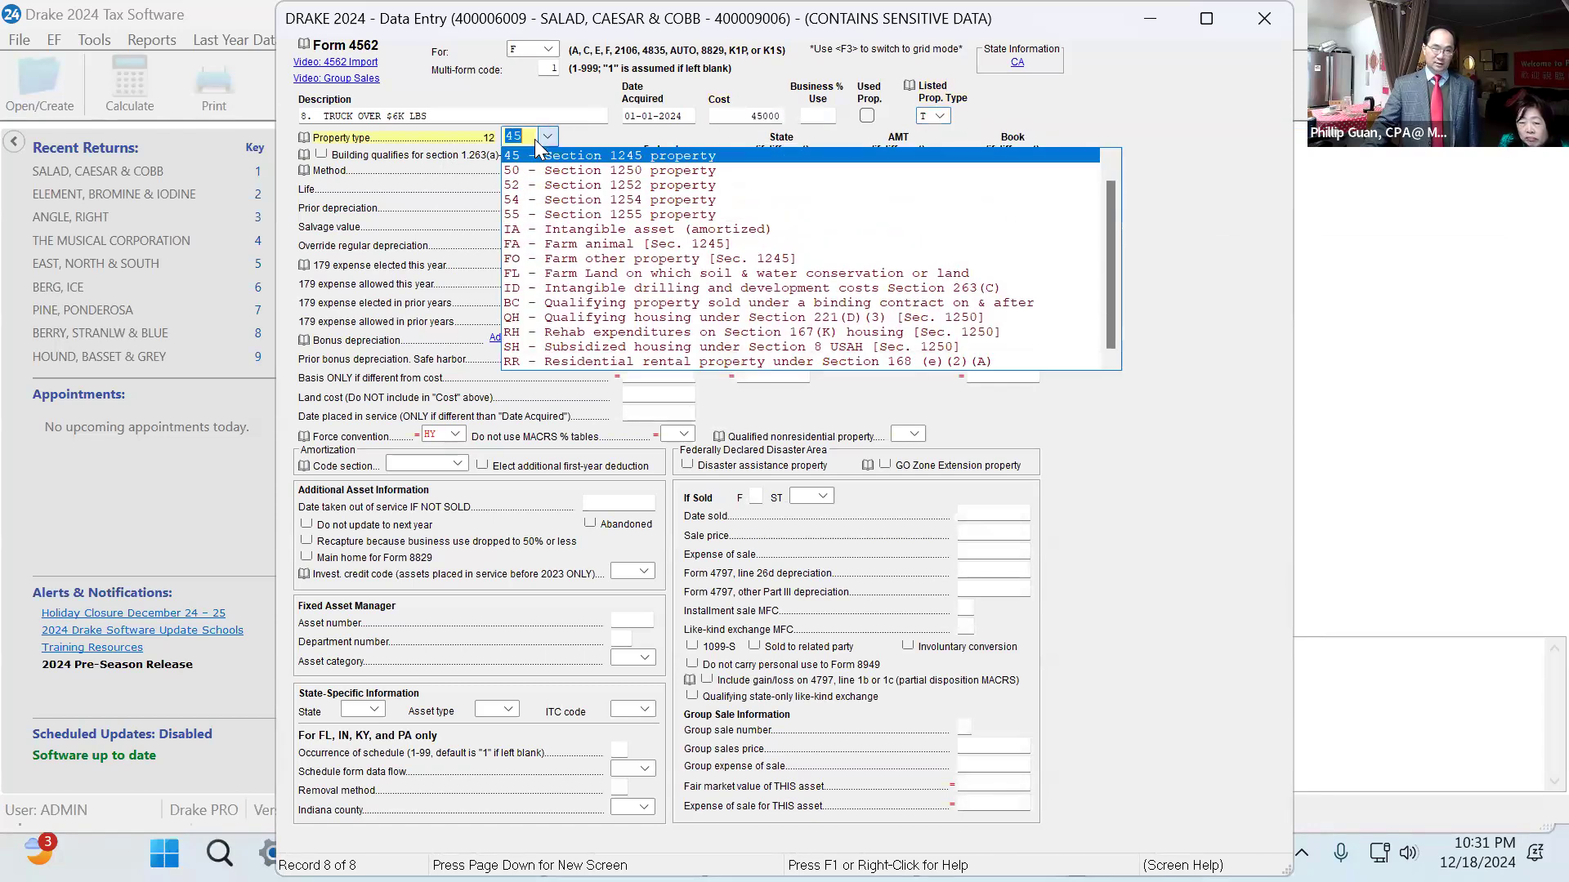
left_click(559, 156)
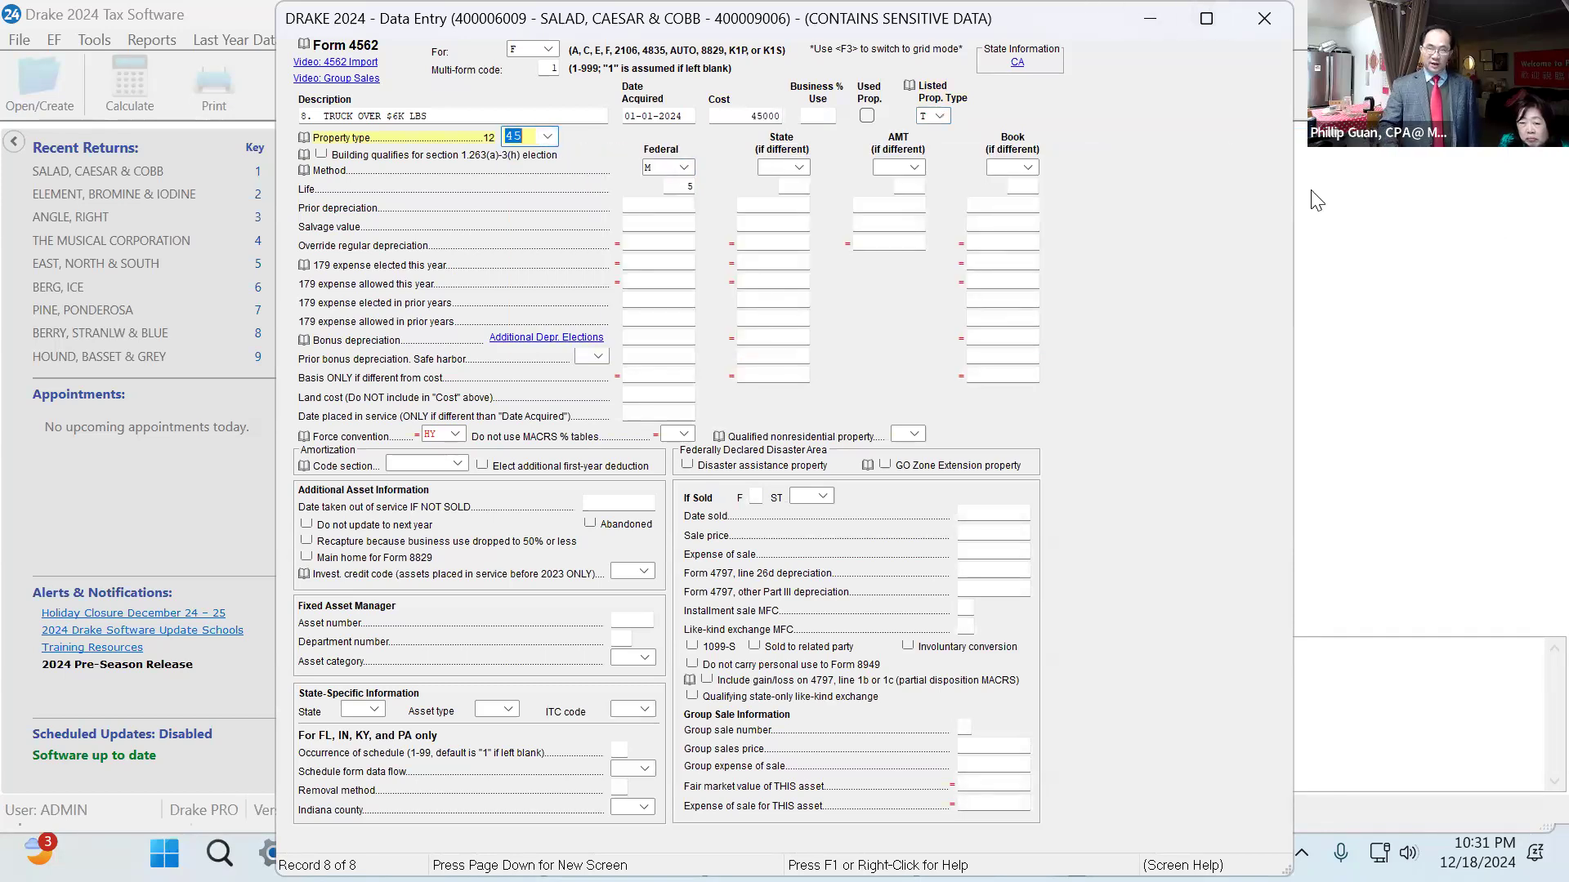
Go back to the baler's depreciation record and examine its acquisition date, cost and prior-year section 179 expense.
key("Page_Up")
key("Page_Up")
key("Page_Up")
key("Page_Up")
key("Page_Up")
key("Page_Up")
key("Page_Up")
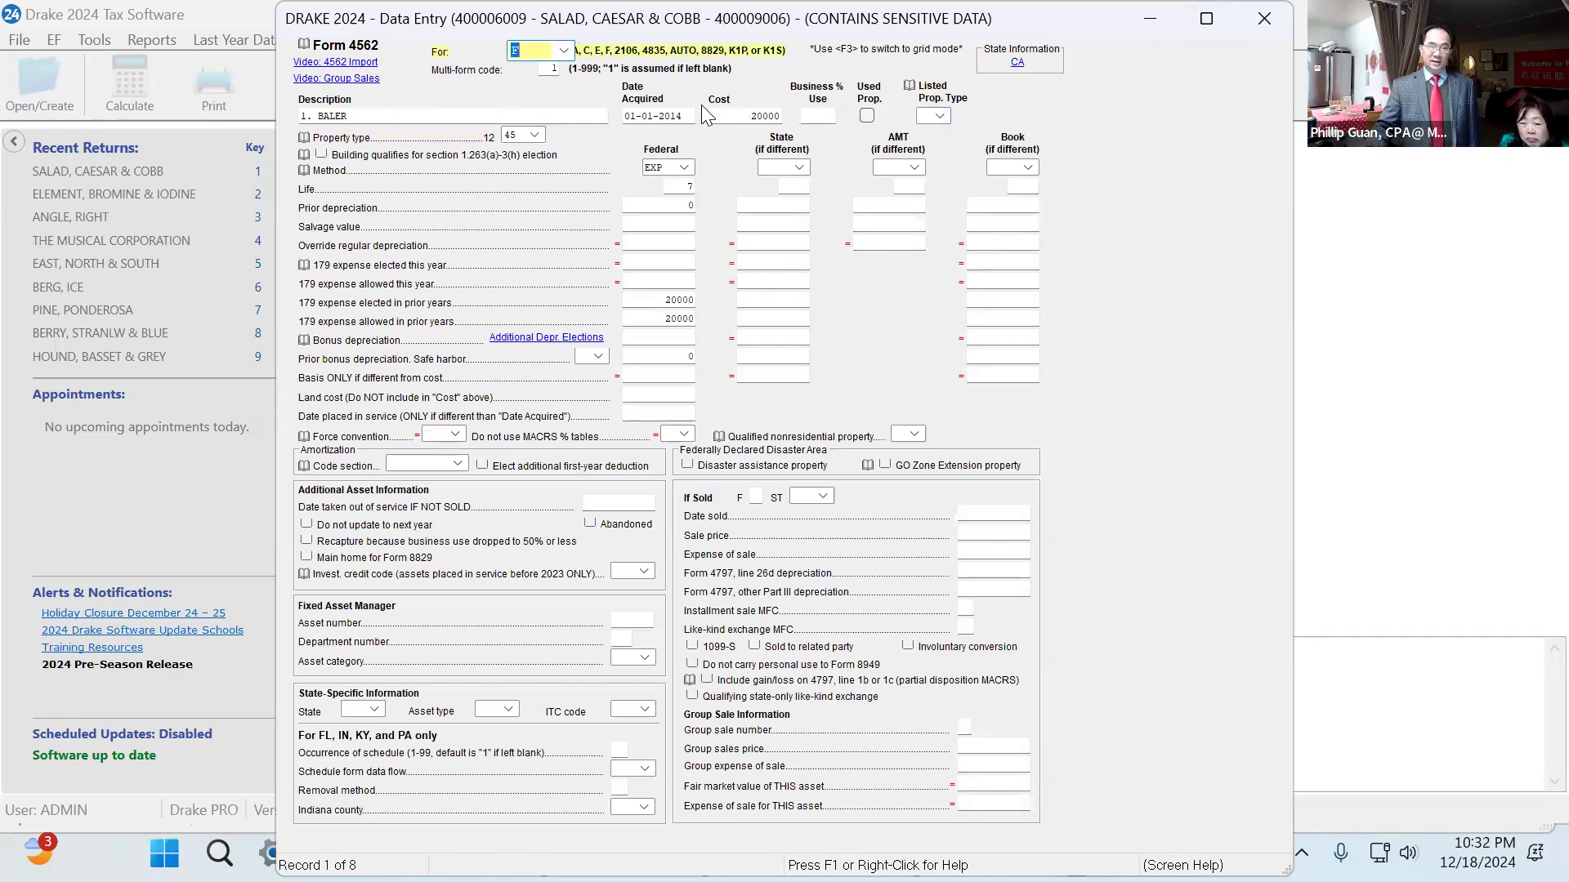
left_click(643, 120)
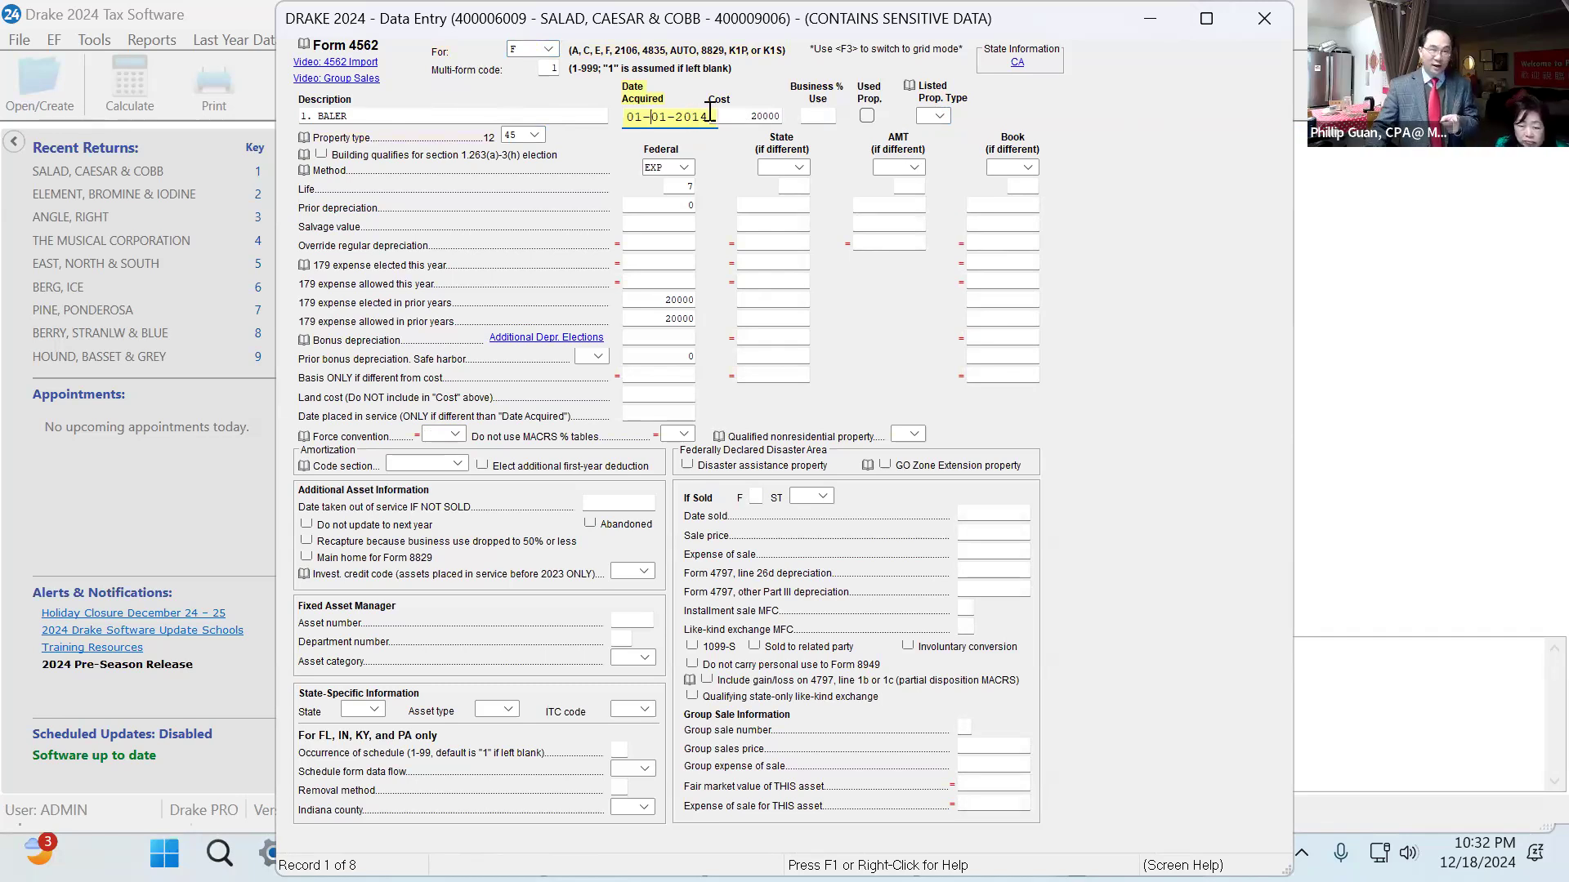
left_click(763, 117)
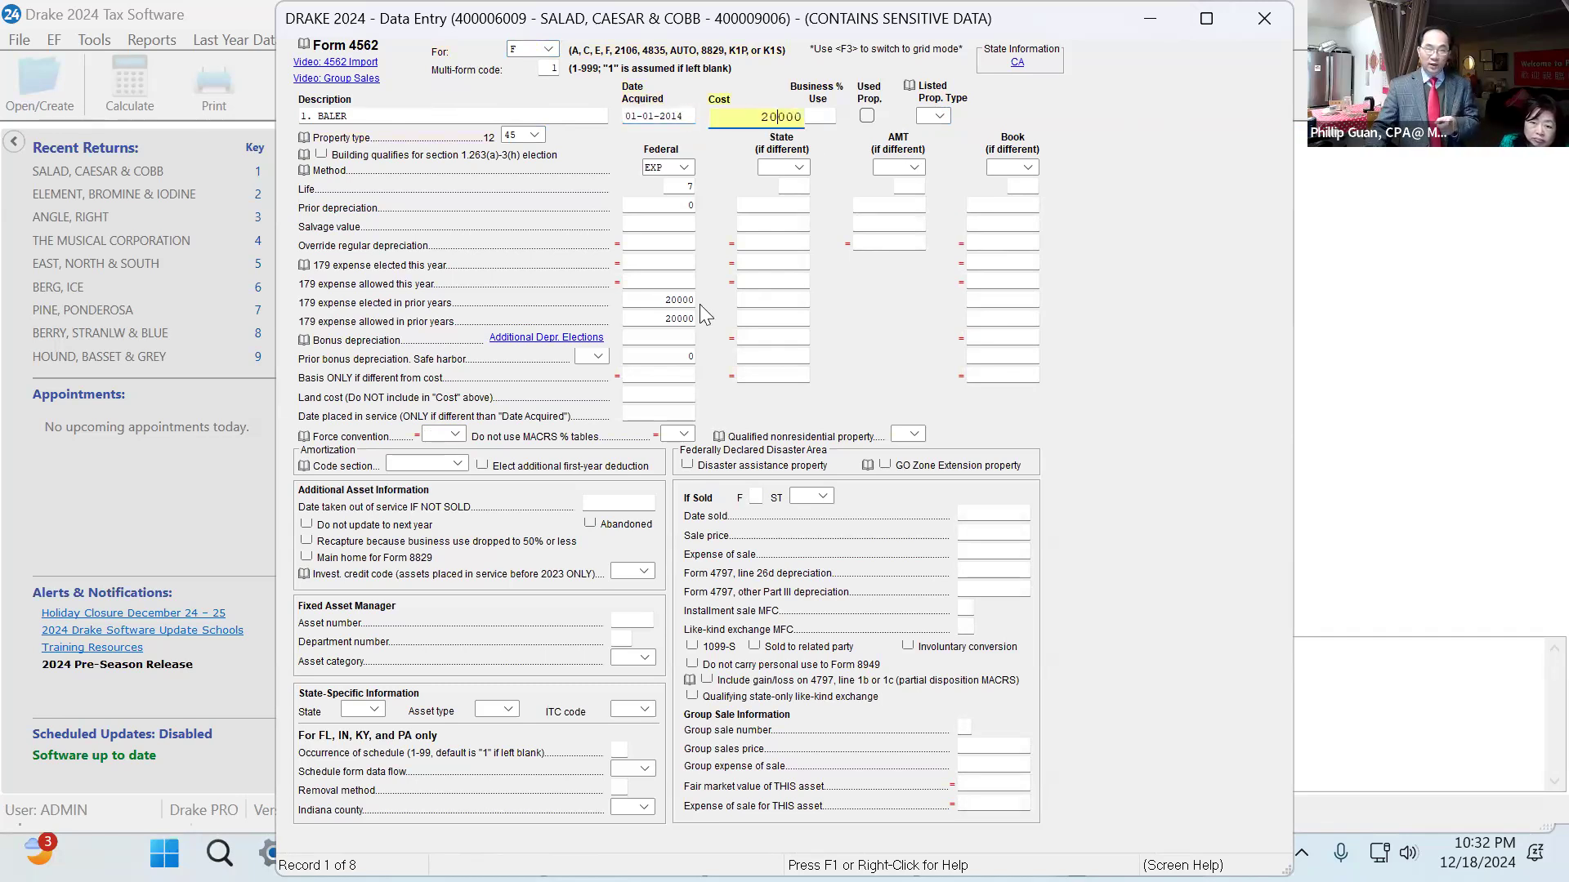
left_click(688, 301)
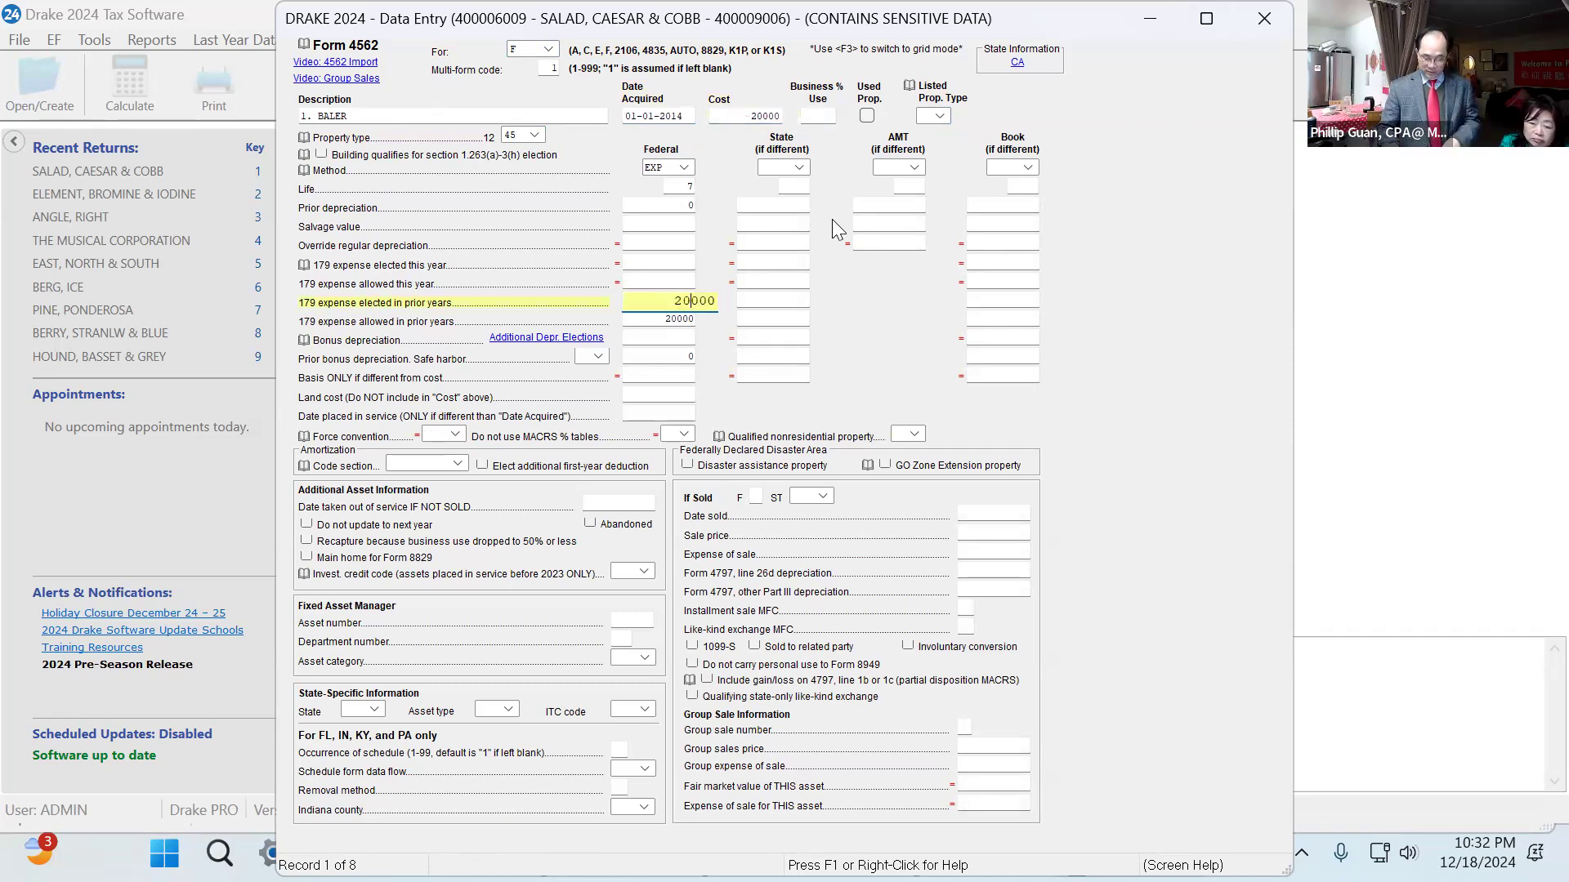
Page through the remaining depreciation records, then close the Form 4562 screen.
key("Page_Down")
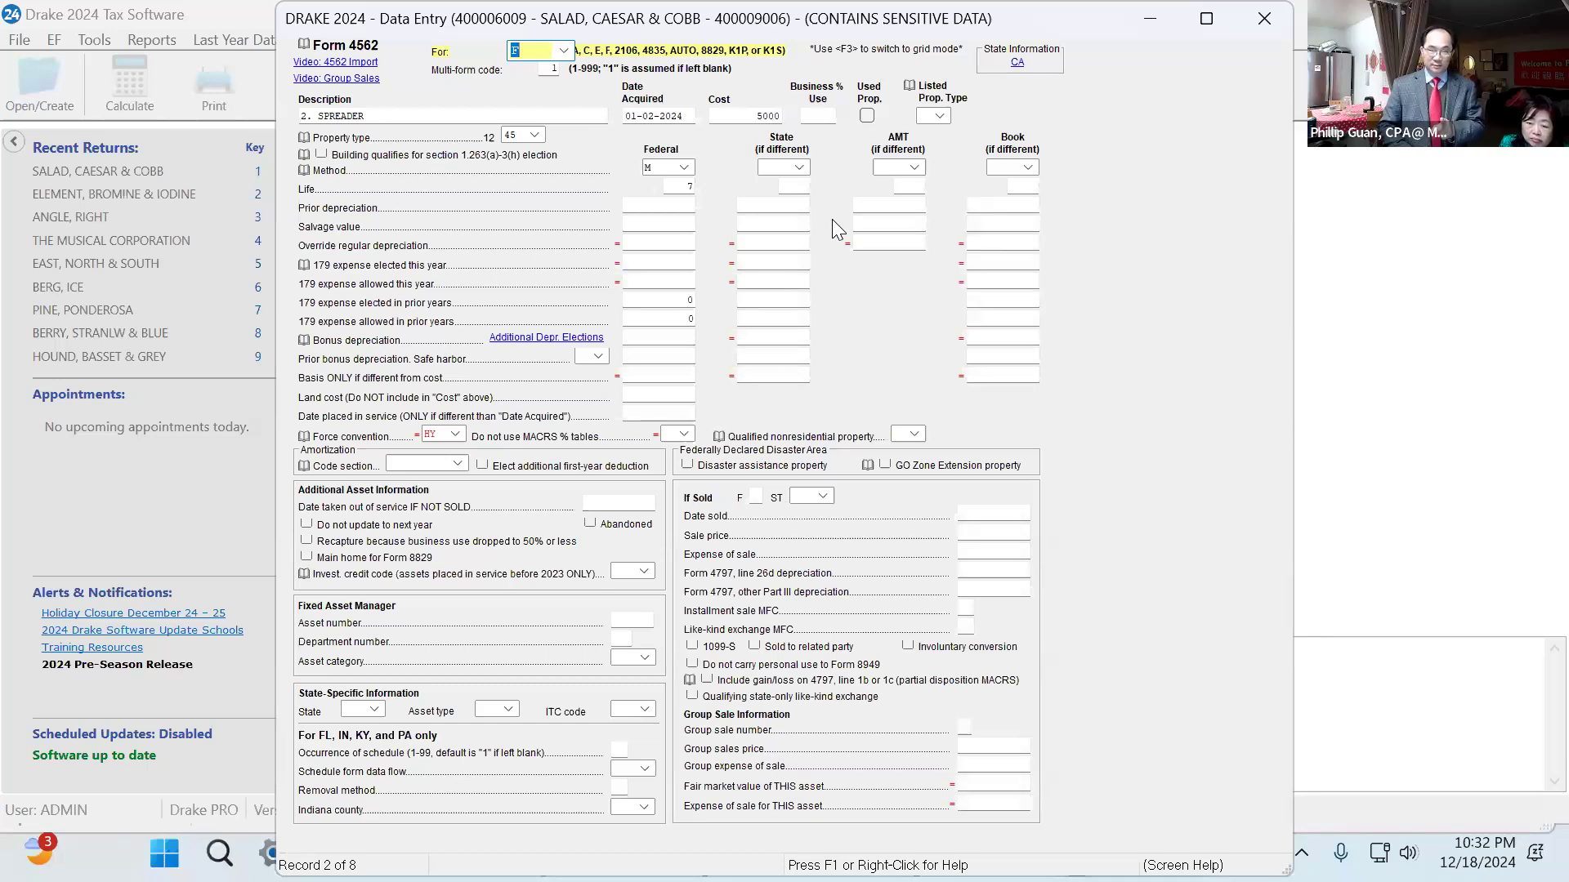
key("Page_Down")
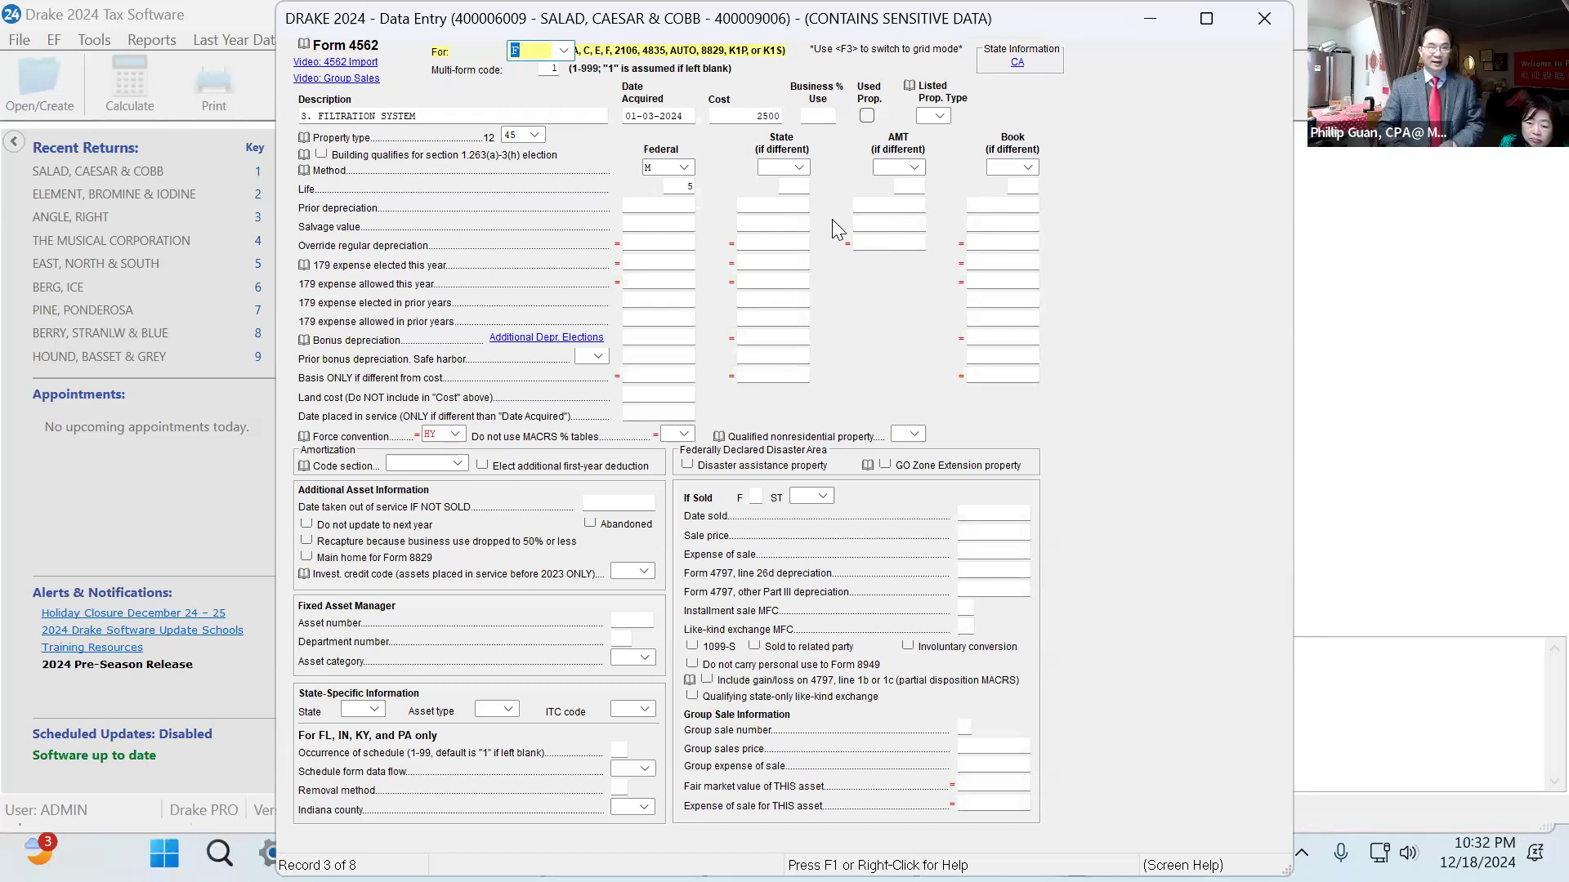
key("Page_Down")
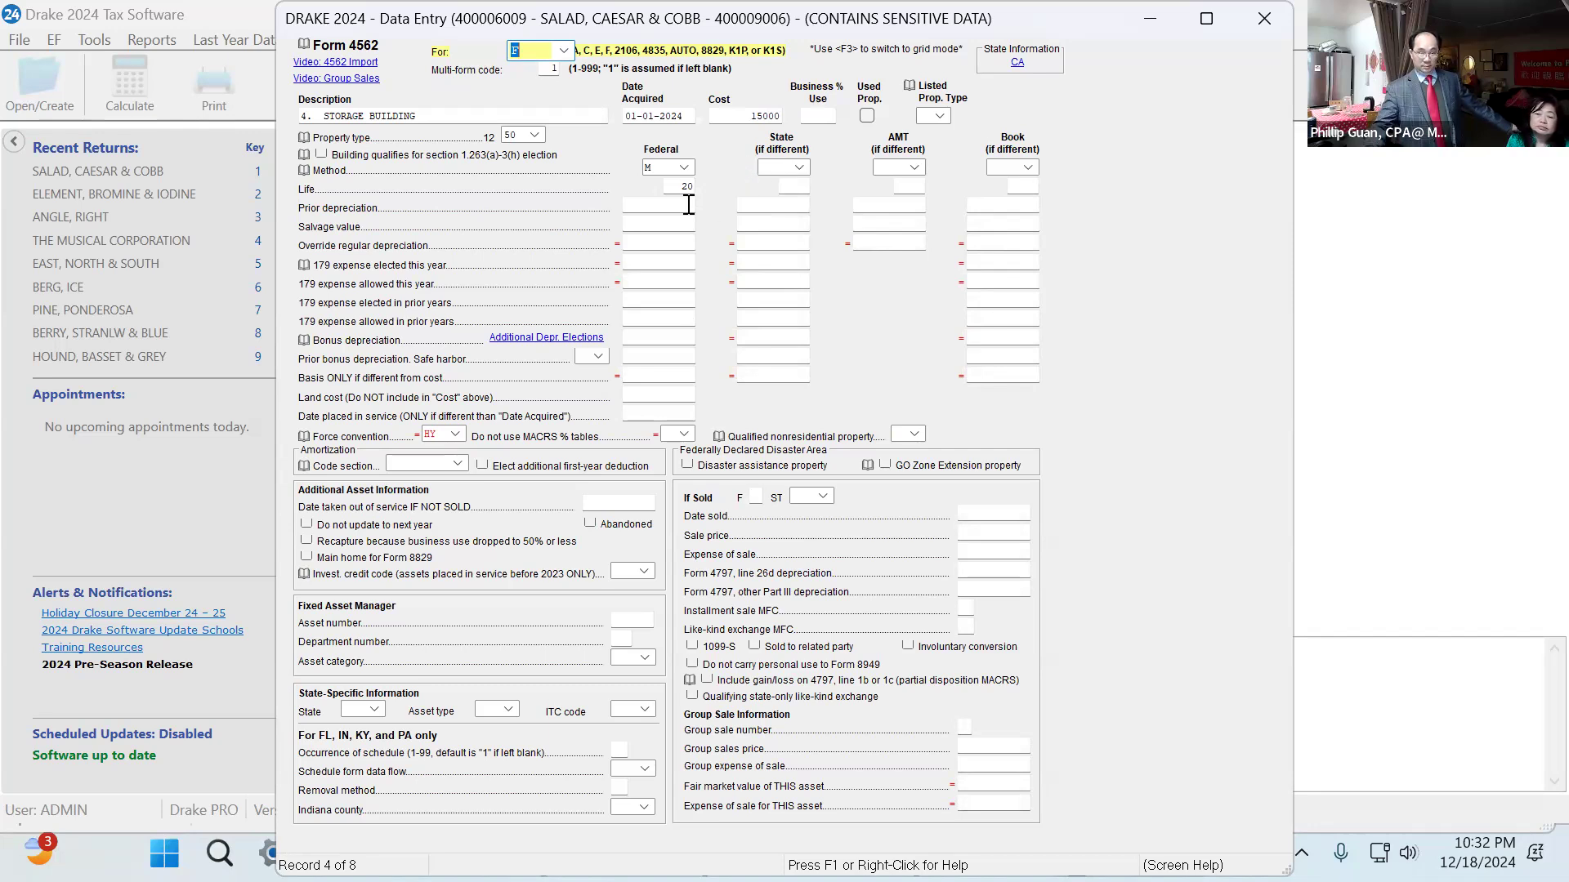
key("Page_Down")
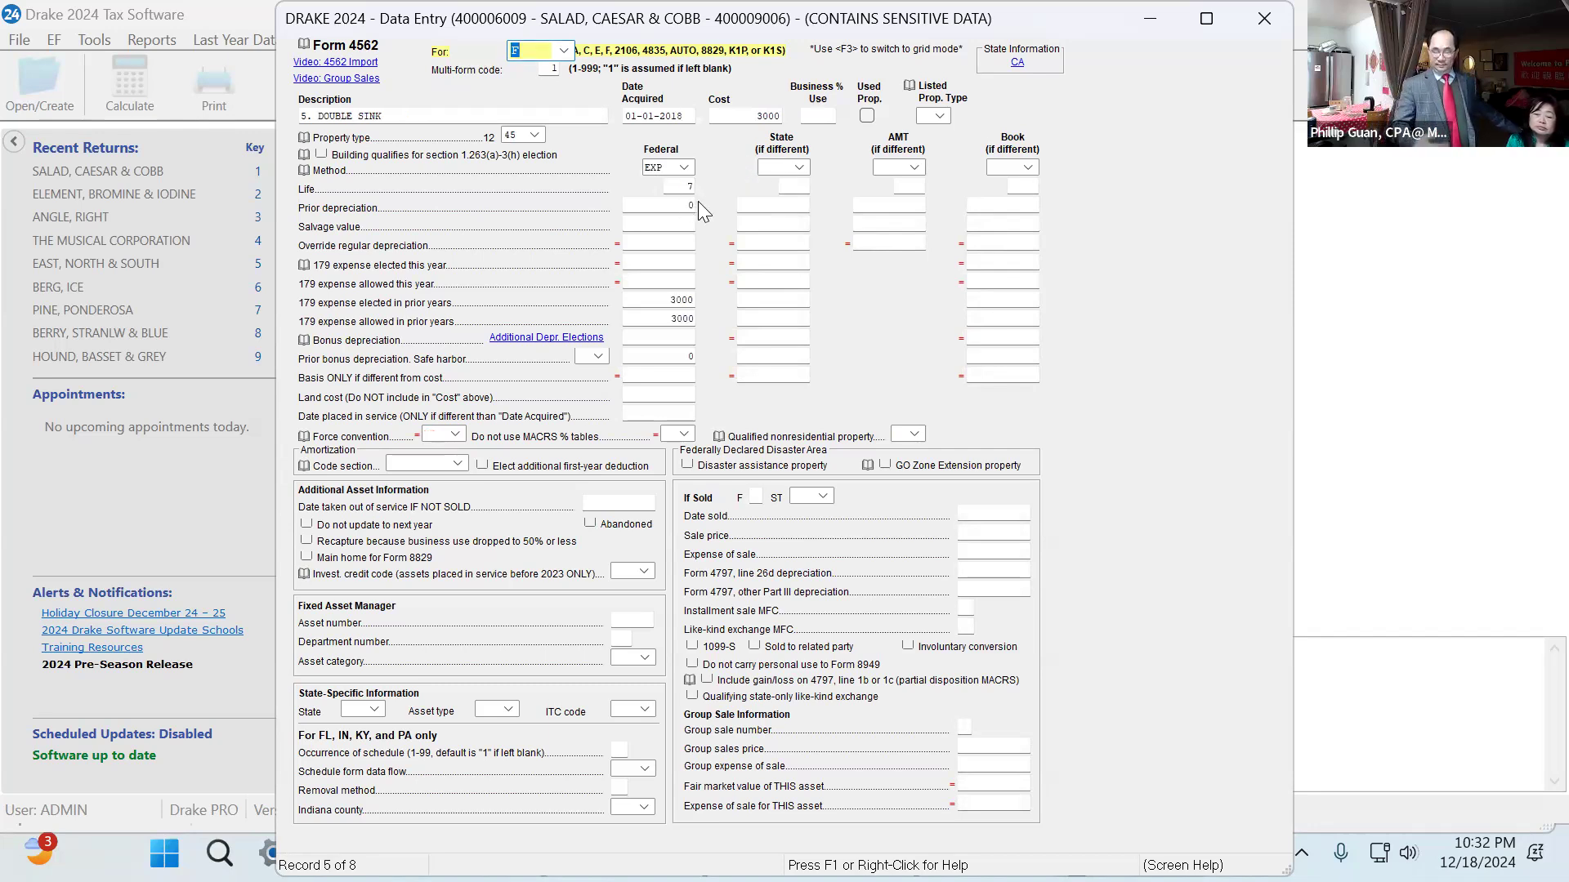
key("Page_Down")
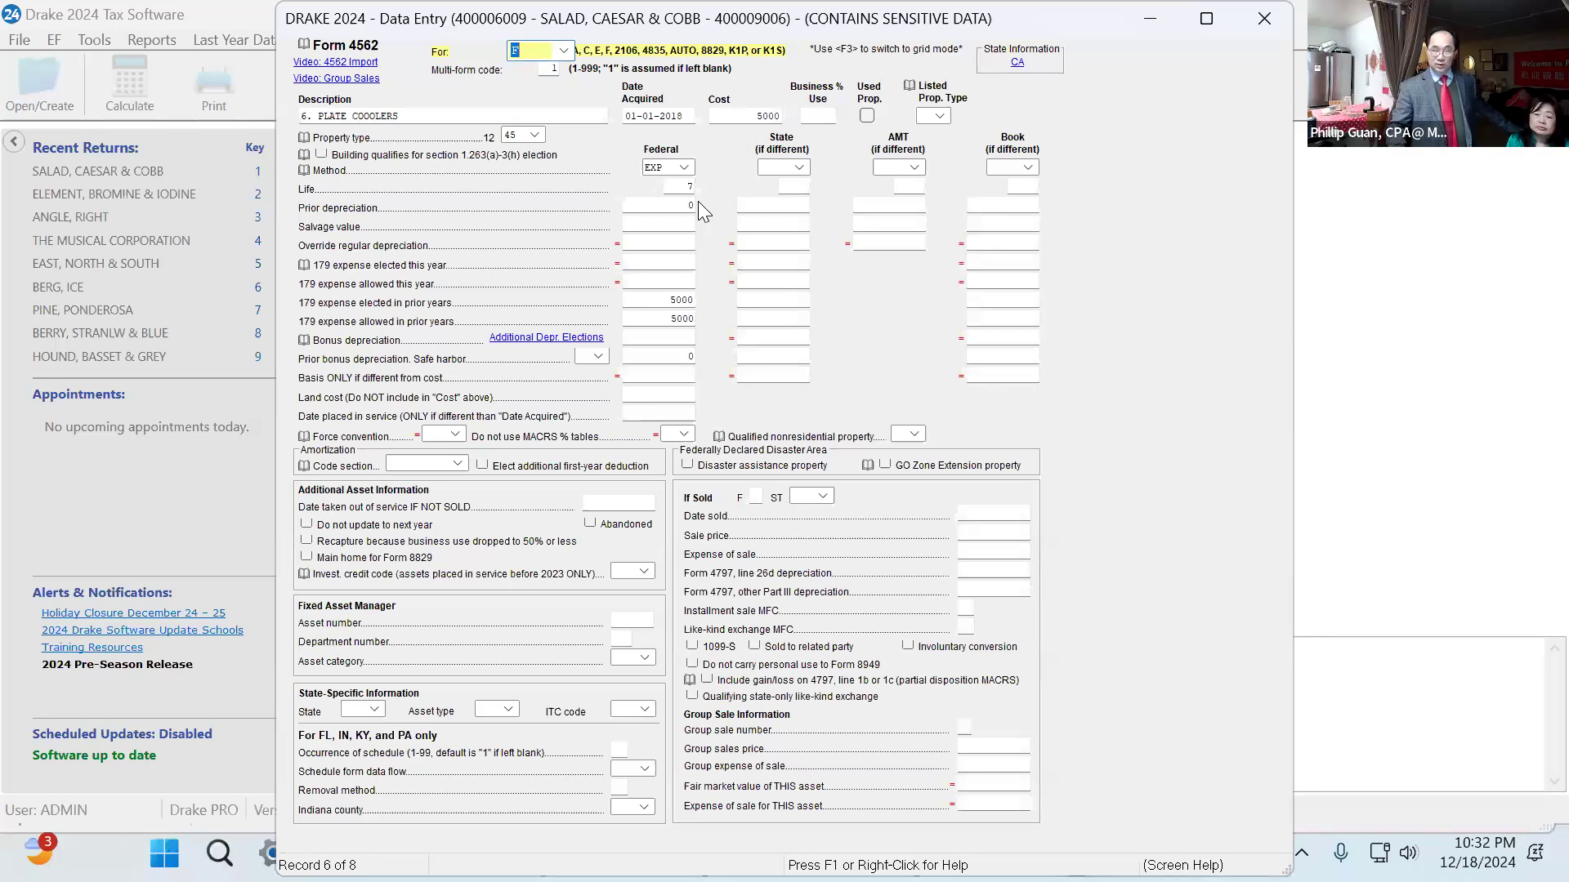
key("Page_Down")
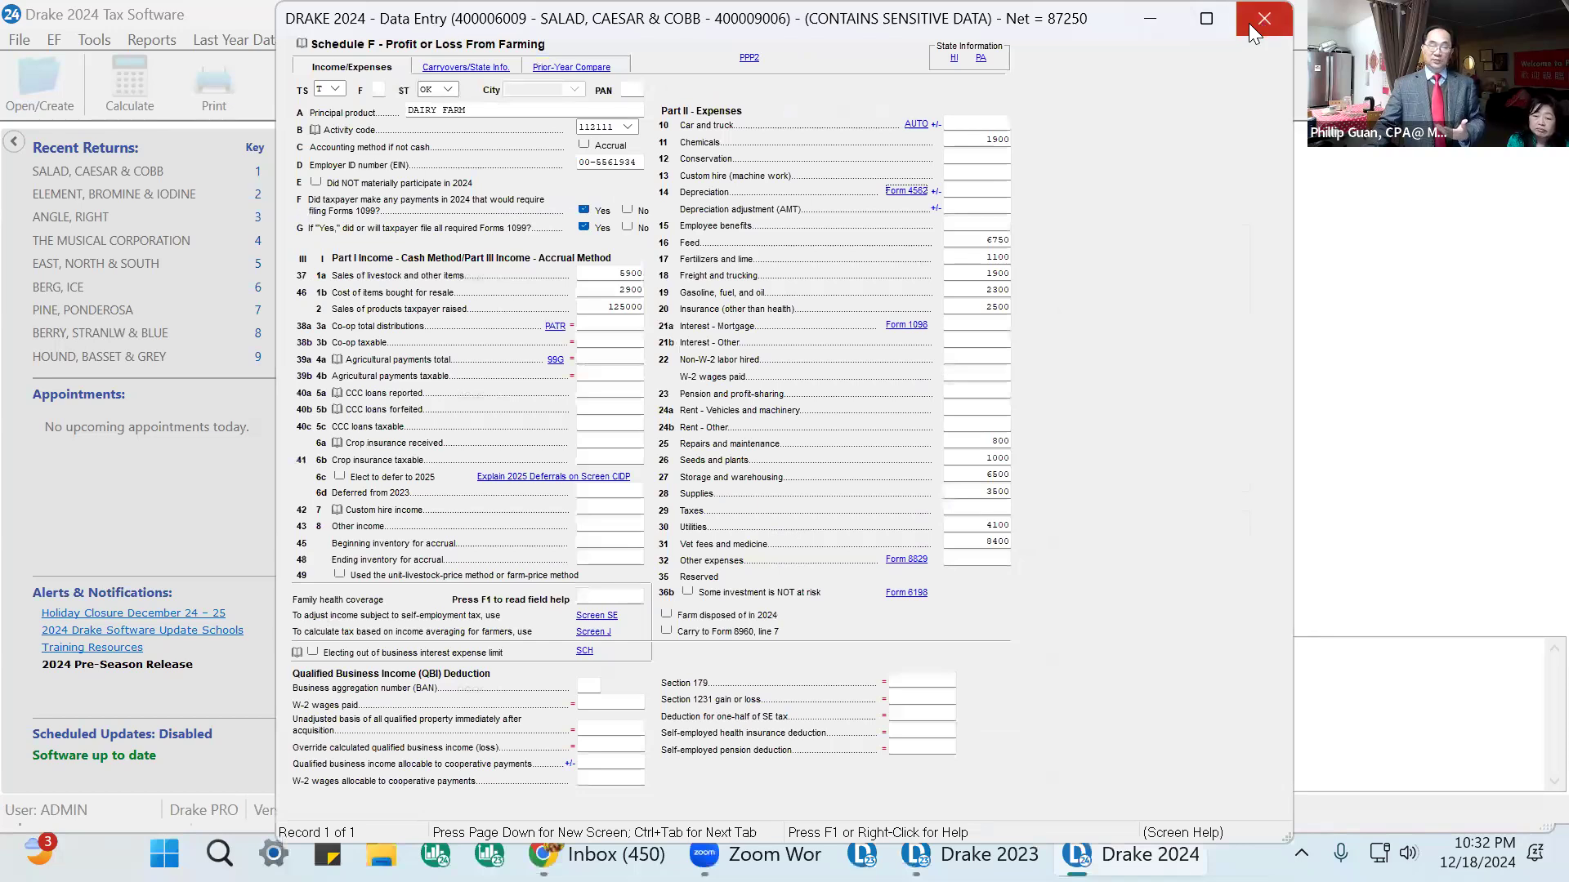
left_click(1248, 23)
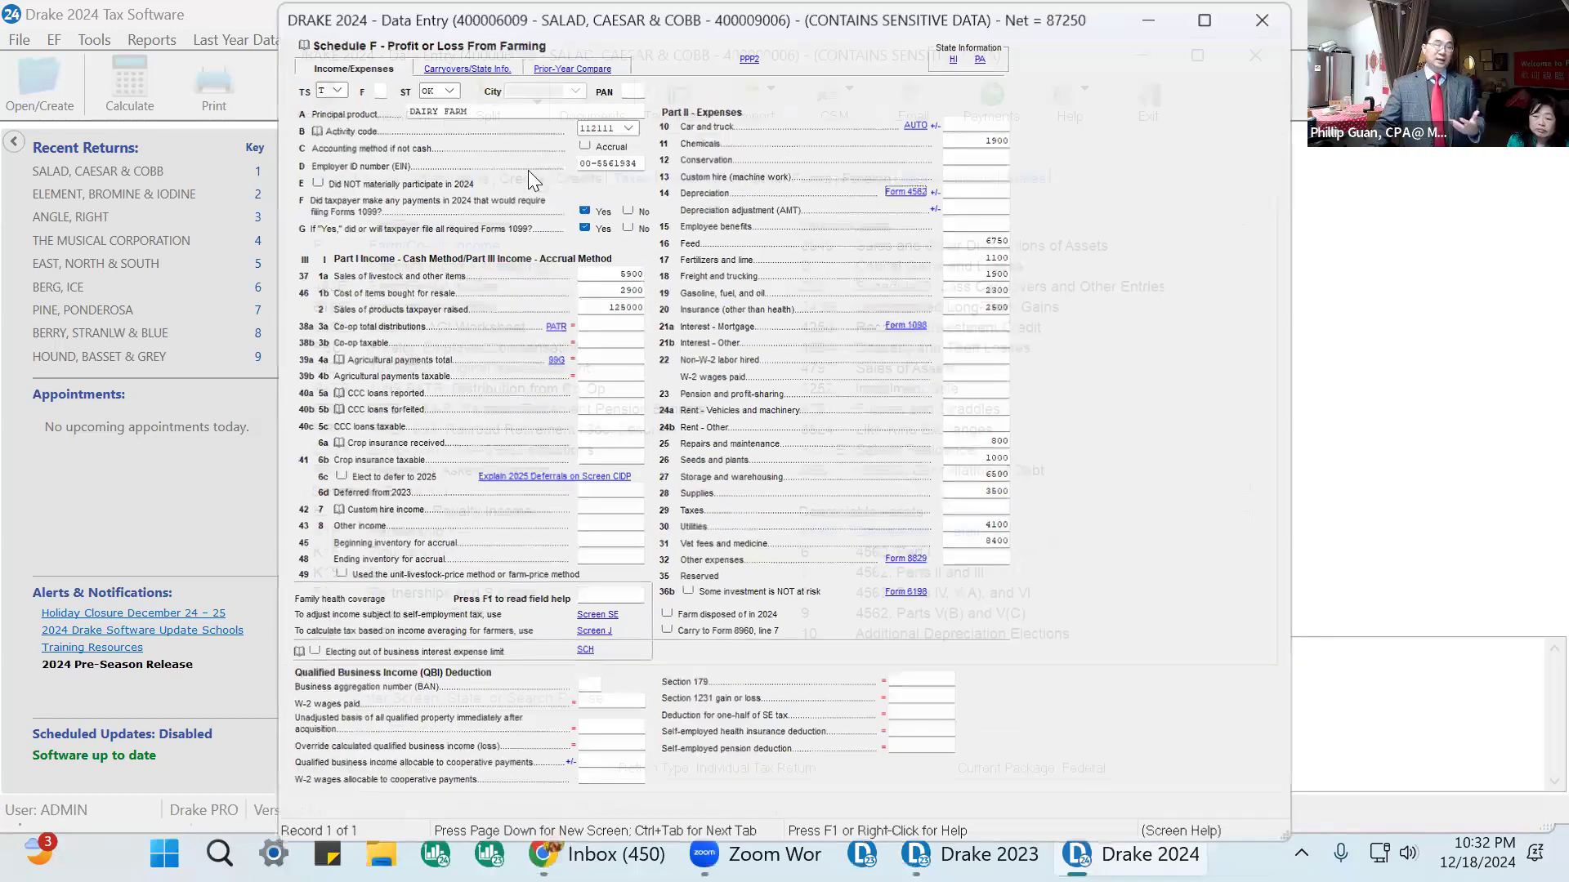
Open the return in View/Print, dismiss the error report, and display the federal depreciation detail listing.
left_click(403, 101)
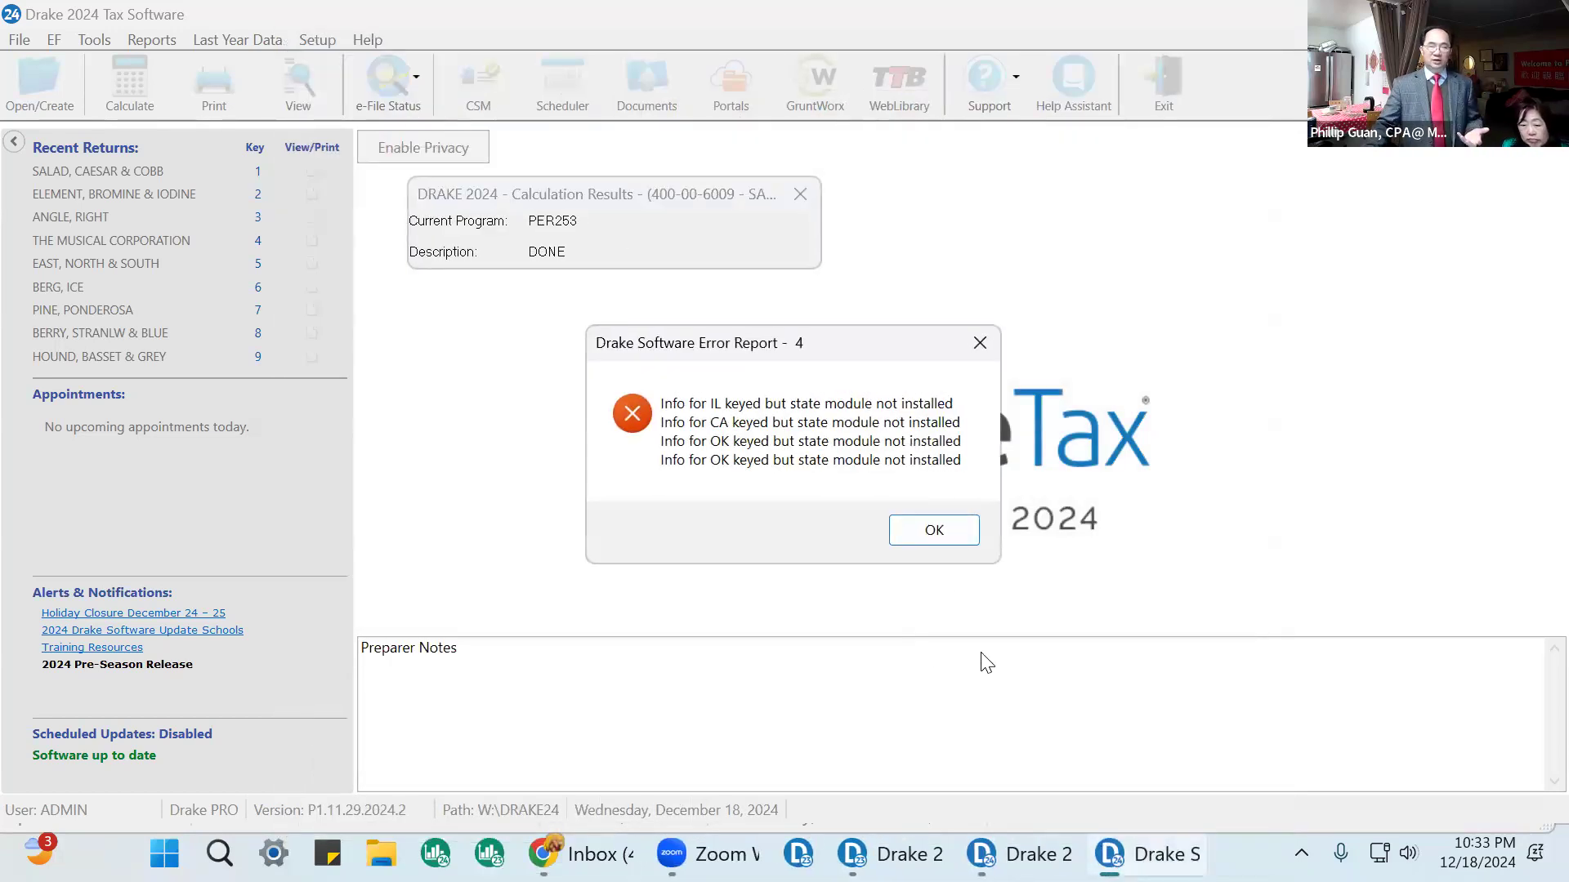
left_click(927, 531)
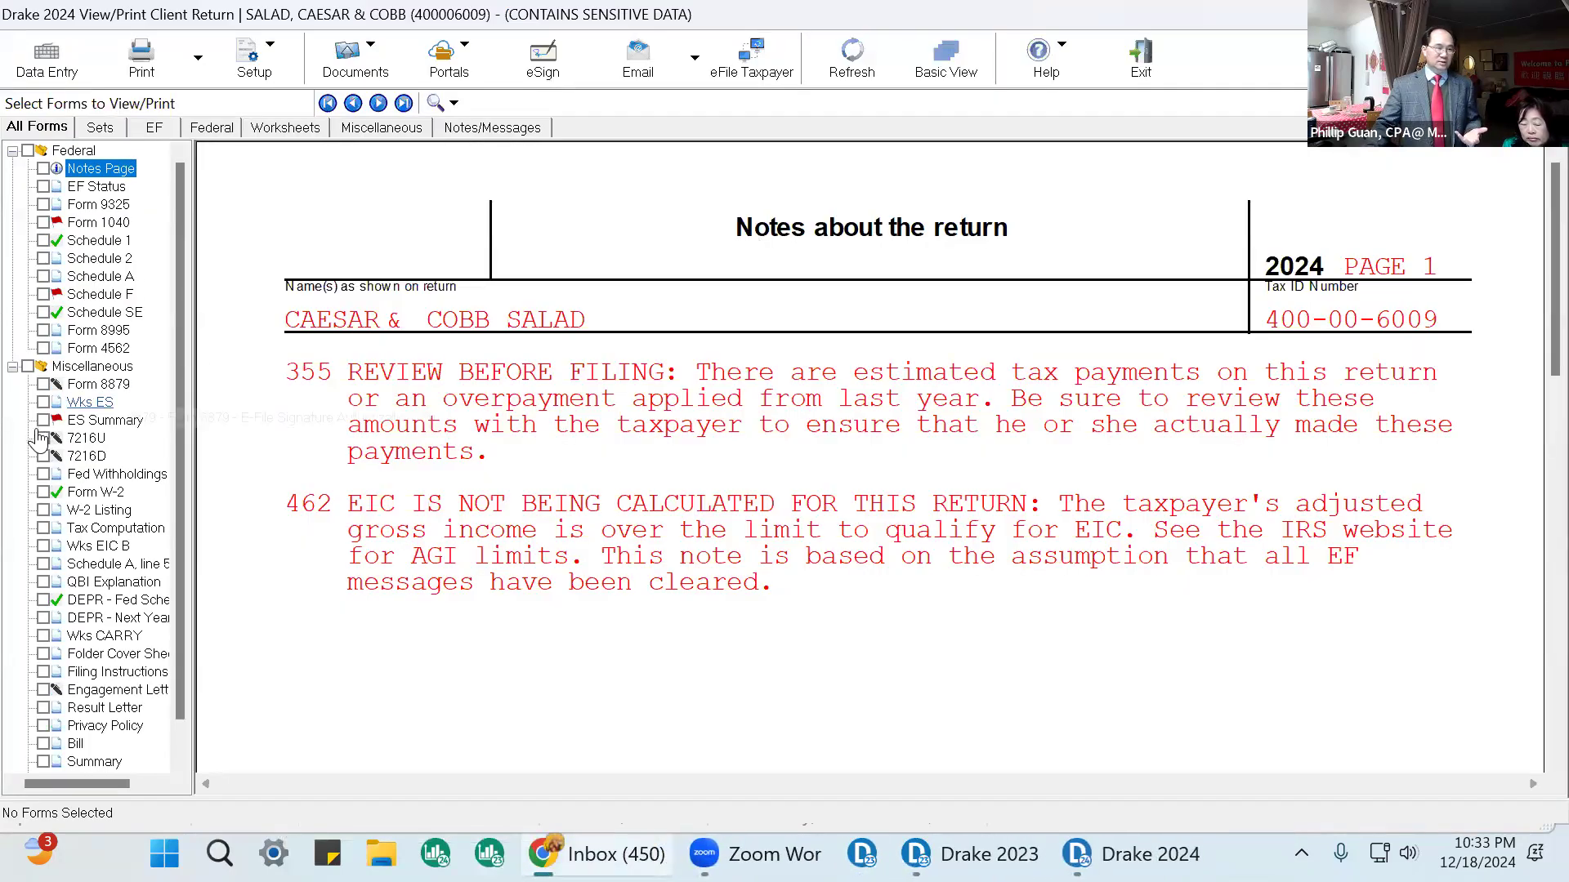
scroll(100, 572, "down", 1)
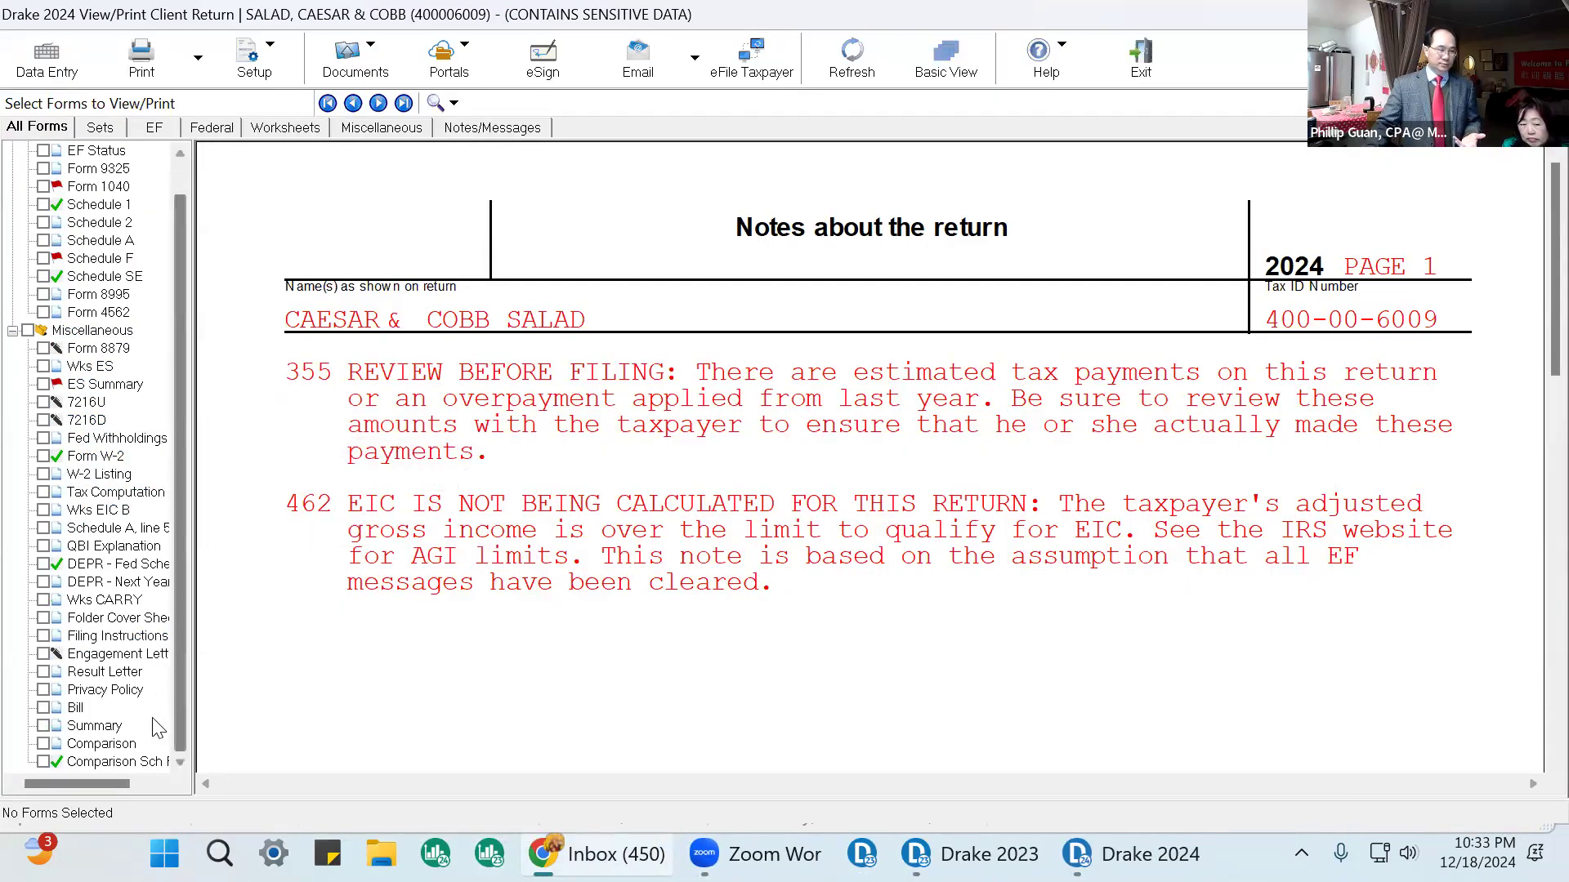
left_click(115, 564)
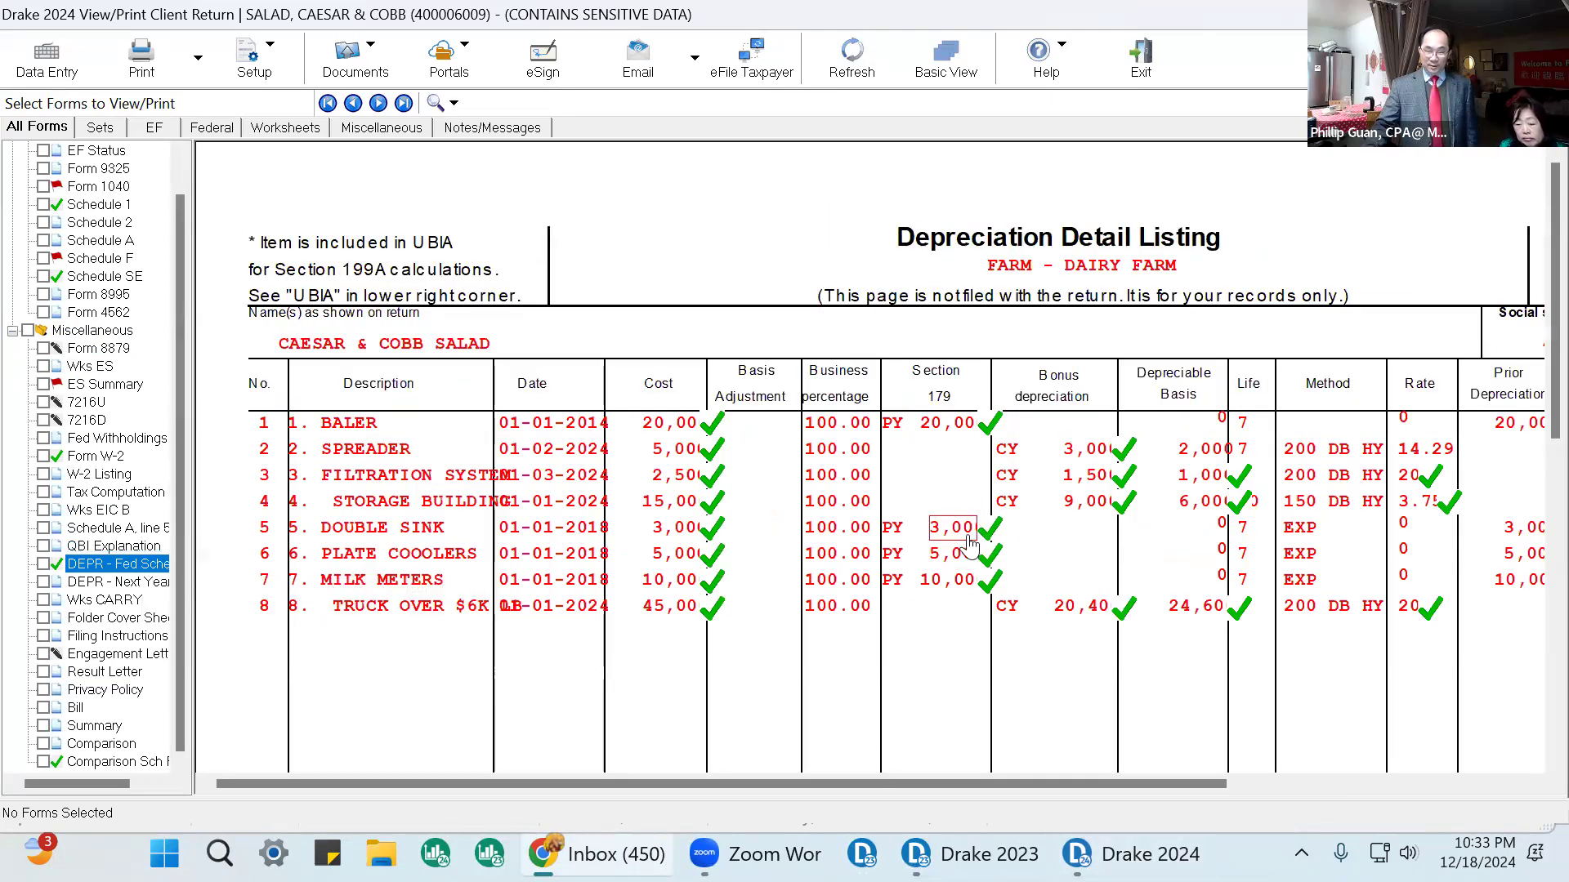
Scroll across and down the depreciation detail listing to examine its remaining columns and totals.
left_click_drag(1111, 786, 1447, 802)
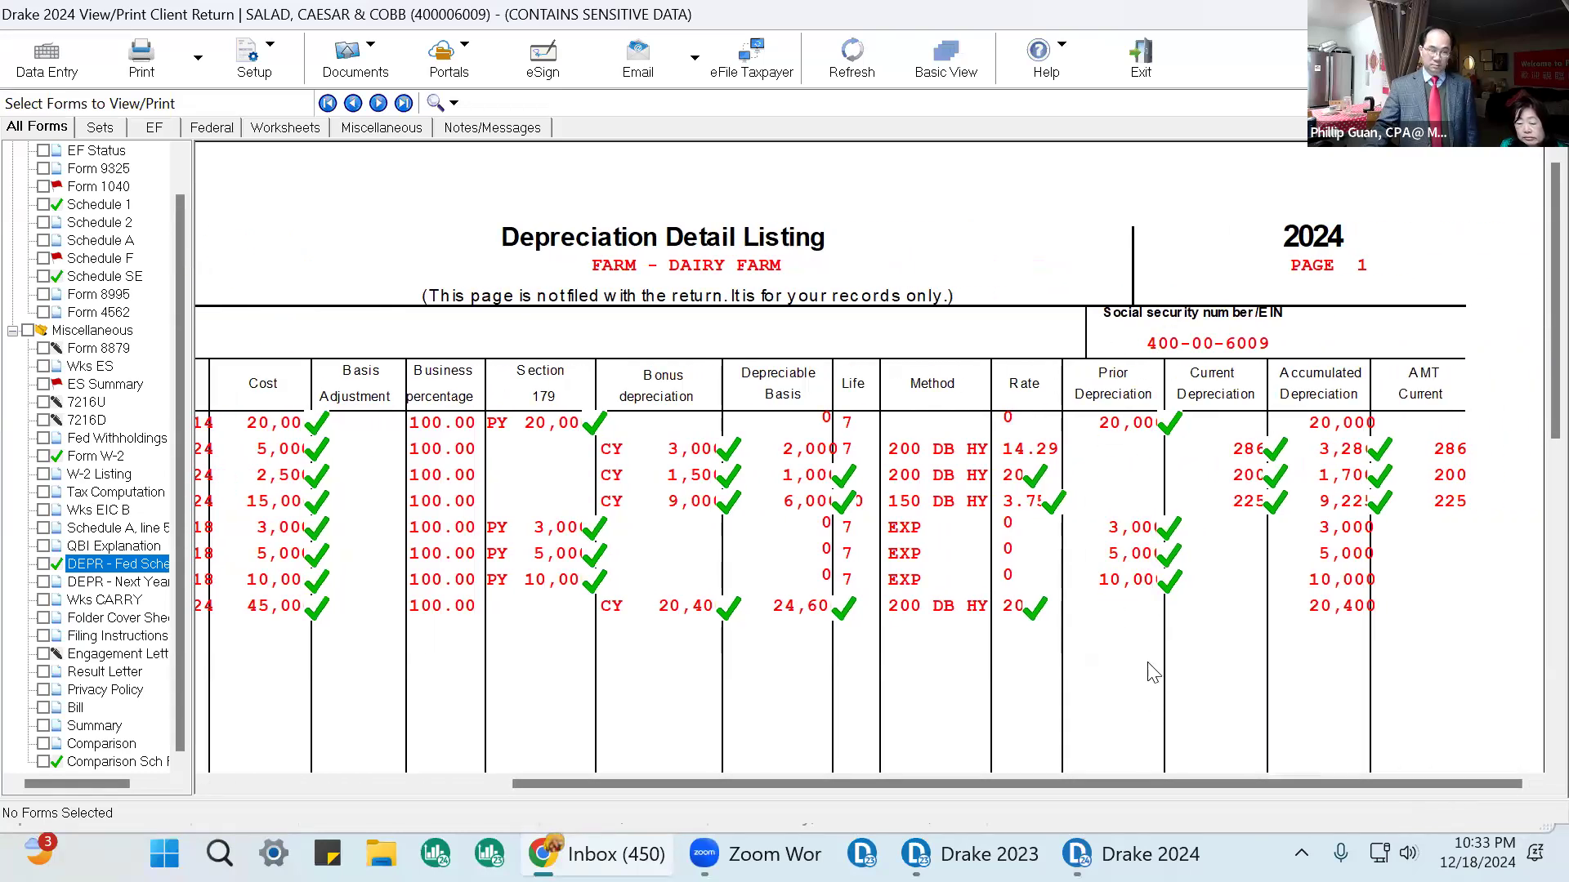
scroll(1158, 610, "down", 3)
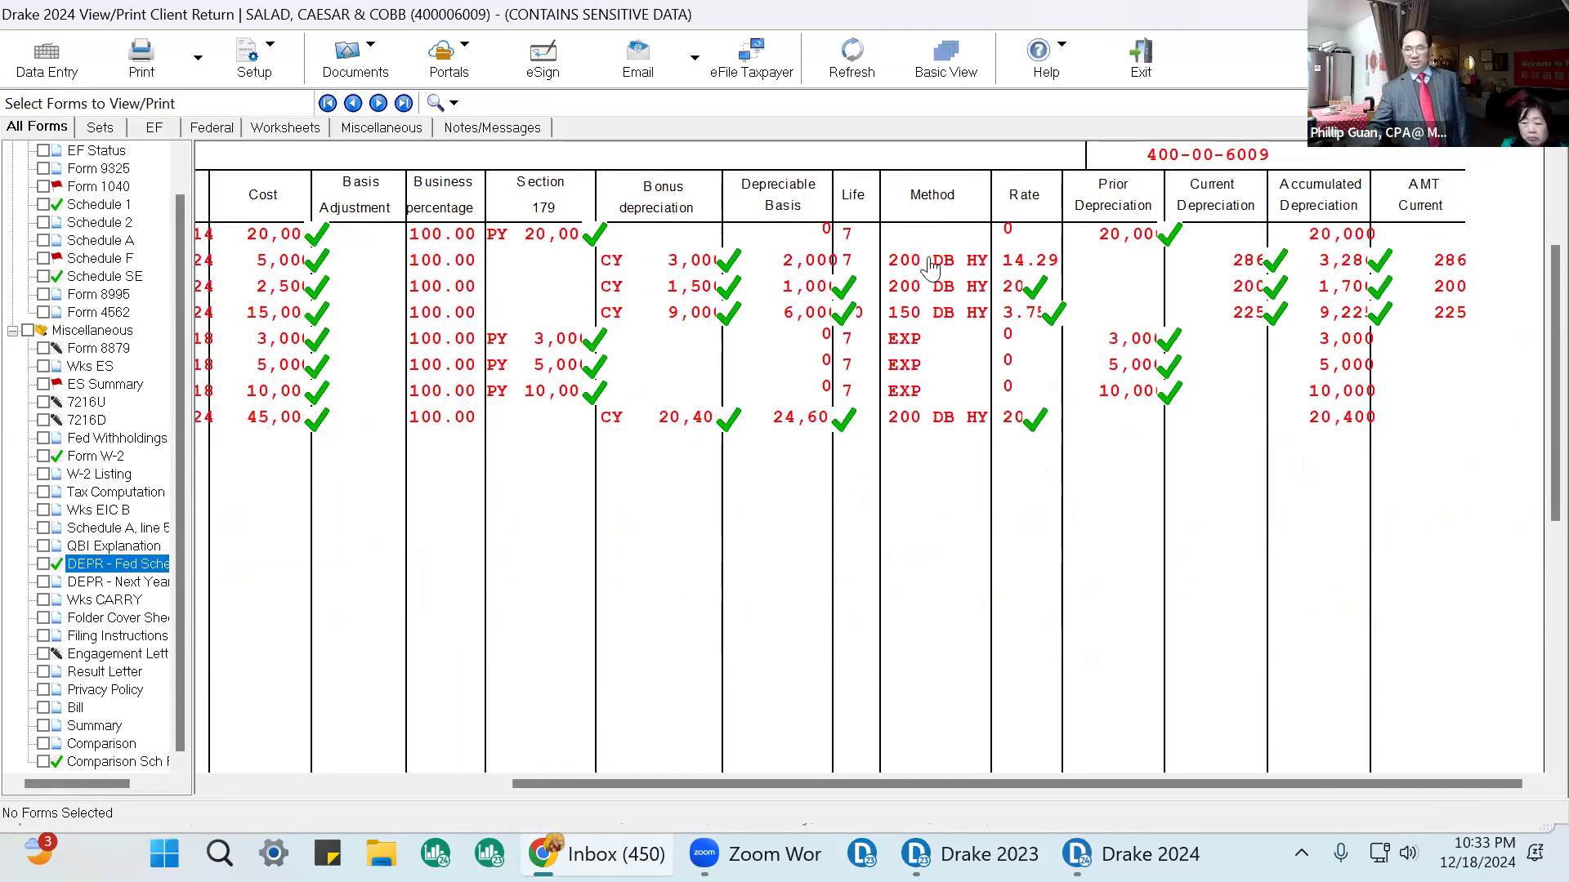
scroll(659, 442, "down", 5)
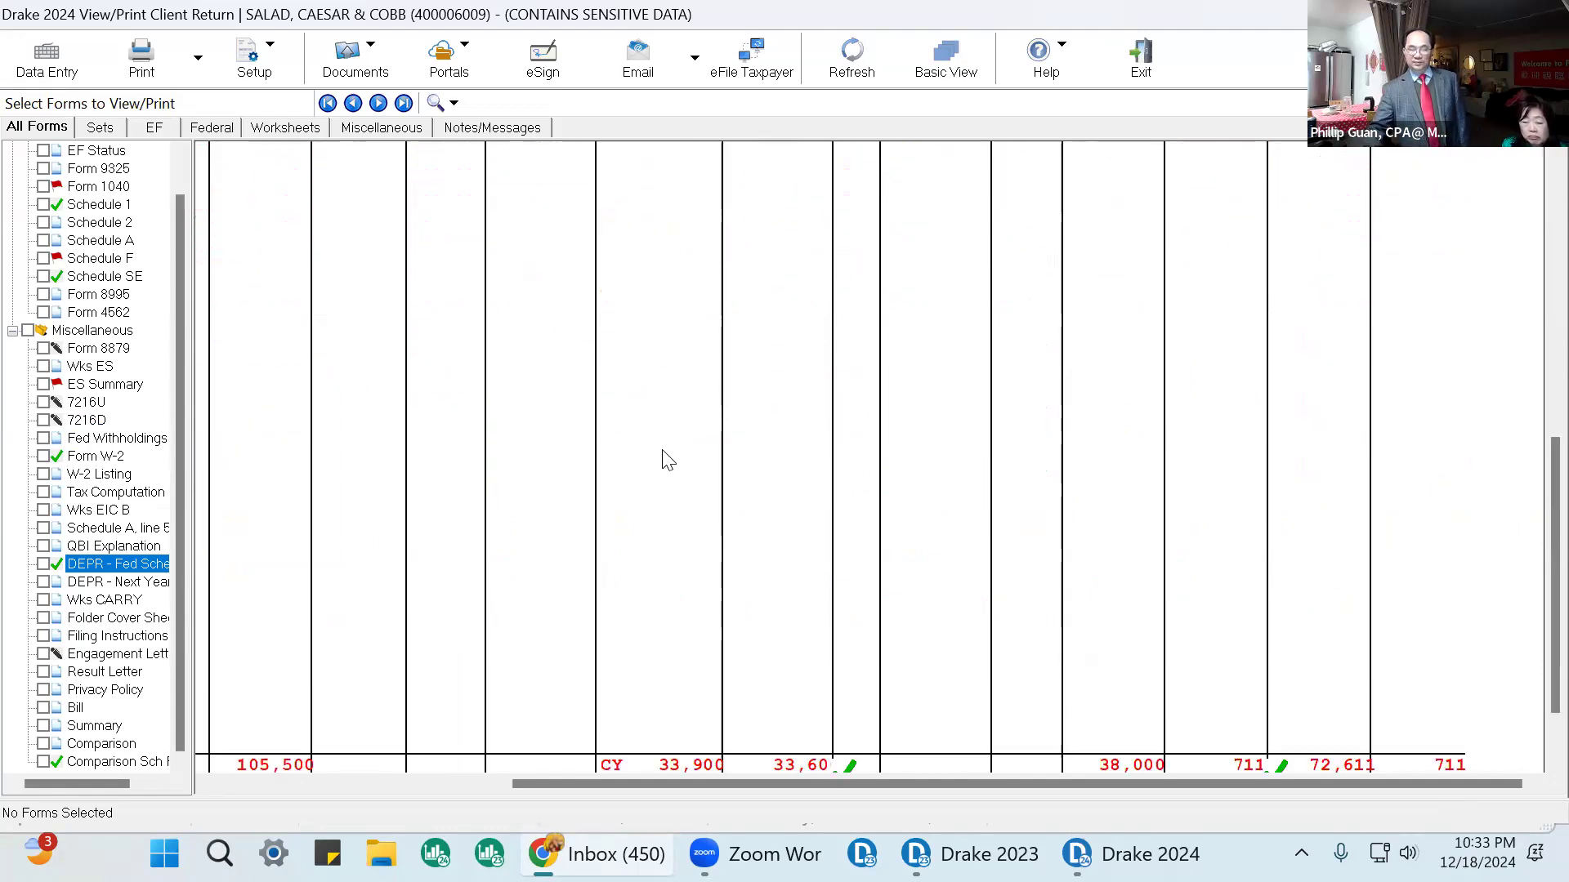
Open Schedule F and mark the depreciation line 14 and net farm profit line 34 as reviewed.
left_click(94, 258)
scroll(733, 384, "down", 8)
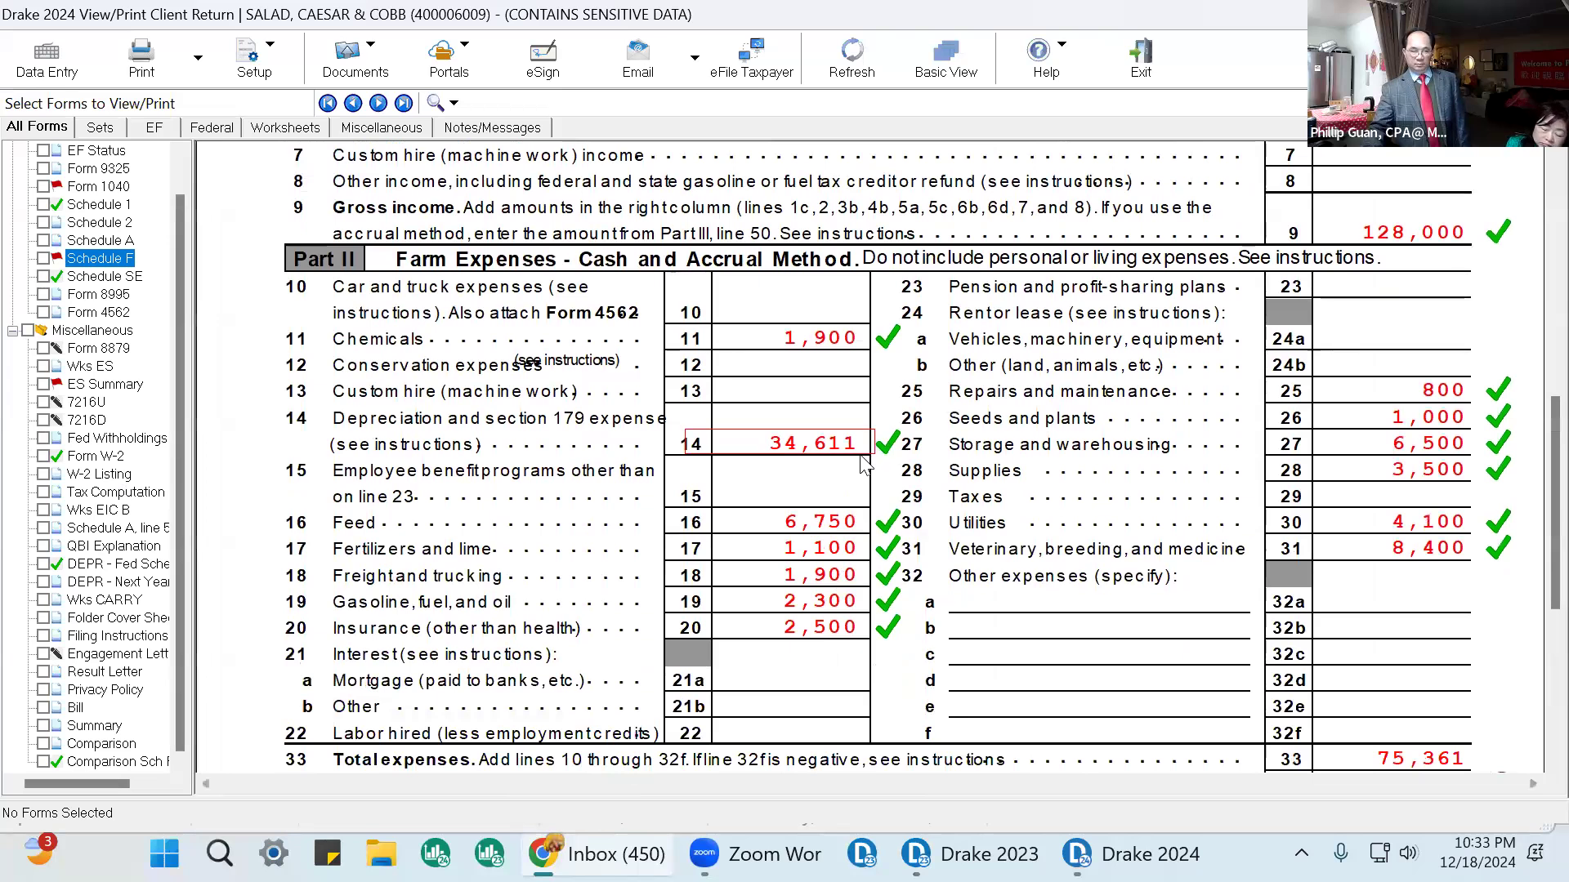
left_click(880, 444)
left_click(886, 446)
scroll(918, 464, "down", 5)
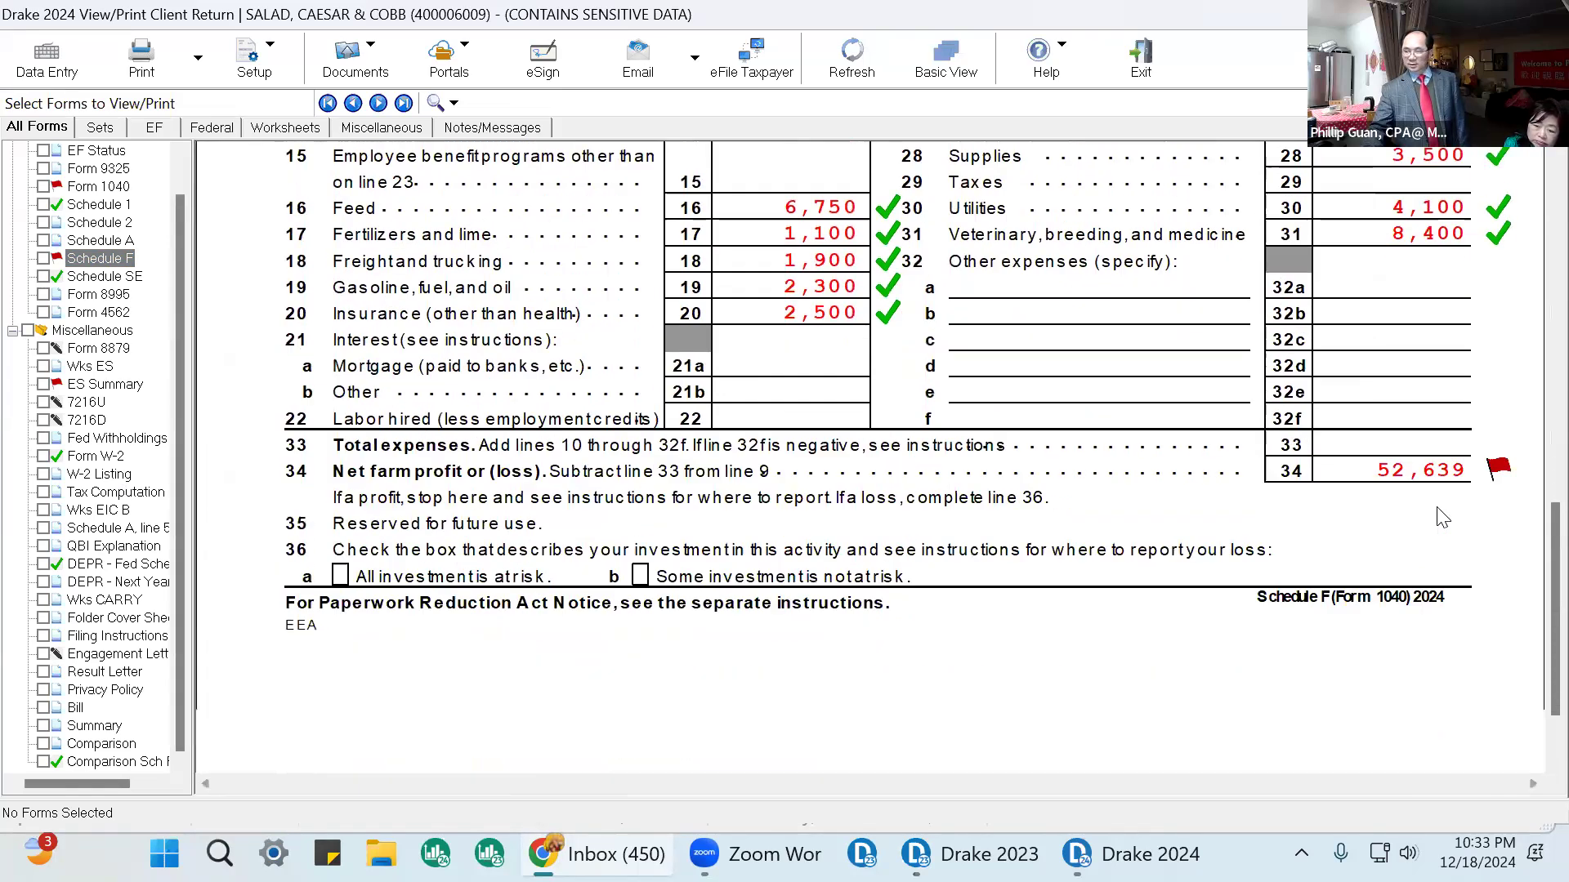
left_click(1492, 366)
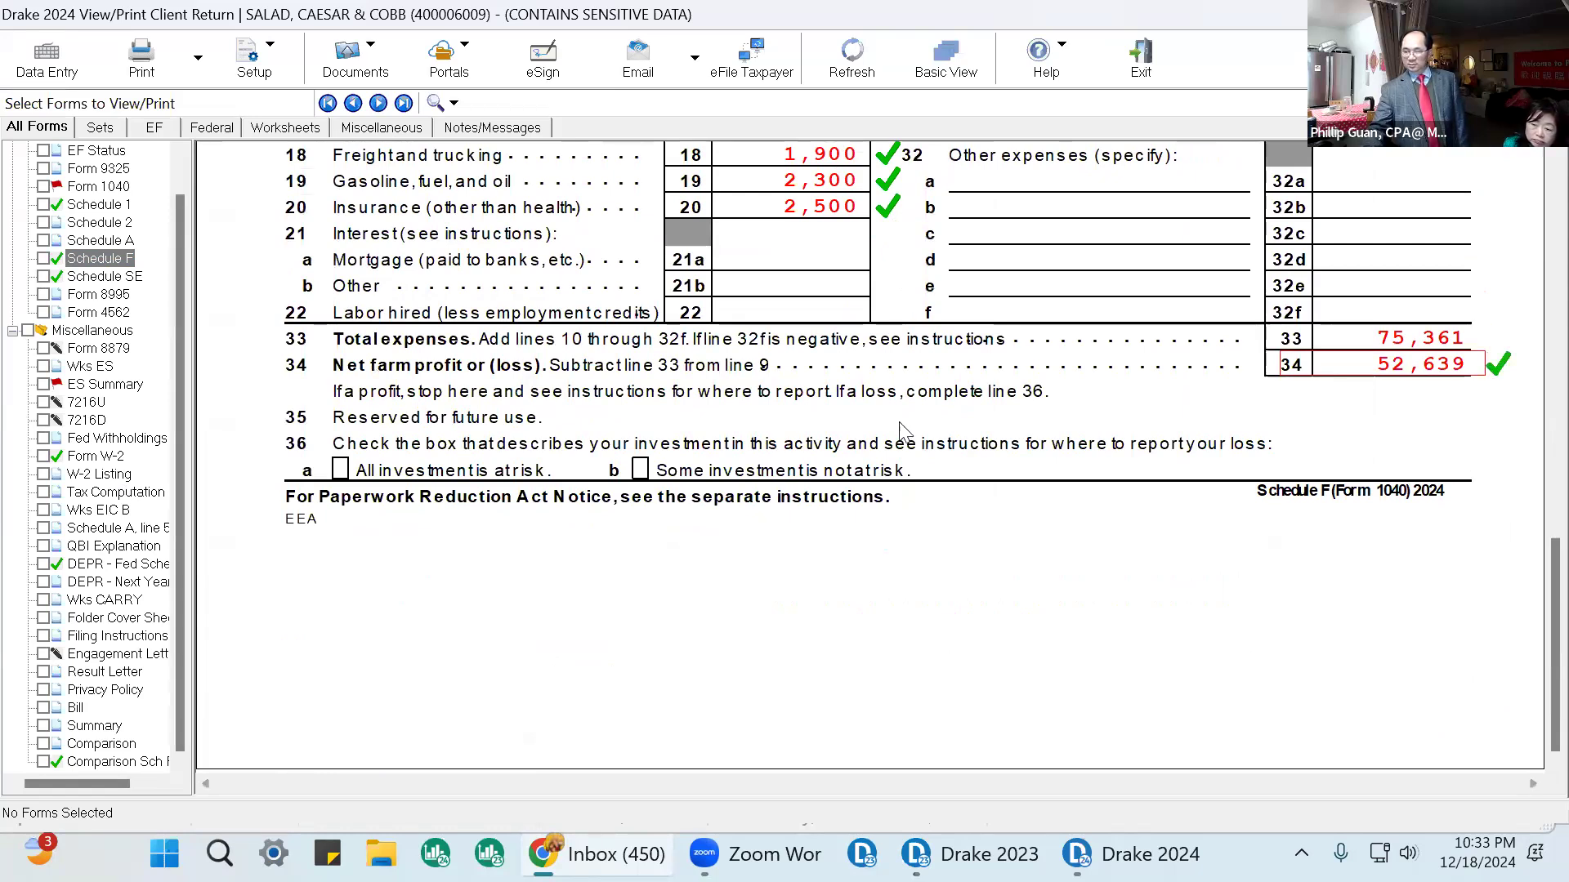
Review Schedule 1's farm income line and the Schedule SE self-employment tax computation.
left_click(91, 205)
scroll(1302, 395, "down", 3)
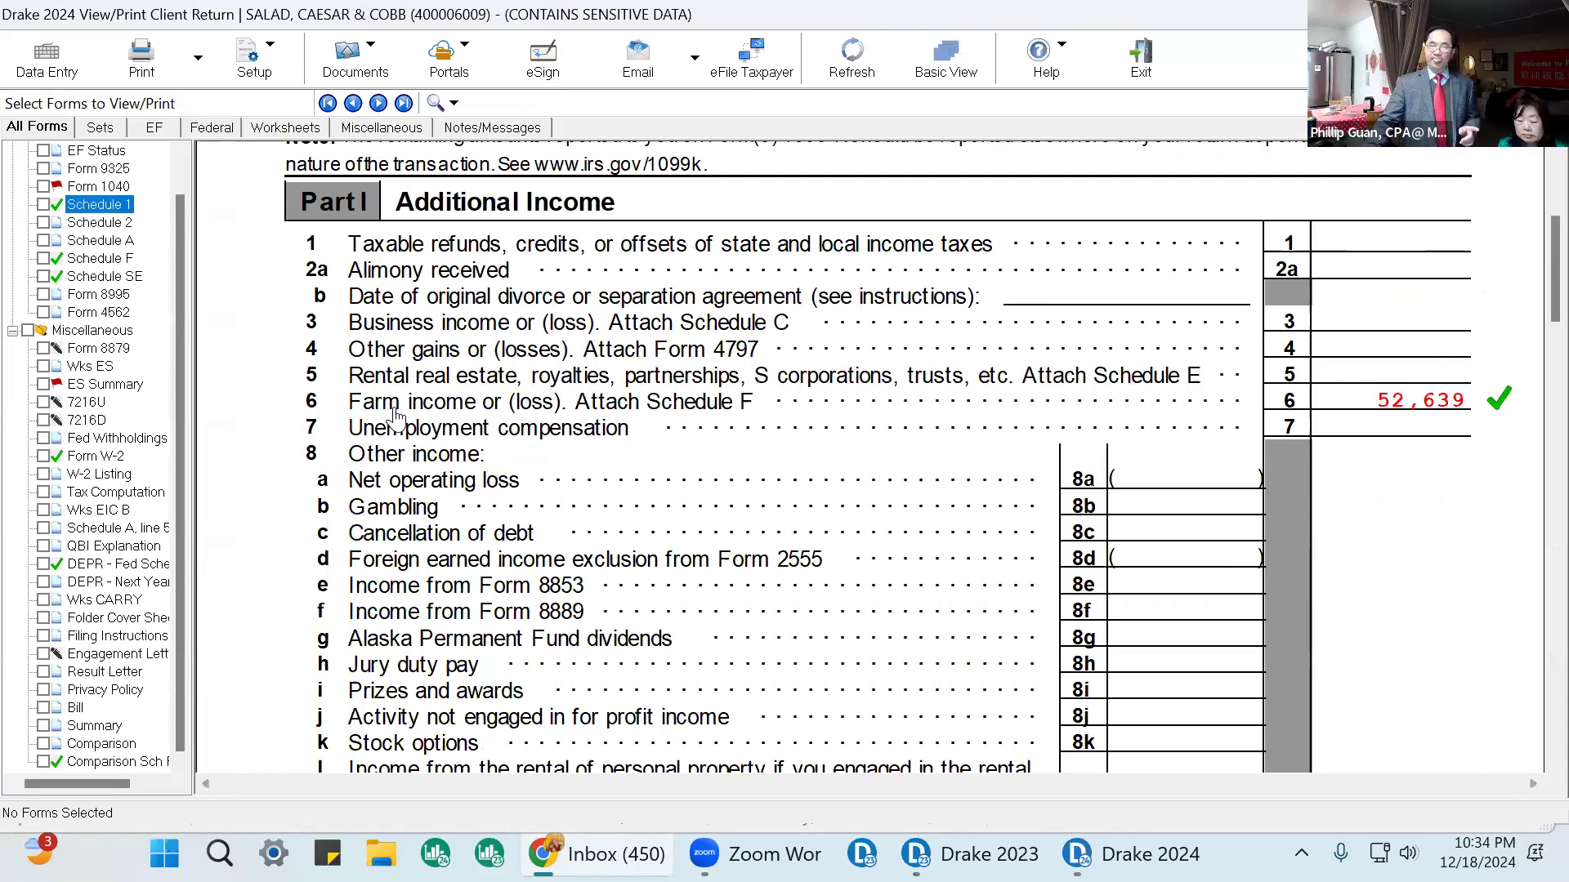
left_click(106, 277)
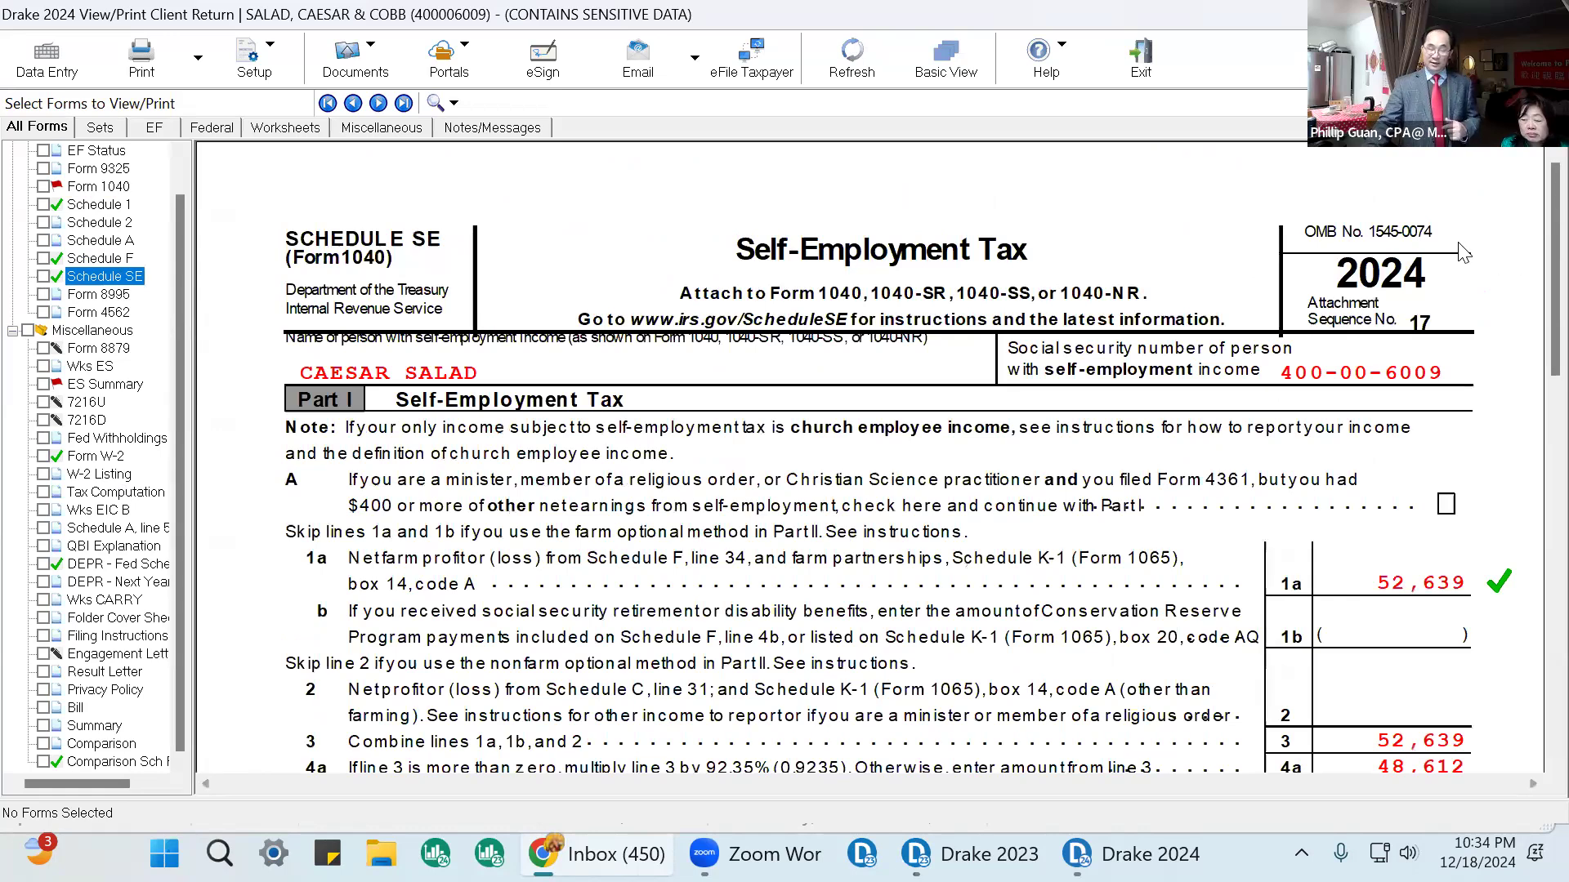
scroll(1479, 398, "down", 8)
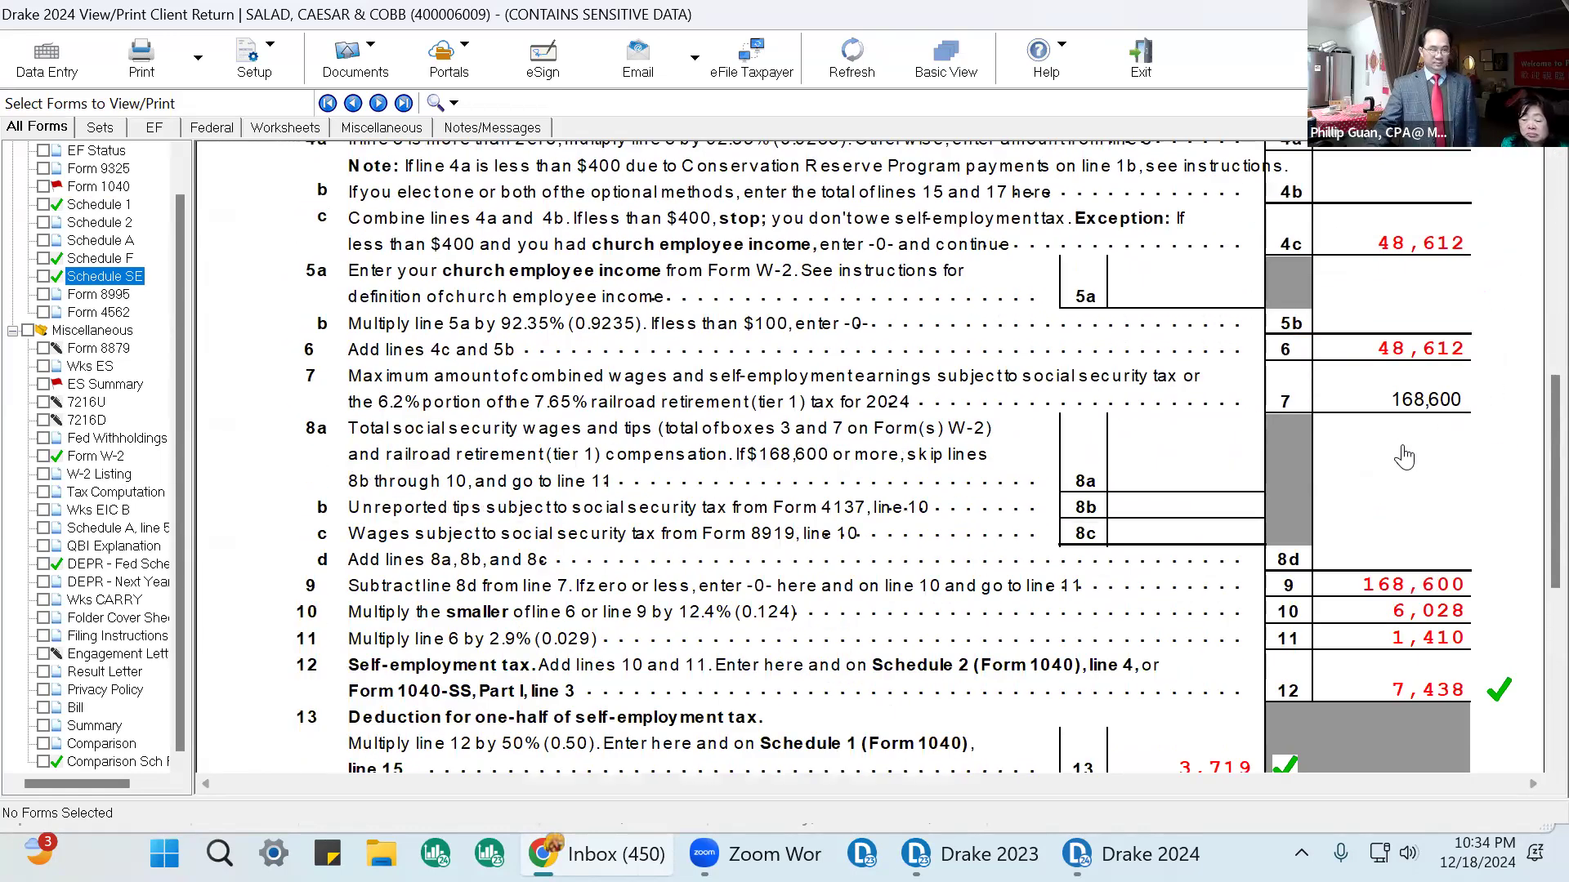
scroll(1405, 454, "up", 5)
scroll(1406, 448, "up", 3)
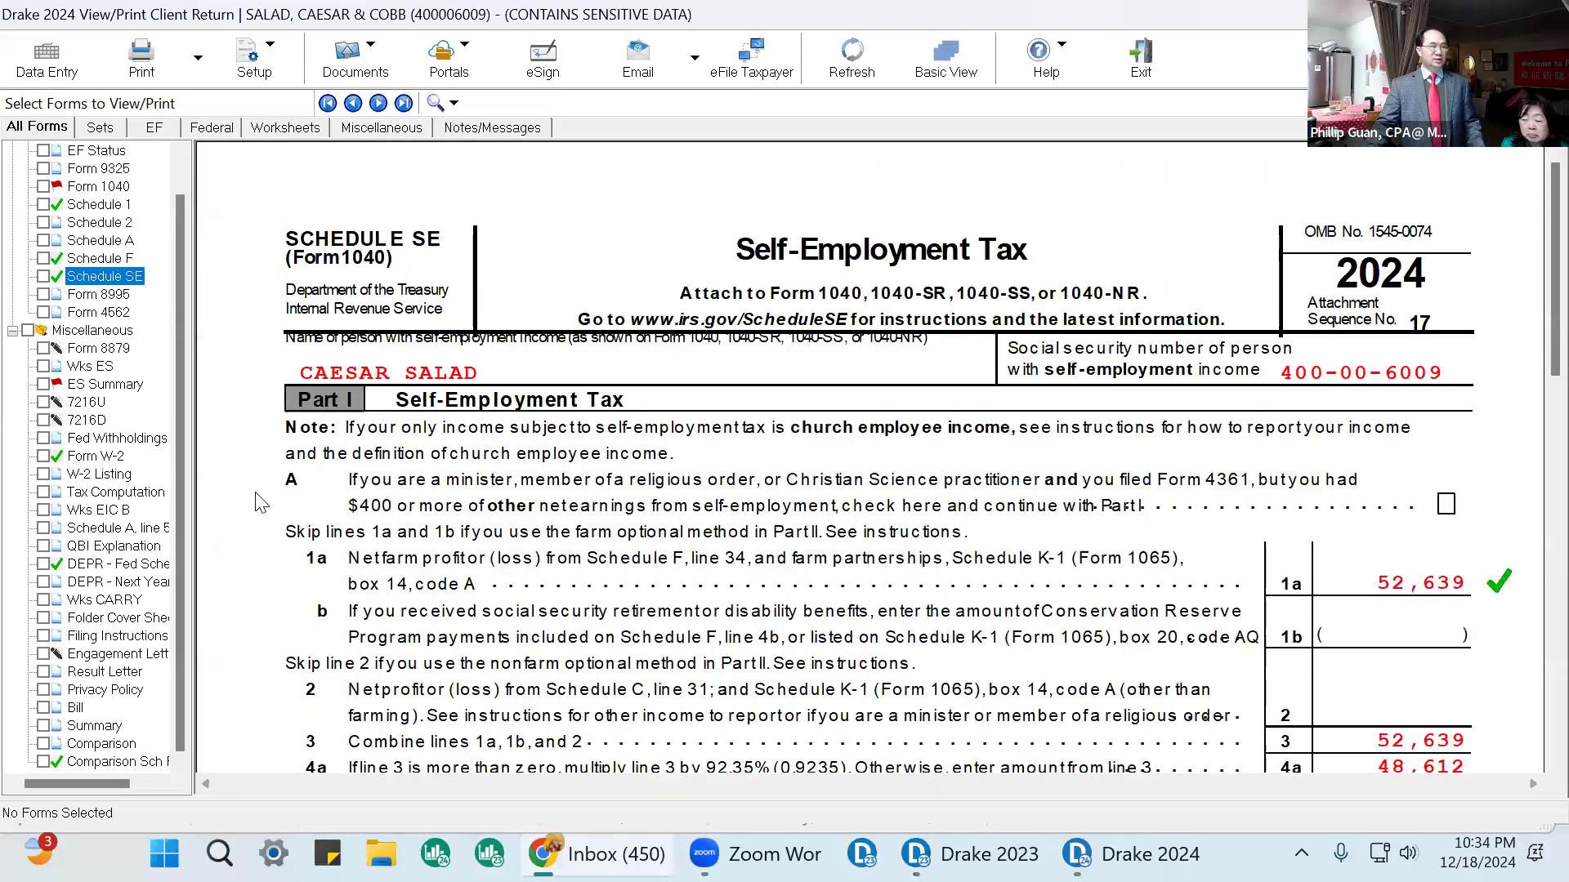
Open Form 1040 and mark income lines 8 through 13 as reviewed.
left_click(107, 260)
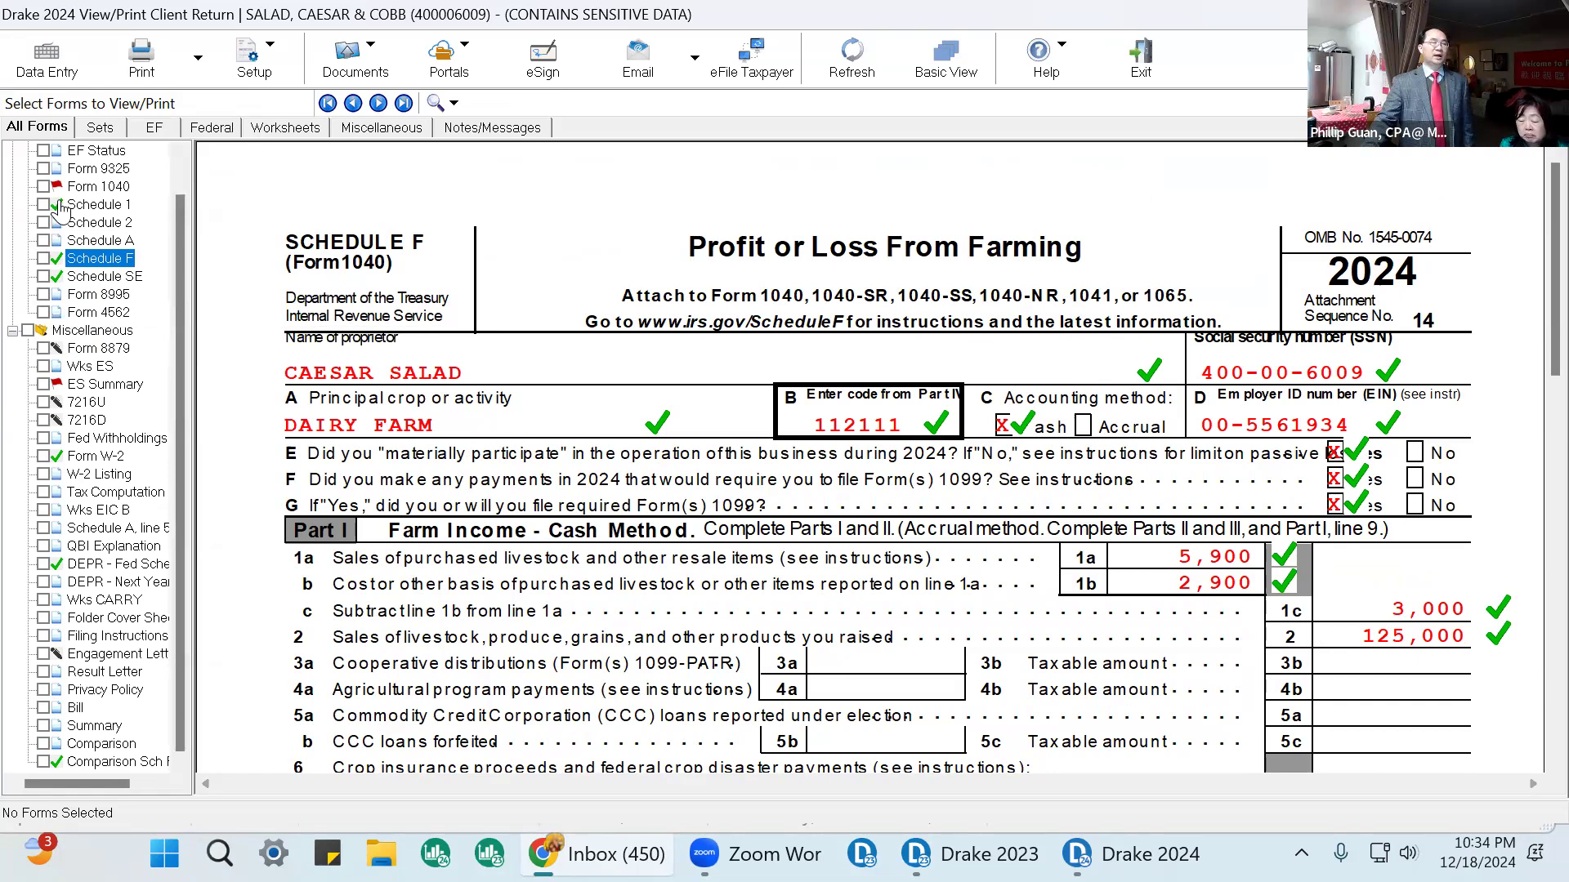
left_click(110, 187)
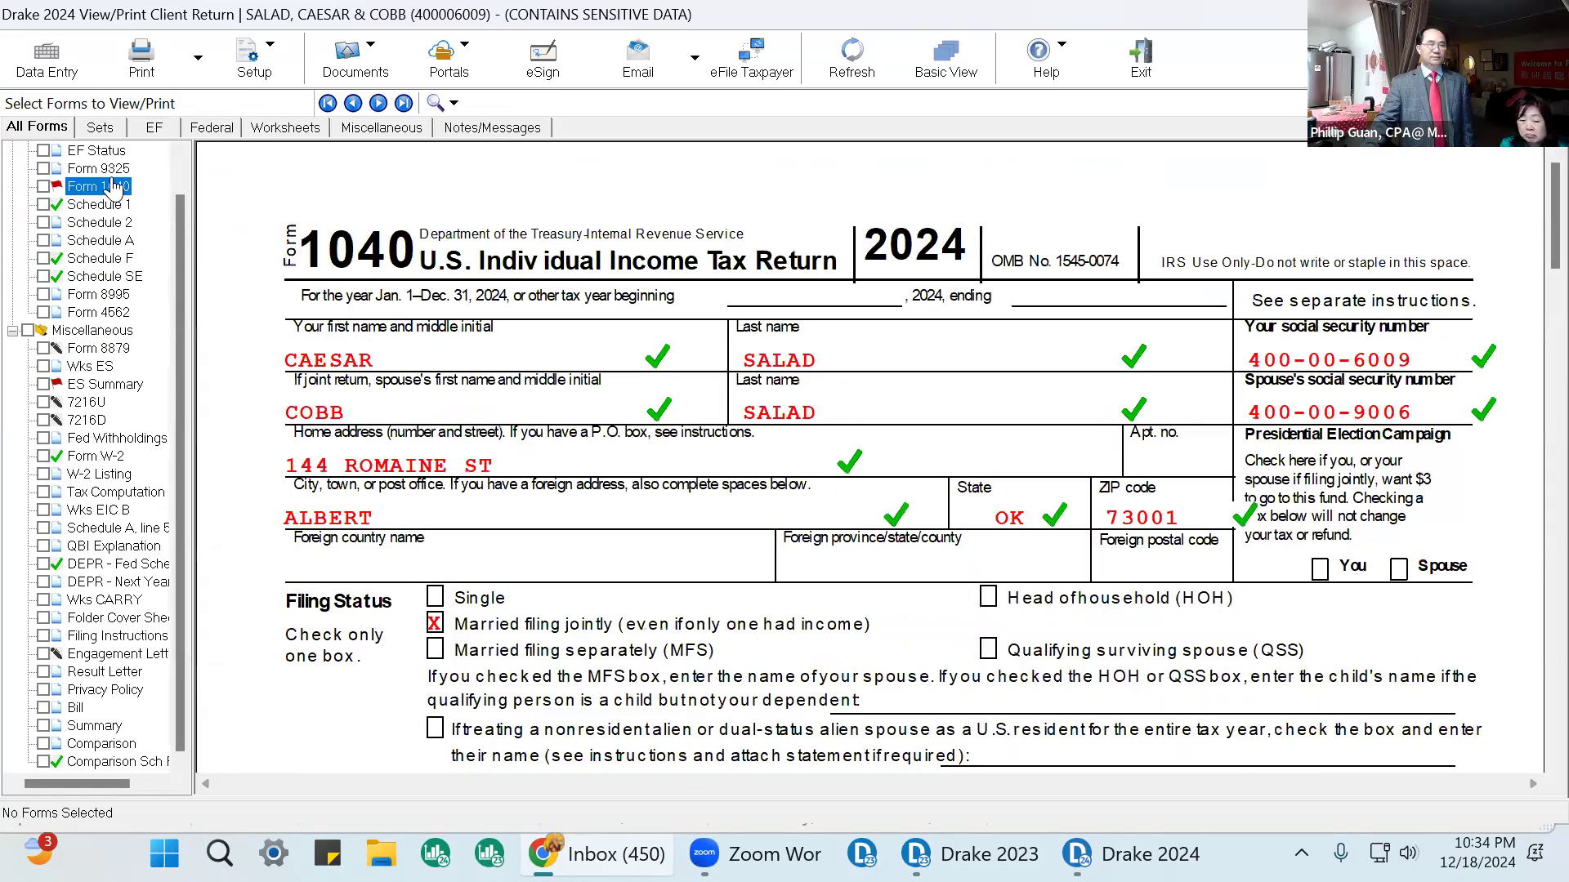
scroll(1535, 360, "down", 5)
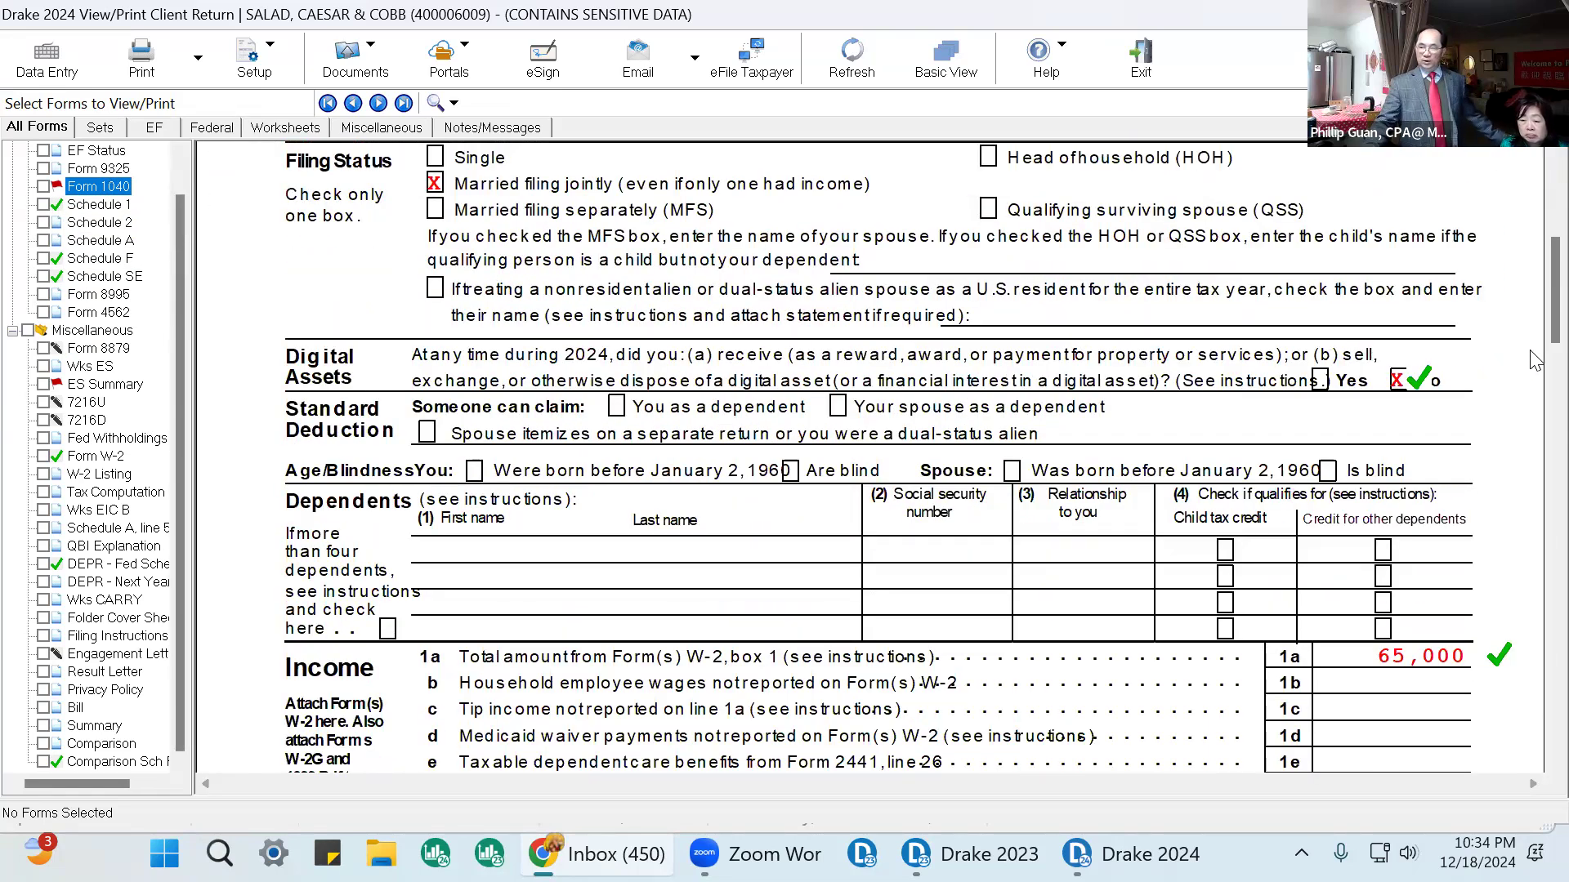
scroll(1501, 629, "down", 3)
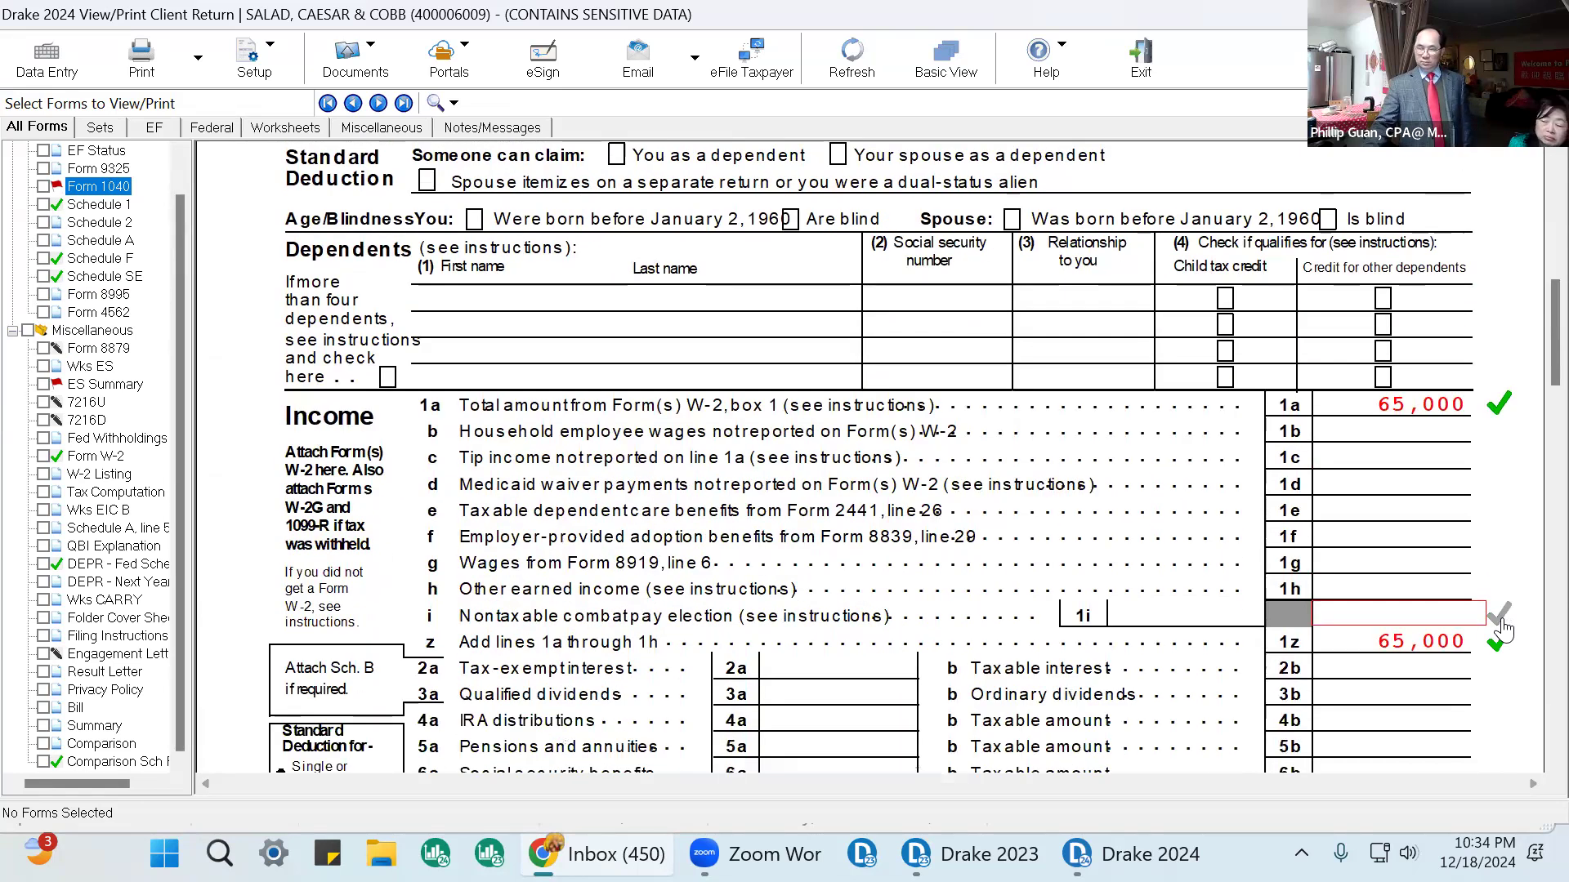
scroll(1501, 629, "down", 3)
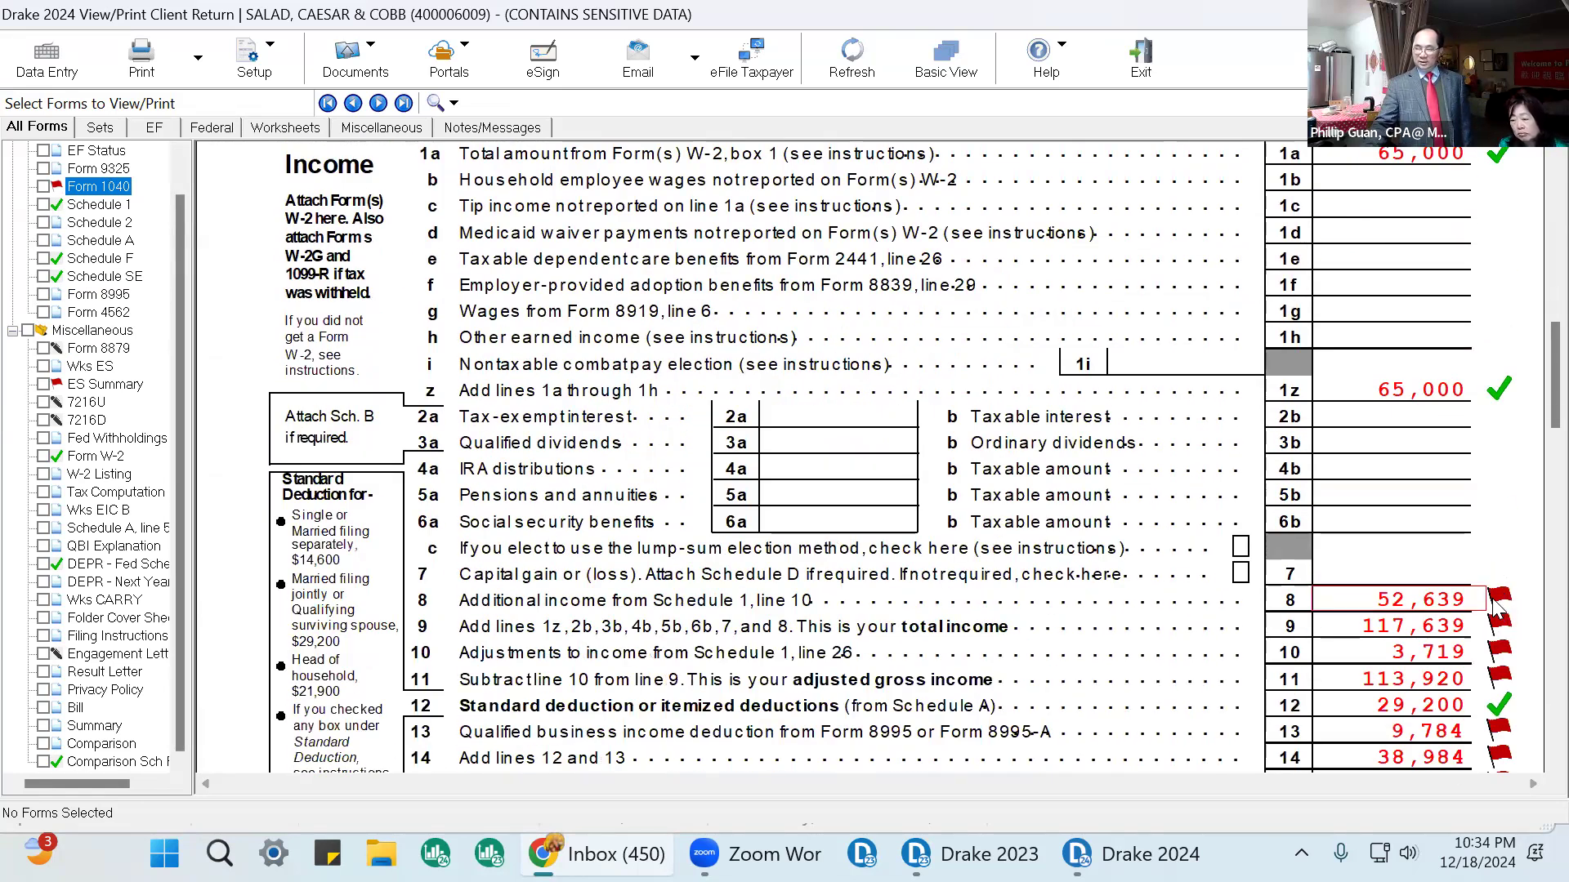
left_click(1495, 603)
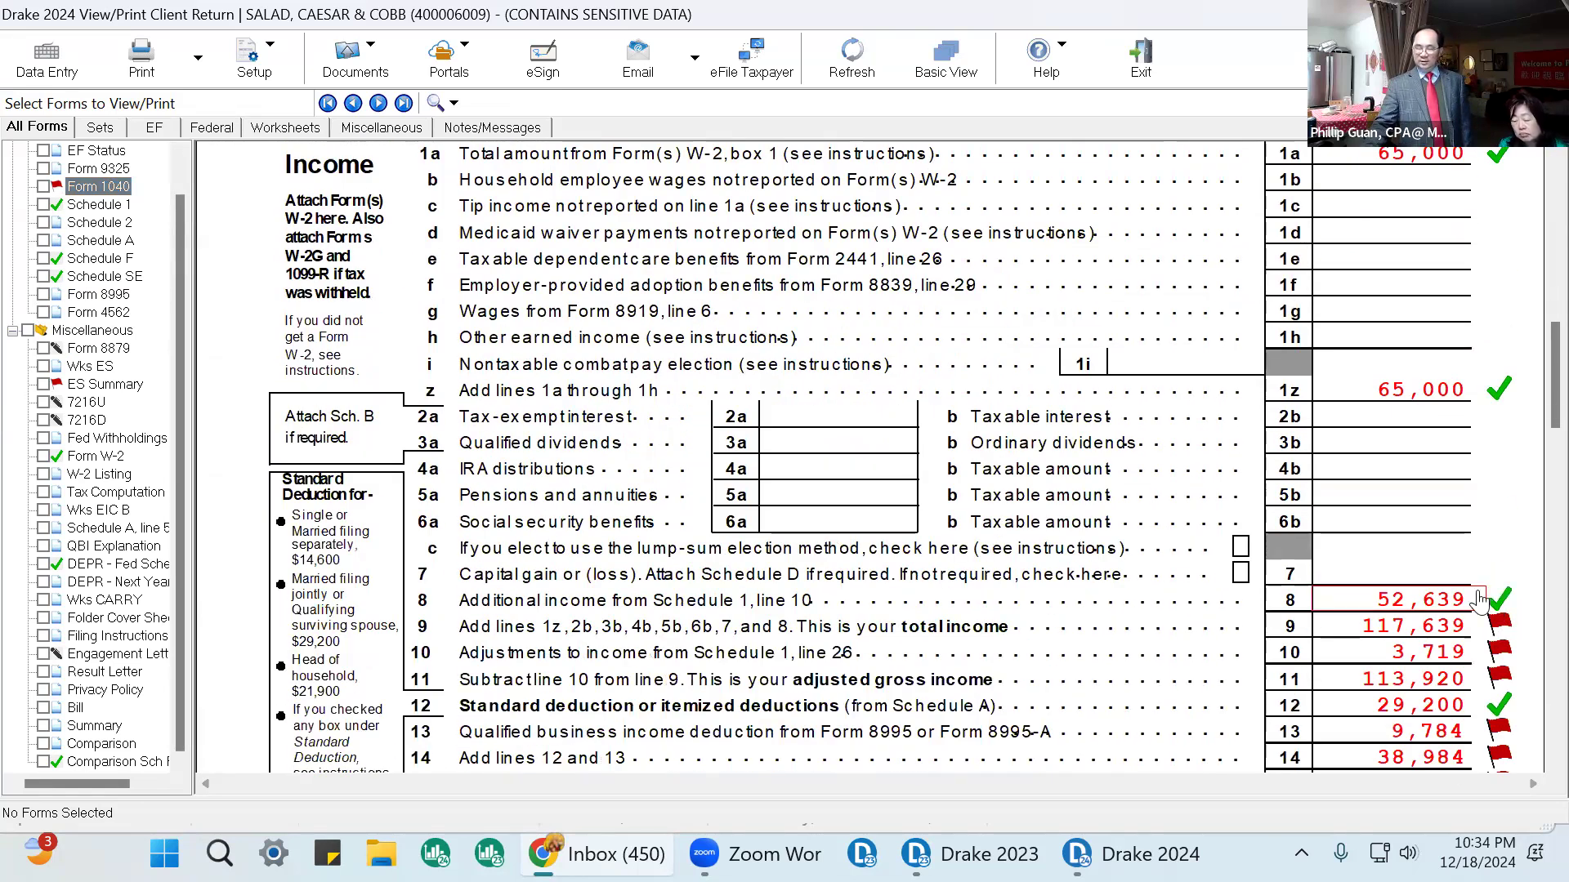
left_click(1498, 629)
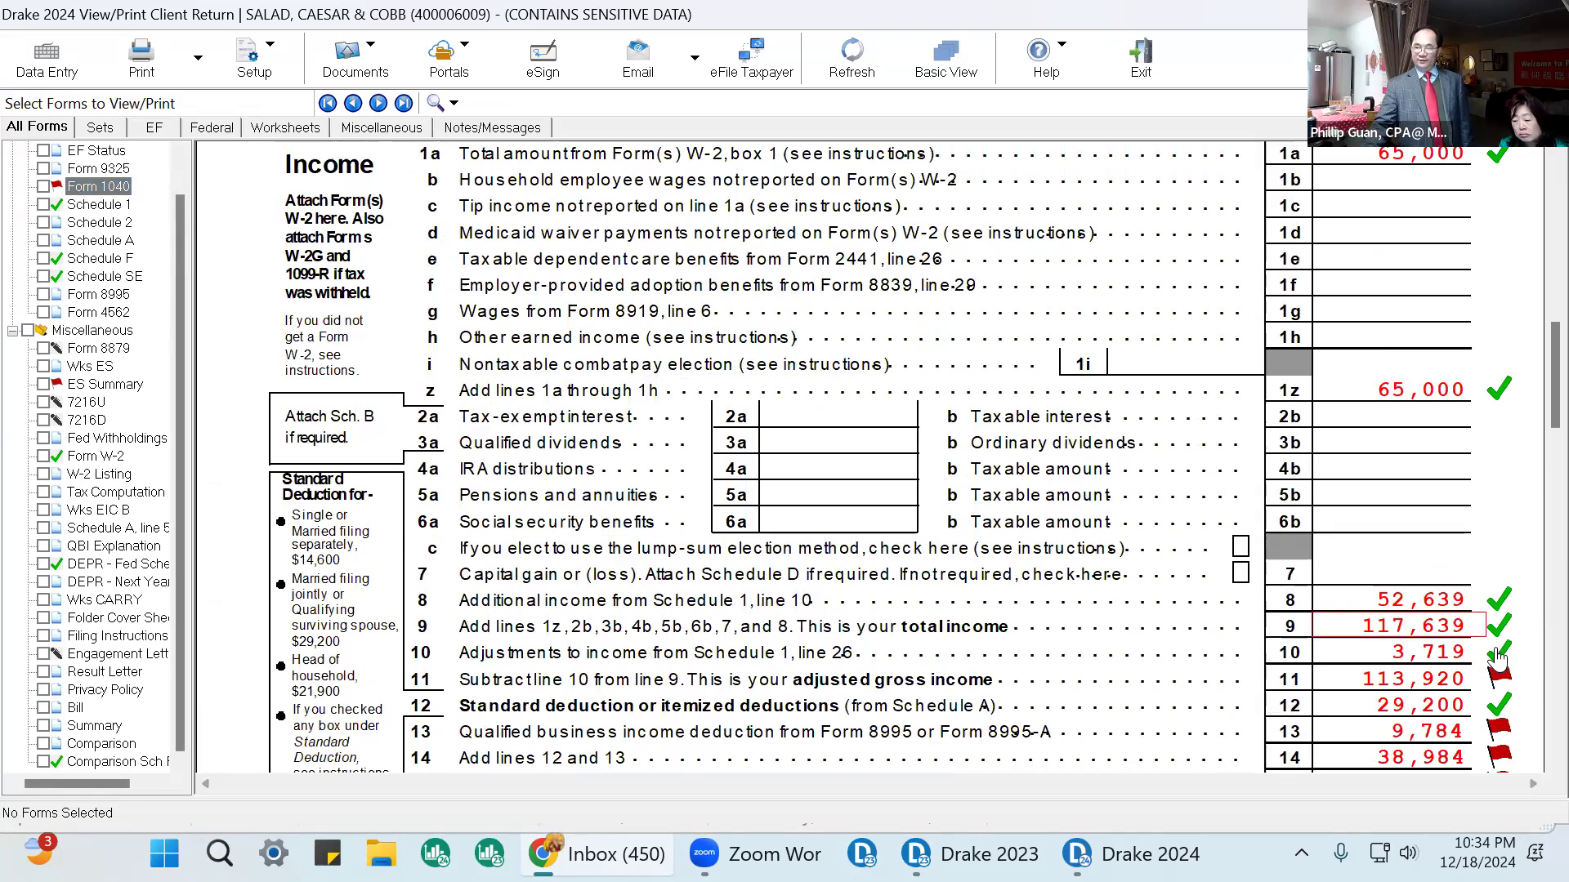
scroll(1471, 645, "down", 2)
left_click(1497, 554)
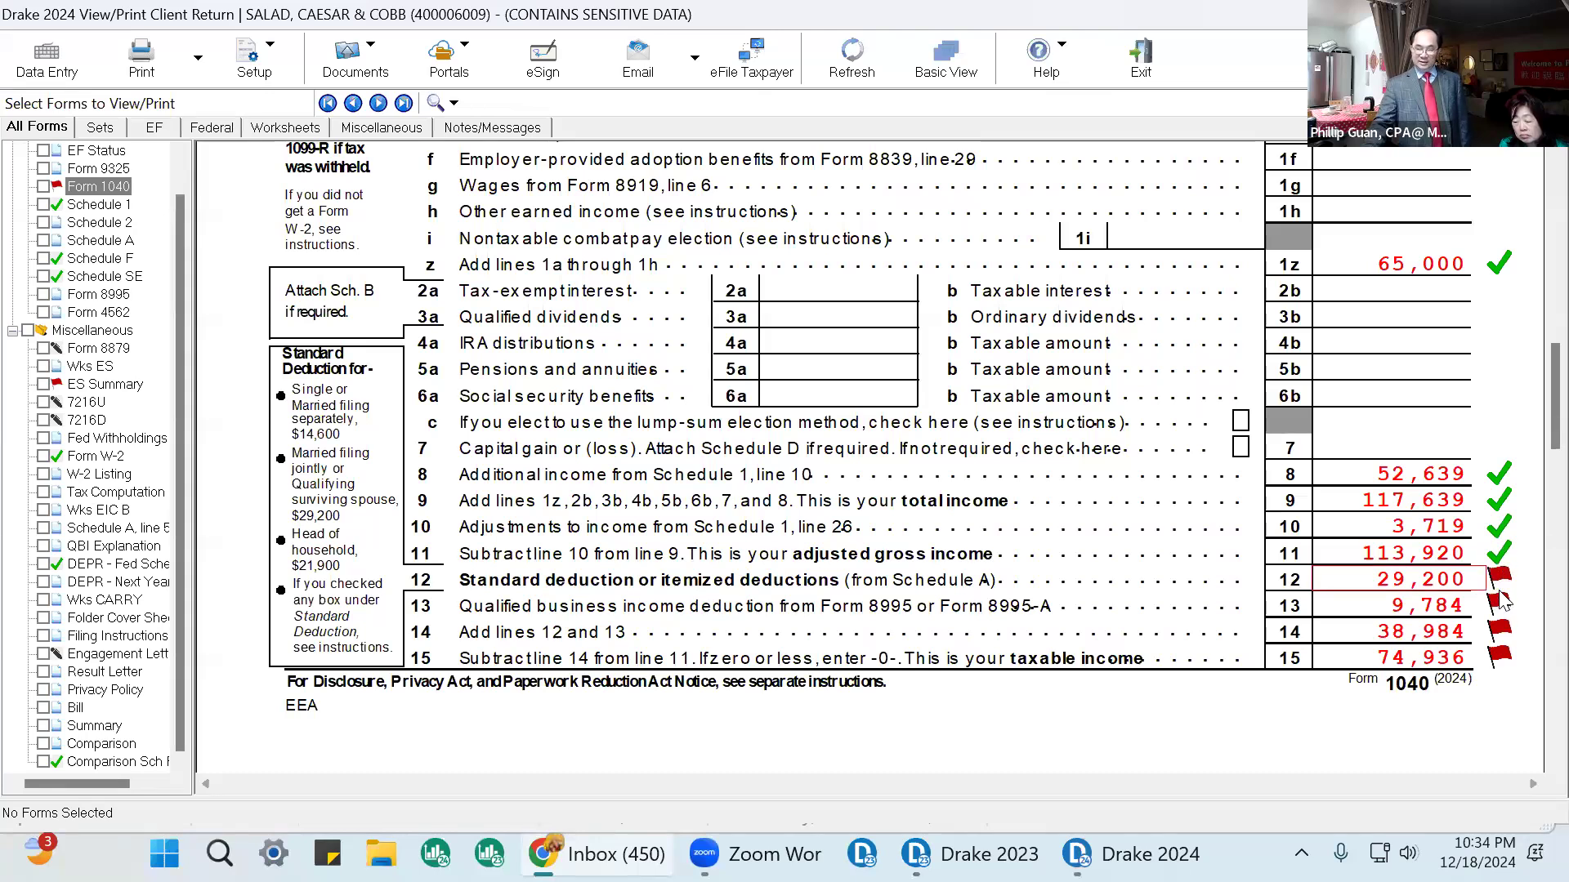
left_click(1498, 585)
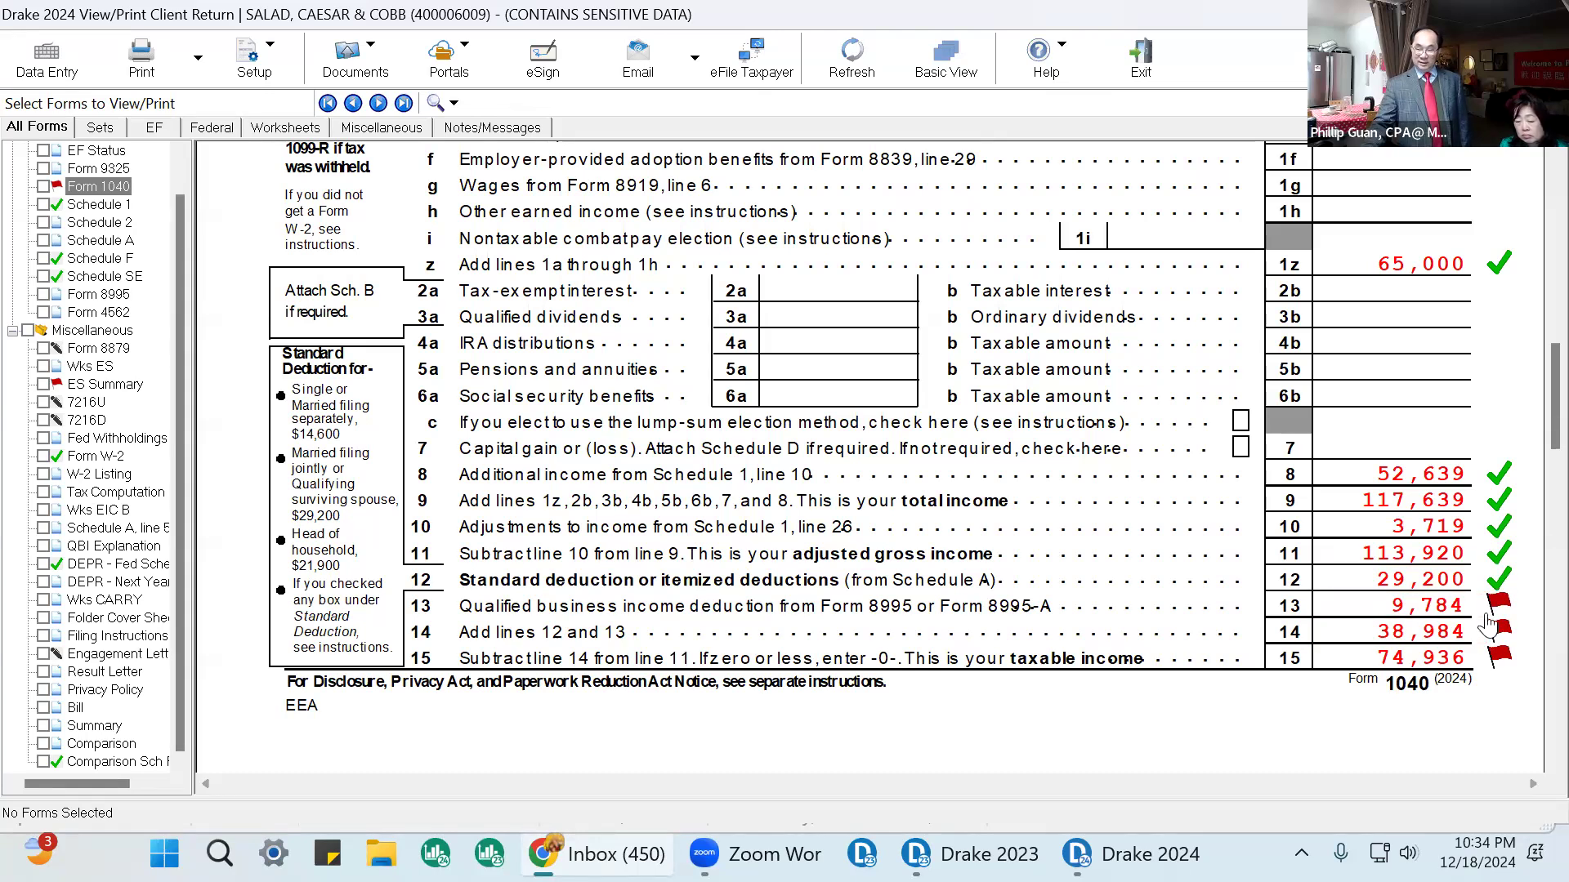
left_click(1496, 606)
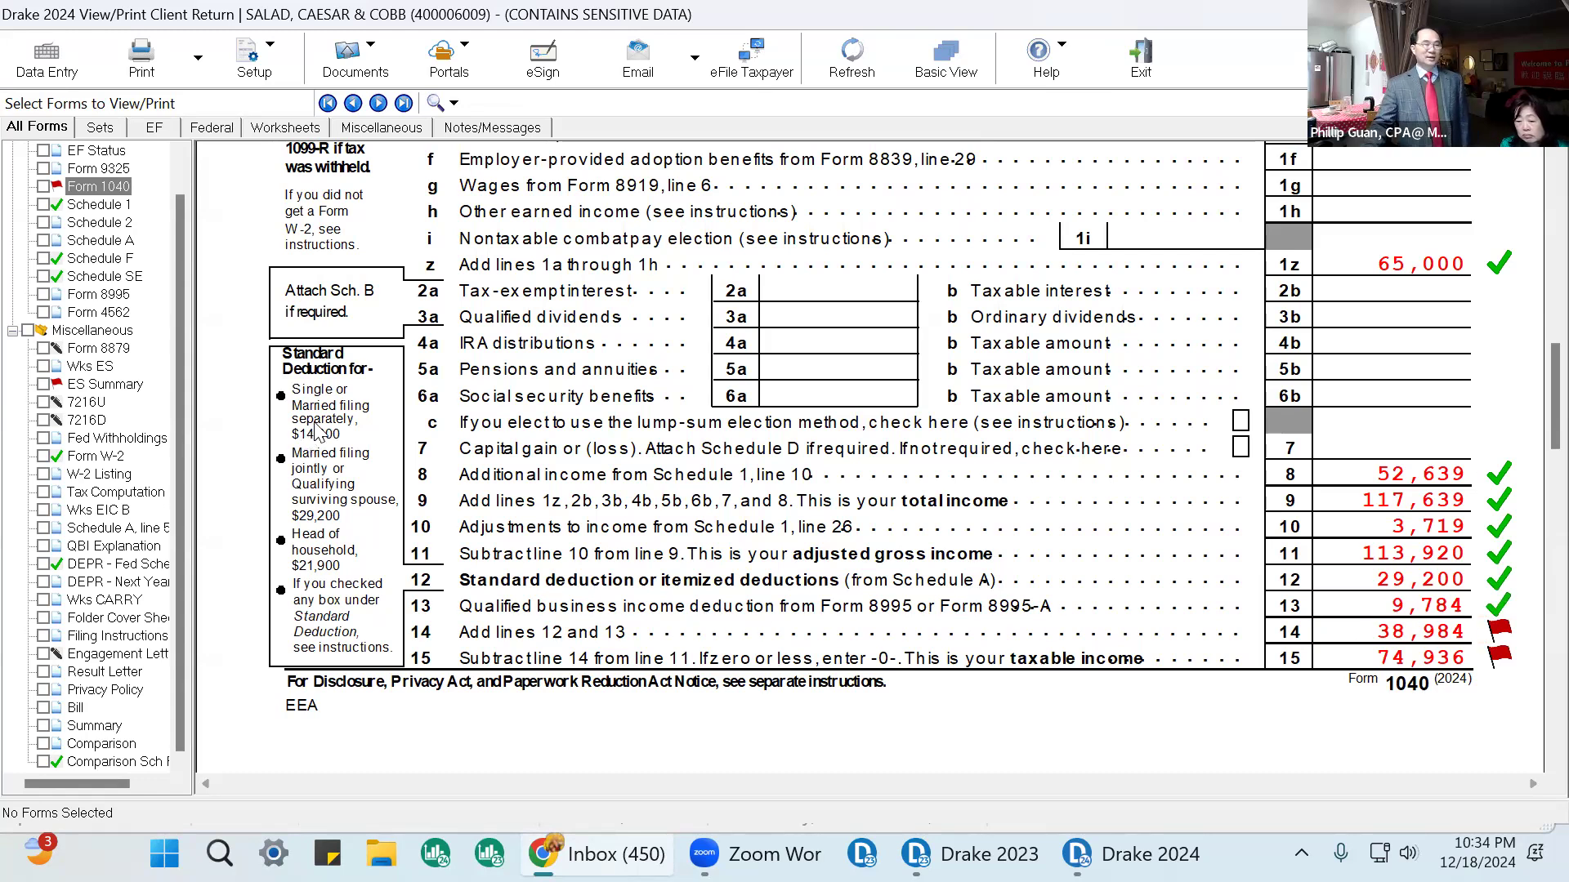
Open Form 8995 and mark the Dairy Farm qualified business income amount as reviewed.
left_click(96, 295)
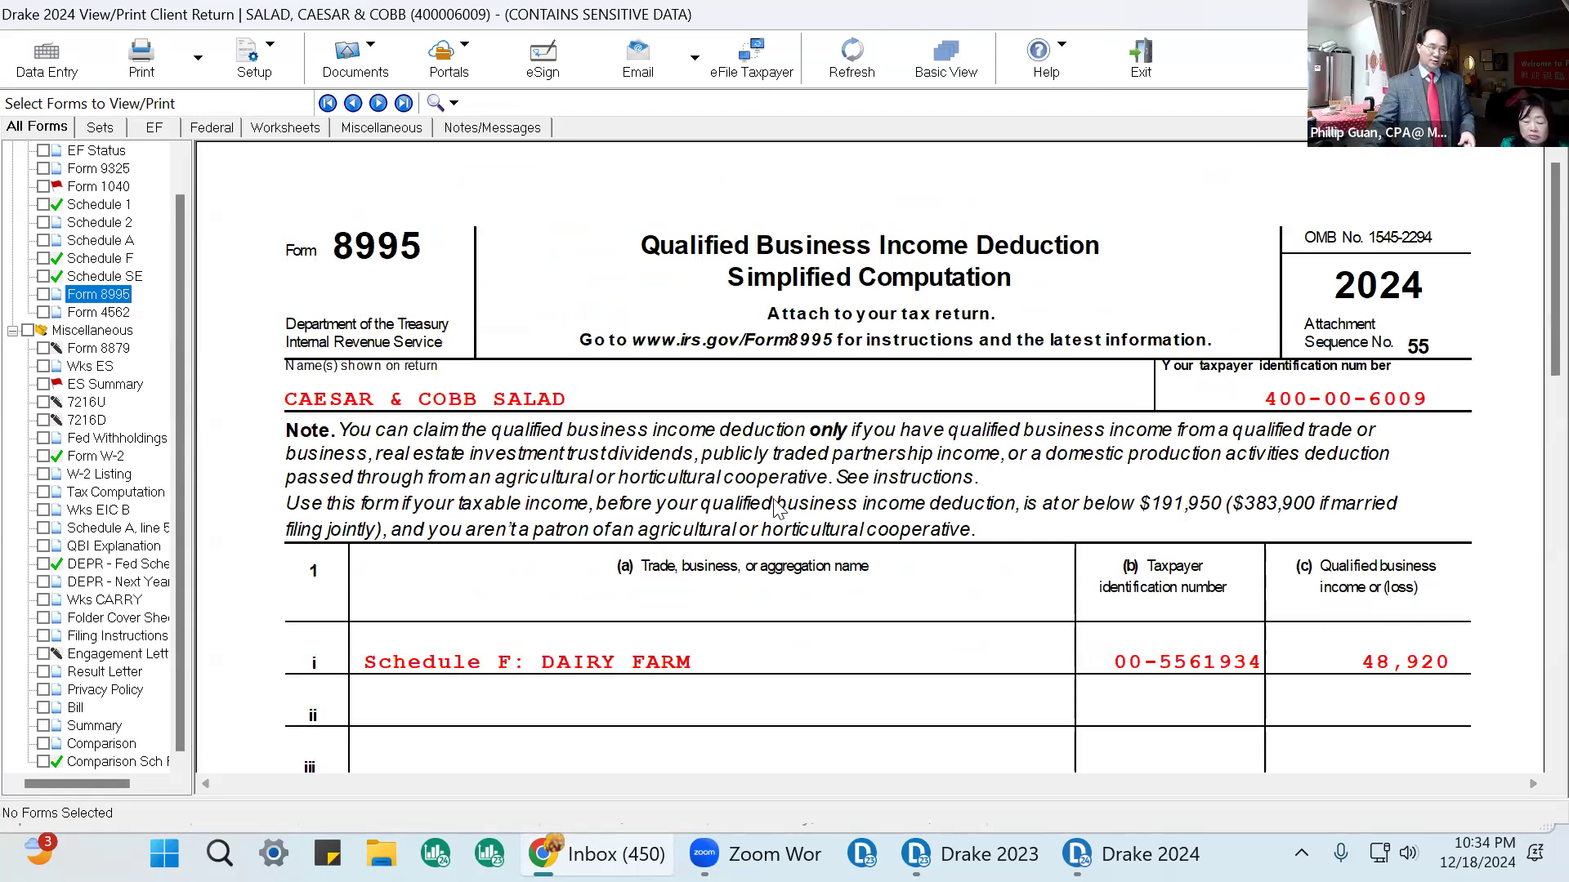
scroll(1373, 531, "down", 1)
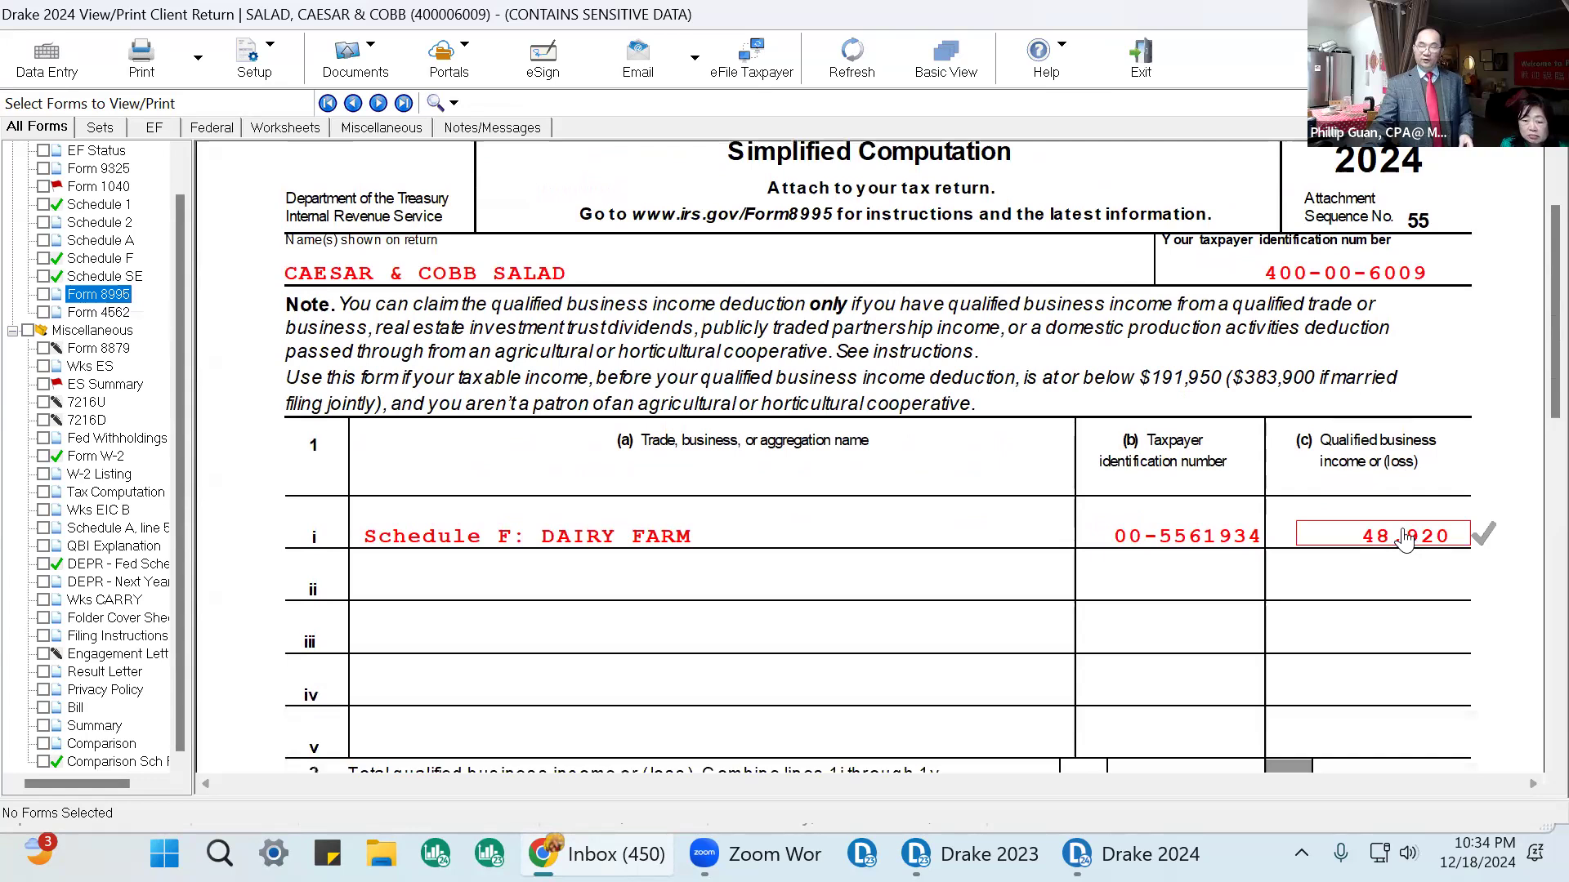
left_click(1483, 531)
scroll(1487, 547, "down", 3)
scroll(1487, 556, "down", 3)
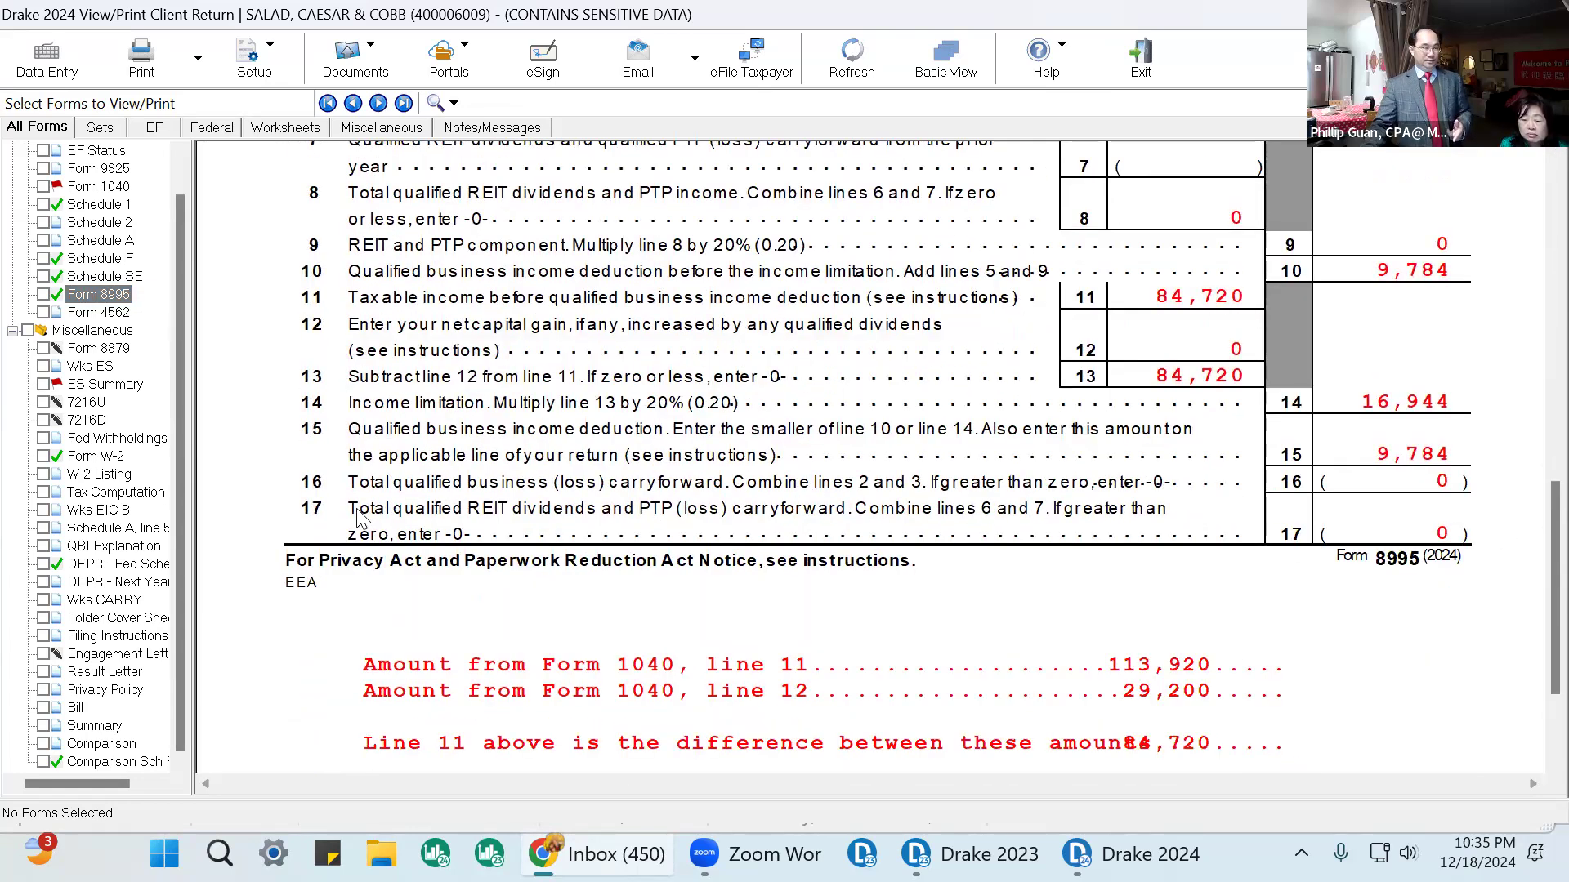
Return to Form 1040 and mark lines 14 through 19 as reviewed.
left_click(99, 259)
scroll(1370, 465, "down", 10)
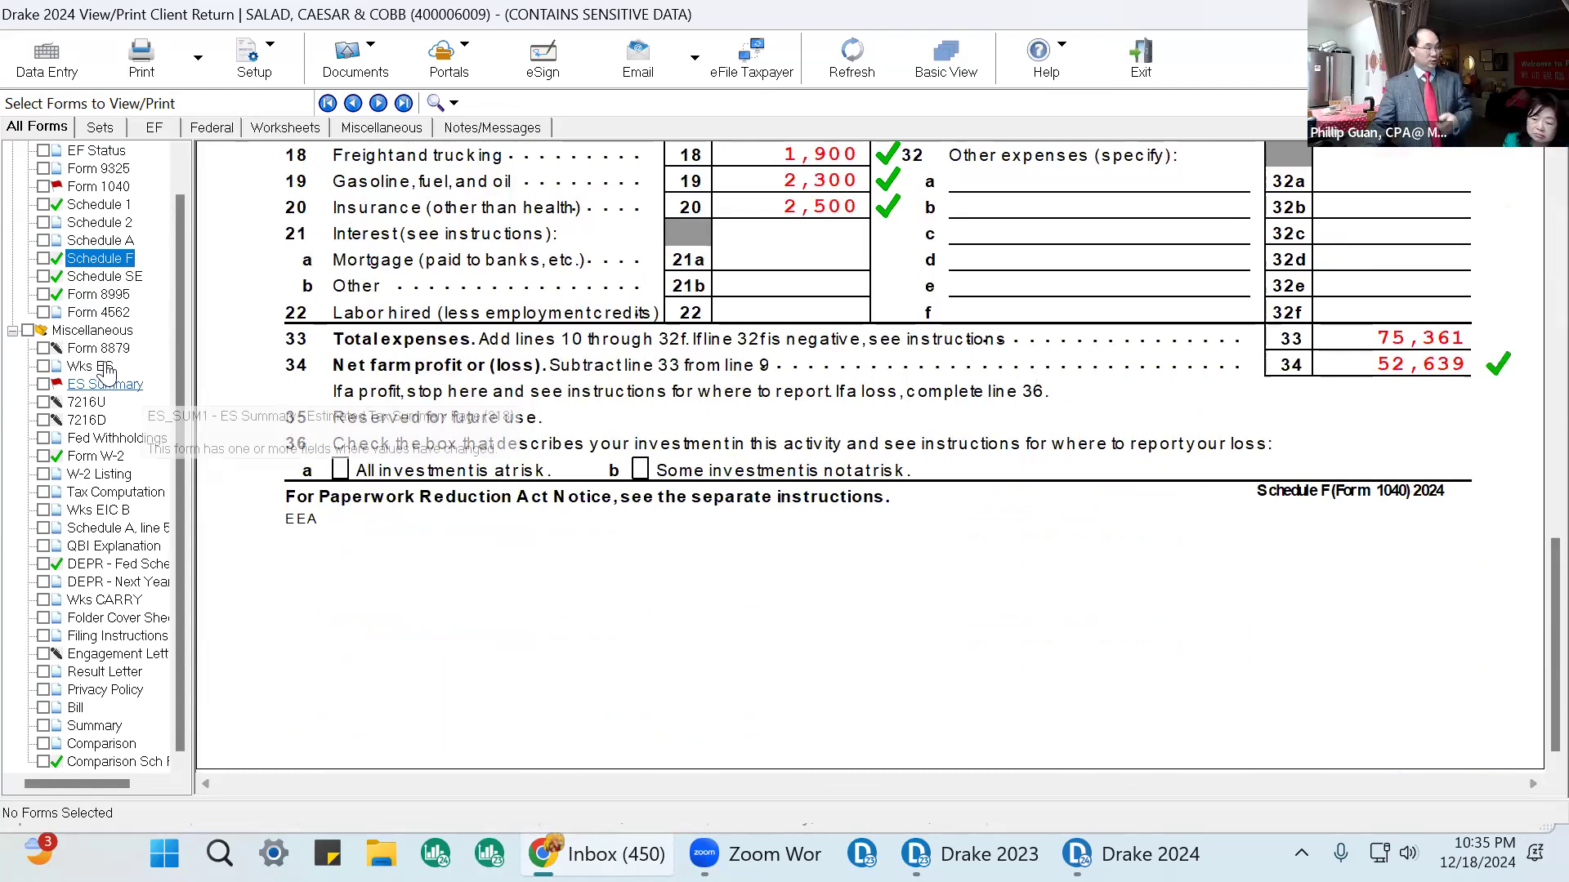
left_click(98, 187)
scroll(1464, 333, "down", 15)
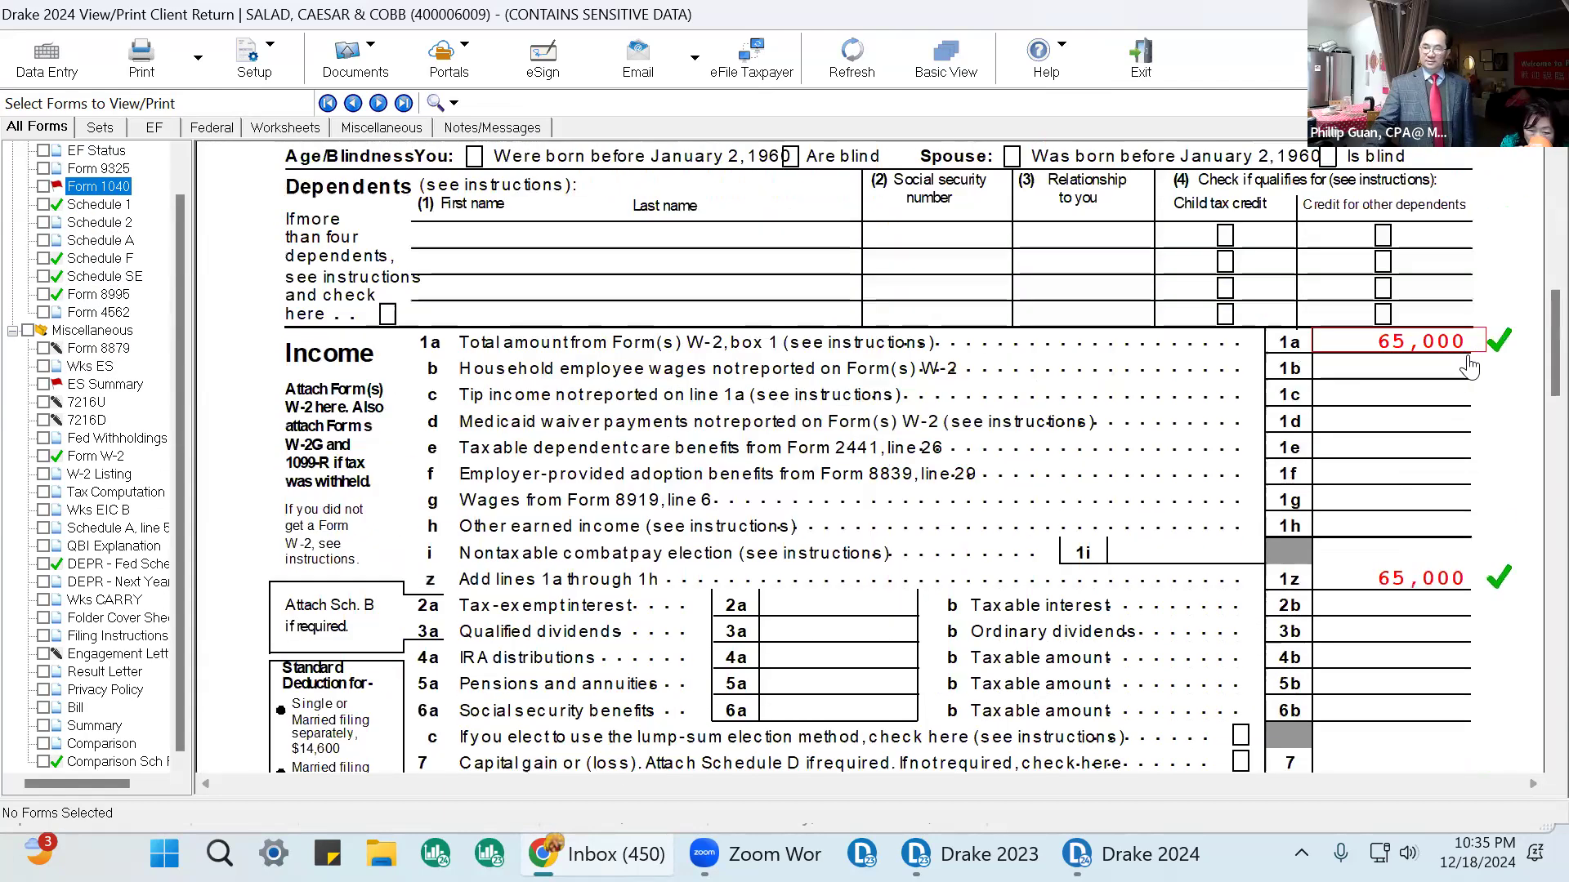
scroll(1532, 406, "down", 5)
scroll(1507, 343, "up", 5)
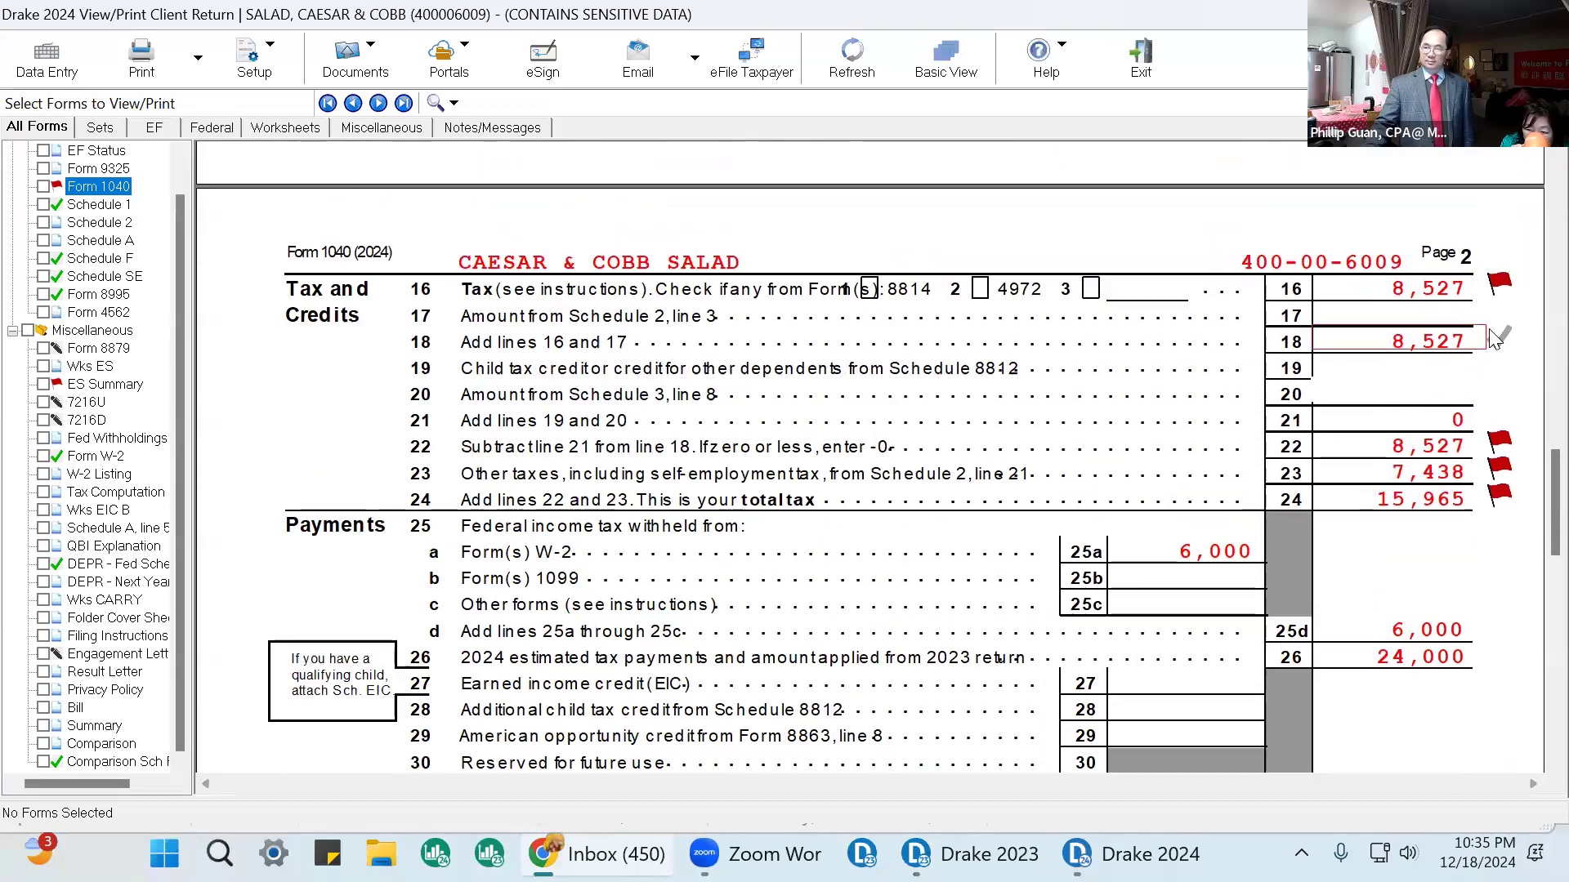
left_click(1500, 253)
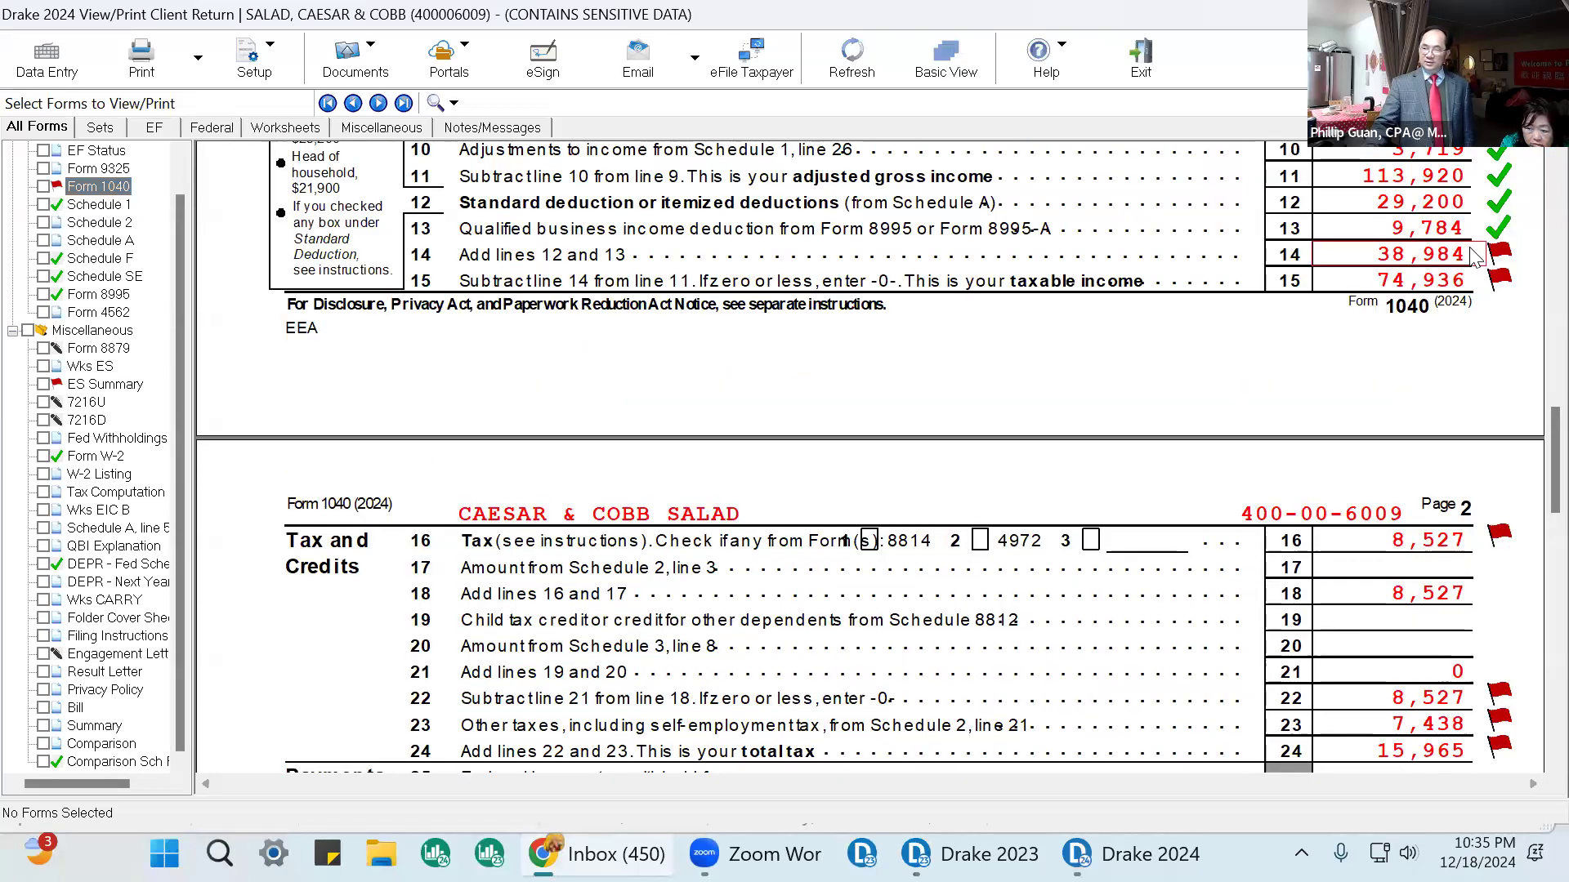
left_click(1503, 282)
left_click(1502, 537)
left_click(1500, 619)
left_click(1500, 593)
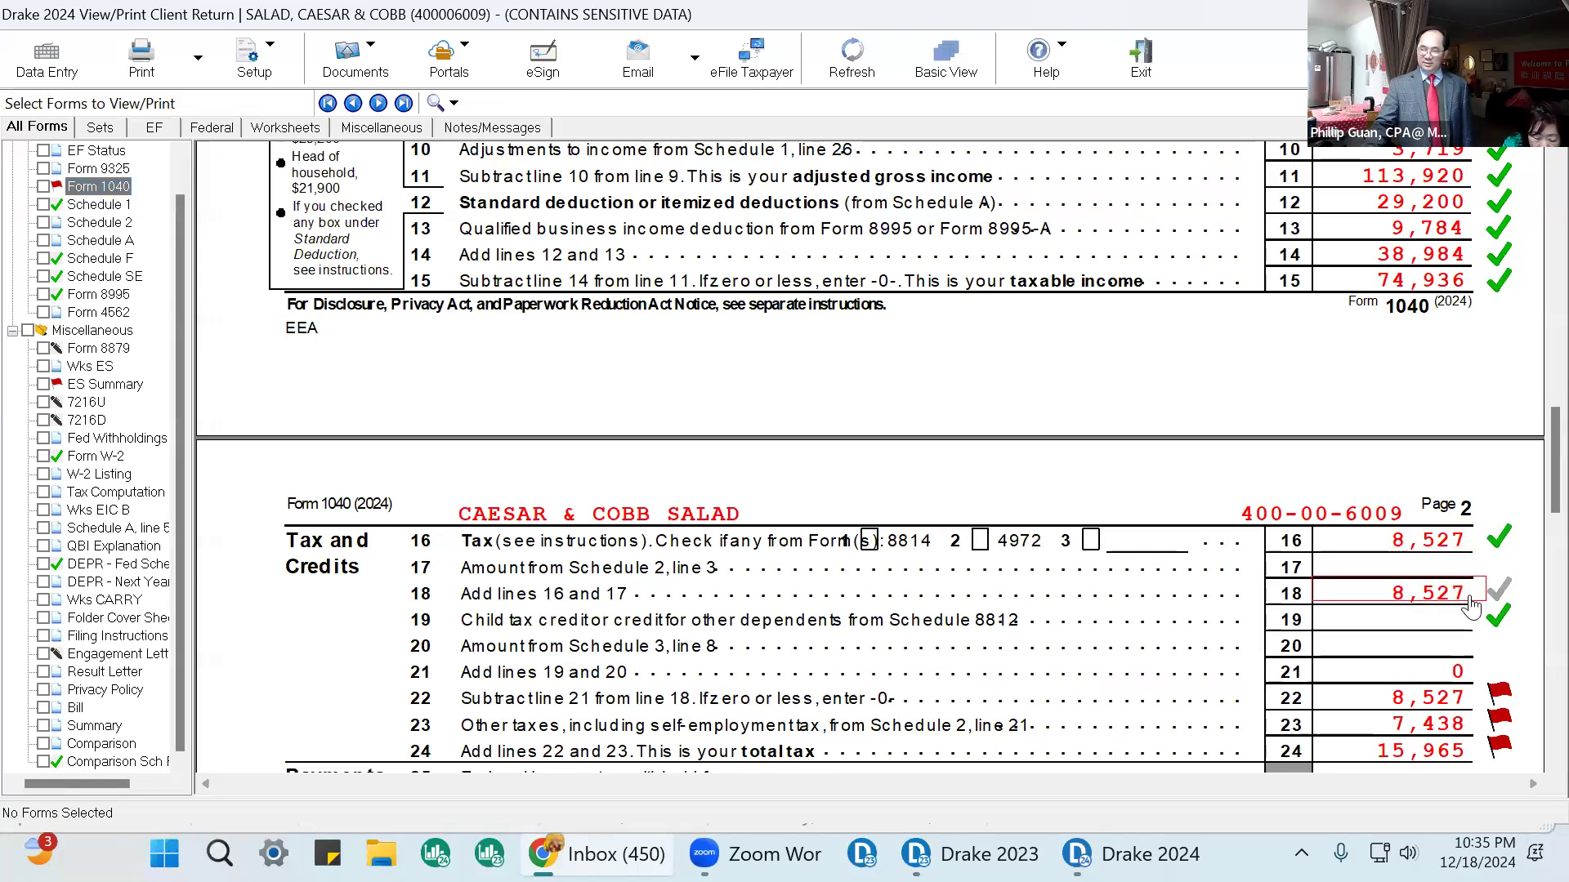
Mark Form 1040 lines 22 through 24, 26, 33, 34 and the estimated-tax-applied line 36 as reviewed.
scroll(1494, 586, "down", 2)
left_click(1498, 568)
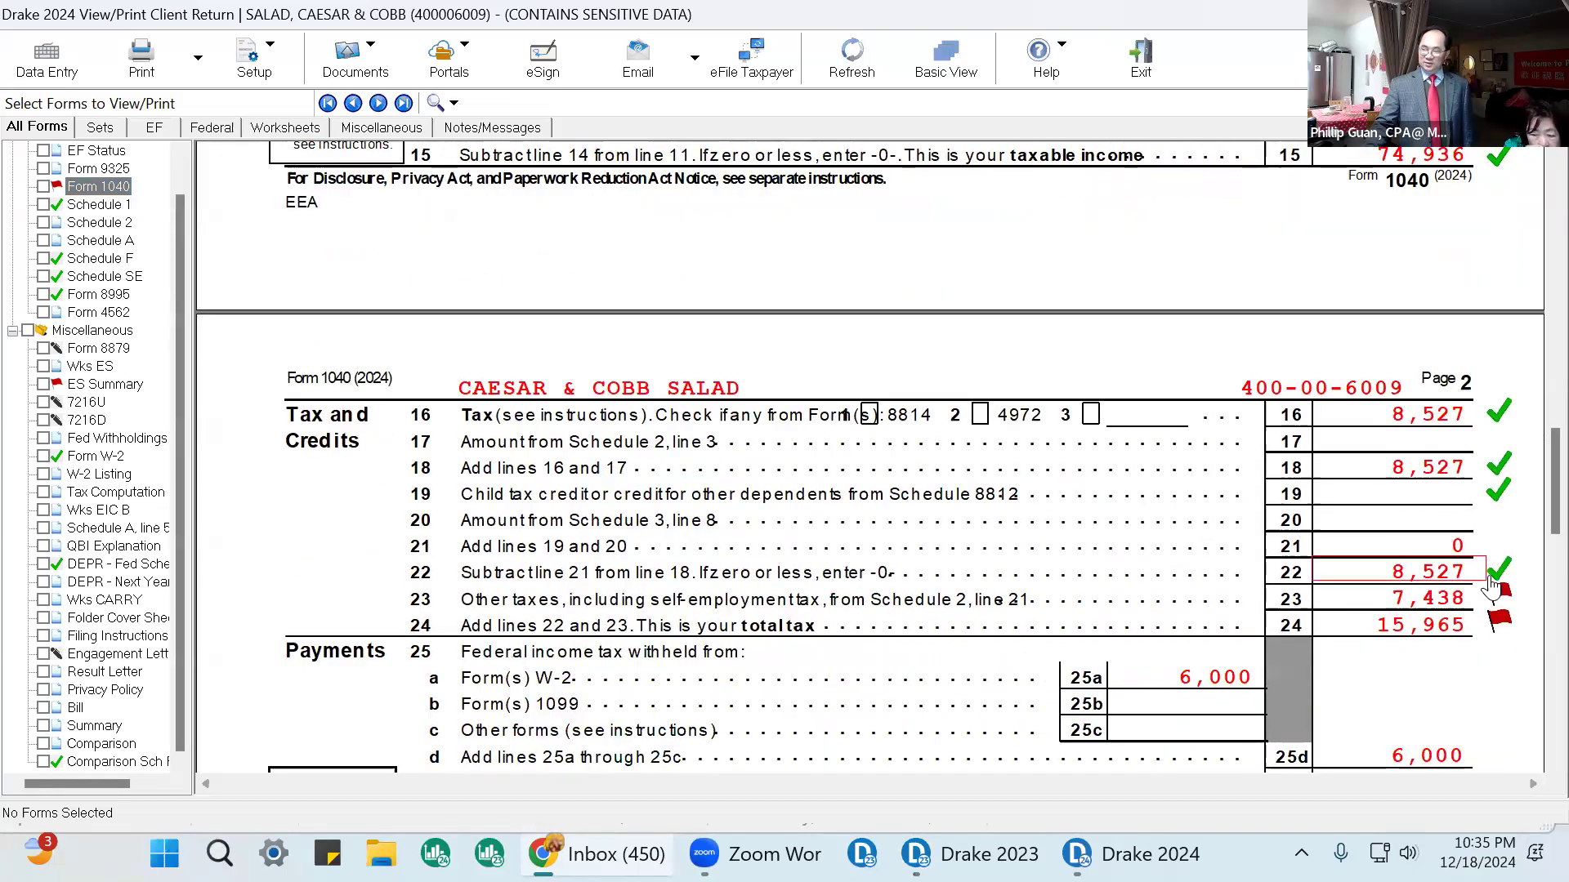
left_click(1500, 623)
scroll(1500, 625, "down", 4)
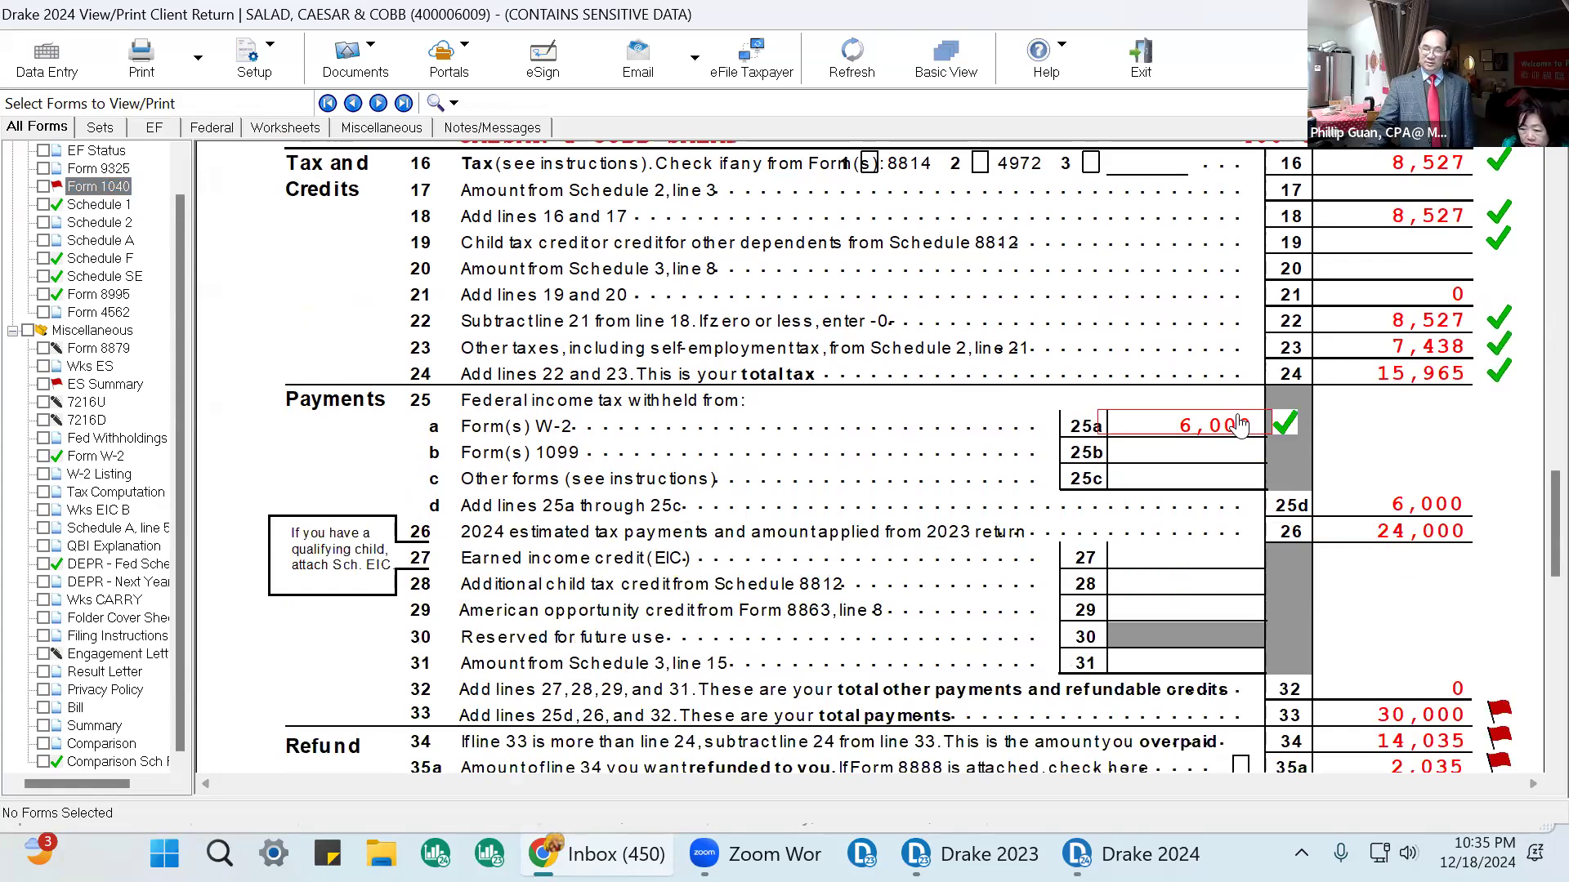
left_click(1454, 535)
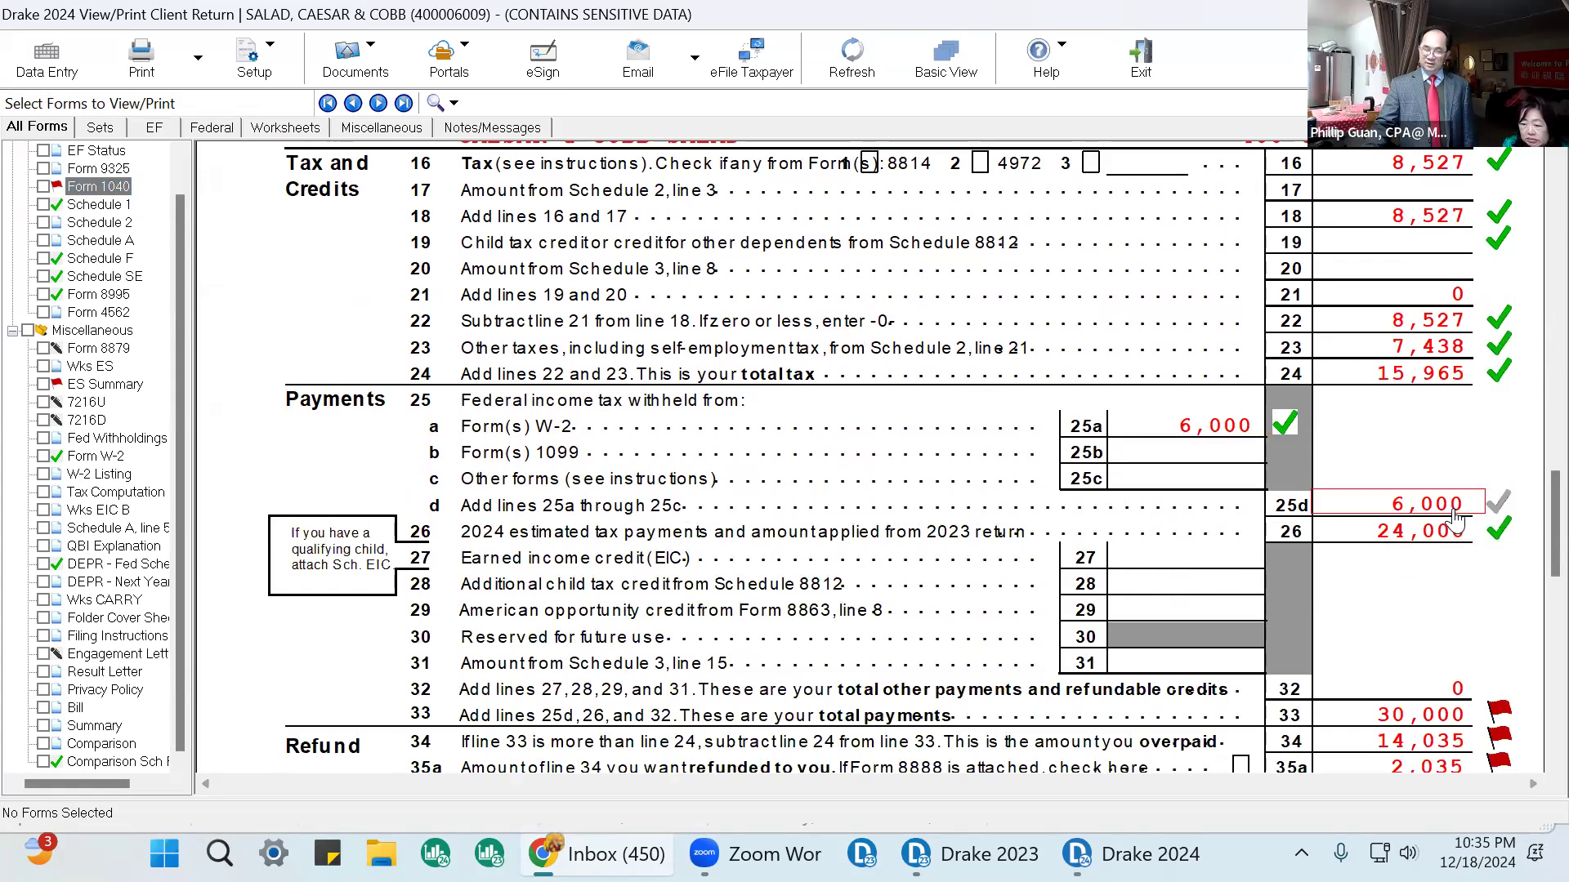
scroll(1462, 539, "down", 3)
left_click(1495, 523)
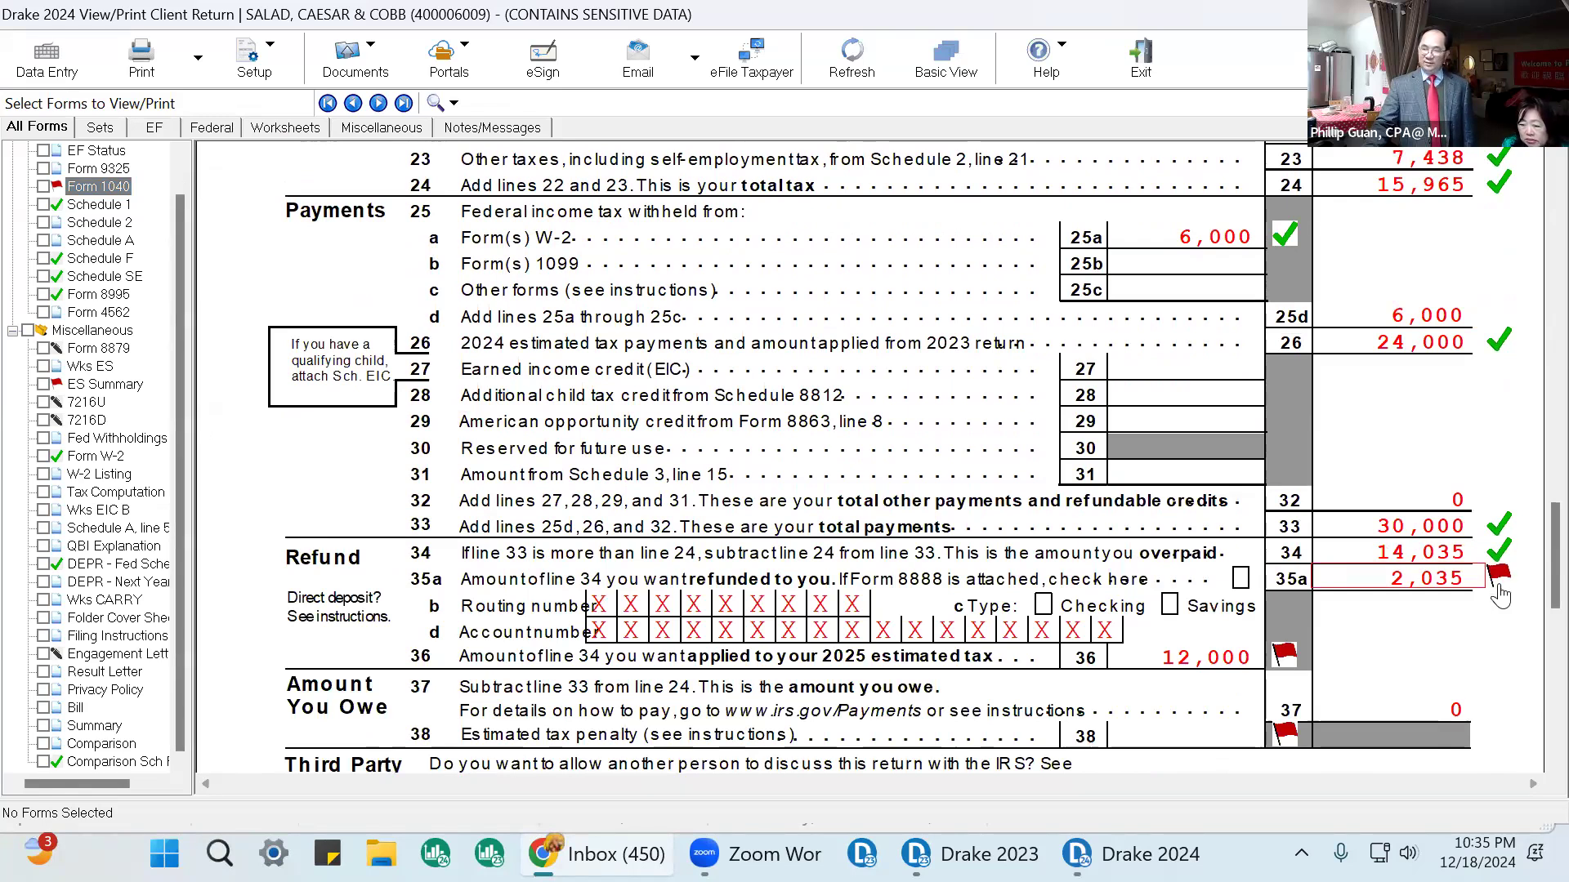
left_click(1274, 661)
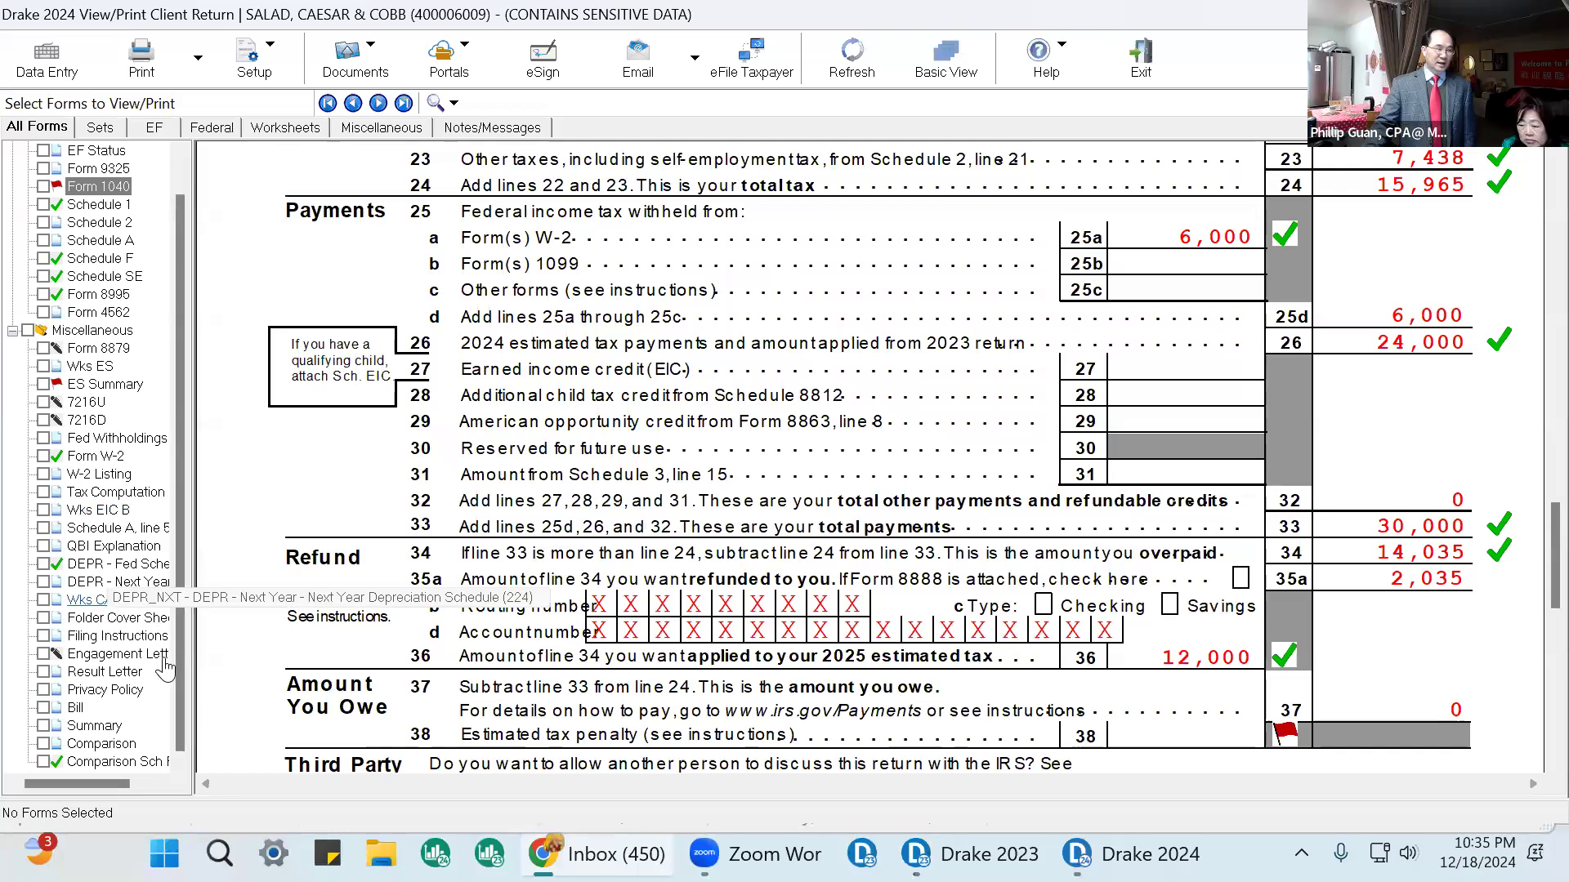
scroll(134, 441, "up", 1)
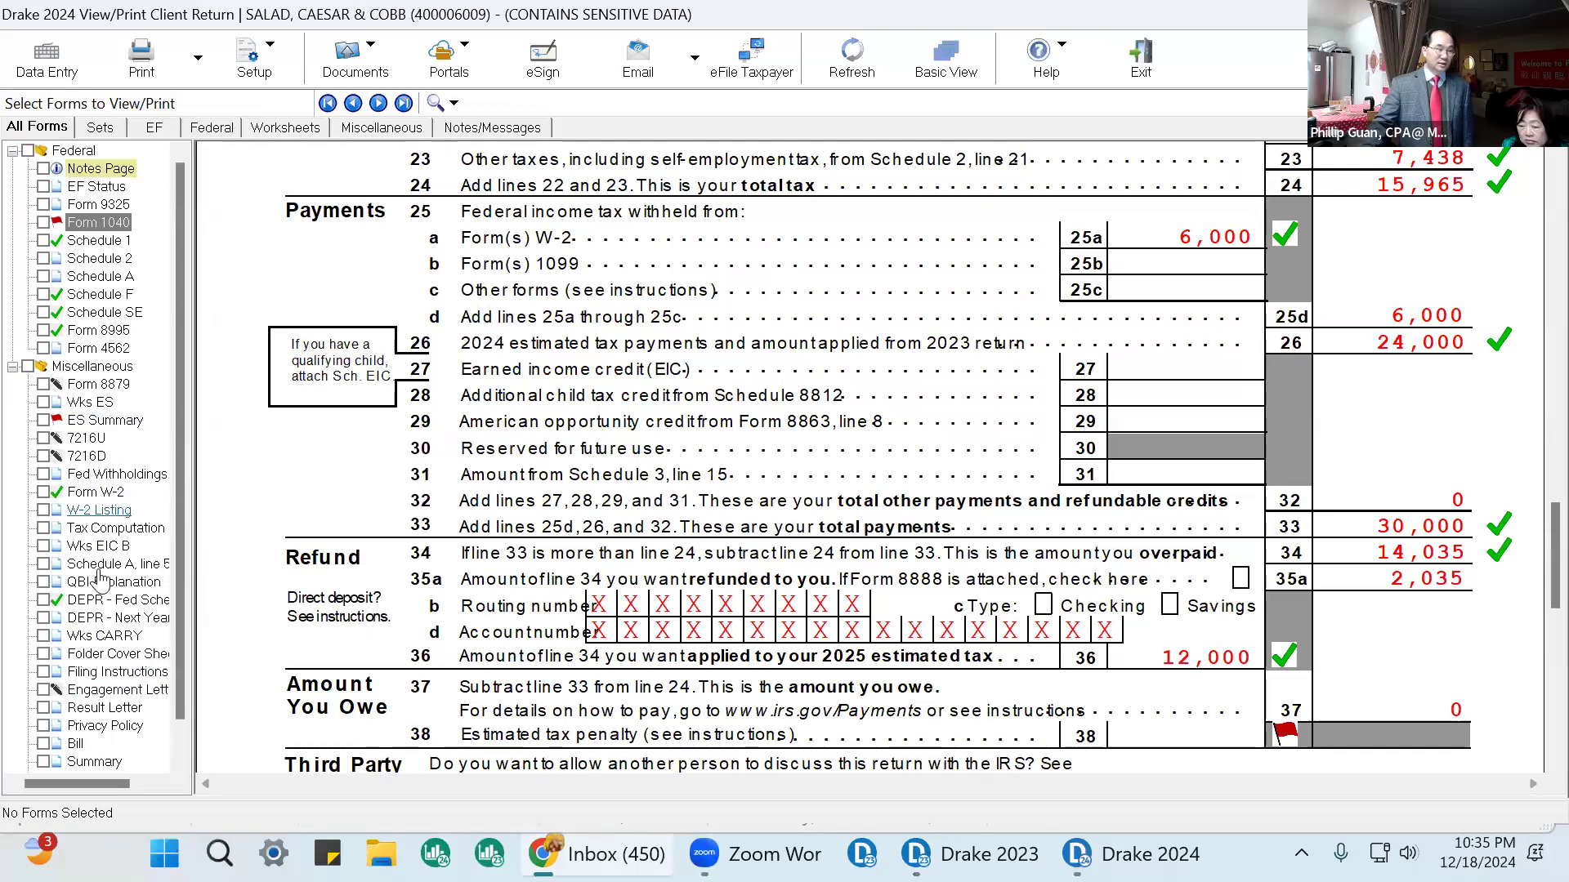
scroll(122, 543, "down", 1)
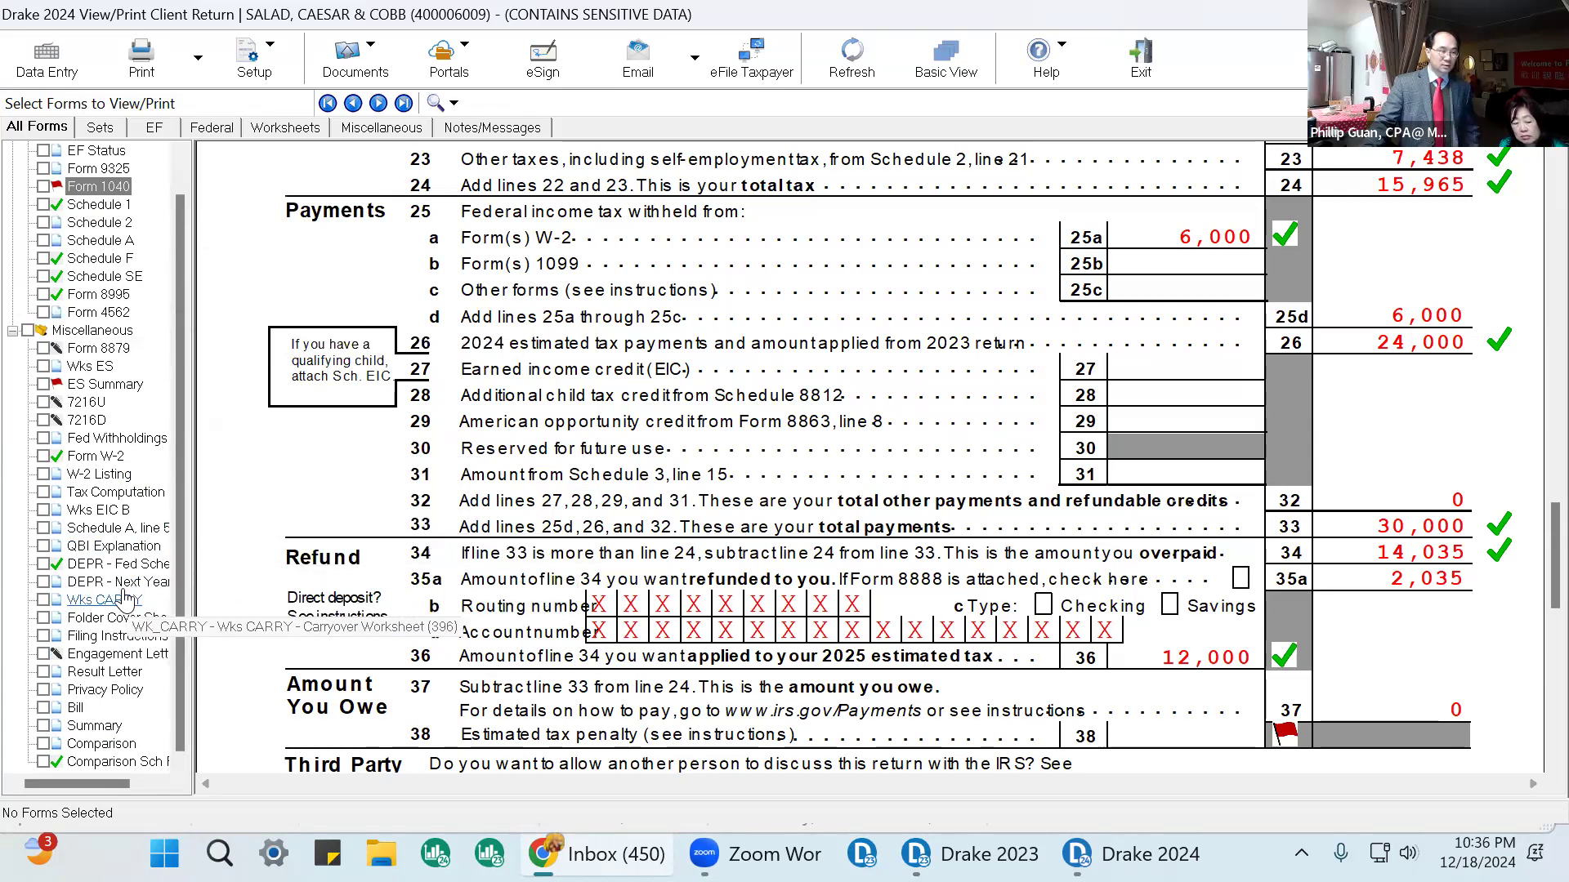
Open the ES Summary and mark the 09-15-2025 installment and the total installment amount as reviewed.
left_click(106, 385)
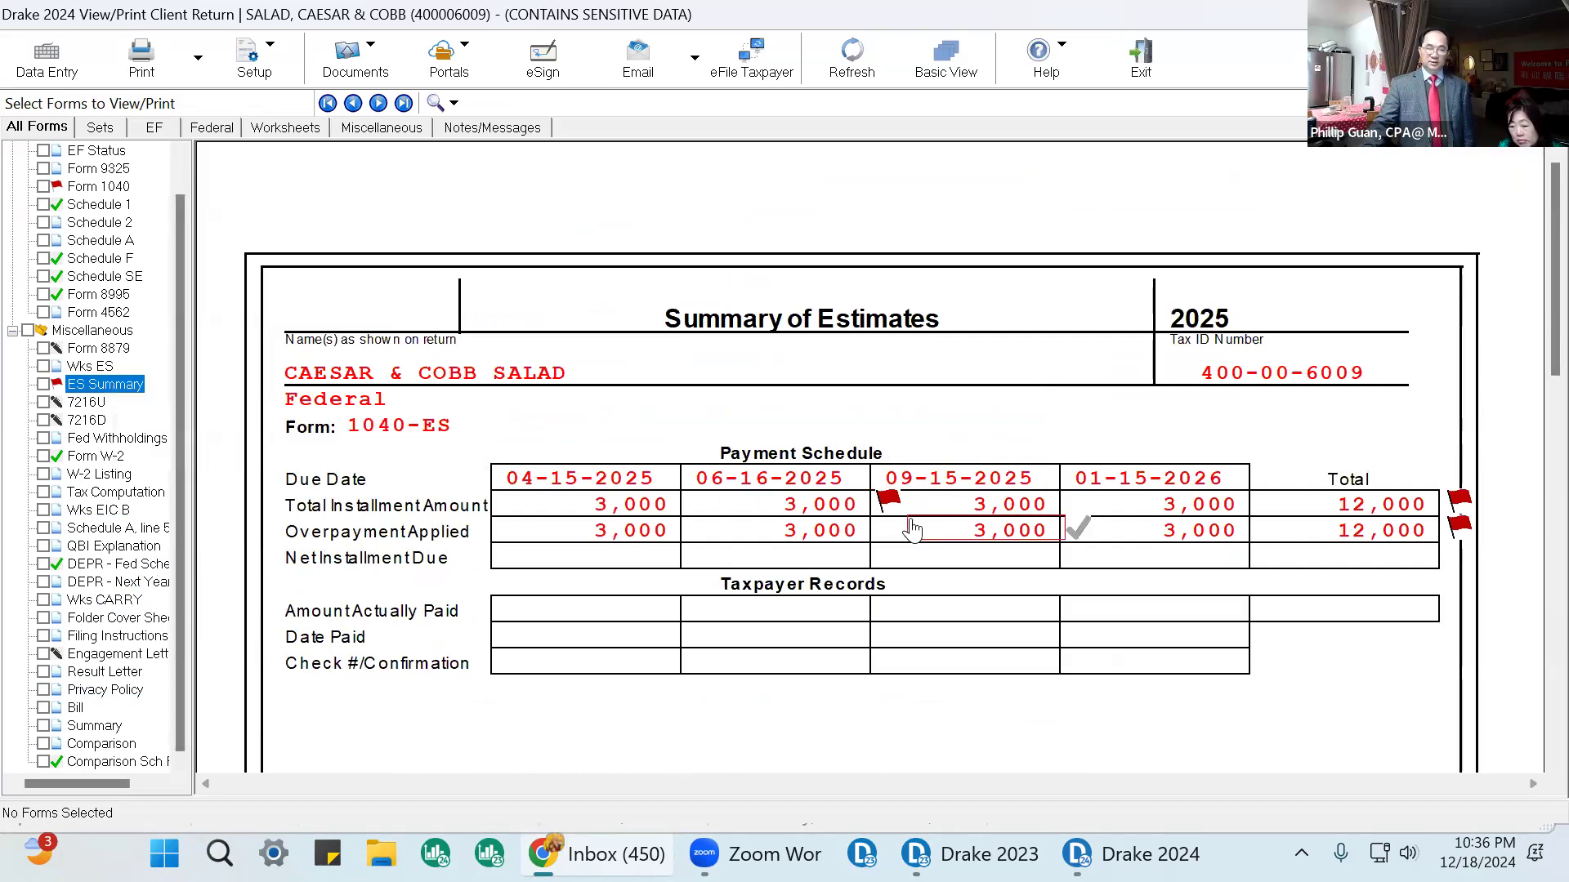
left_click(881, 500)
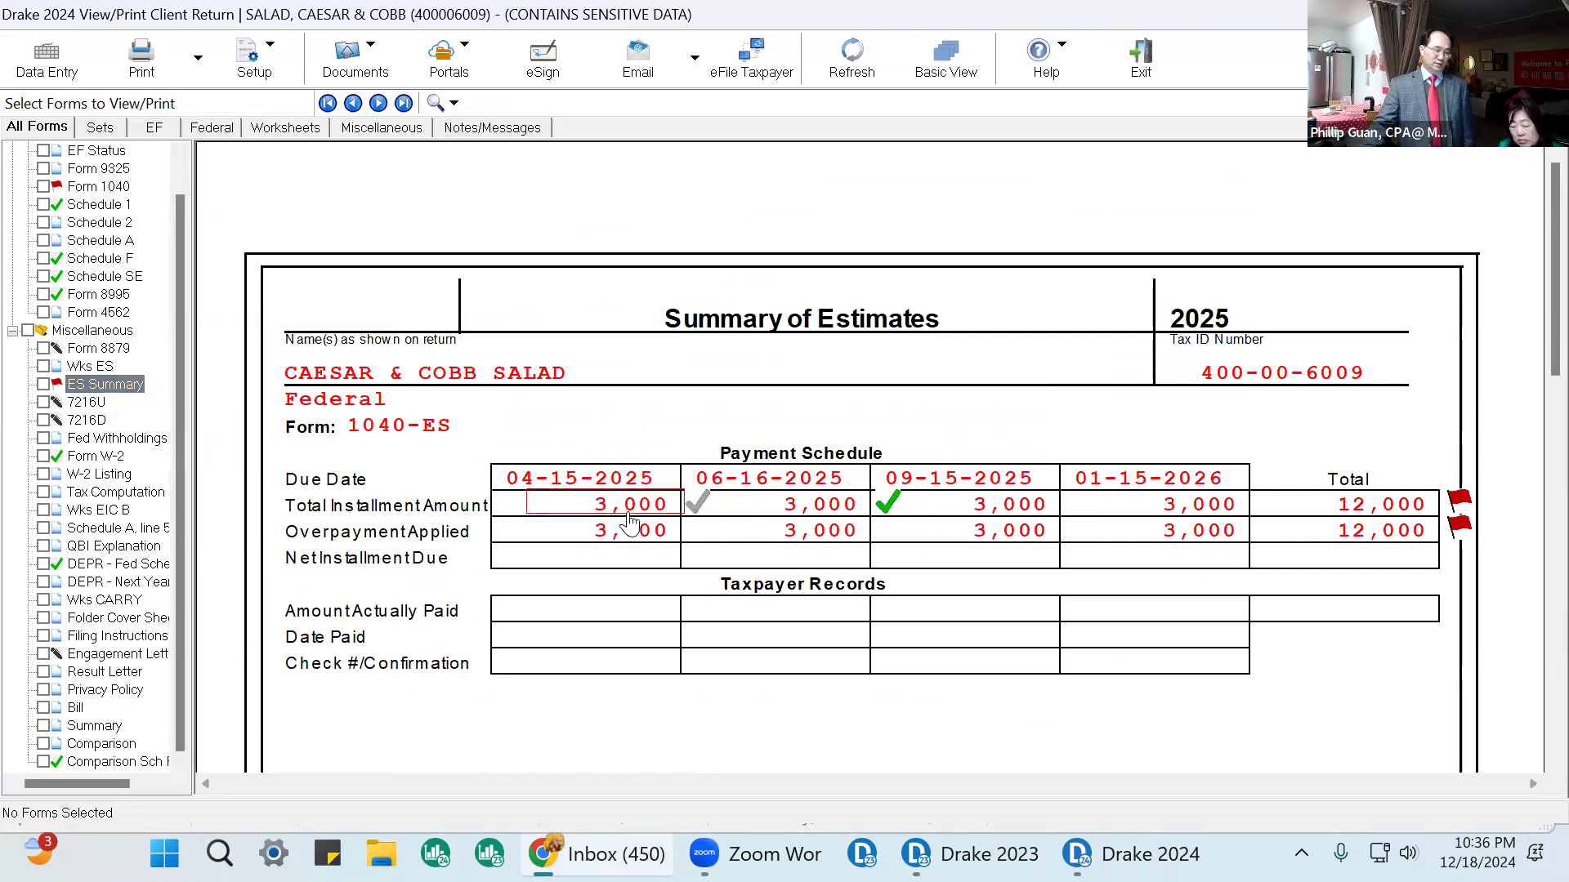
left_click(1459, 500)
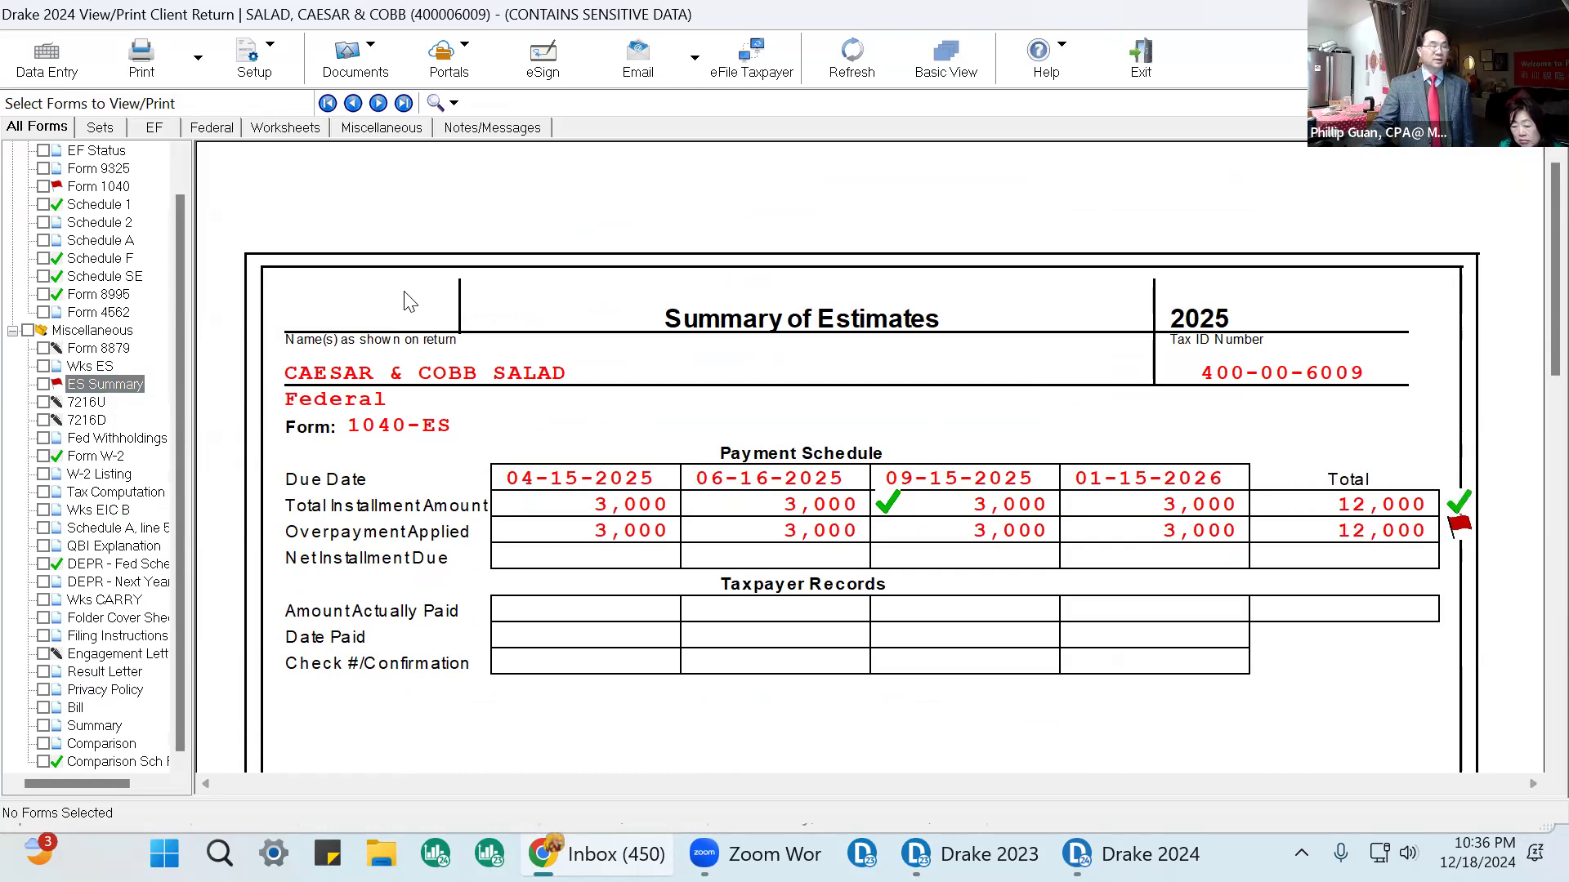
Return to Form 1040 and mark refund line 35a as reviewed.
left_click(98, 186)
scroll(1293, 302, "down", 15)
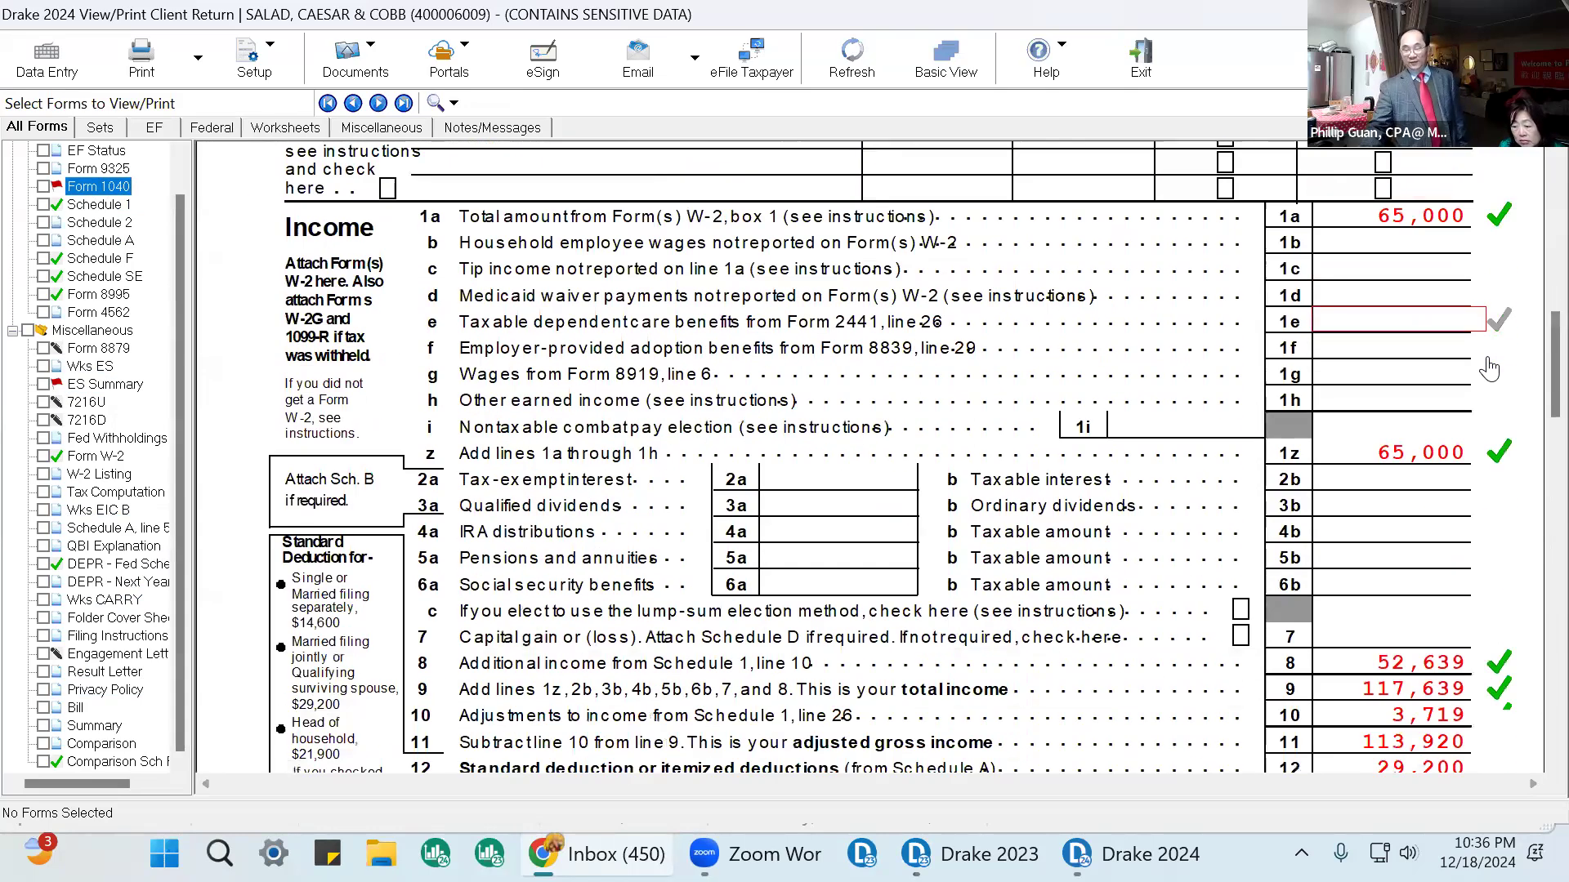
scroll(1517, 535, "down", 10)
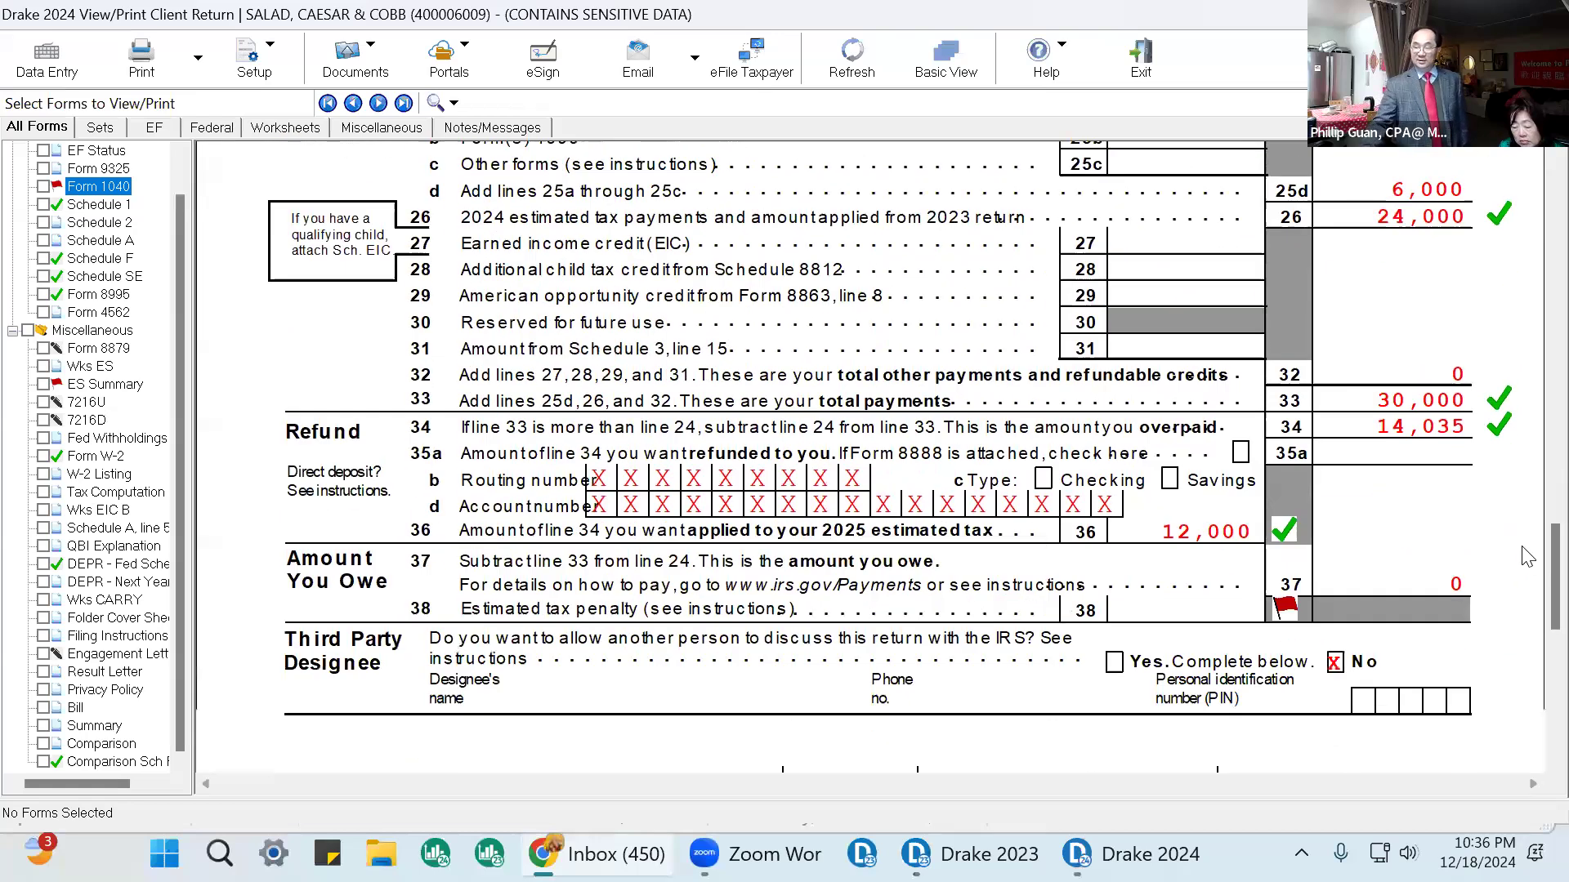
left_click(1434, 397)
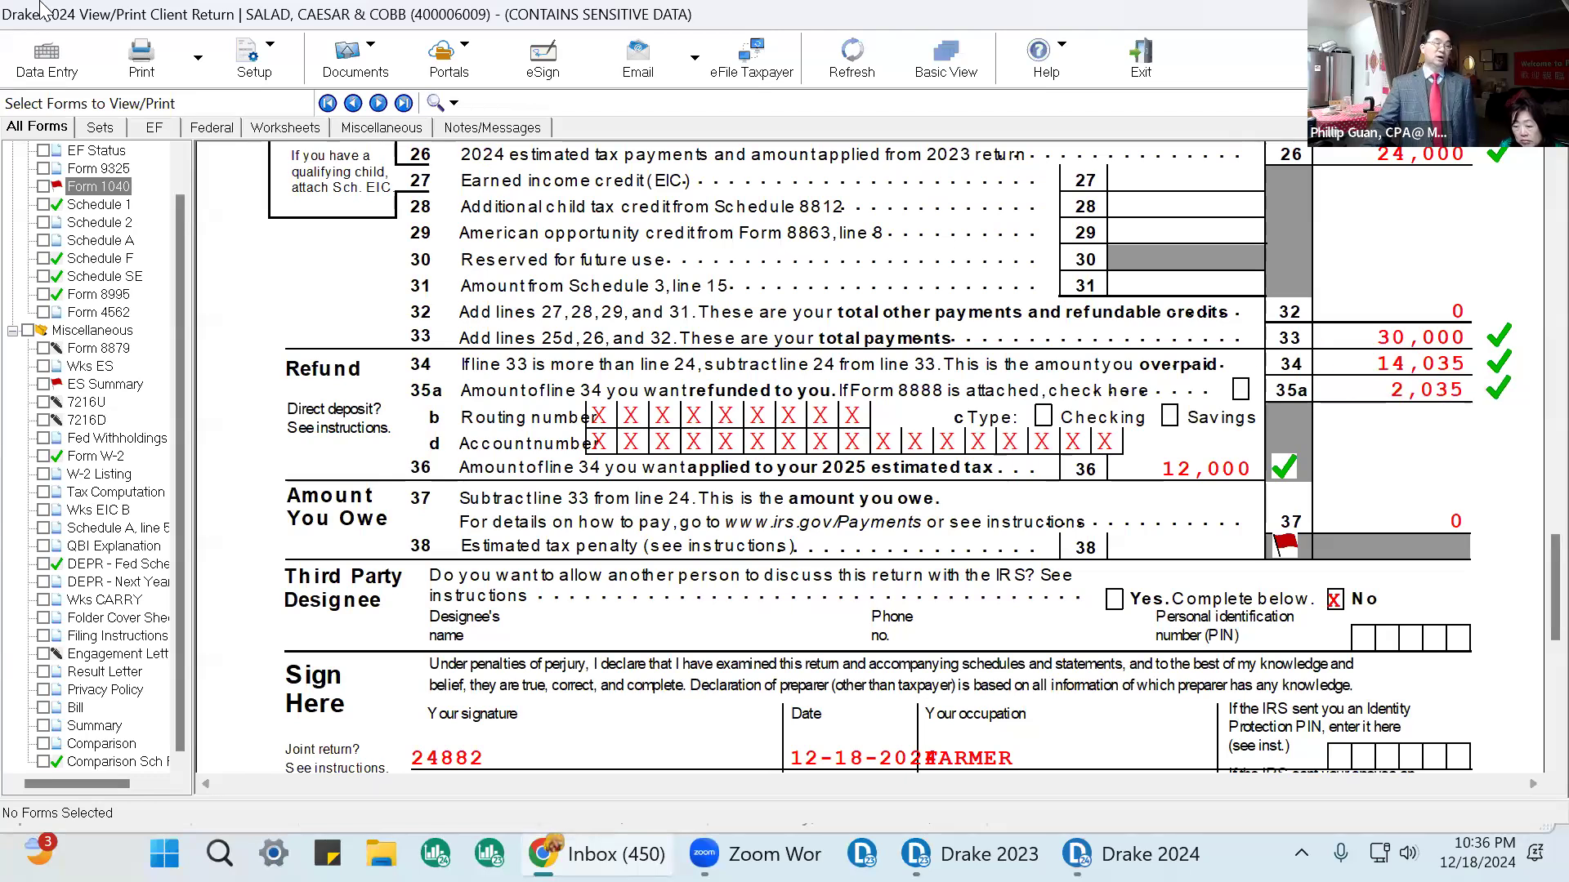
In data entry, open the Estimated Taxes screen and set the federal OP code to E.
left_click(49, 65)
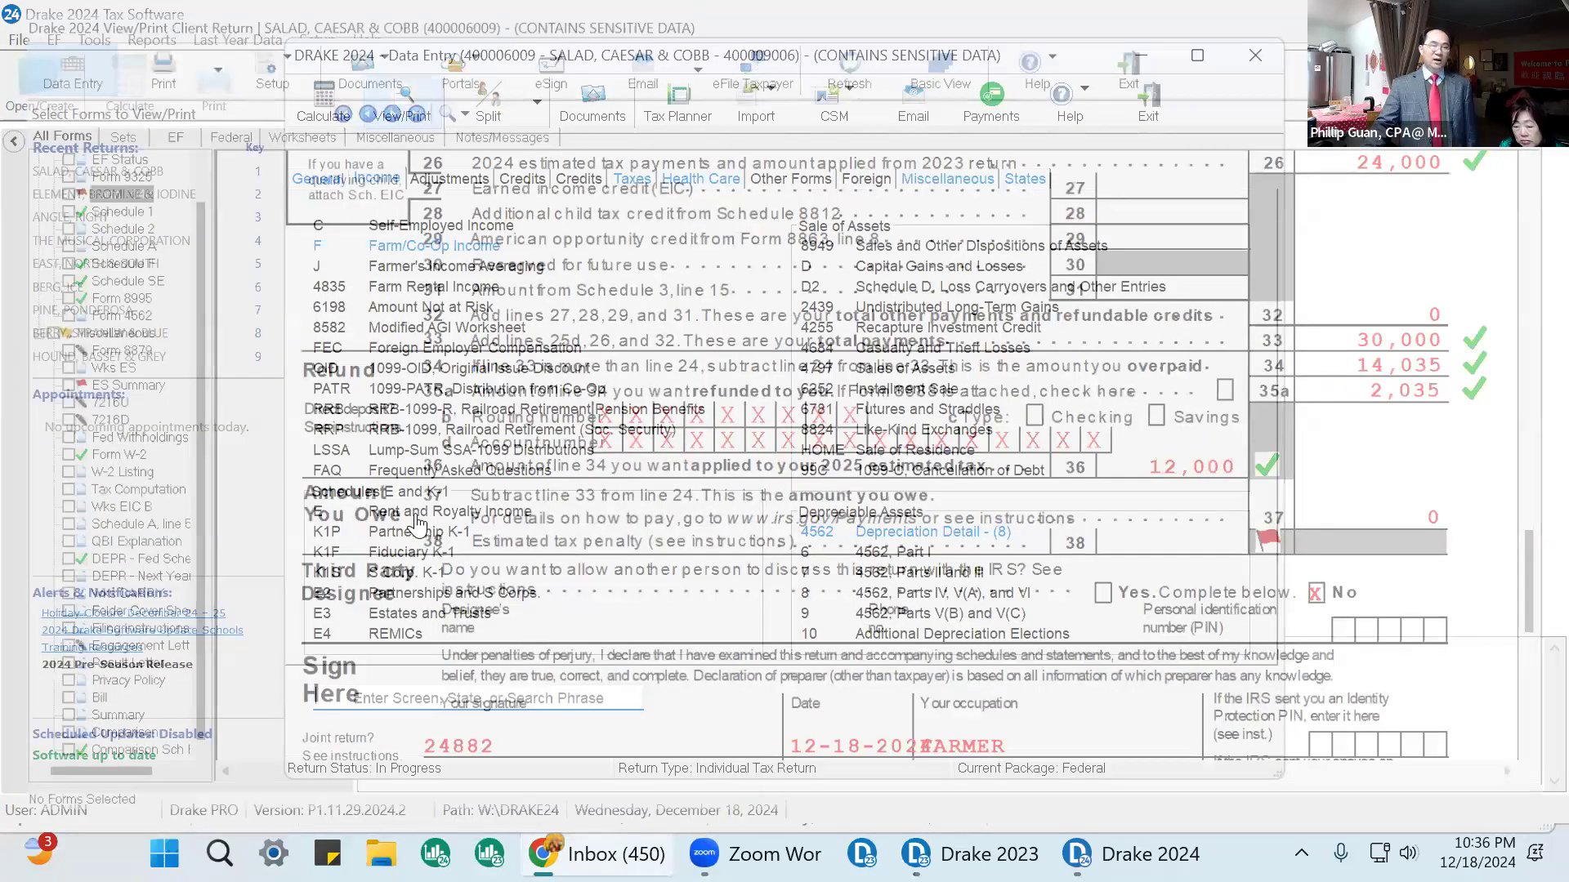
left_click(312, 177)
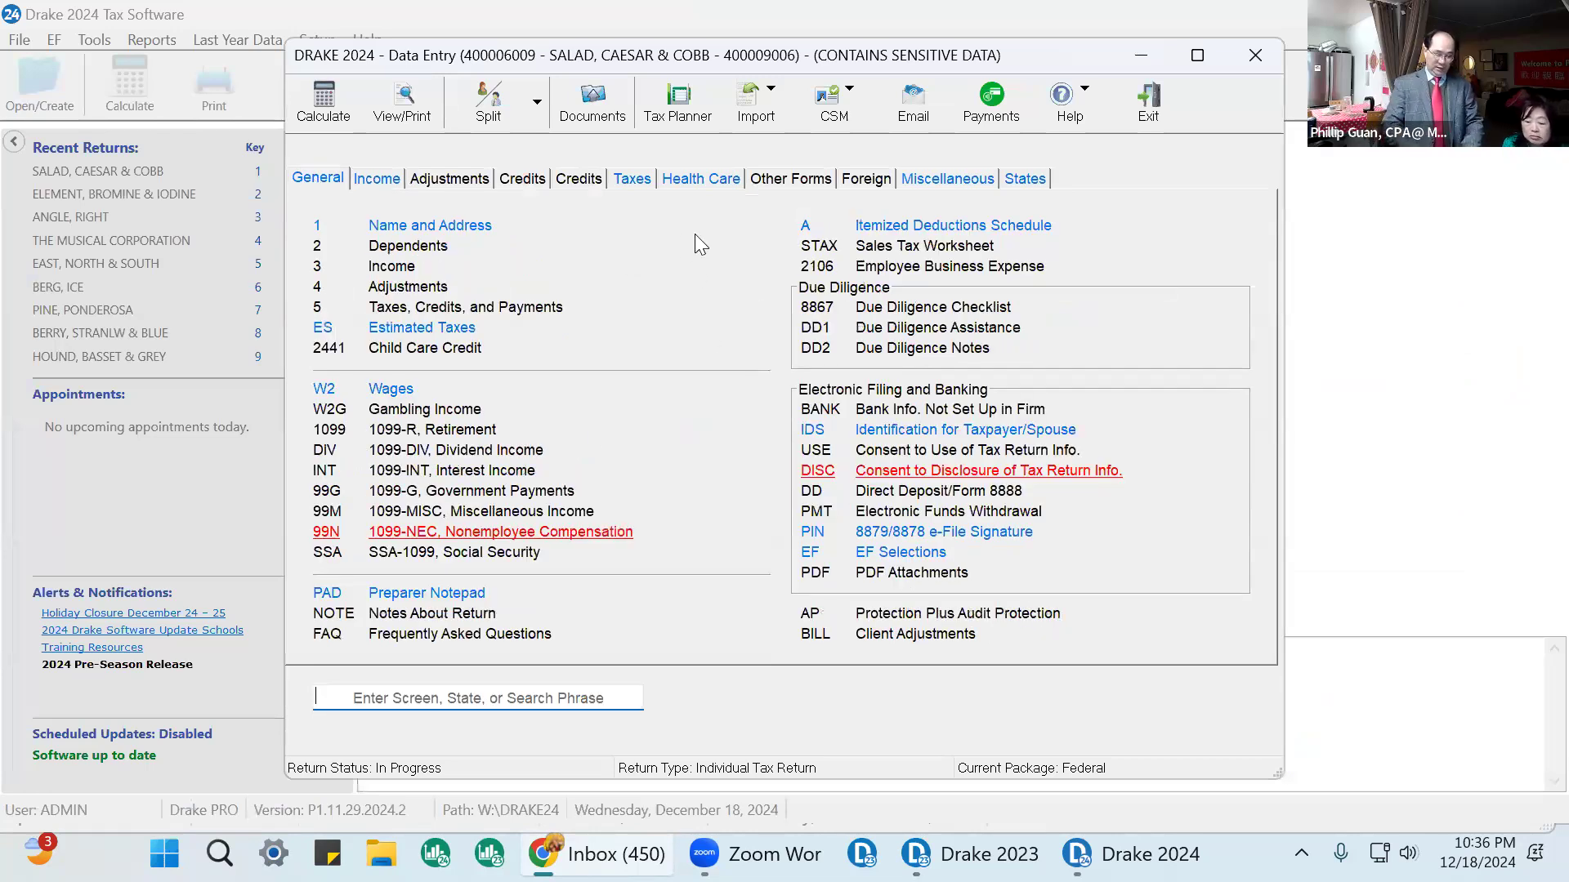
type("ES")
key("Return")
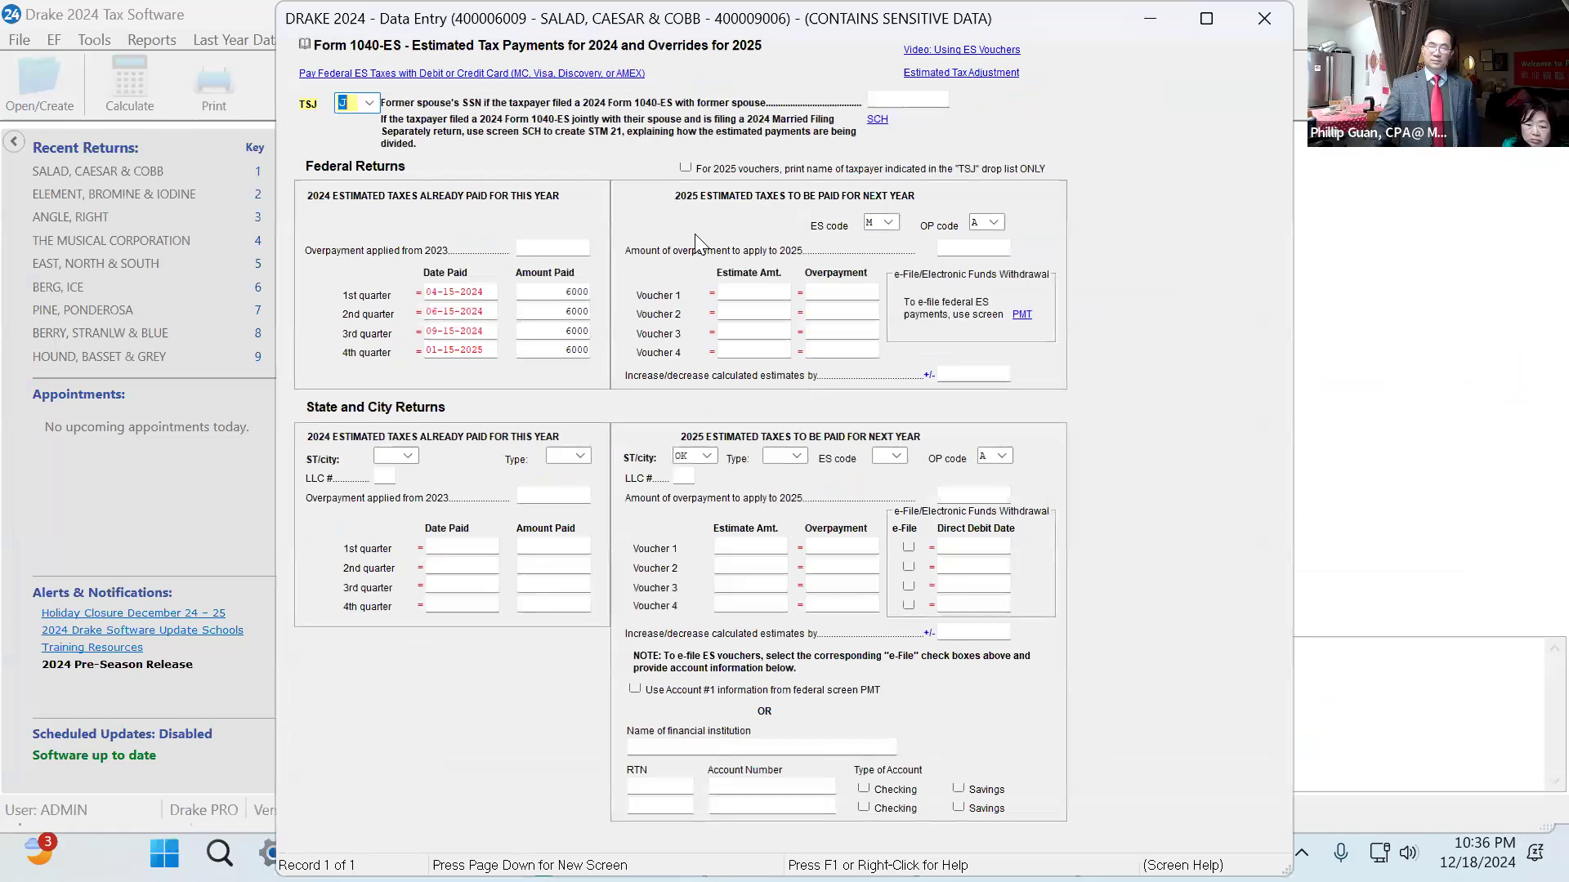
left_click(993, 222)
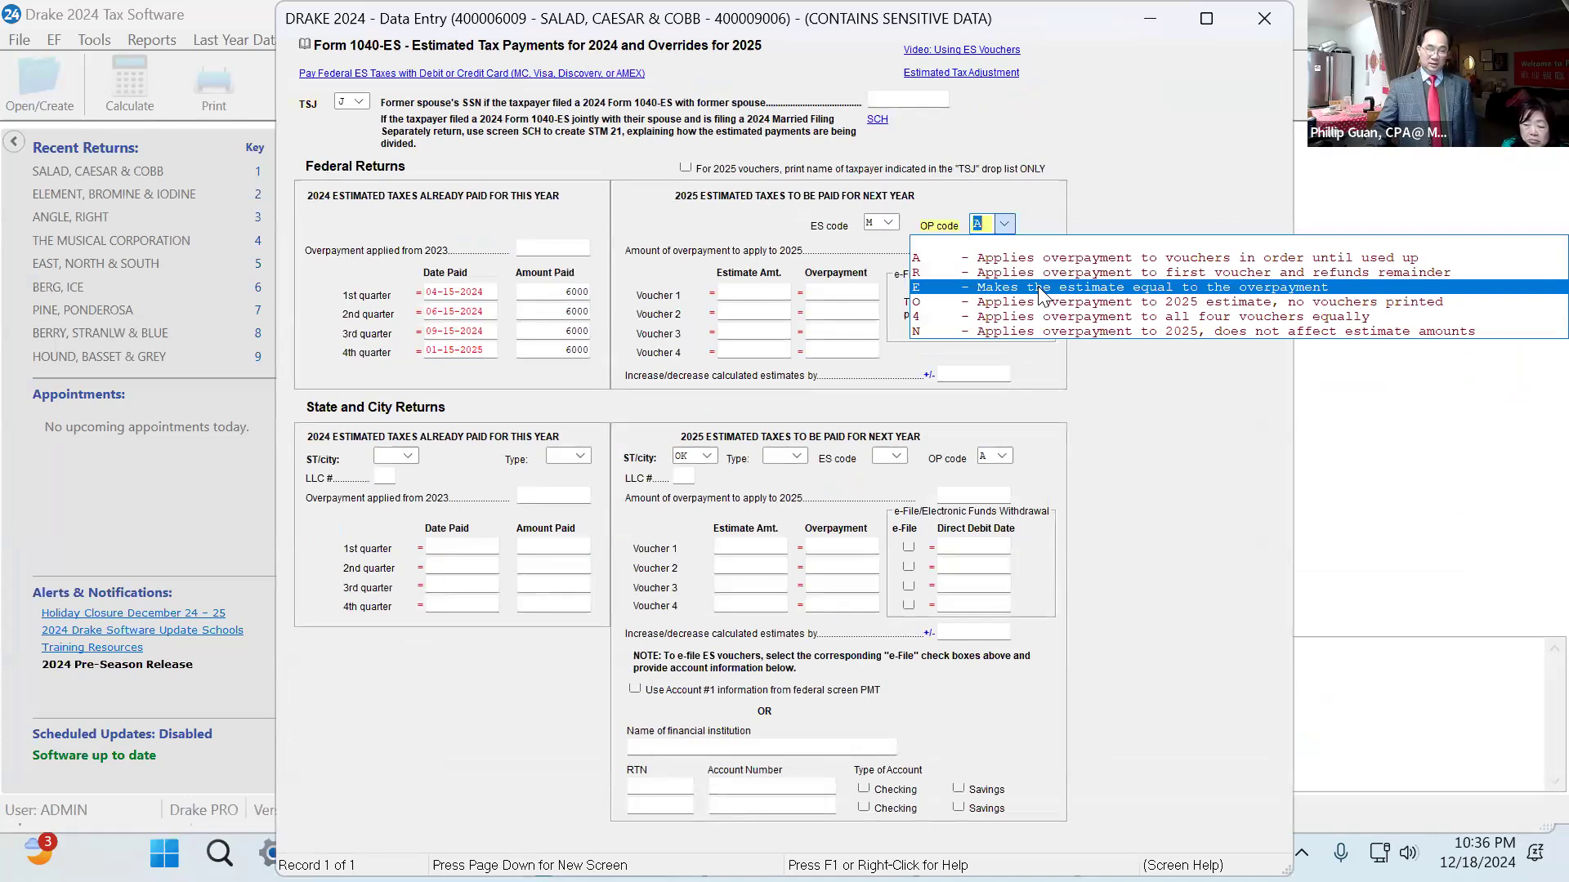
left_click(1042, 290)
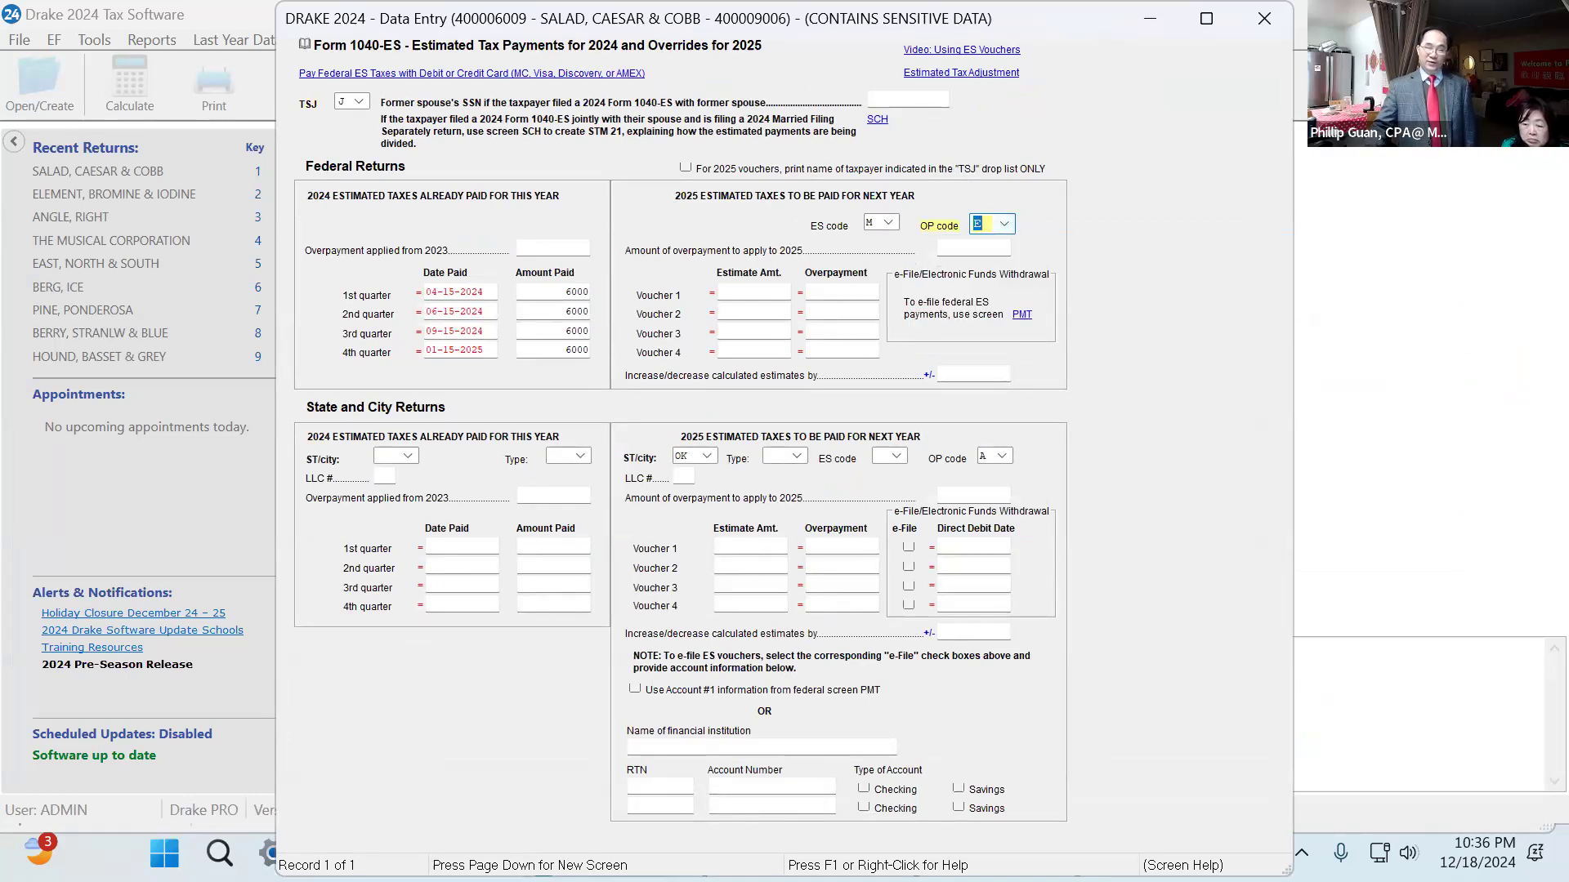
left_click(1262, 19)
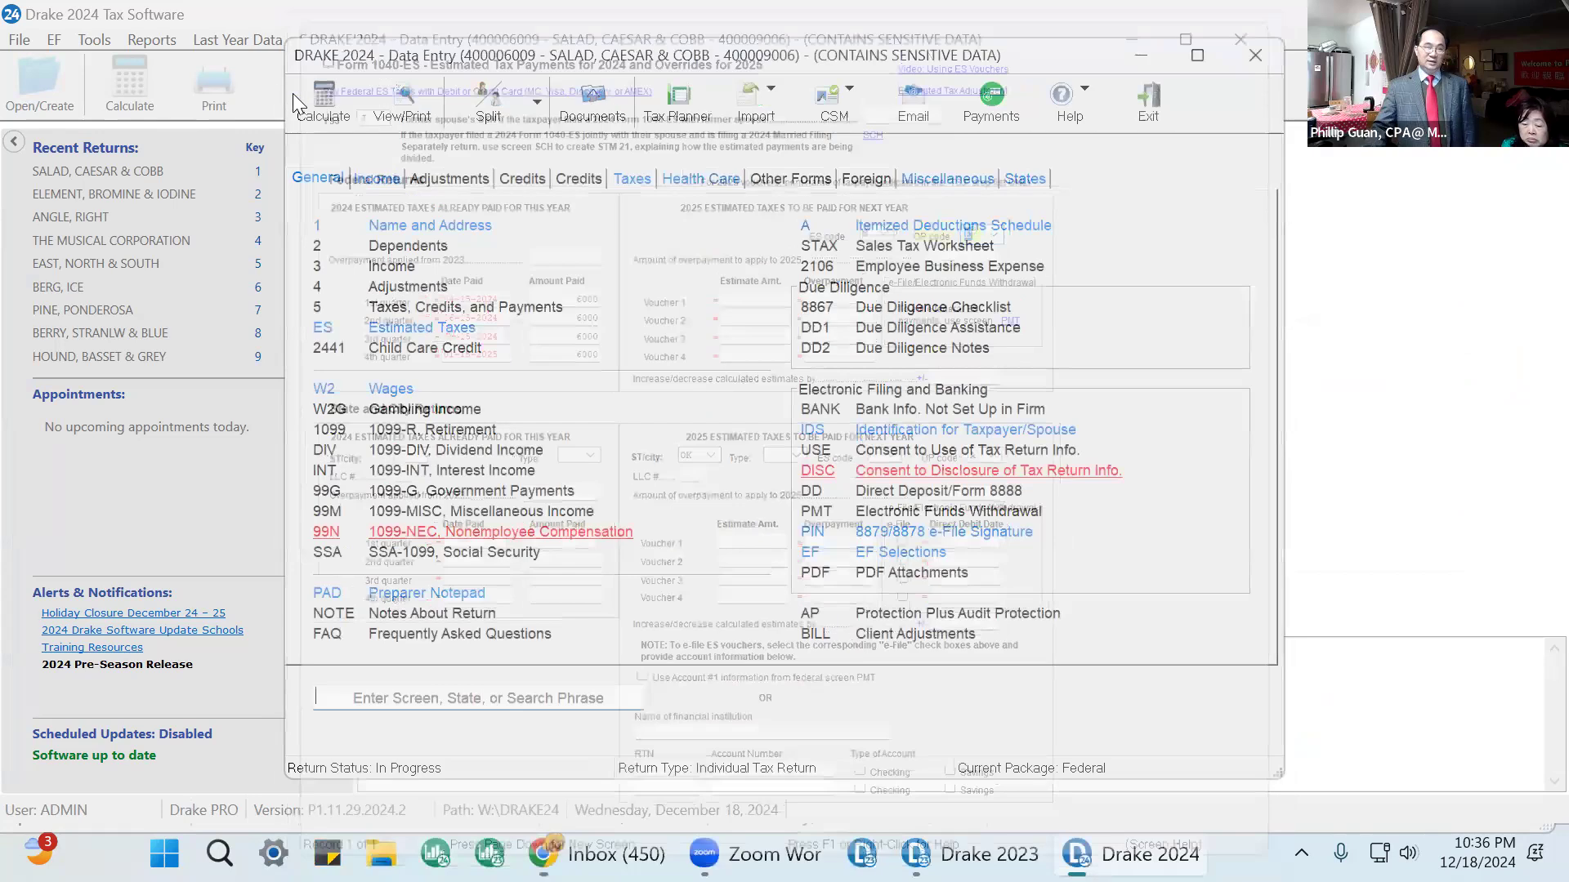
Recalculate and view the return, then mark Form 1040 lines 36 and 35a as reviewed.
left_click(417, 95)
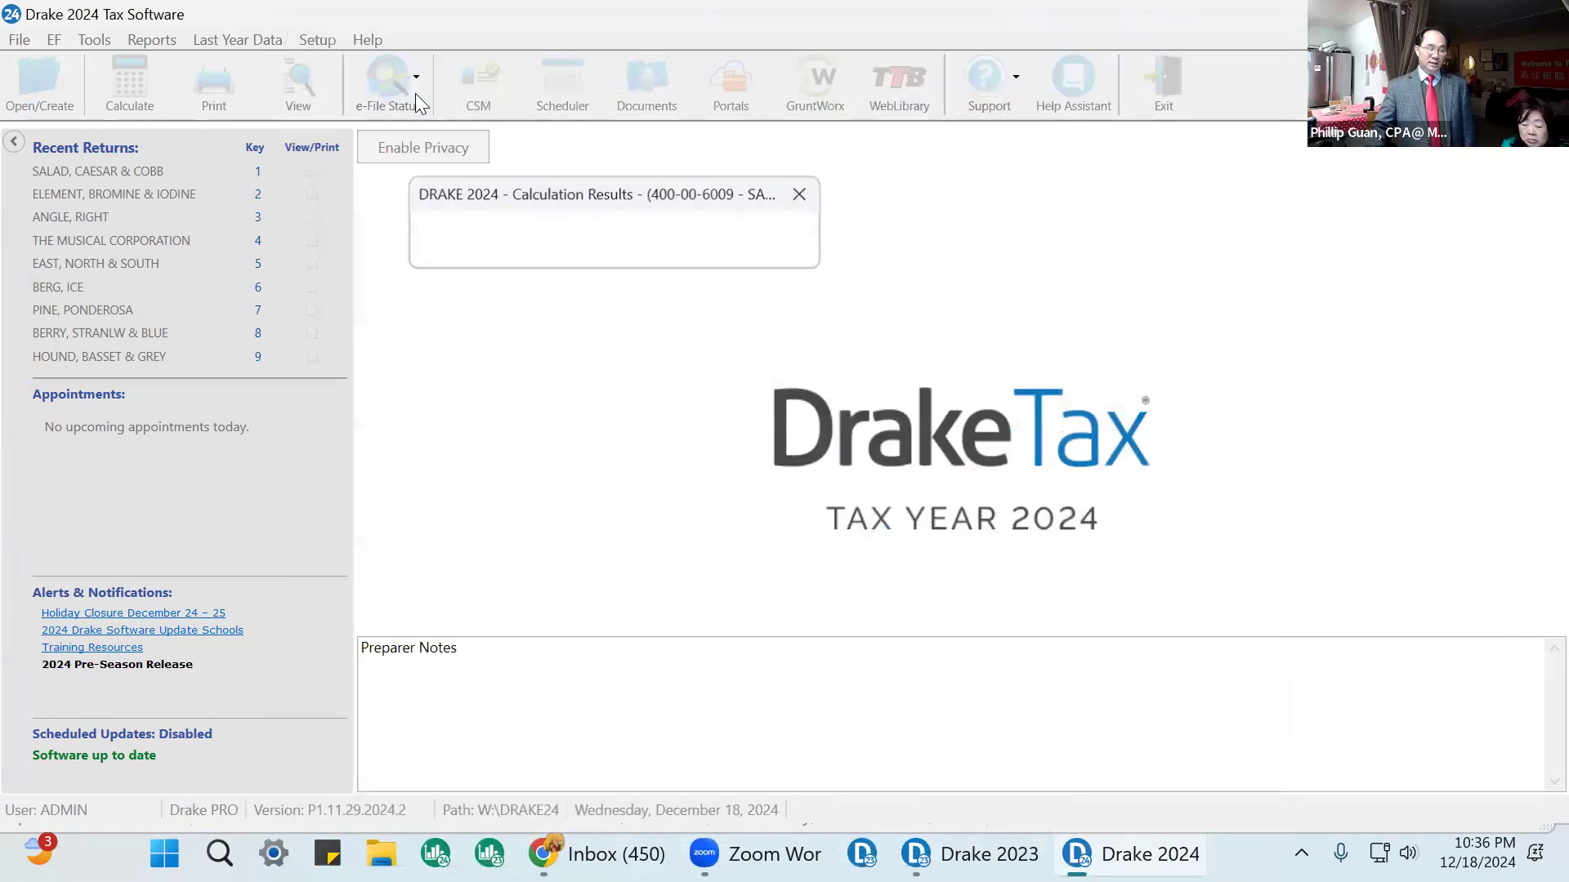
left_click(932, 533)
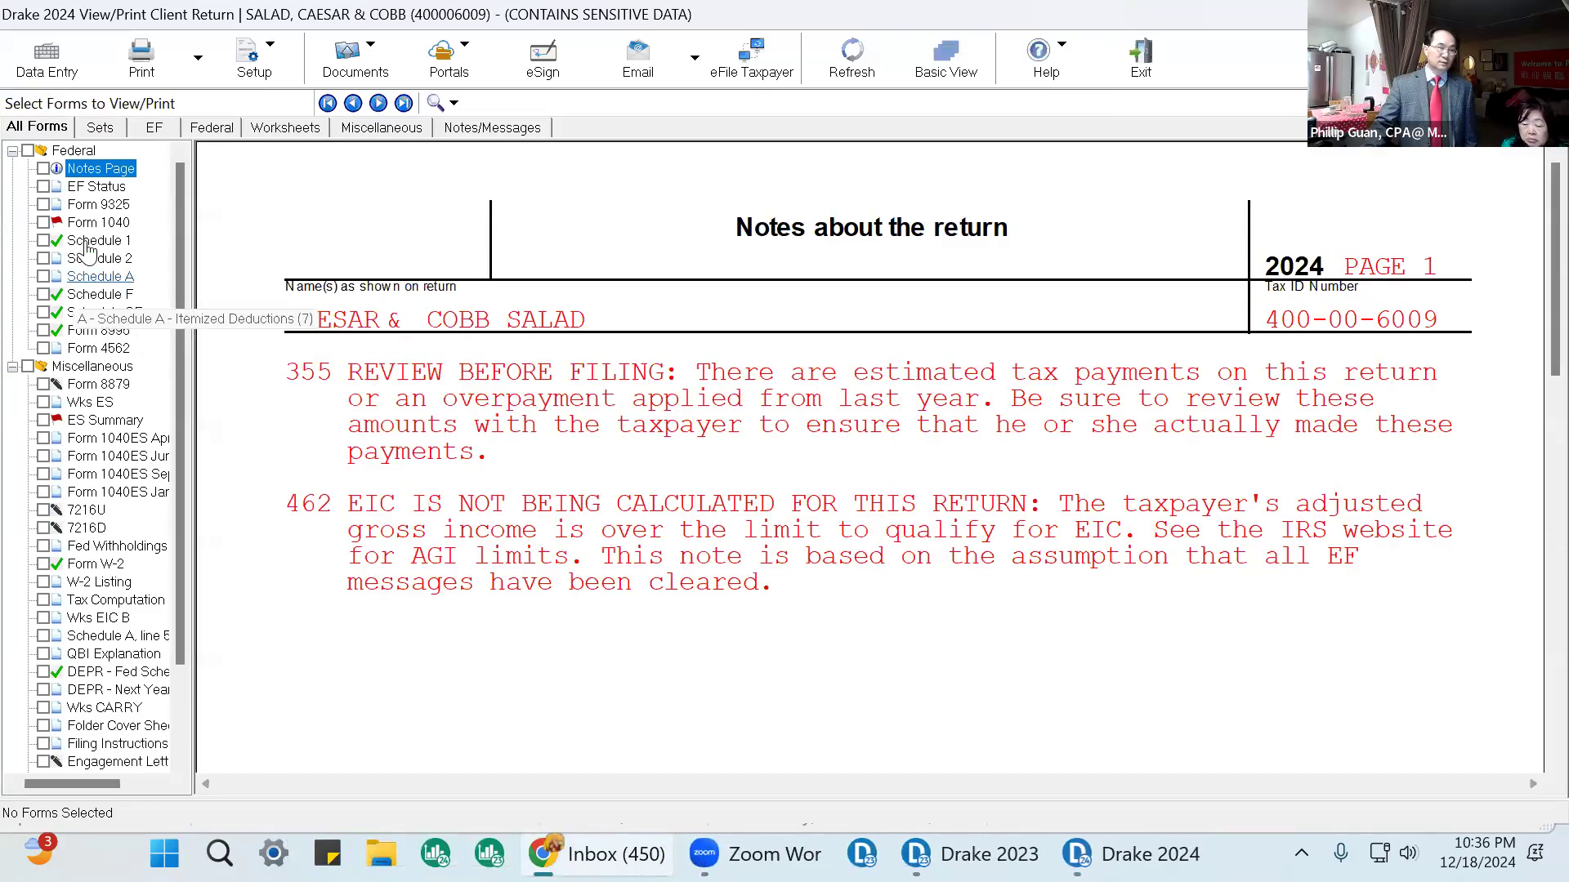
left_click(98, 222)
scroll(1046, 409, "down", 5)
scroll(1046, 409, "down", 15)
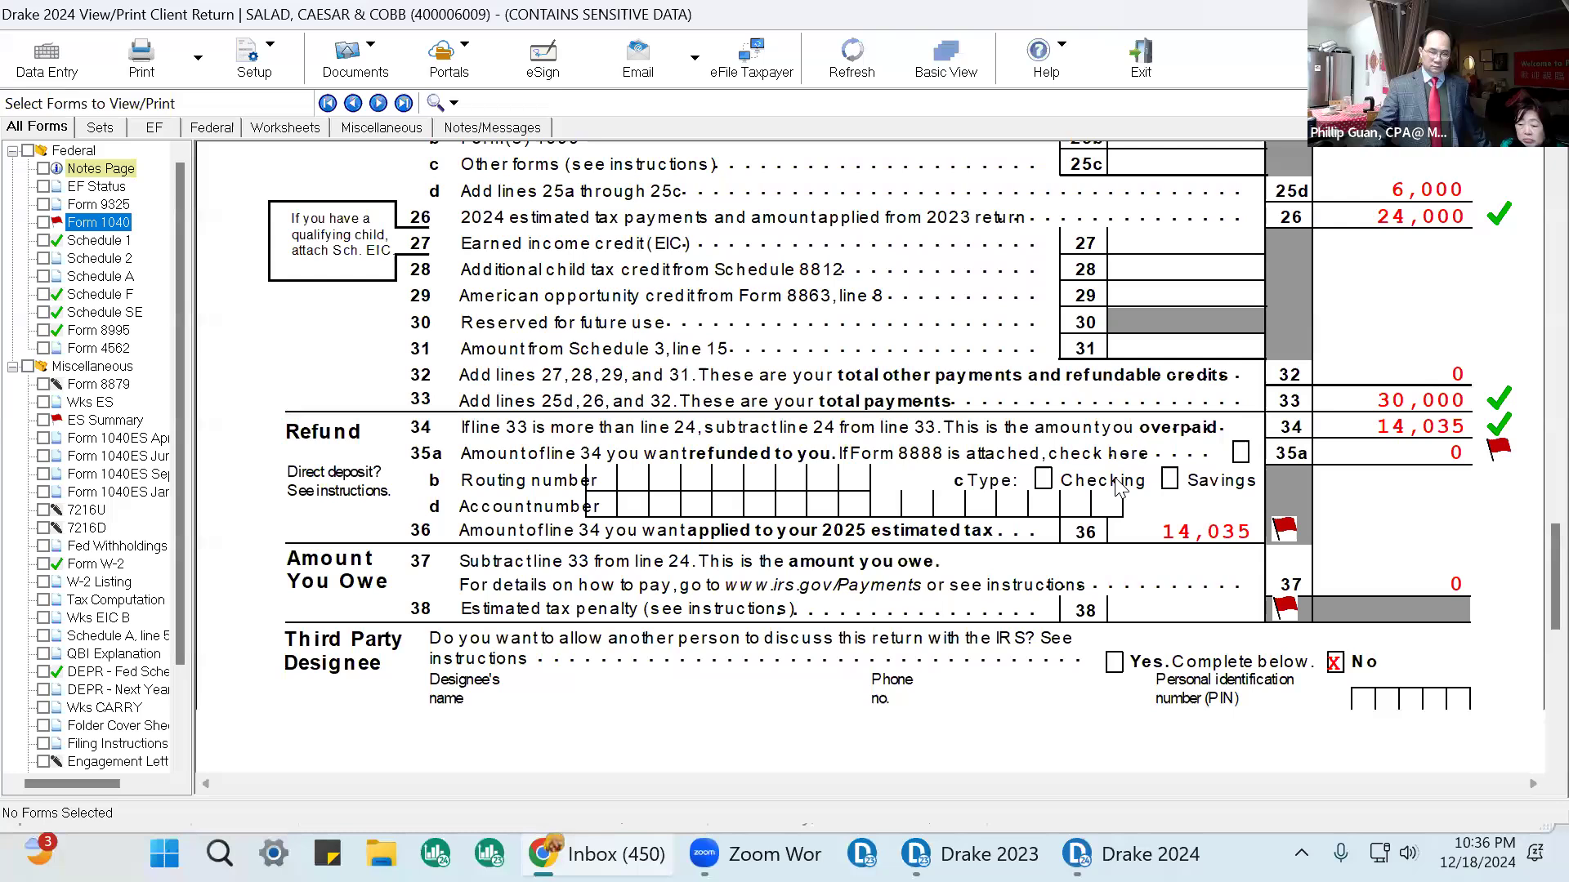
scroll(1119, 487, "down", 1)
left_click(1284, 466)
left_click(1500, 397)
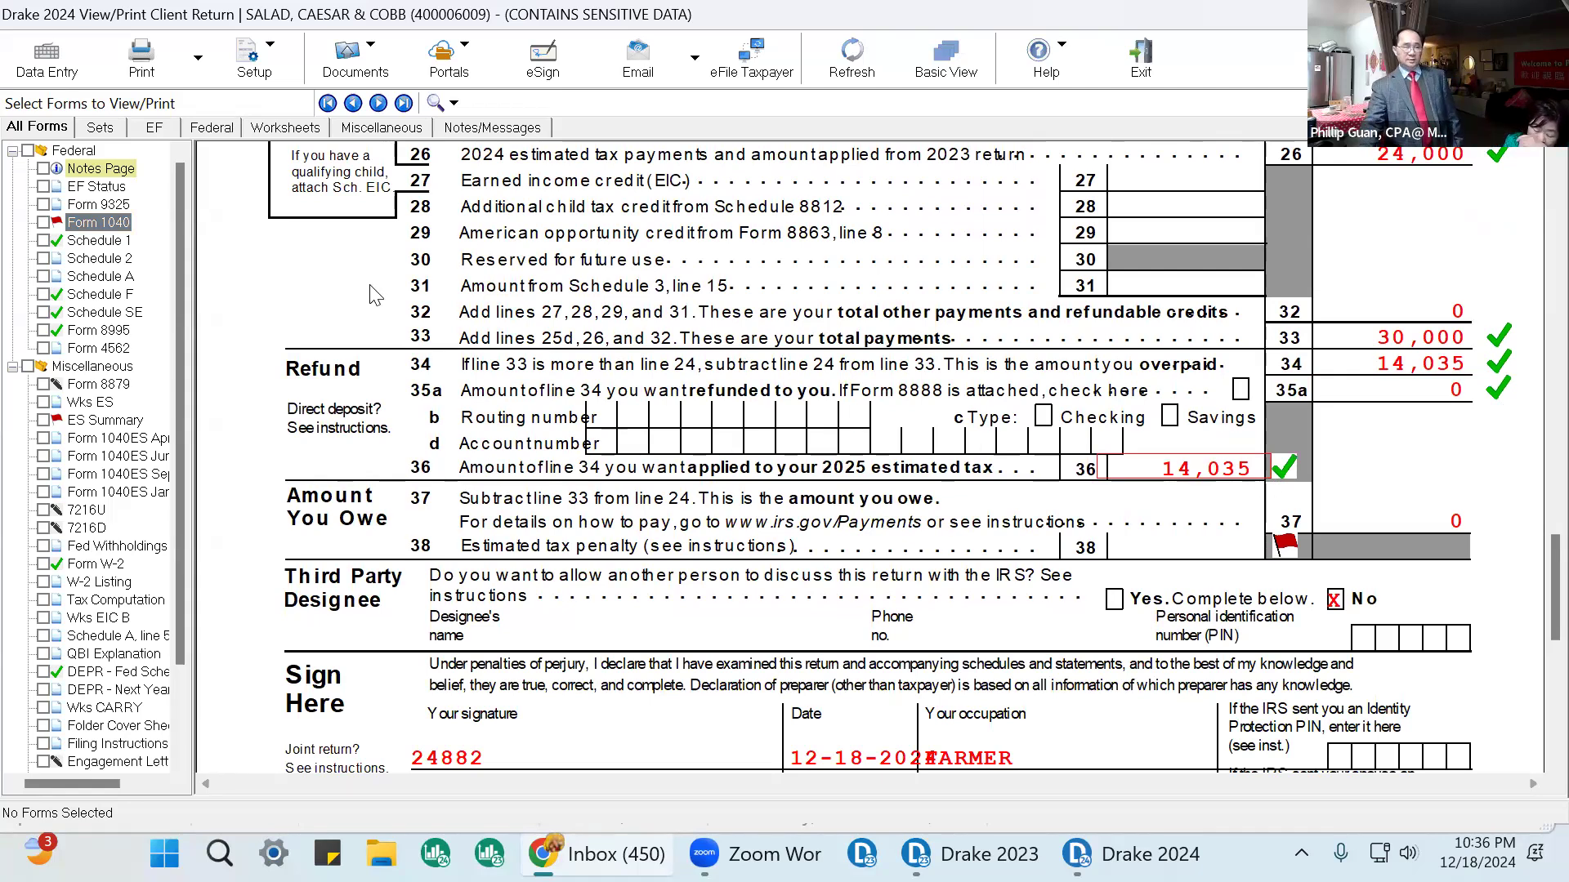
Open the Name and Address screen and inspect the 2023 federal tax field under 2210 options.
left_click(45, 65)
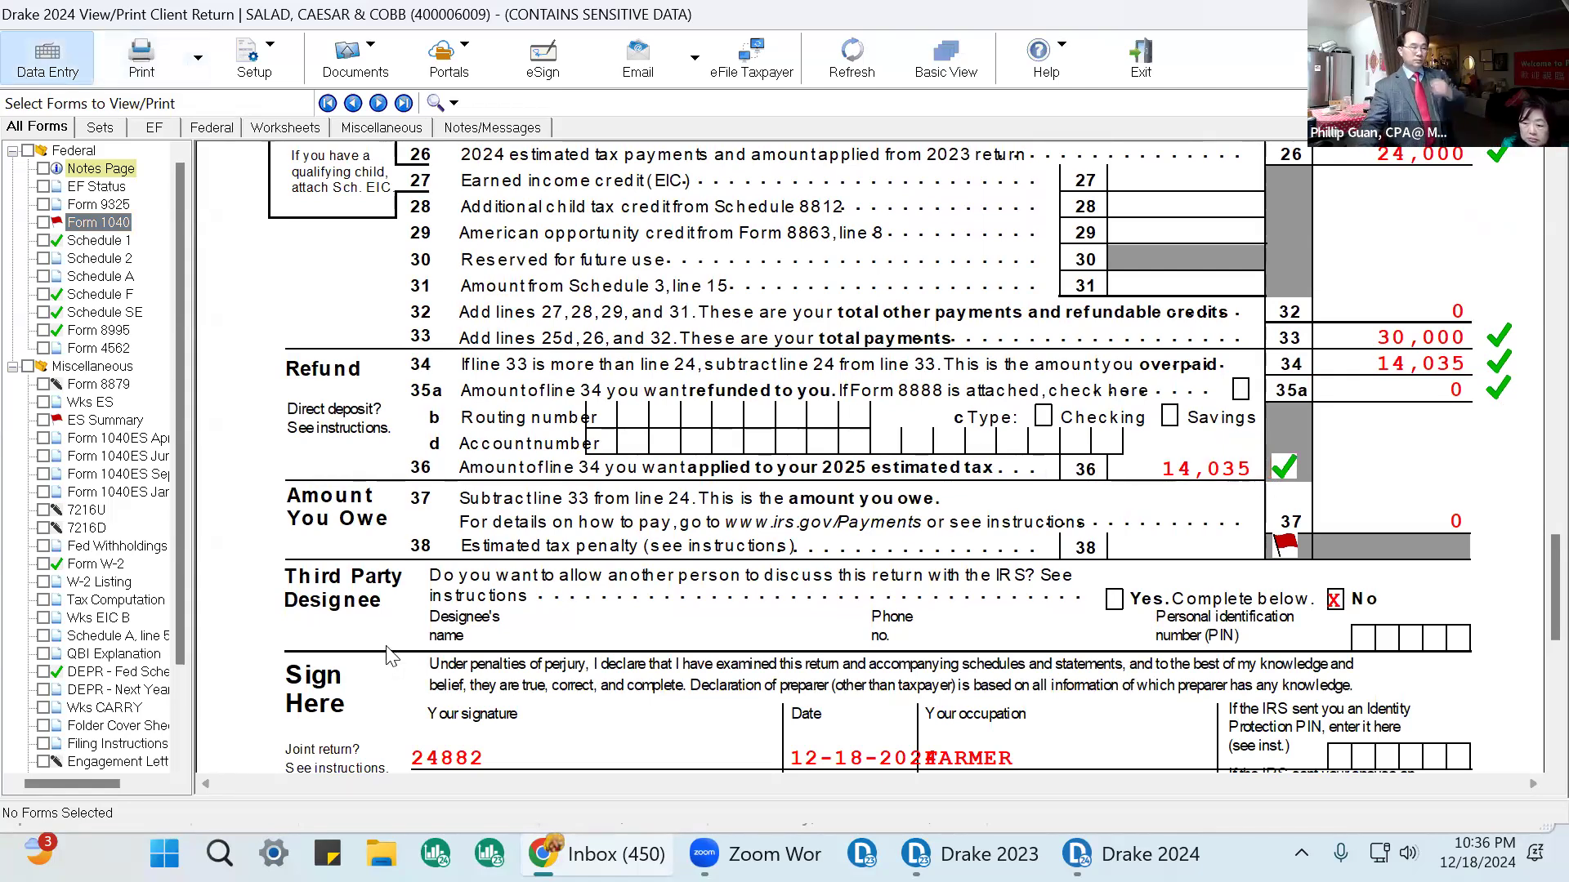
left_click(464, 231)
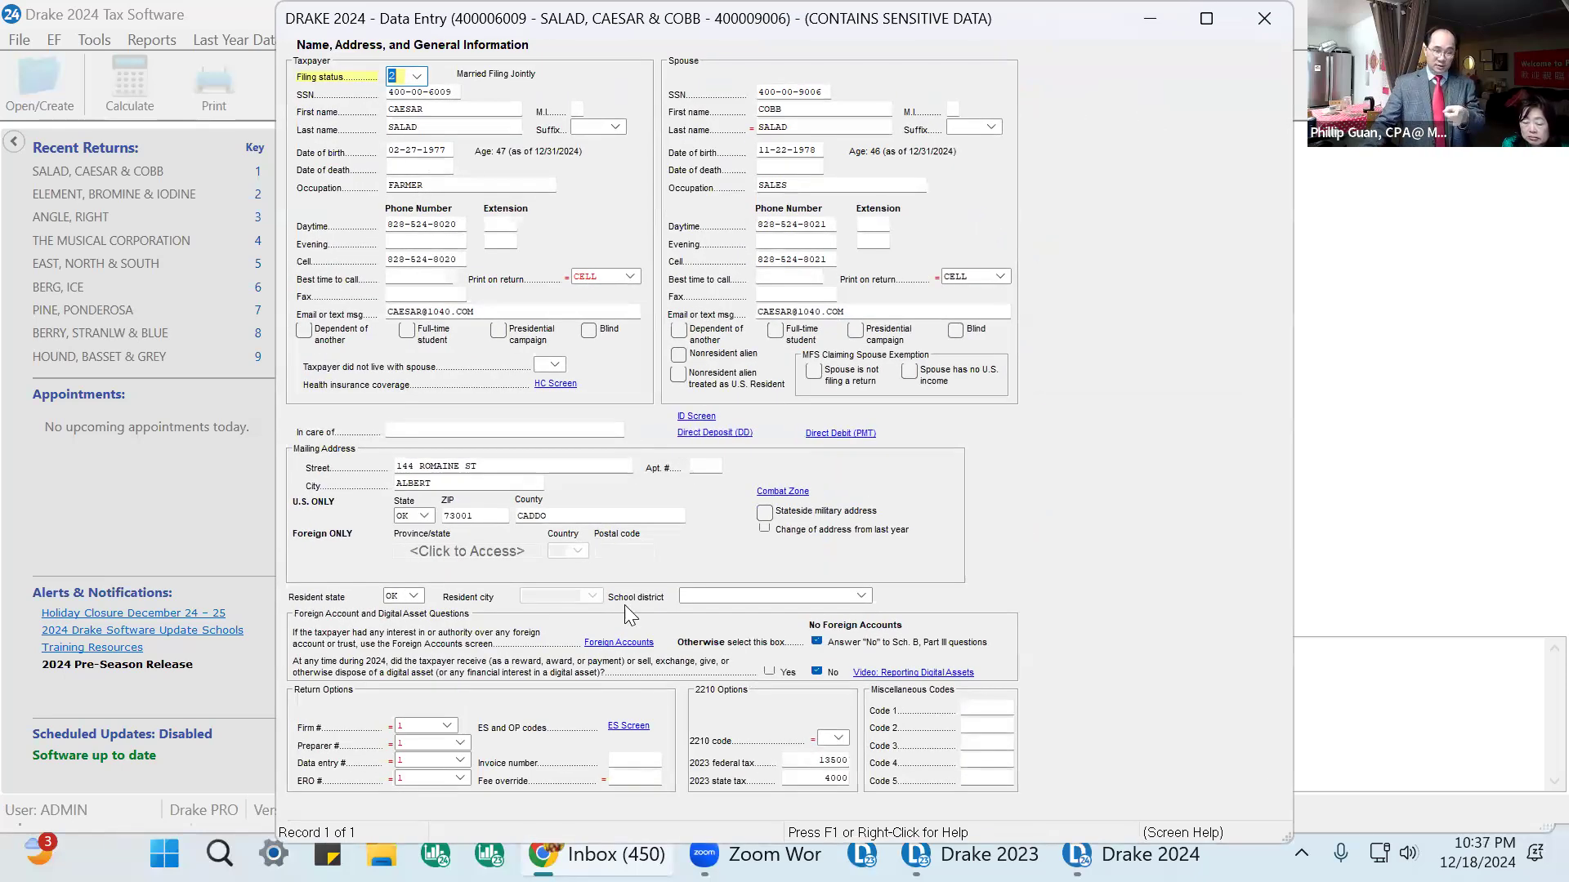
left_click(814, 763)
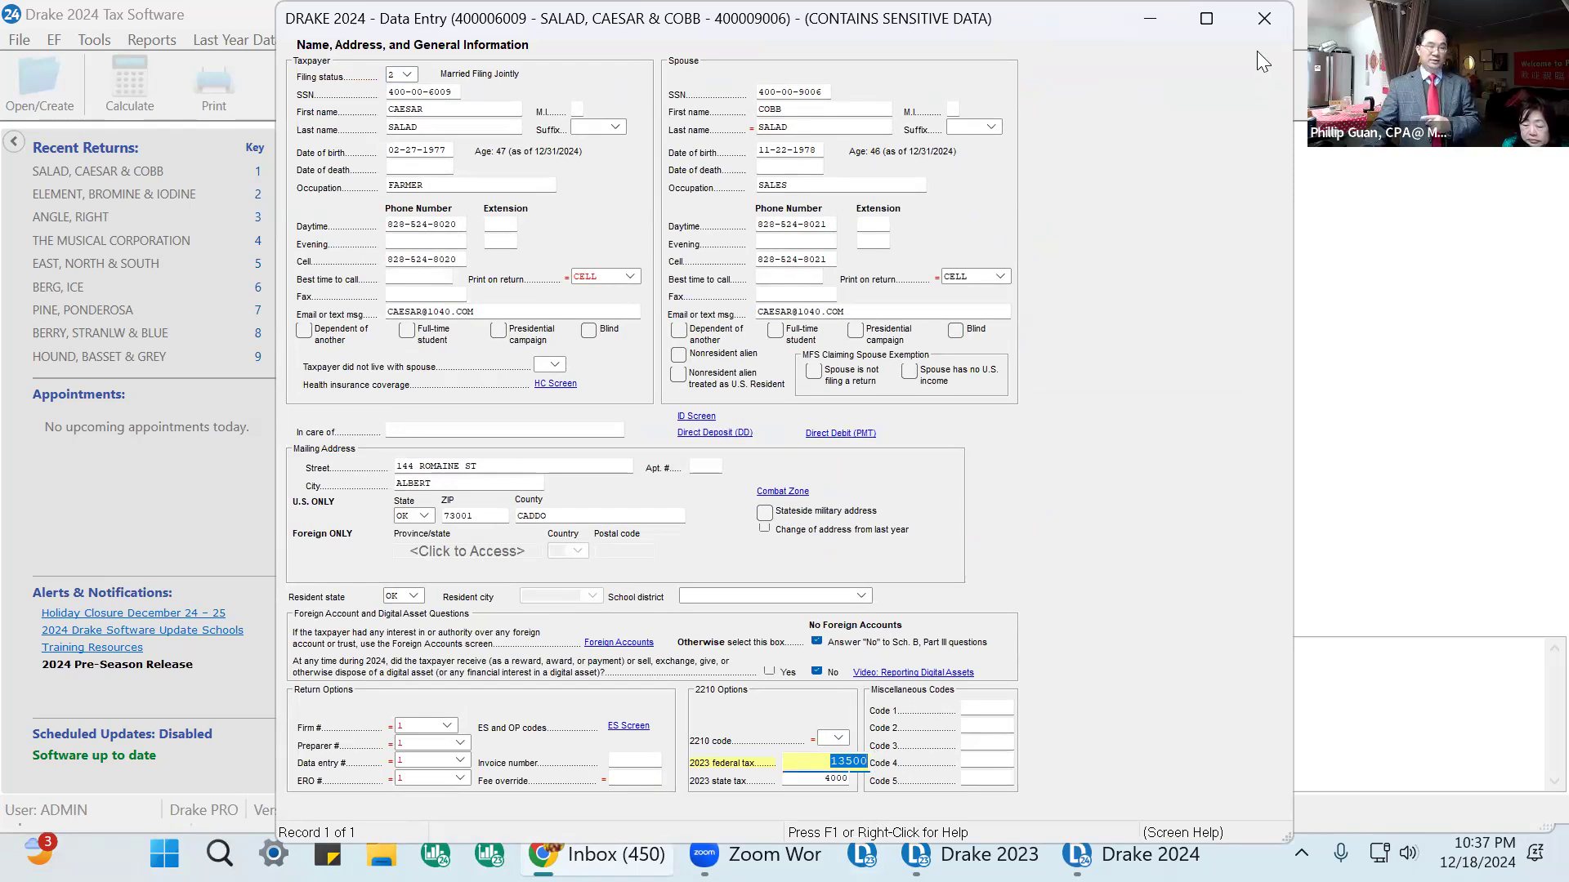
left_click(1262, 20)
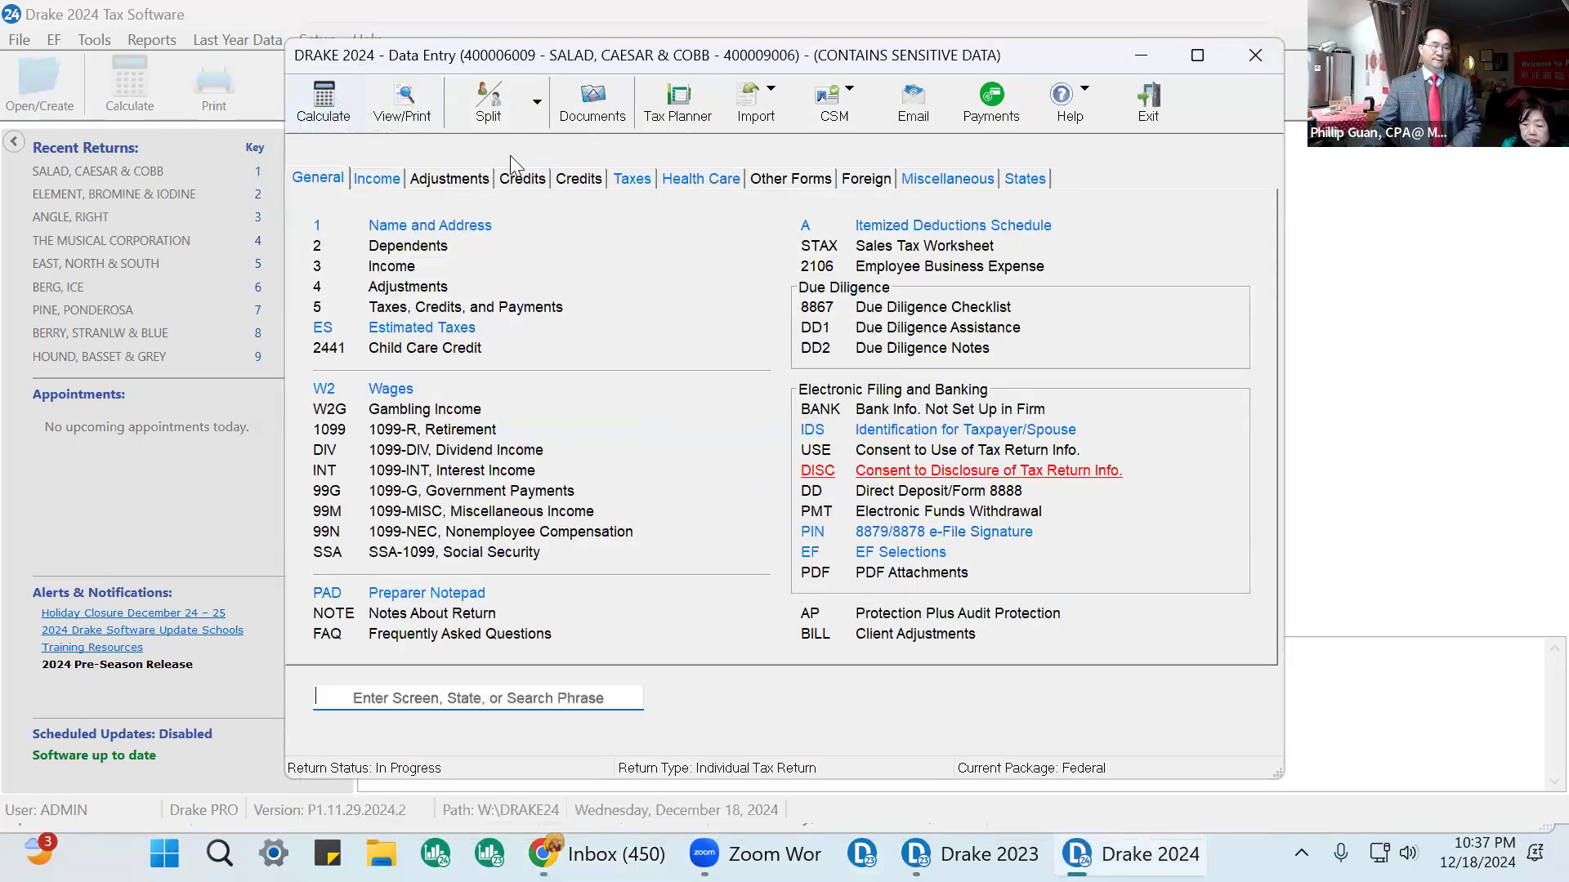
On the Estimated Taxes screen, set all four 2024 quarterly federal estimated payments to 1000.
left_click(422, 327)
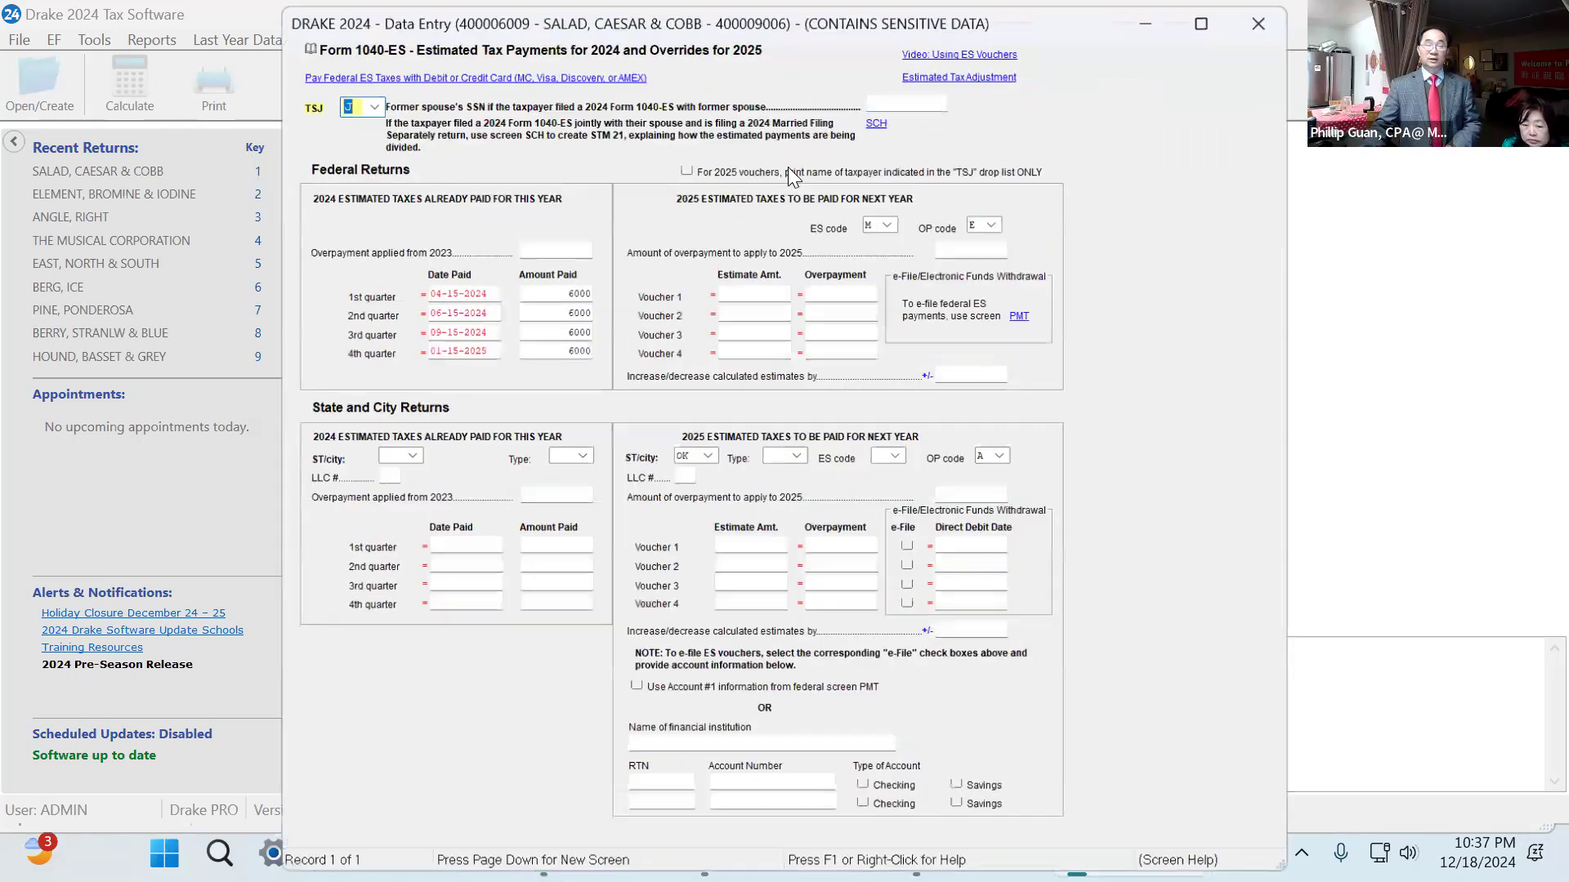
left_click(564, 295)
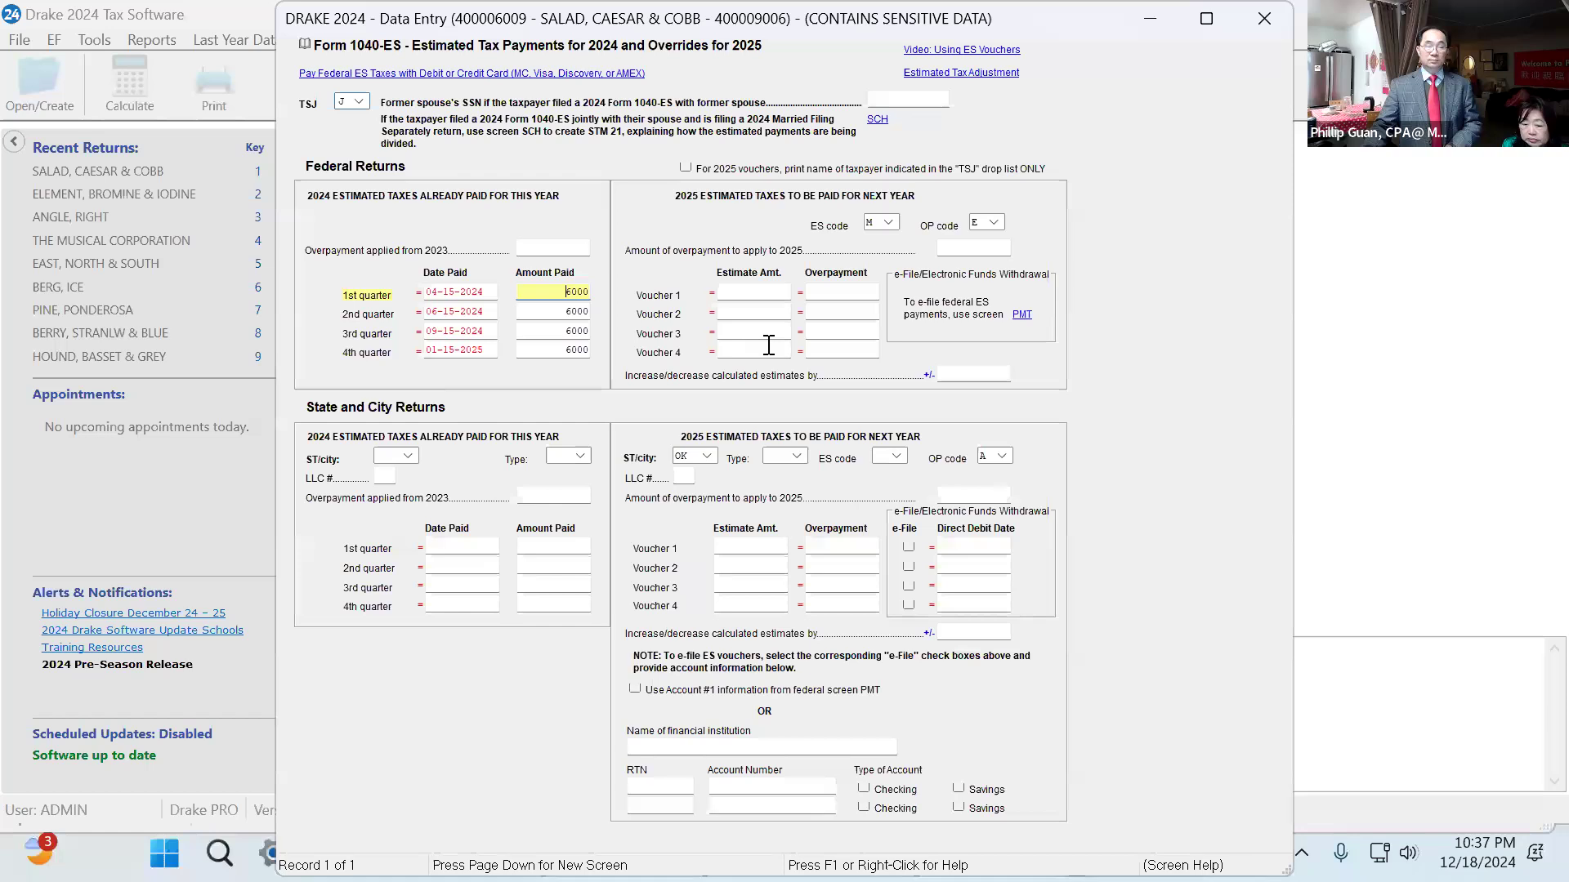
key("Tab")
key("Tab")
type("1")
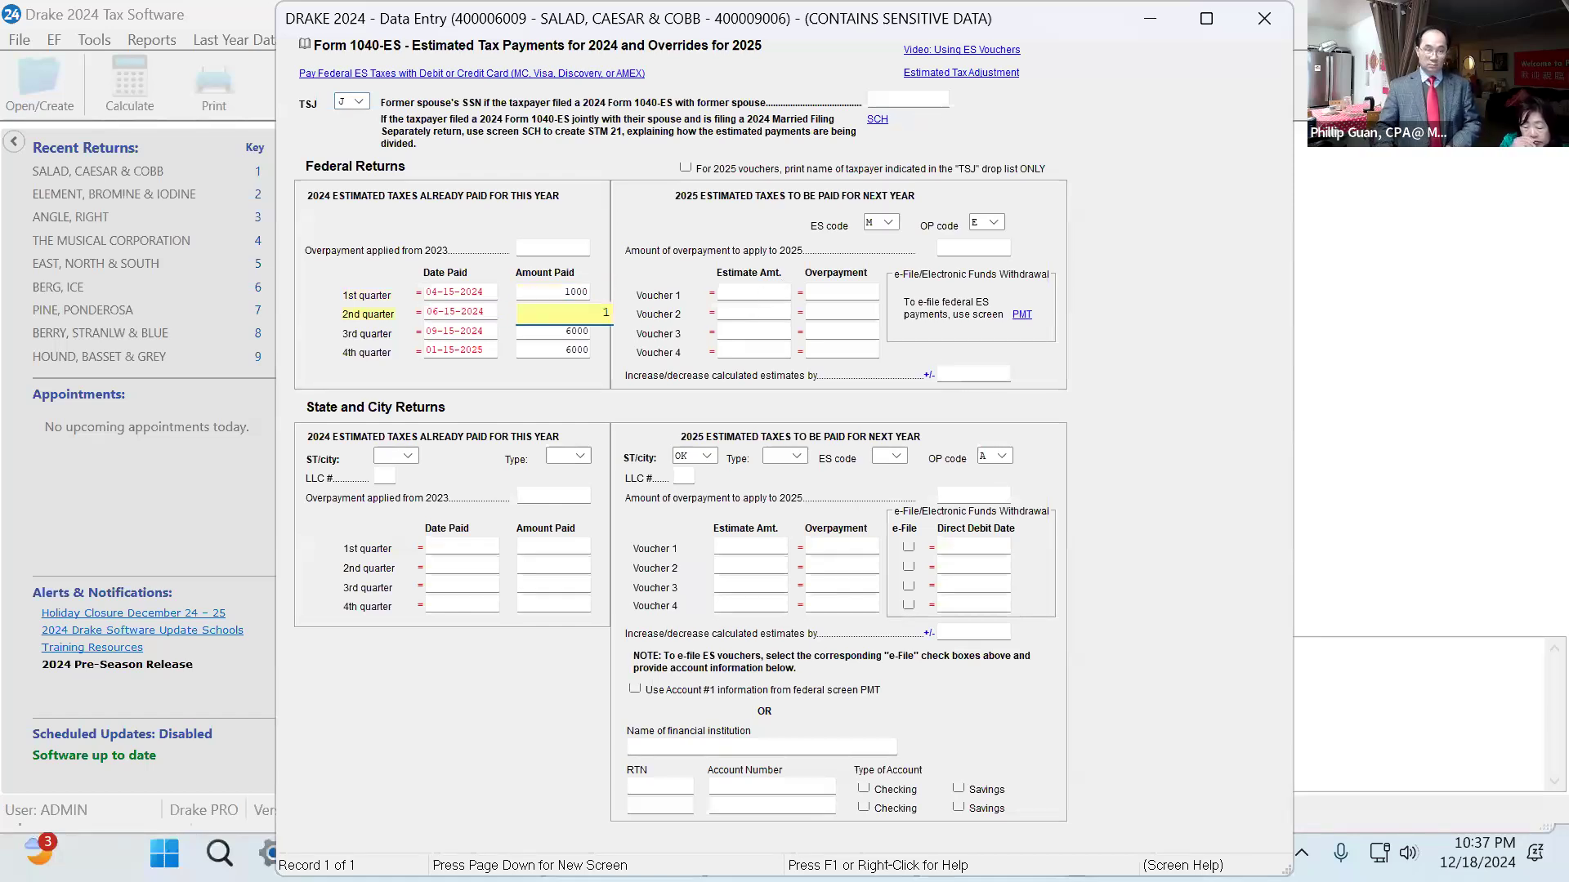
key("Tab")
key("Tab")
type("10")
key("Tab")
key("Tab")
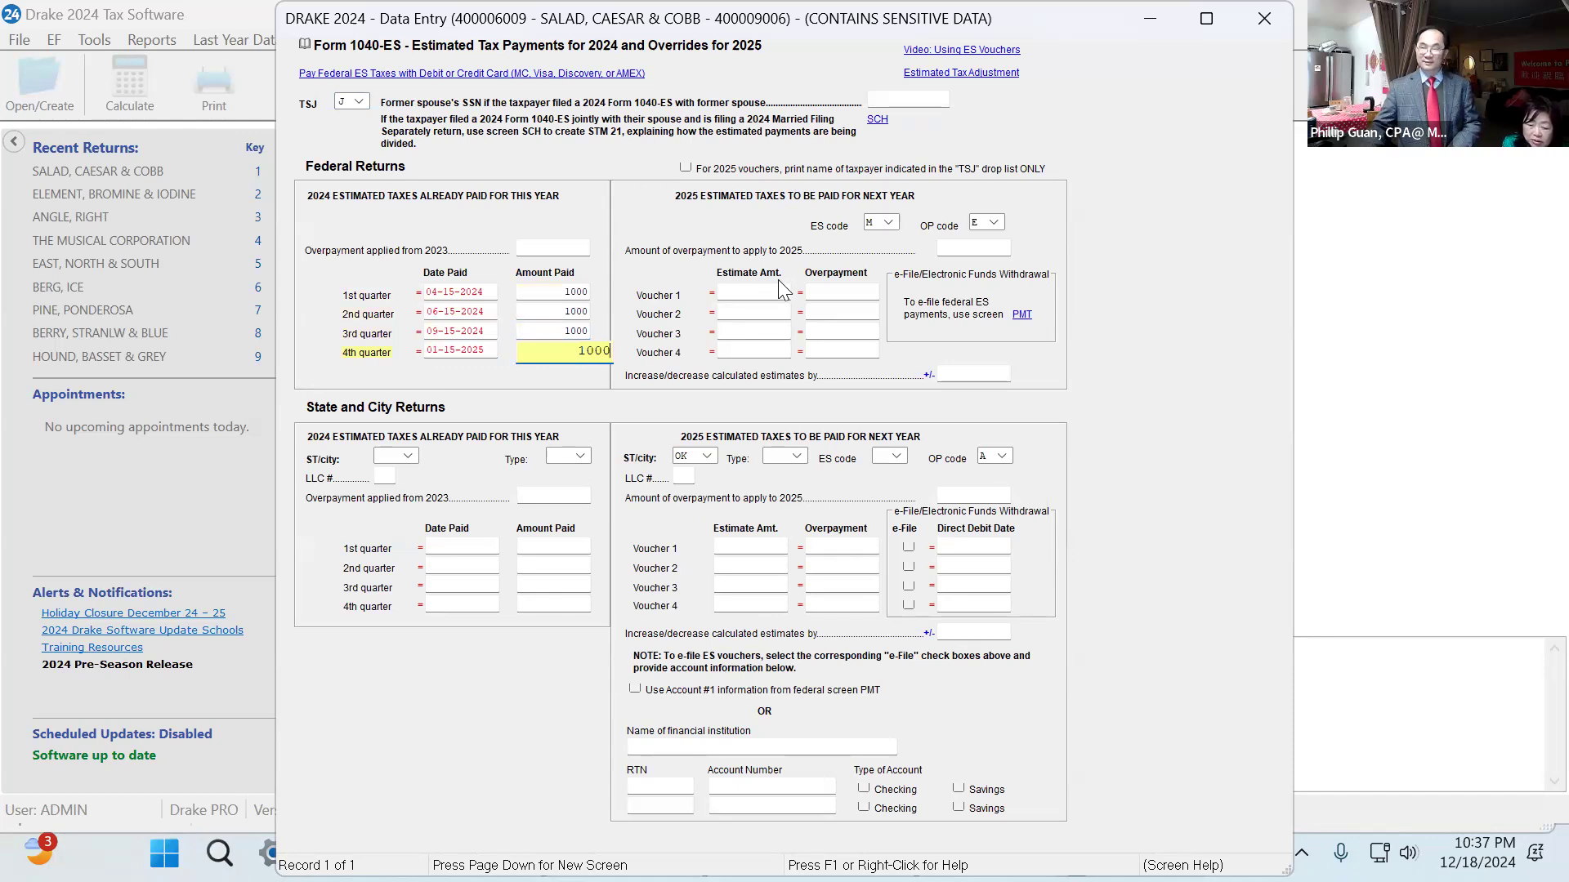
left_click(1263, 18)
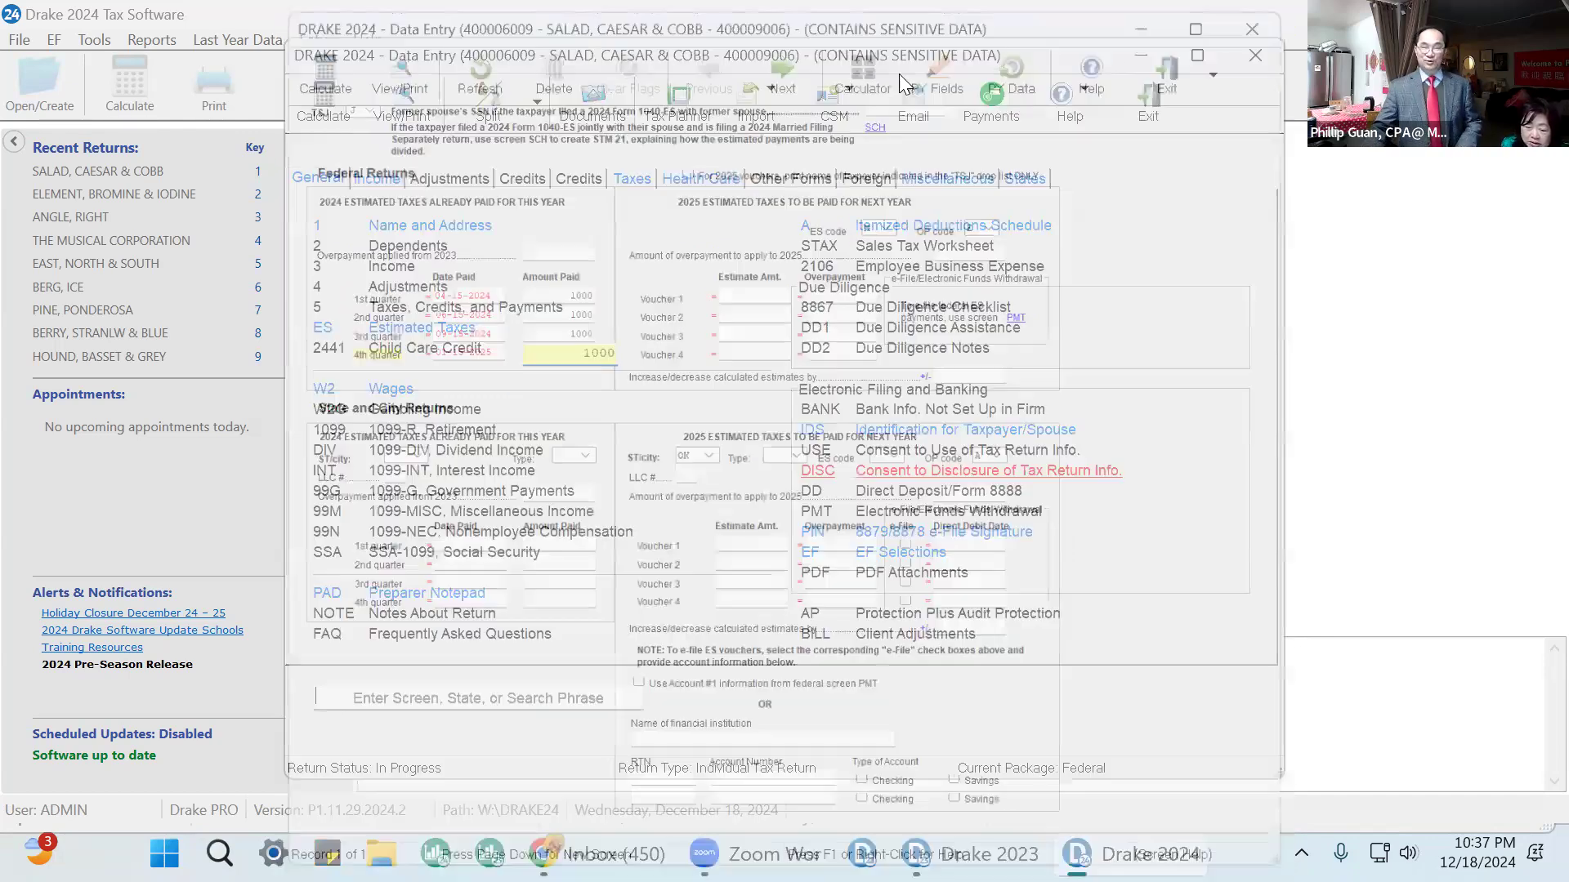
Recalculate the return, continue past the results, and open it for viewing.
left_click(309, 104)
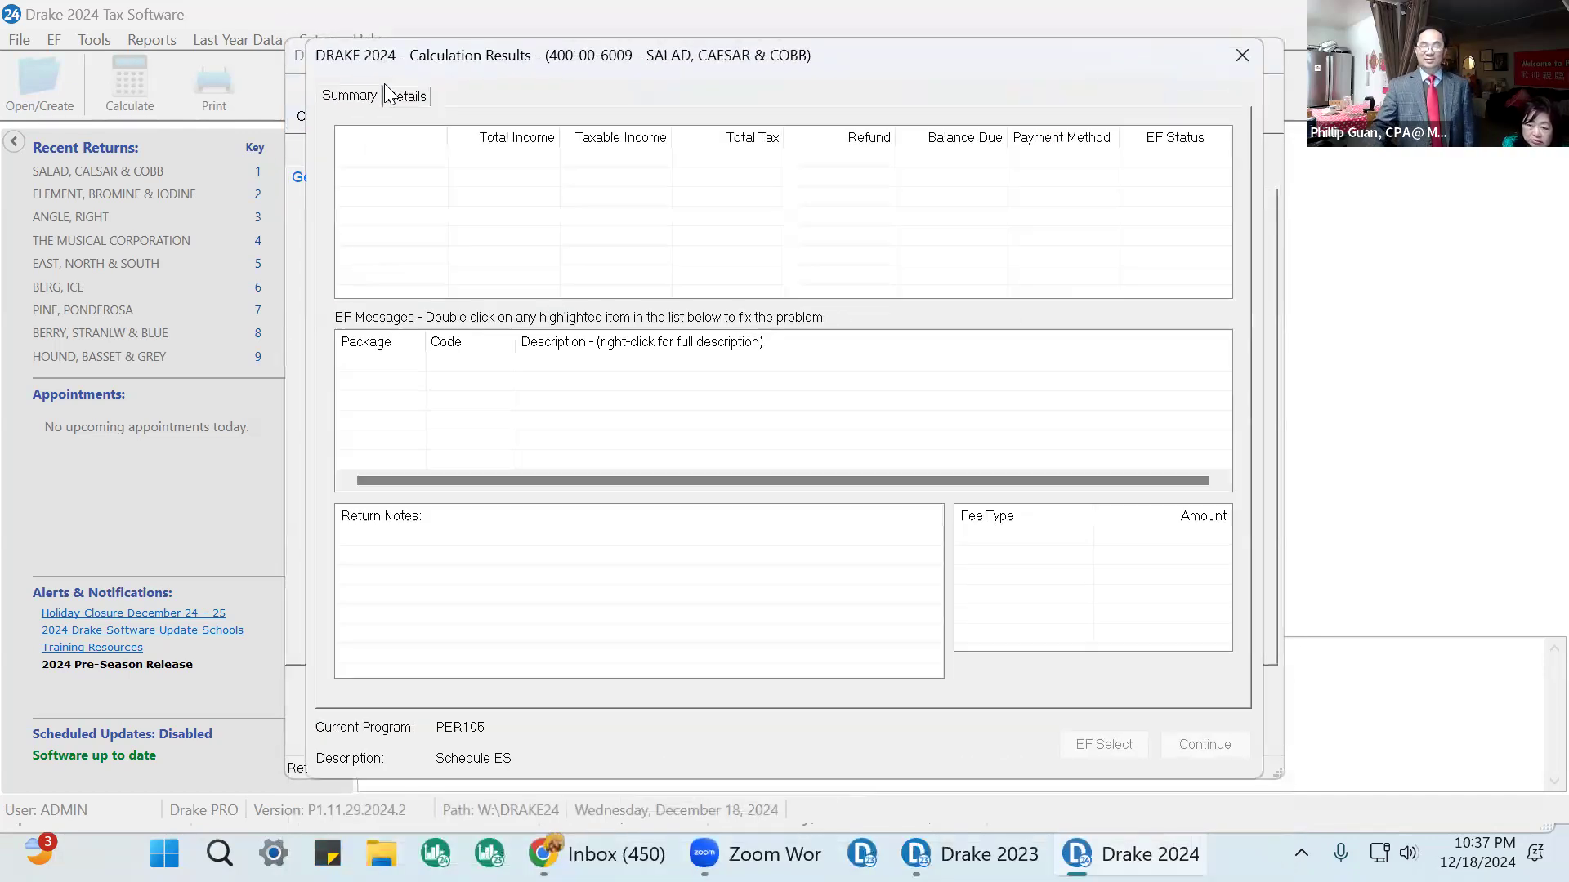
left_click(948, 528)
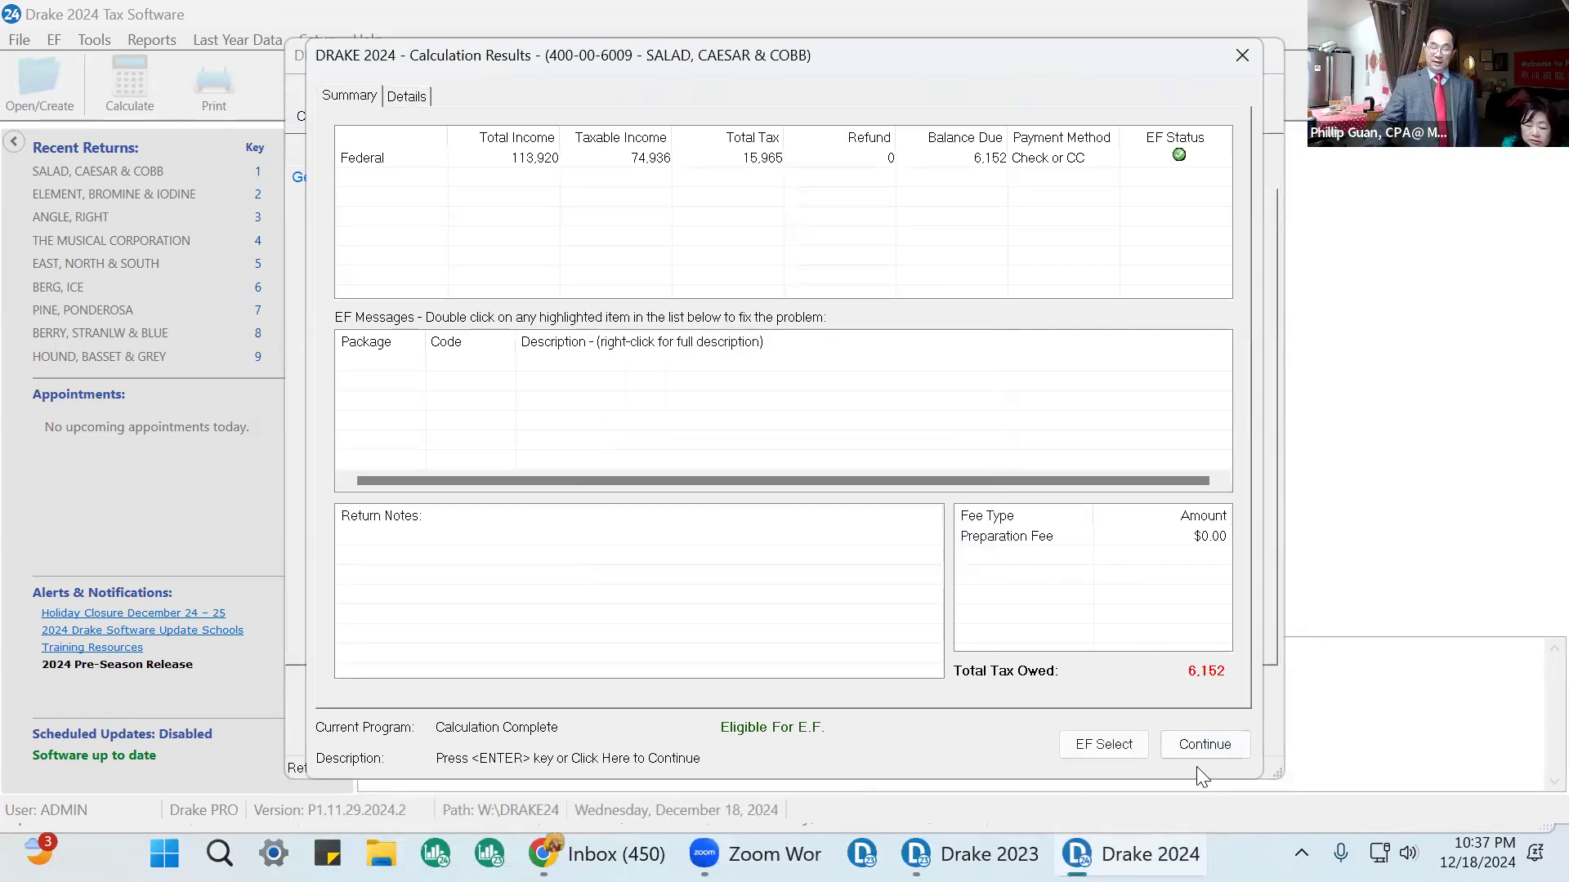
left_click(1199, 750)
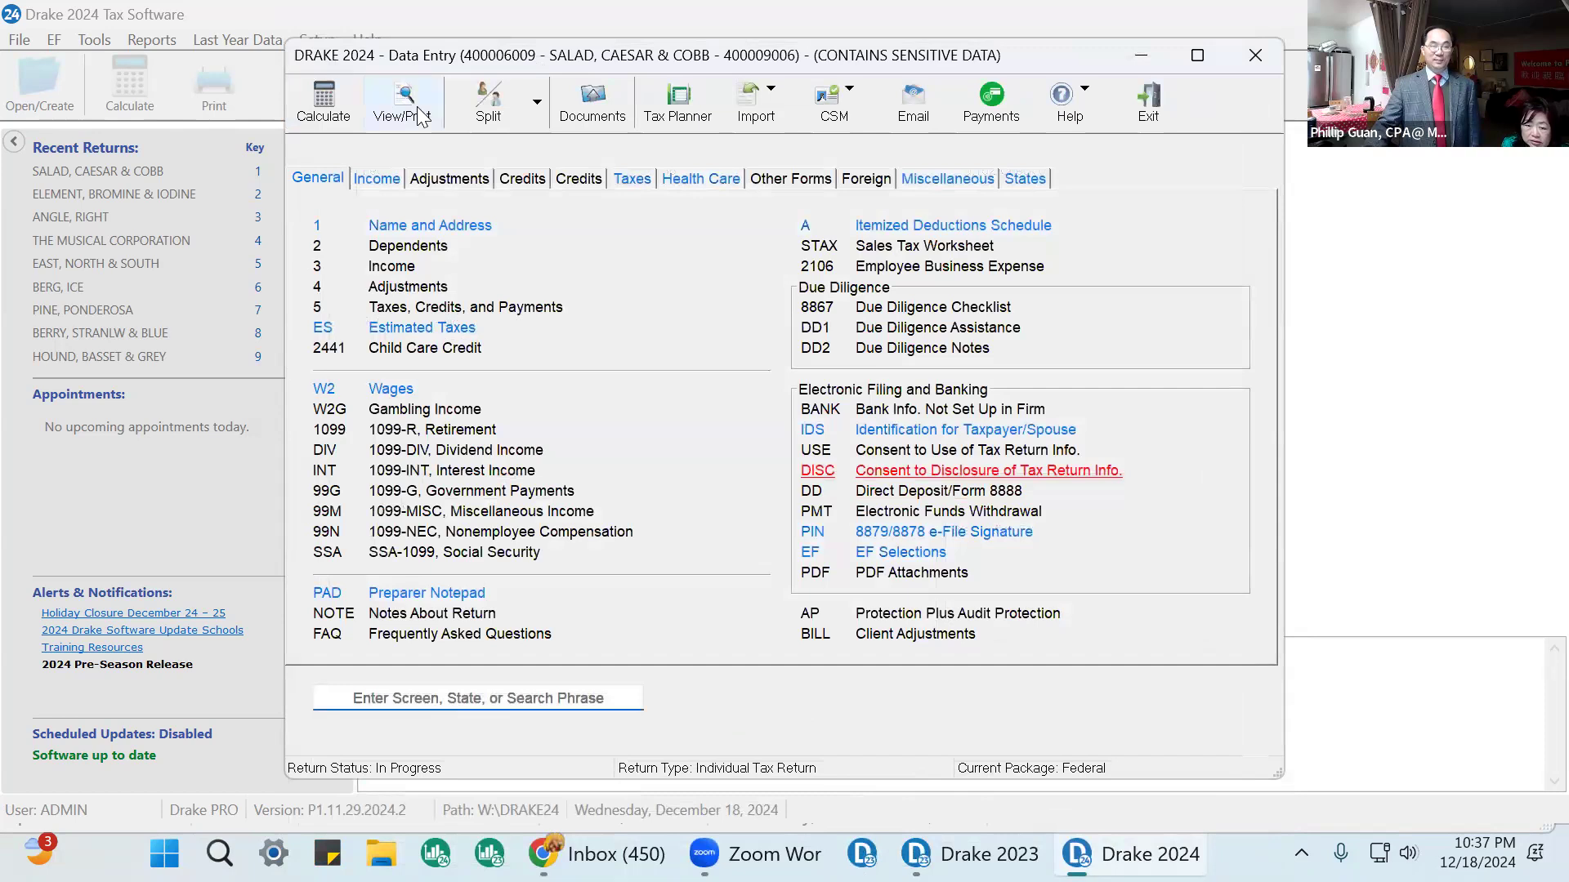
left_click(420, 115)
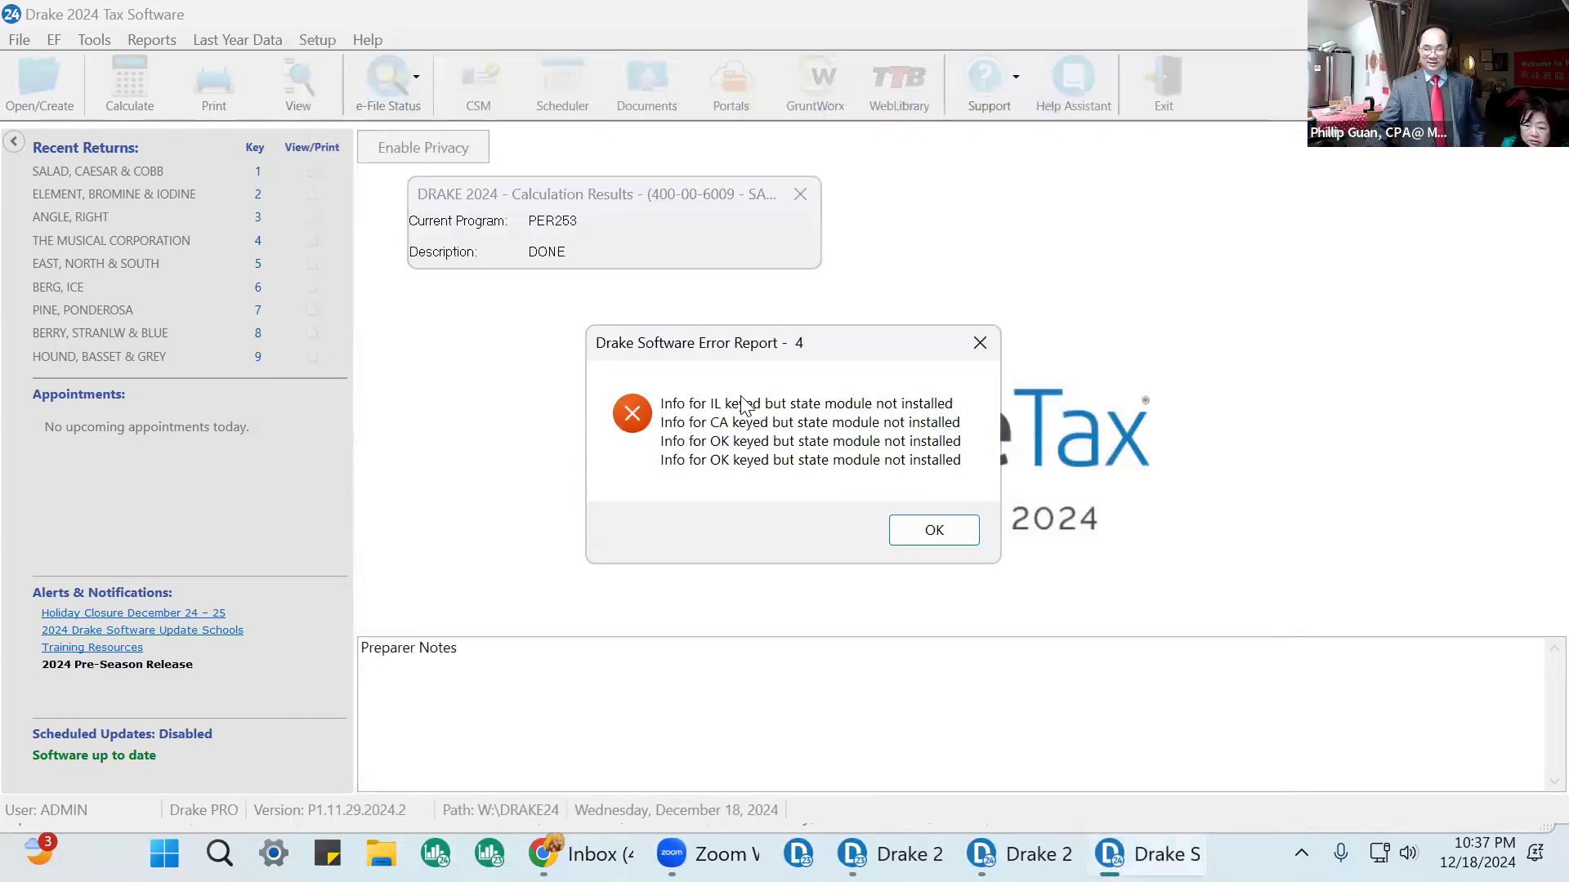
left_click(915, 530)
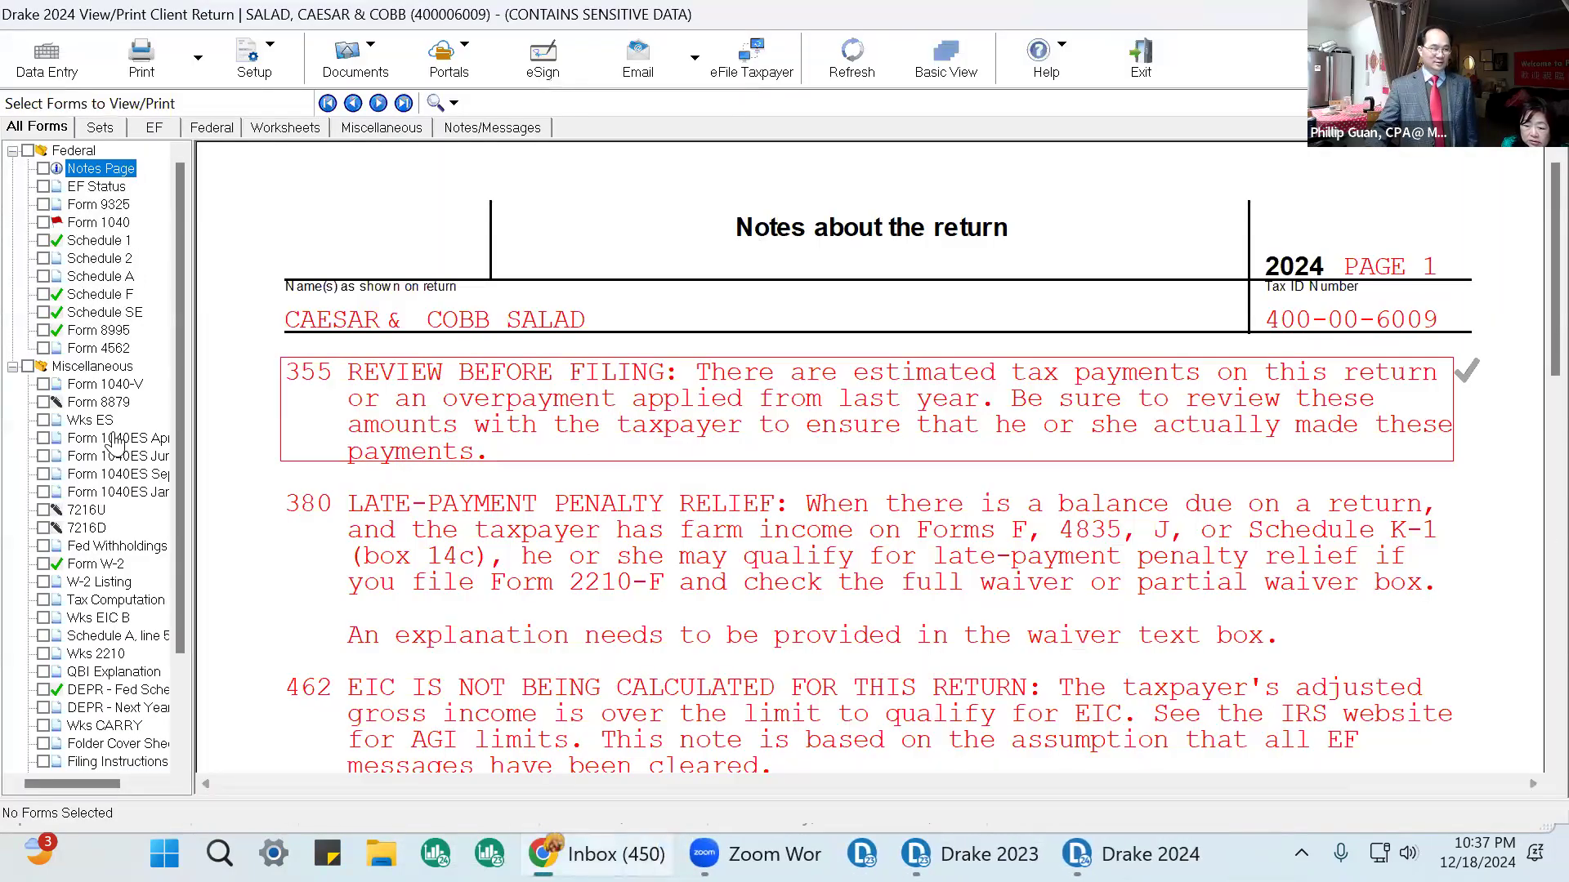
On Form 1040, mark line 26 estimated payments and line 38 estimated tax penalty as reviewed.
left_click(99, 222)
scroll(995, 449, "down", 3)
scroll(995, 449, "down", 15)
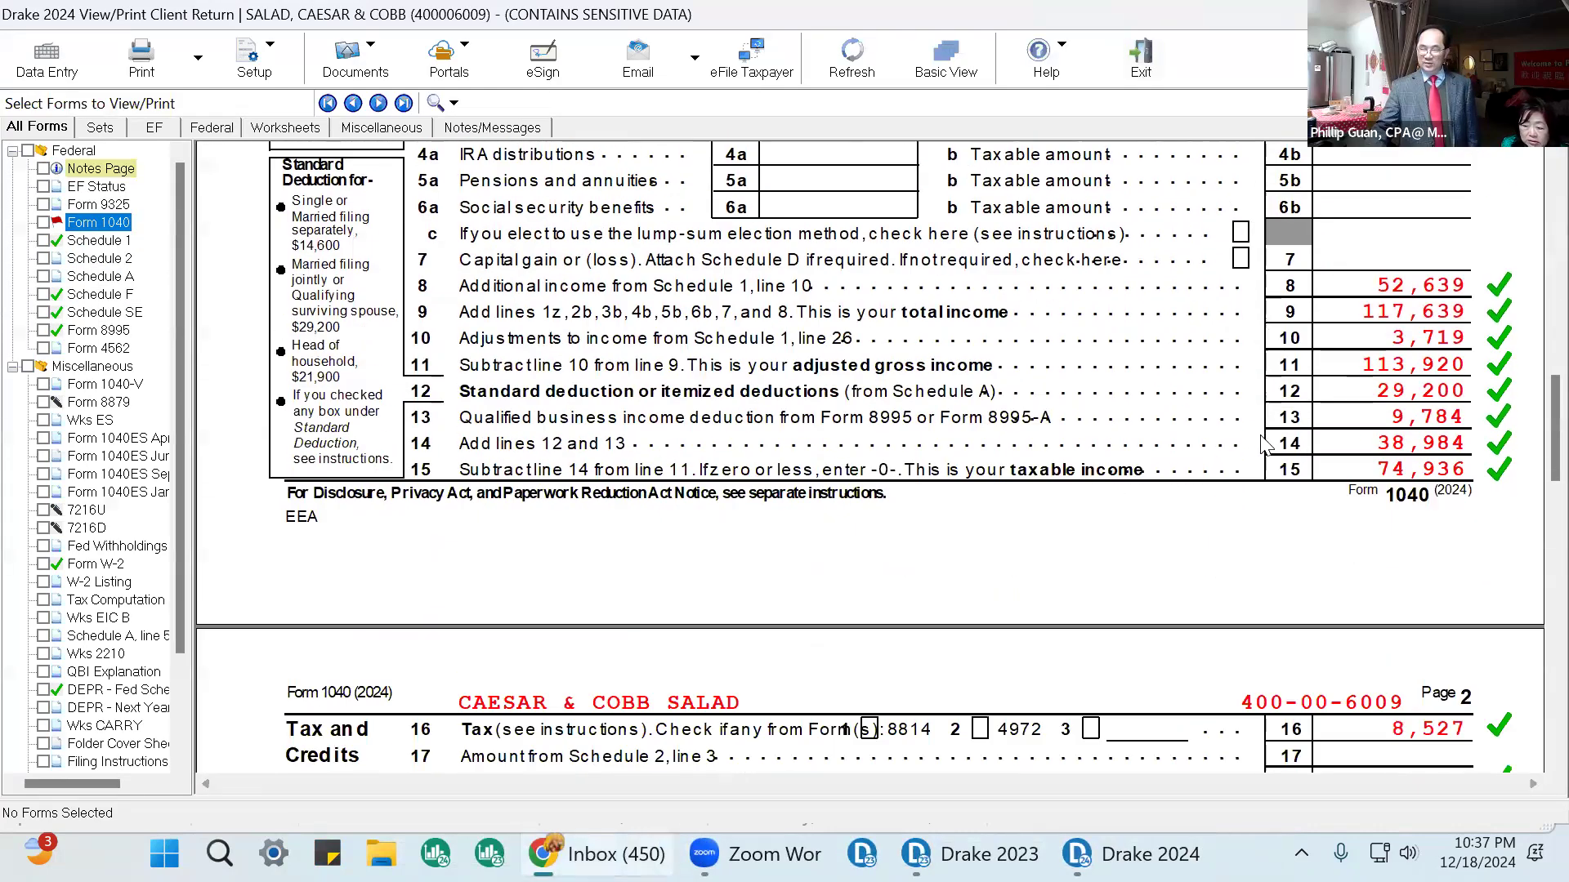
scroll(1289, 450, "down", 4)
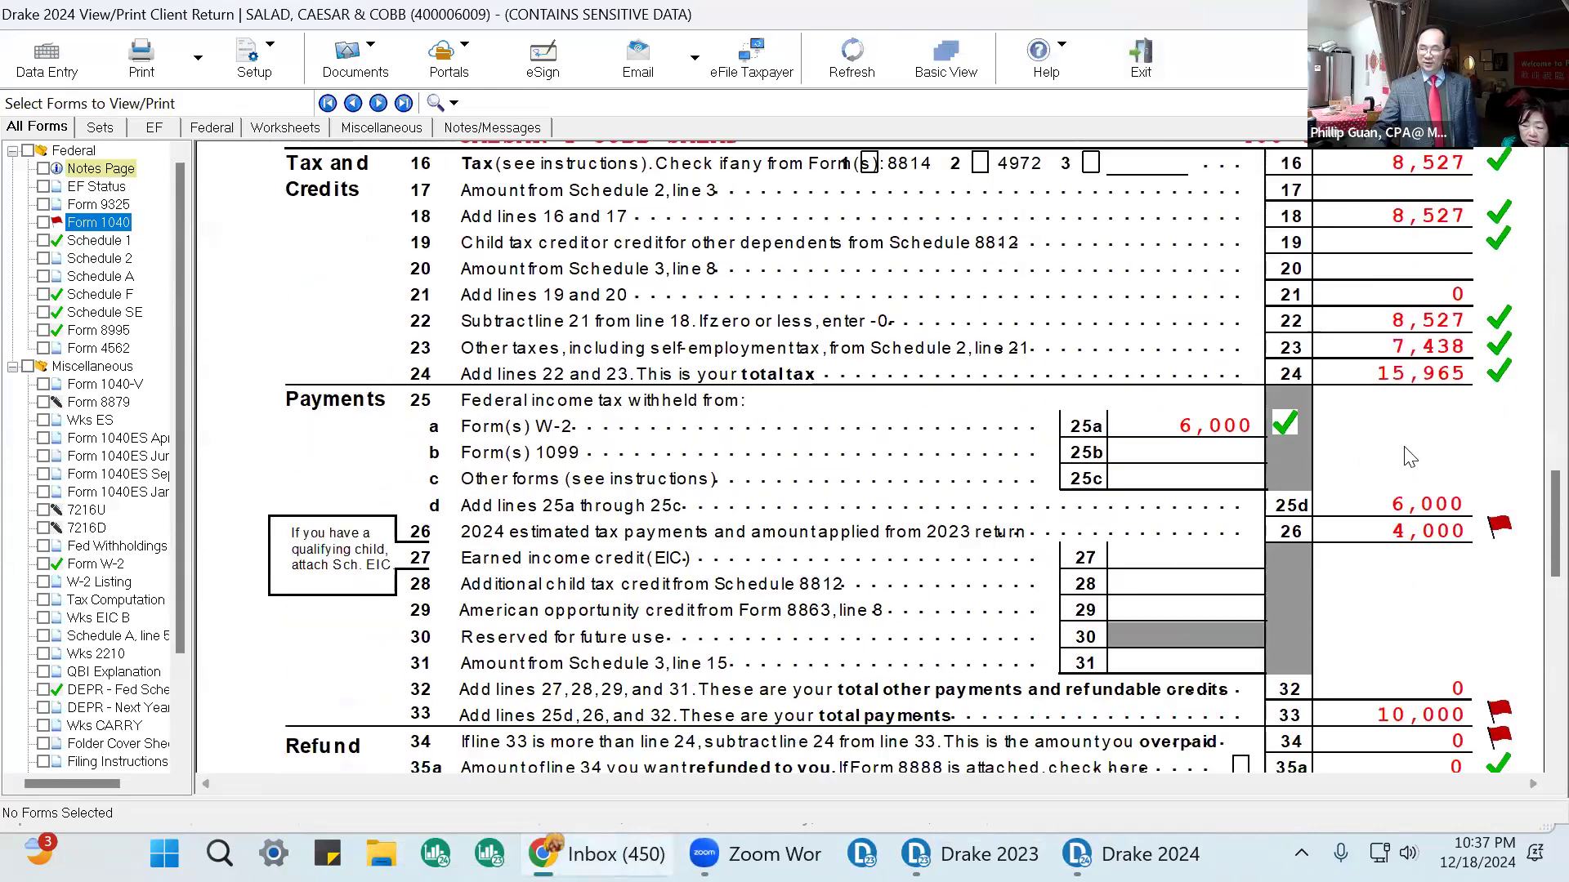
left_click(1479, 532)
scroll(1479, 539, "down", 2)
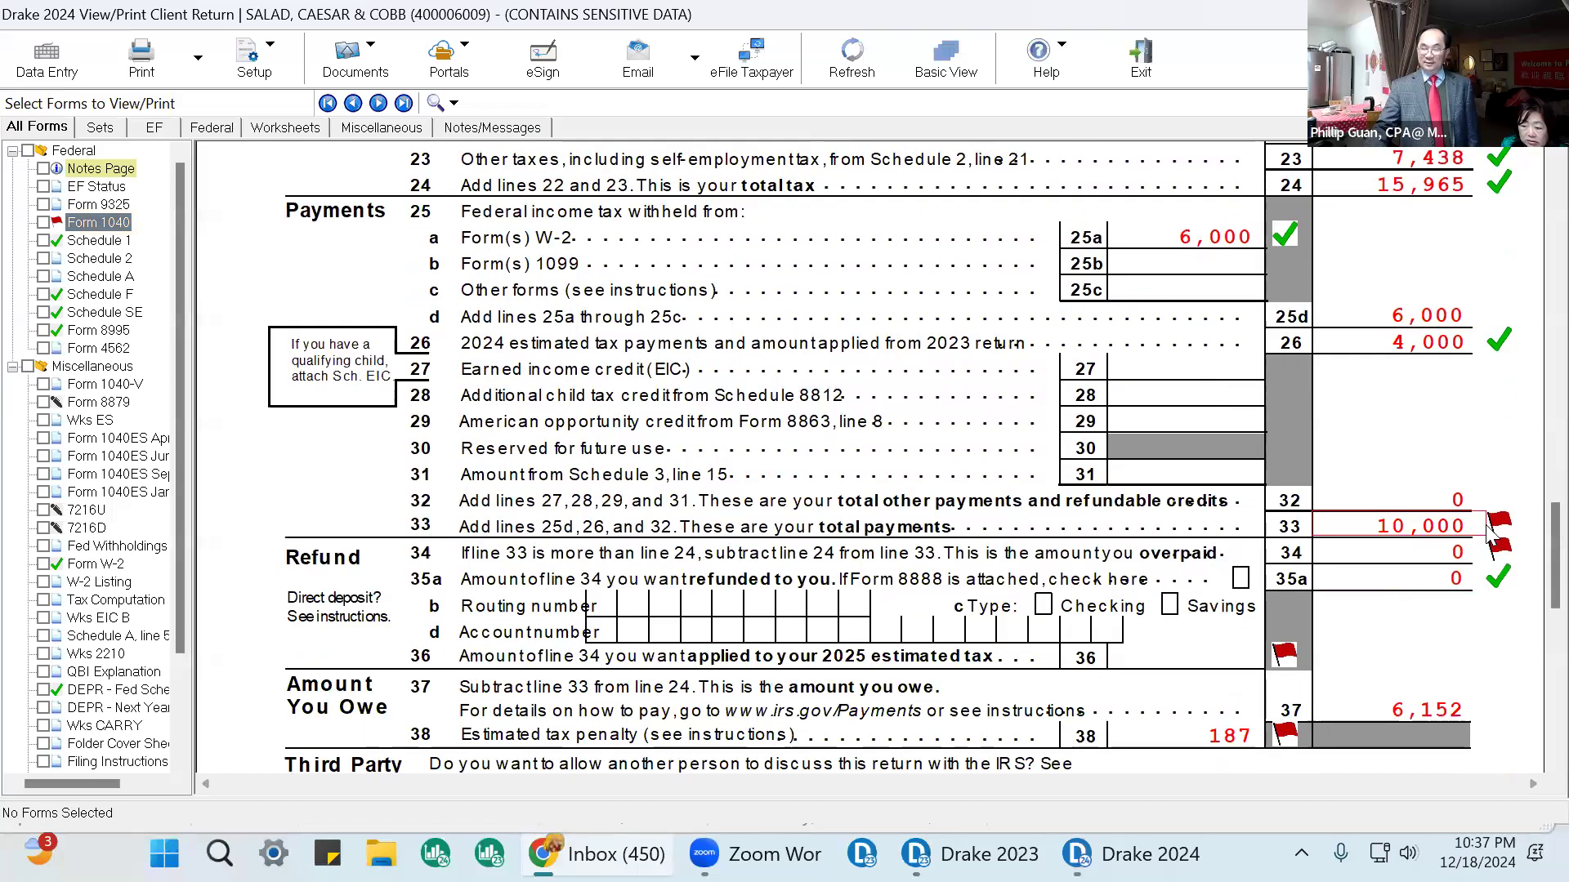
scroll(1388, 523, "down", 3)
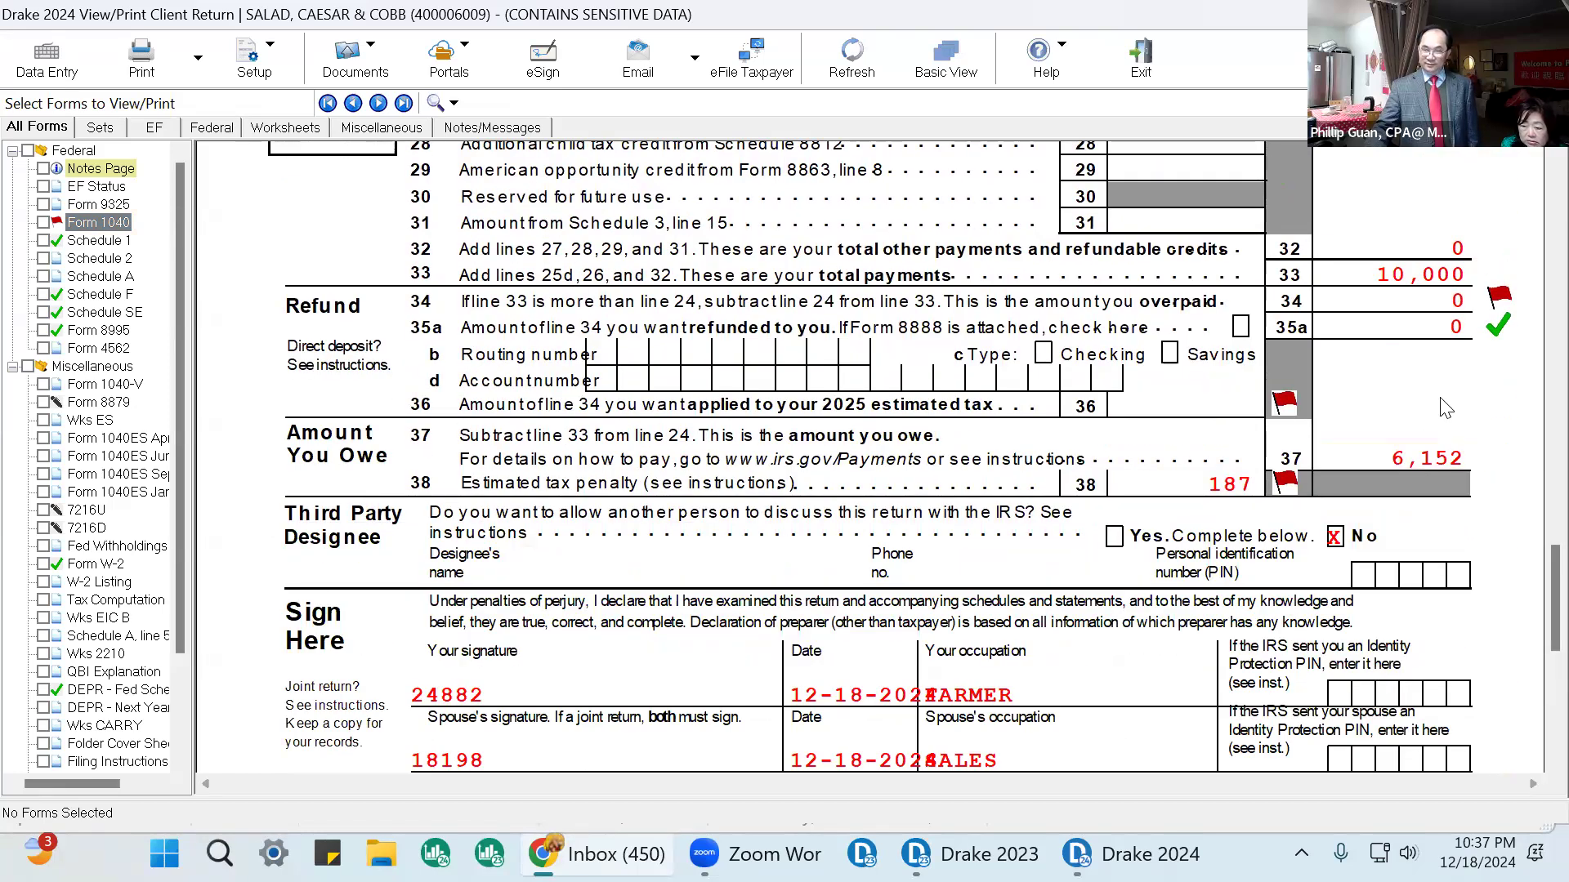
left_click(1250, 490)
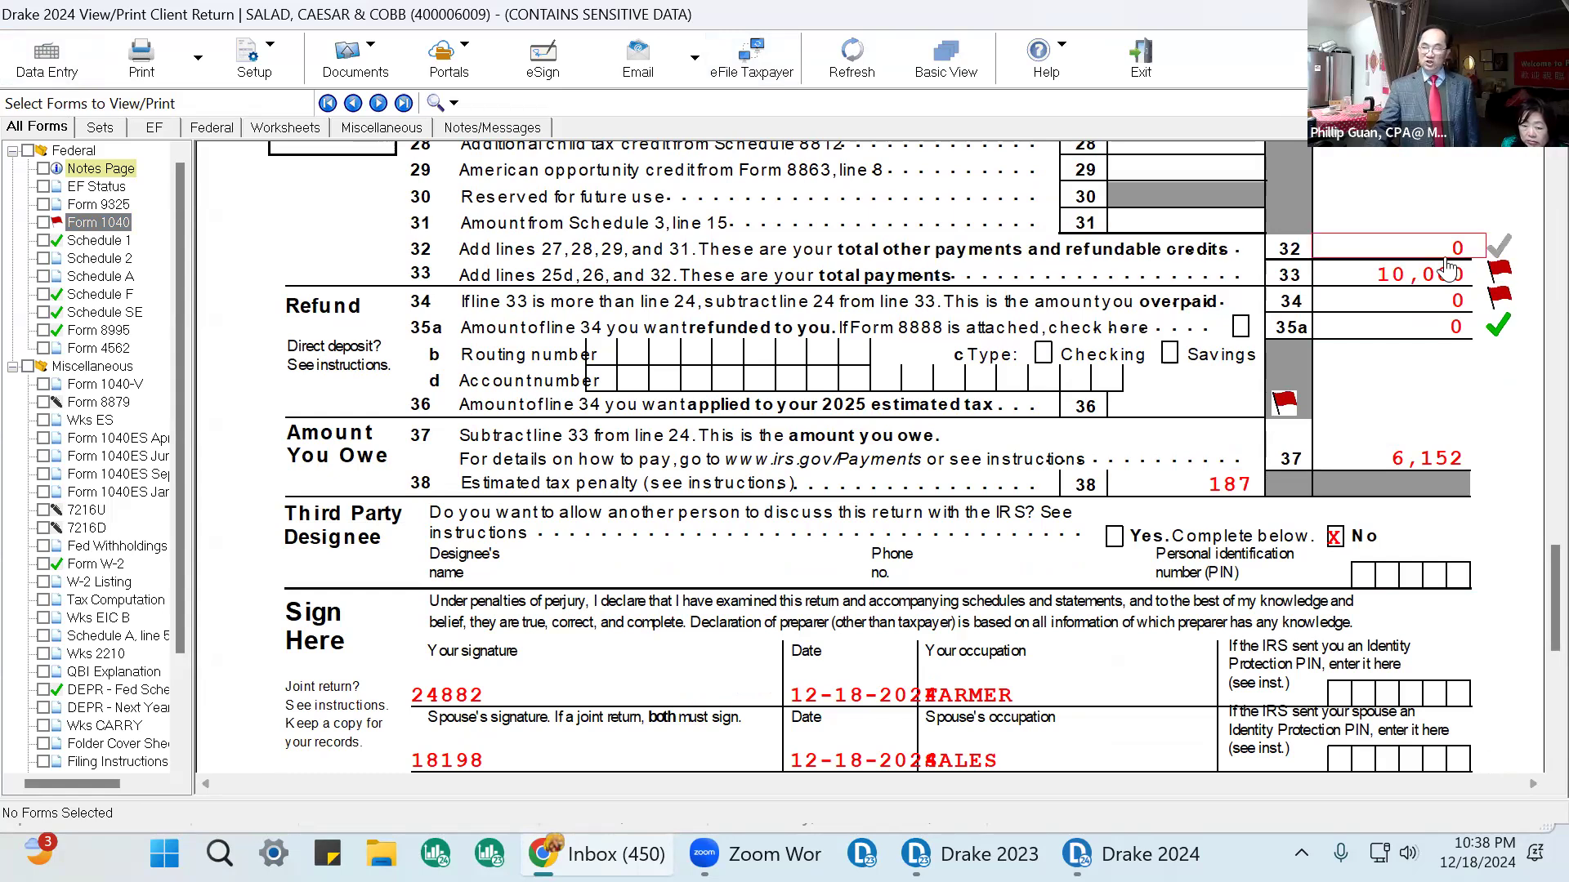
On the Name and Address screen, set the 2023 federal tax under 2210 options to 9900.
left_click(56, 72)
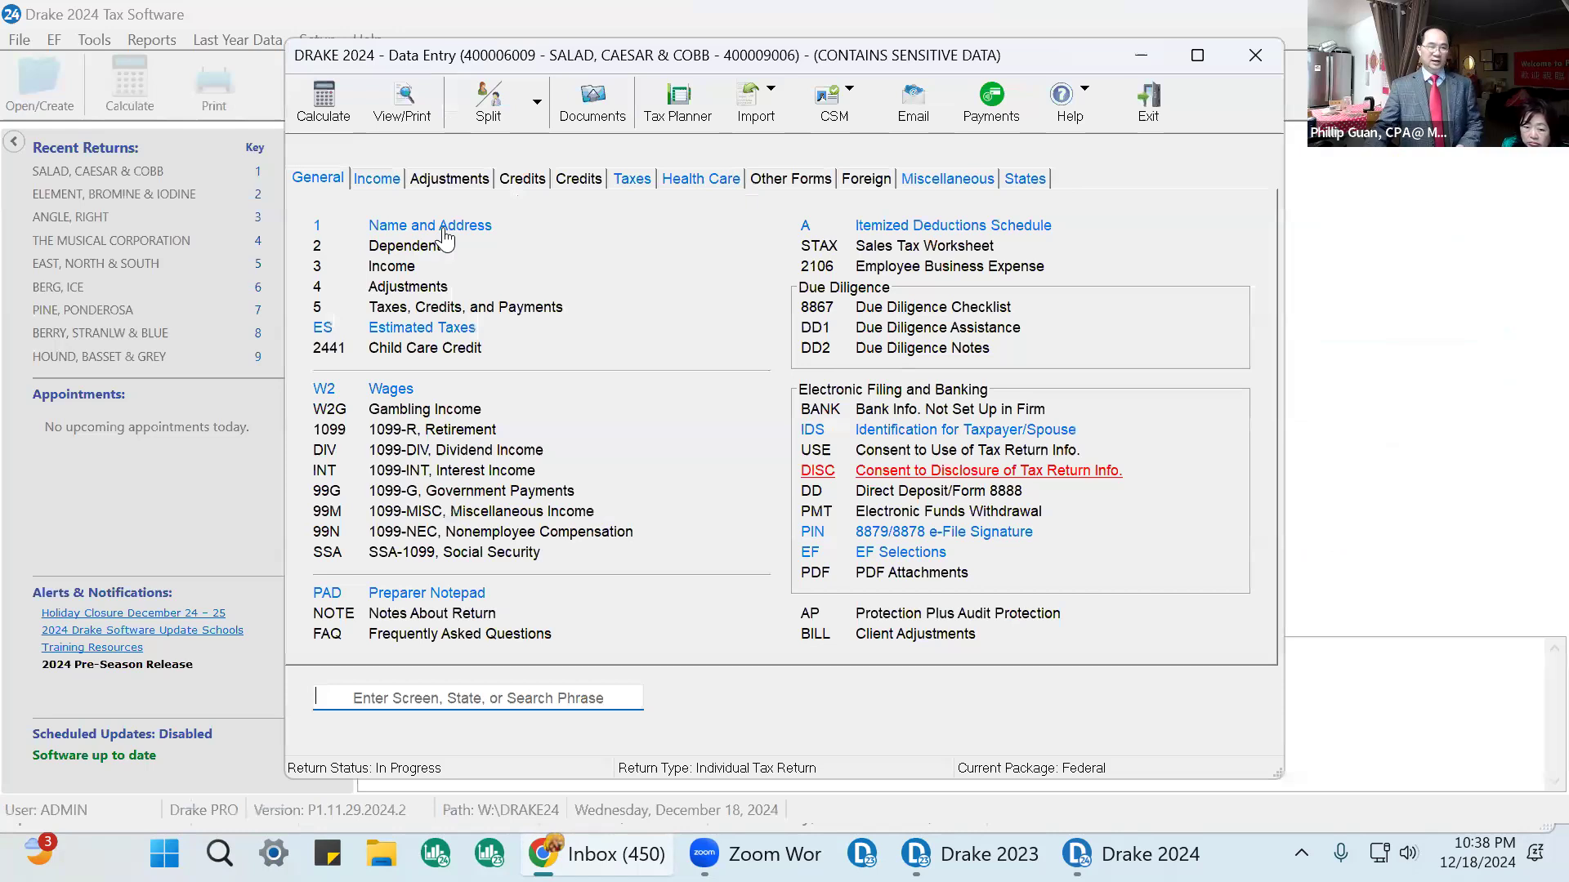
left_click(796, 761)
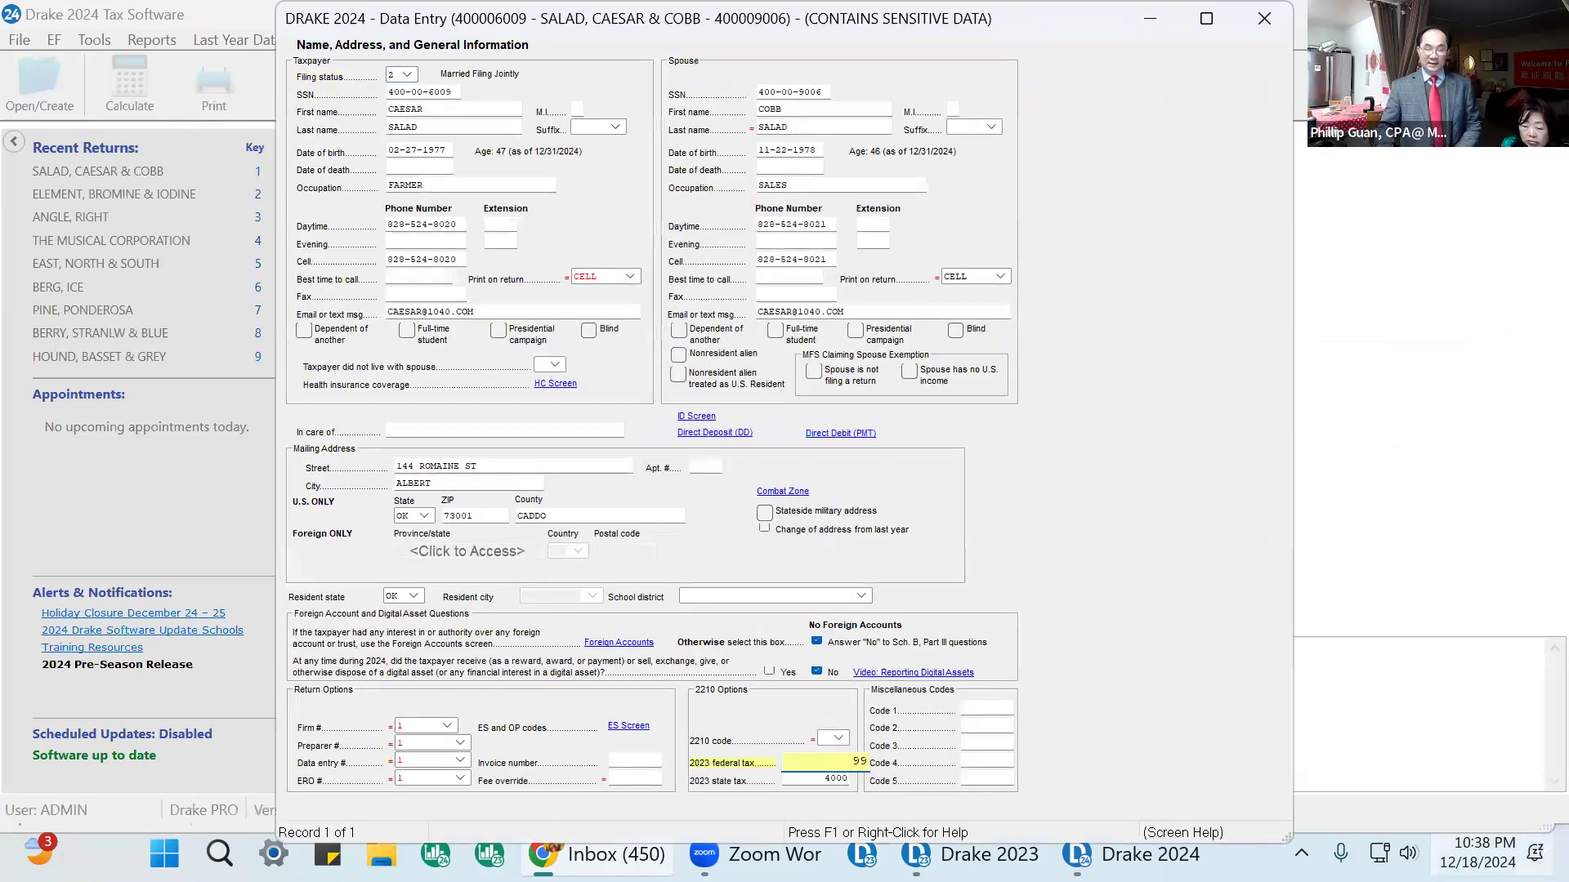
key("Tab")
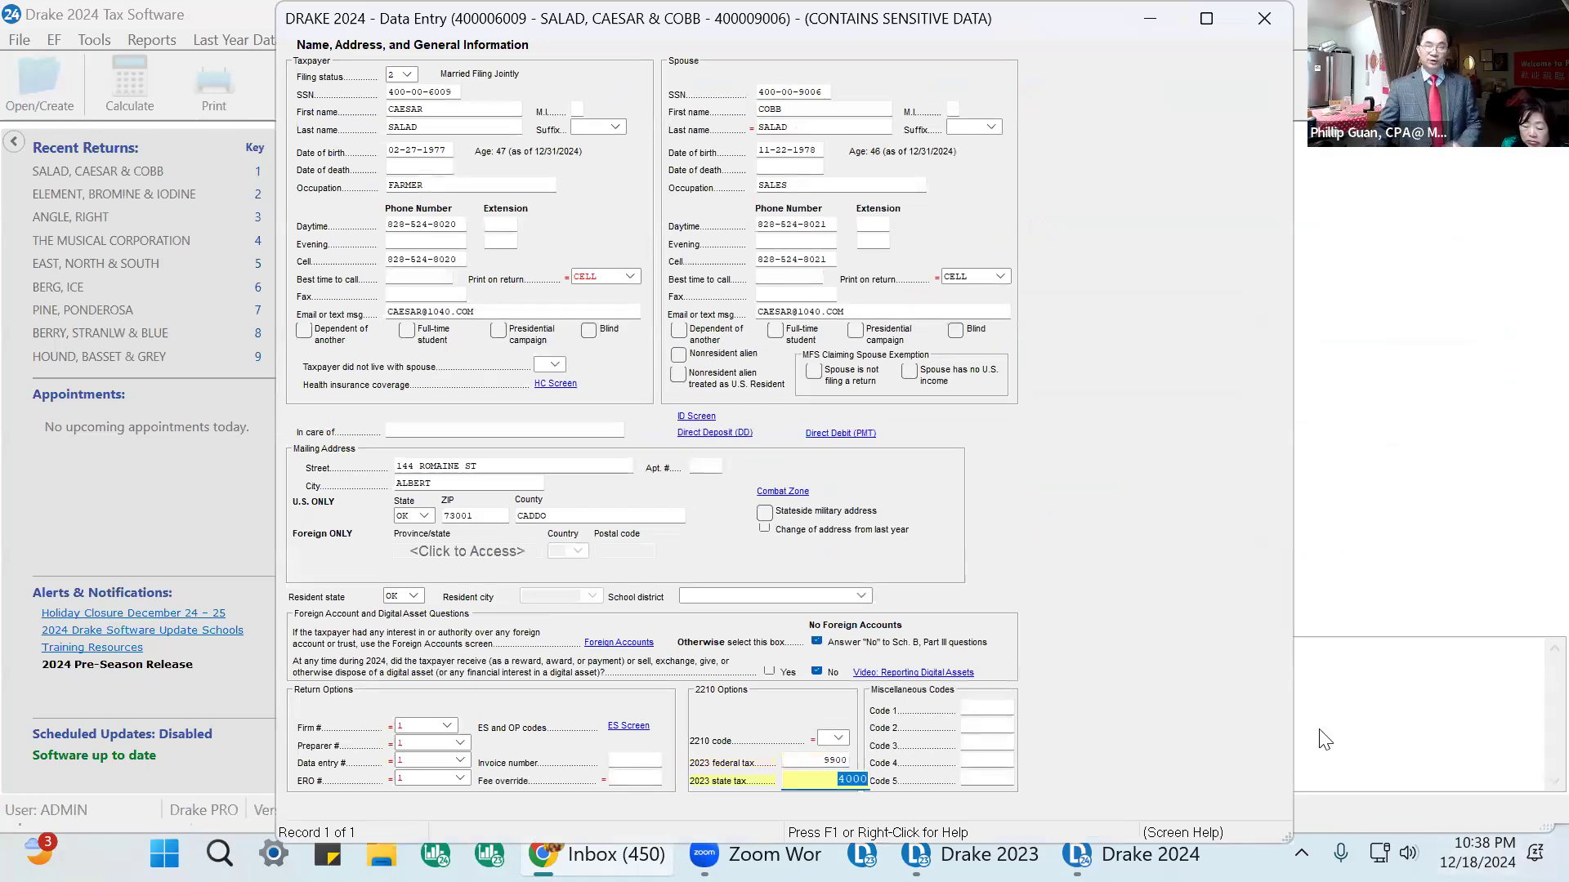
left_click(1268, 25)
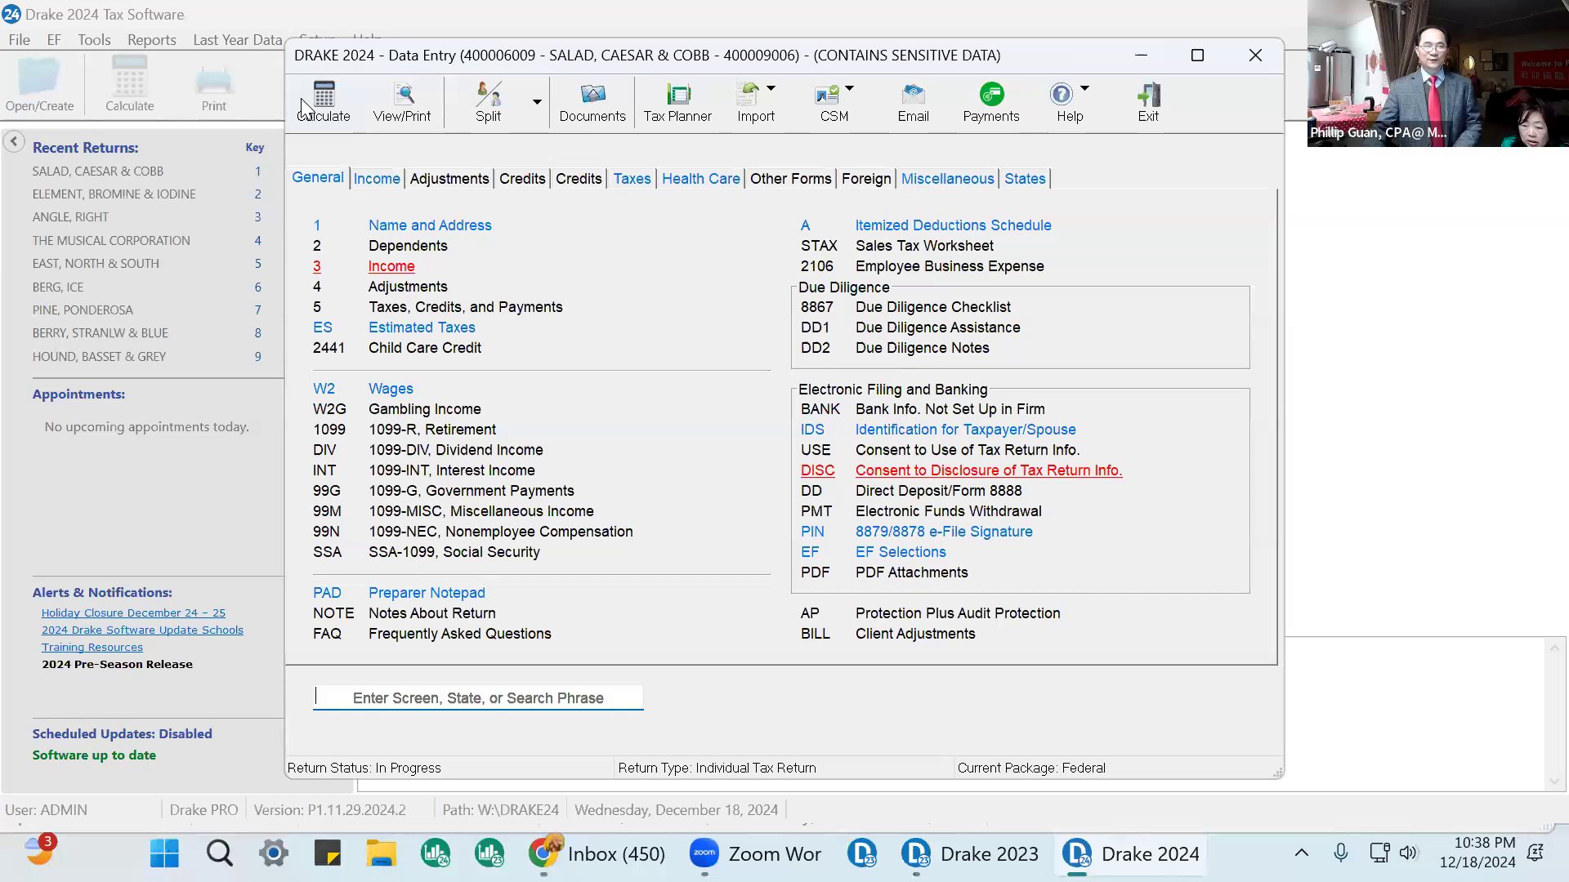
Recalculate the return, continue past the results, and open it for viewing.
left_click(311, 98)
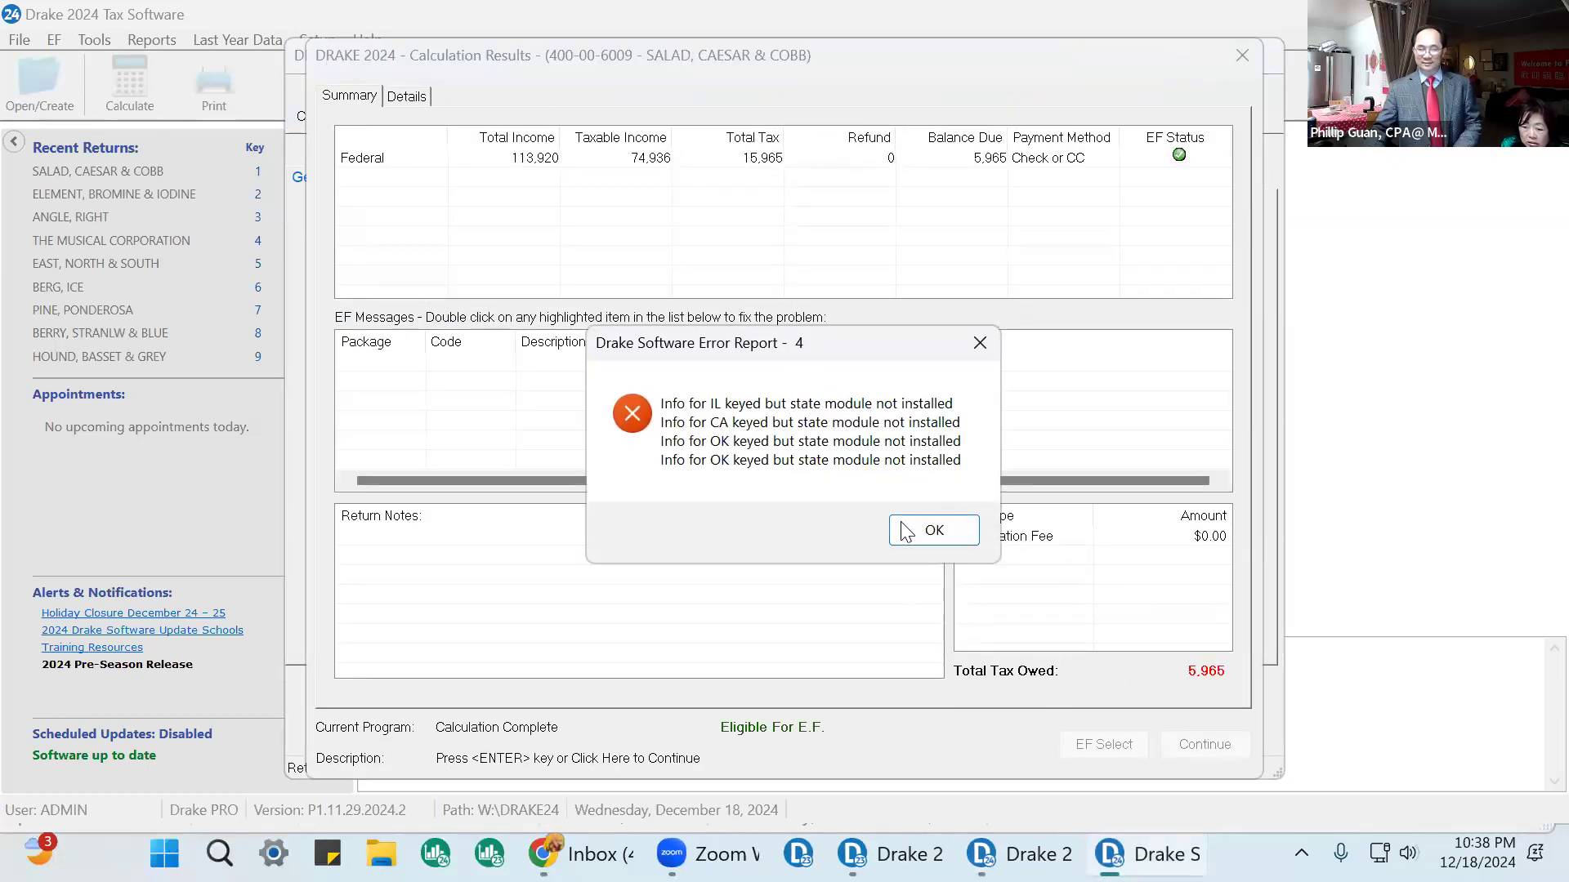
left_click(906, 531)
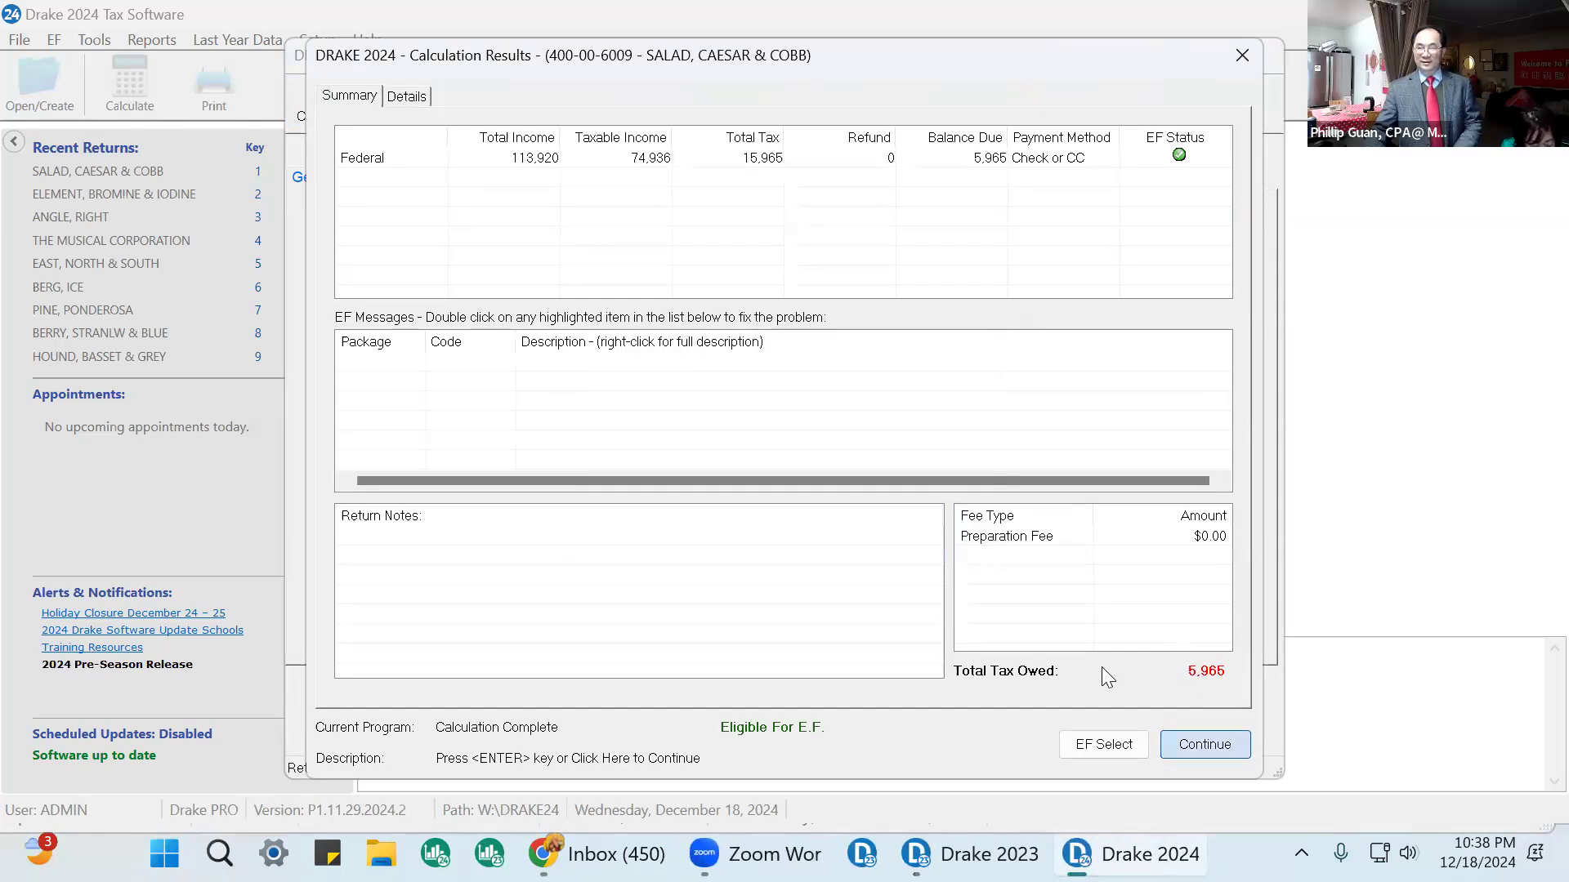
key("Return")
left_click(414, 96)
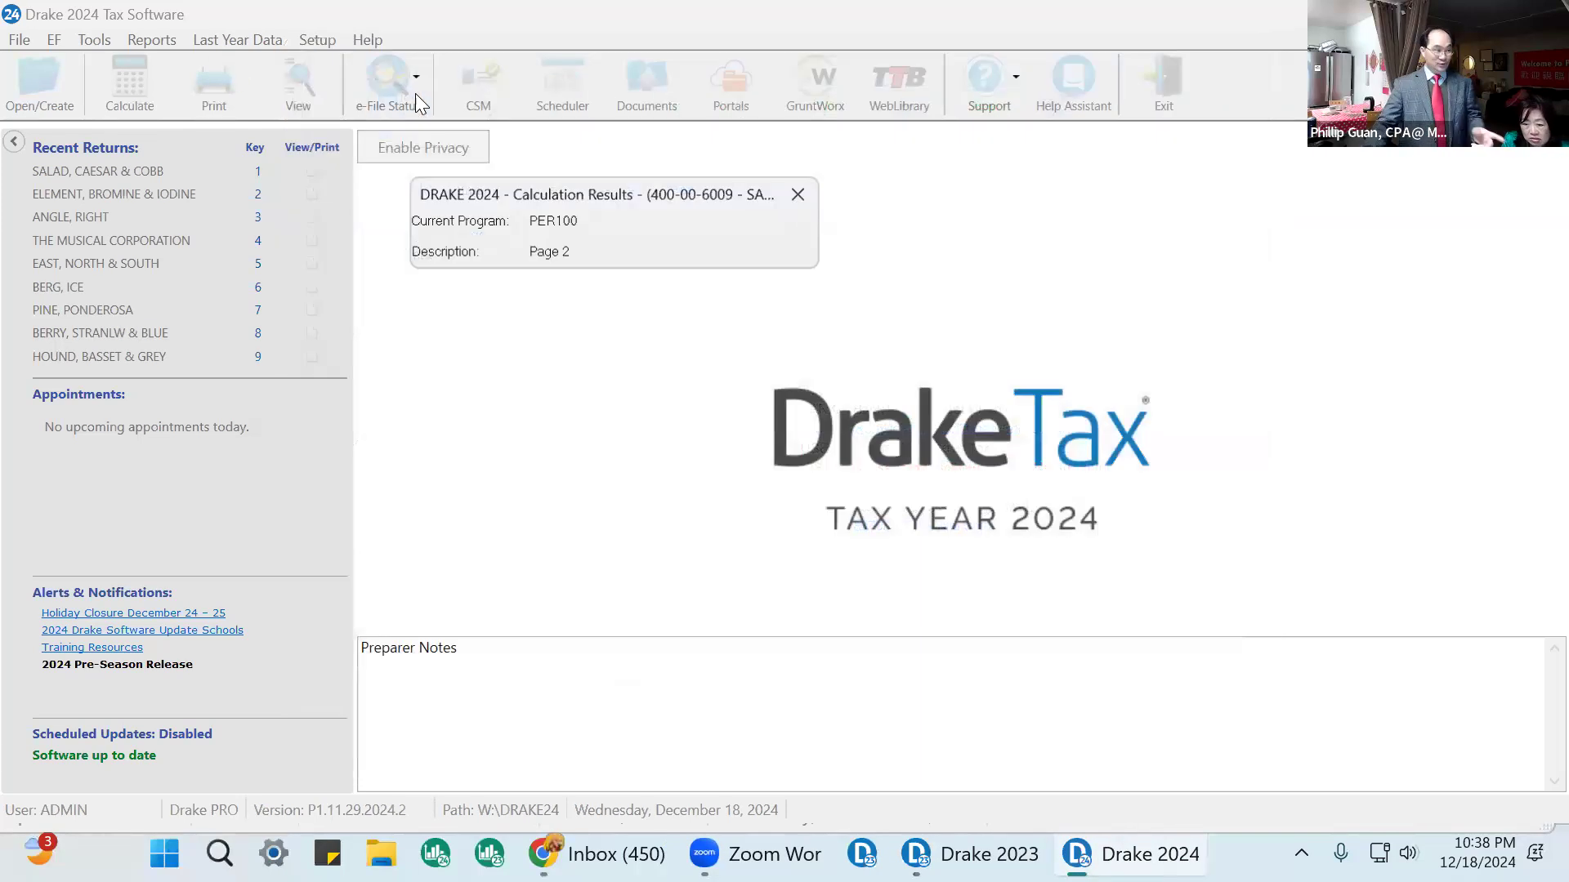
left_click(930, 533)
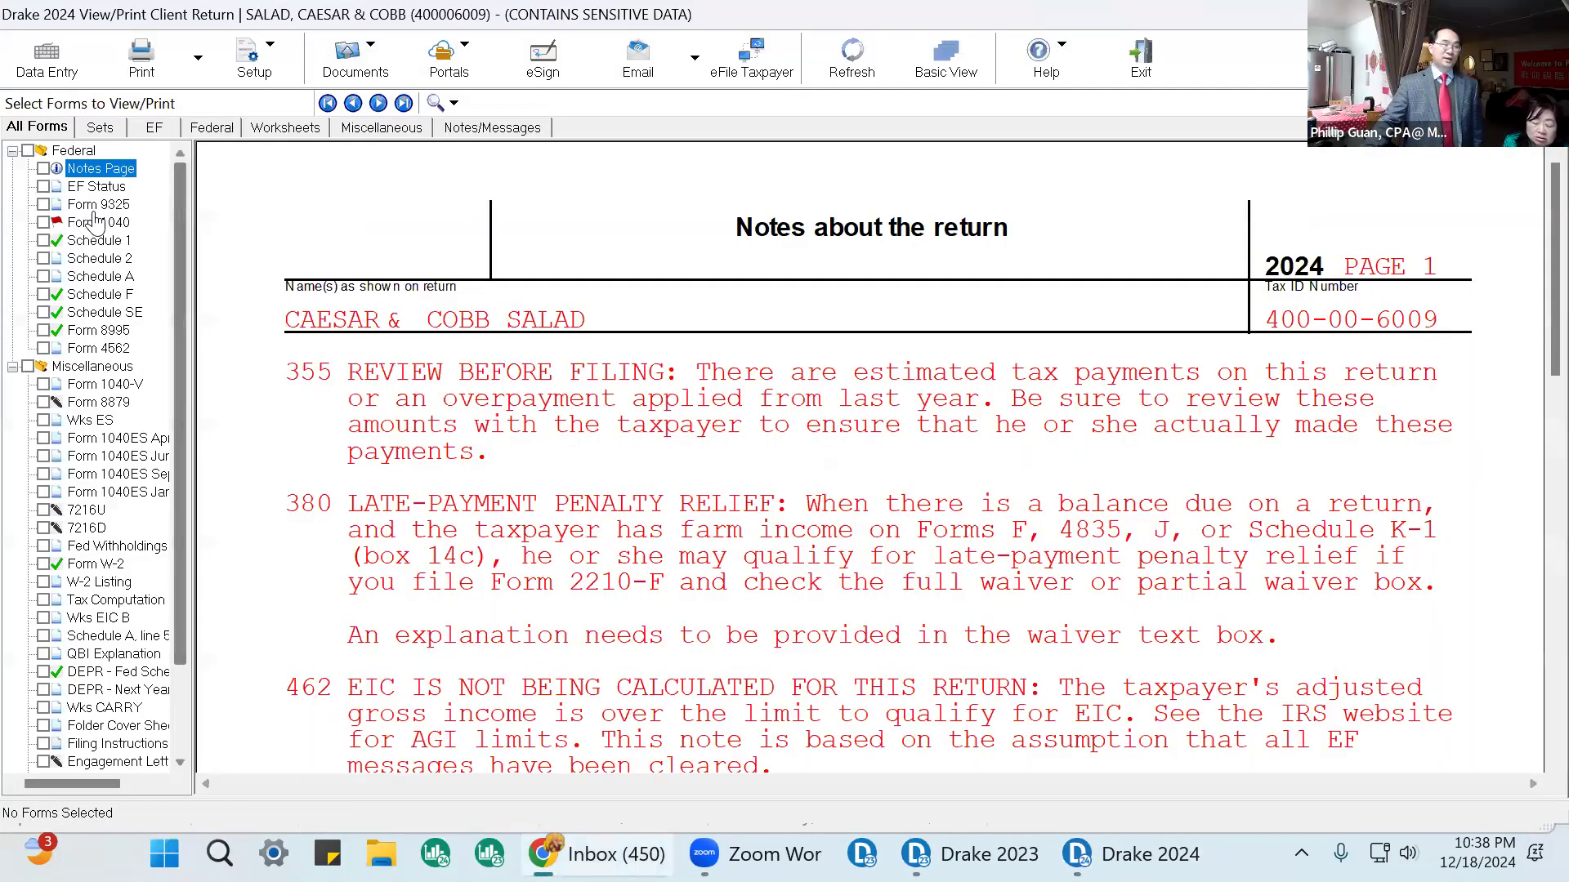
Open Form 1040 and review the payments, refund and amount-owed lines.
left_click(96, 222)
scroll(1234, 494, "down", 3)
scroll(1234, 495, "down", 10)
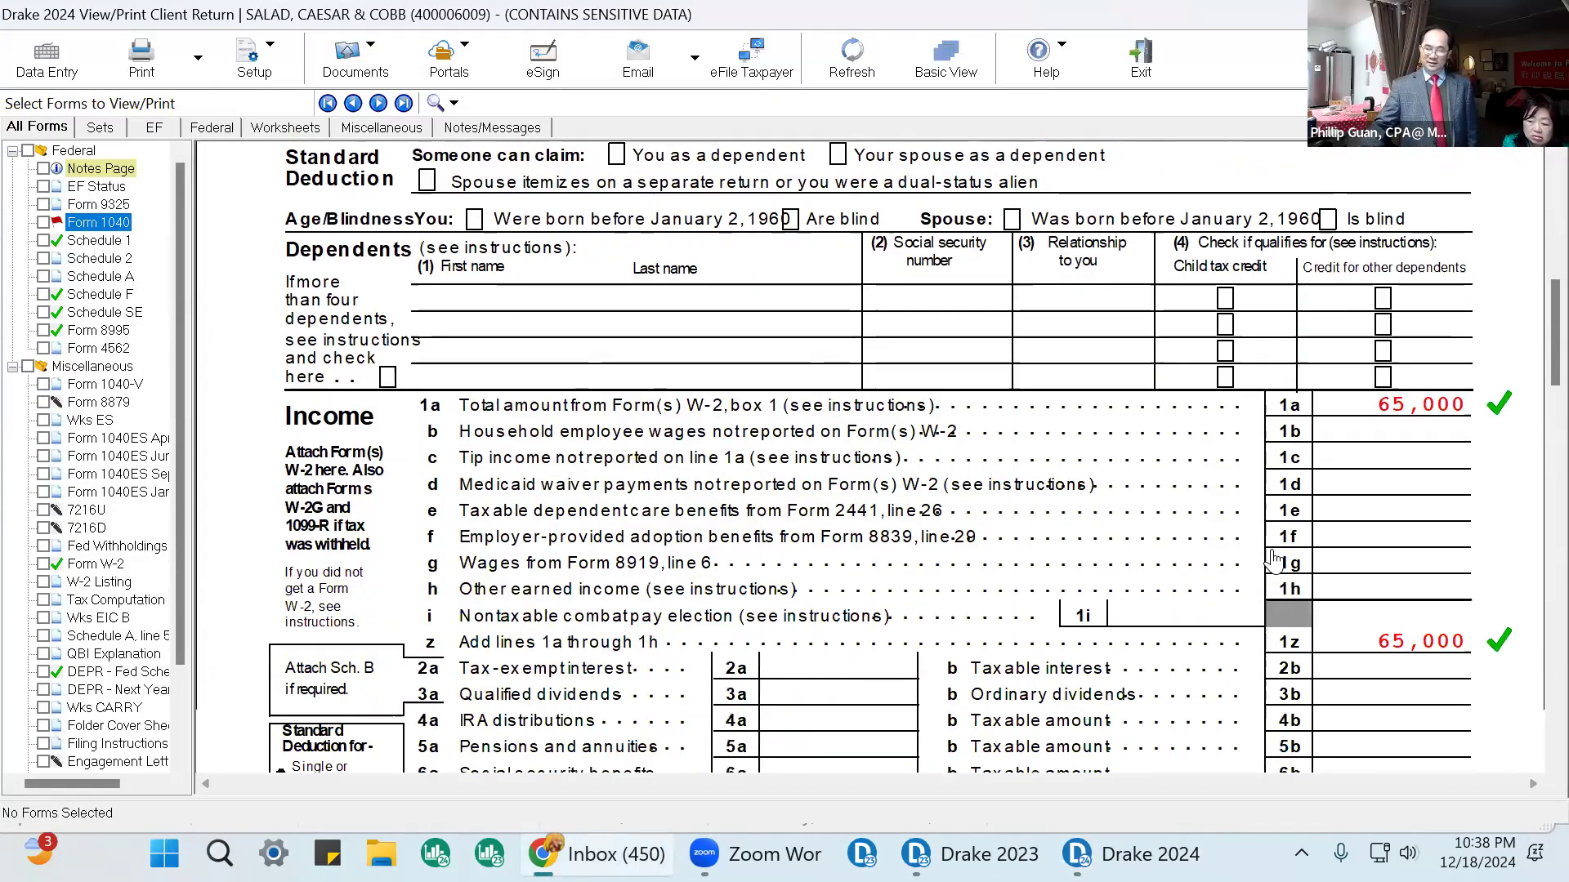
scroll(1318, 600, "down", 3)
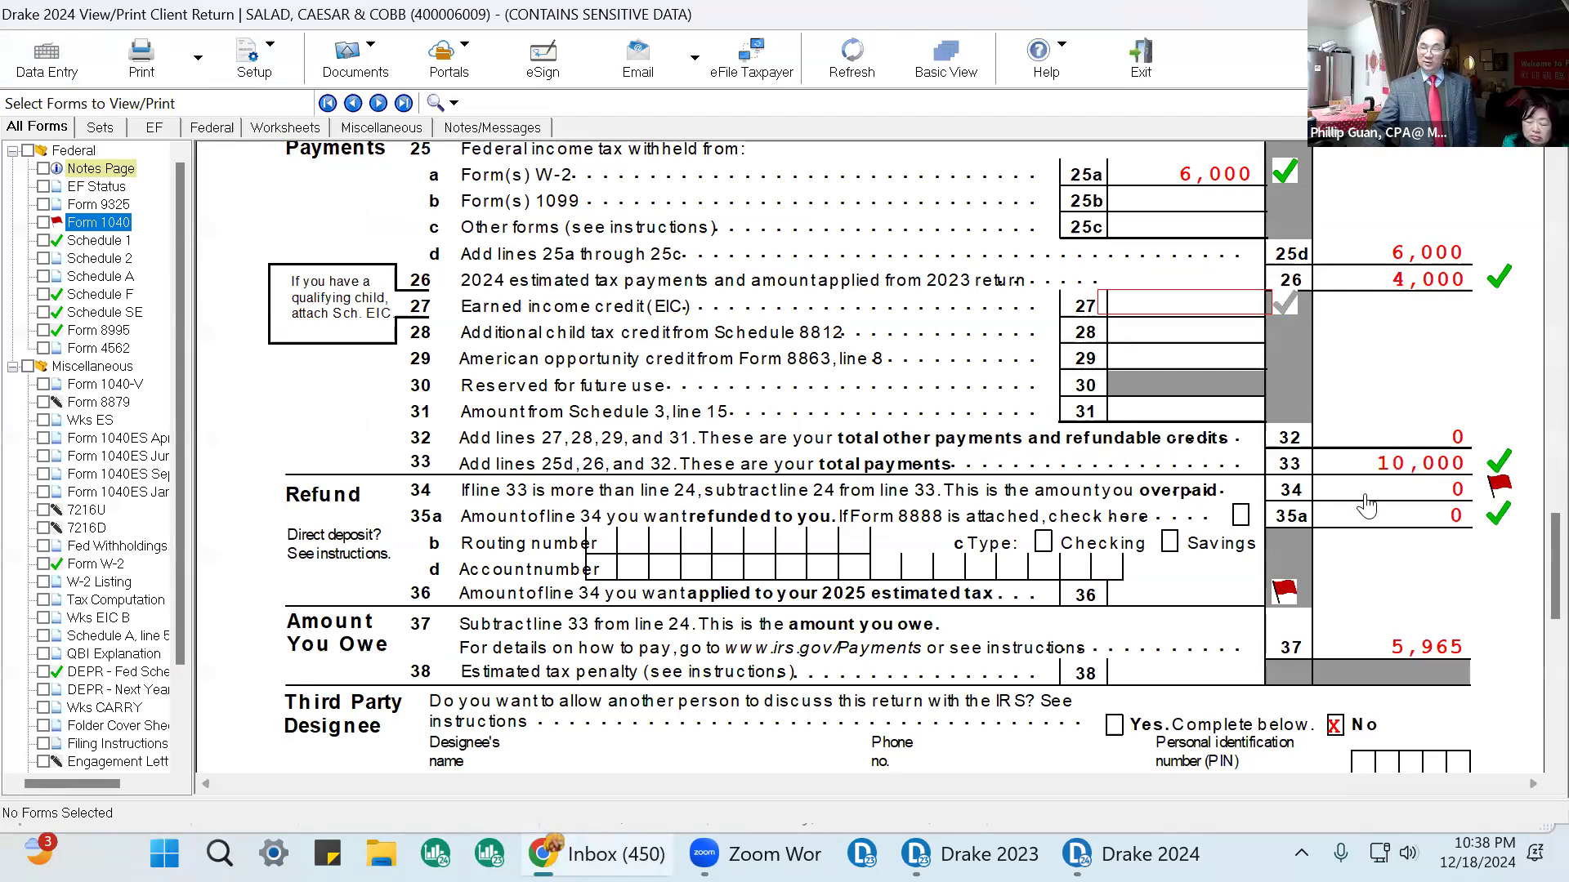
left_click(1496, 462)
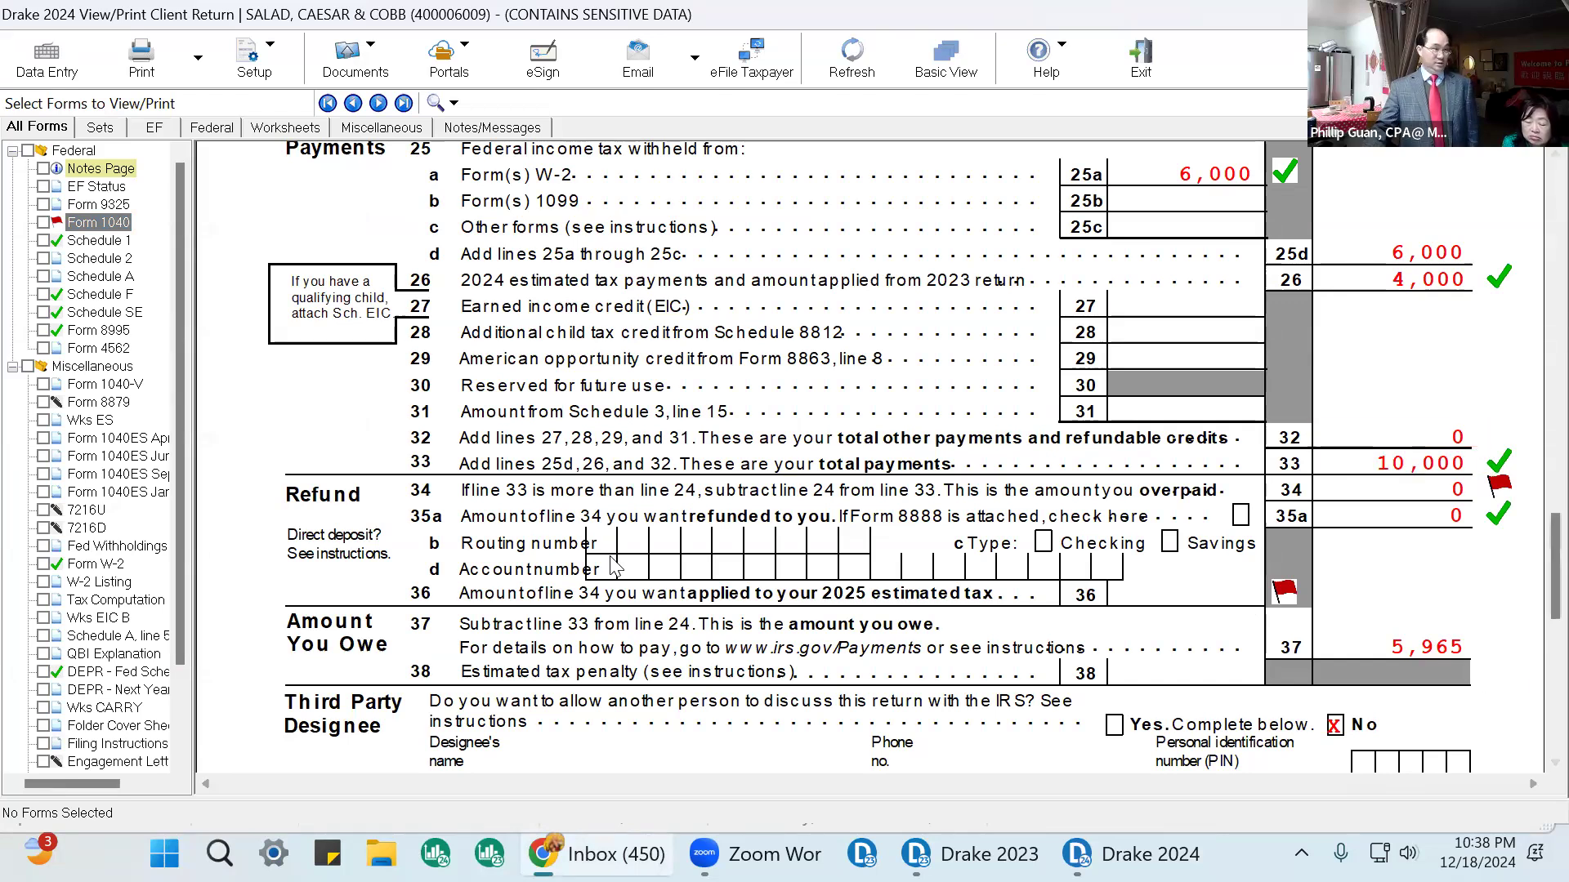
Return to data entry and recheck the 2023 federal tax field on the Name and Address screen.
left_click(49, 74)
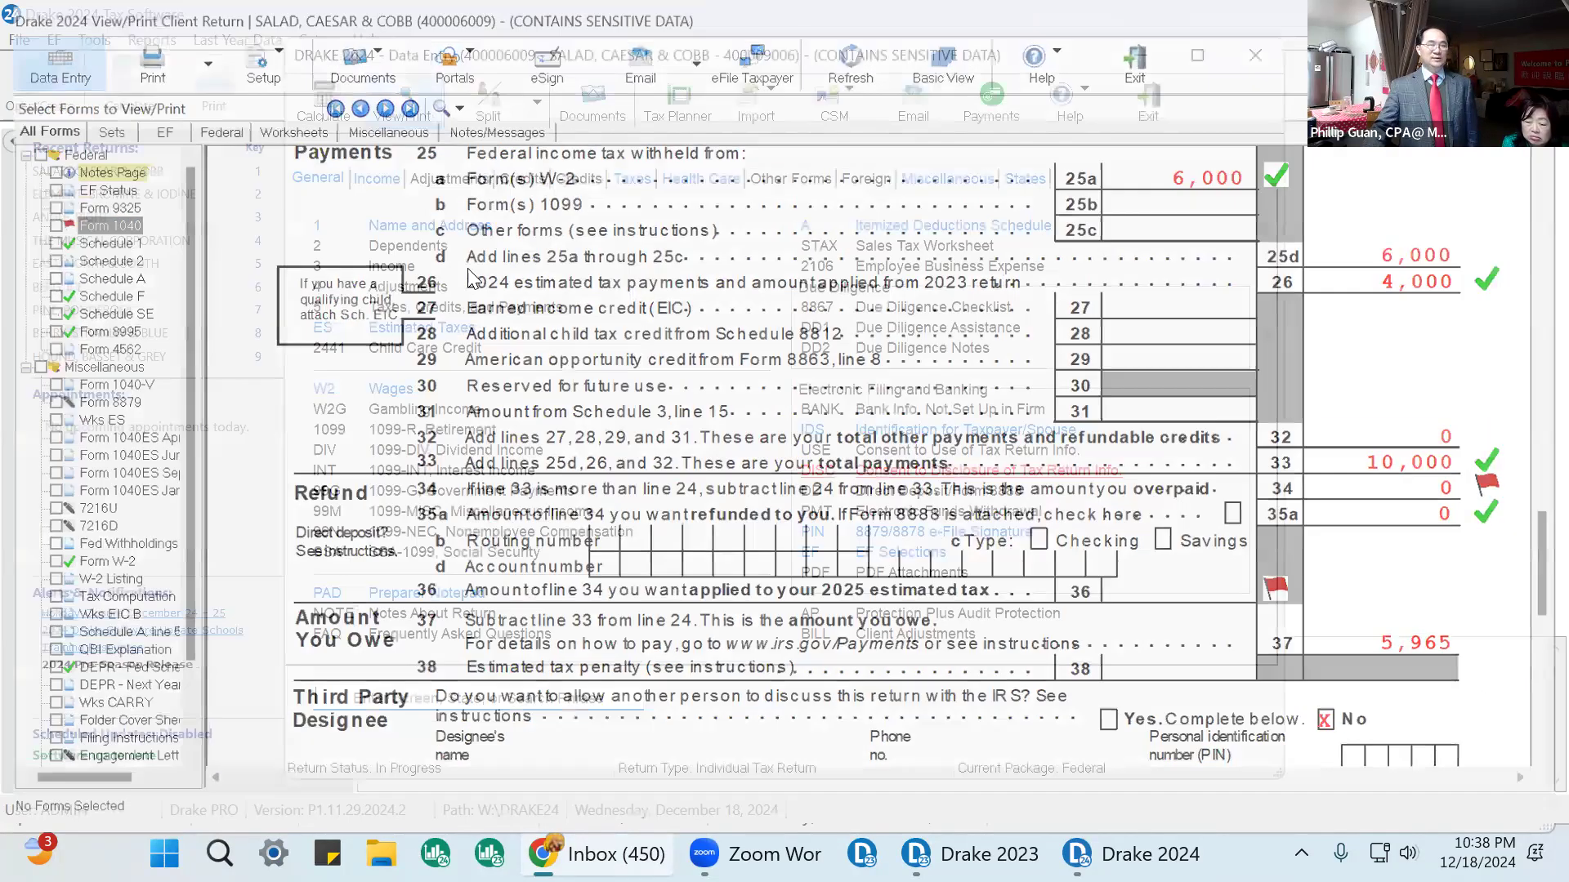
left_click(455, 231)
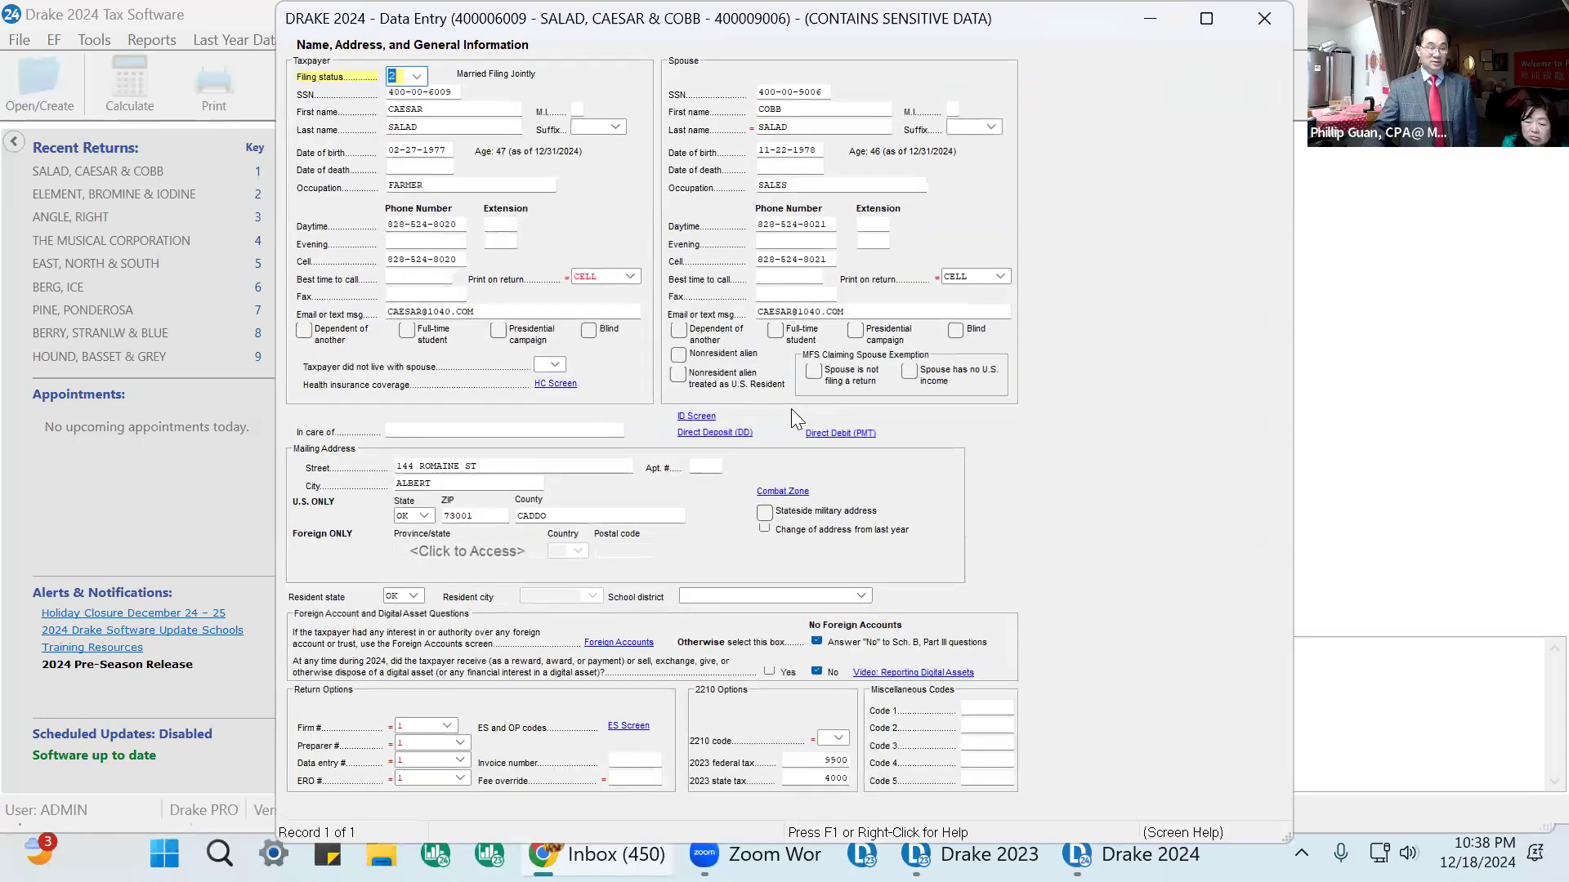
left_click(811, 763)
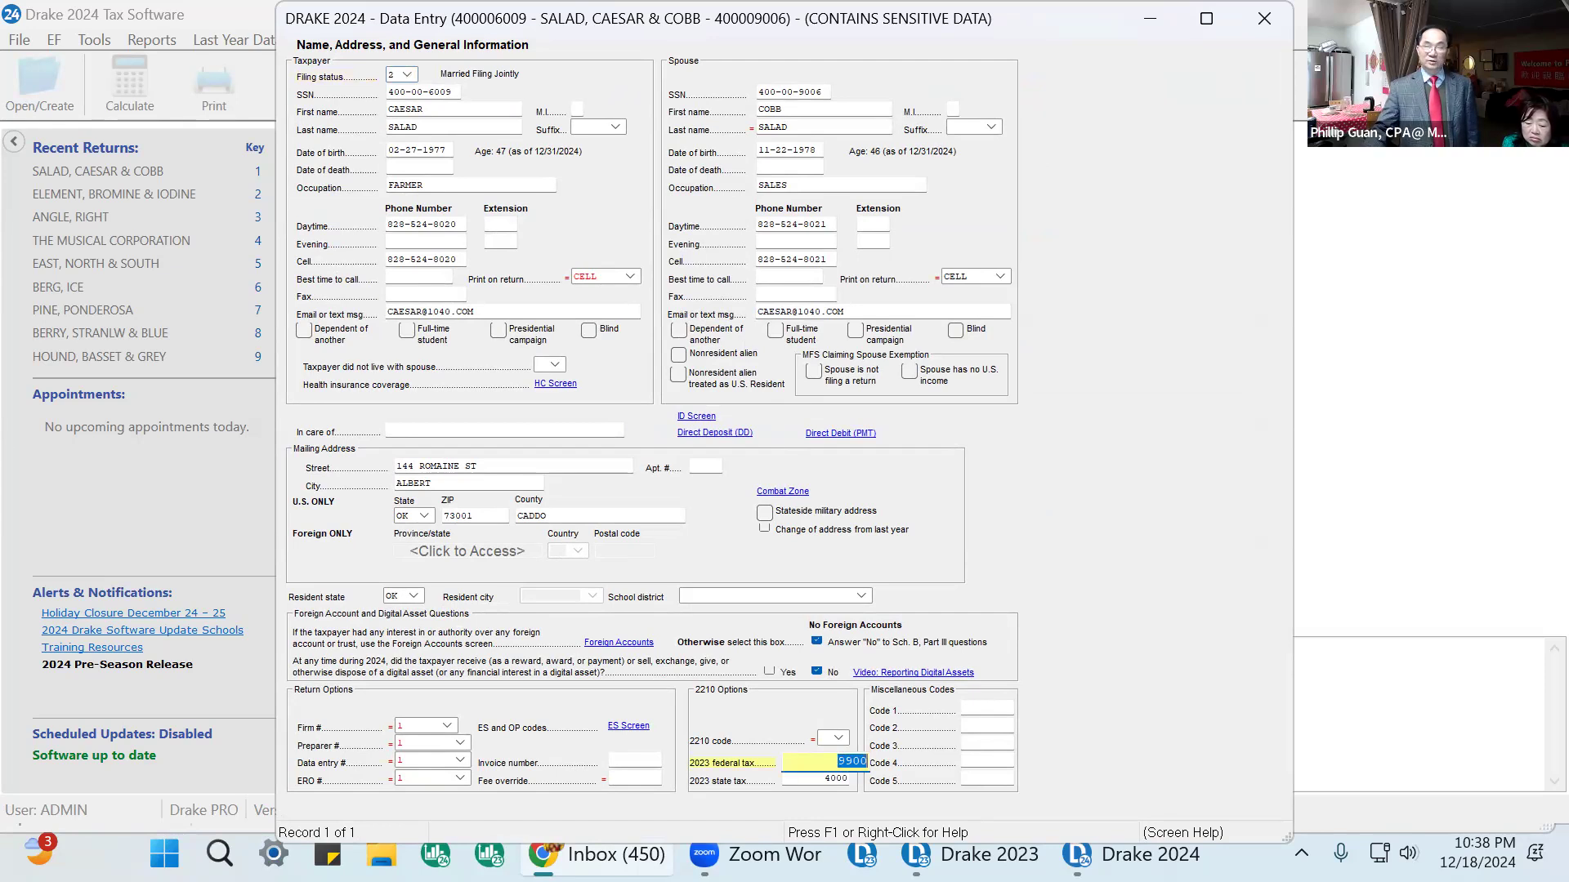
left_click(1264, 18)
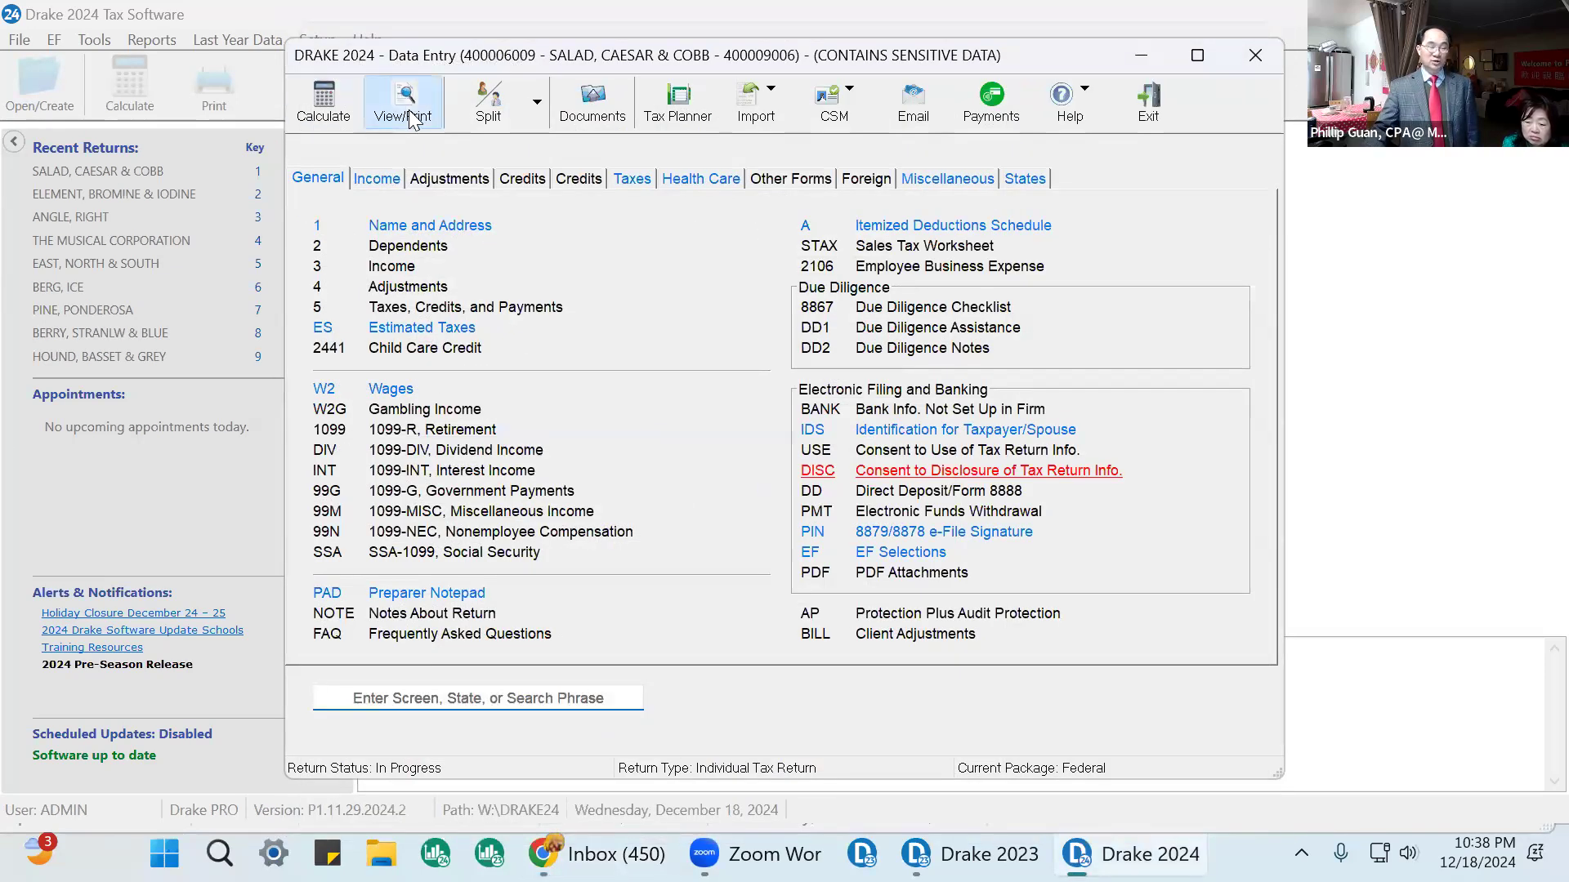
Open the return for viewing and toggle the review mark on Form 1040 line 24 total tax.
left_click(409, 109)
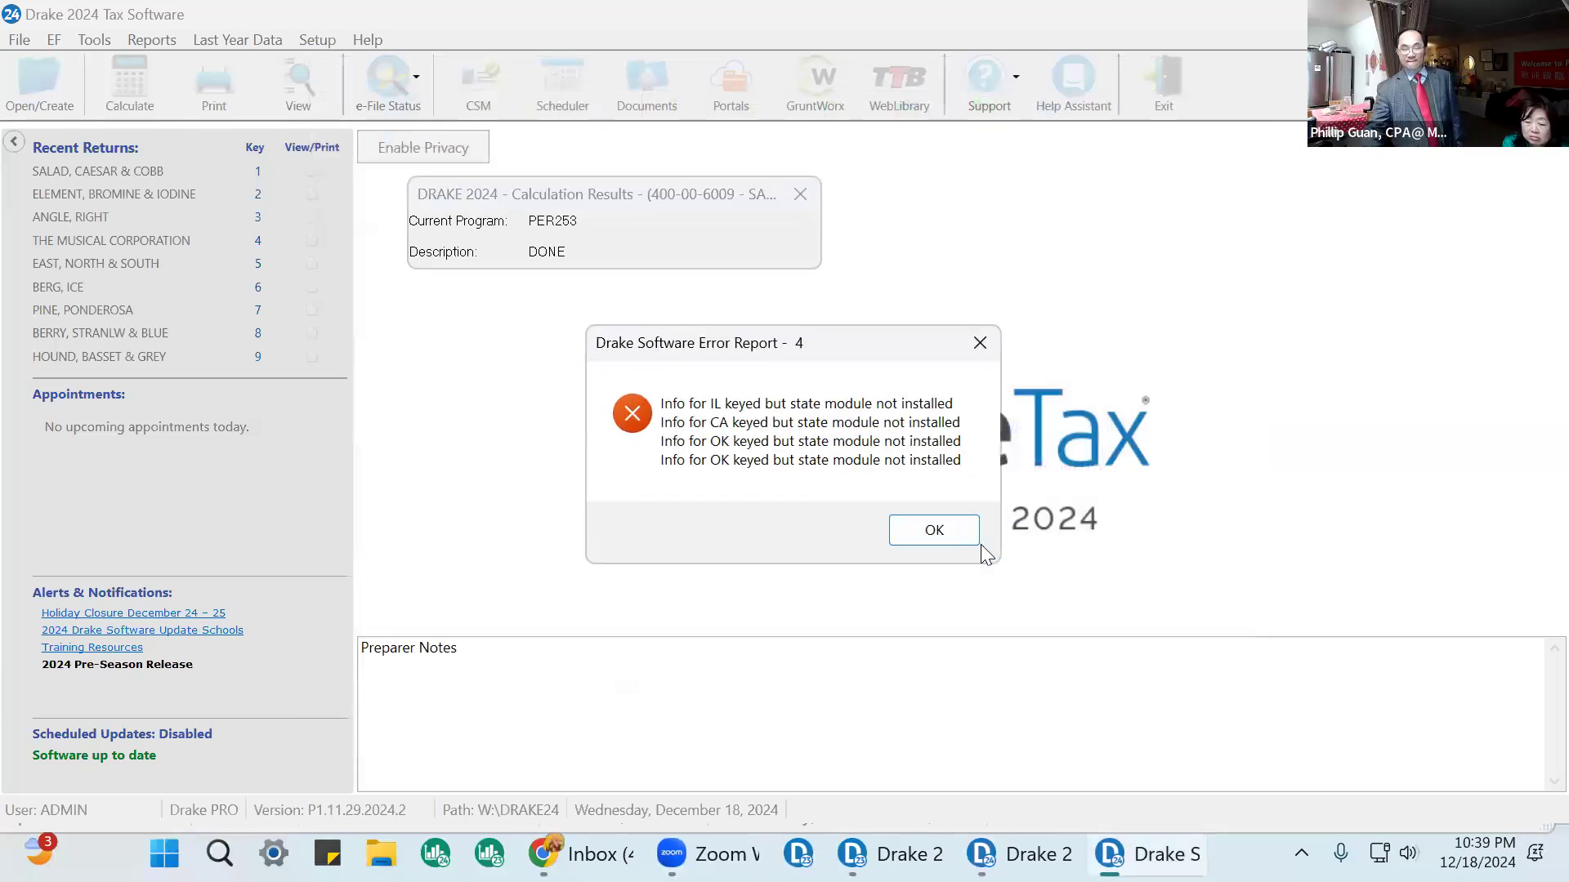
left_click(933, 530)
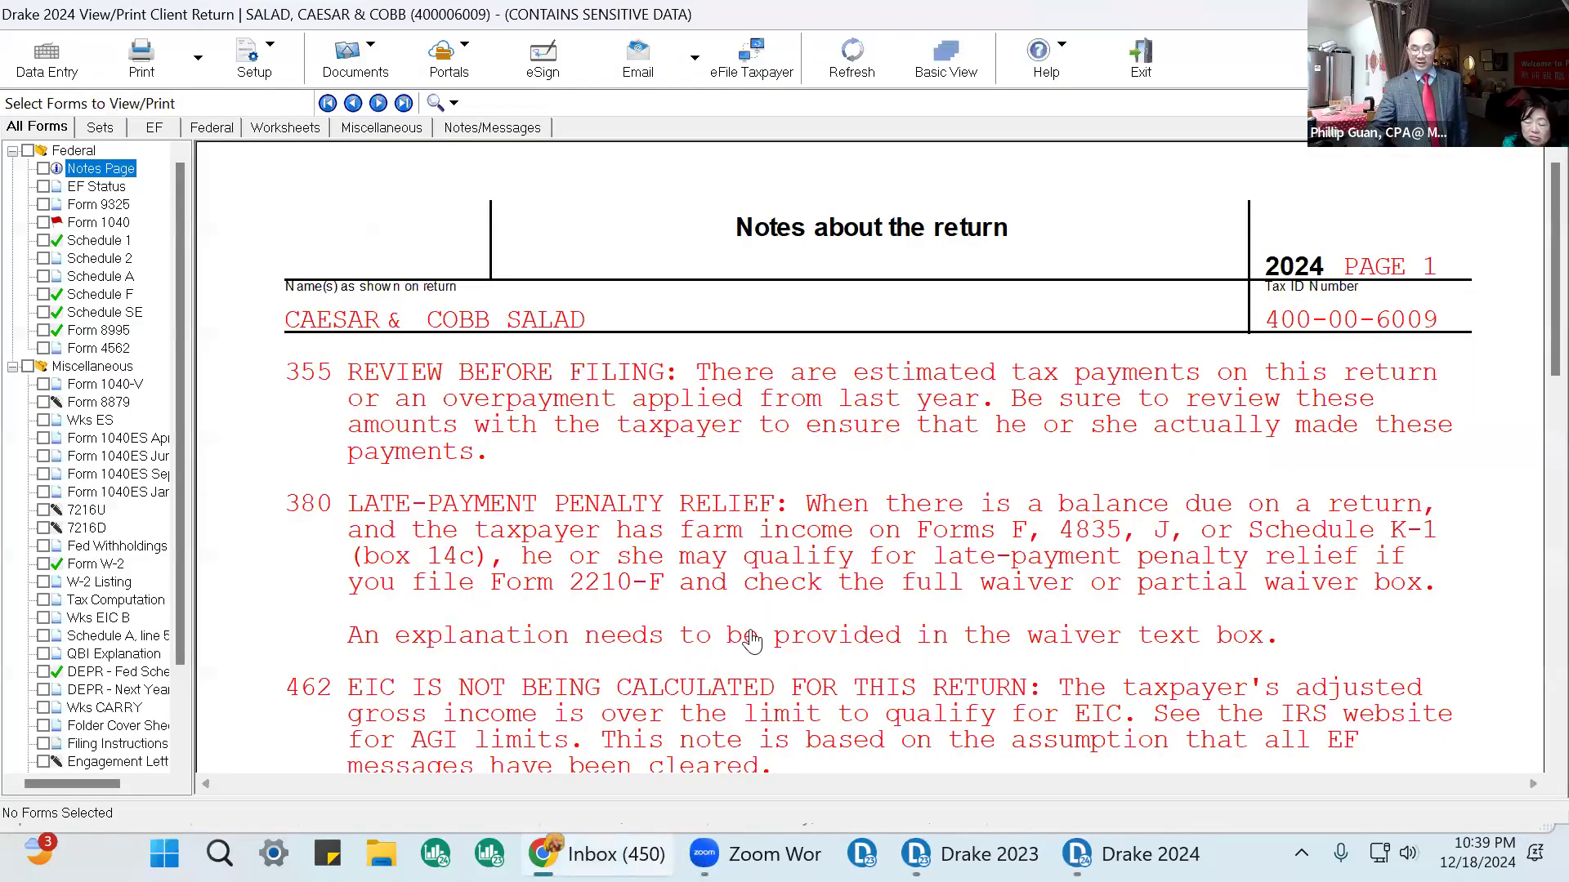
left_click(98, 223)
scroll(1017, 385, "down", 15)
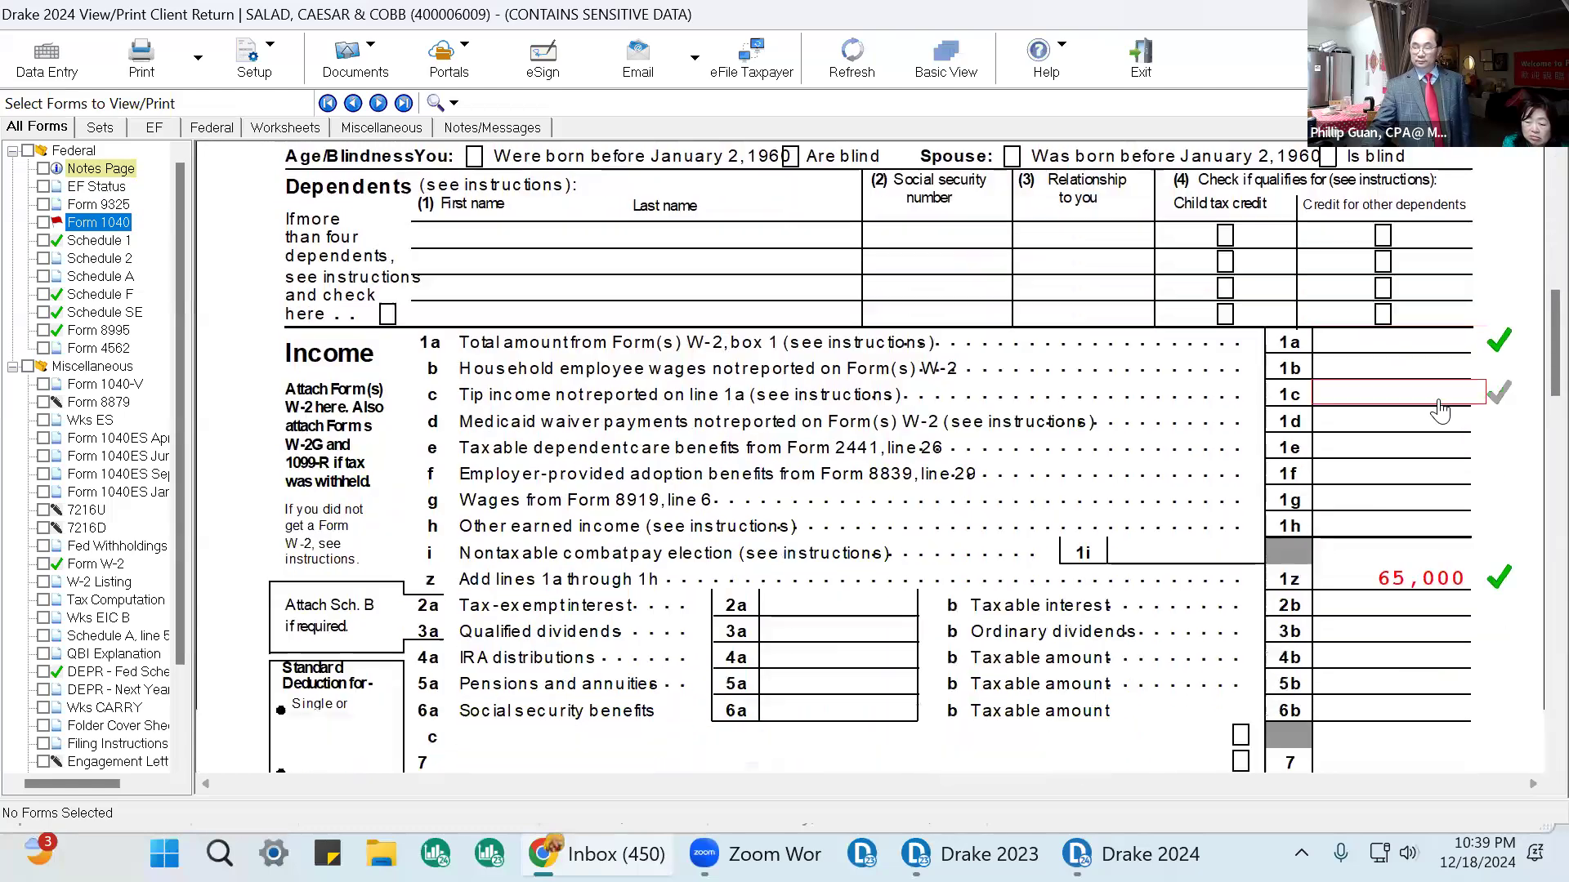
scroll(1398, 472, "down", 6)
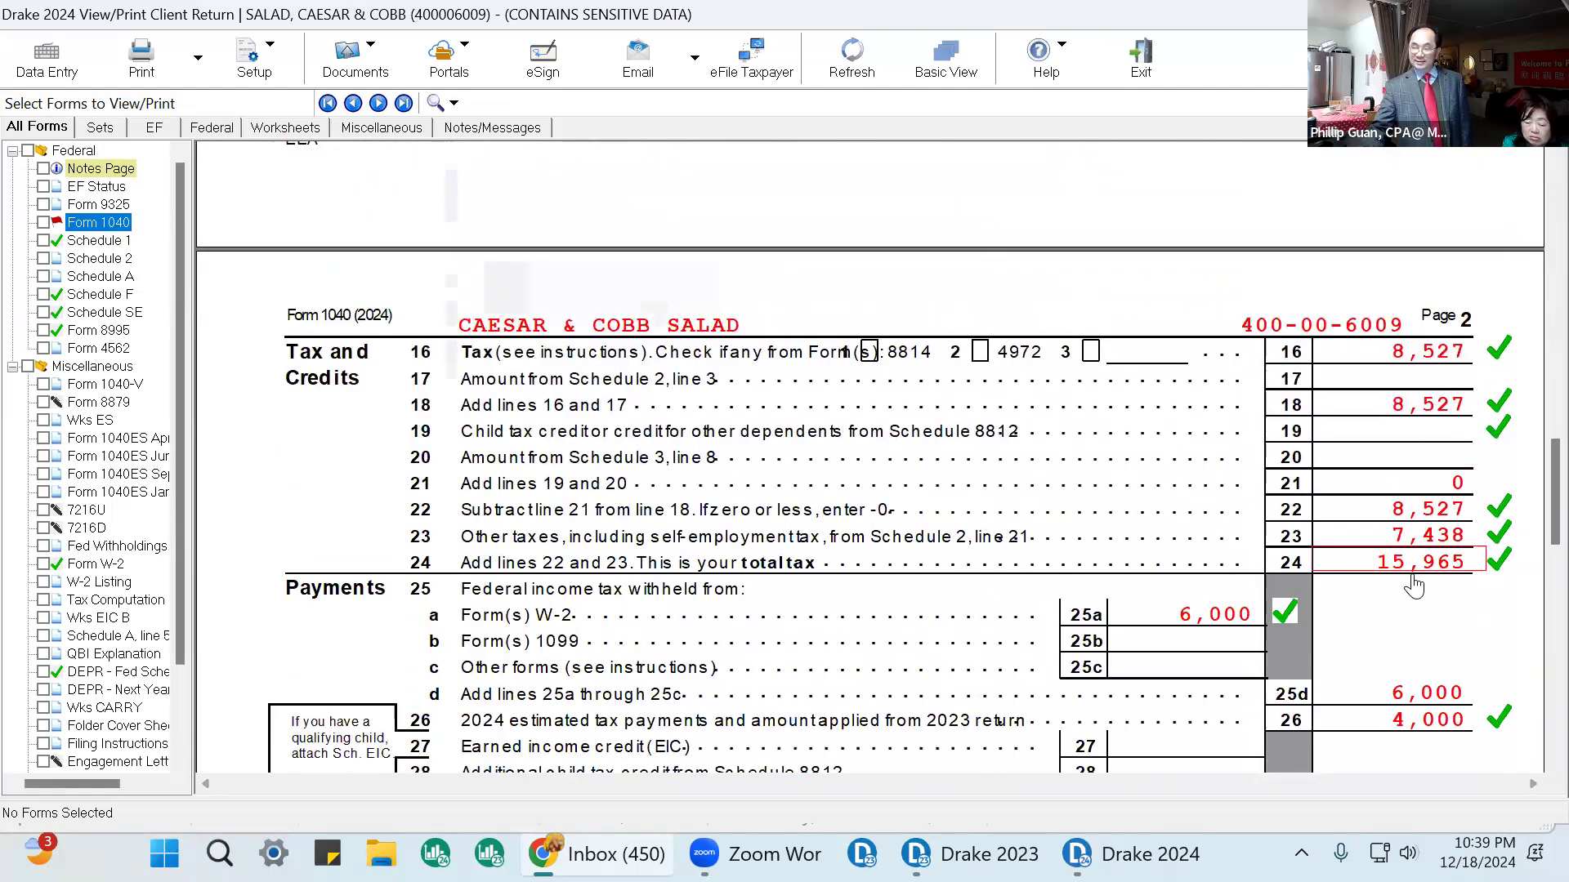
left_click(1502, 560)
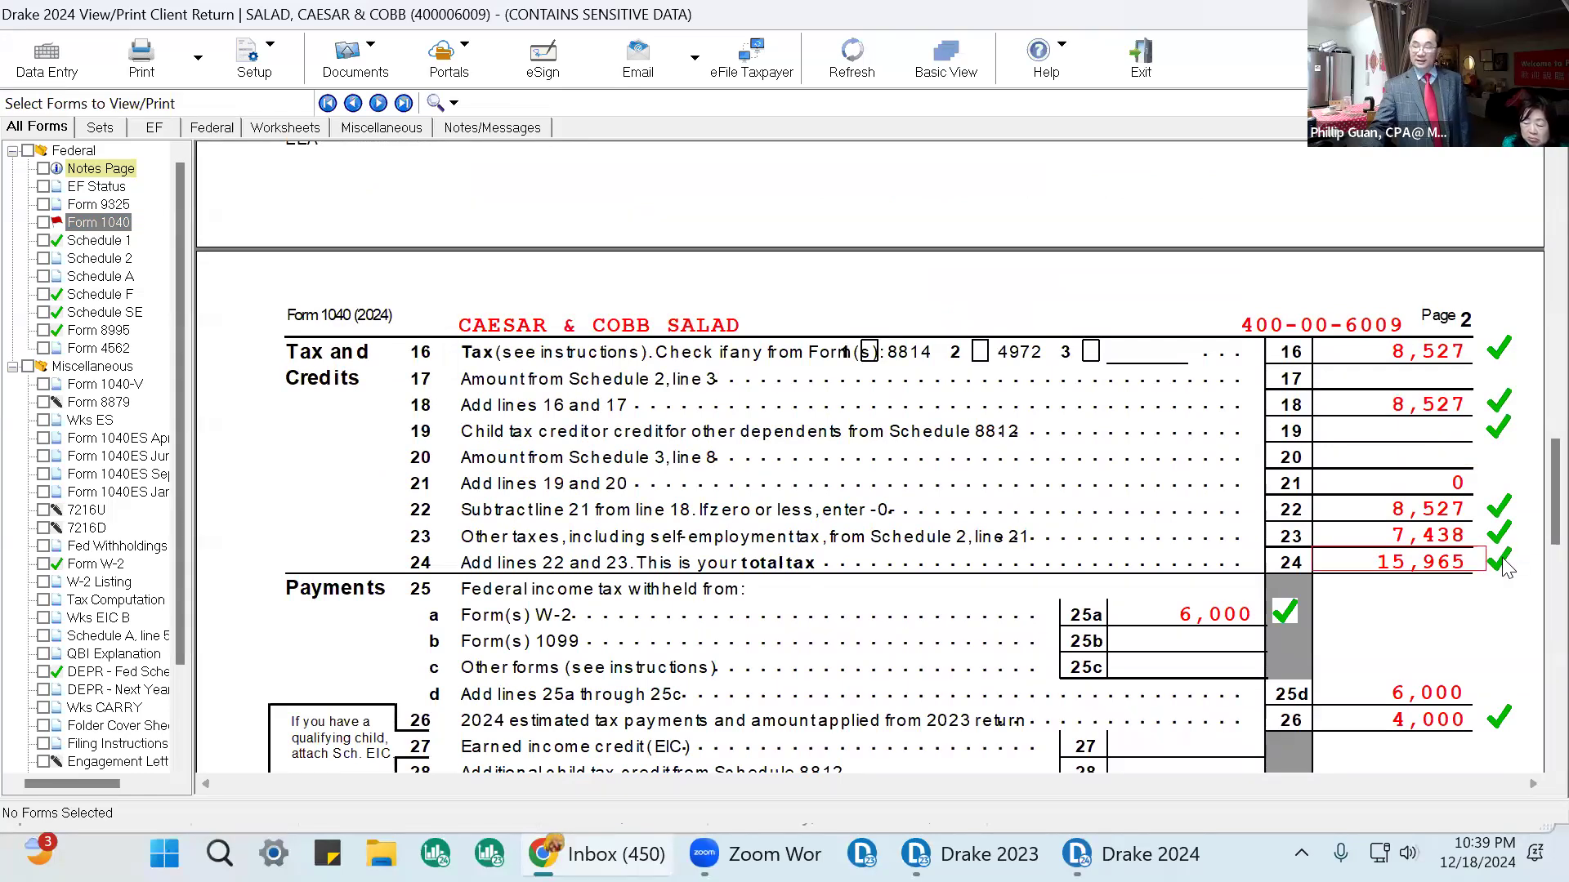
scroll(1500, 558, "down", 6)
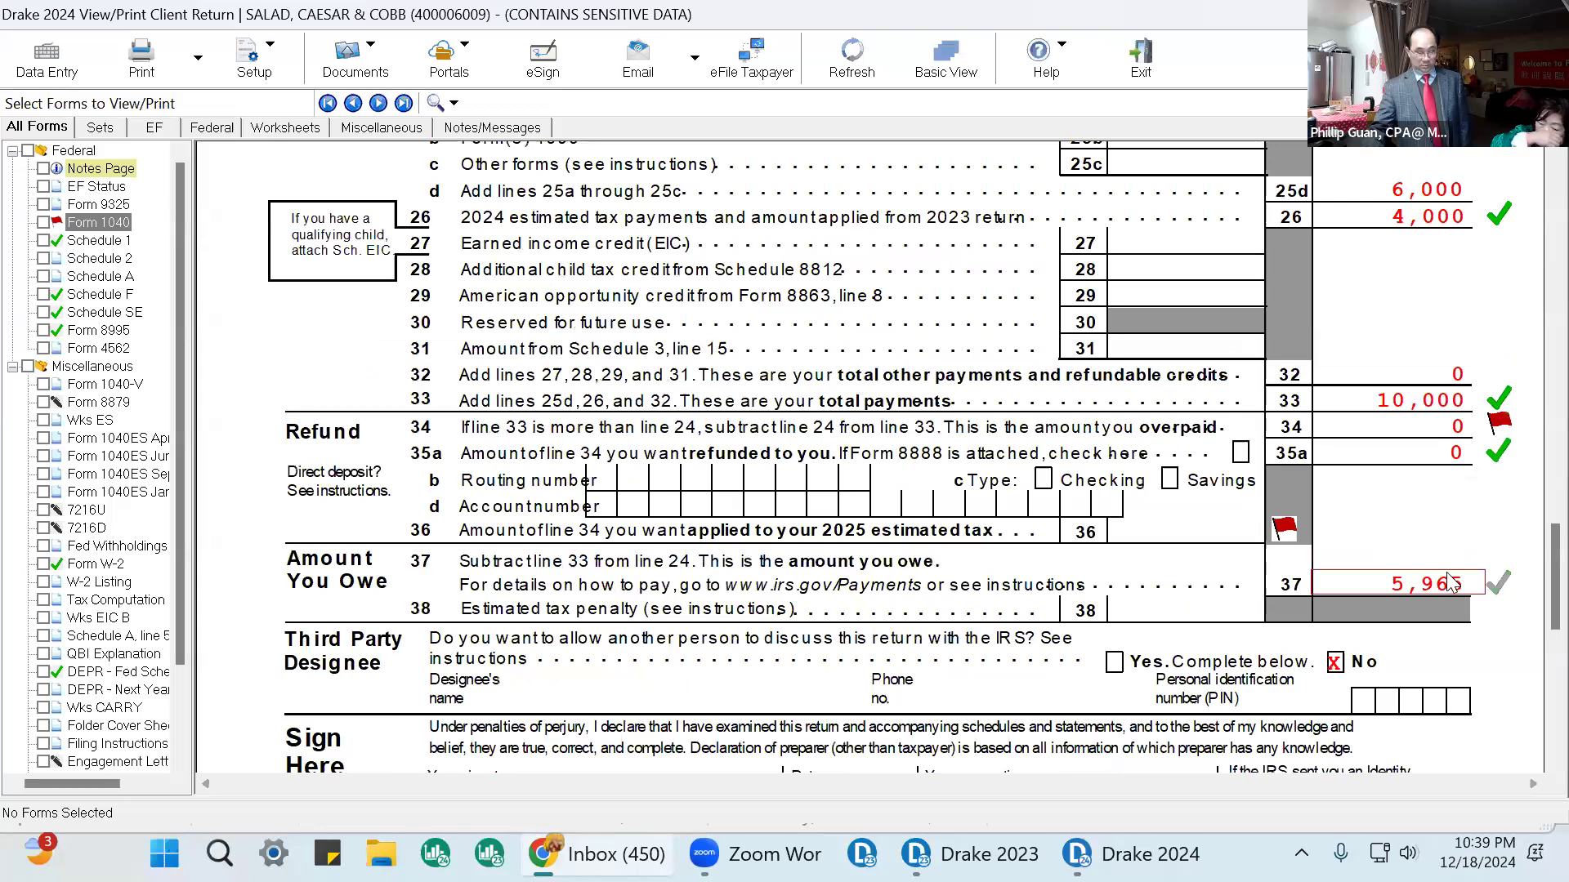
scroll(1470, 555, "up", 6)
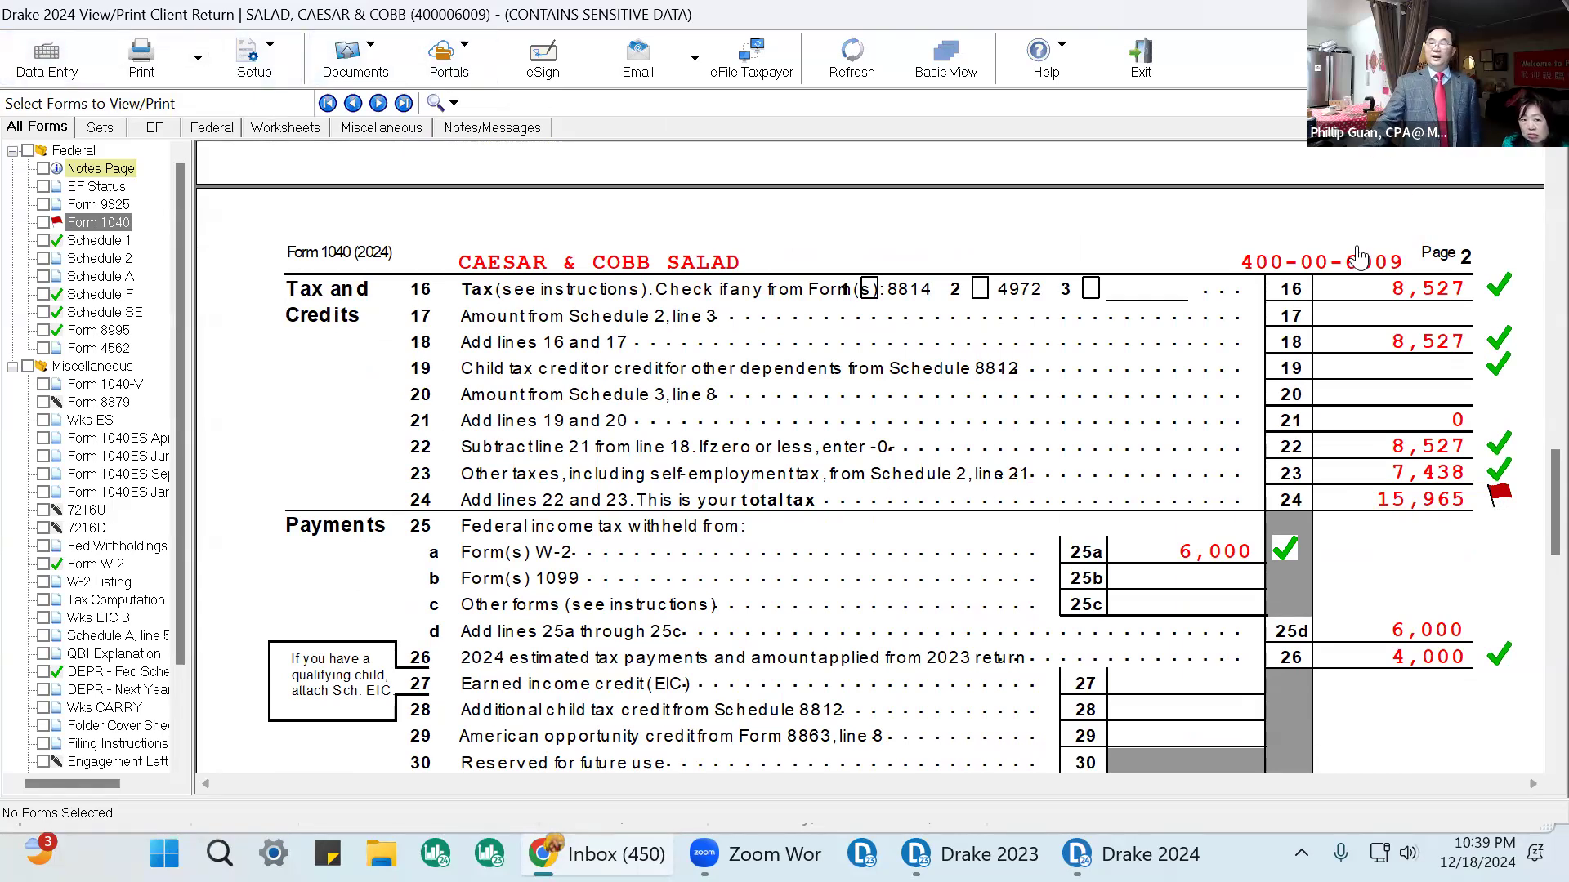
scroll(915, 441, "up", 10)
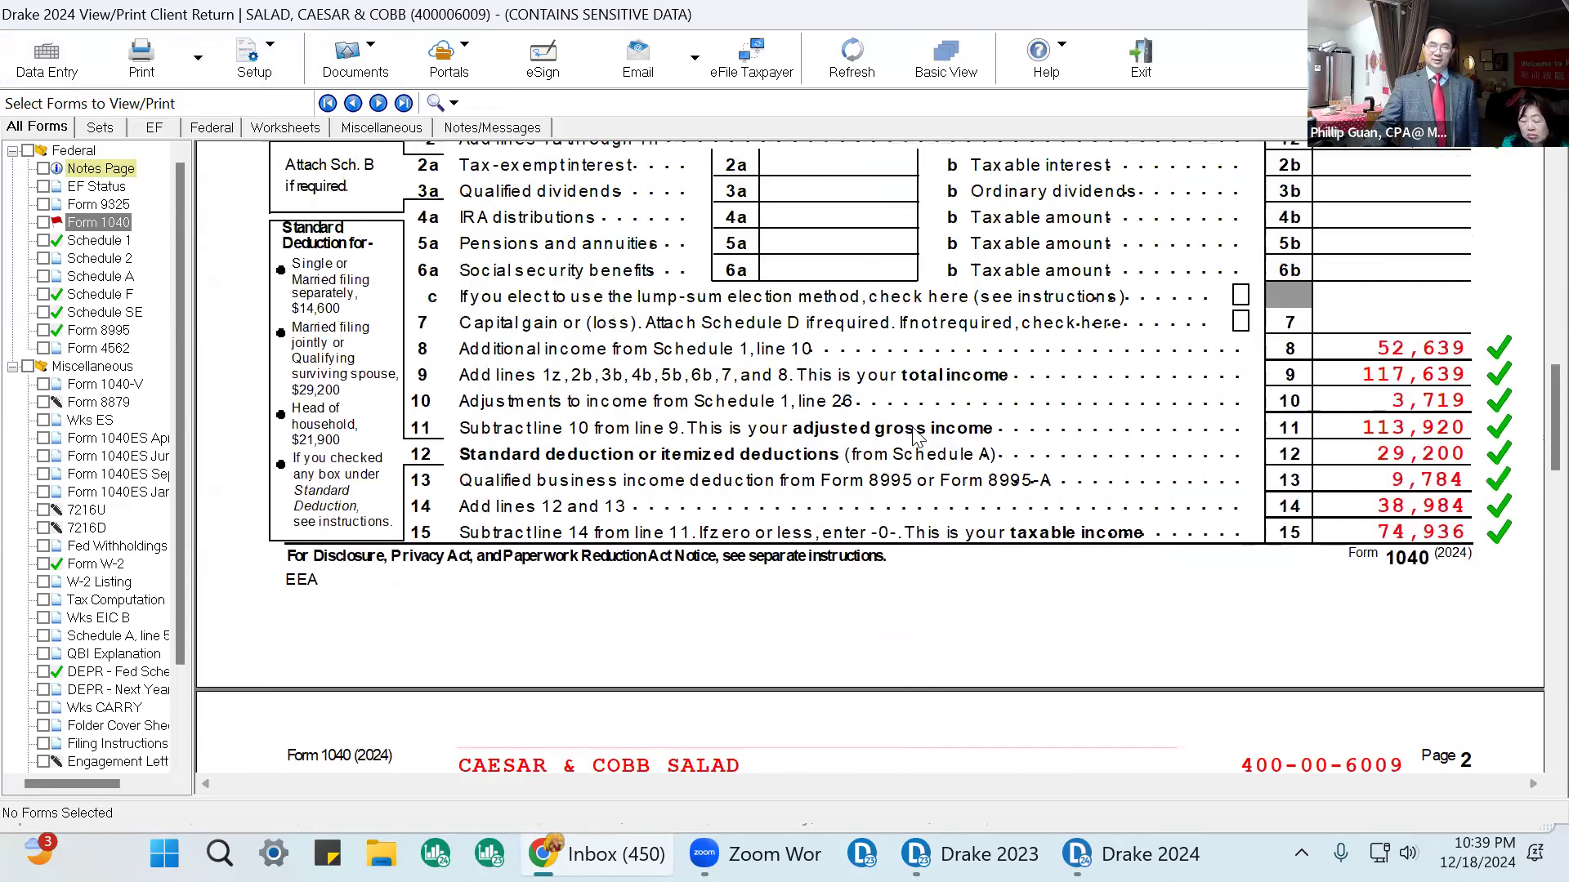
scroll(871, 331, "up", 3)
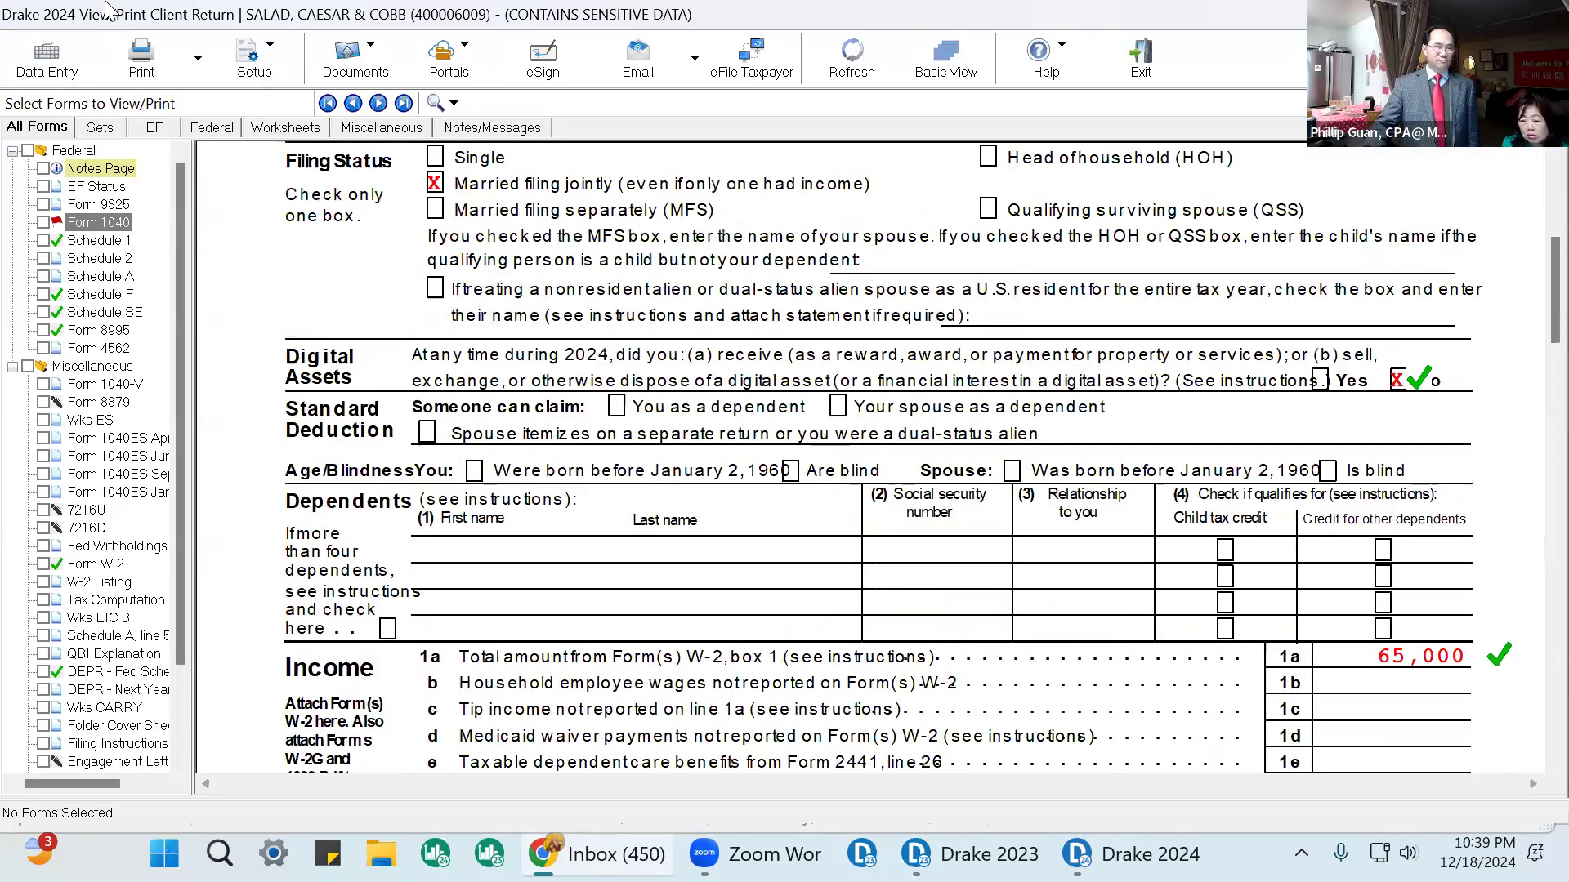
Open the Return Tracking screen under Miscellaneous and inspect the accumulated data entry statistics.
left_click(46, 57)
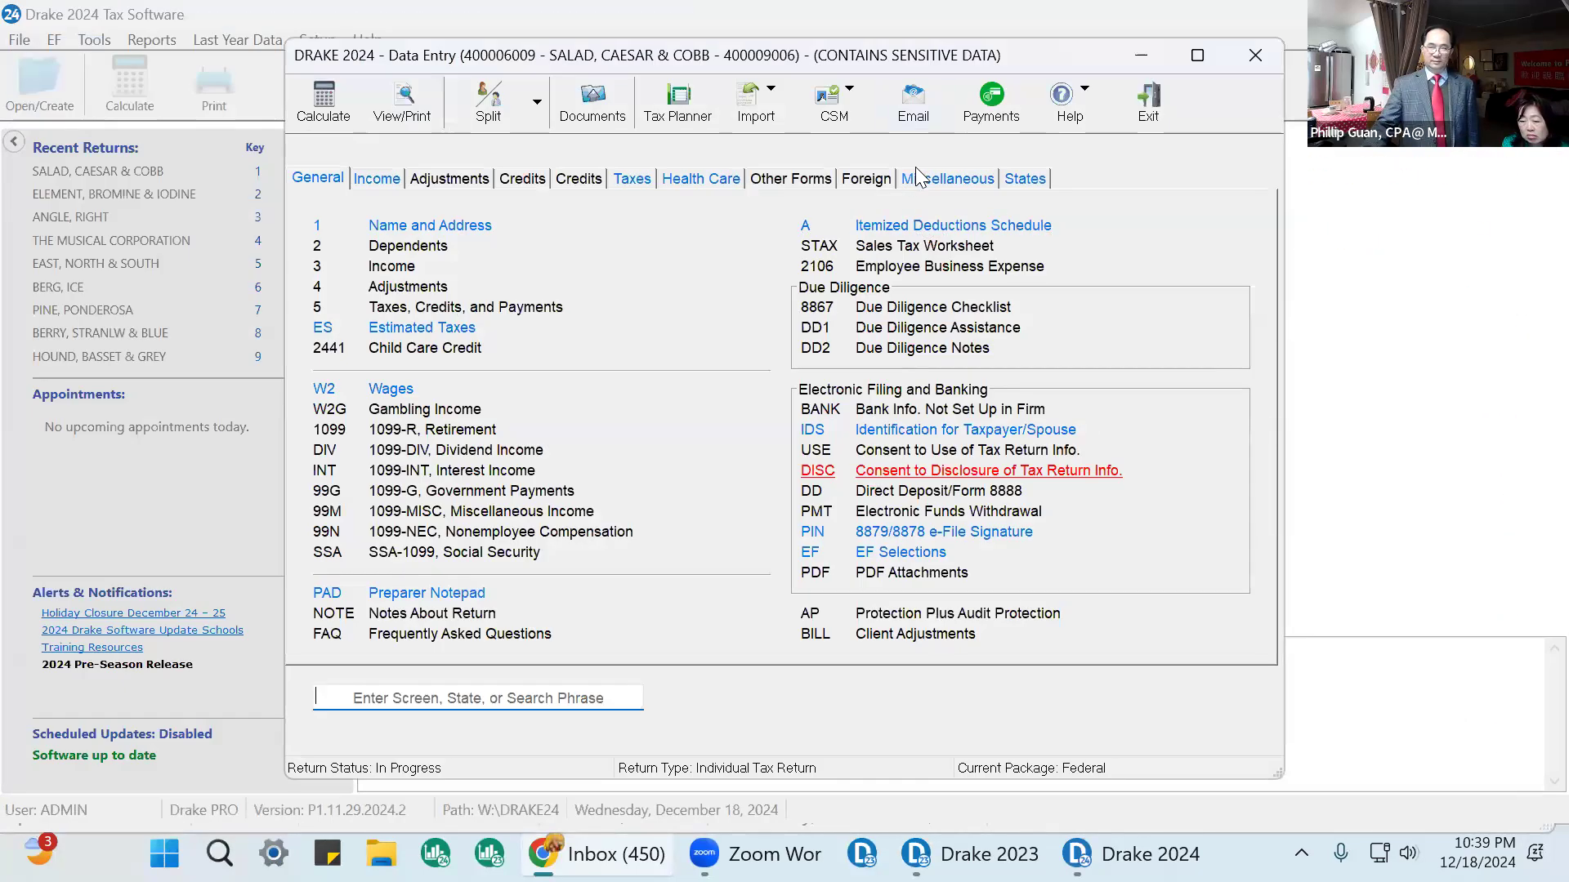
left_click(917, 173)
left_click(417, 229)
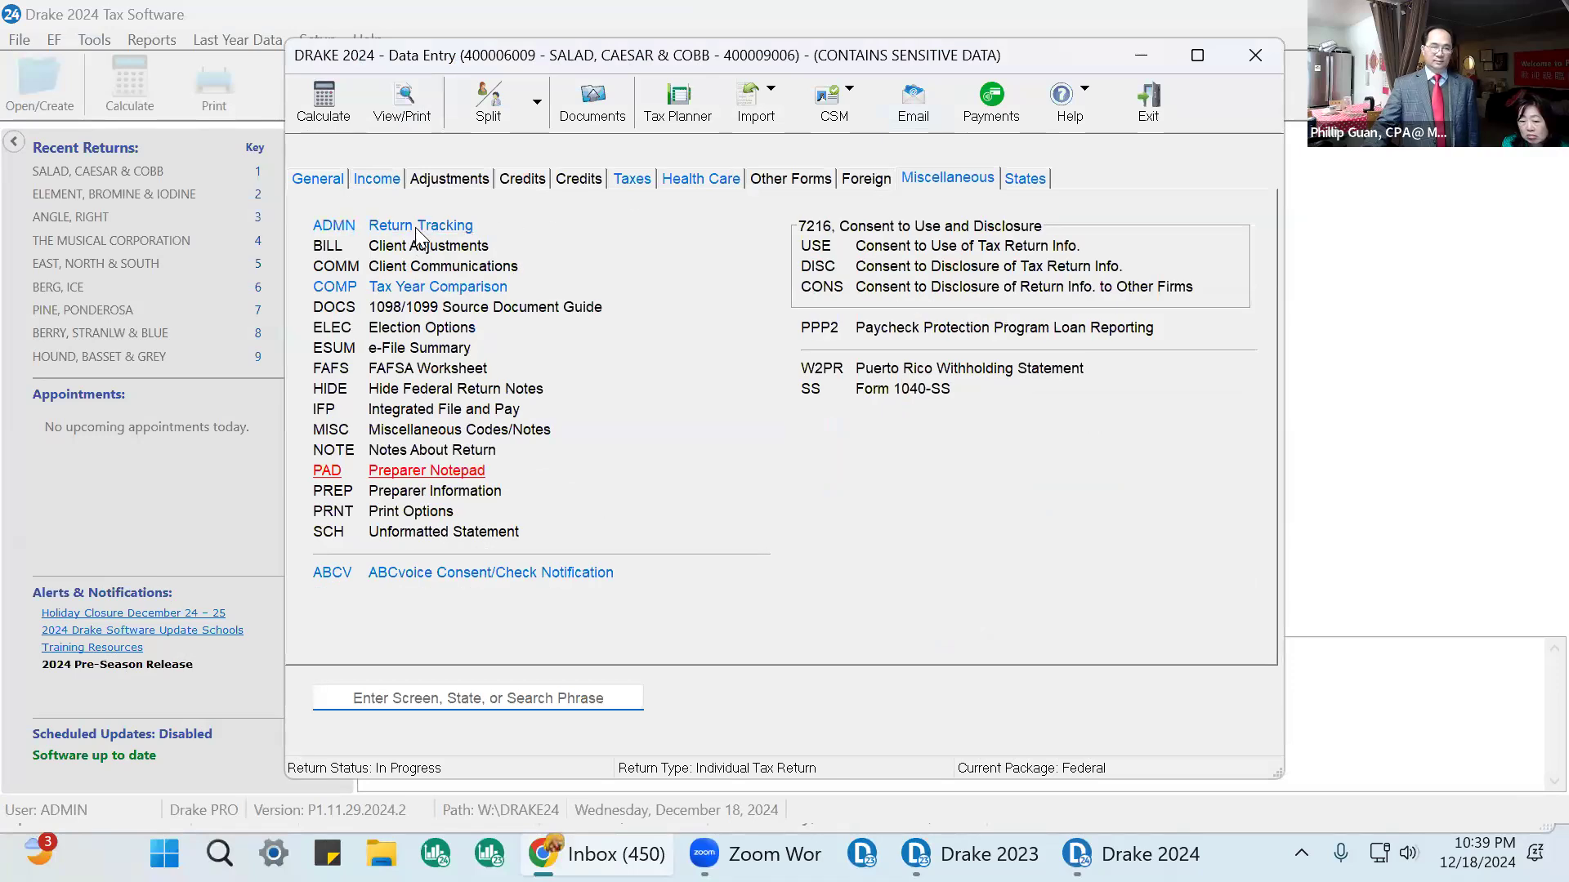
double_click(1171, 317)
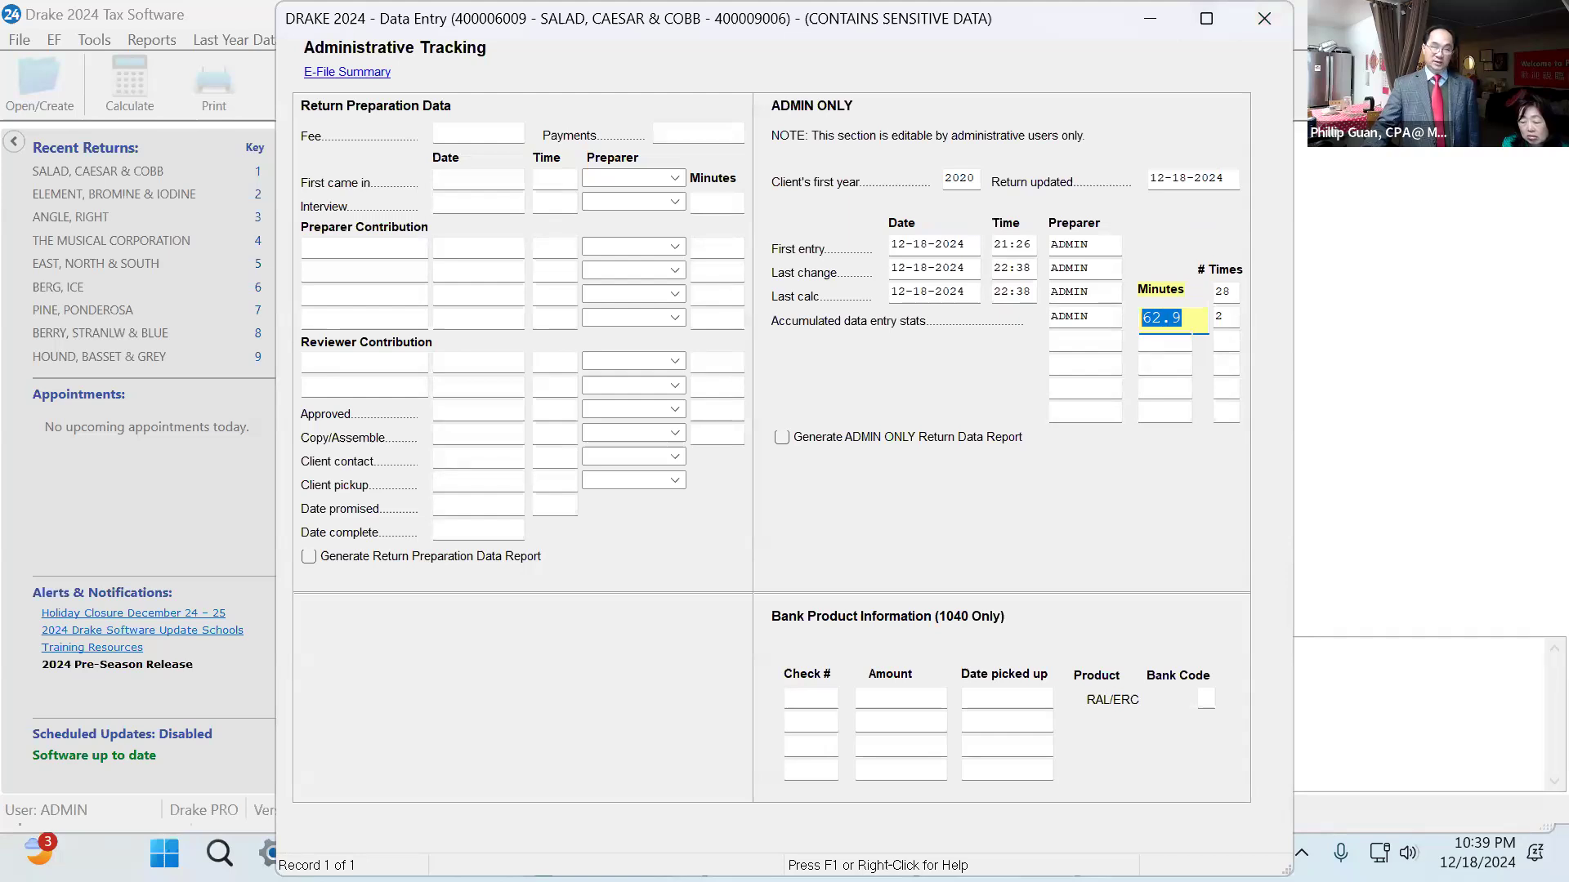
left_click(1263, 18)
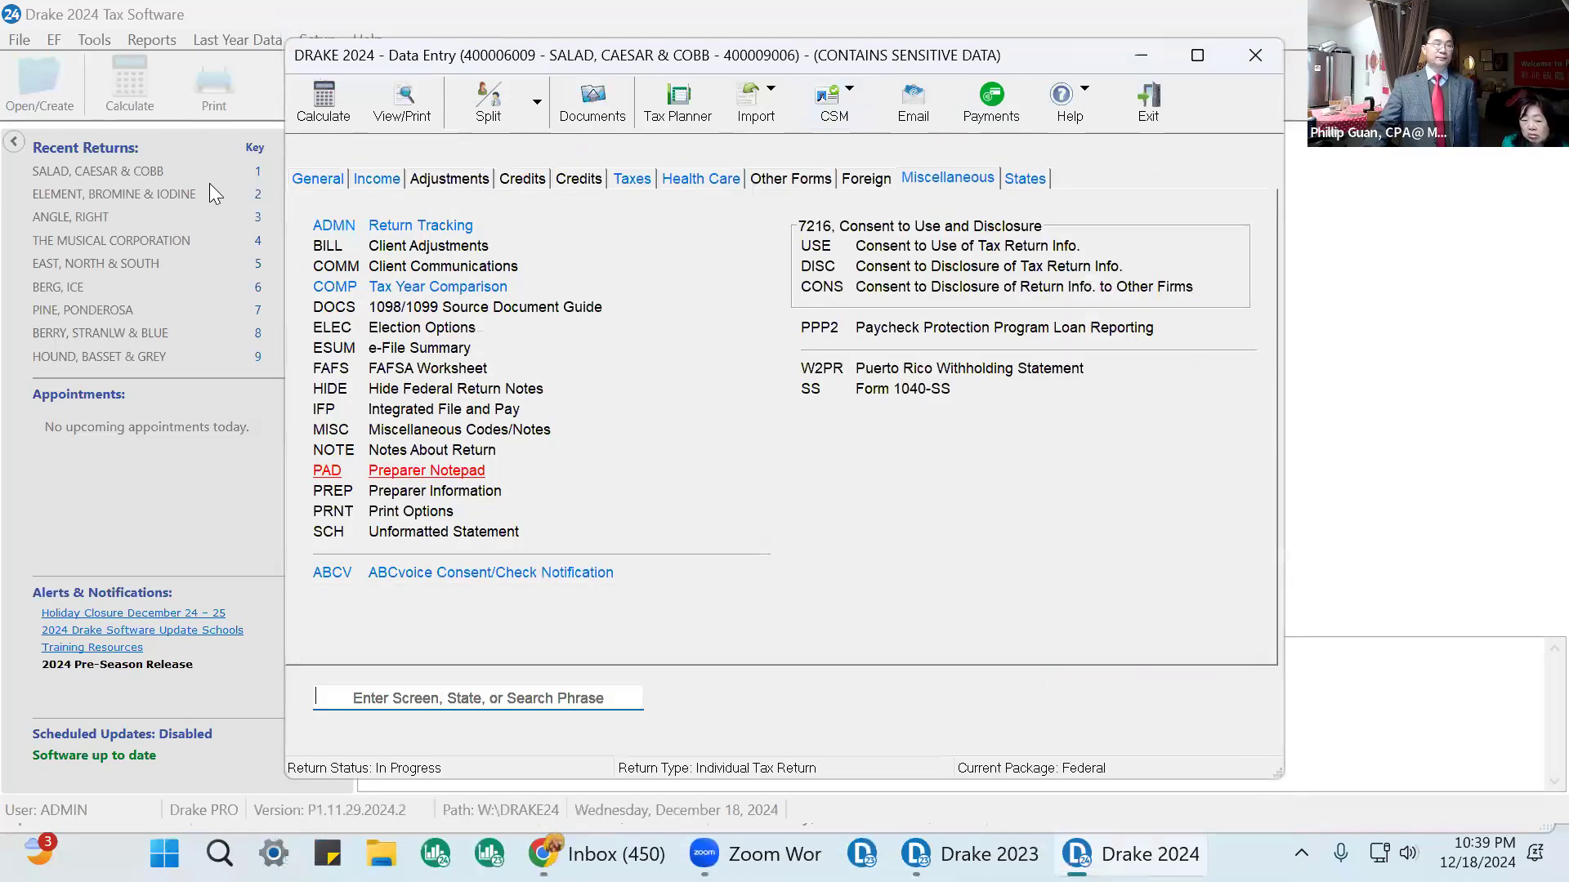
Reopen the return for viewing and scroll through Form 1040 from the header to the signature section.
left_click(413, 90)
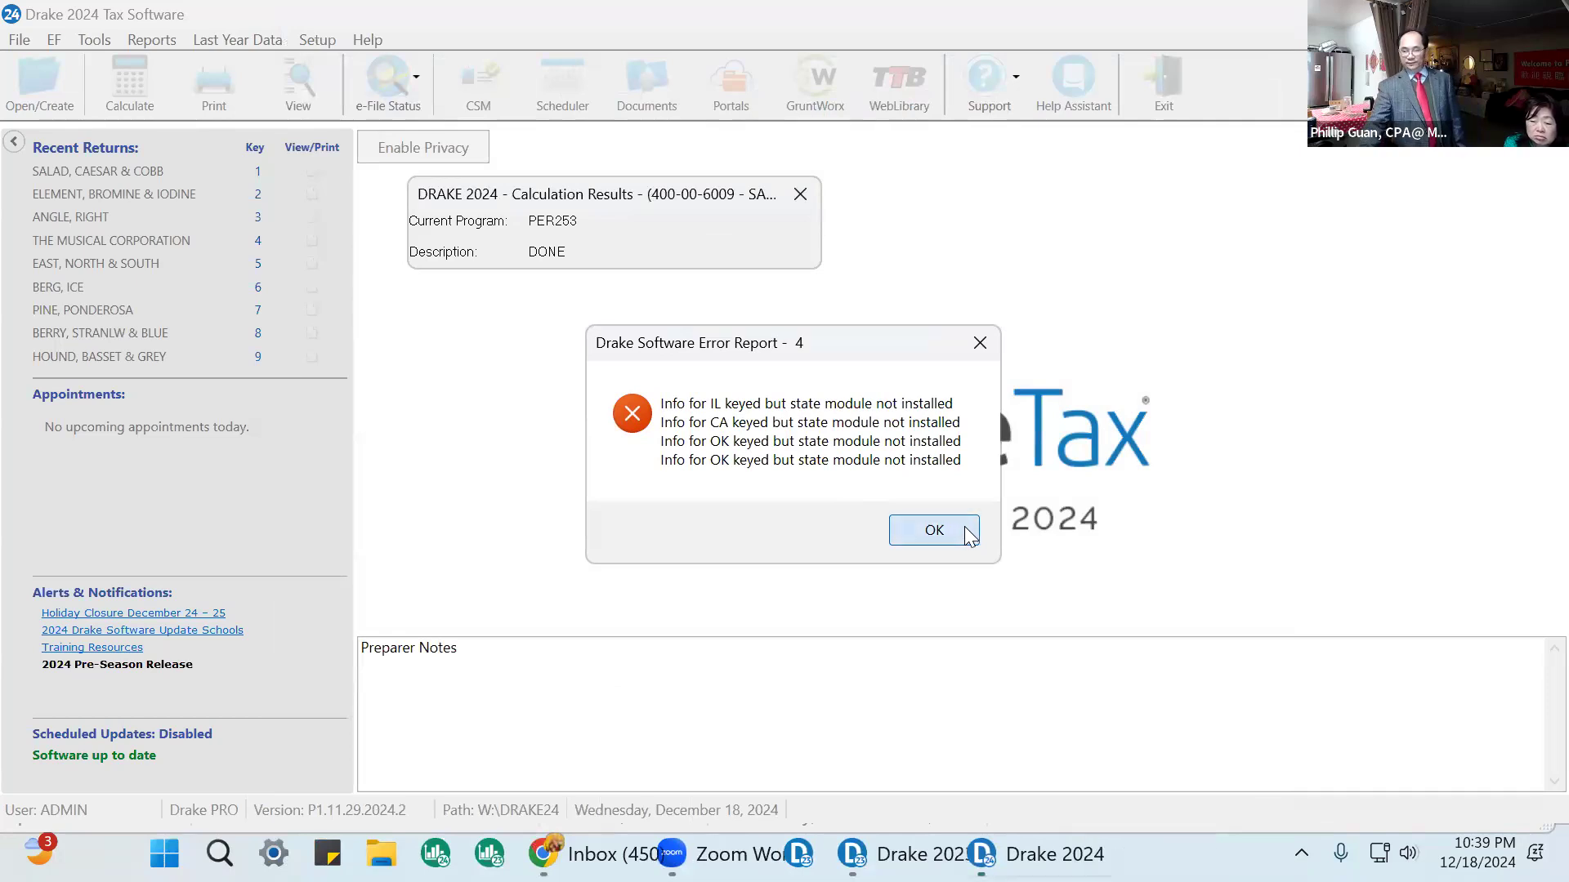
left_click(965, 526)
left_click(100, 222)
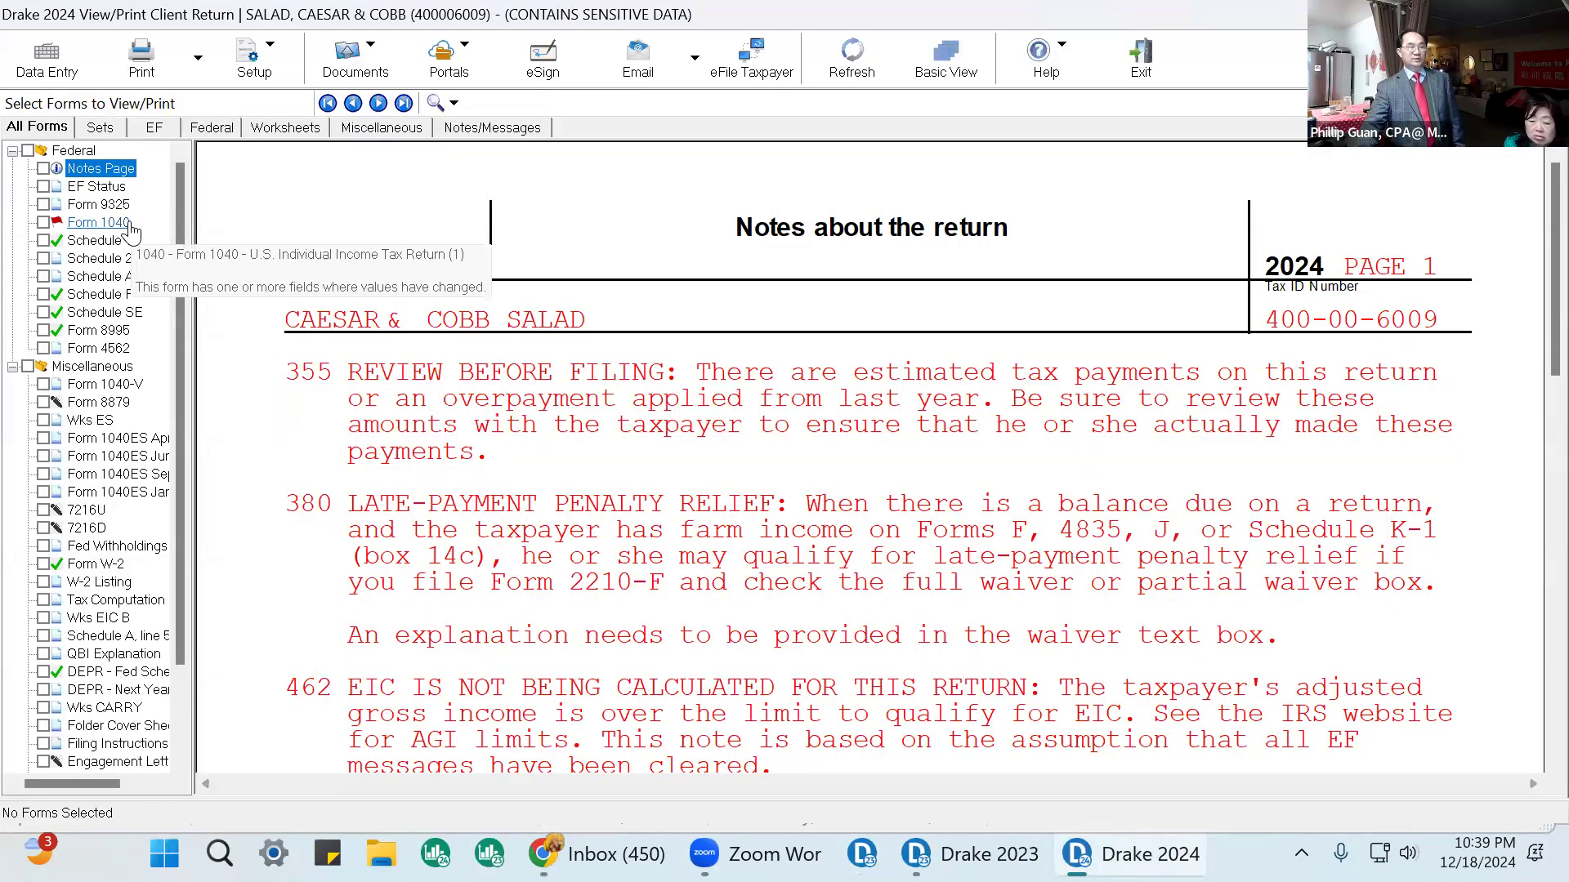
scroll(1036, 306, "down", 6)
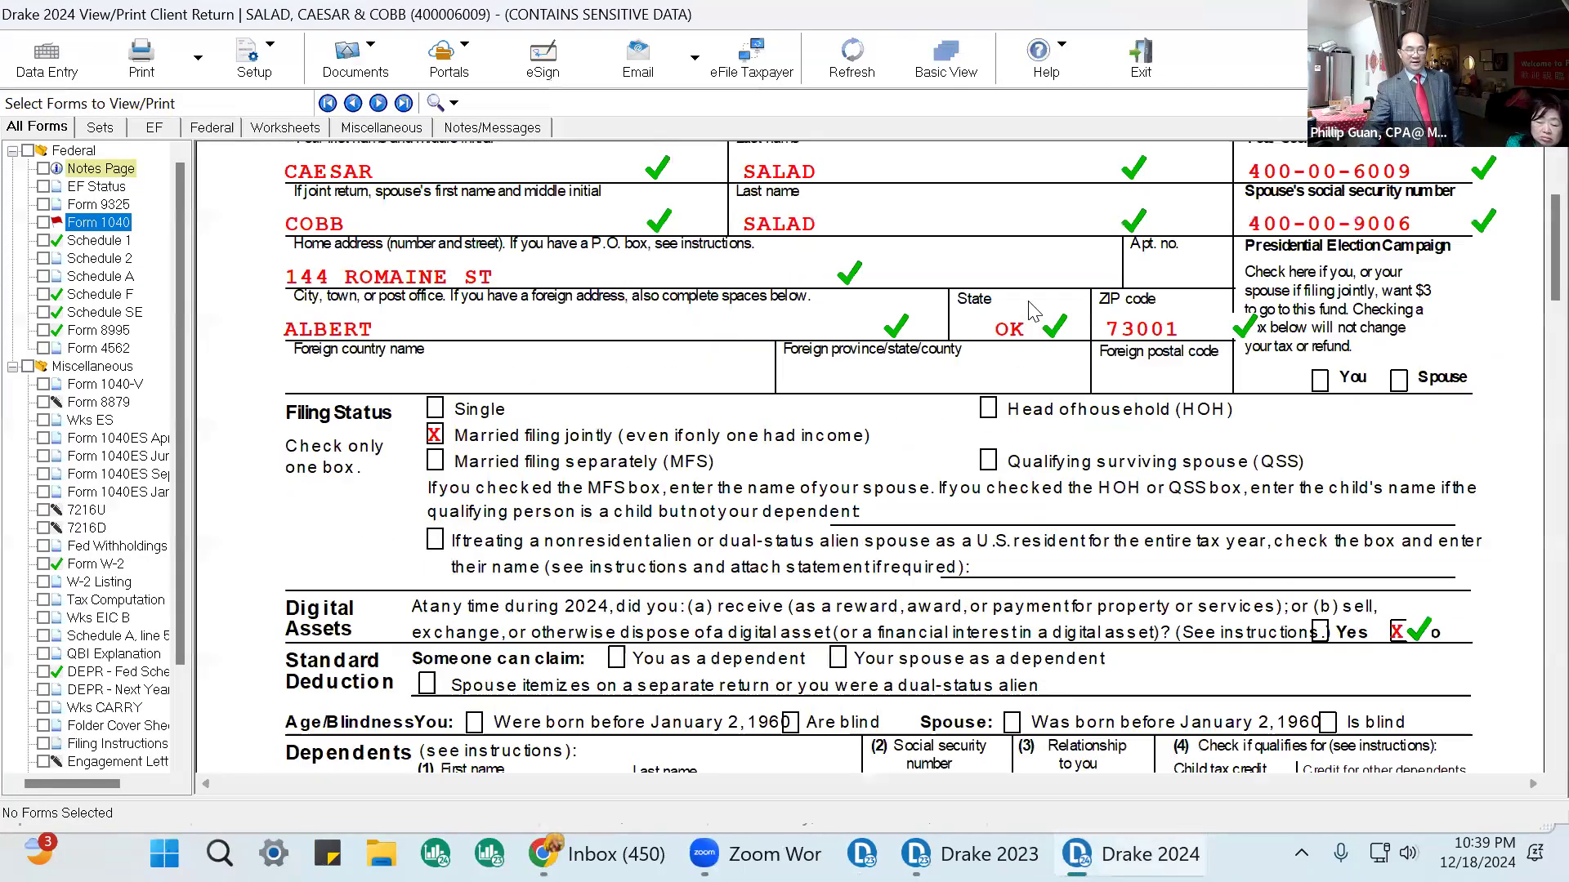
scroll(1036, 327, "down", 6)
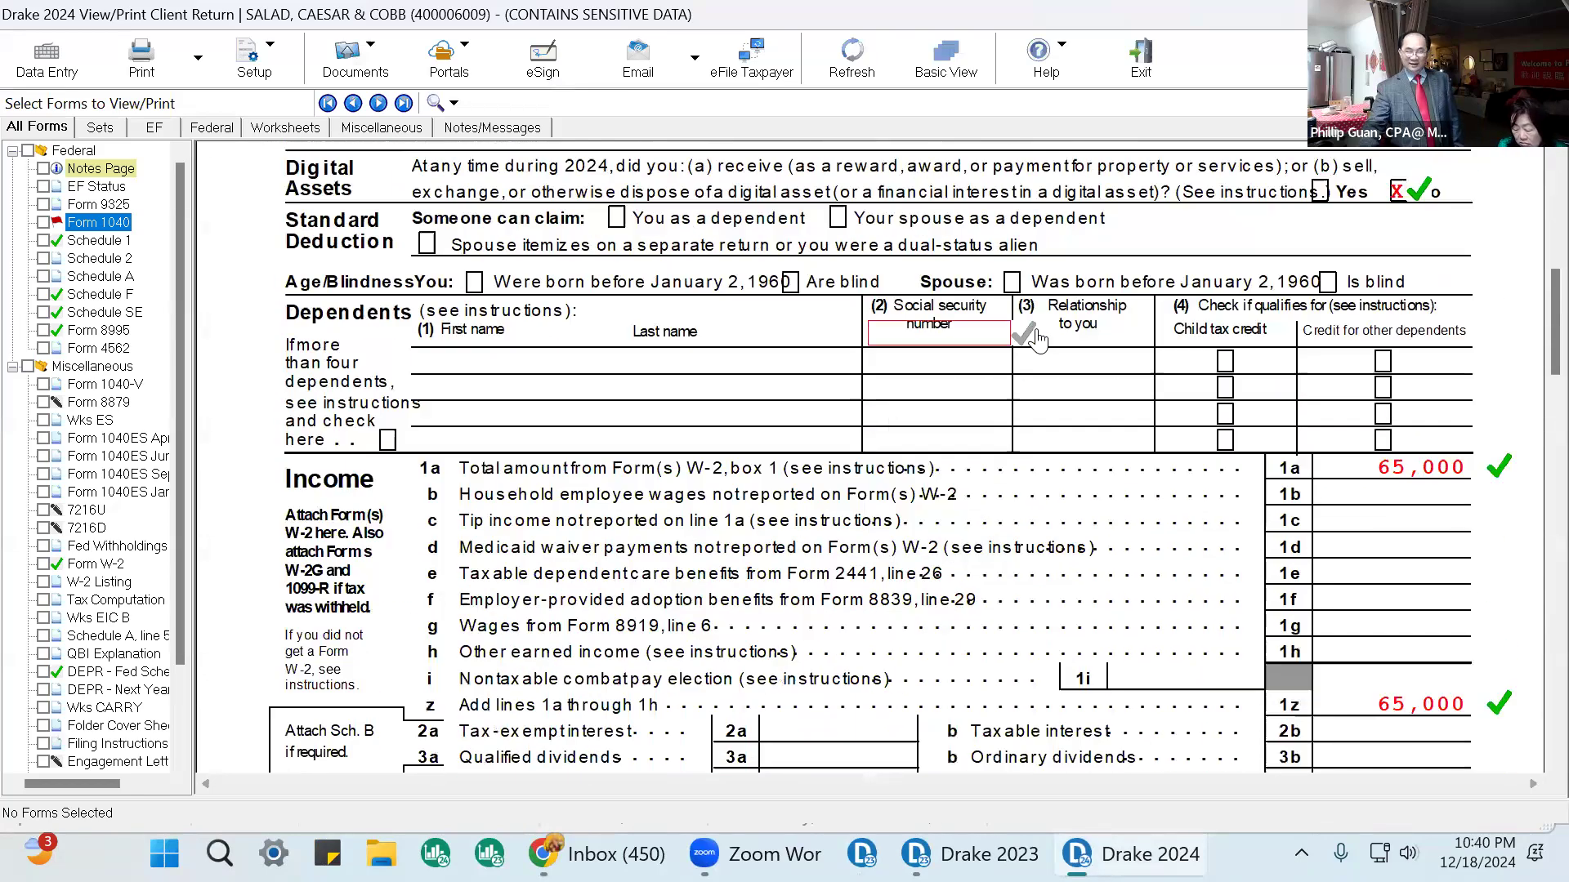
scroll(1059, 350, "down", 8)
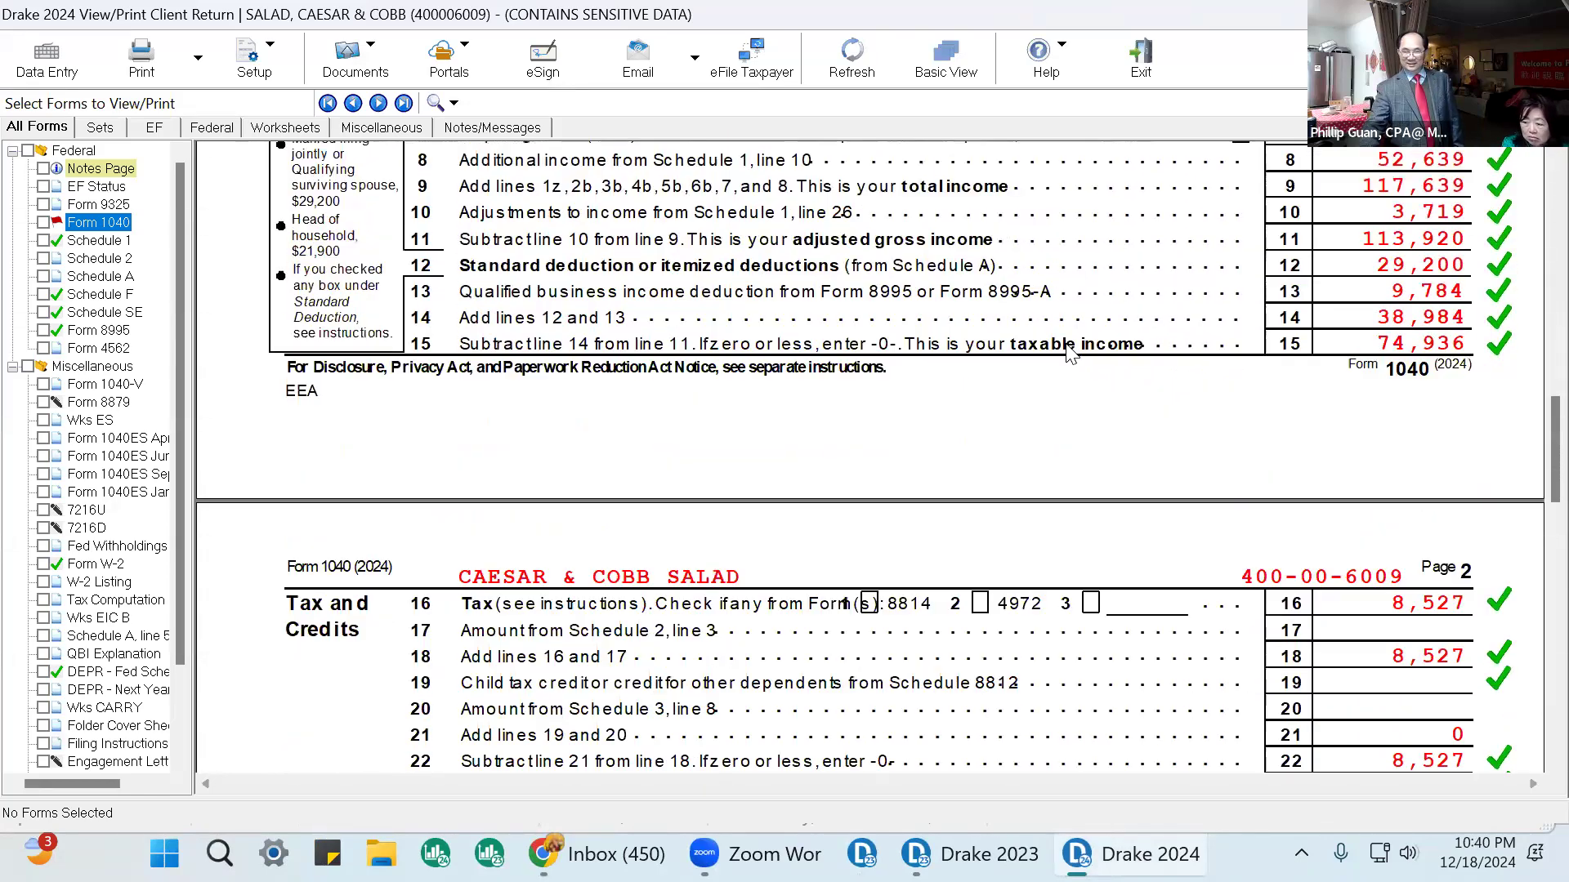
scroll(1070, 353, "down", 3)
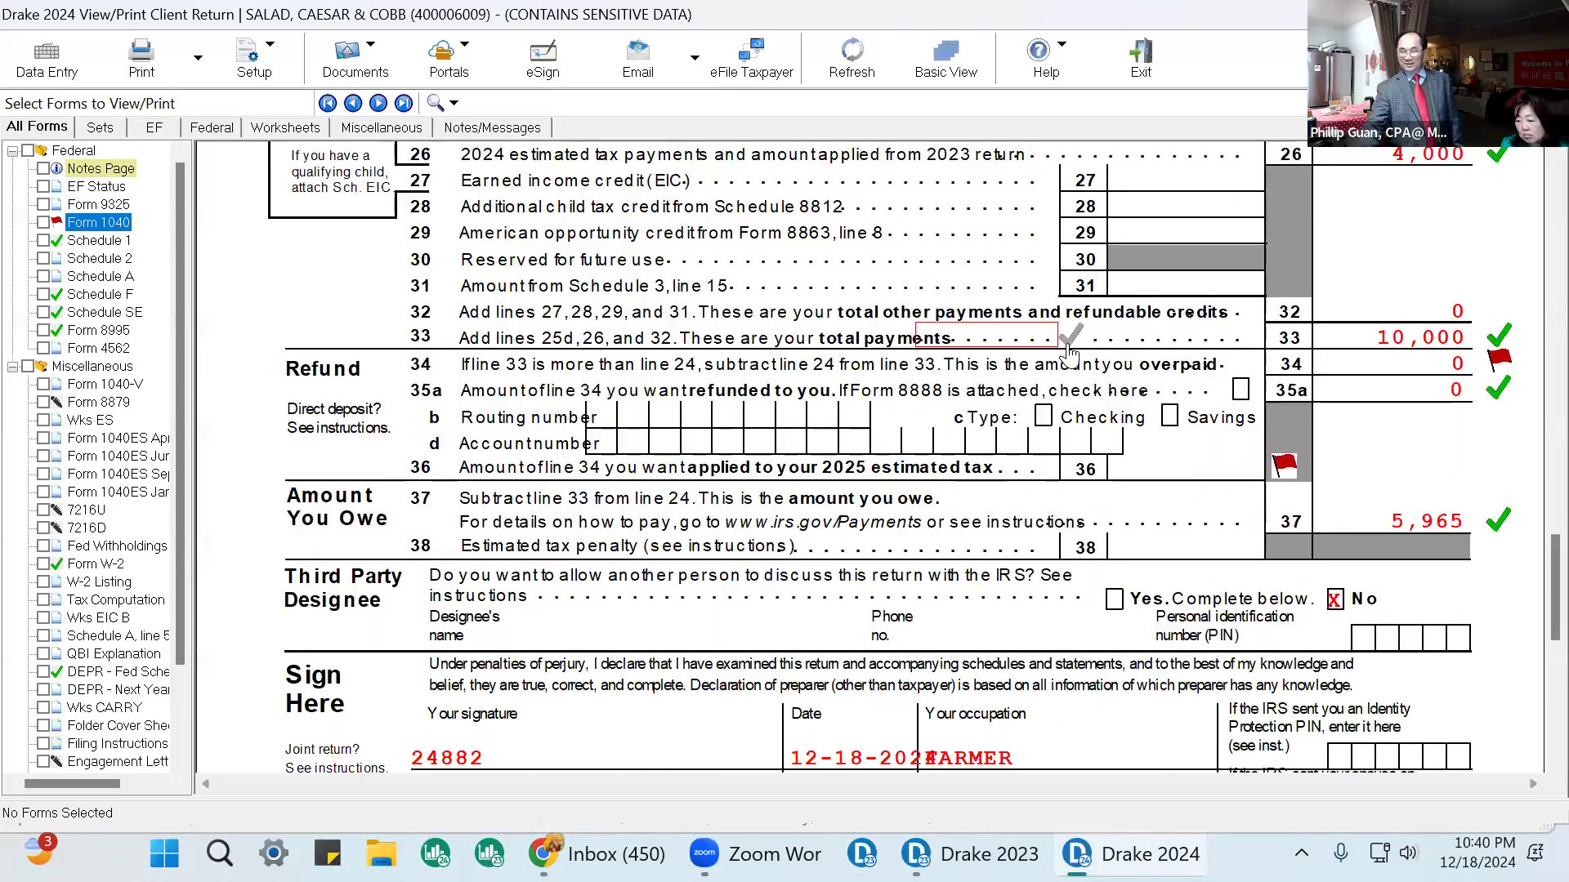
scroll(1144, 382, "down", 3)
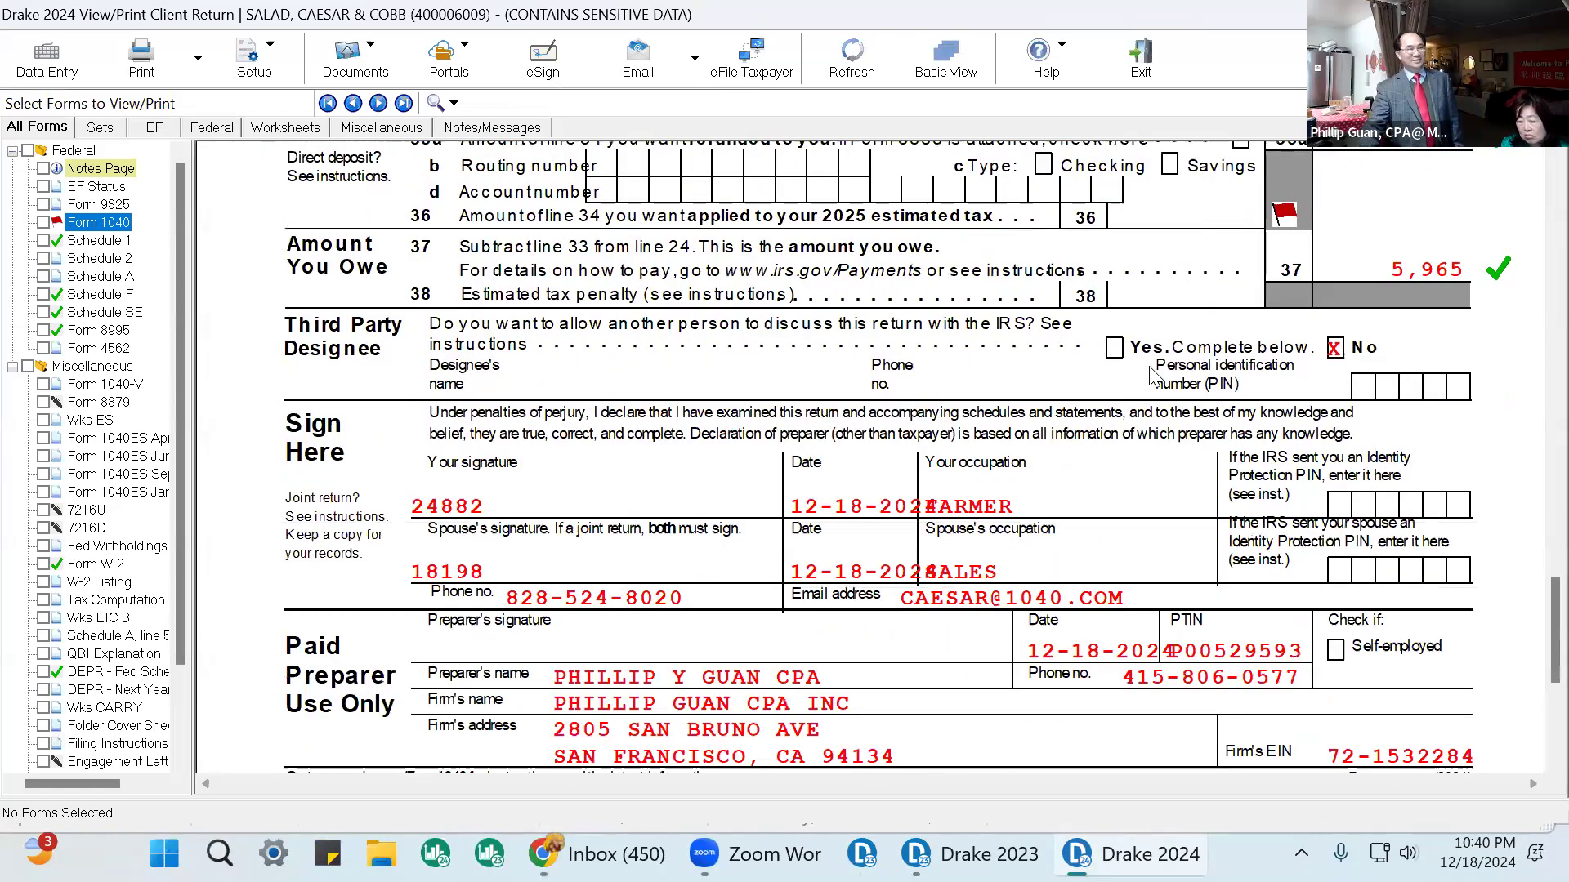